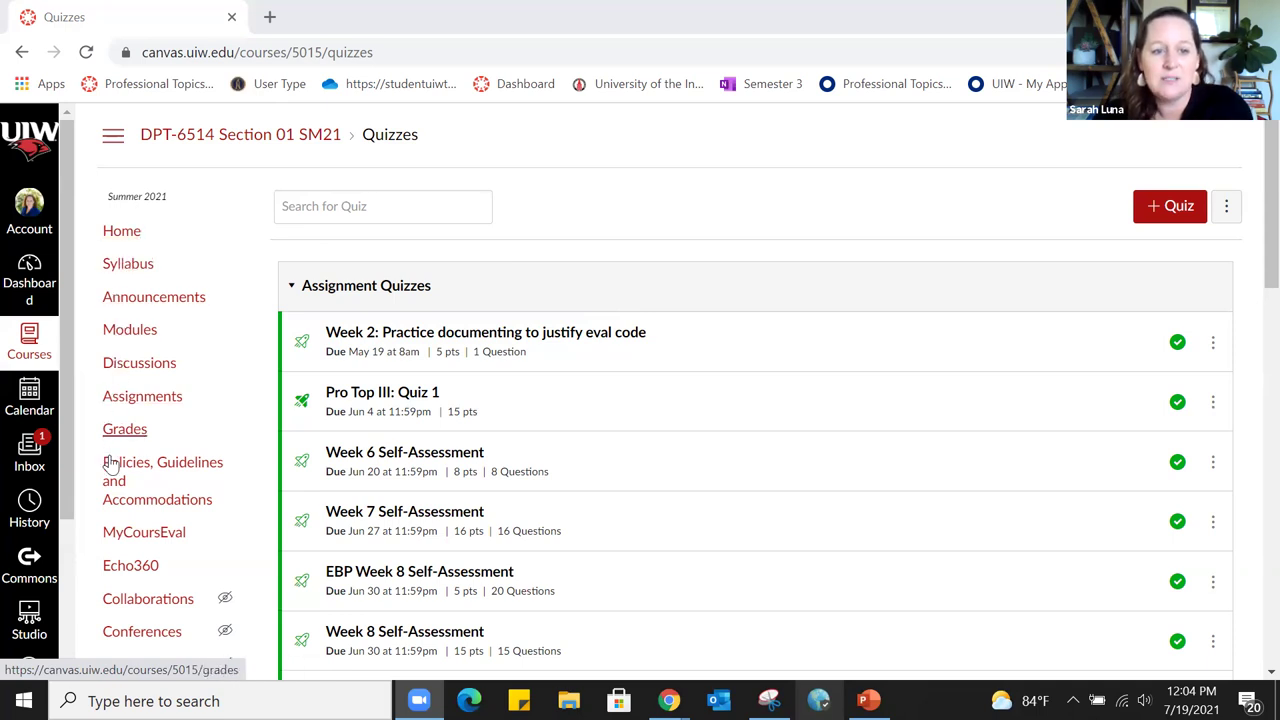
Open the course's Quizzes page and look through the existing assignment and practice quizzes
{"action": "scroll", "coordinate": [112, 533], "scroll_direction": "down", "scroll_amount": 4}
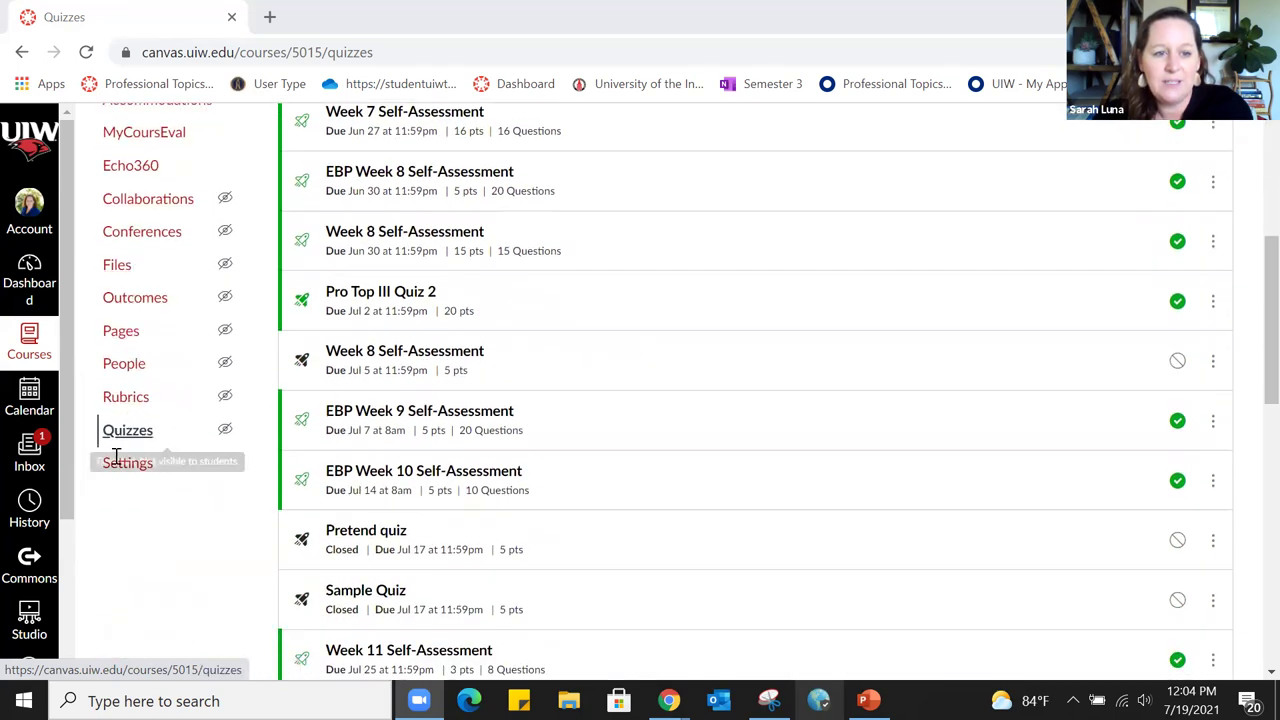
{"action": "left_click", "coordinate": [115, 436]}
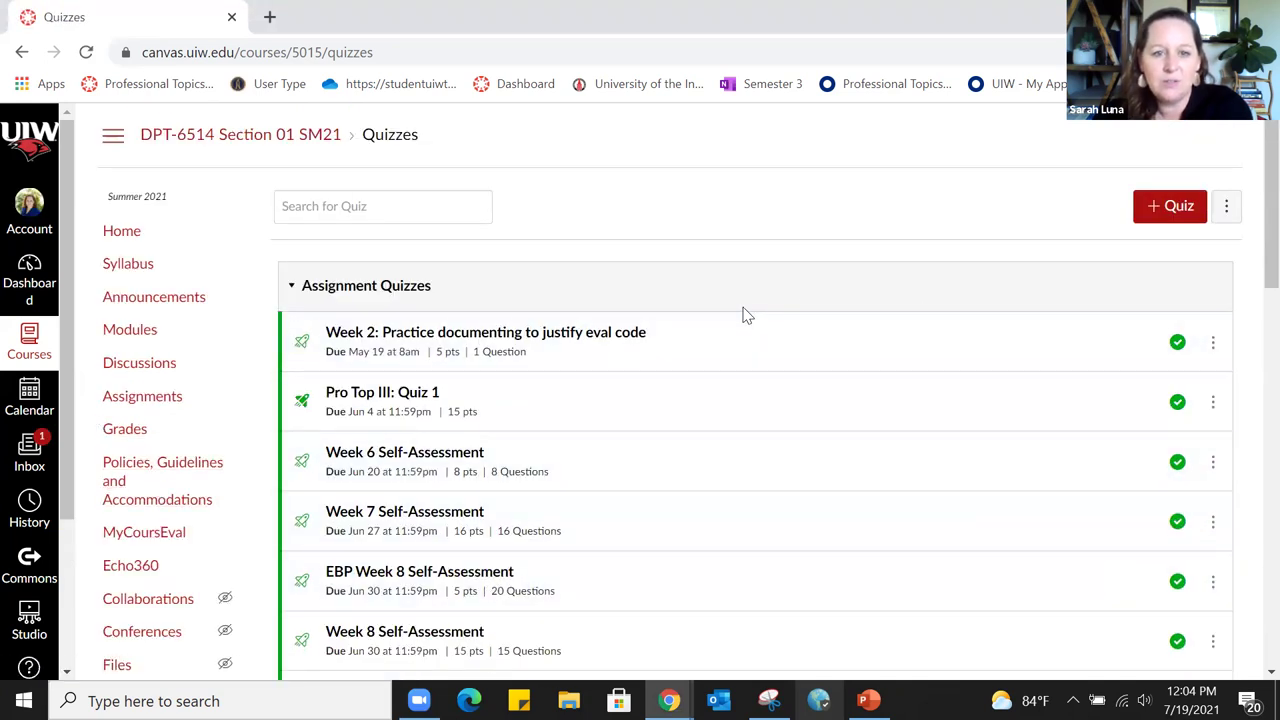
{"action": "scroll", "coordinate": [740, 335], "scroll_direction": "down", "scroll_amount": 1}
{"action": "scroll", "coordinate": [740, 335], "scroll_direction": "down", "scroll_amount": 15}
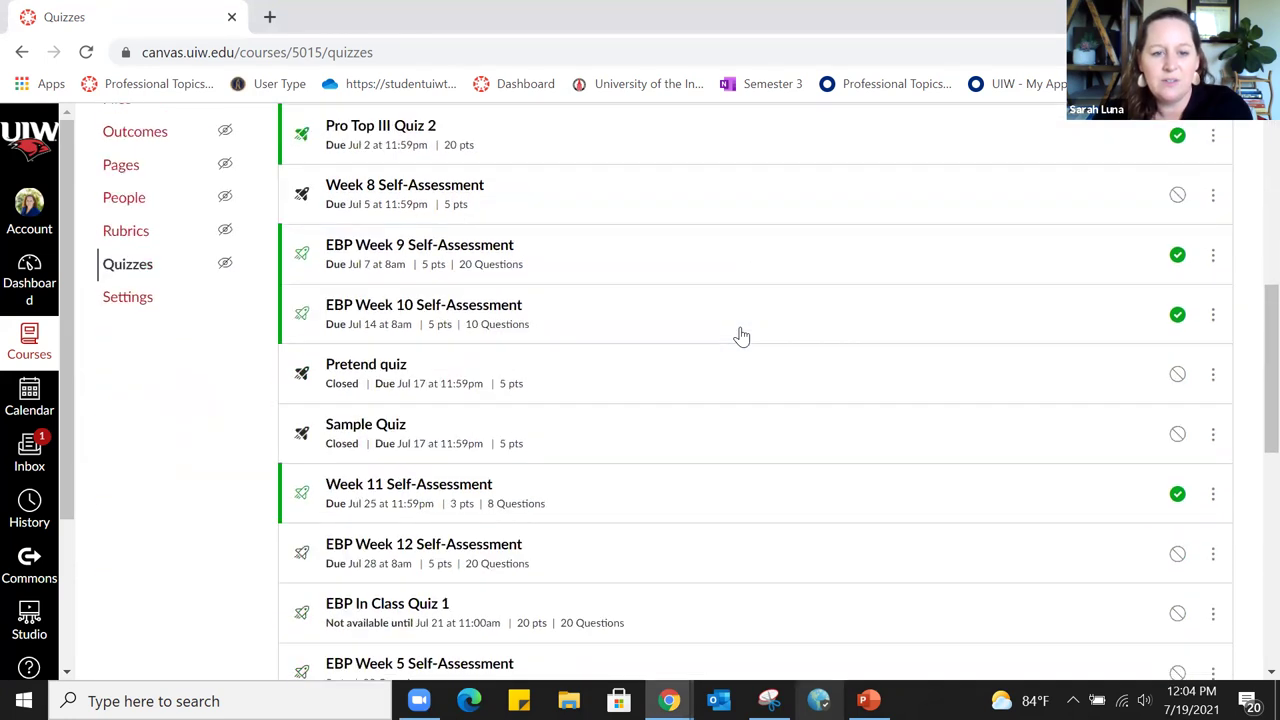
{"action": "scroll", "coordinate": [741, 337], "scroll_direction": "down", "scroll_amount": 1}
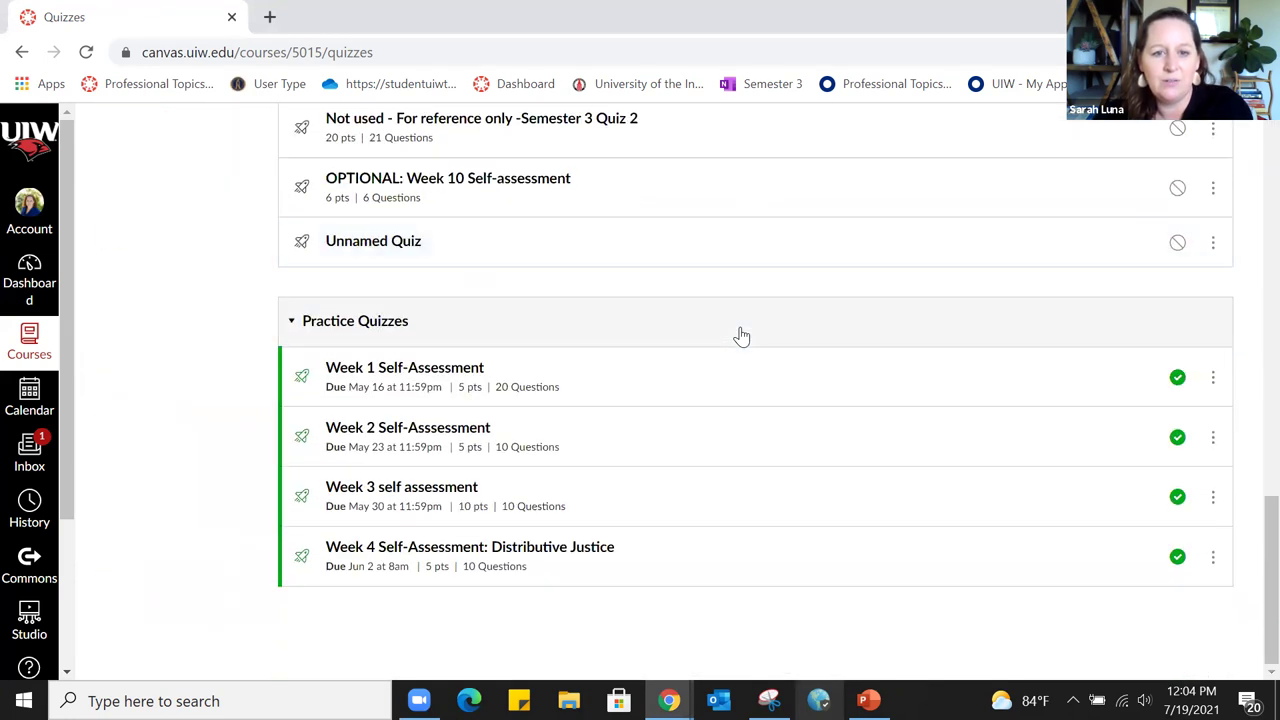
{"action": "scroll", "coordinate": [741, 337], "scroll_direction": "up", "scroll_amount": 8}
{"action": "scroll", "coordinate": [741, 337], "scroll_direction": "up", "scroll_amount": 5}
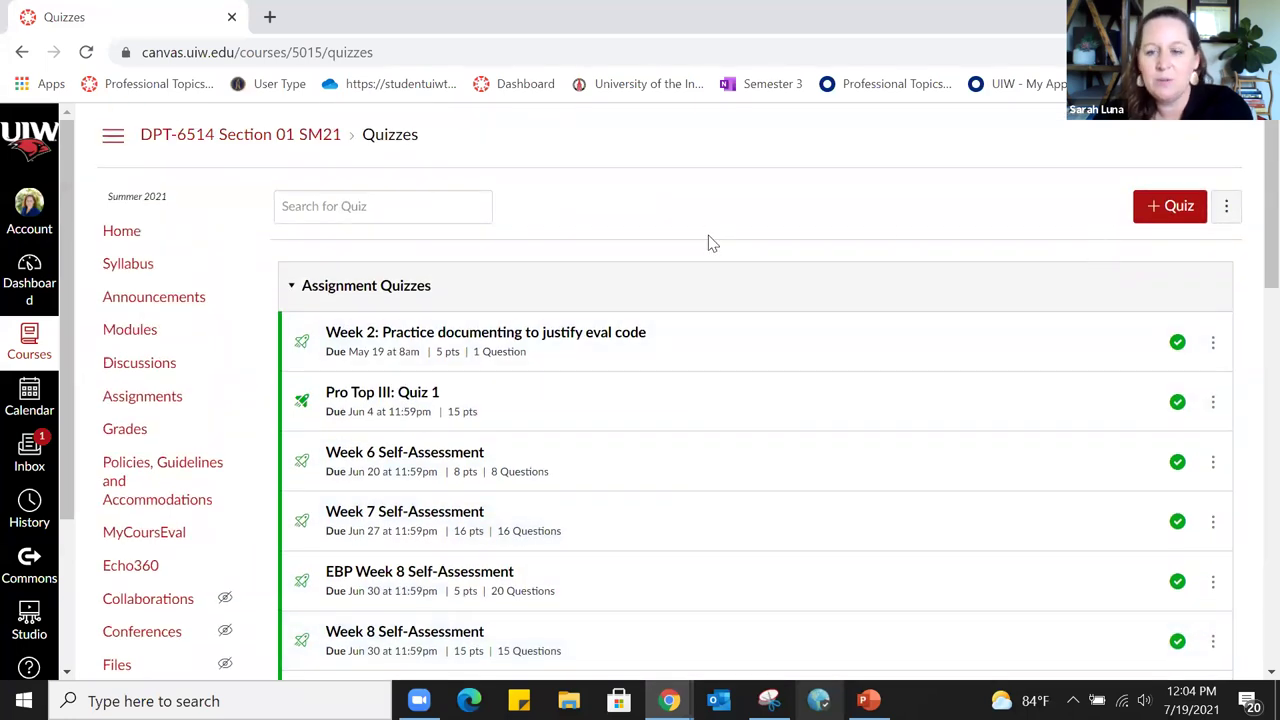
Start creating a new quiz in the course with the New Quizzes engine
{"action": "left_click", "coordinate": [1160, 210]}
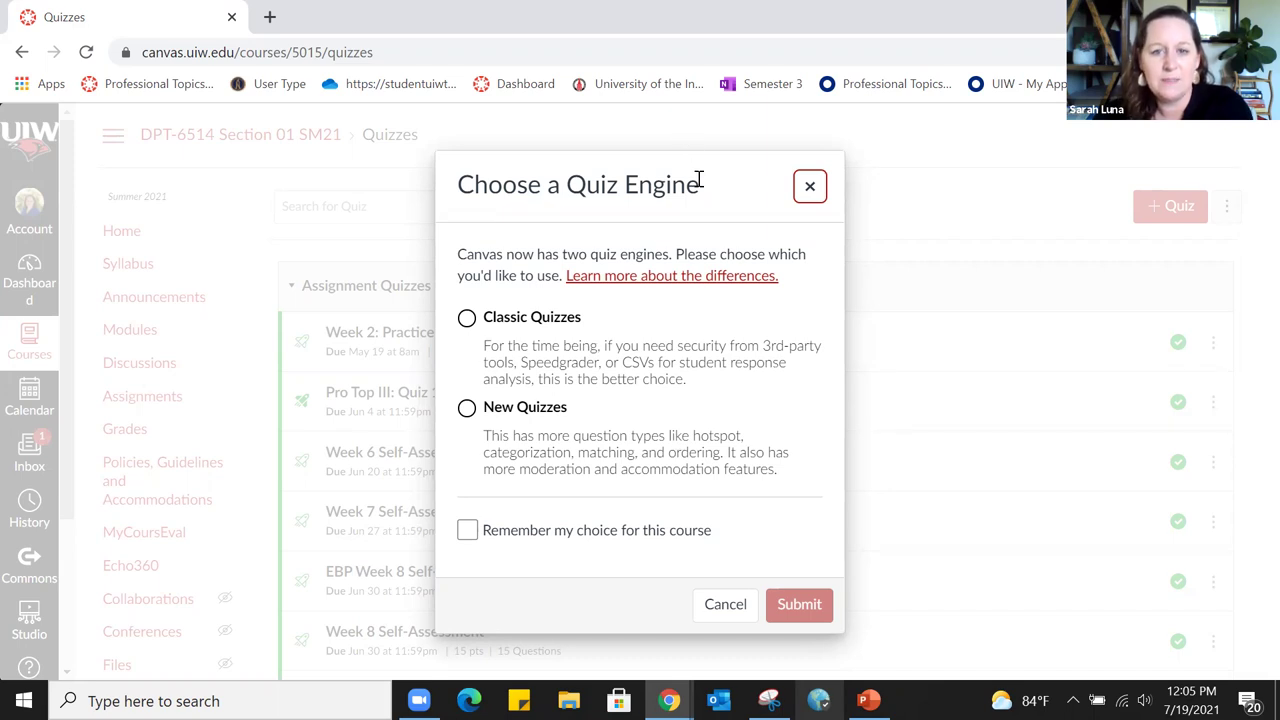
{"action": "left_click", "coordinate": [712, 150]}
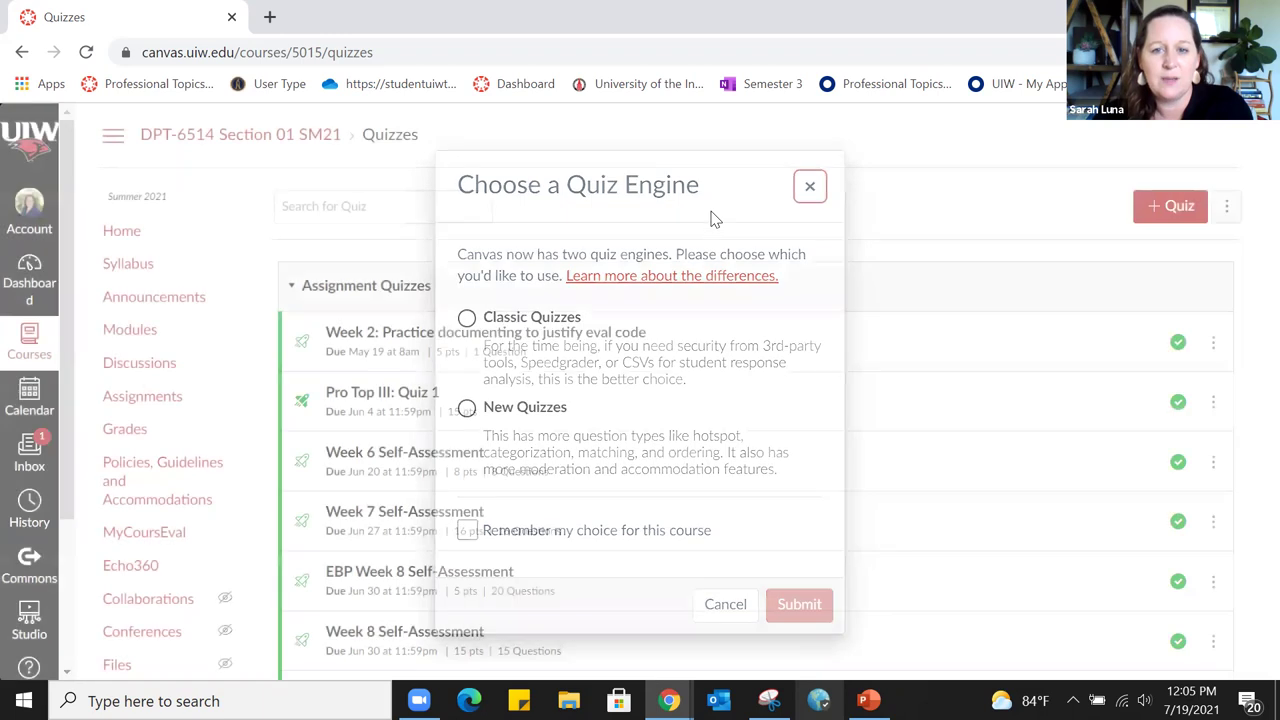
{"action": "left_click", "coordinate": [1172, 206]}
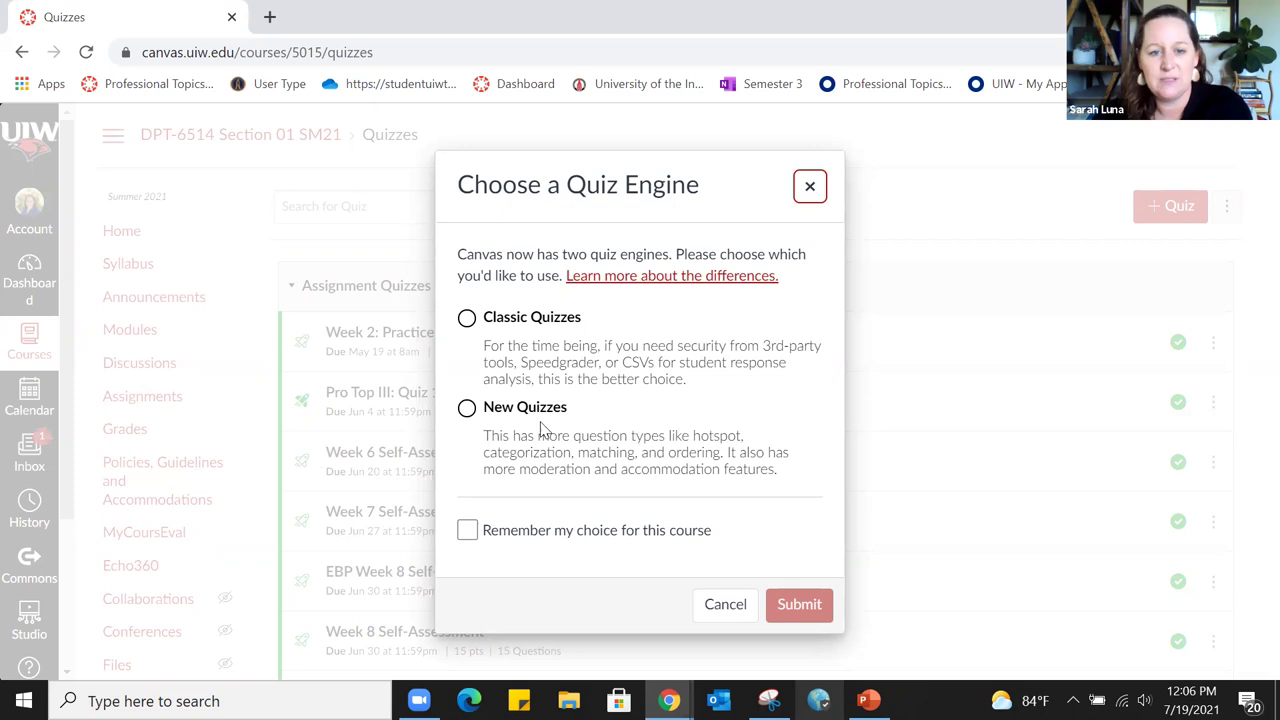
{"action": "left_click", "coordinate": [468, 409]}
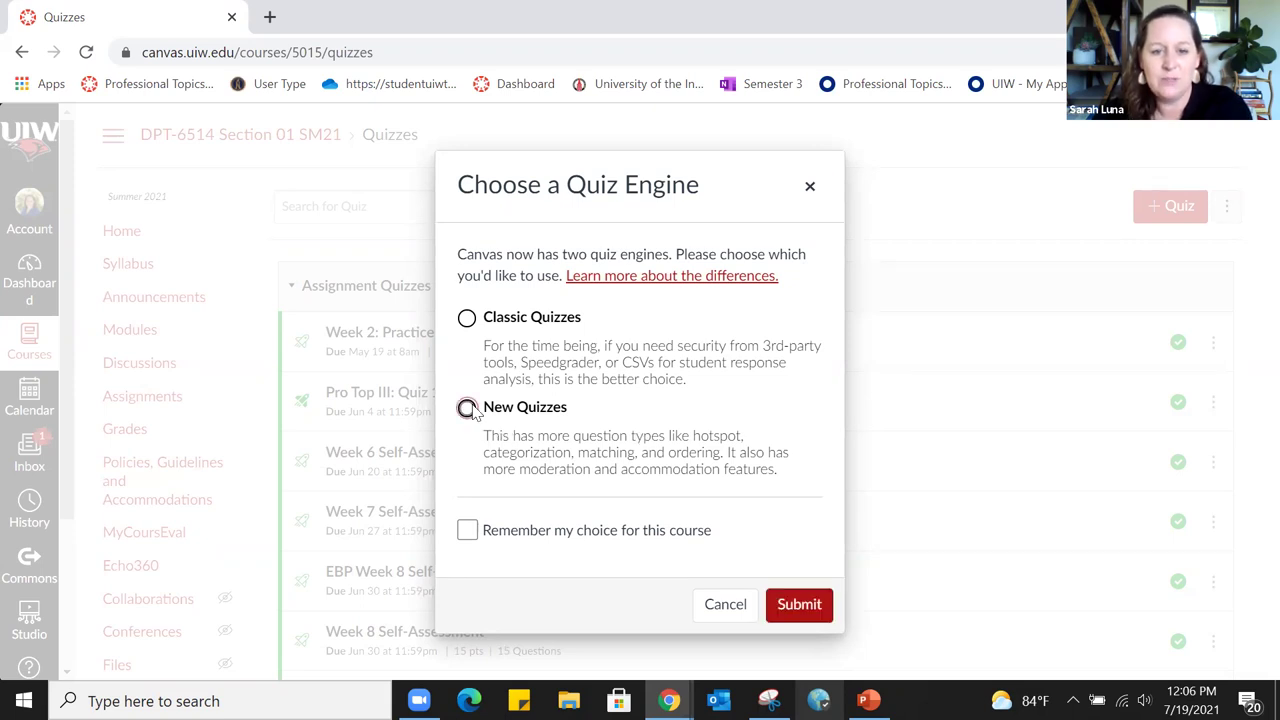
{"action": "left_click", "coordinate": [803, 612]}
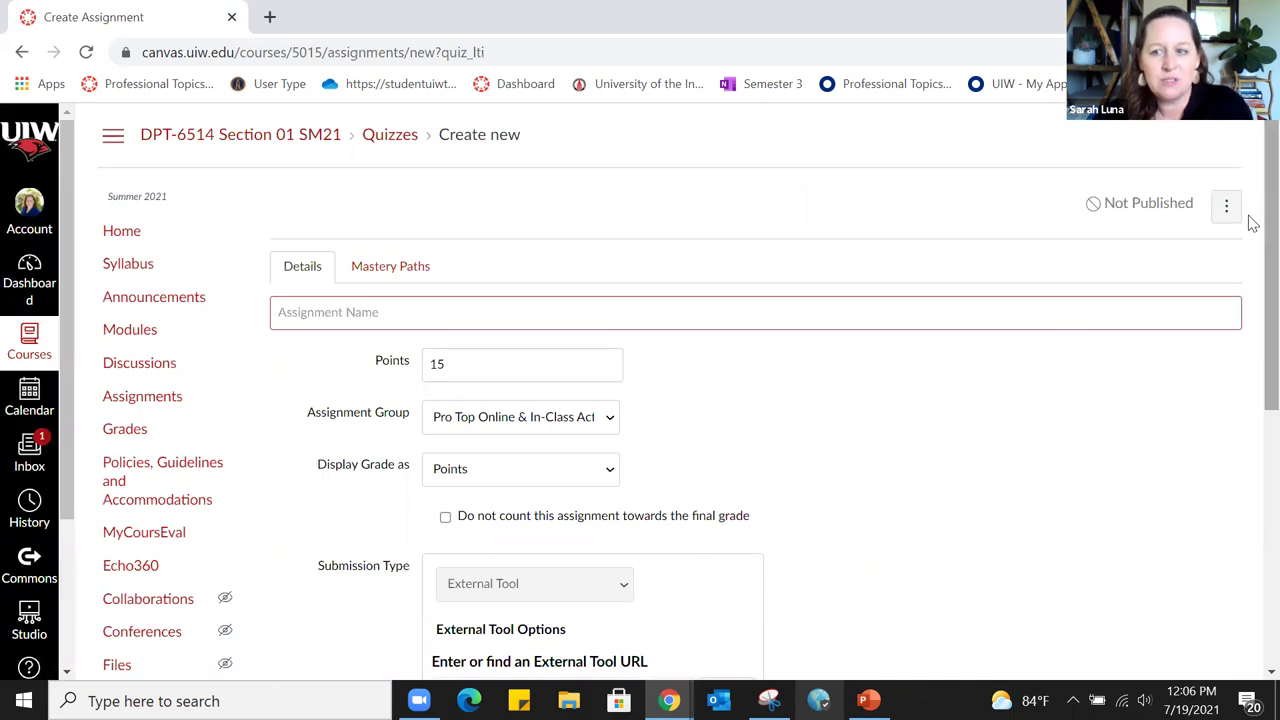
Name the new quiz "Pretend Quiz"
{"action": "scroll", "coordinate": [1249, 240], "scroll_direction": "down", "scroll_amount": 2}
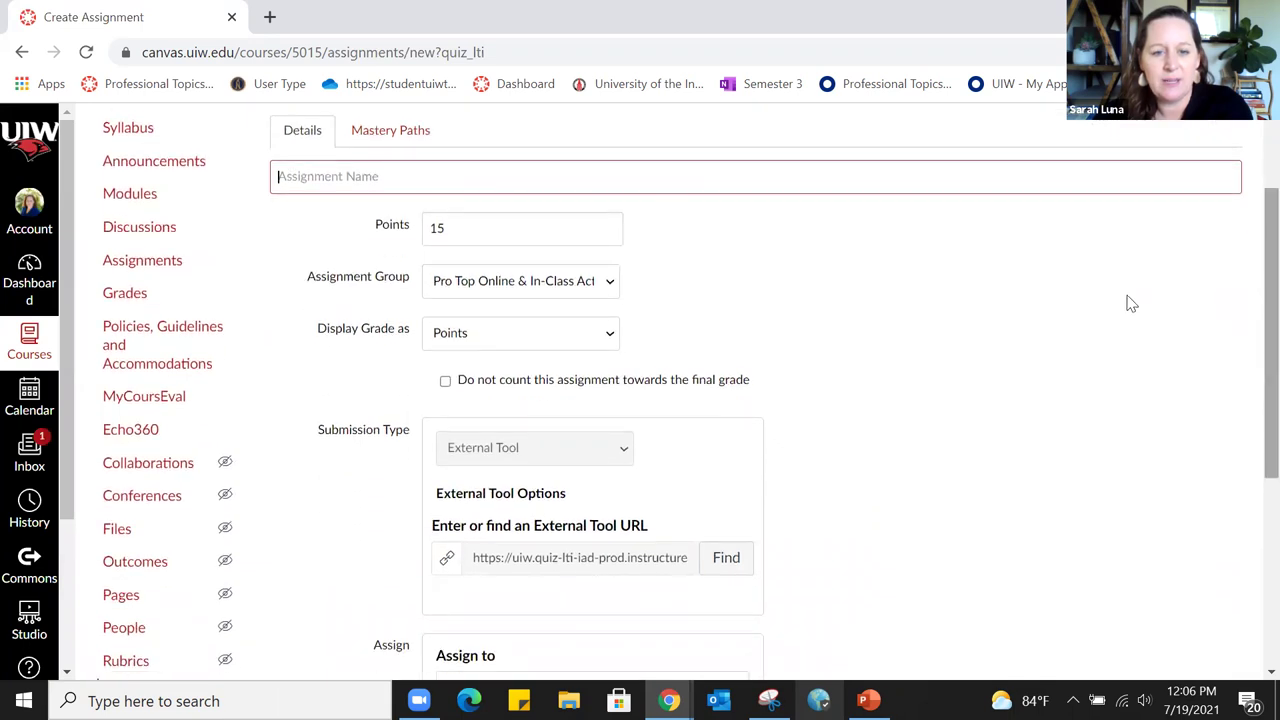
{"action": "scroll", "coordinate": [873, 350], "scroll_direction": "down", "scroll_amount": 2}
{"action": "scroll", "coordinate": [873, 350], "scroll_direction": "down", "scroll_amount": 2}
{"action": "scroll", "coordinate": [874, 351], "scroll_direction": "up", "scroll_amount": 4}
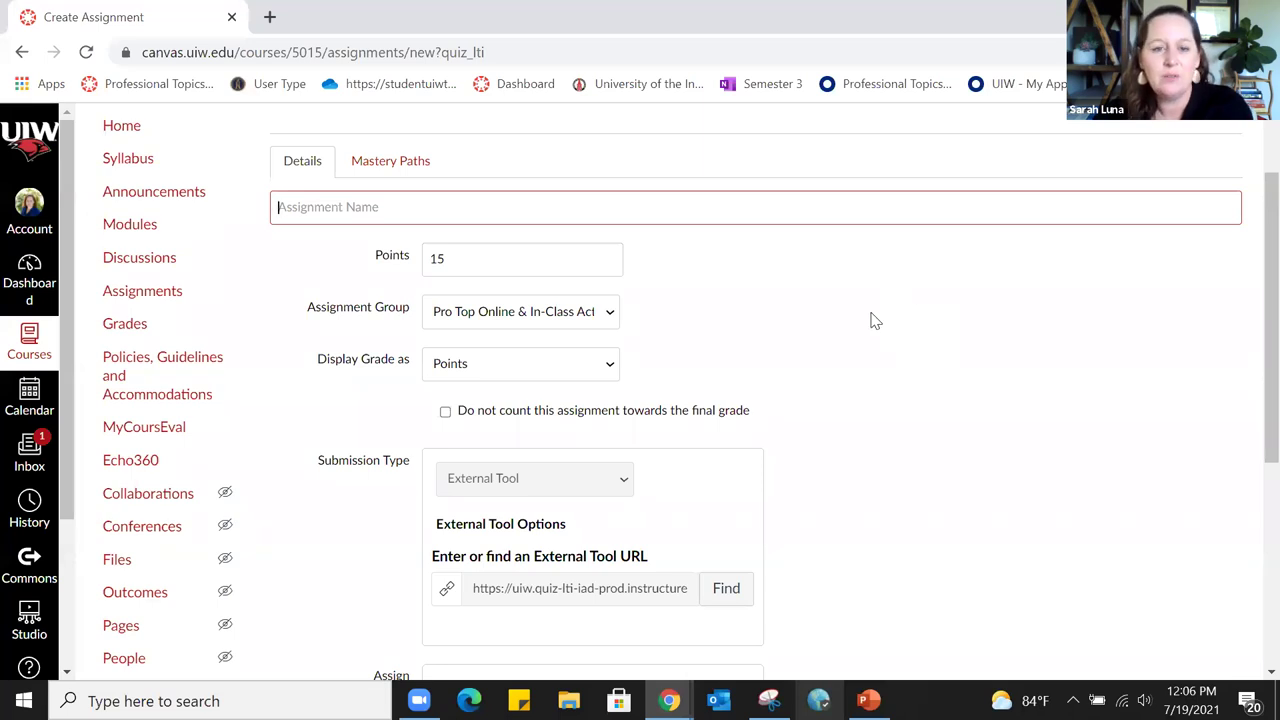
{"action": "scroll", "coordinate": [870, 320], "scroll_direction": "up", "scroll_amount": 1}
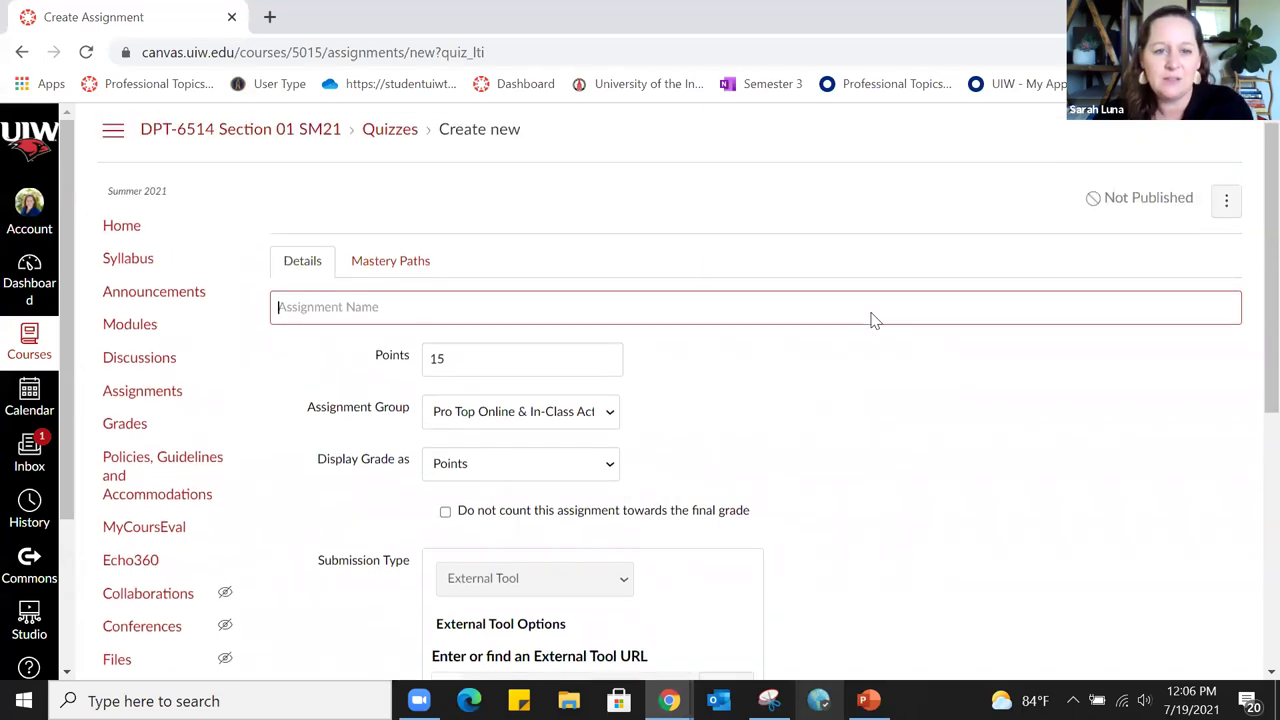
{"action": "left_click", "coordinate": [464, 356]}
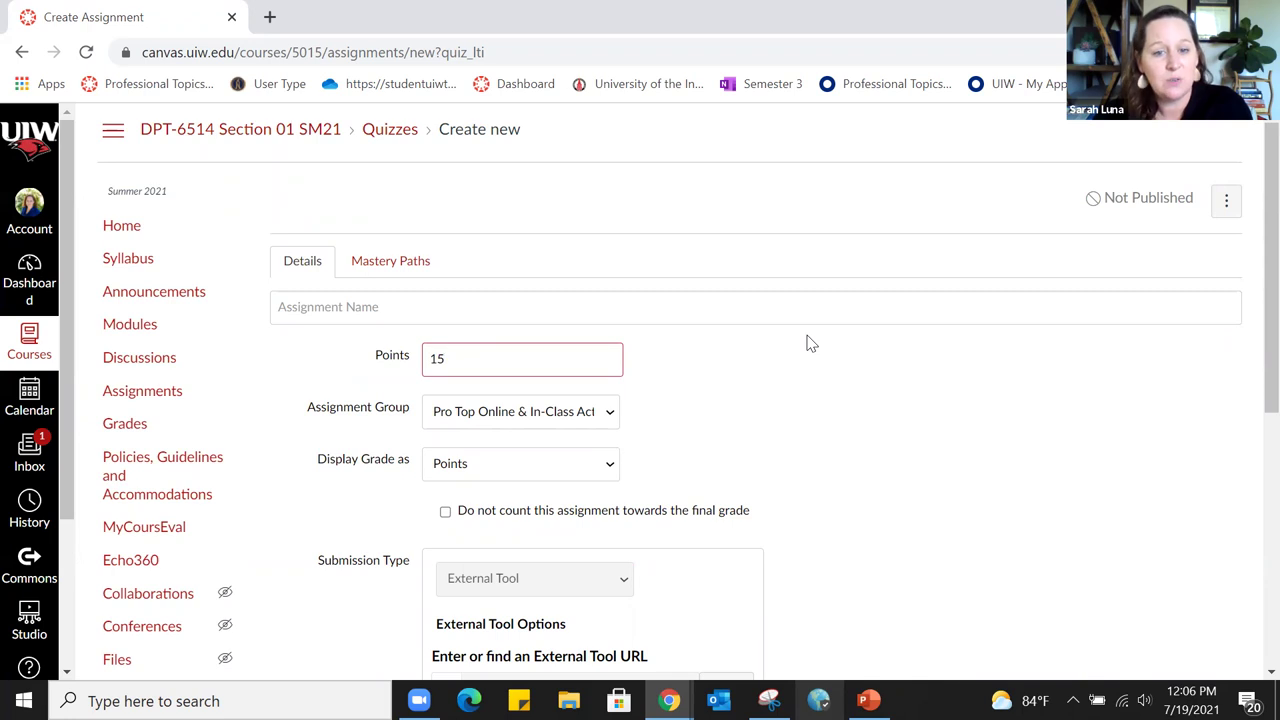
{"action": "left_click", "coordinate": [324, 305]}
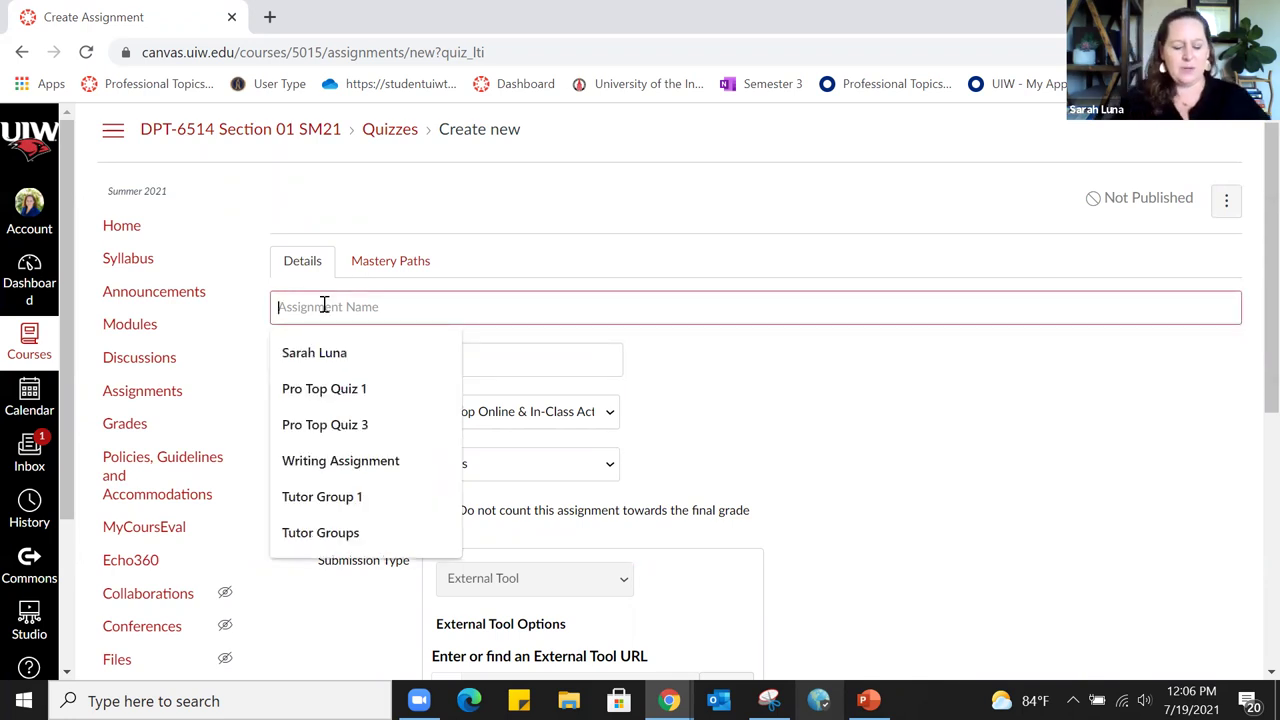
{"action": "type", "text": "Pretend Quiz"}
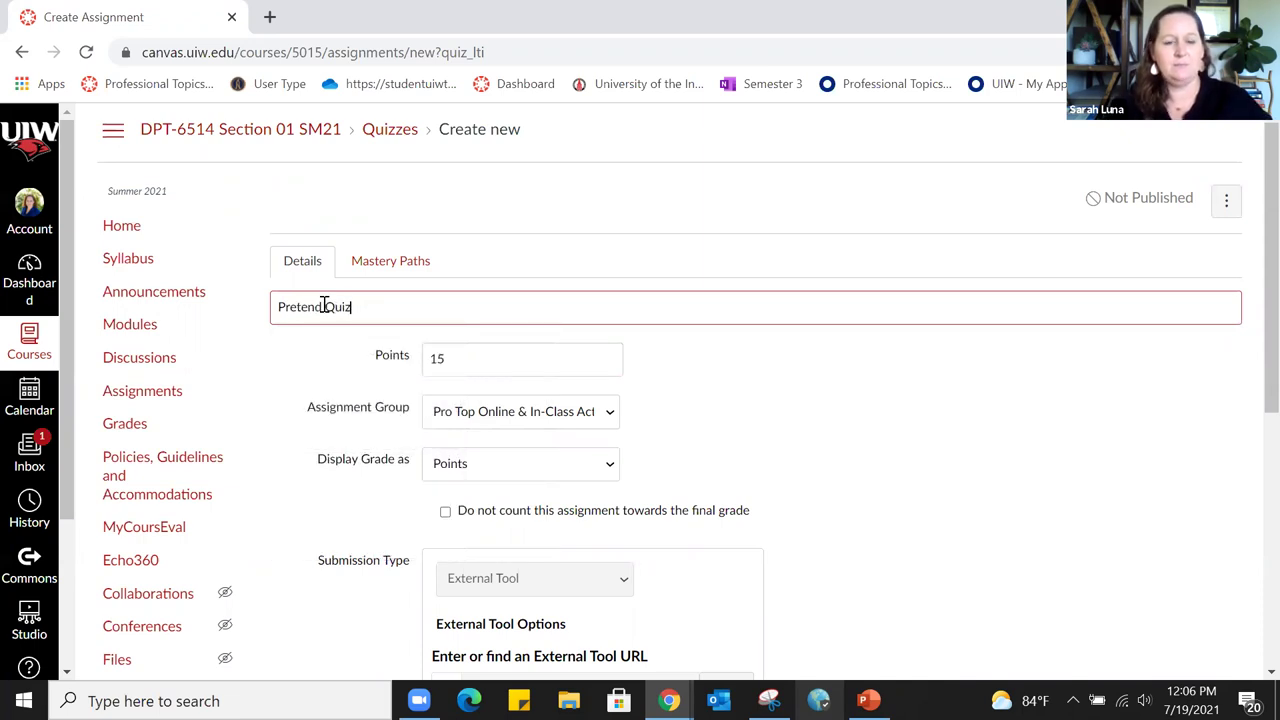
{"action": "left_click", "coordinate": [850, 392]}
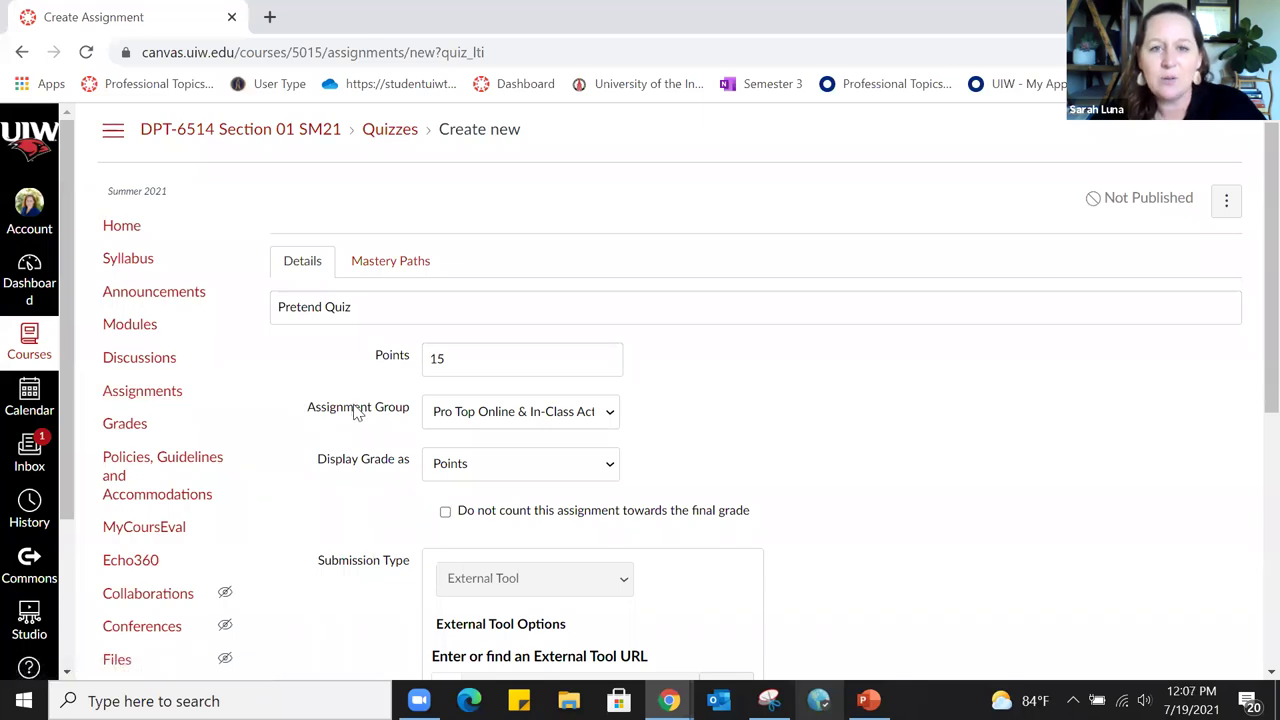
Put the quiz in the Pro Top Quizzes assignment group and keep its grade displayed as Points
{"action": "left_click", "coordinate": [610, 414]}
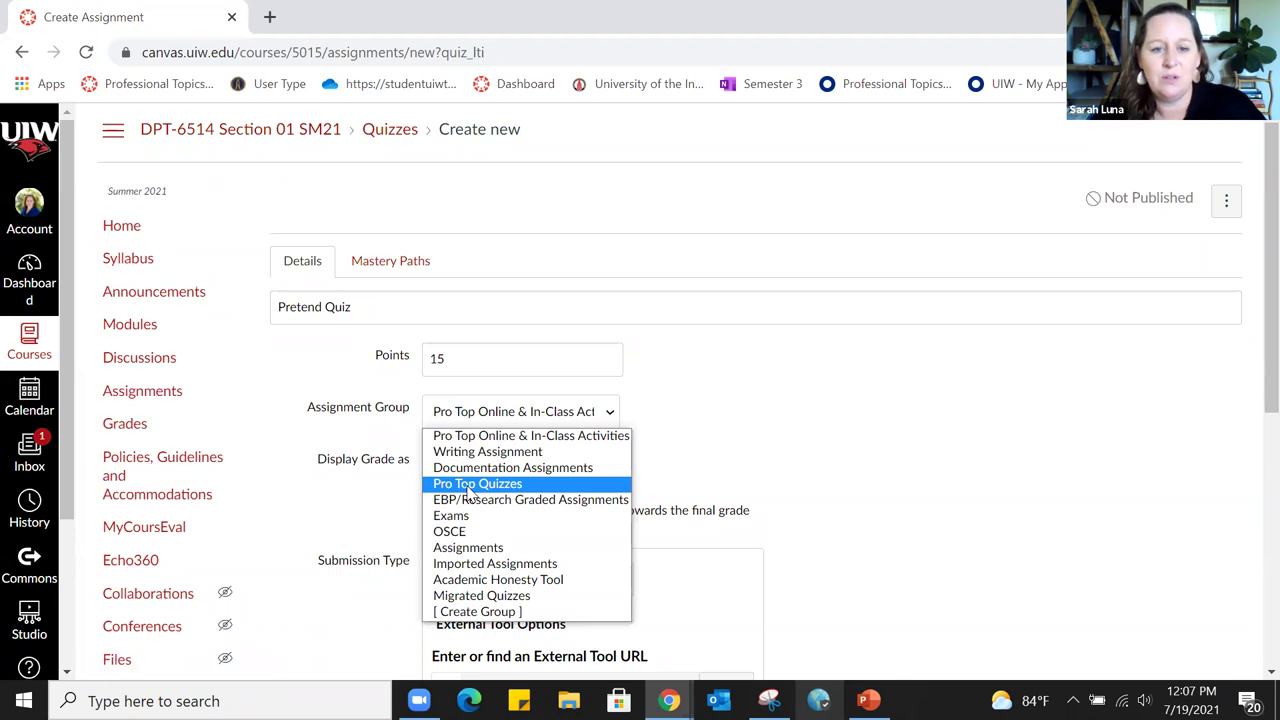
{"action": "left_click", "coordinate": [530, 486]}
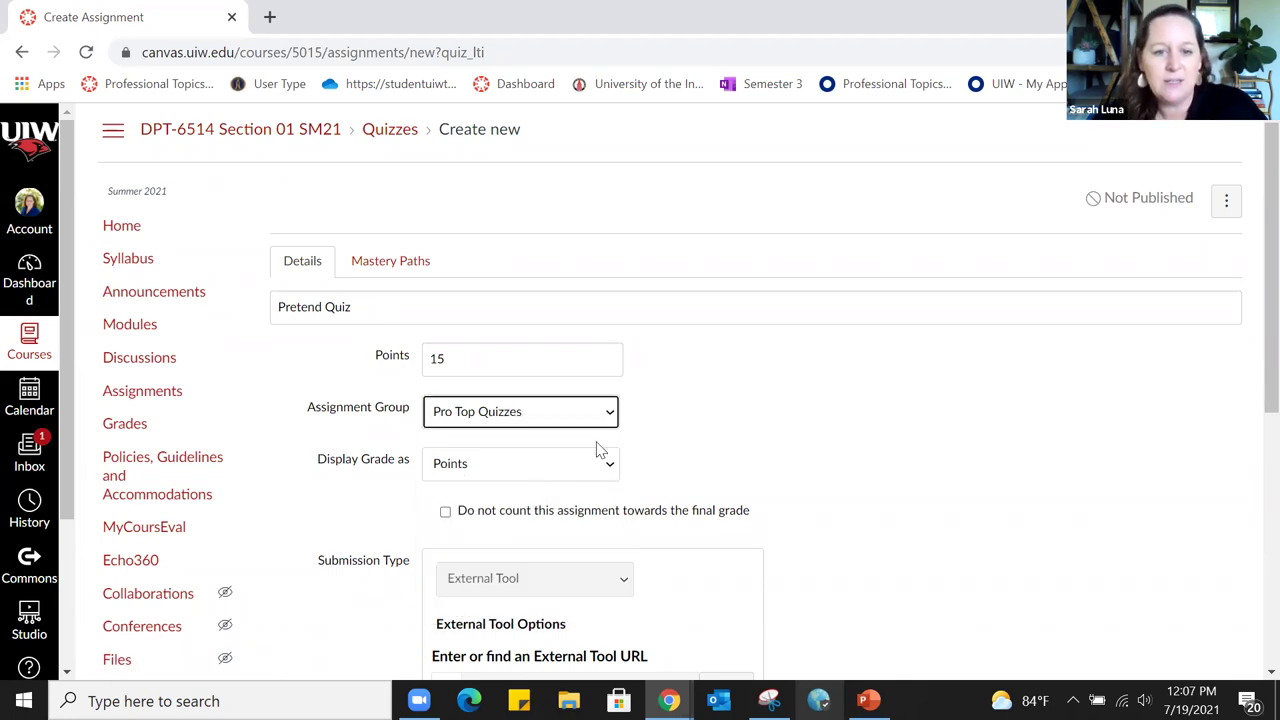
{"action": "scroll", "coordinate": [982, 388], "scroll_direction": "down", "scroll_amount": 1}
{"action": "scroll", "coordinate": [982, 388], "scroll_direction": "down", "scroll_amount": 2}
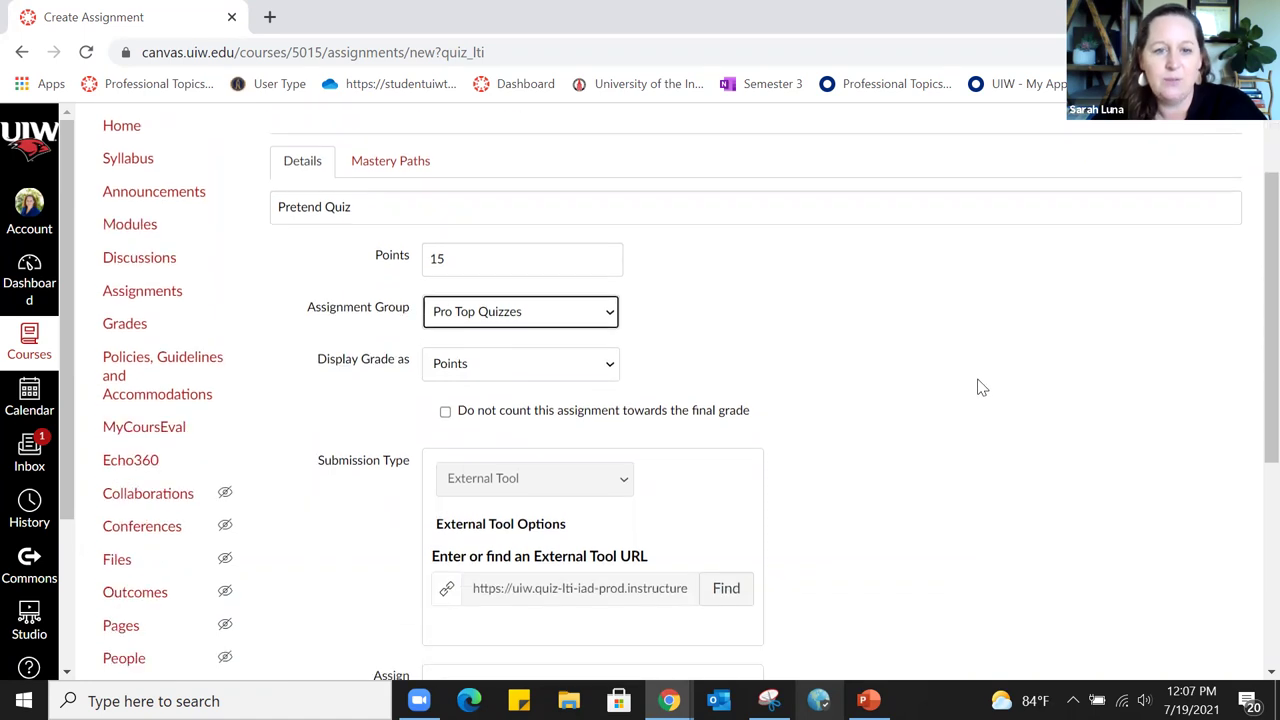
{"action": "scroll", "coordinate": [997, 309], "scroll_direction": "down", "scroll_amount": 1}
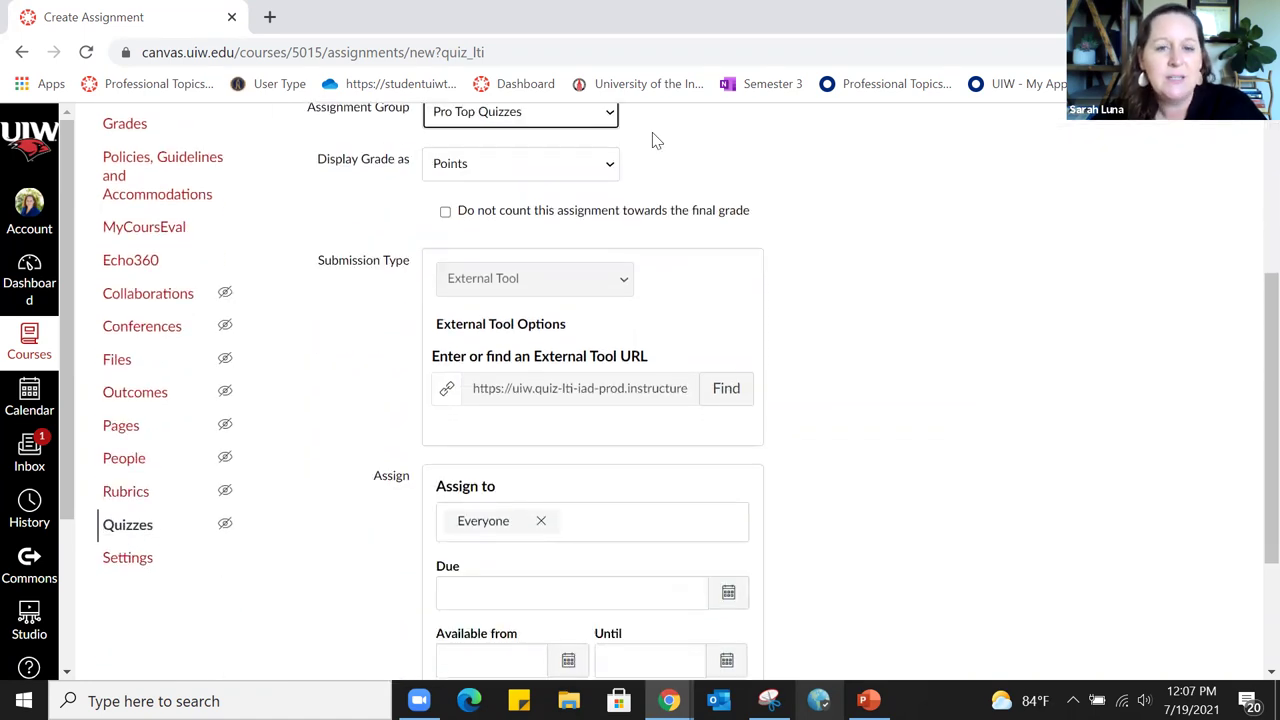
{"action": "left_click", "coordinate": [610, 168]}
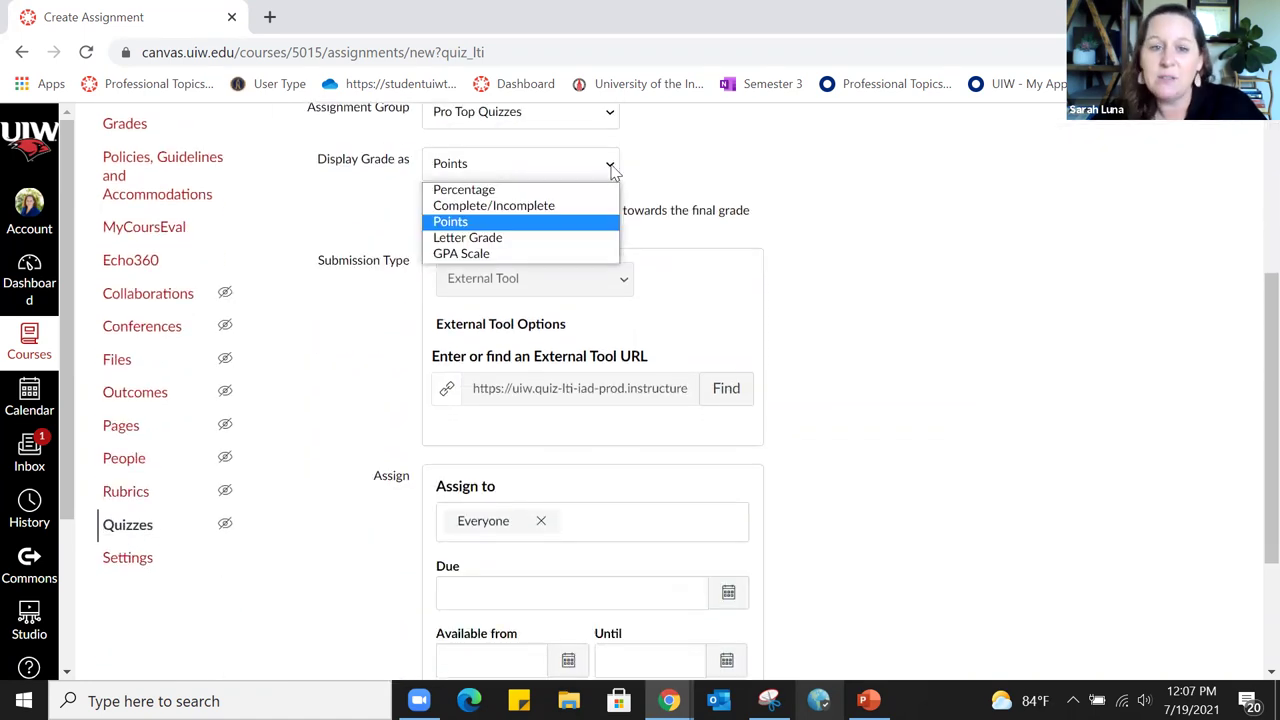
{"action": "left_click", "coordinate": [512, 222]}
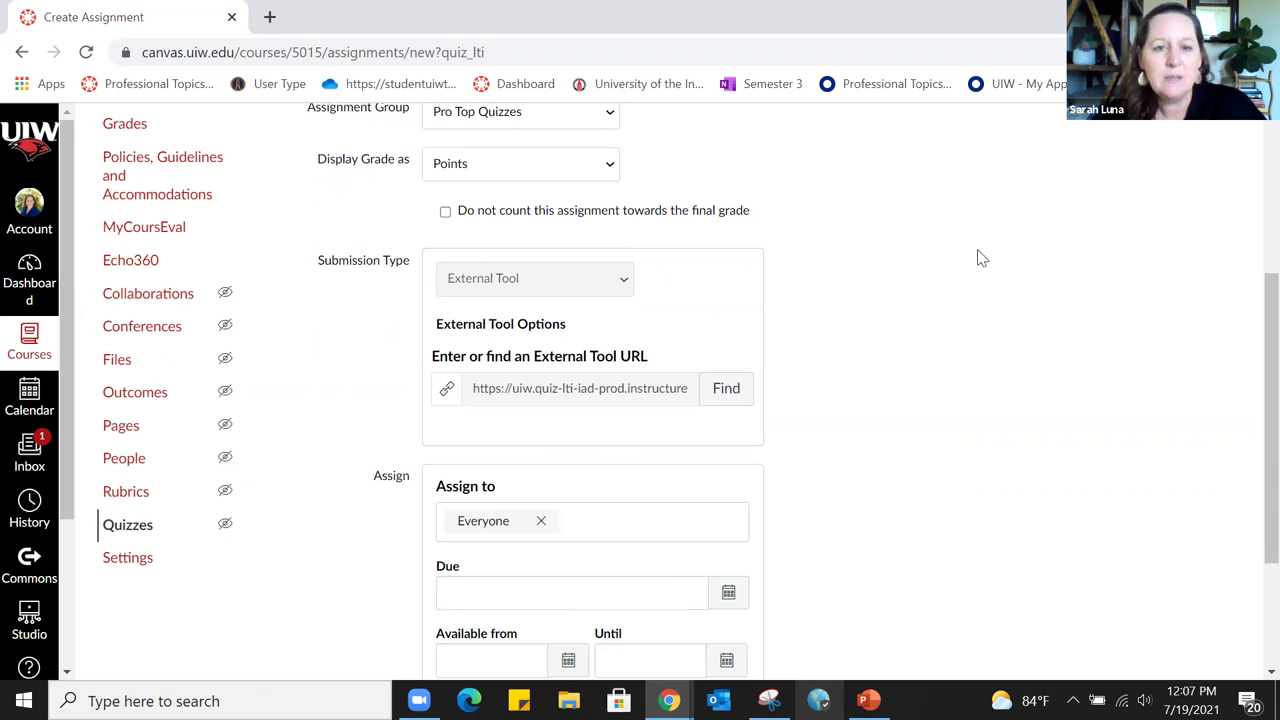
Try the option that excludes the assignment from the final grade, and clear it again
{"action": "scroll", "coordinate": [900, 280], "scroll_direction": "up", "scroll_amount": 2}
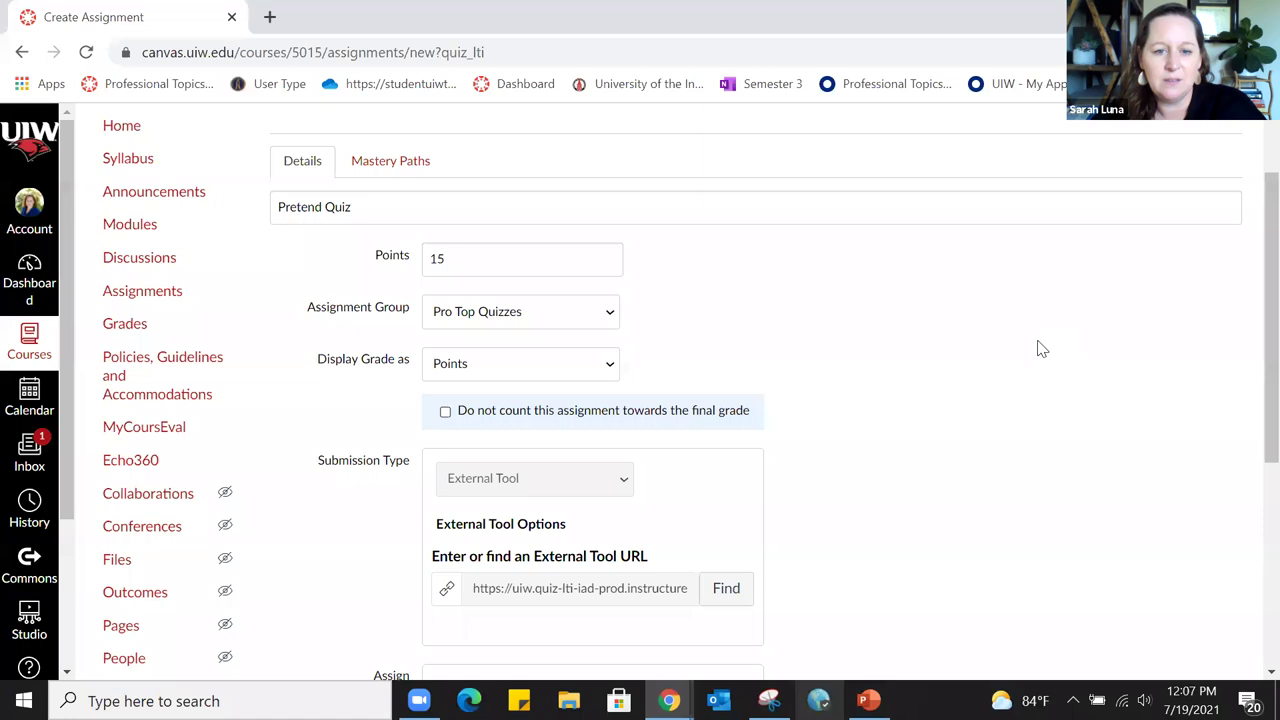
{"action": "scroll", "coordinate": [920, 360], "scroll_direction": "down", "scroll_amount": 3}
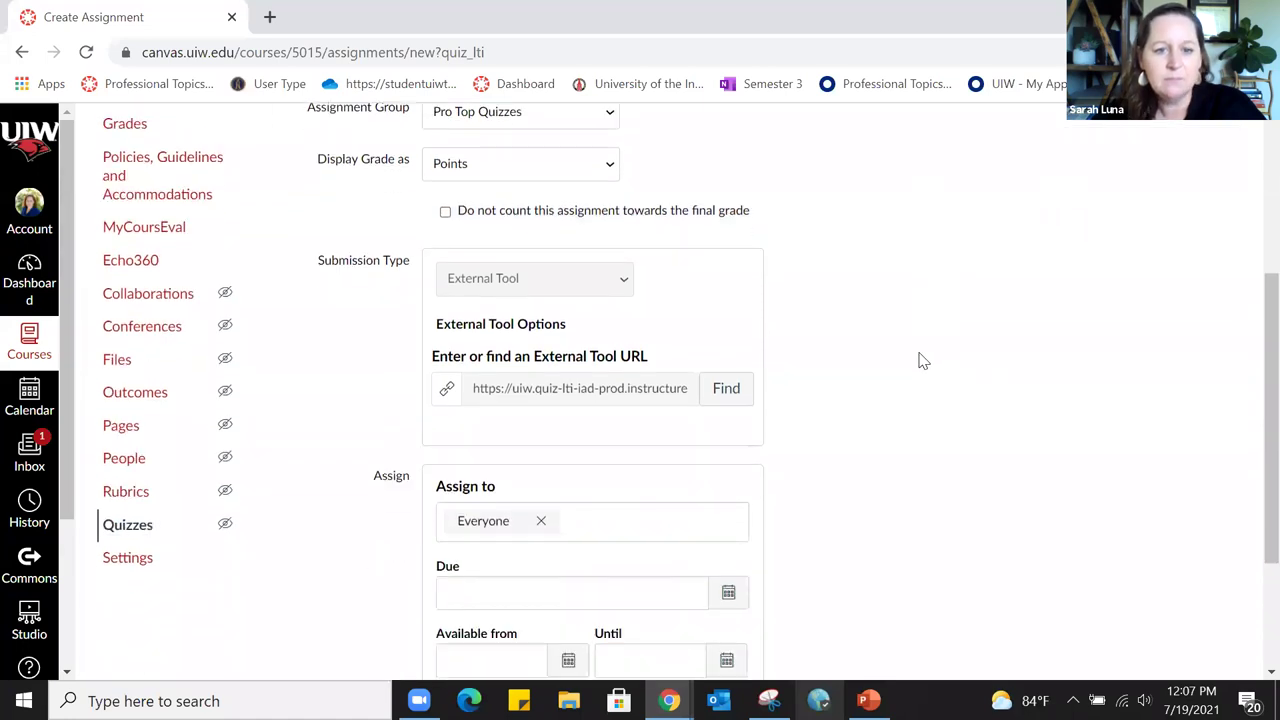
{"action": "scroll", "coordinate": [961, 332], "scroll_direction": "down", "scroll_amount": 1}
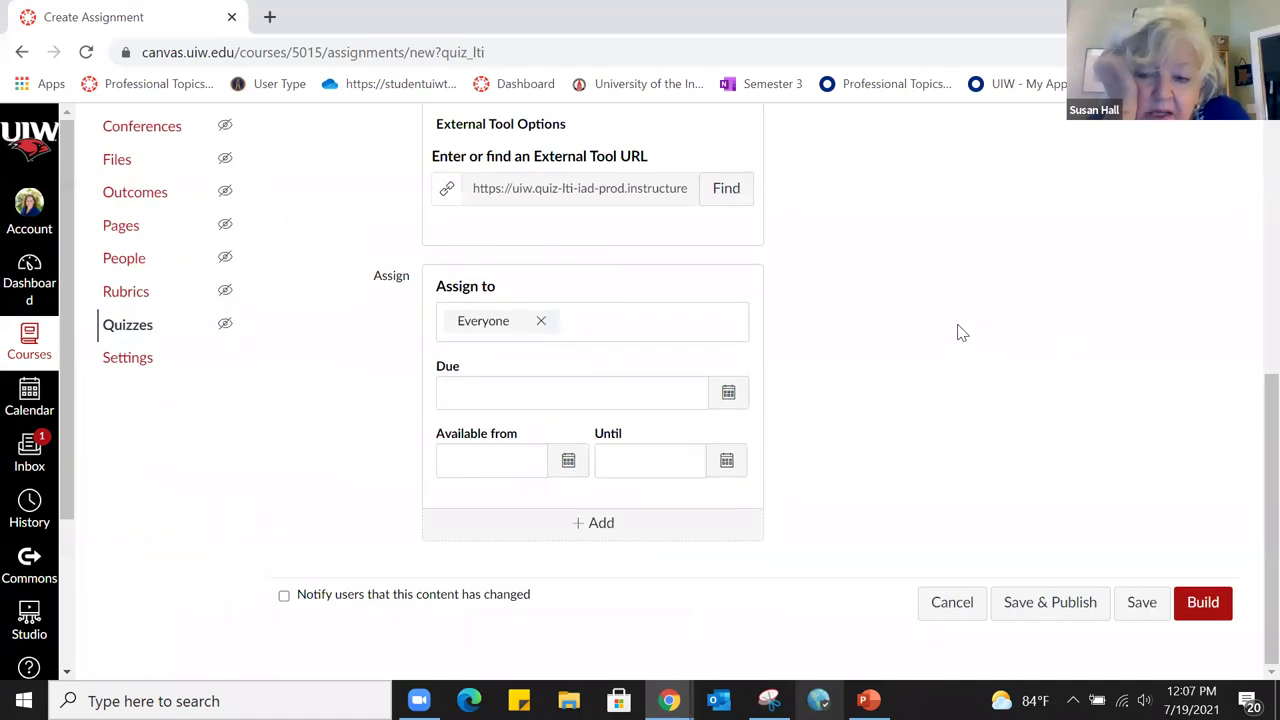
{"action": "scroll", "coordinate": [958, 332], "scroll_direction": "up", "scroll_amount": 4}
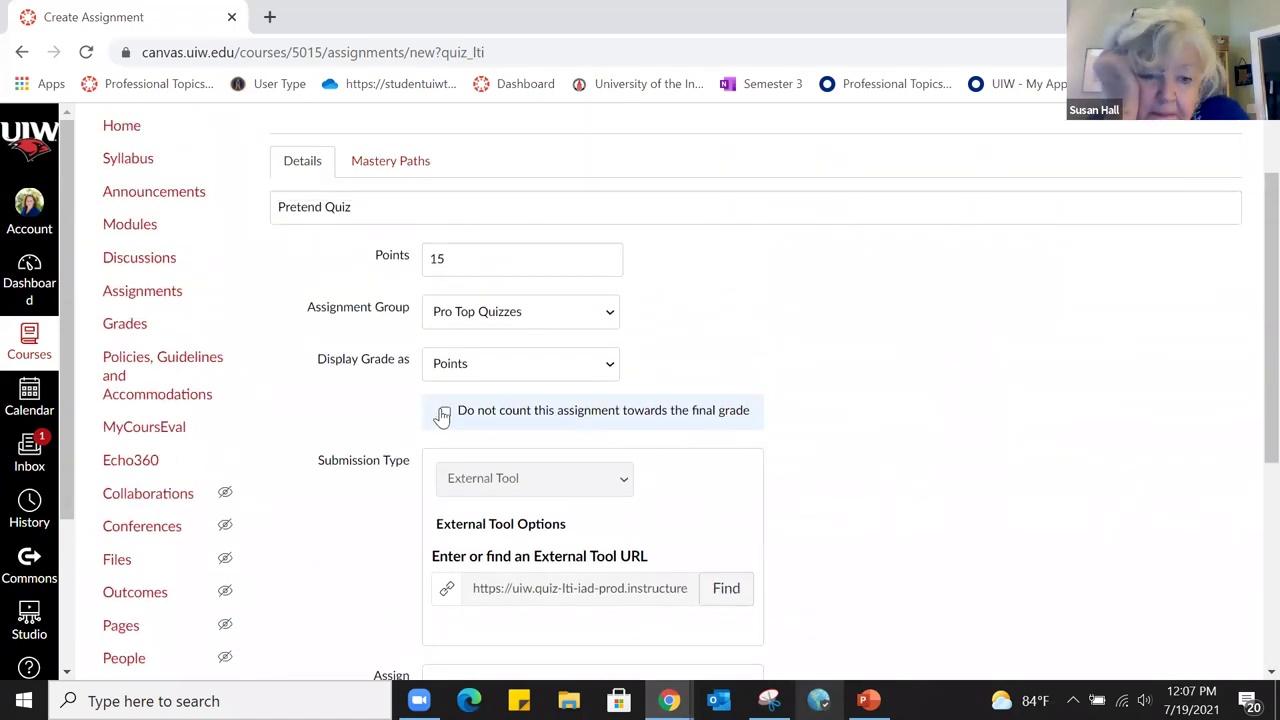
{"action": "left_click", "coordinate": [444, 412]}
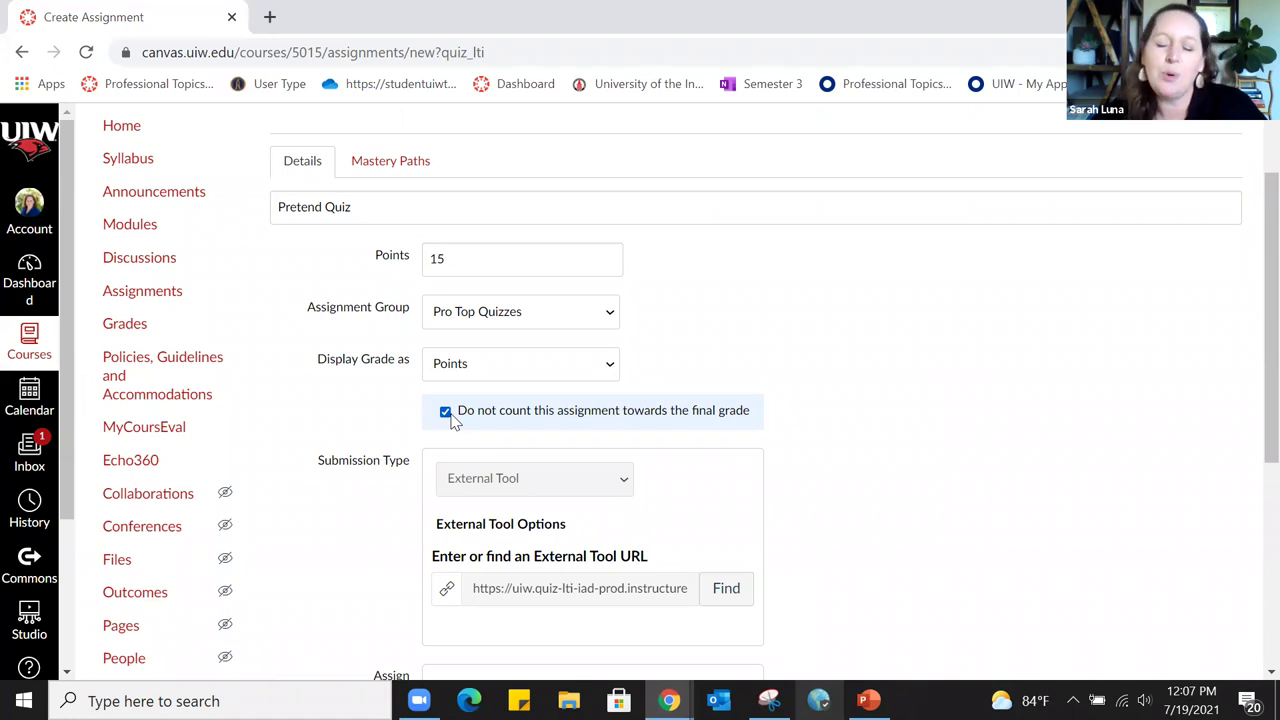
{"action": "scroll", "coordinate": [600, 362], "scroll_direction": "up", "scroll_amount": 1}
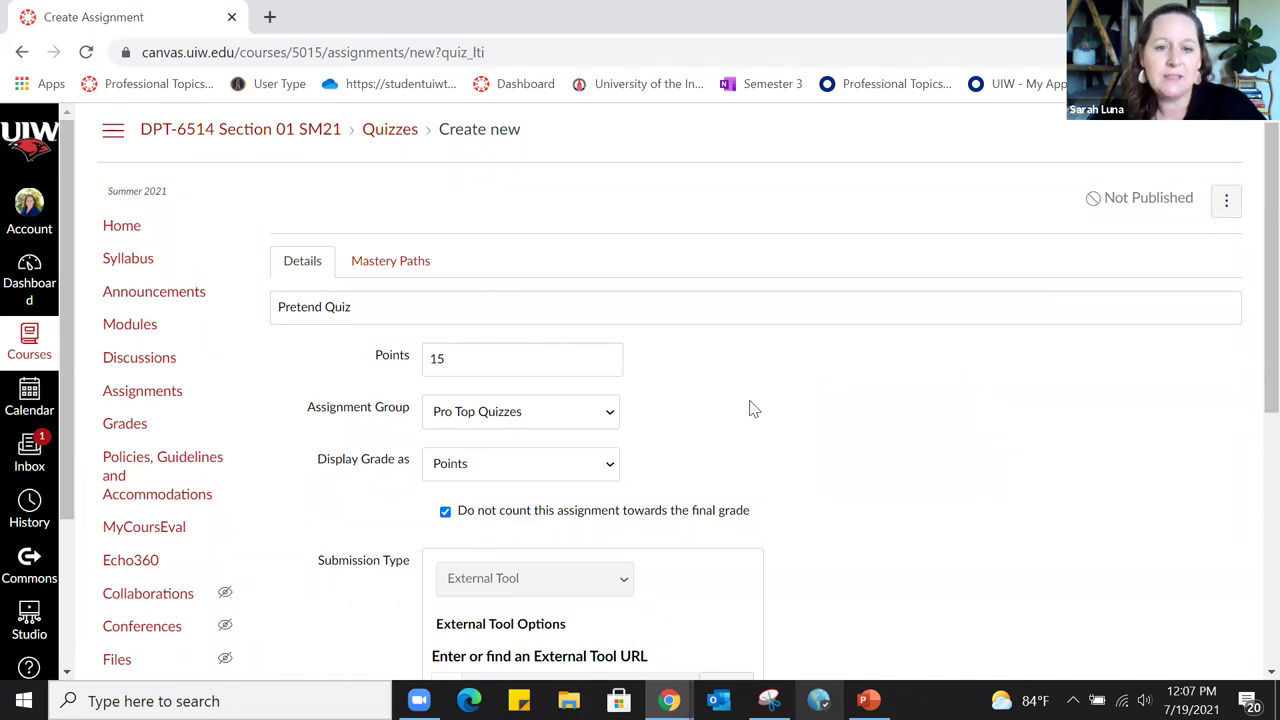
{"action": "scroll", "coordinate": [748, 406], "scroll_direction": "down", "scroll_amount": 1}
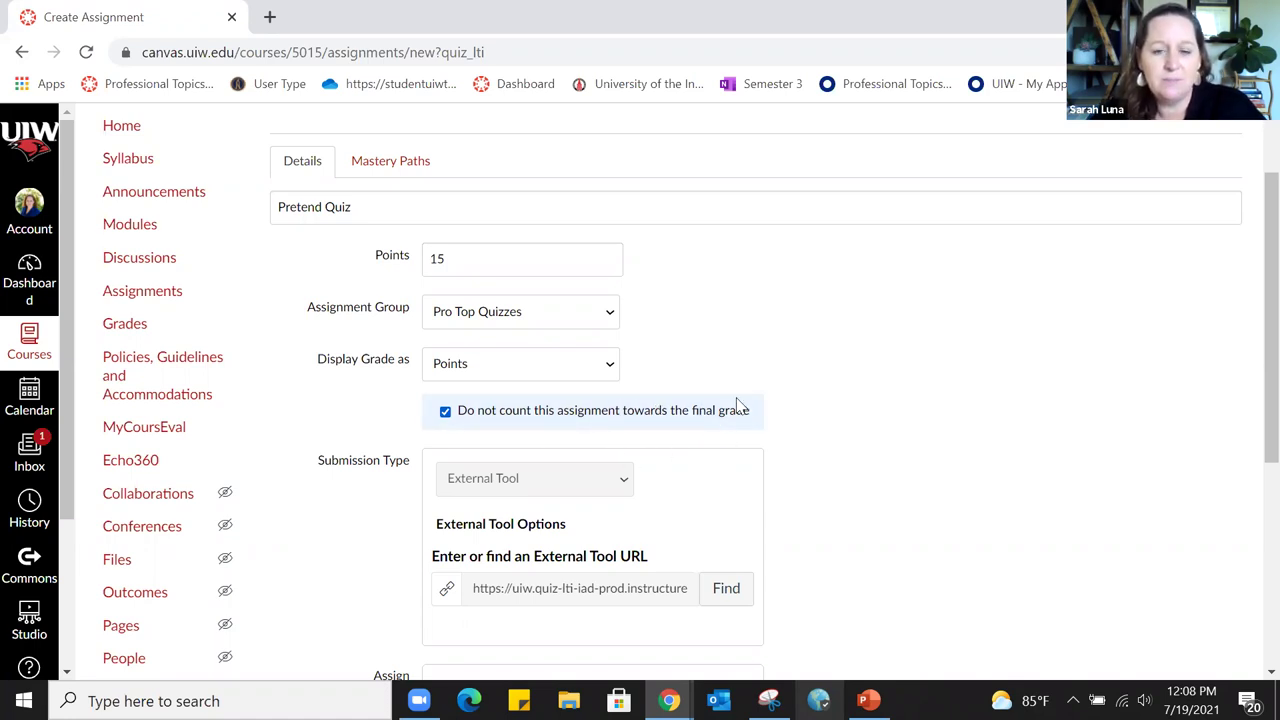
{"action": "left_click", "coordinate": [445, 411]}
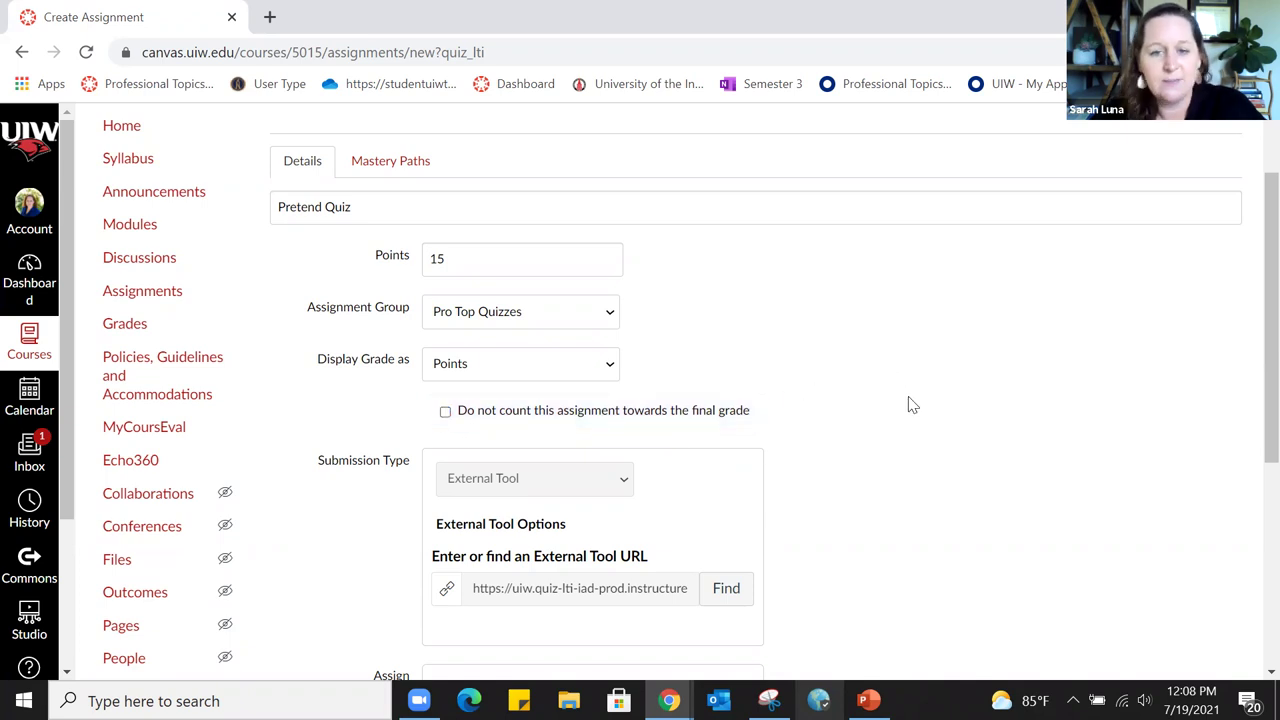
Examine the sections and students the quiz can be assigned to, leaving it assigned to Everyone
{"action": "scroll", "coordinate": [922, 418], "scroll_direction": "down", "scroll_amount": 3}
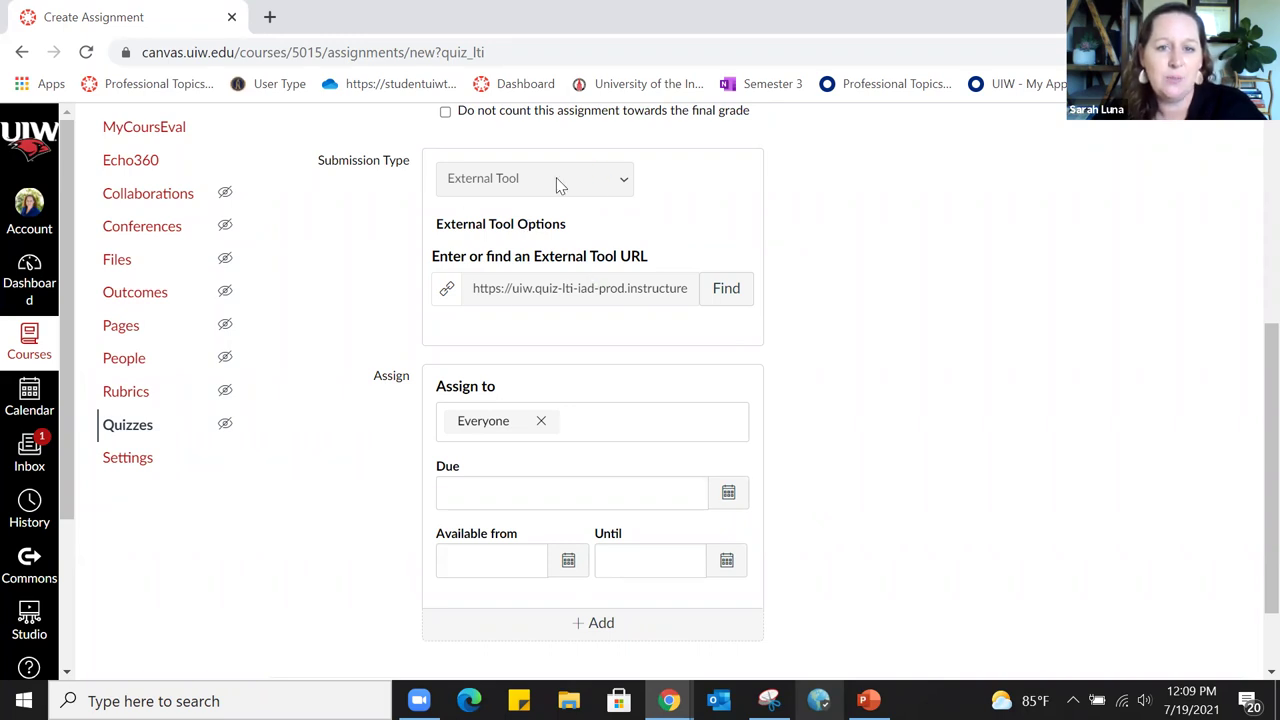
{"action": "scroll", "coordinate": [913, 307], "scroll_direction": "down", "scroll_amount": 2}
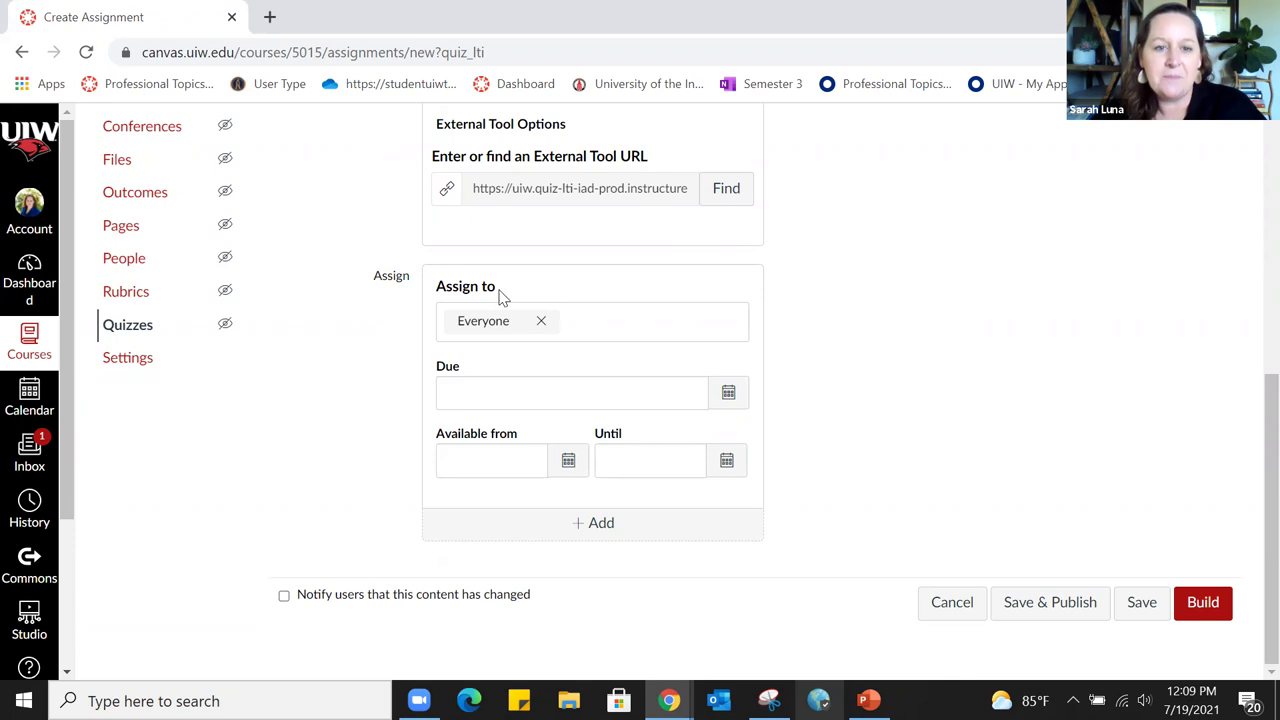
{"action": "left_click", "coordinate": [600, 321]}
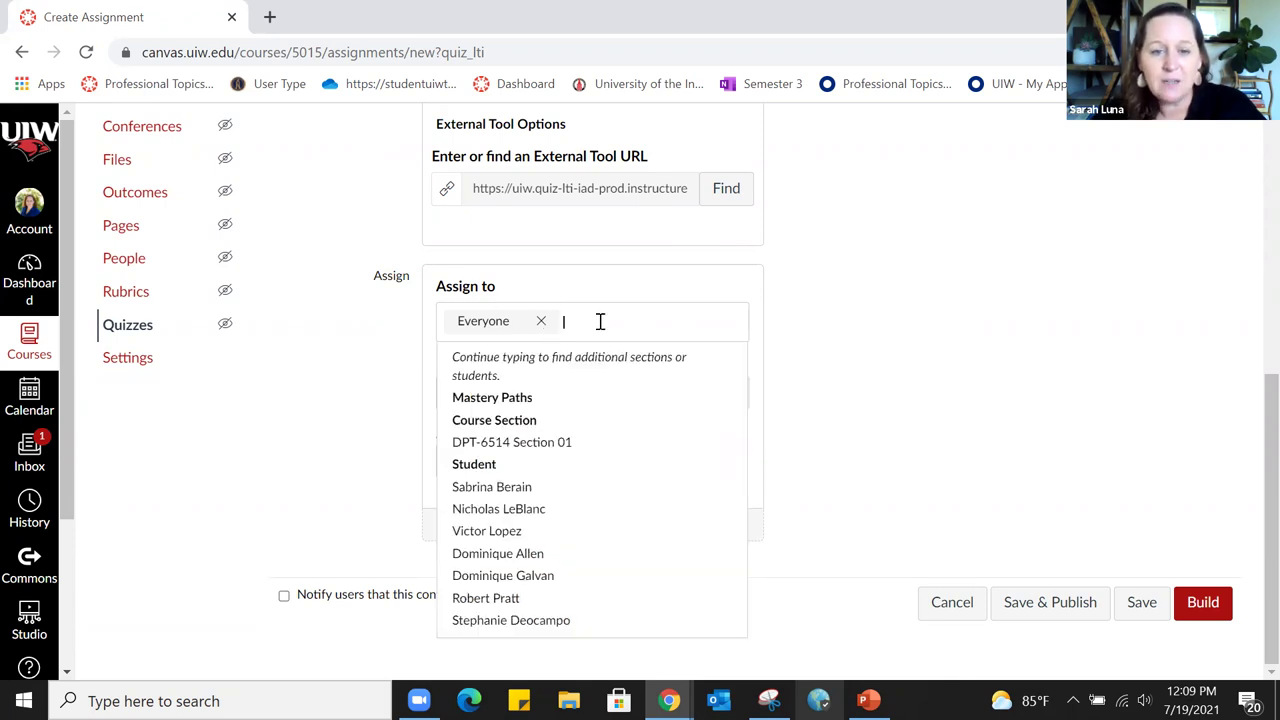
{"action": "left_click", "coordinate": [928, 323]}
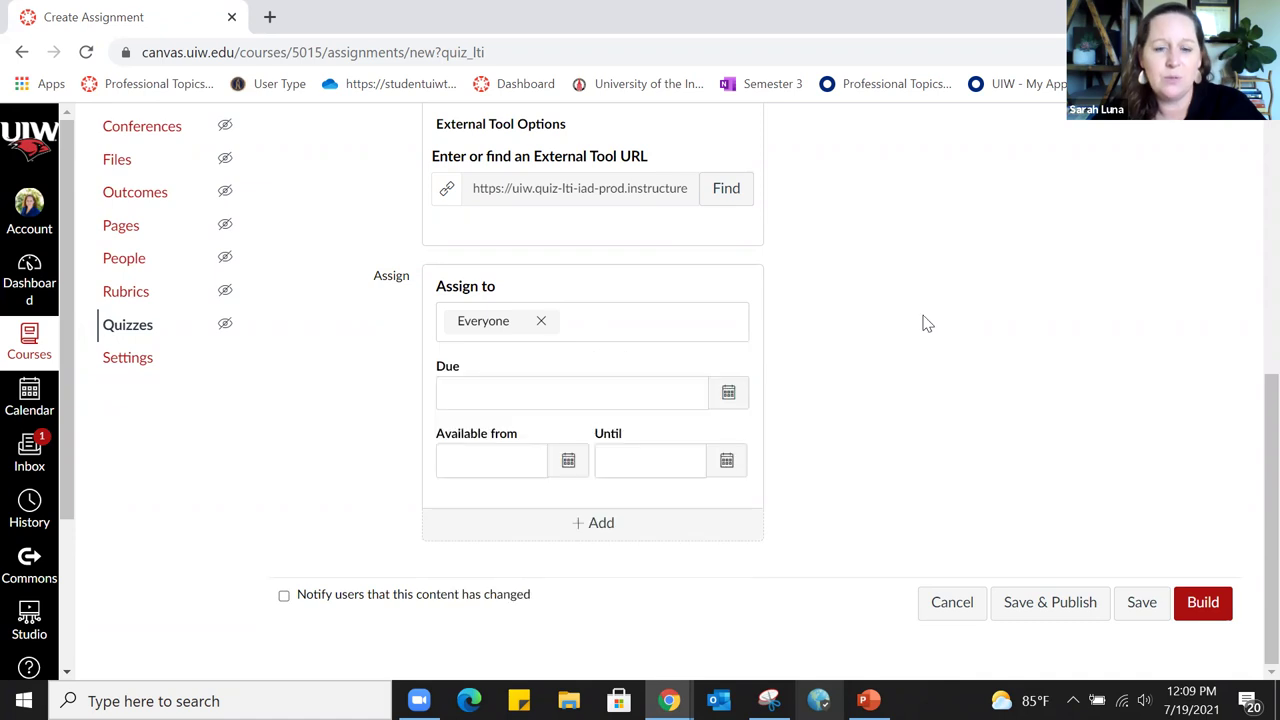
Try adding a second assignment block with its own assignees and dates, and remove it again
{"action": "left_click", "coordinate": [603, 524]}
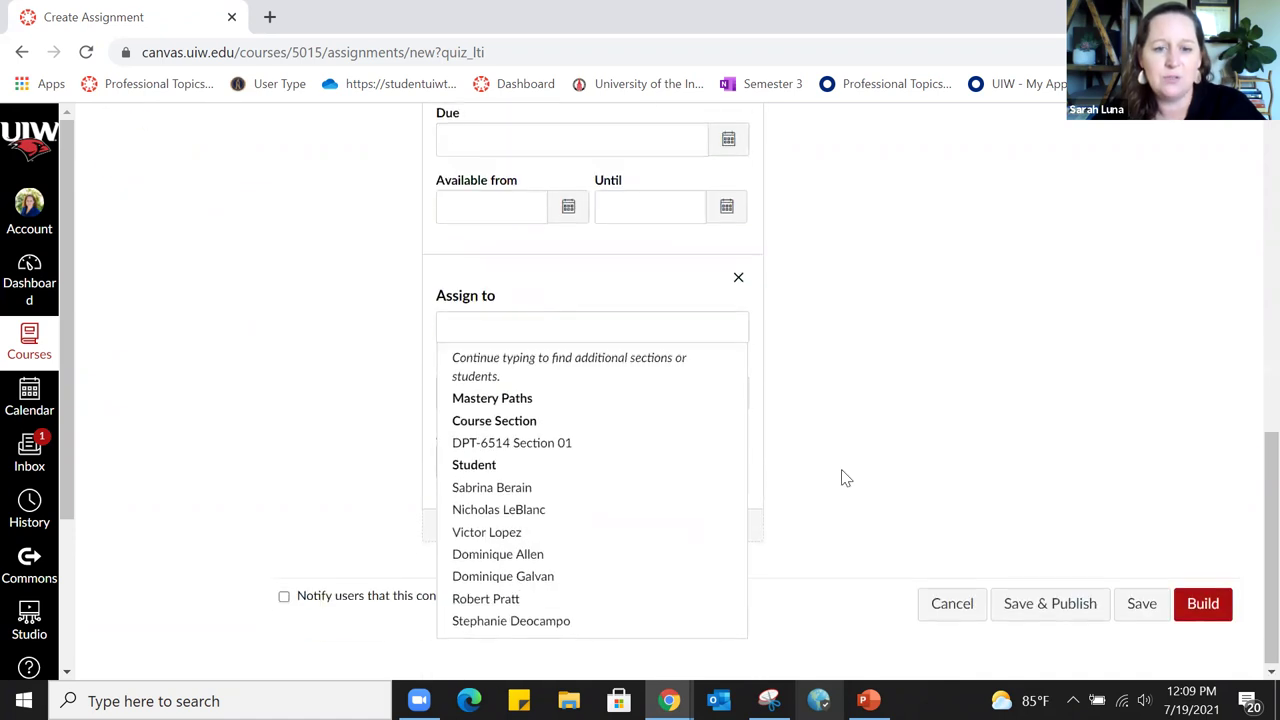
{"action": "left_click", "coordinate": [943, 304]}
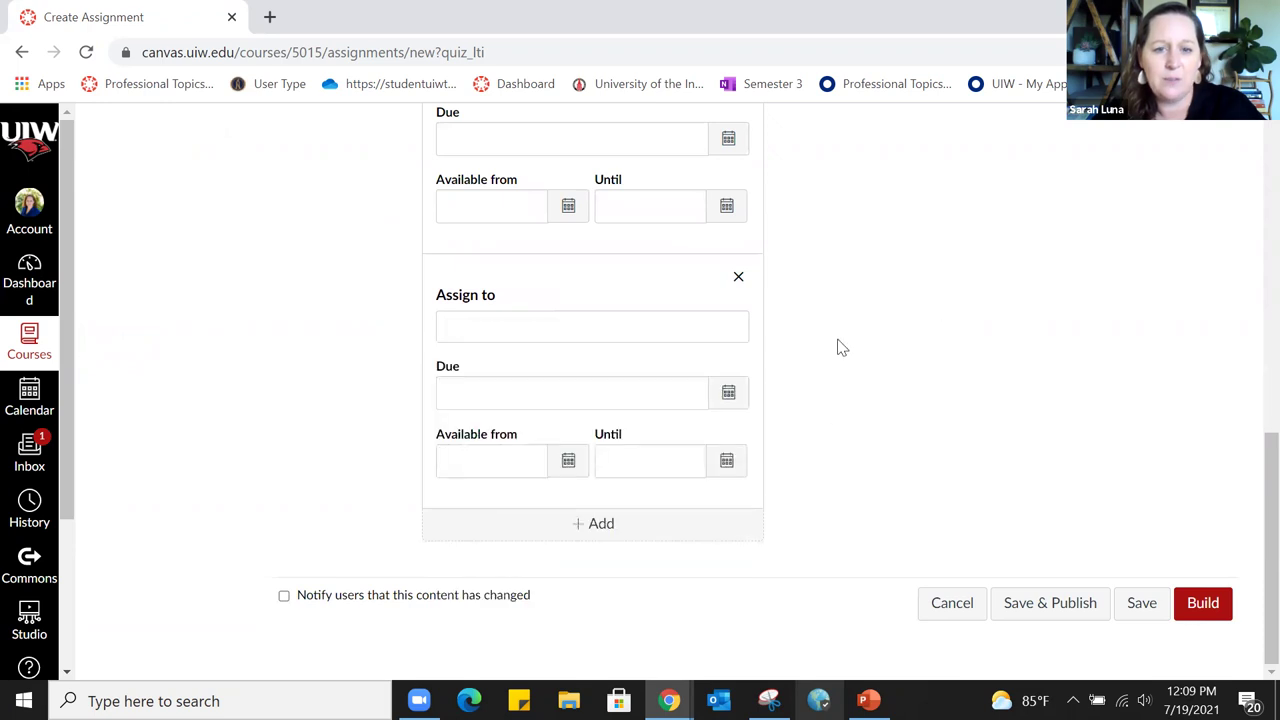
{"action": "scroll", "coordinate": [822, 354], "scroll_direction": "up", "scroll_amount": 1}
{"action": "left_click", "coordinate": [737, 377]}
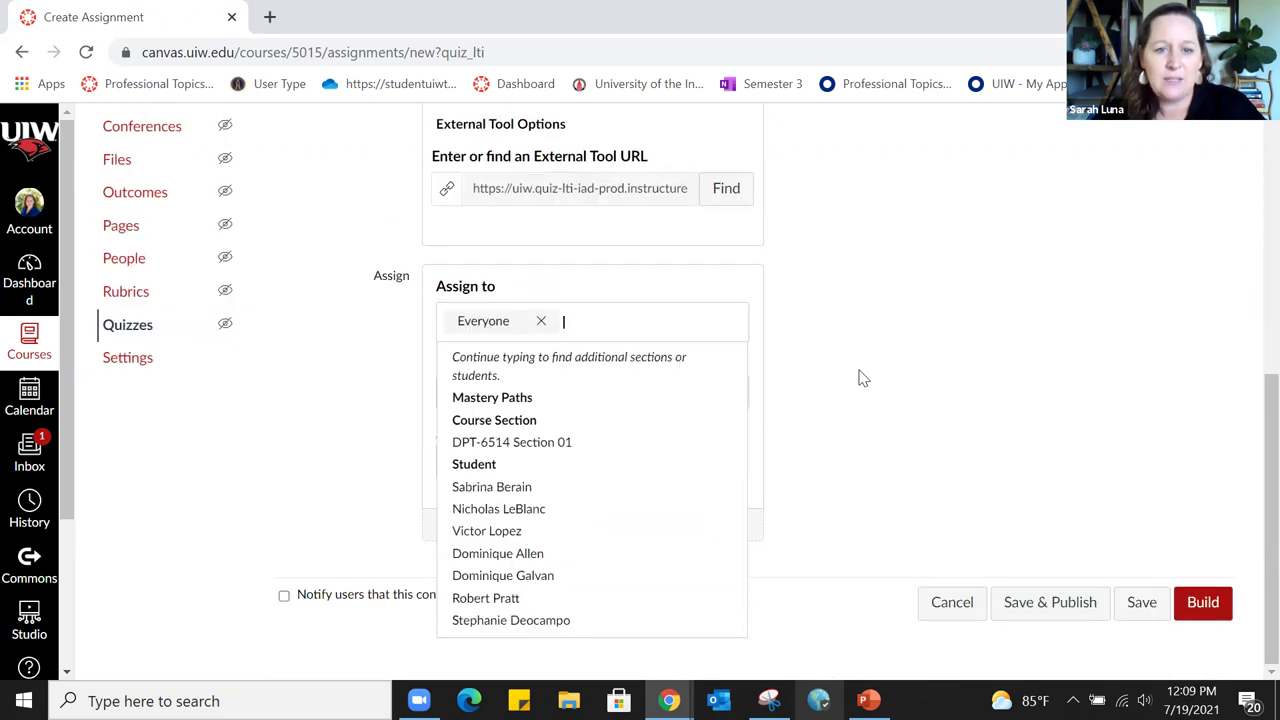
{"action": "scroll", "coordinate": [863, 378], "scroll_direction": "up", "scroll_amount": 2}
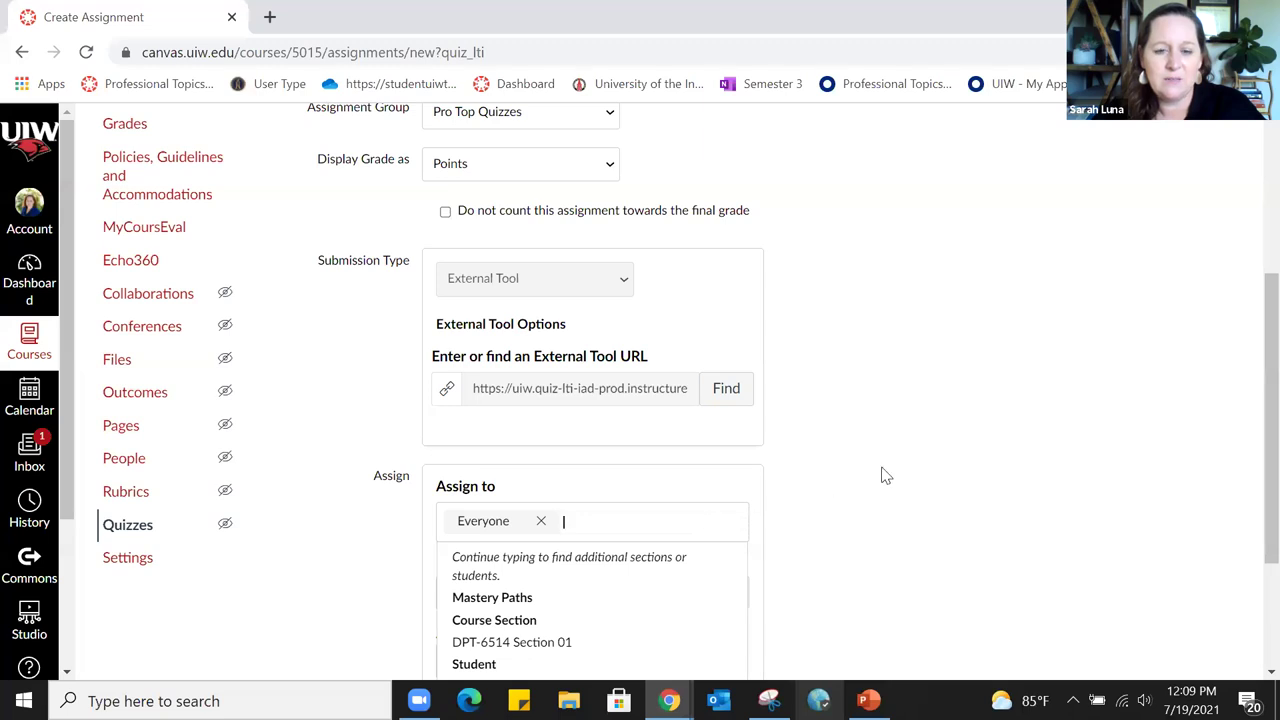
{"action": "left_click", "coordinate": [885, 474]}
Set the quiz's due date for Everyone to Jul 23 11:59pm
{"action": "scroll", "coordinate": [886, 465], "scroll_direction": "down", "scroll_amount": 2}
{"action": "left_click", "coordinate": [727, 394]}
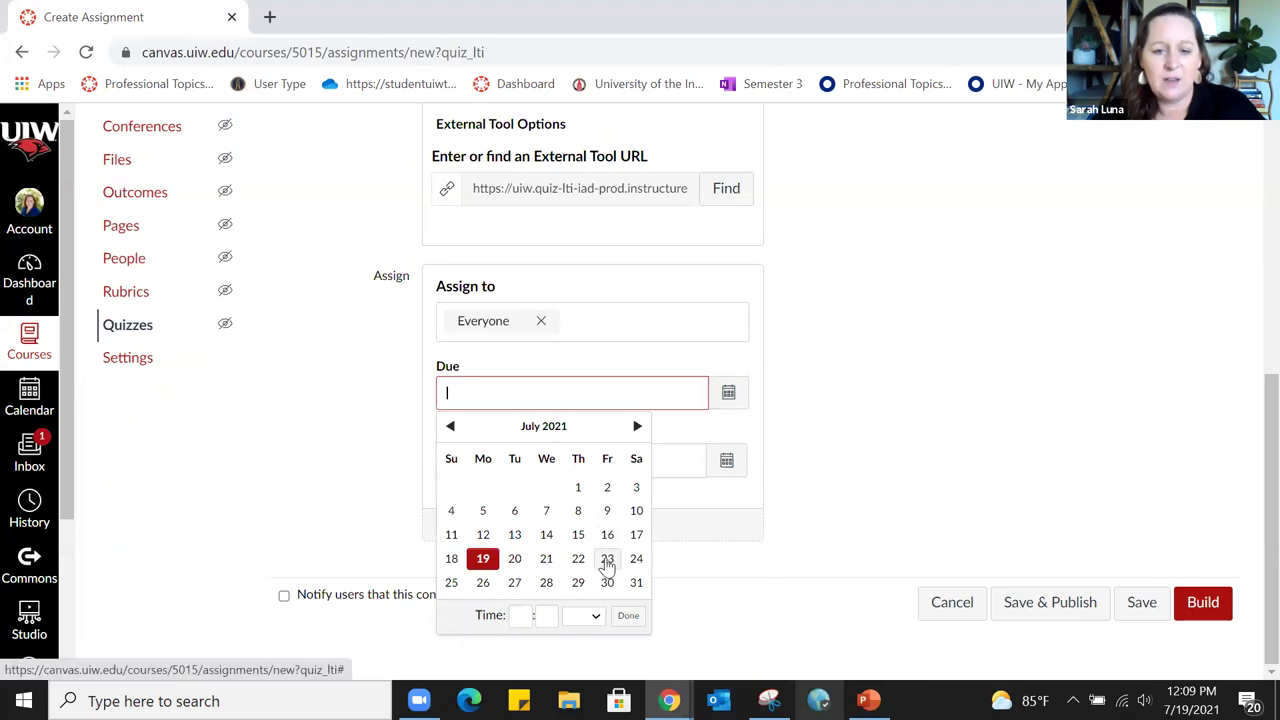
{"action": "left_click", "coordinate": [607, 560]}
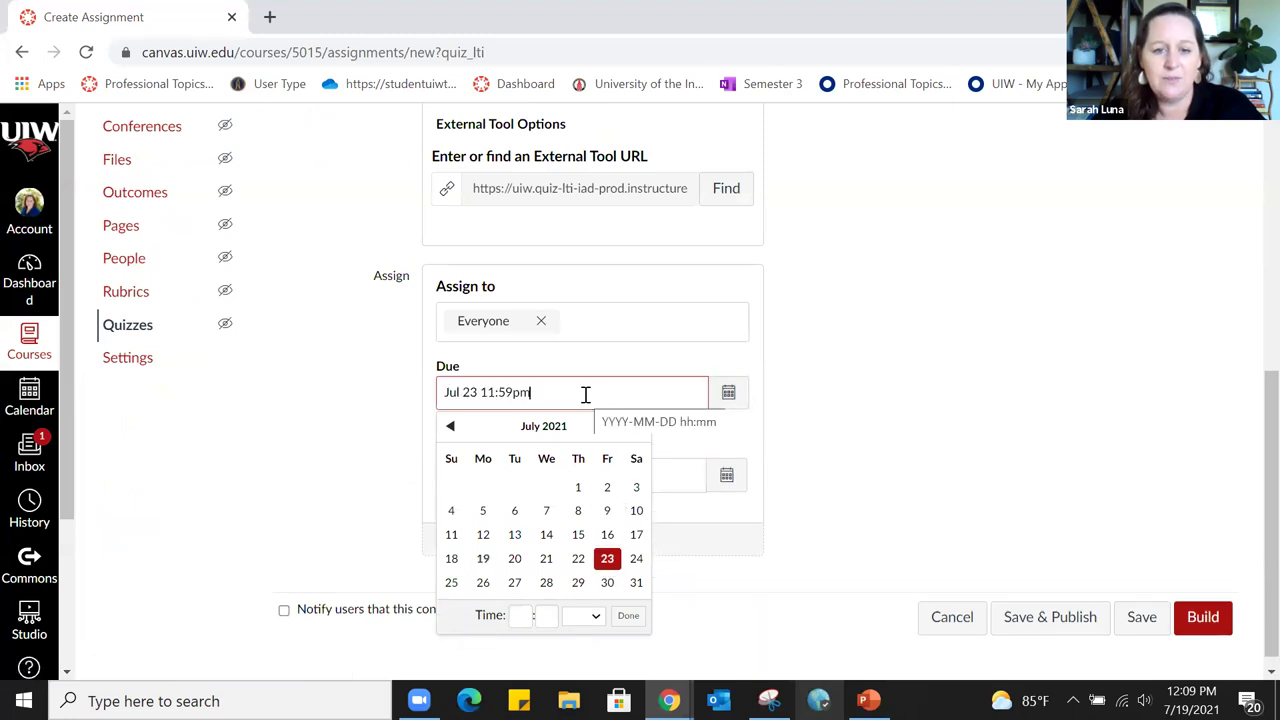
{"action": "left_click", "coordinate": [868, 414]}
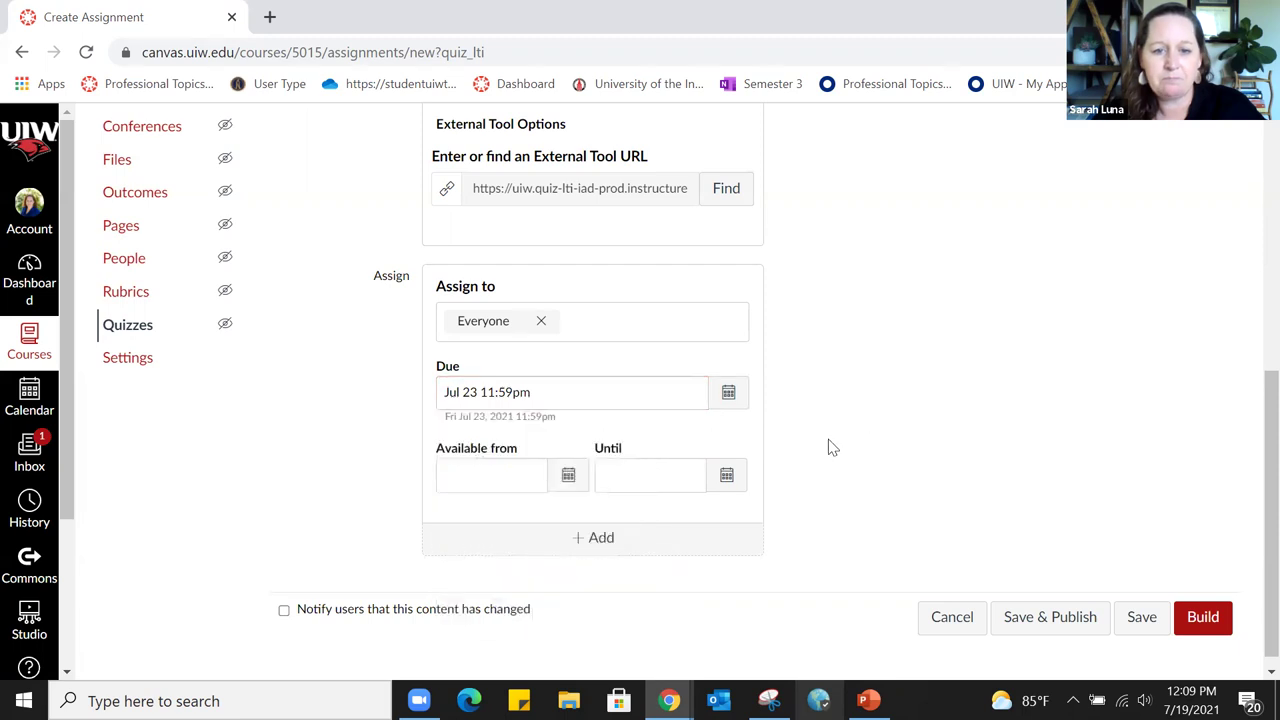
Make the quiz available from Jul 21 12am until Jul 23 11:59pm
{"action": "left_click", "coordinate": [569, 478]}
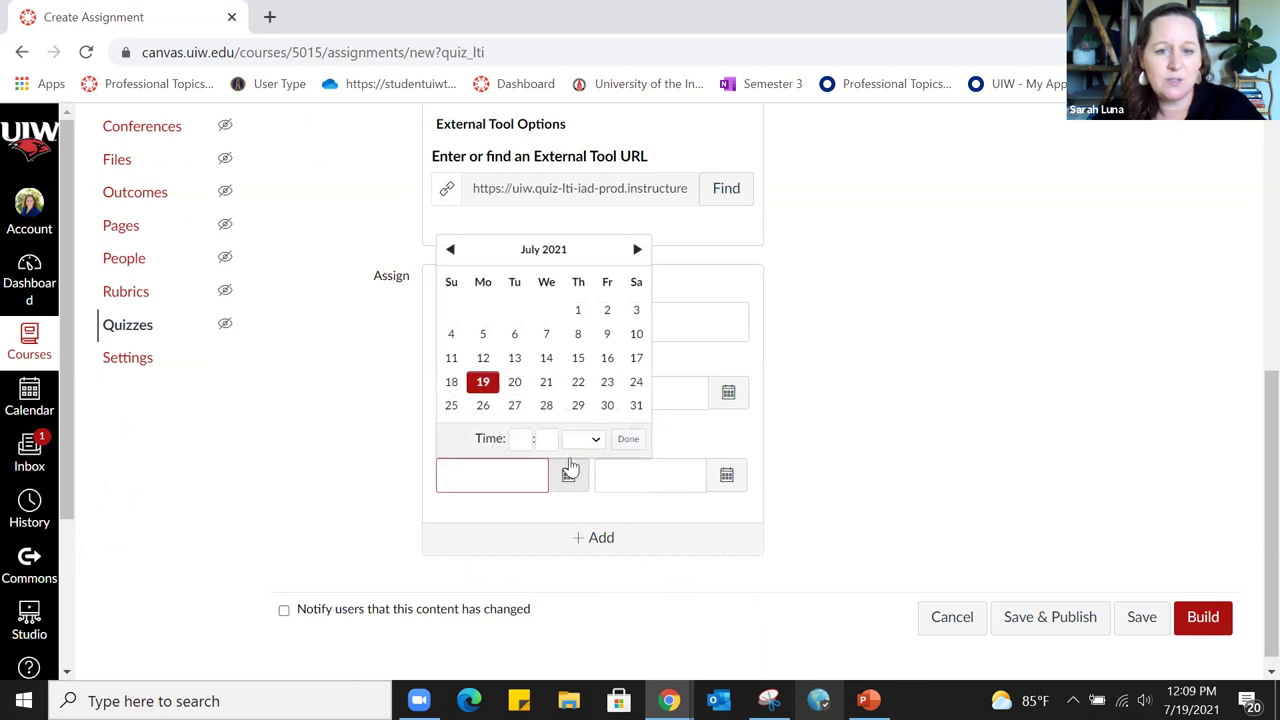
{"action": "left_click", "coordinate": [545, 383]}
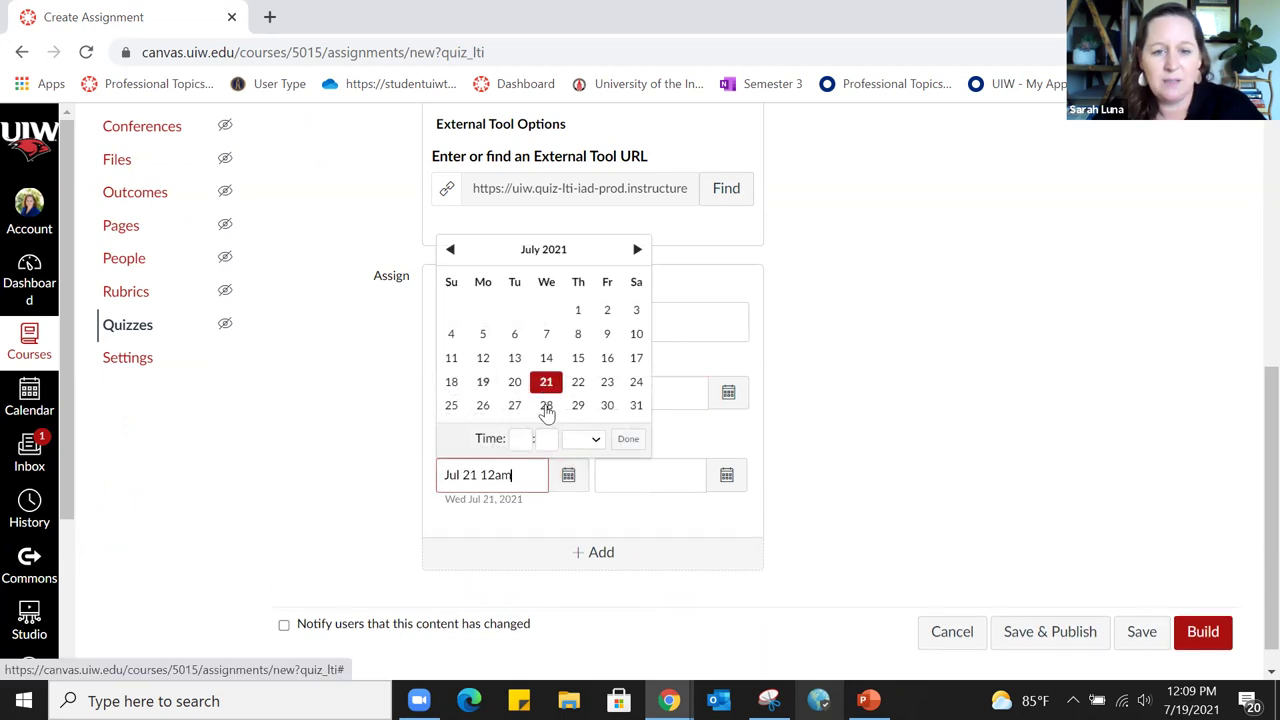
{"action": "left_click", "coordinate": [626, 439]}
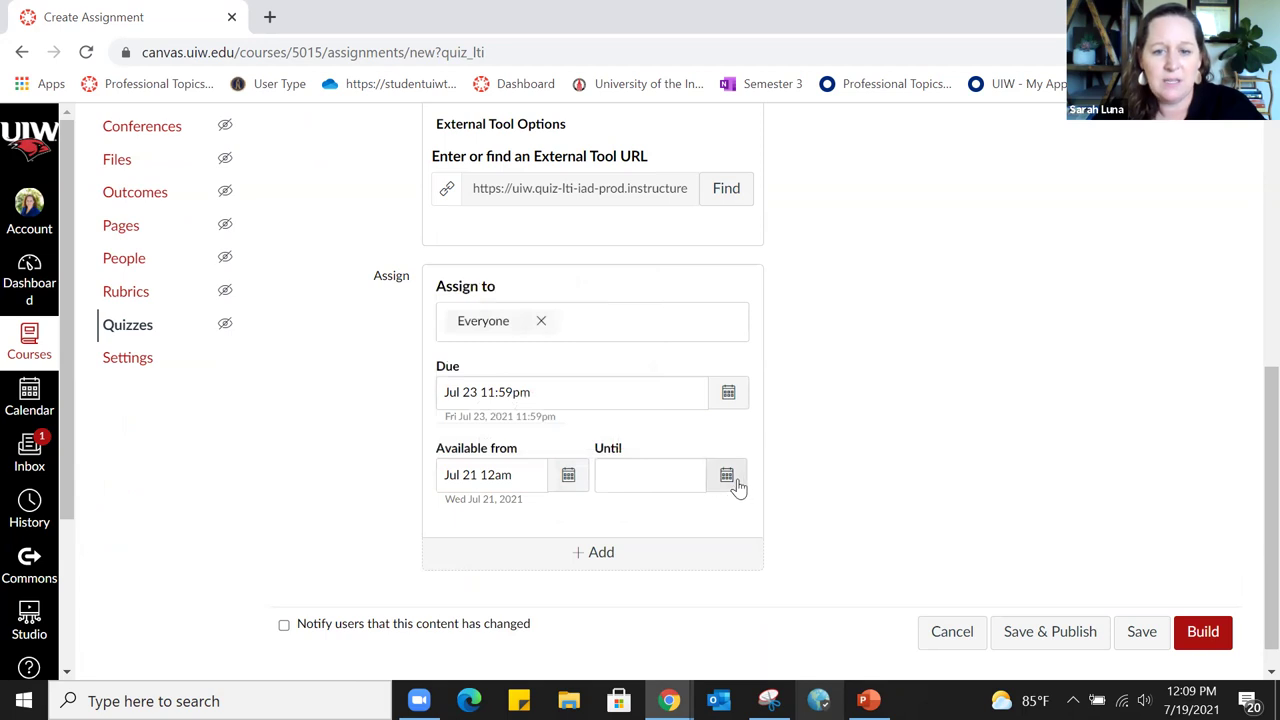
{"action": "left_click", "coordinate": [726, 478]}
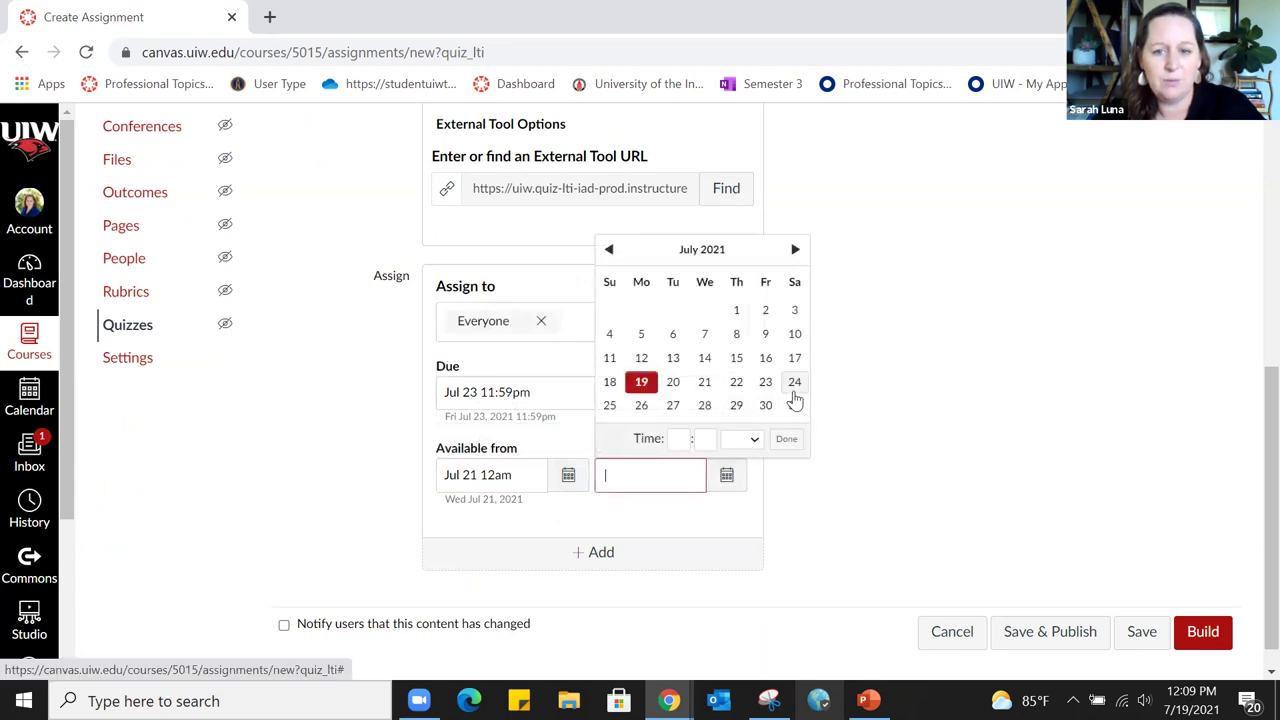
{"action": "left_click", "coordinate": [765, 382]}
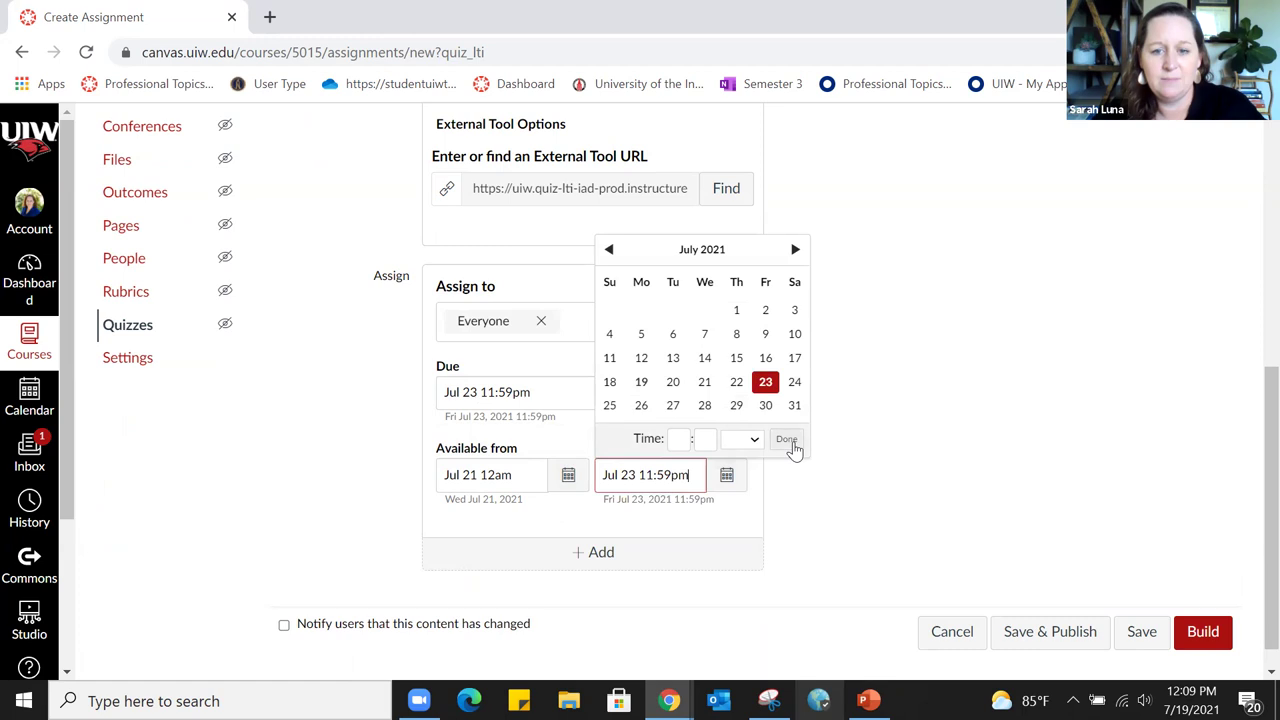
{"action": "left_click", "coordinate": [788, 441]}
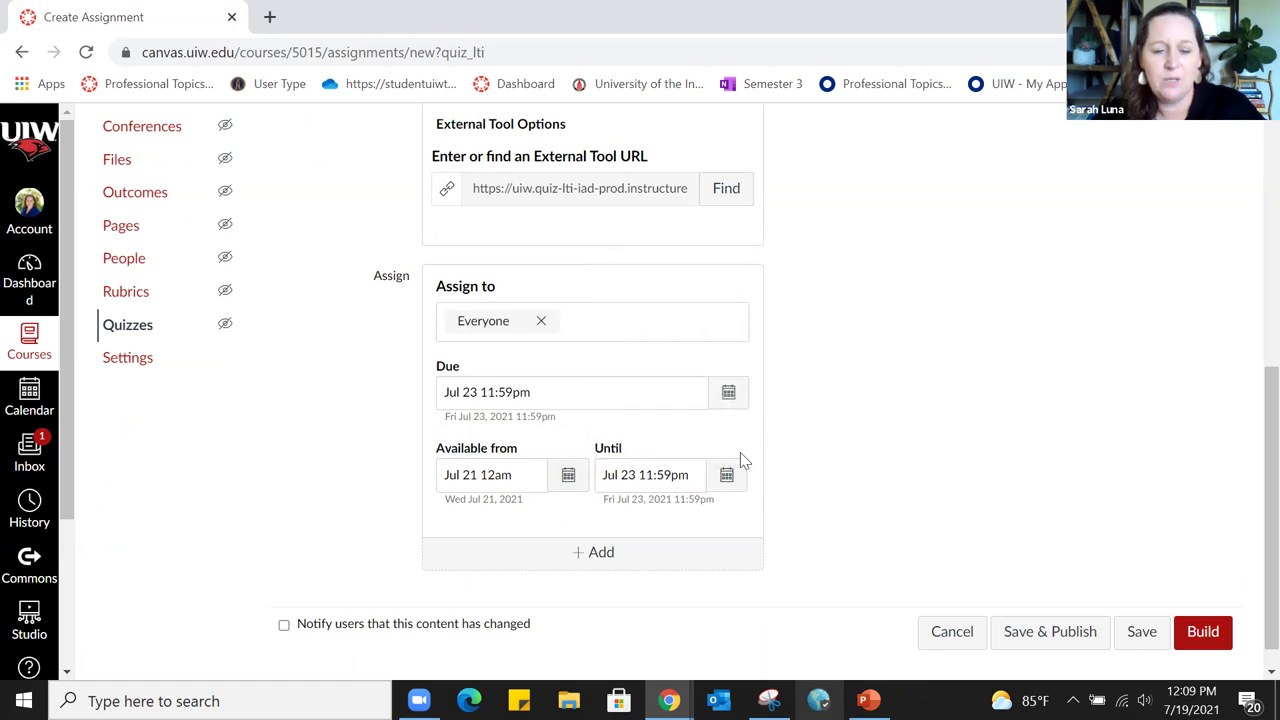
Set the quiz's points to 5
{"action": "scroll", "coordinate": [966, 377], "scroll_direction": "up", "scroll_amount": 3}
{"action": "scroll", "coordinate": [966, 377], "scroll_direction": "up", "scroll_amount": 3}
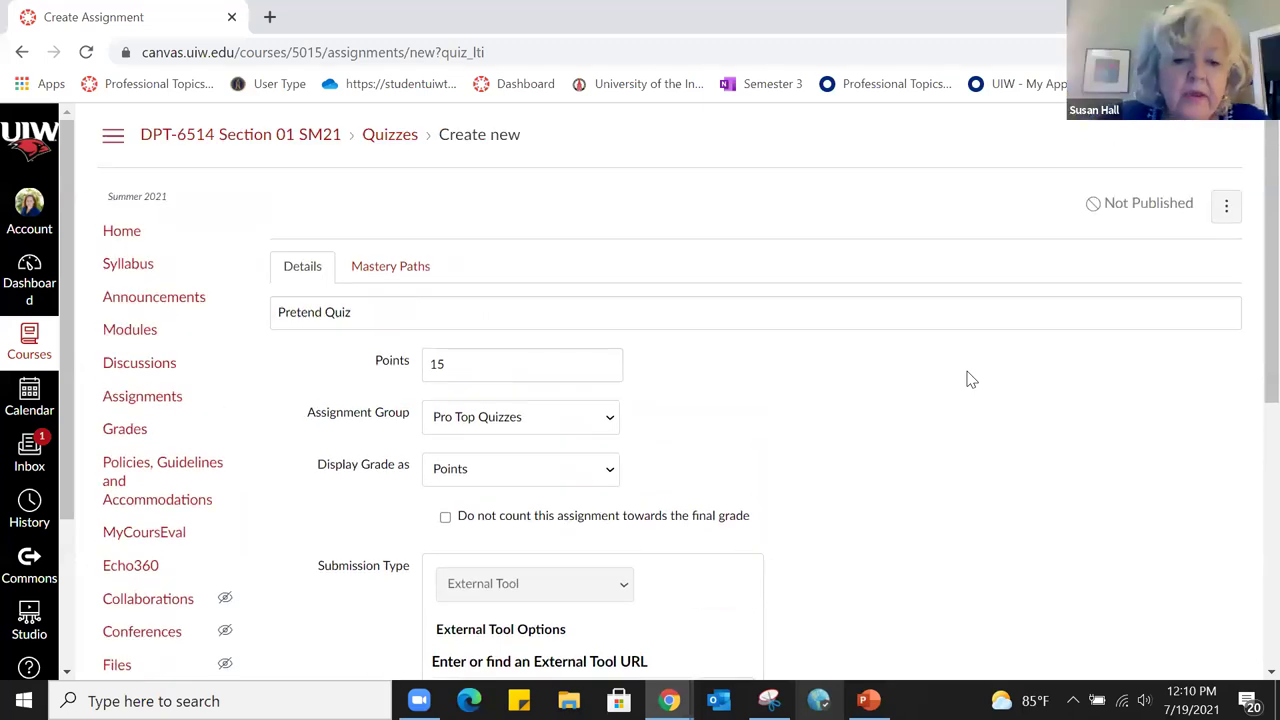
{"action": "scroll", "coordinate": [968, 377], "scroll_direction": "down", "scroll_amount": 2}
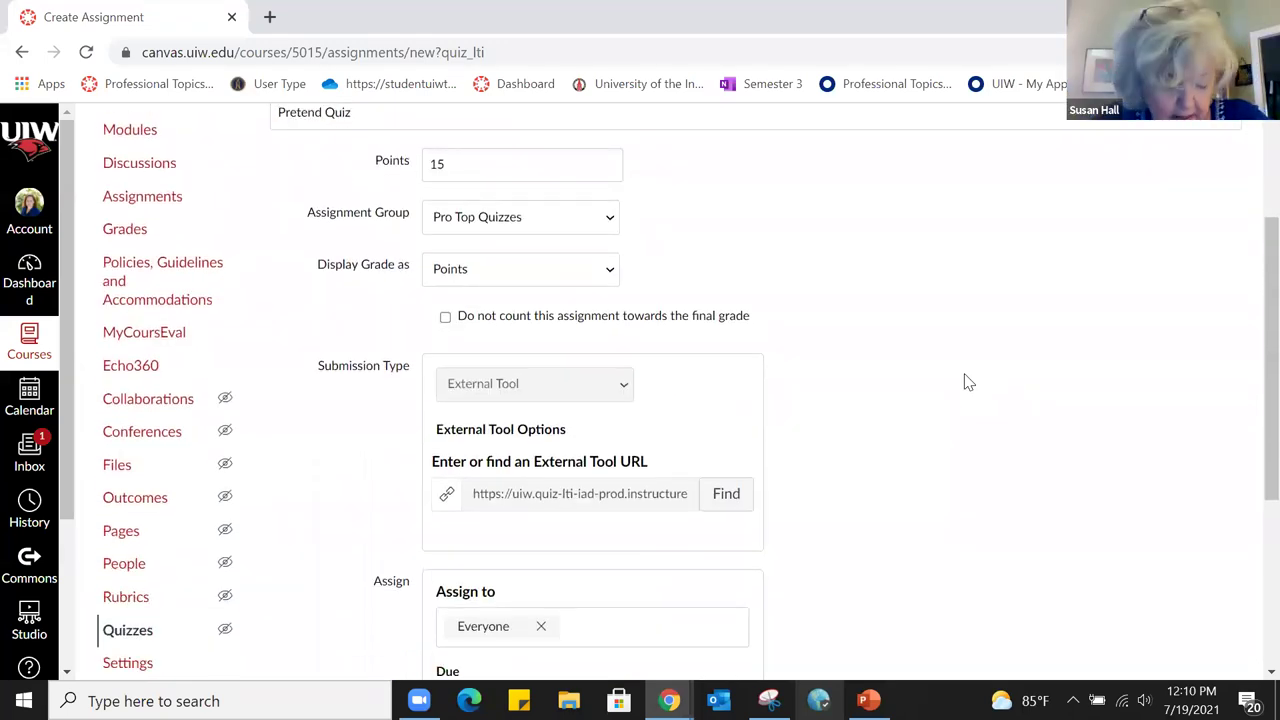
{"action": "scroll", "coordinate": [968, 372], "scroll_direction": "down", "scroll_amount": 3}
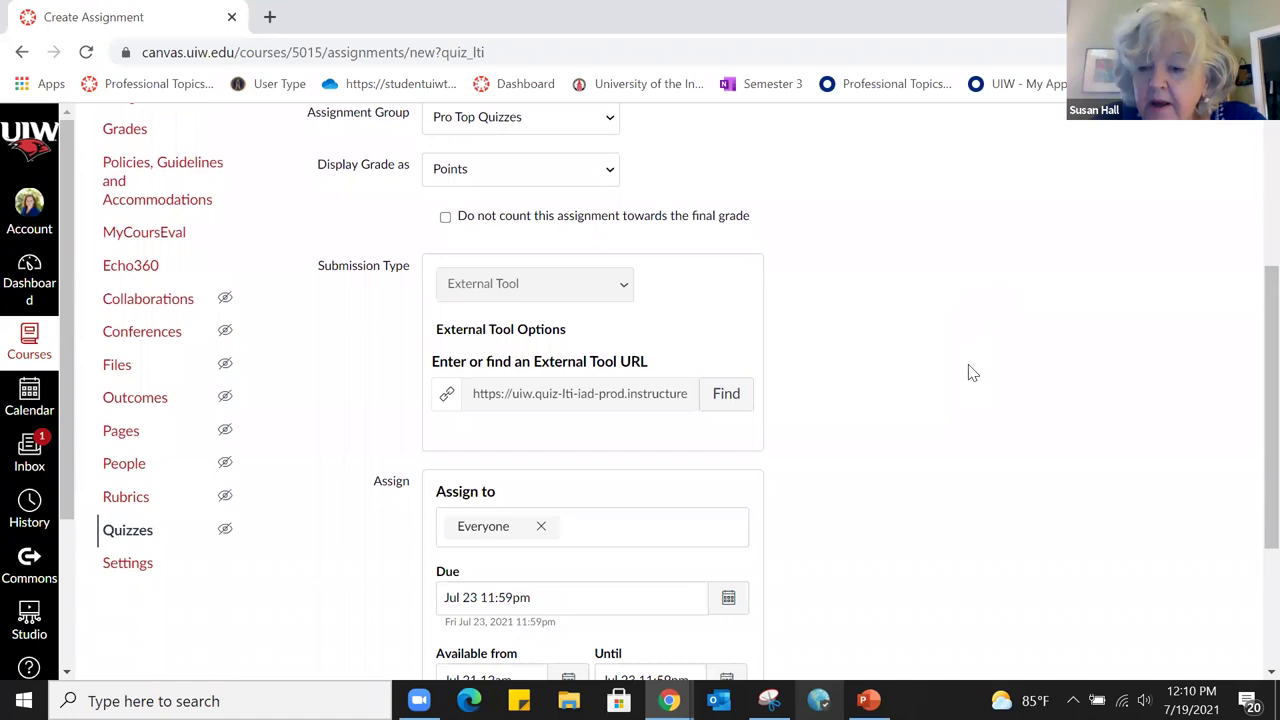
{"action": "scroll", "coordinate": [968, 372], "scroll_direction": "down", "scroll_amount": 1}
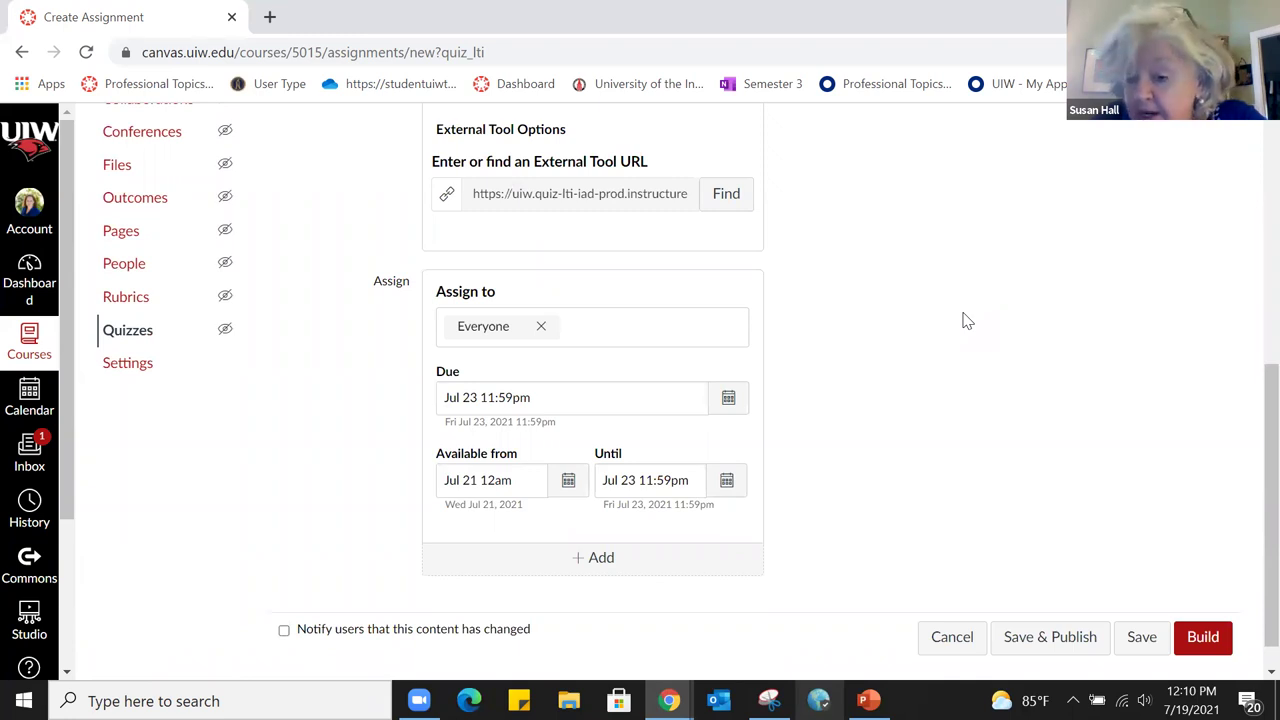
{"action": "scroll", "coordinate": [968, 321], "scroll_direction": "up", "scroll_amount": 6}
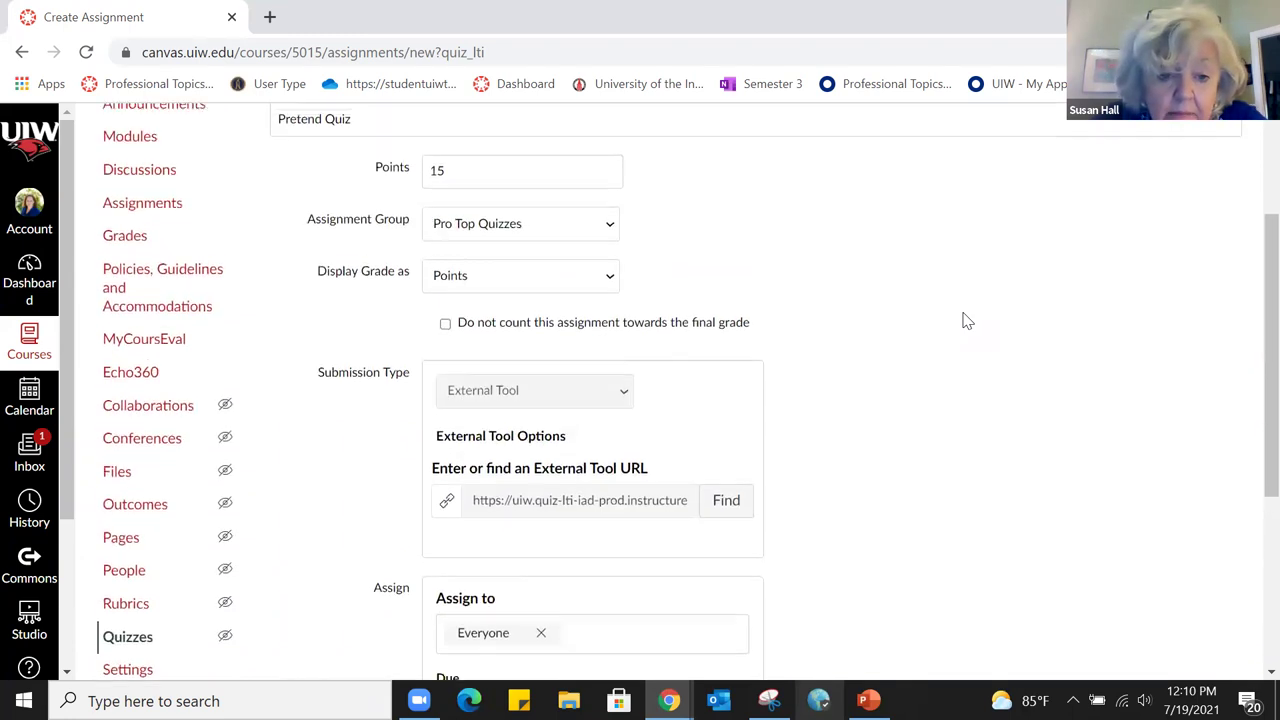
{"action": "left_click", "coordinate": [458, 365]}
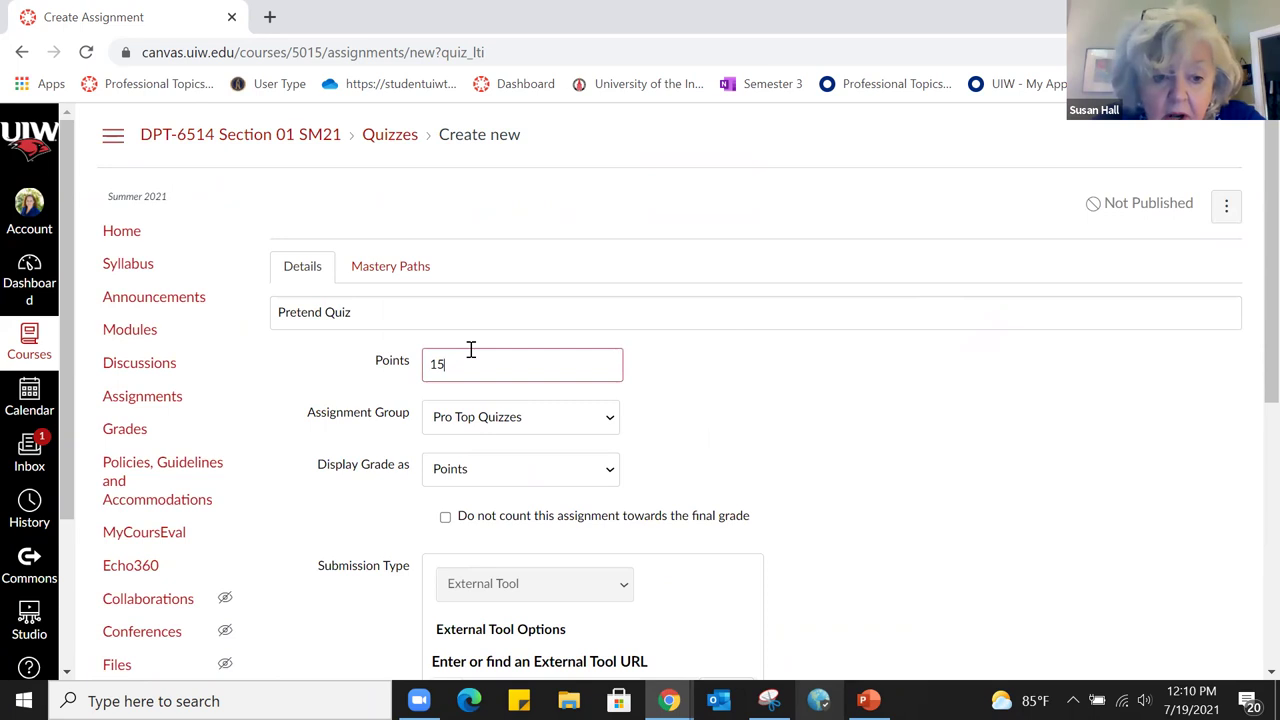
{"action": "key", "text": "BackSpace"}
{"action": "key", "text": "BackSpace"}
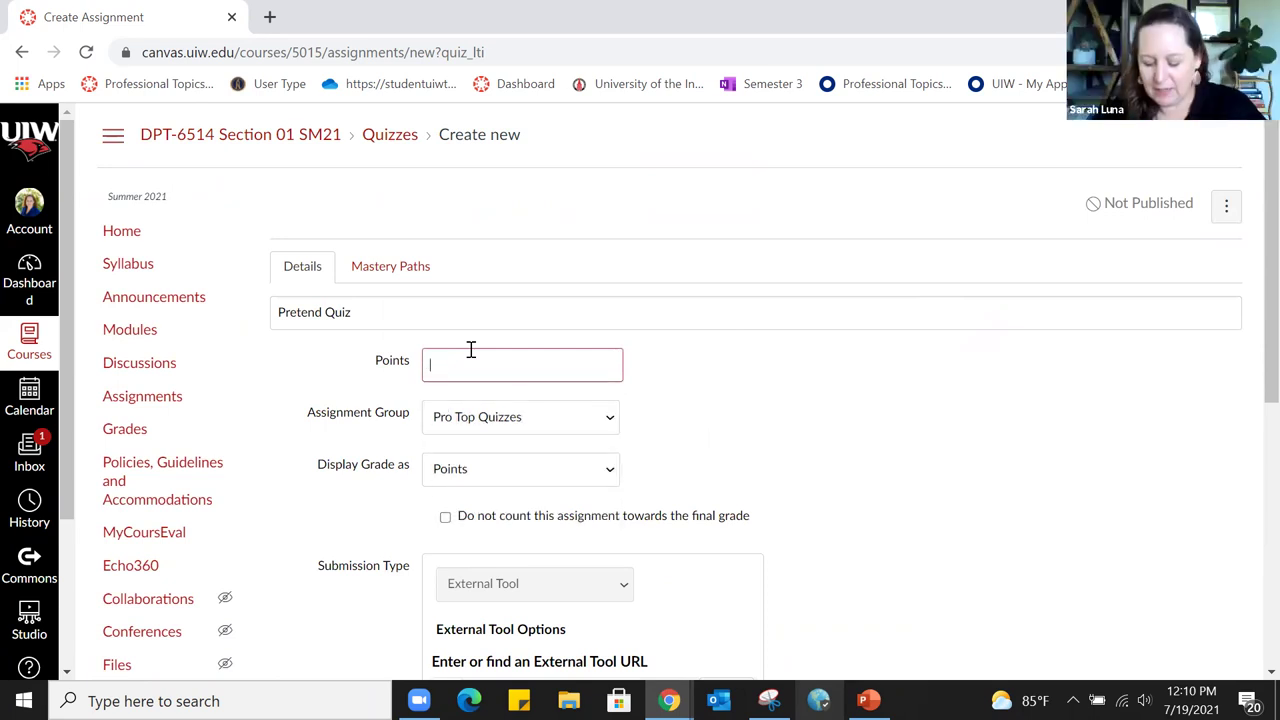
{"action": "type", "text": "5"}
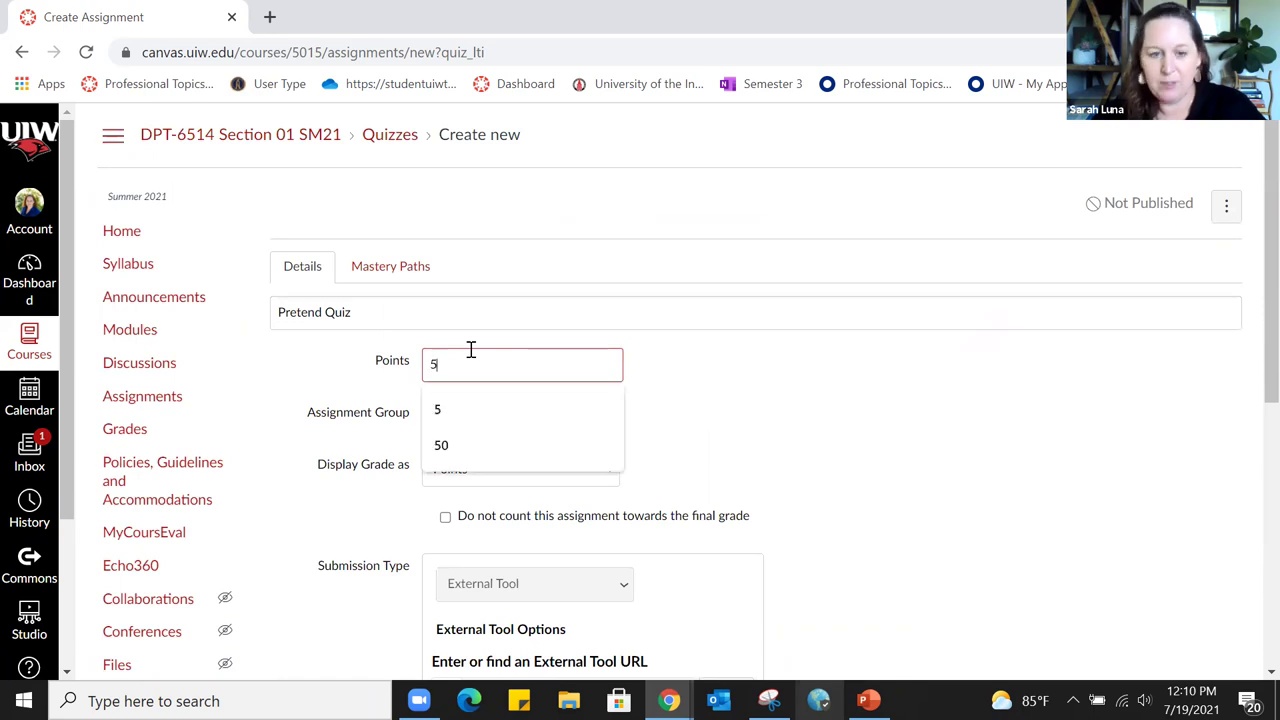
{"action": "left_click", "coordinate": [742, 365]}
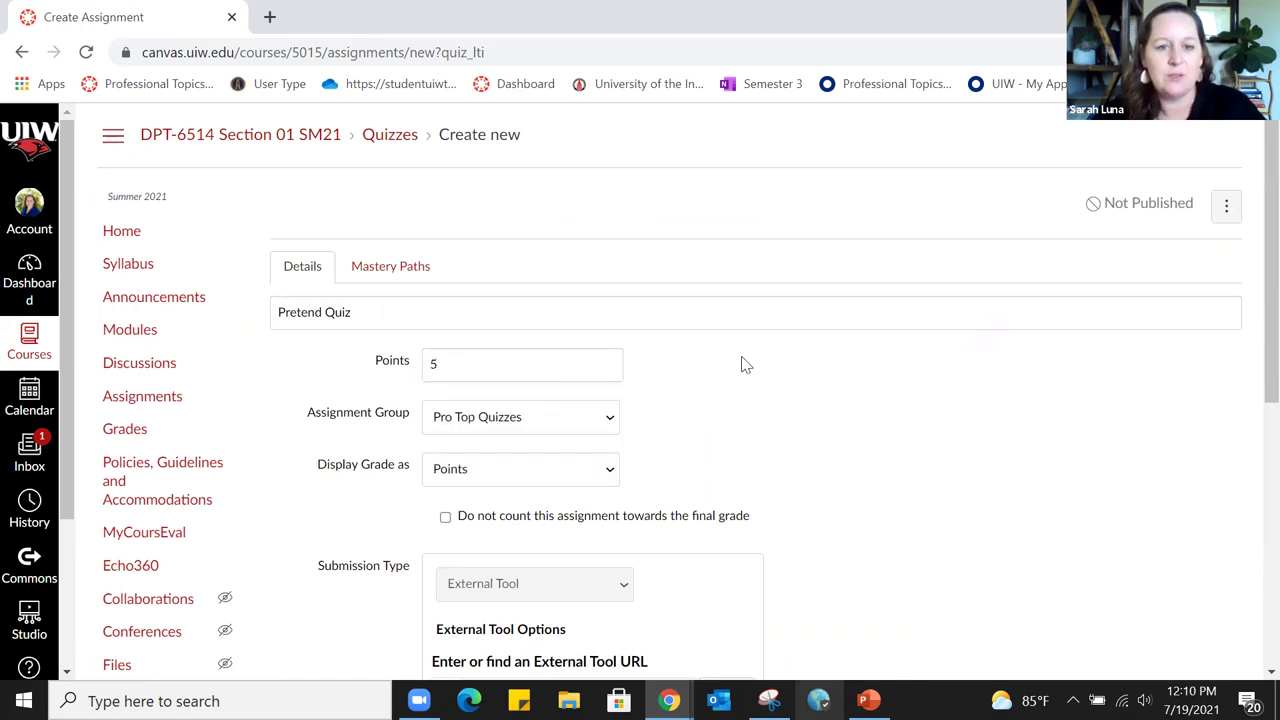
Keep the quiz in the Pro Top Quizzes assignment group and display its grade as Percentage
{"action": "scroll", "coordinate": [716, 362], "scroll_direction": "down", "scroll_amount": 1}
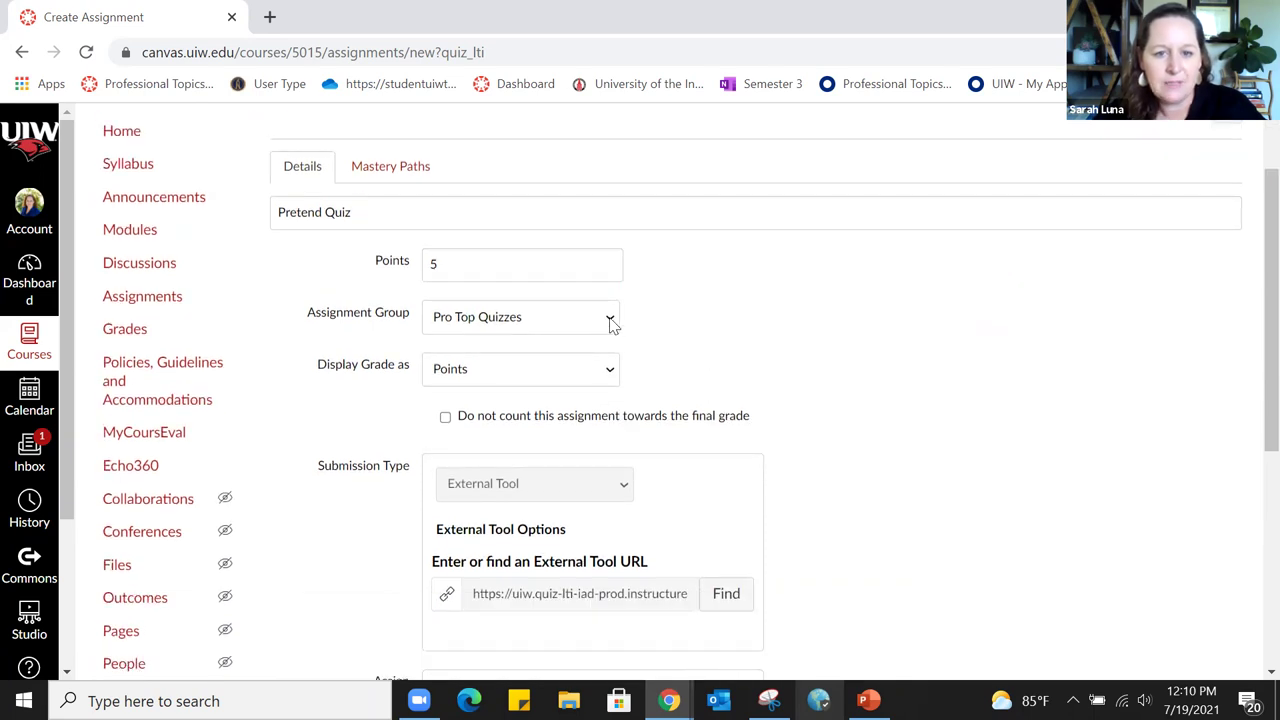
{"action": "left_click", "coordinate": [612, 322]}
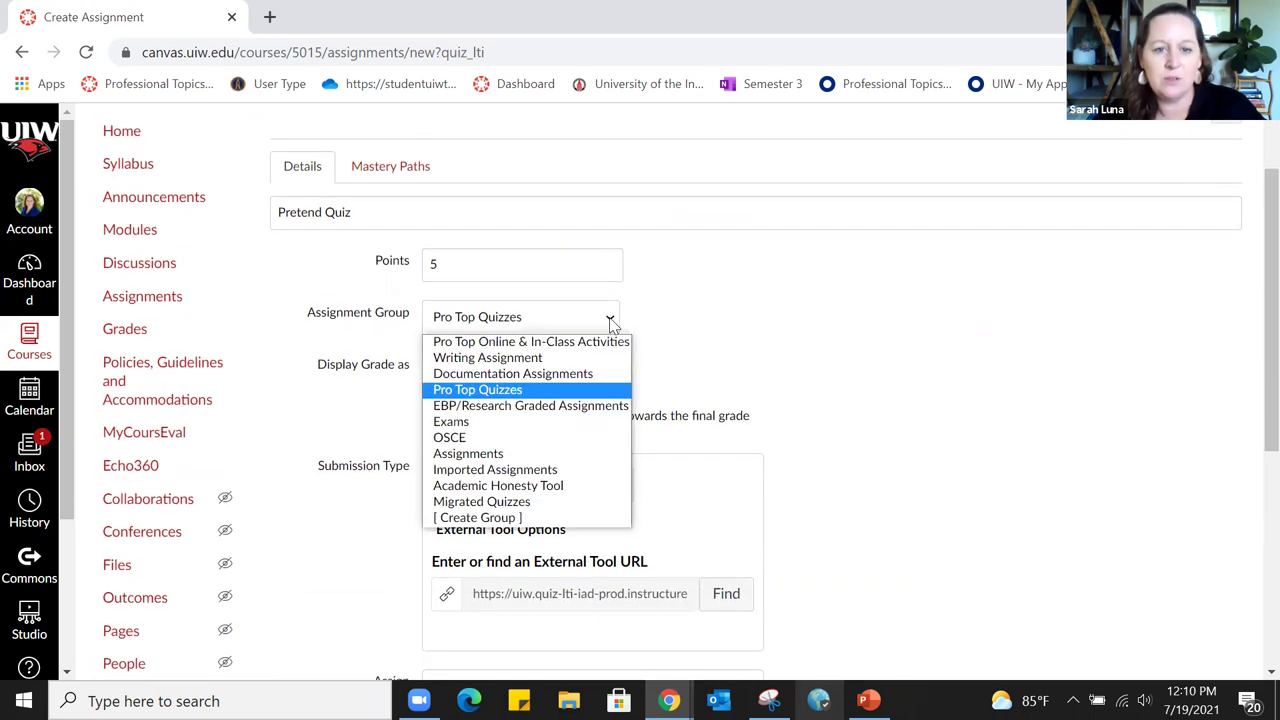
{"action": "left_click", "coordinate": [530, 392]}
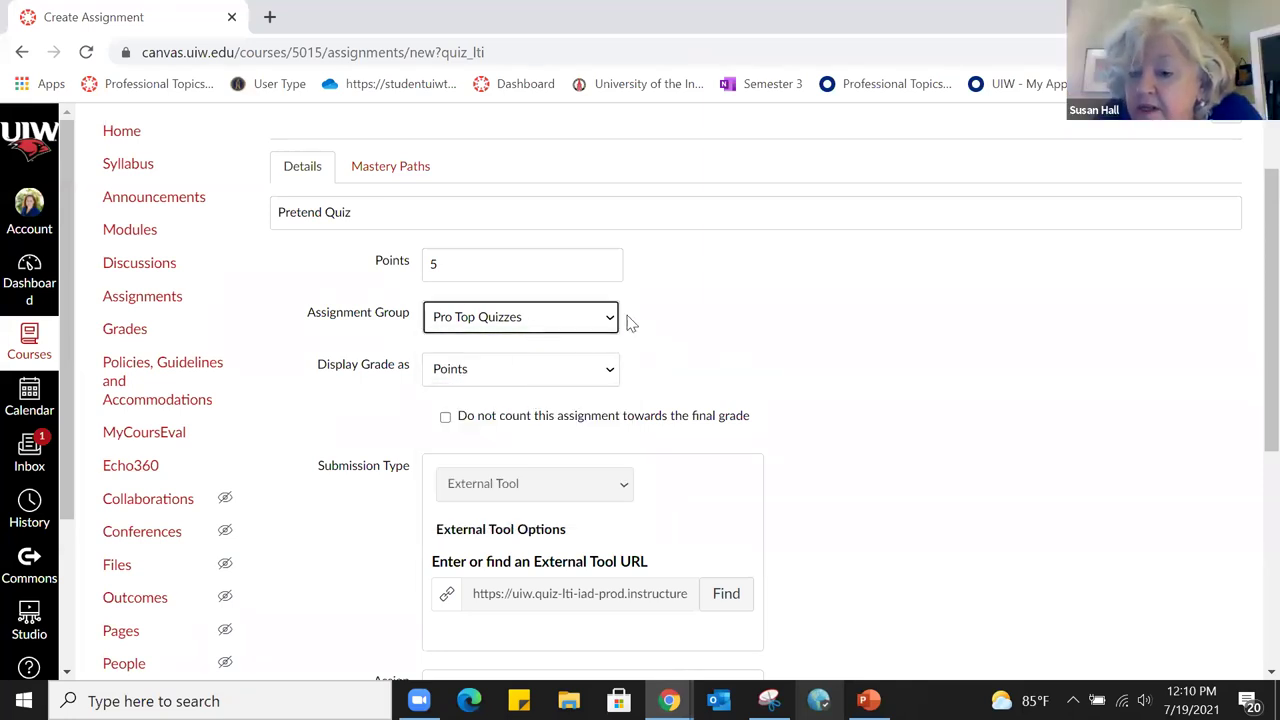
{"action": "scroll", "coordinate": [689, 349], "scroll_direction": "down", "scroll_amount": 2}
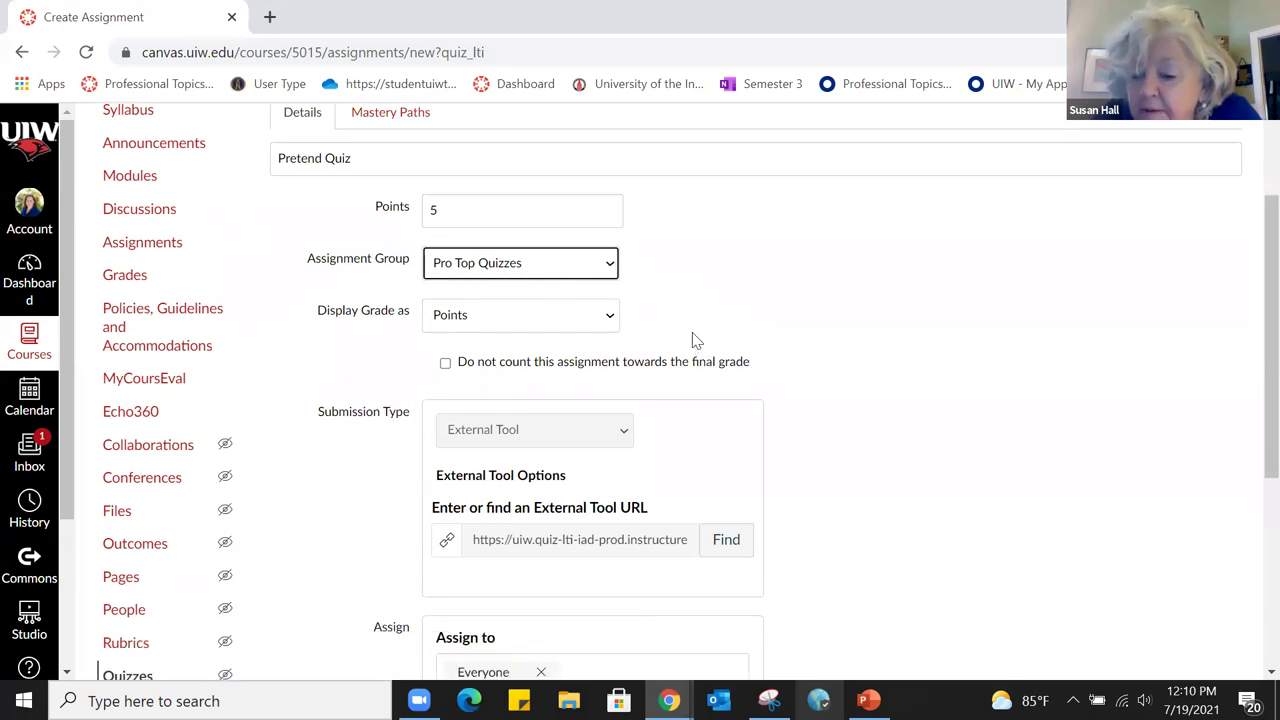
{"action": "left_click", "coordinate": [609, 175]}
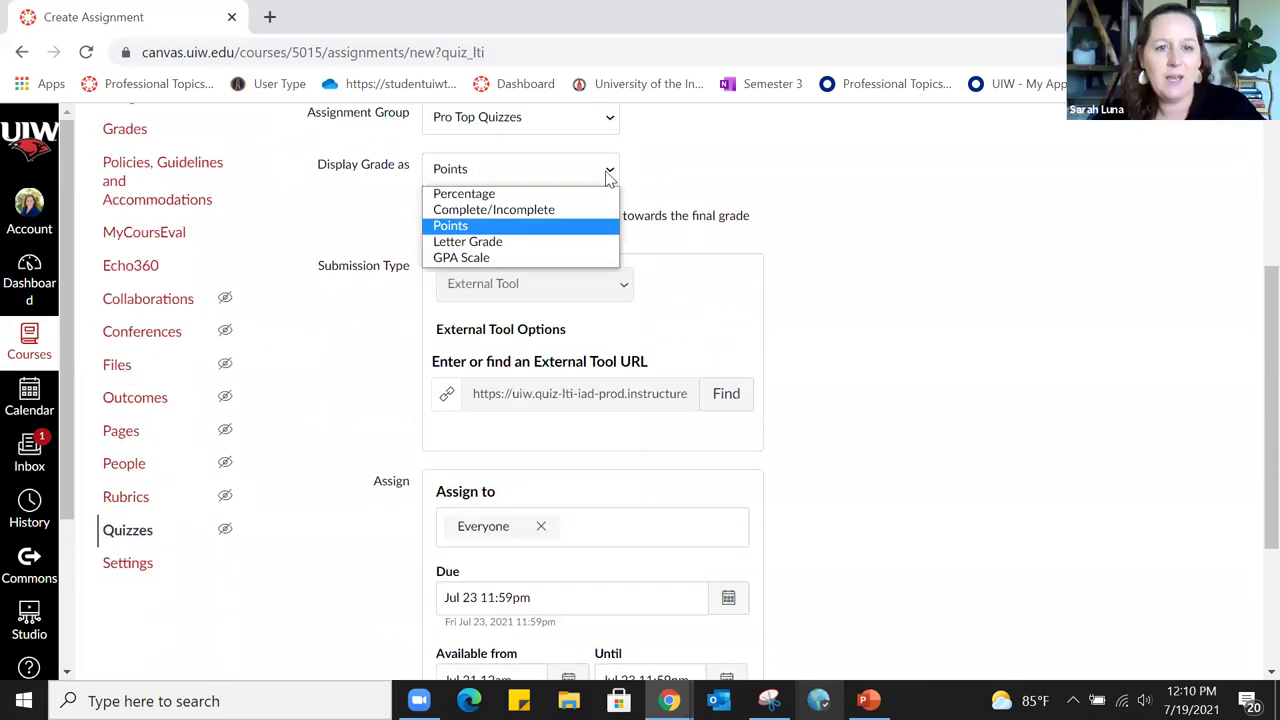
{"action": "left_click", "coordinate": [459, 193]}
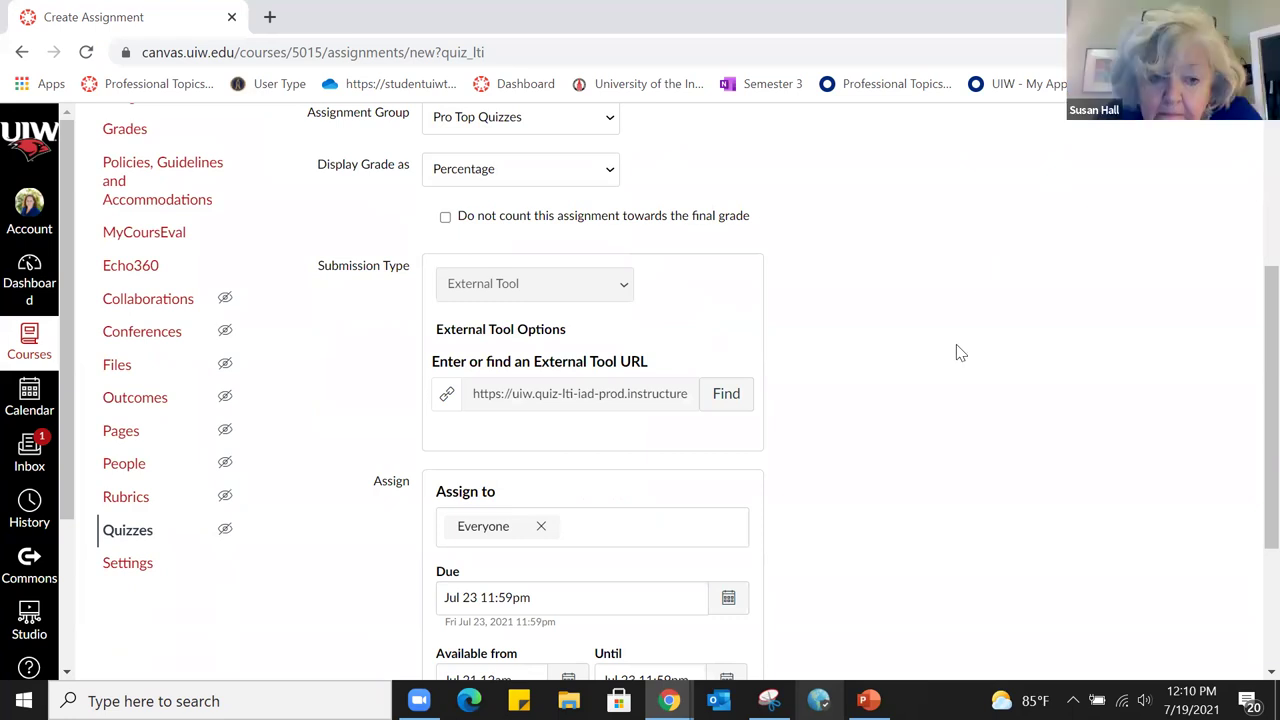
Extend the quiz's availability end date to Jul 30 11:59pm
{"action": "scroll", "coordinate": [958, 352], "scroll_direction": "down", "scroll_amount": 3}
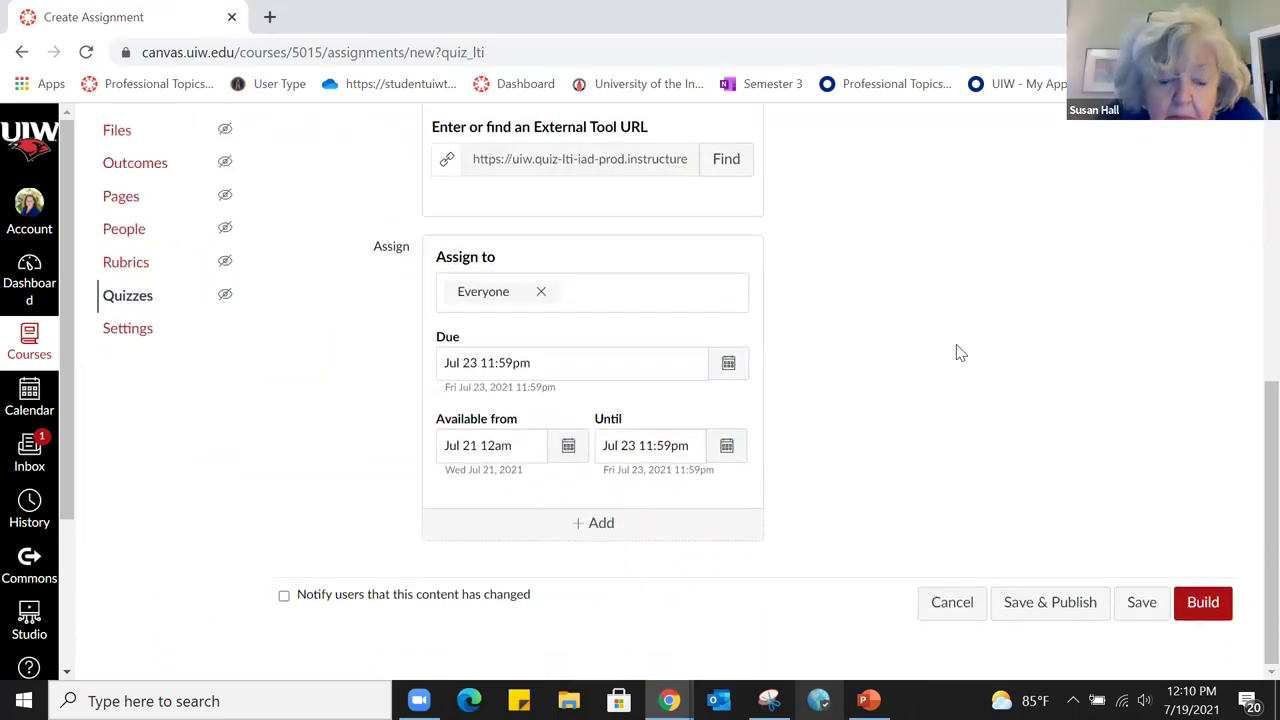
{"action": "scroll", "coordinate": [834, 386], "scroll_direction": "up", "scroll_amount": 5}
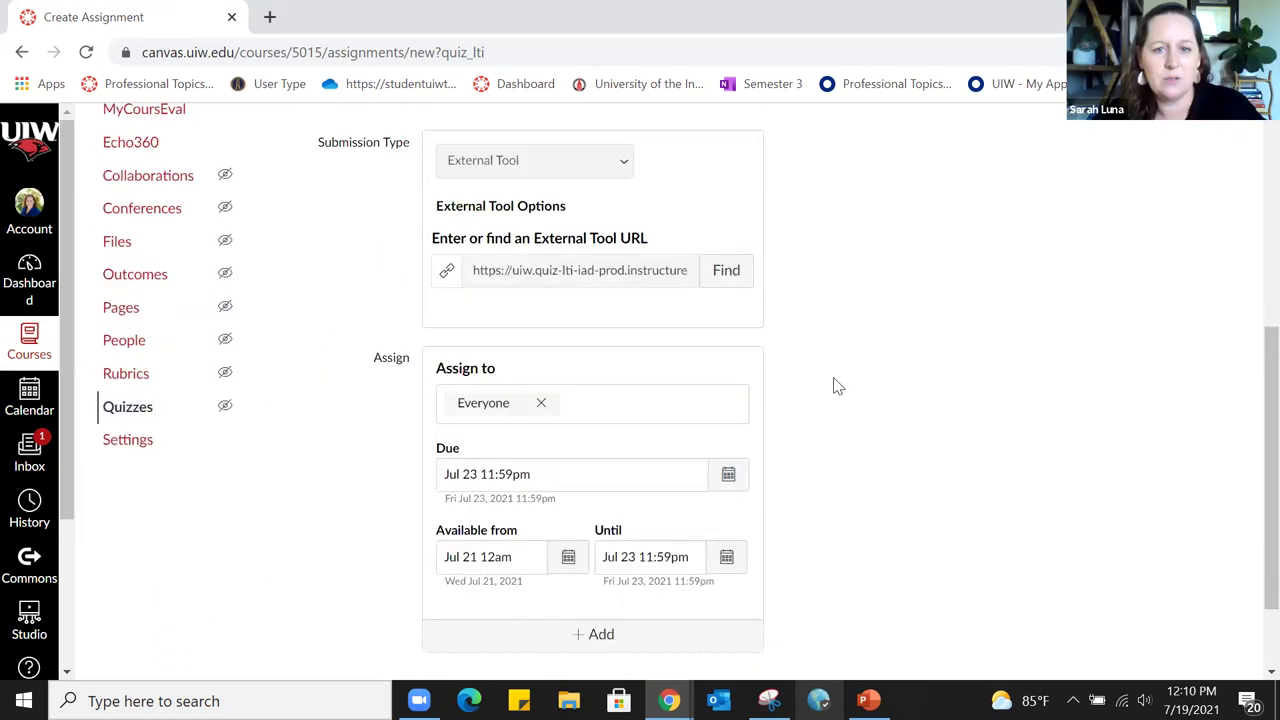
{"action": "scroll", "coordinate": [838, 386], "scroll_direction": "down", "scroll_amount": 5}
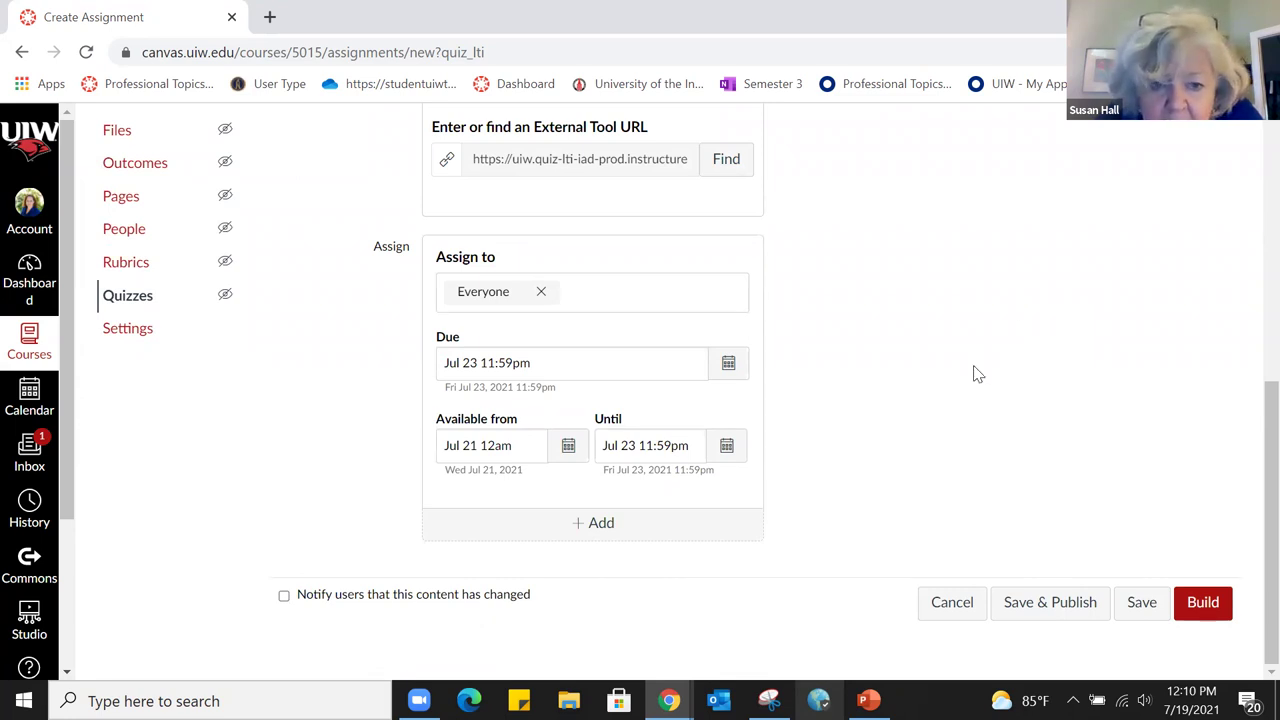
{"action": "scroll", "coordinate": [954, 380], "scroll_direction": "up", "scroll_amount": 2}
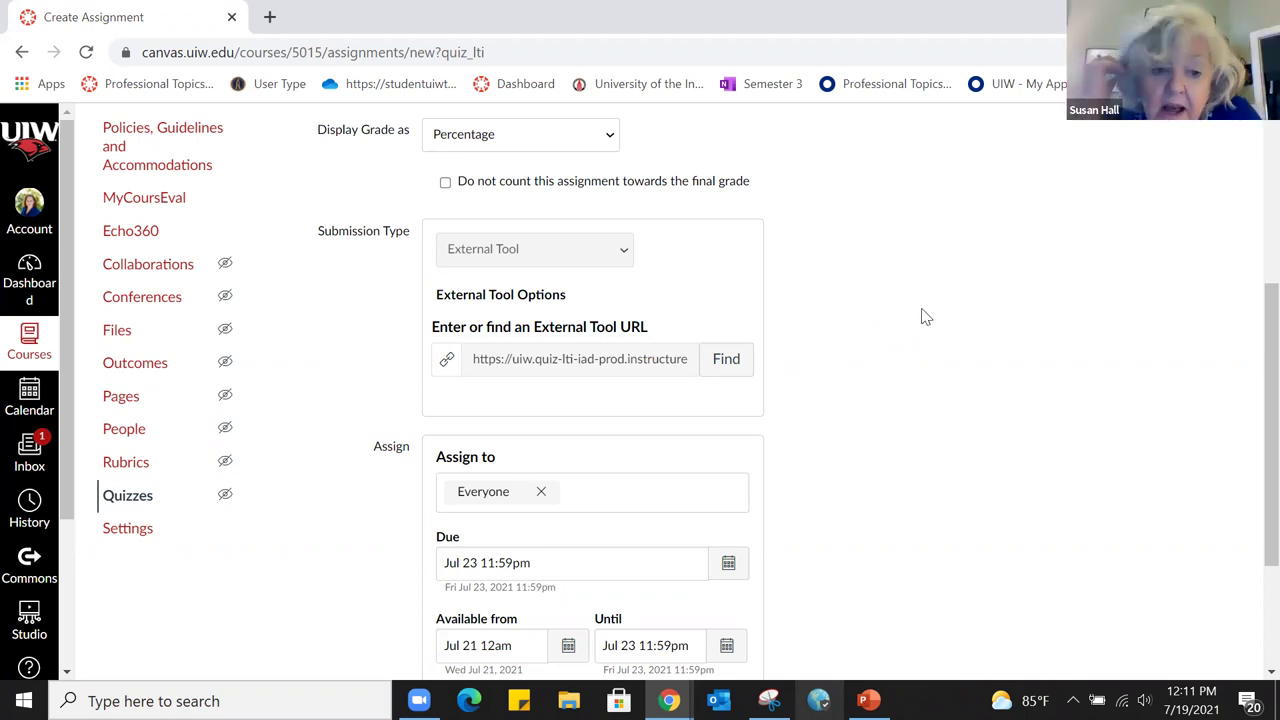
{"action": "scroll", "coordinate": [925, 317], "scroll_direction": "down", "scroll_amount": 2}
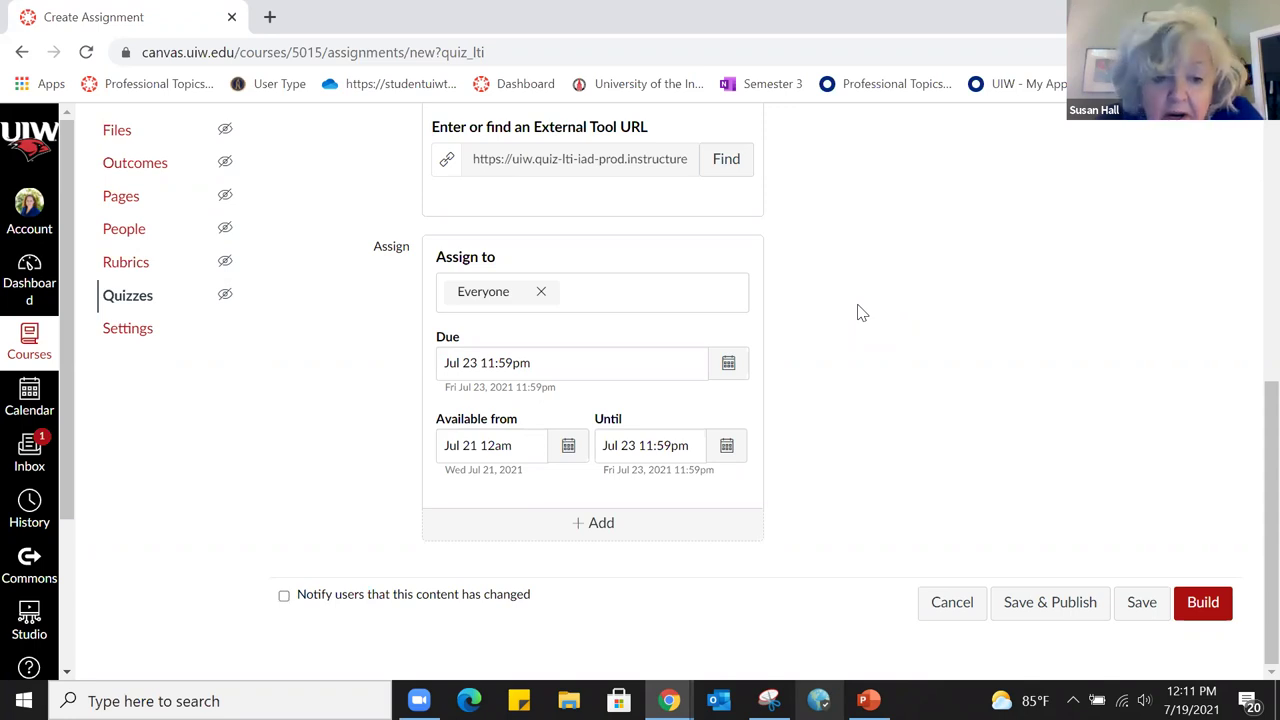
{"action": "left_click", "coordinate": [726, 446]}
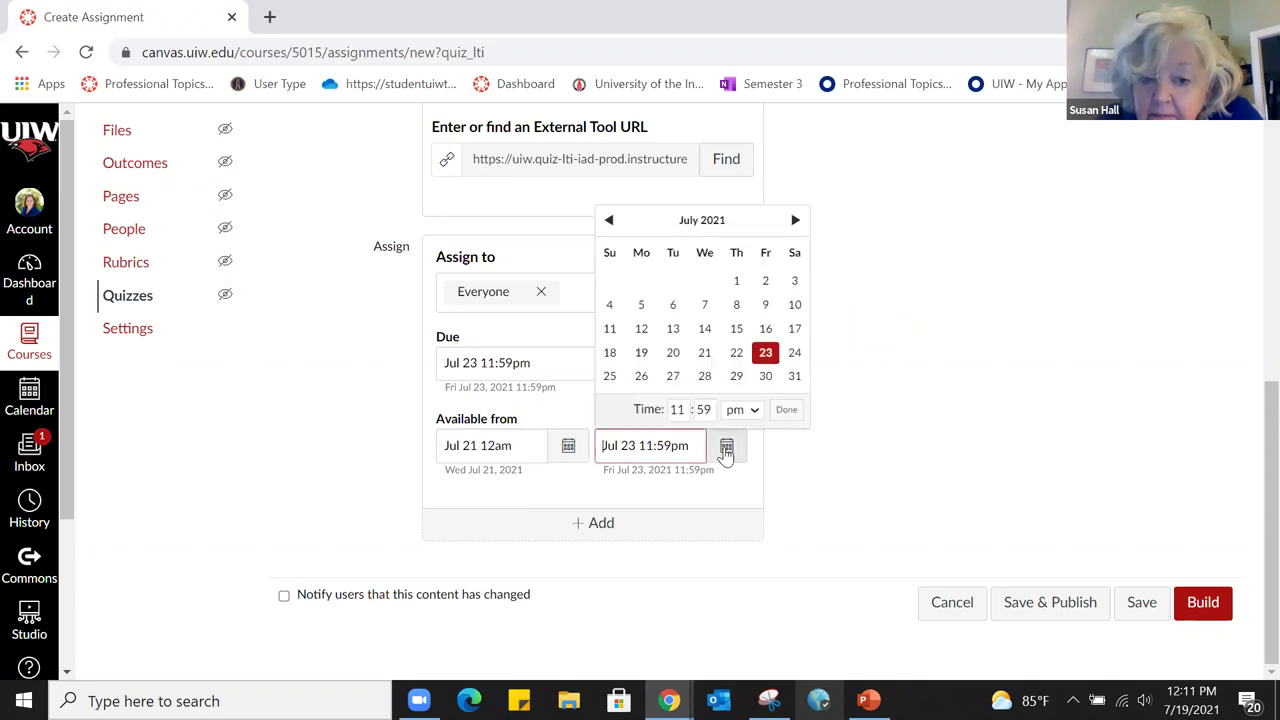
{"action": "left_click", "coordinate": [765, 375]}
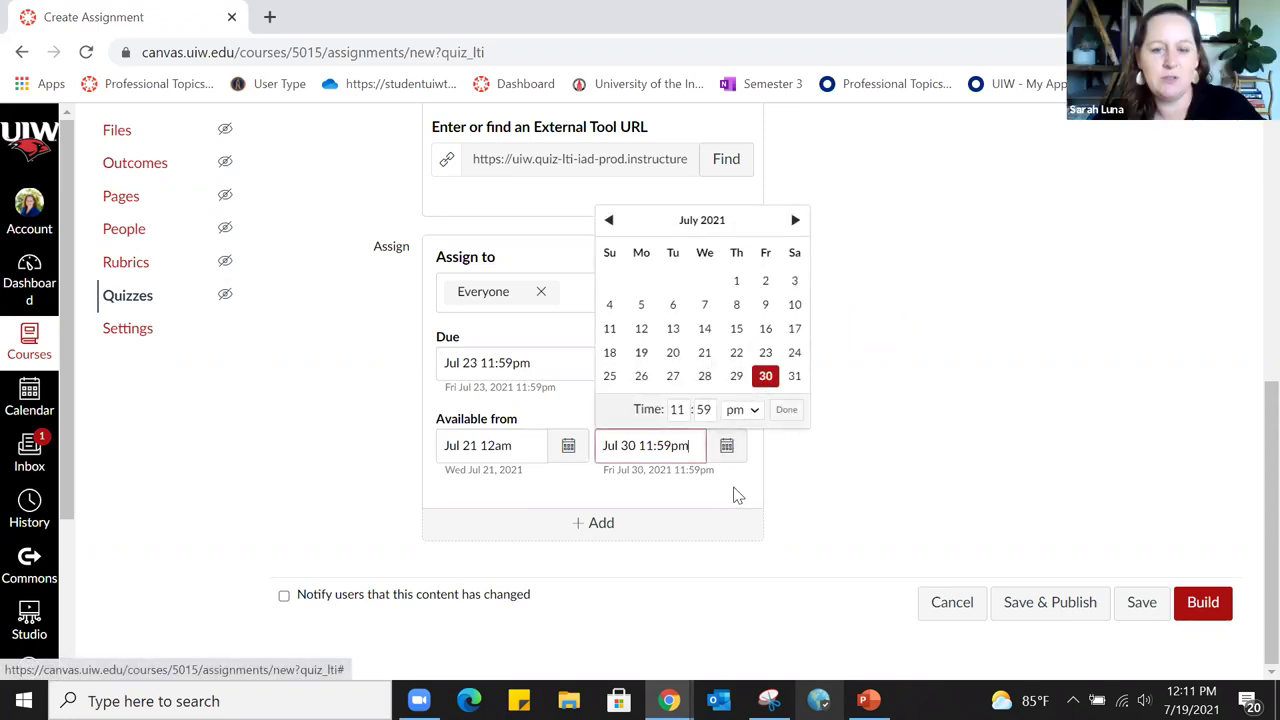
Change the quiz's due date to Jul 30 11:59pm
{"action": "left_click", "coordinate": [786, 410]}
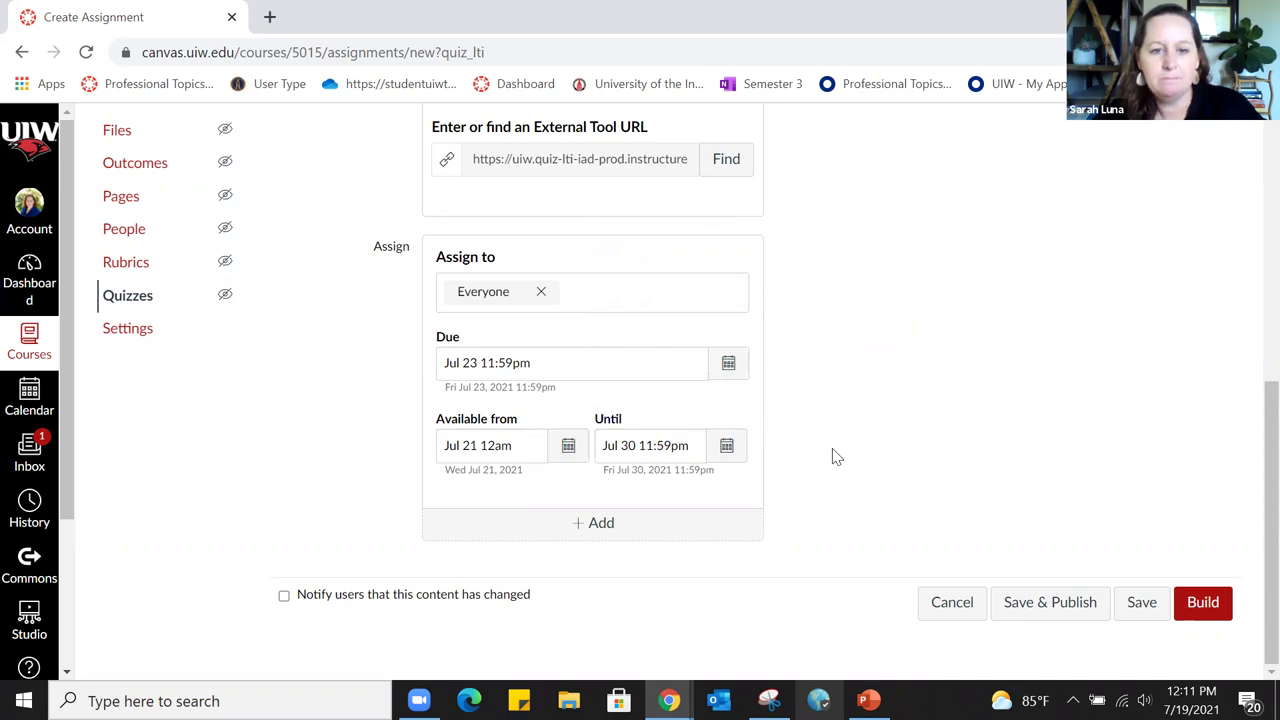
{"action": "left_click", "coordinate": [730, 364]}
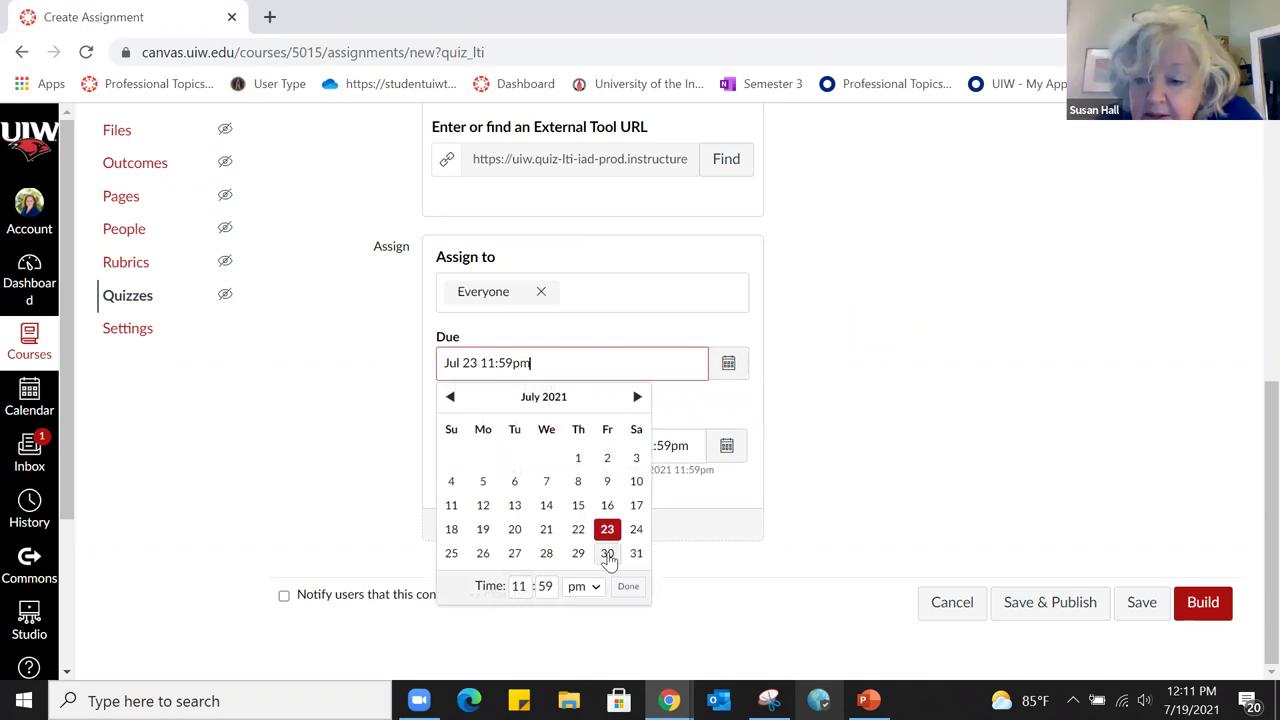
{"action": "left_click", "coordinate": [608, 556]}
{"action": "left_click", "coordinate": [627, 586]}
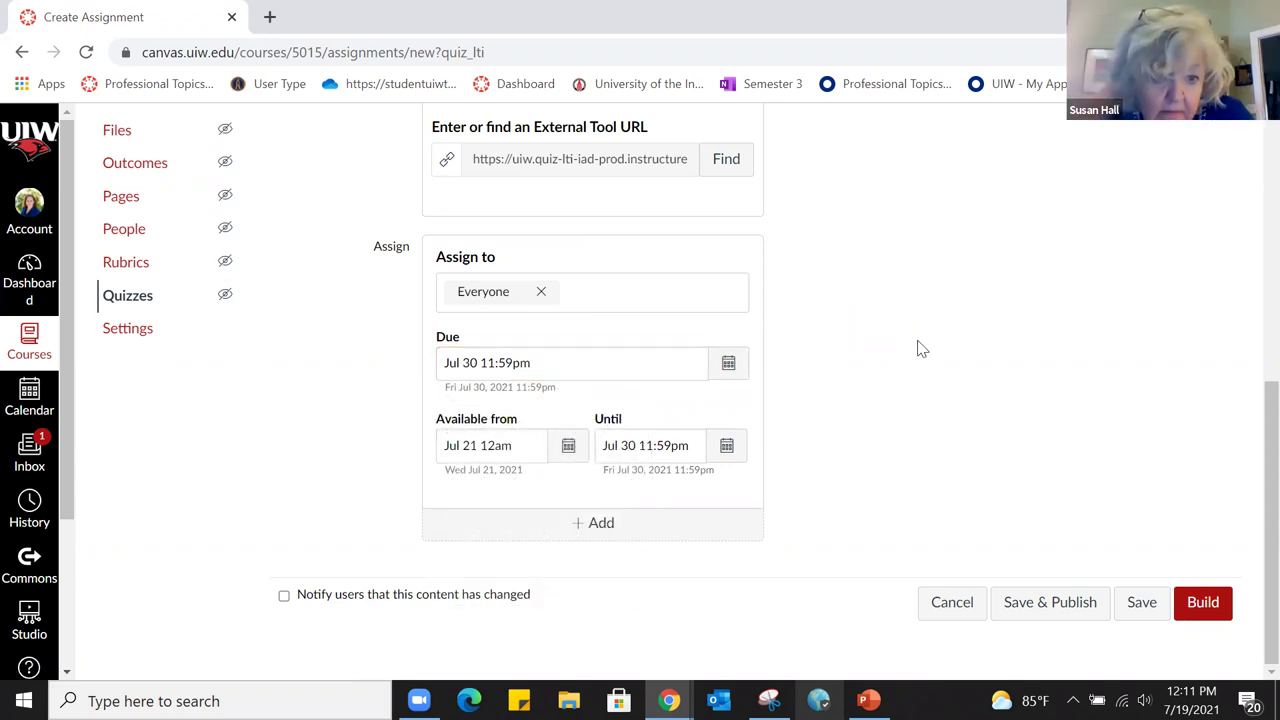
Review the new quiz's name, points, assignment group, grade display, submission type, and due and availability dates
{"action": "scroll", "coordinate": [826, 384], "scroll_direction": "up", "scroll_amount": 2}
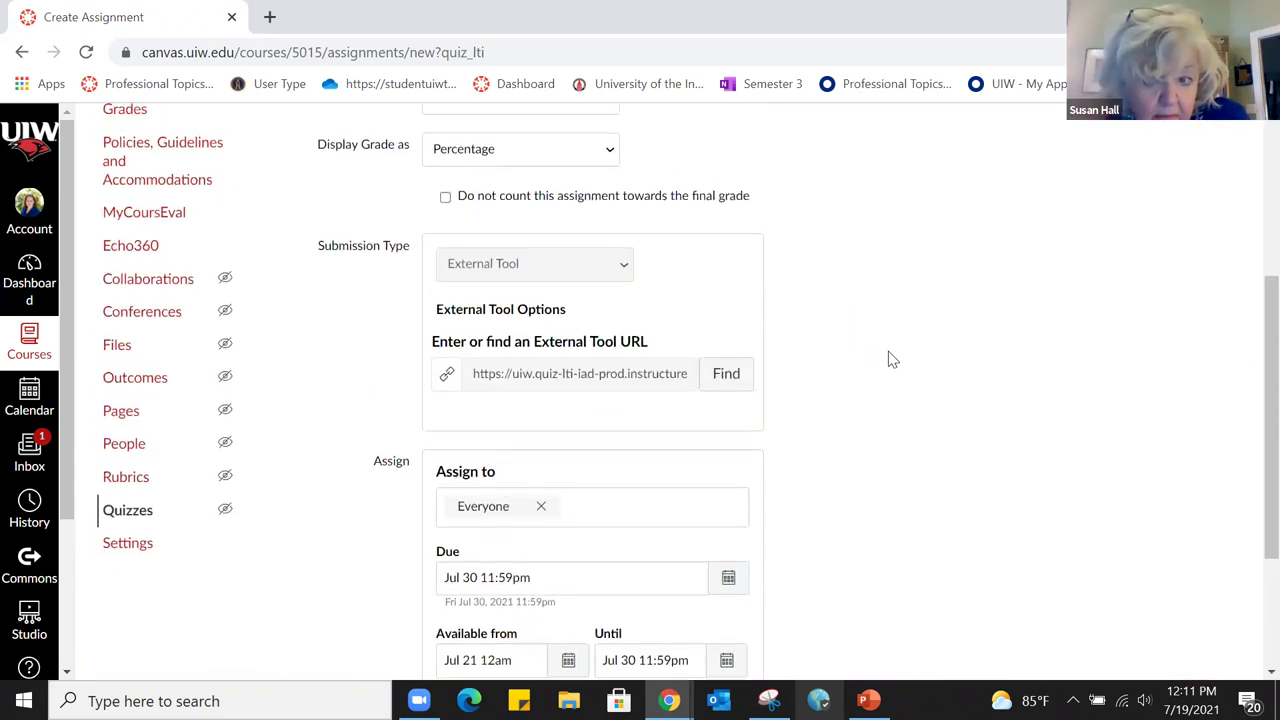
{"action": "scroll", "coordinate": [890, 358], "scroll_direction": "up", "scroll_amount": 3}
{"action": "scroll", "coordinate": [974, 358], "scroll_direction": "down", "scroll_amount": 5}
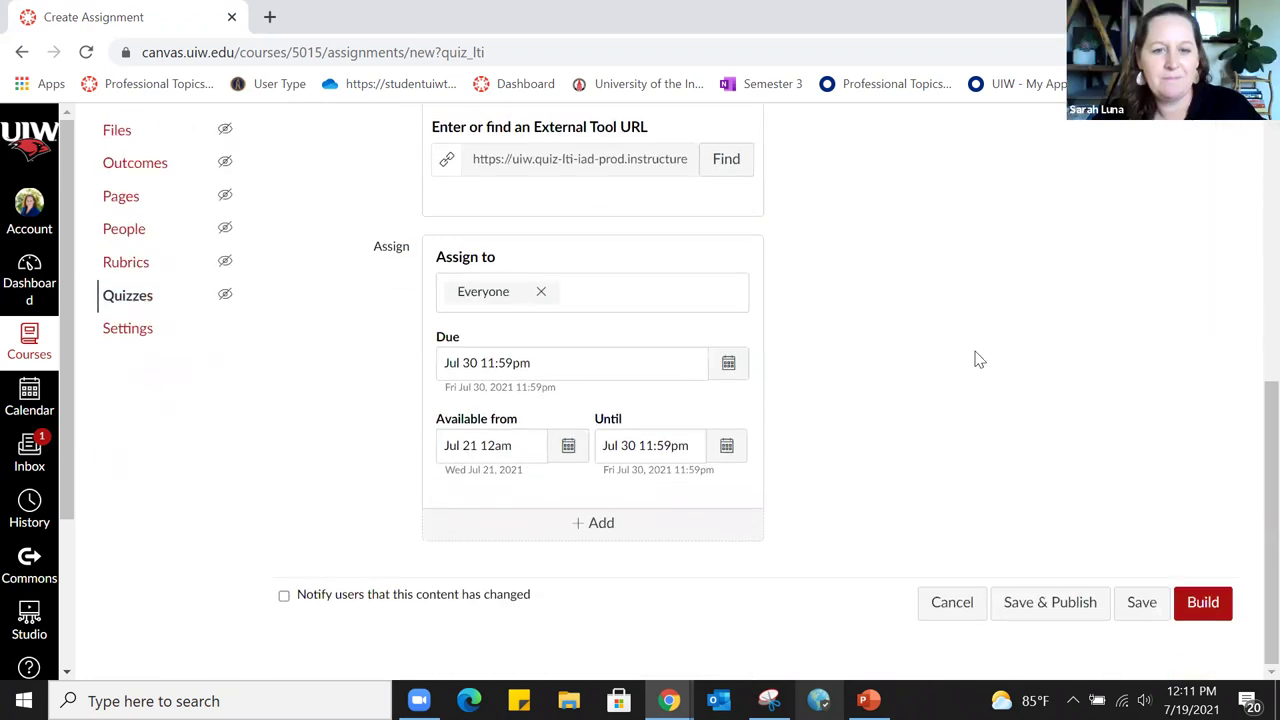
{"action": "scroll", "coordinate": [976, 352], "scroll_direction": "up", "scroll_amount": 2}
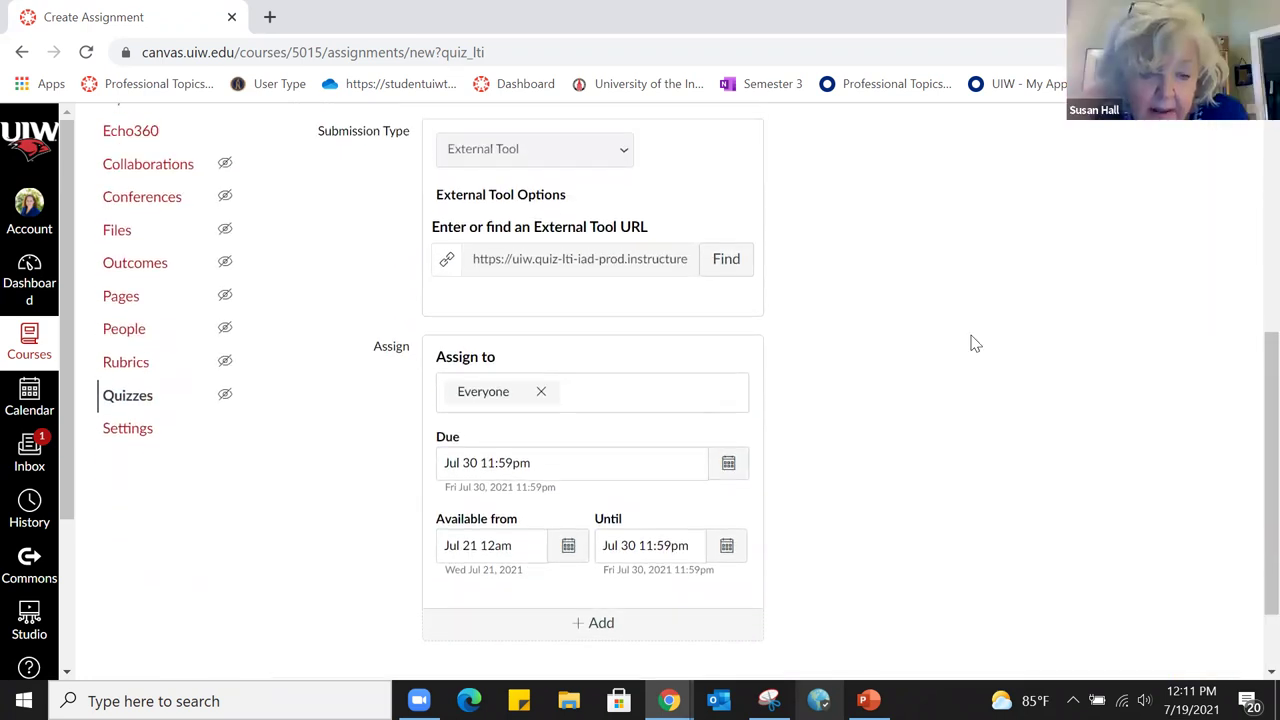
{"action": "scroll", "coordinate": [970, 340], "scroll_direction": "down", "scroll_amount": 2}
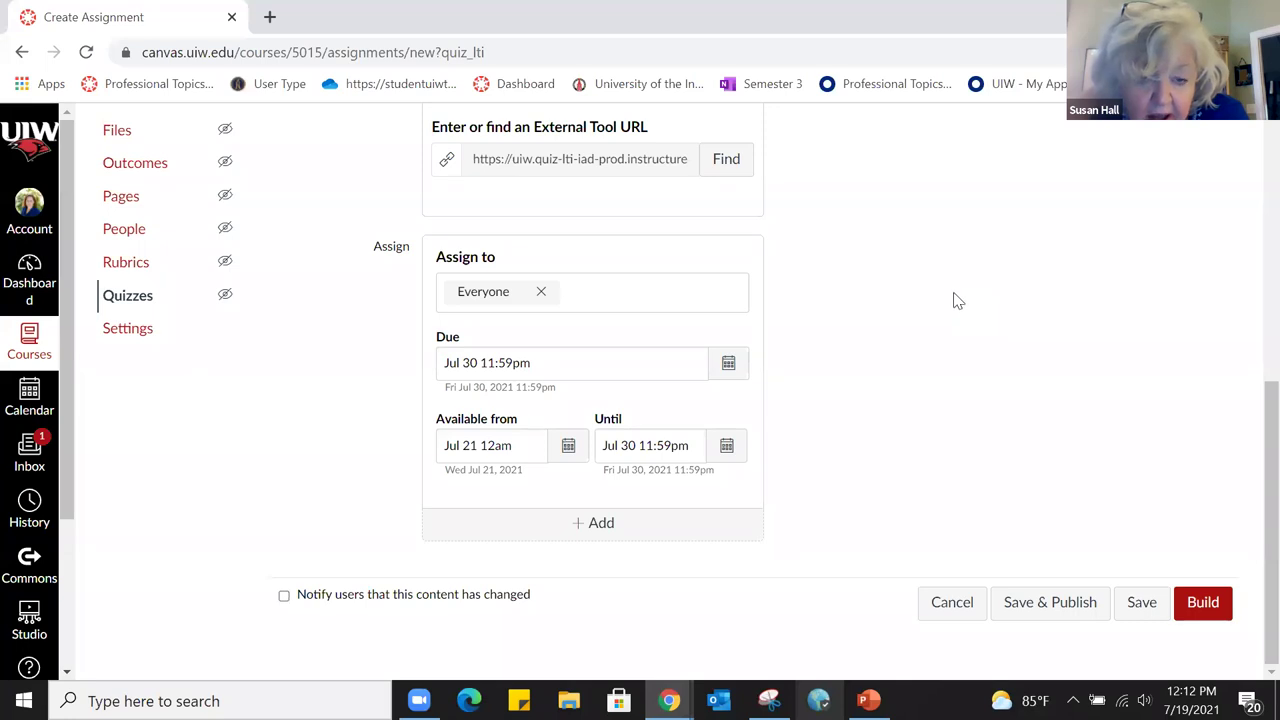
{"action": "scroll", "coordinate": [941, 321], "scroll_direction": "up", "scroll_amount": 5}
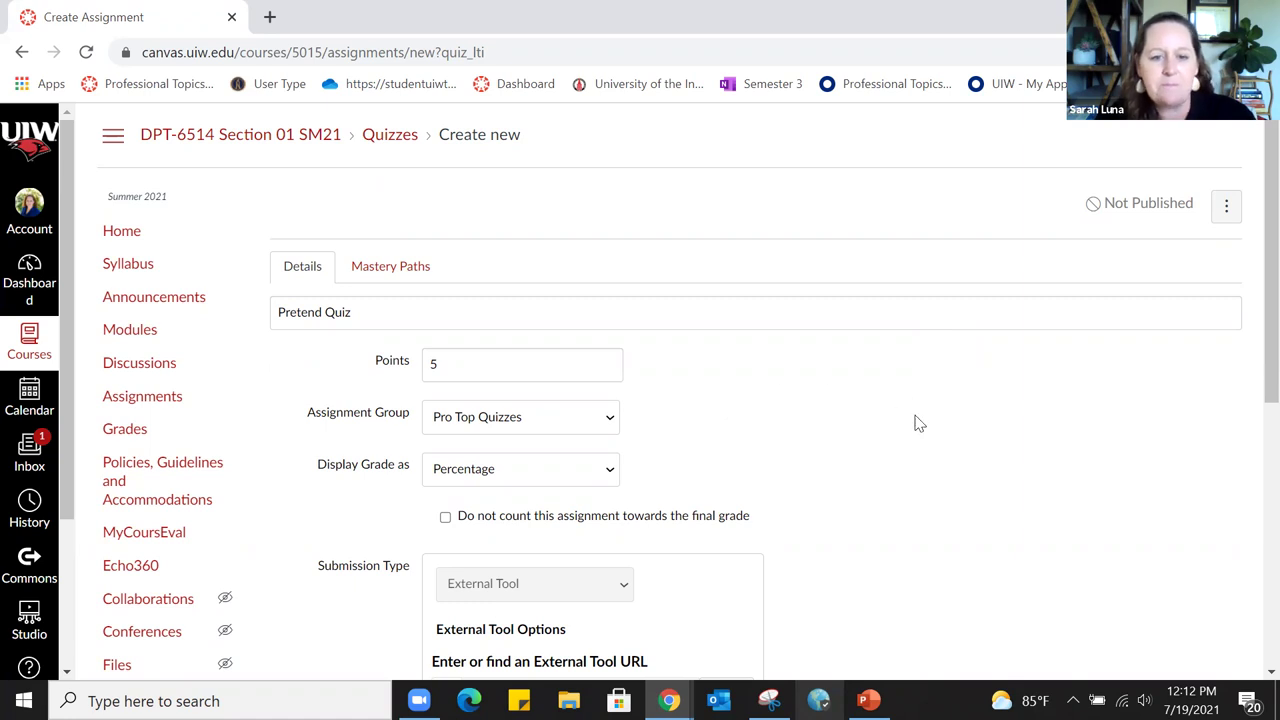
{"action": "scroll", "coordinate": [918, 424], "scroll_direction": "down", "scroll_amount": 2}
{"action": "scroll", "coordinate": [918, 424], "scroll_direction": "down", "scroll_amount": 2}
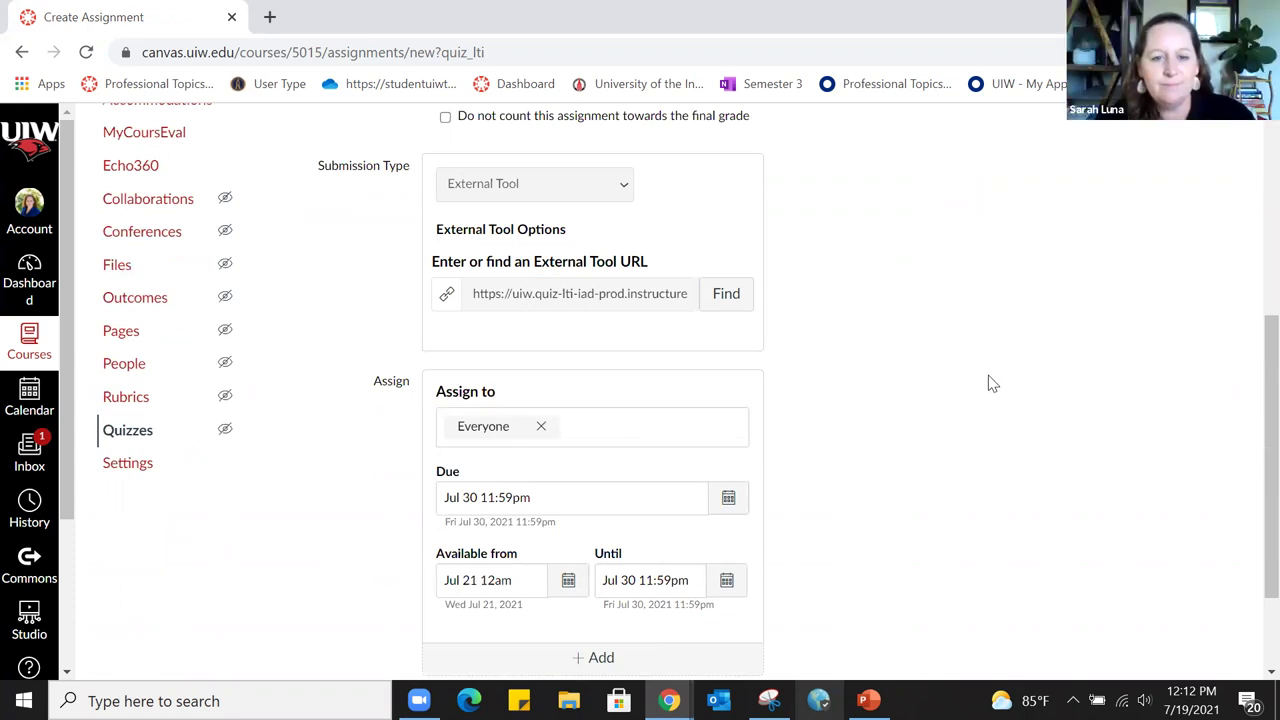
{"action": "scroll", "coordinate": [991, 383], "scroll_direction": "up", "scroll_amount": 3}
{"action": "scroll", "coordinate": [991, 383], "scroll_direction": "up", "scroll_amount": 1}
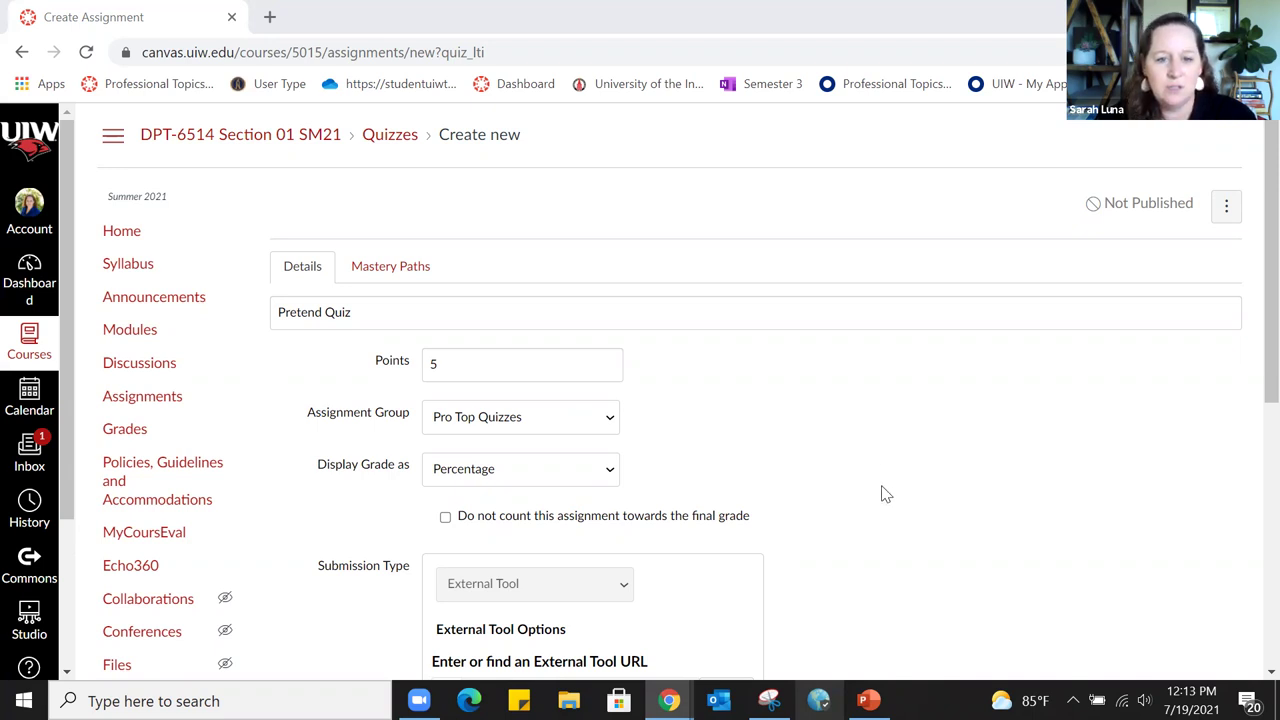
Finish the quiz's assignment details and proceed to building its content
{"action": "scroll", "coordinate": [835, 362], "scroll_direction": "down", "scroll_amount": 3}
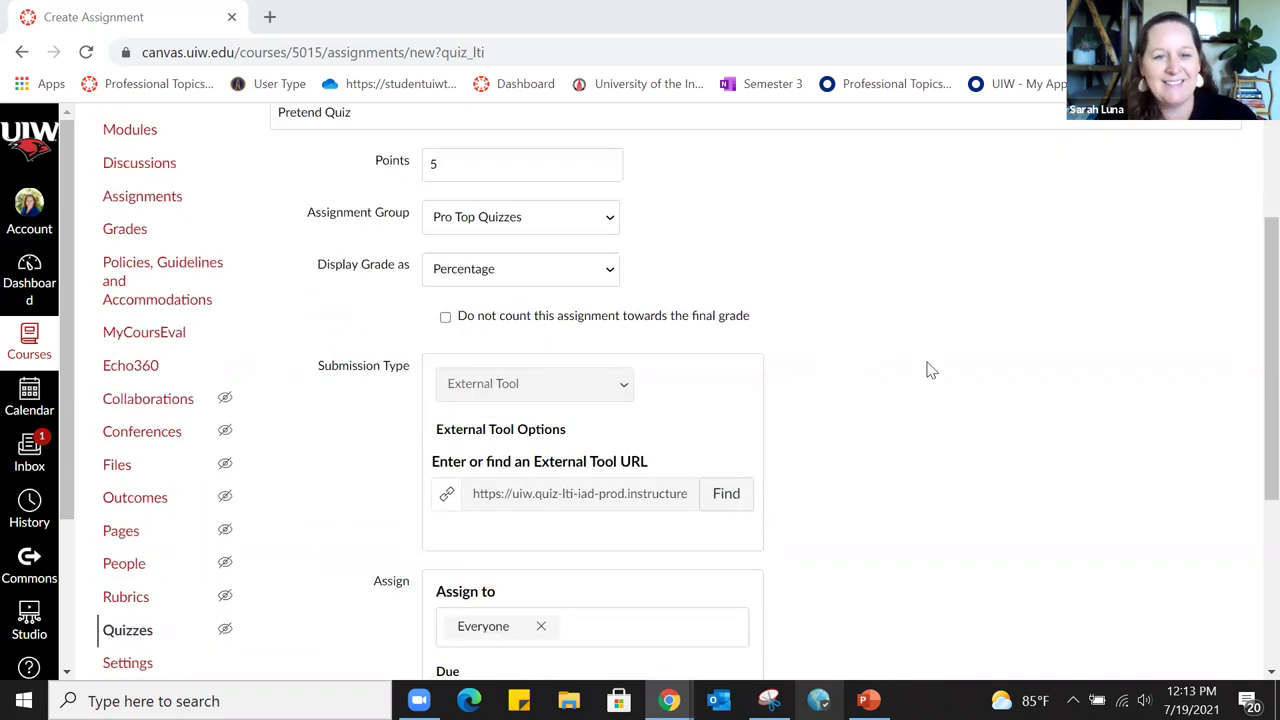
{"action": "scroll", "coordinate": [926, 368], "scroll_direction": "down", "scroll_amount": 3}
{"action": "scroll", "coordinate": [926, 368], "scroll_direction": "down", "scroll_amount": 2}
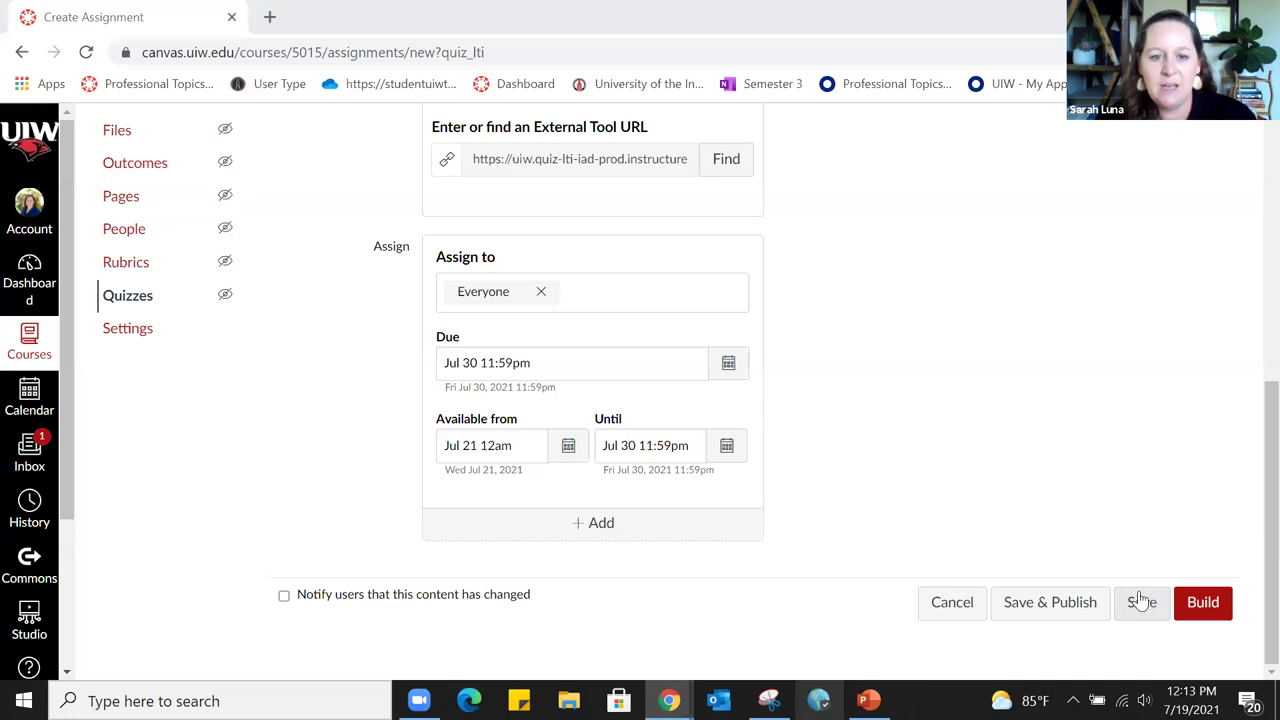
{"action": "left_click", "coordinate": [1205, 603]}
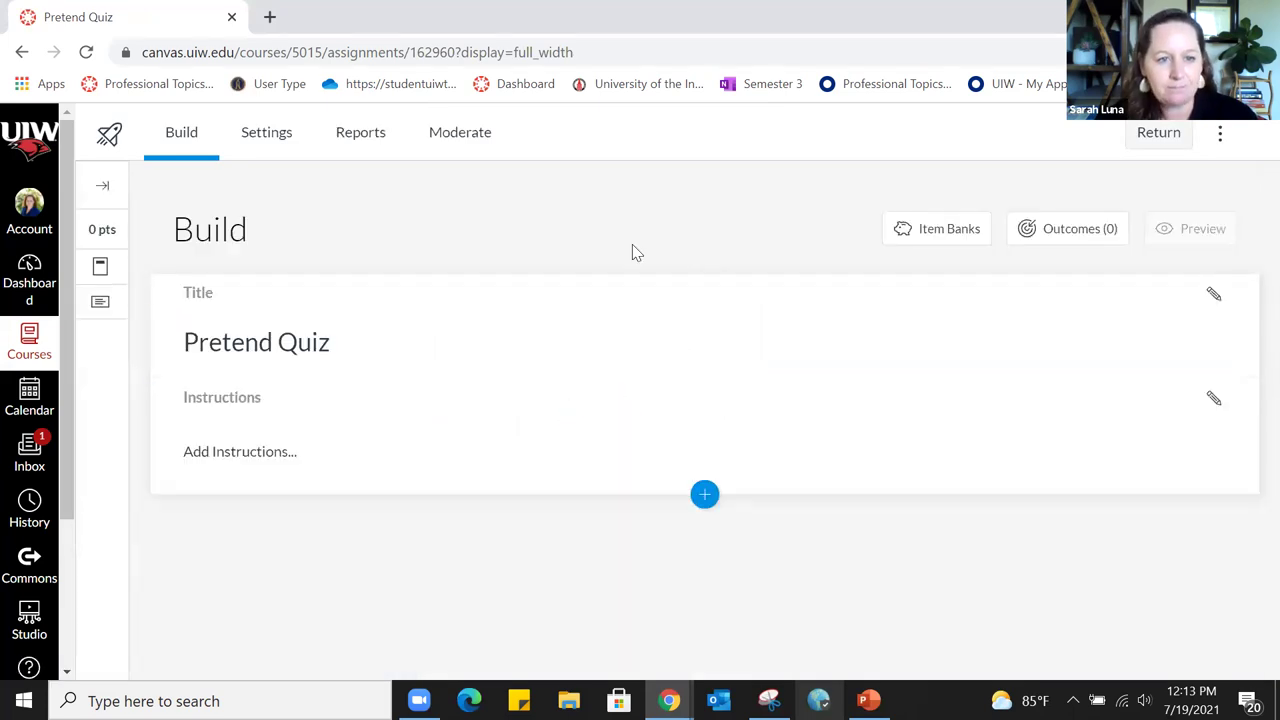
Add the quiz instructions "This quiz is over Module 3." and save them
{"action": "left_click", "coordinate": [238, 458]}
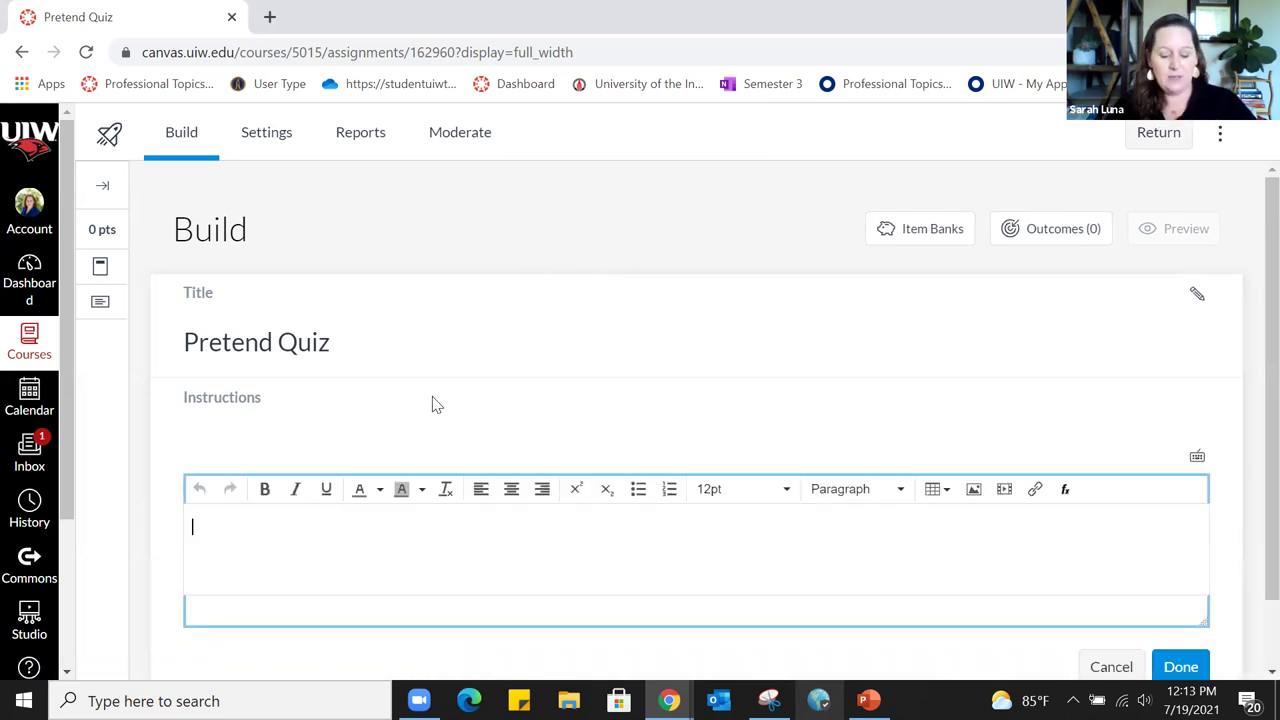
{"action": "type", "text": "This wuz"}
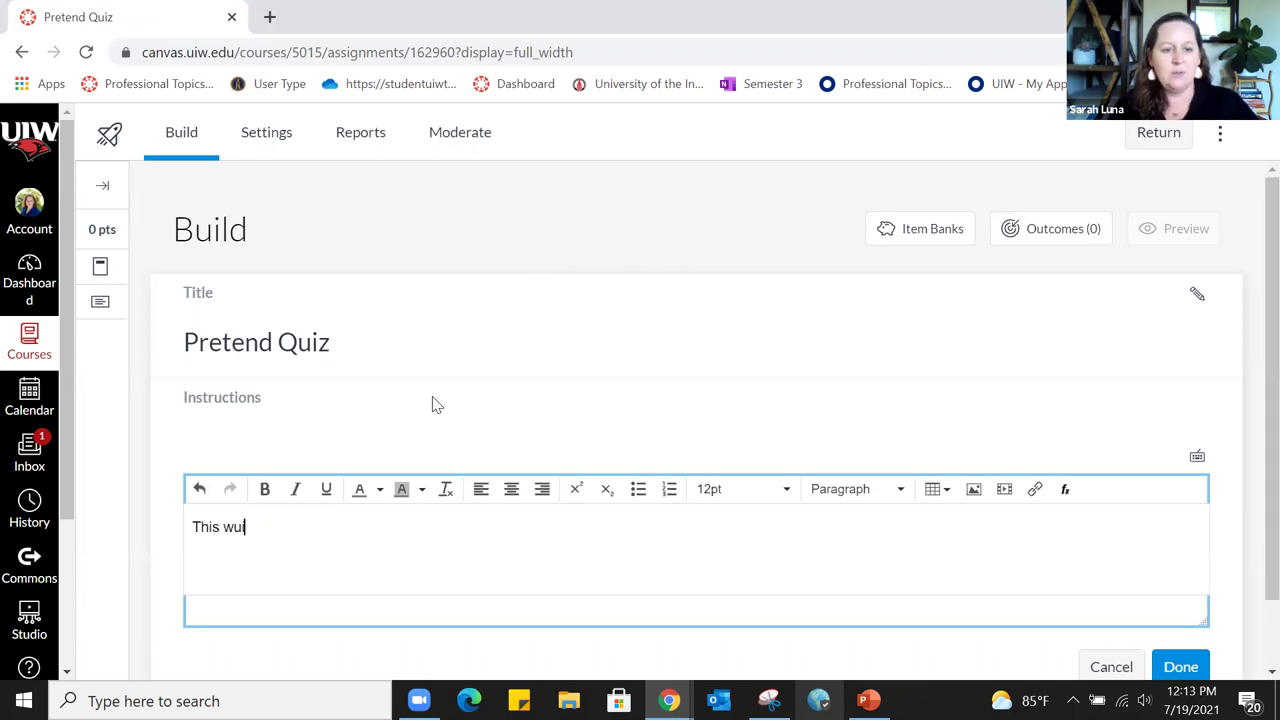
{"action": "key", "text": "BackSpace"}
{"action": "type", "text": "iz is over Modu"}
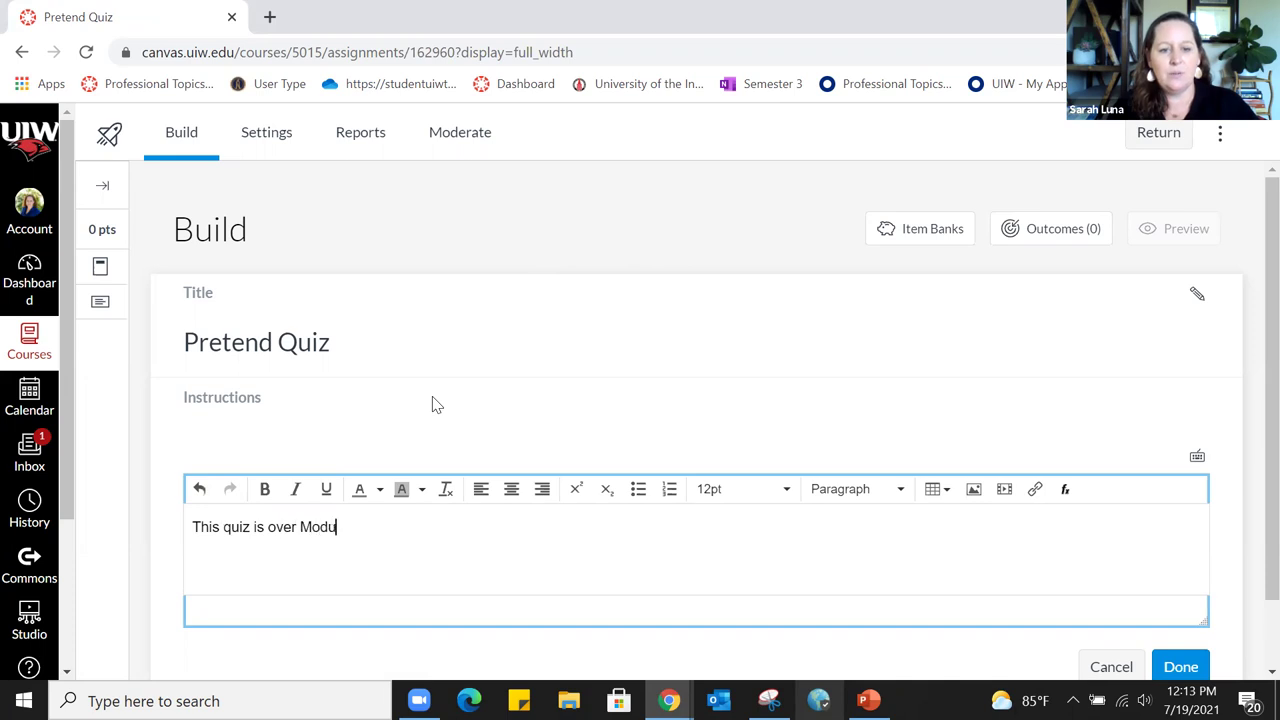
{"action": "type", "text": "le 3."}
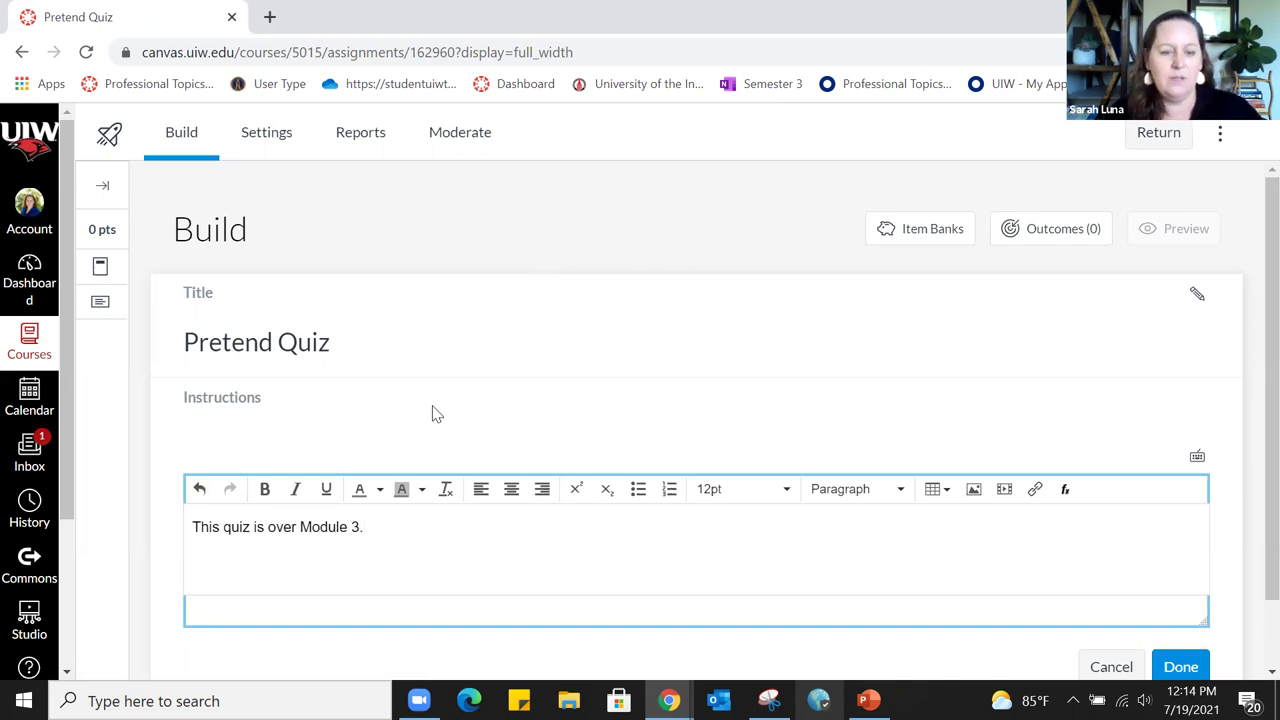
{"action": "scroll", "coordinate": [434, 414], "scroll_direction": "down", "scroll_amount": 1}
{"action": "left_click", "coordinate": [1185, 593]}
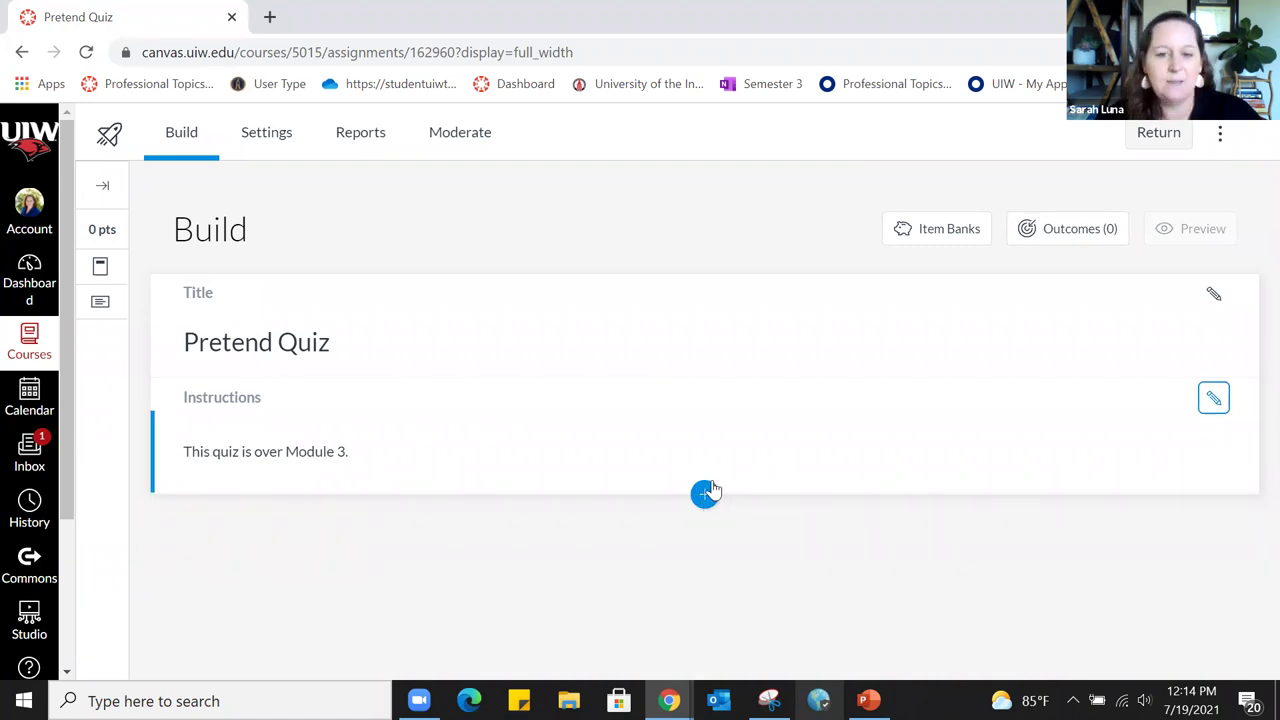
Insert a Multiple Choice question below the instructions and title it "Medicare"
{"action": "left_click", "coordinate": [703, 495]}
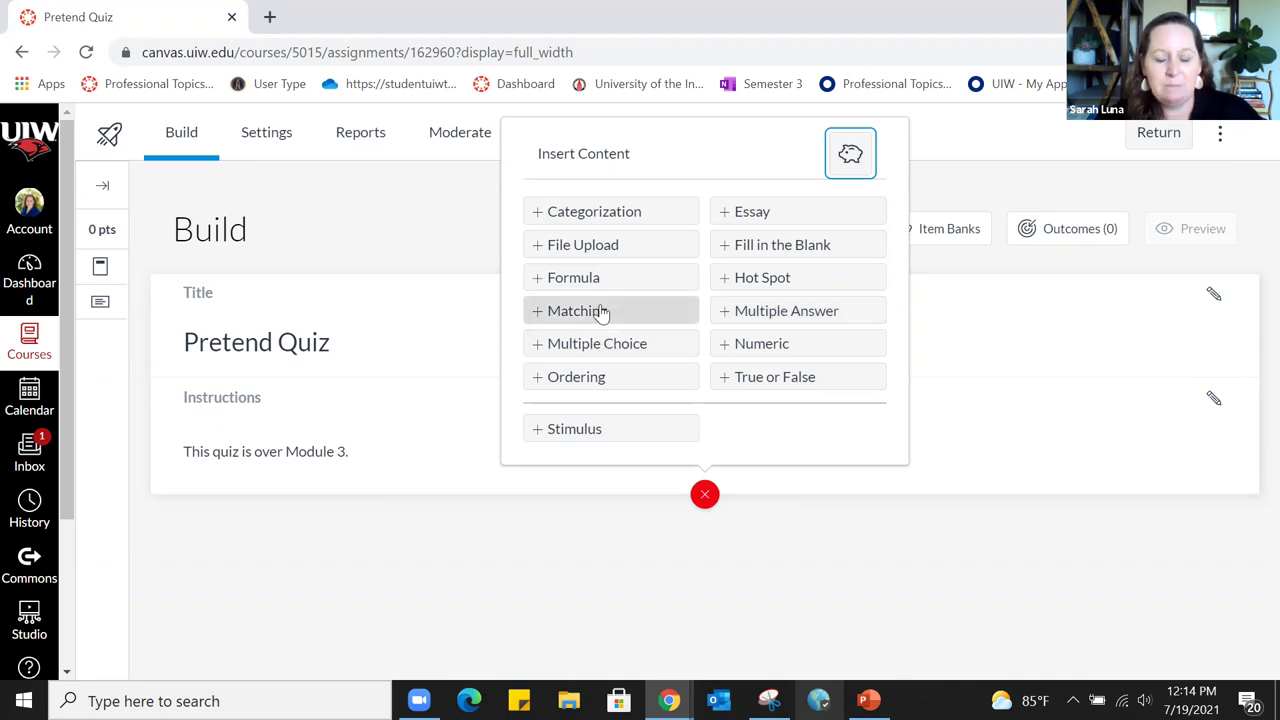
{"action": "left_click", "coordinate": [655, 345]}
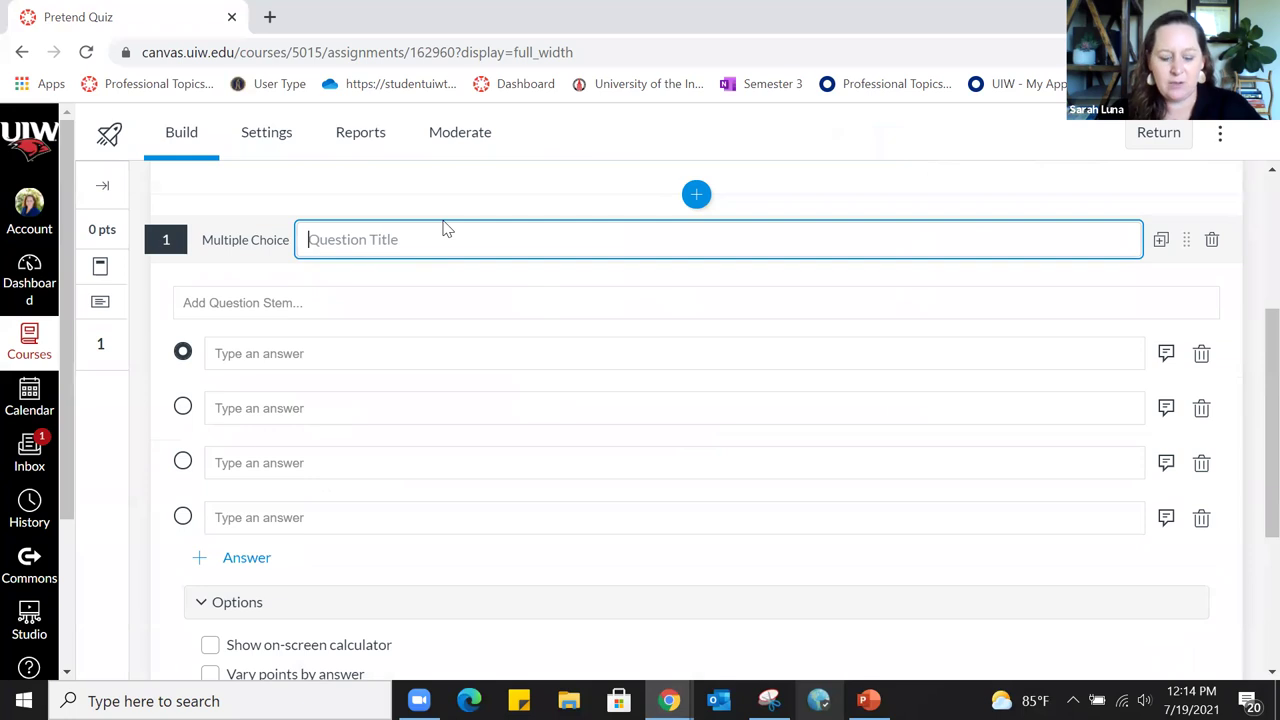
{"action": "type", "text": "Medicare"}
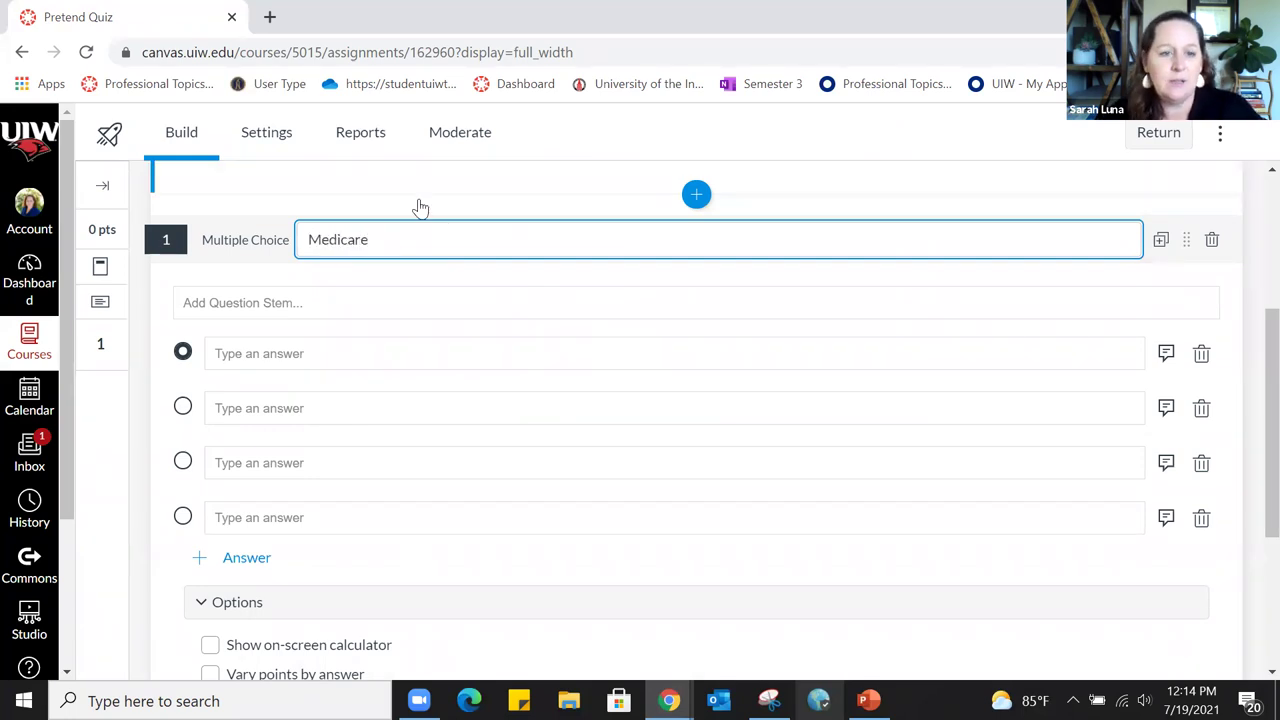
Enter the question stem "What is the timeframe for certification of the plan of care according to CMS?"
{"action": "left_click", "coordinate": [227, 304]}
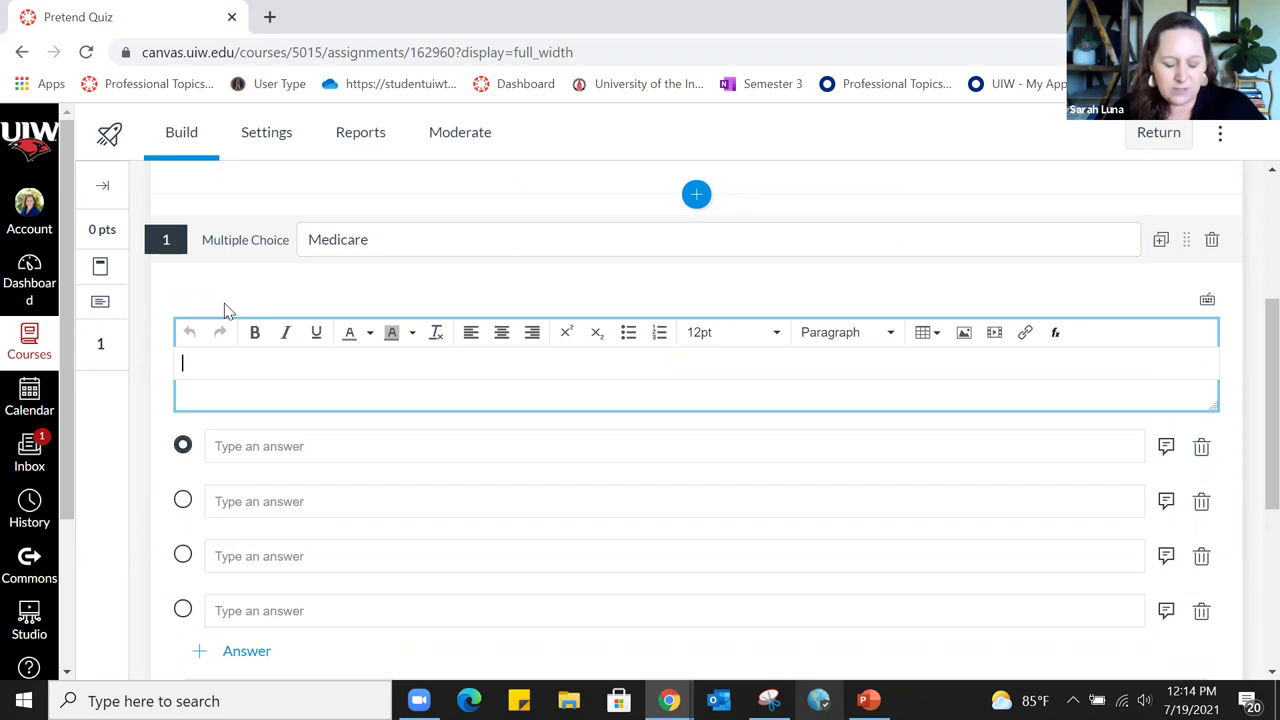
{"action": "type", "text": "What i"}
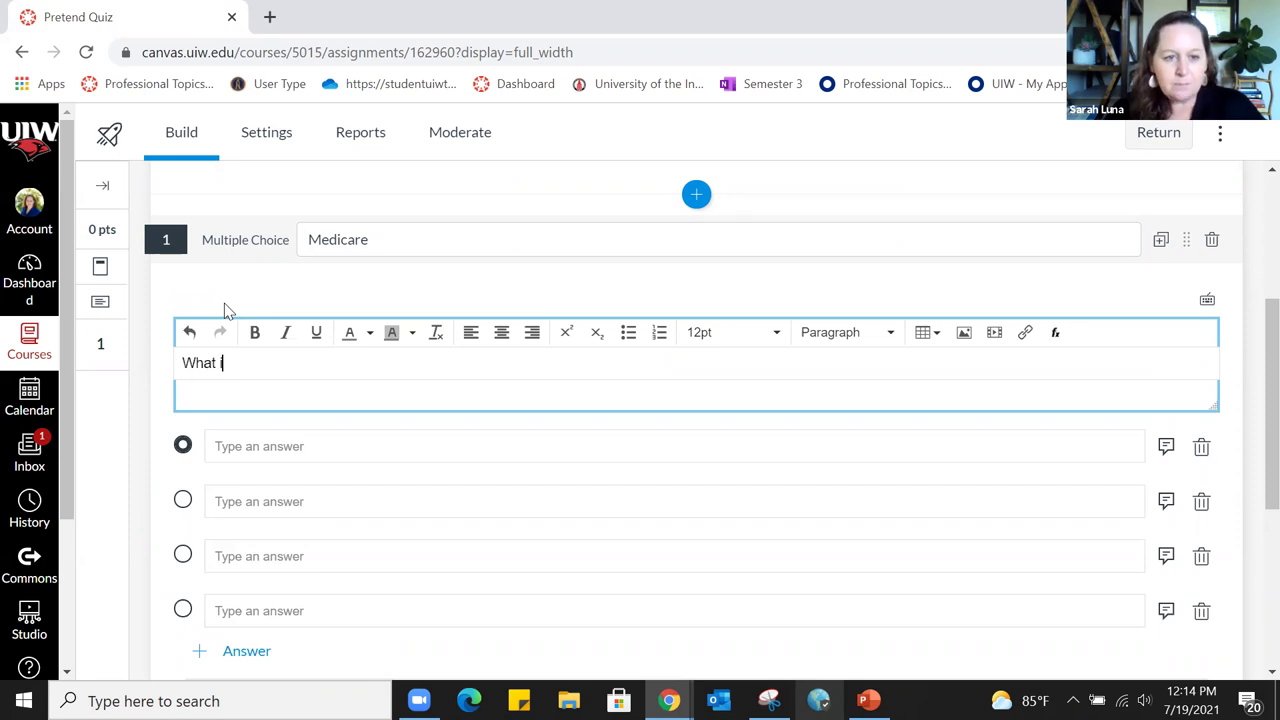
{"action": "type", "text": "s the timeframe for certificaiton of"}
{"action": "key", "text": "BackSpace"}
{"action": "key", "text": "BackSpace"}
{"action": "key", "text": "BackSpace"}
{"action": "key", "text": "BackSpace"}
{"action": "key", "text": "BackSpace"}
{"action": "key", "text": "BackSpace"}
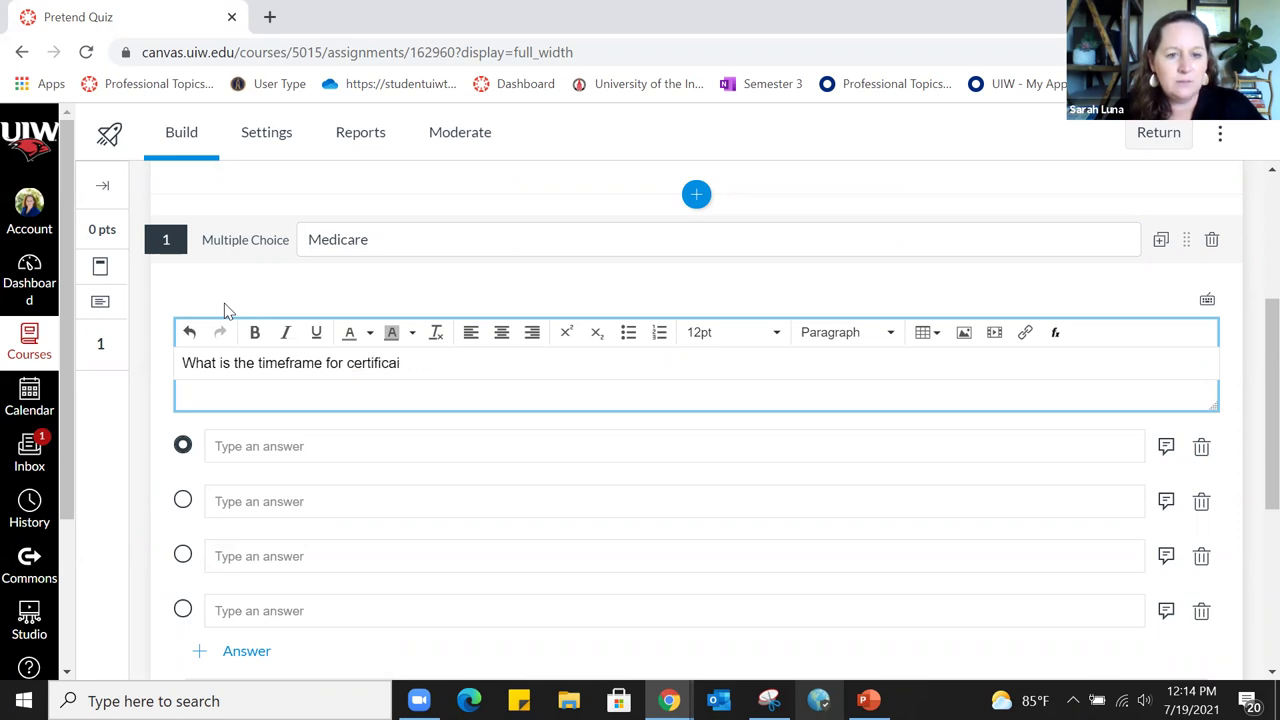
{"action": "type", "text": "onof th"}
{"action": "key", "text": "BackSpace"}
{"action": "key", "text": "BackSpace"}
{"action": "key", "text": "BackSpace"}
{"action": "key", "text": "BackSpace"}
{"action": "type", "text": "of the plan of care acc"}
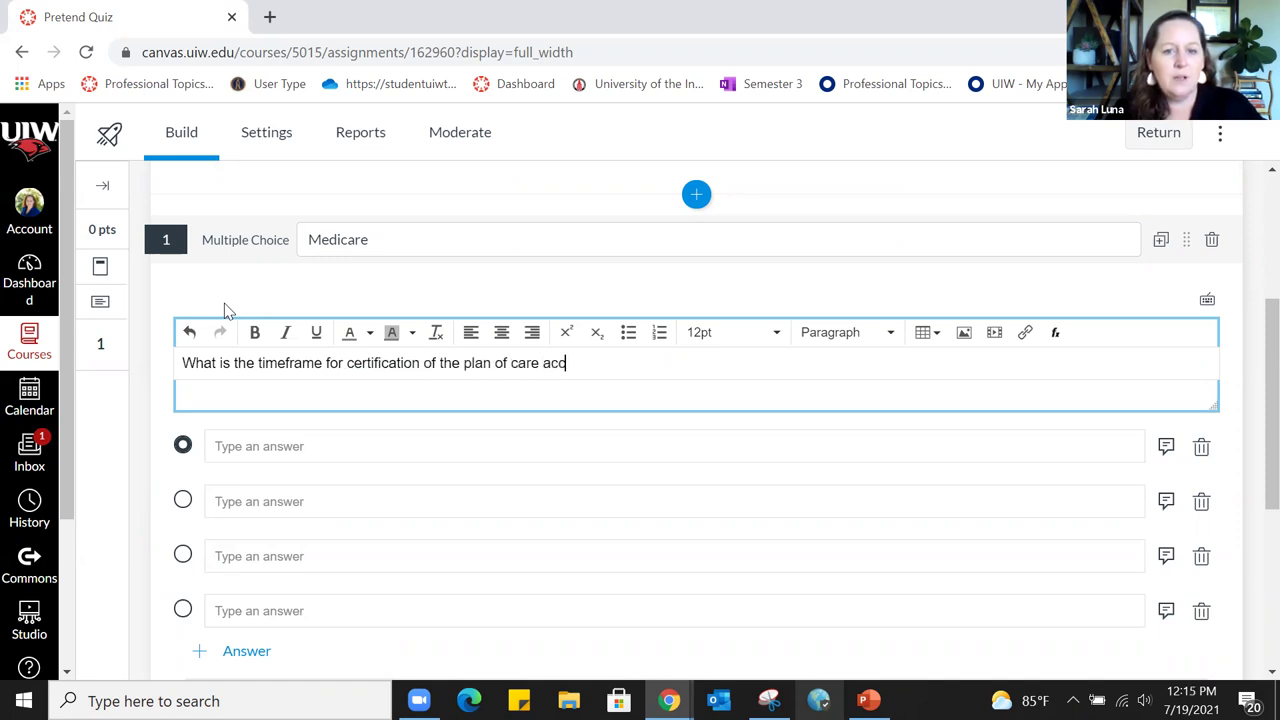
{"action": "type", "text": "ording to CMS?"}
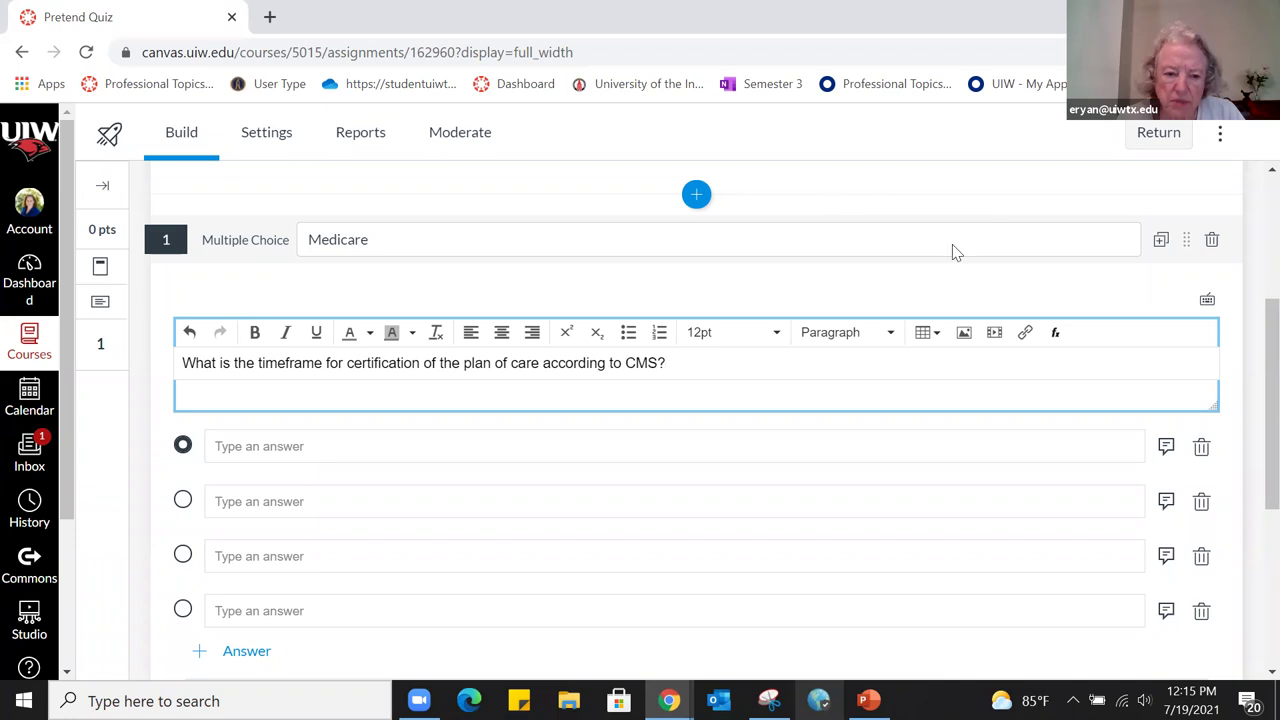
Clear the title of the multiple choice question
{"action": "scroll", "coordinate": [330, 445], "scroll_direction": "up", "scroll_amount": 3}
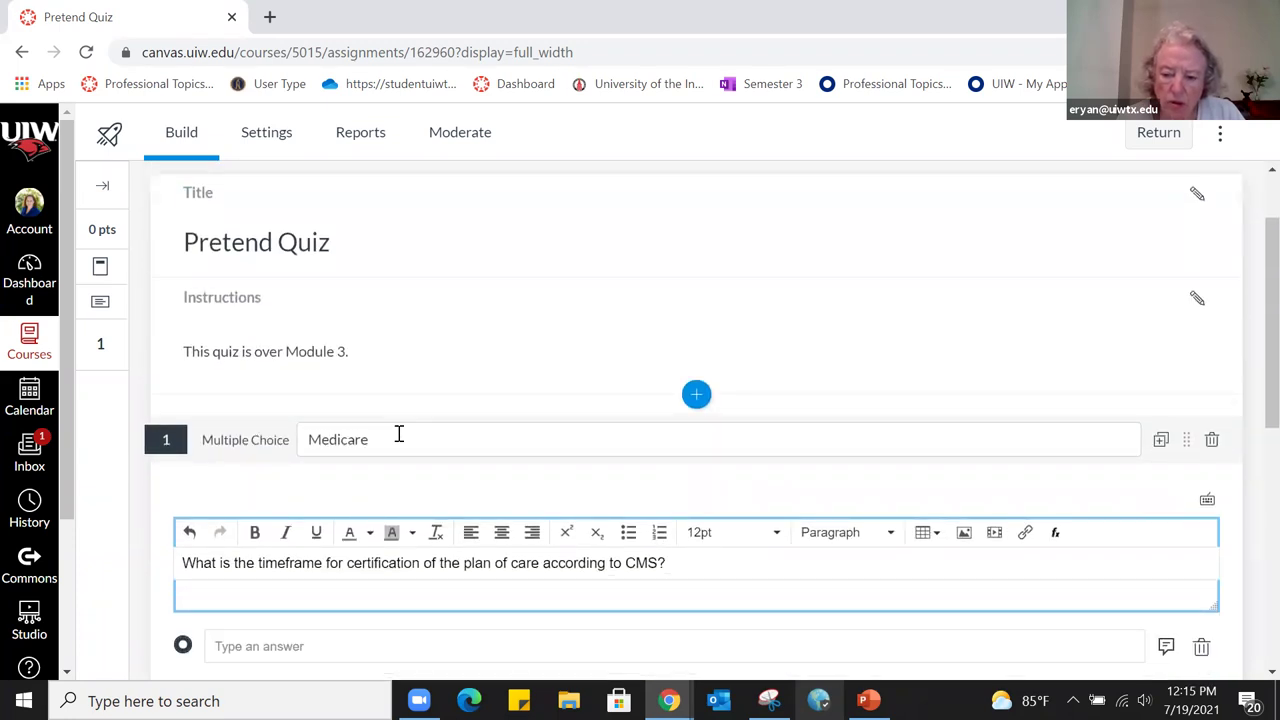
{"action": "scroll", "coordinate": [400, 430], "scroll_direction": "down", "scroll_amount": 1}
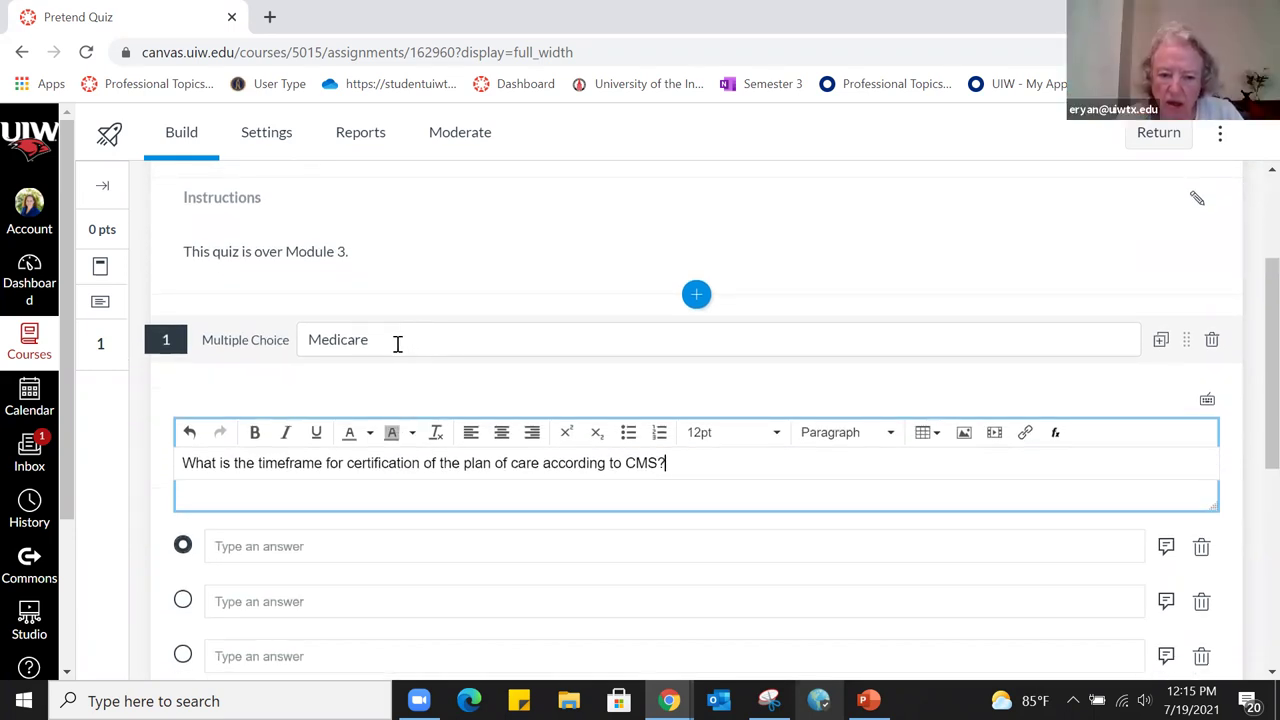
{"action": "left_click_drag", "start_coordinate": [395, 342], "coordinate": [206, 340]}
{"action": "key", "text": "BackSpace"}
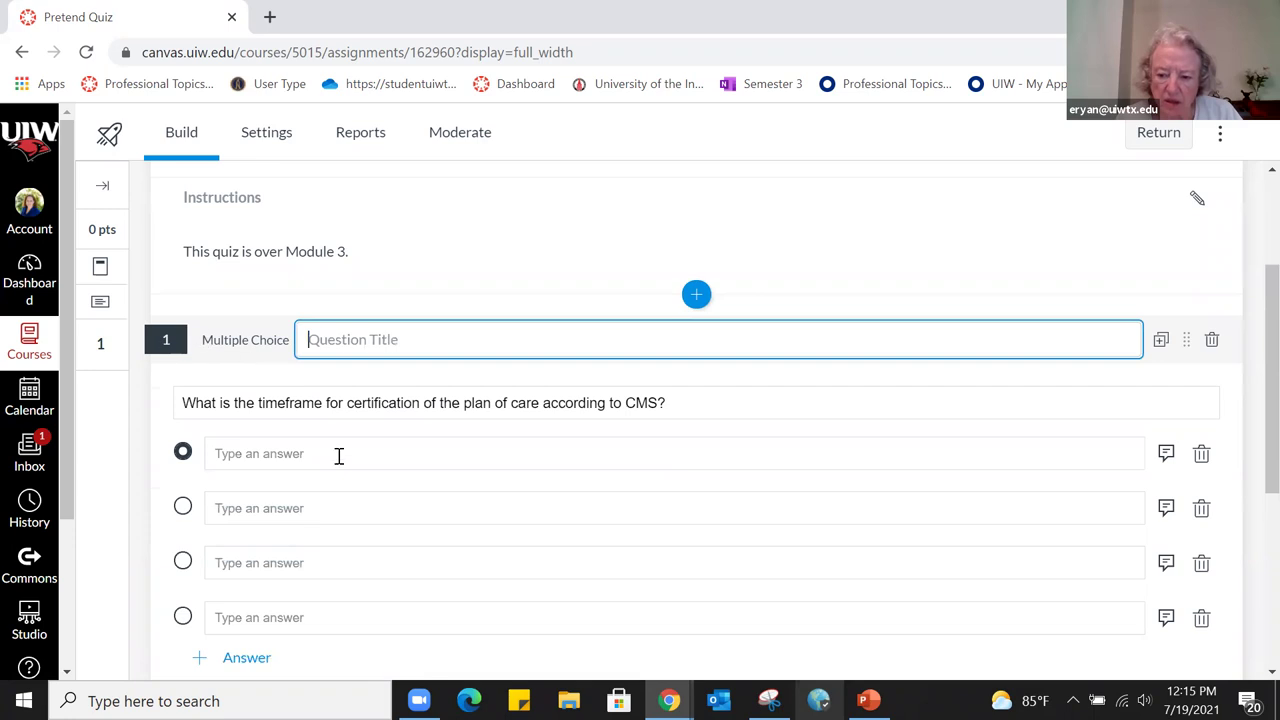
Fill in the question's four answer choices as 10 days, 30 days, 60 days and 90 days
{"action": "scroll", "coordinate": [451, 474], "scroll_direction": "down", "scroll_amount": 2}
{"action": "scroll", "coordinate": [434, 446], "scroll_direction": "up", "scroll_amount": 2}
{"action": "left_click", "coordinate": [287, 456]}
{"action": "scroll", "coordinate": [457, 451], "scroll_direction": "down", "scroll_amount": 1}
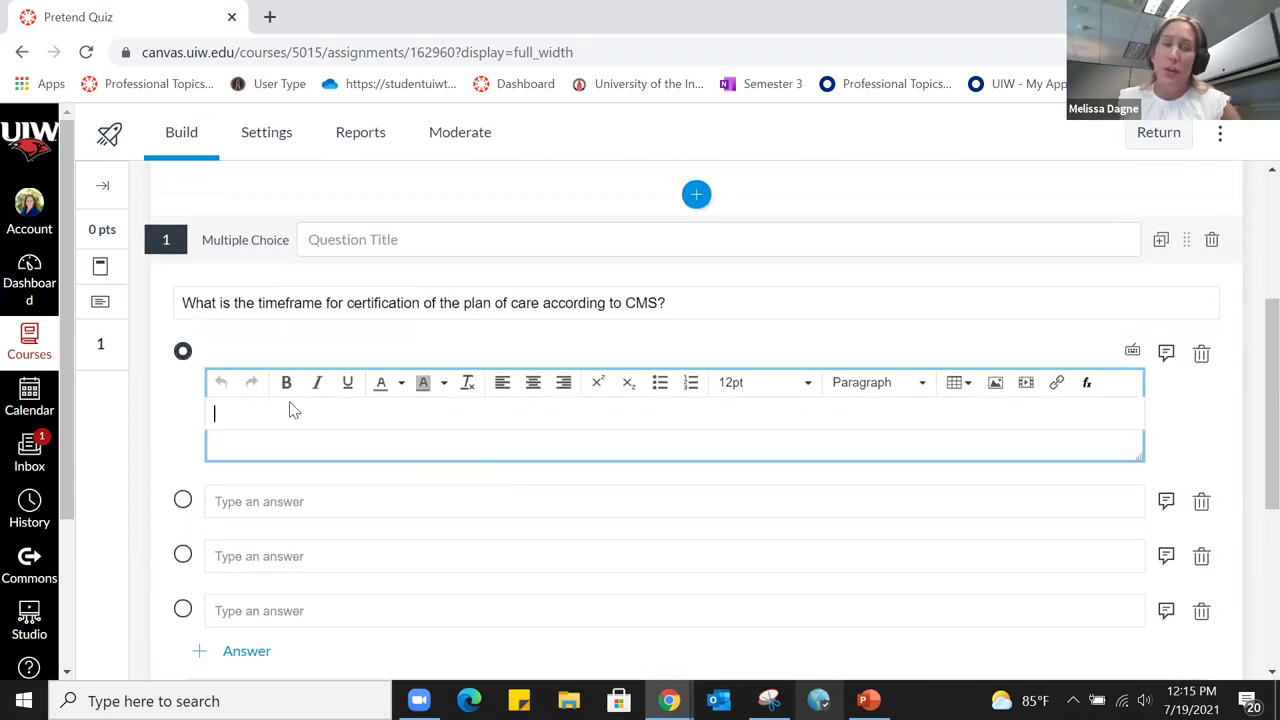
{"action": "type", "text": "10 days"}
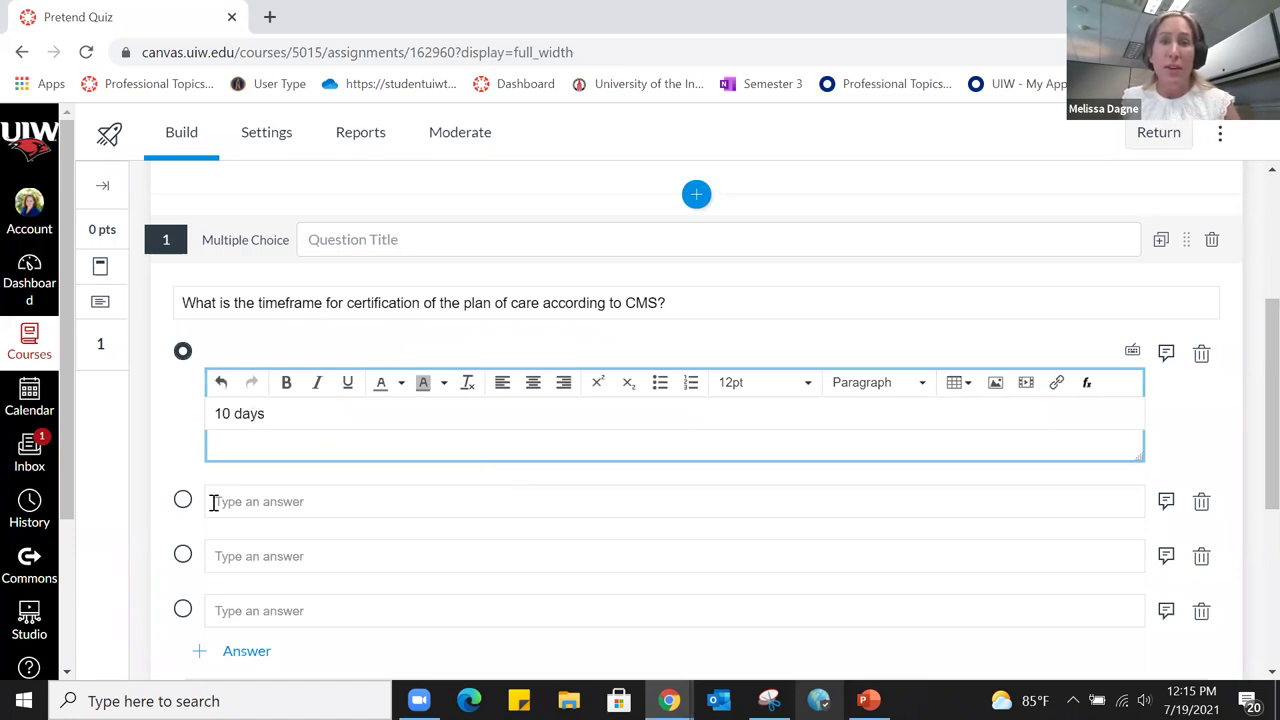
{"action": "left_click", "coordinate": [257, 502]}
{"action": "type", "text": "30 days"}
{"action": "left_click", "coordinate": [262, 556]}
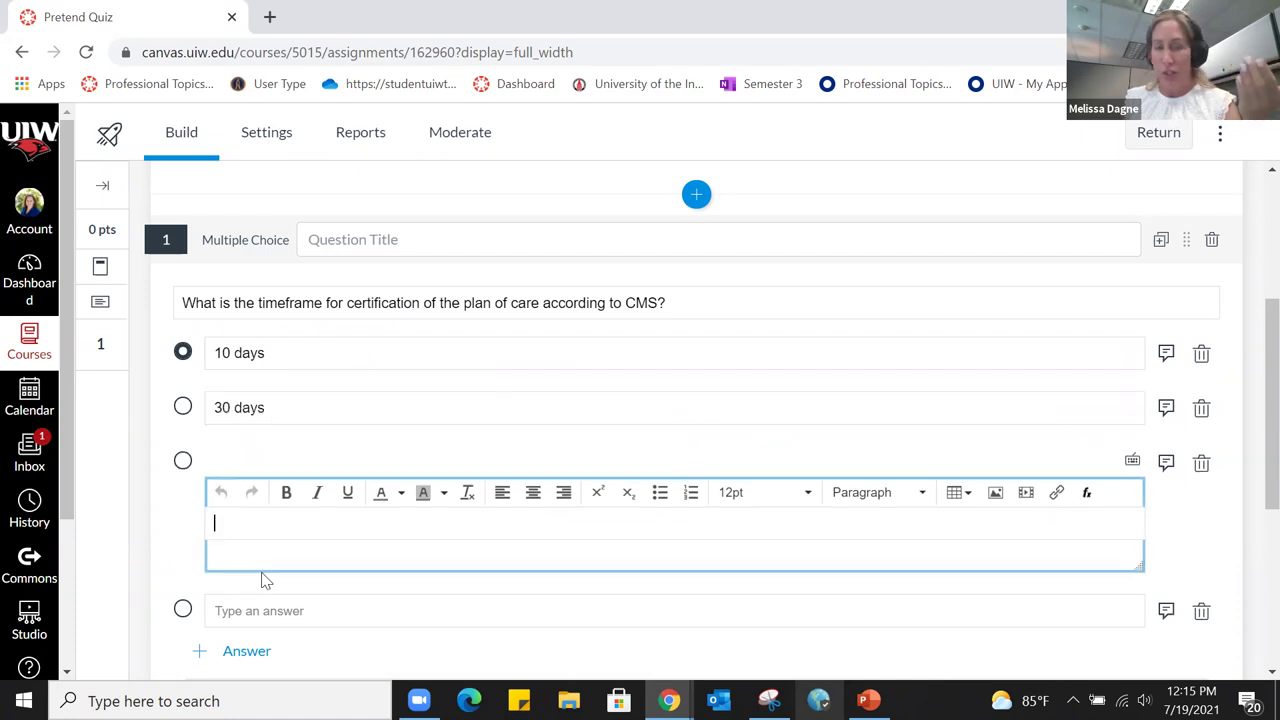
{"action": "type", "text": "60 days"}
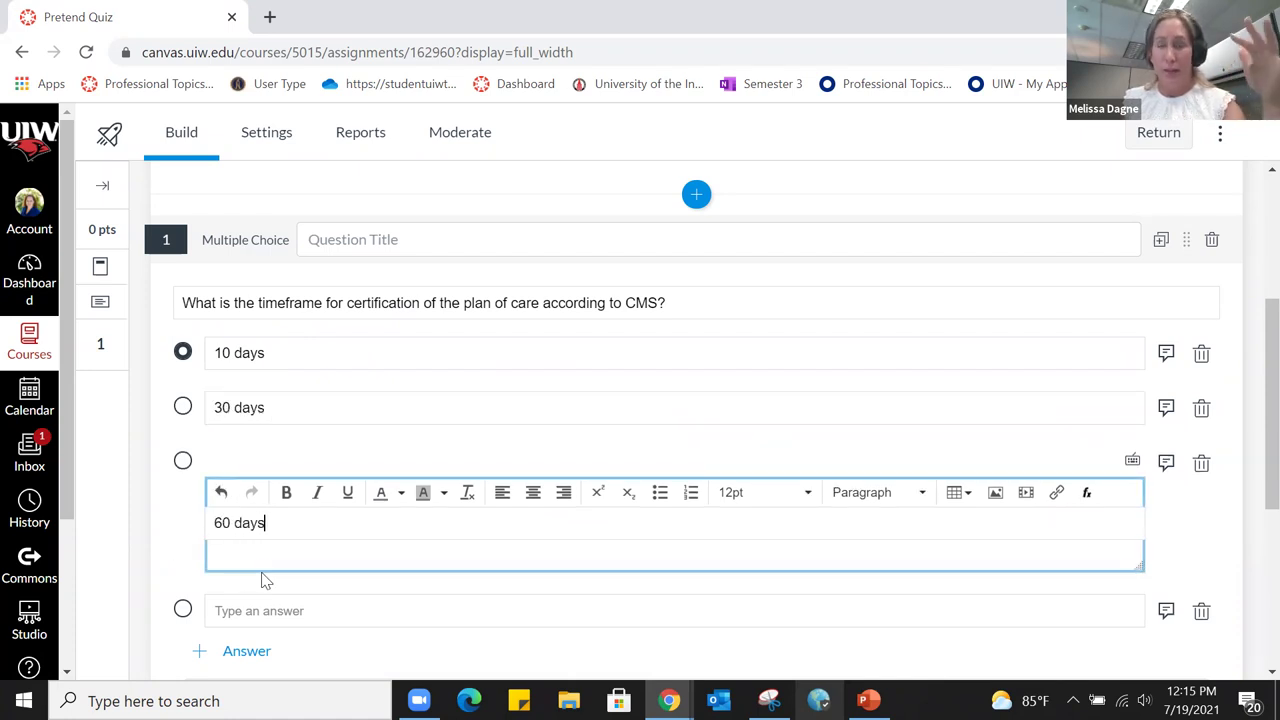
{"action": "left_click", "coordinate": [236, 610]}
{"action": "type", "text": "90 days"}
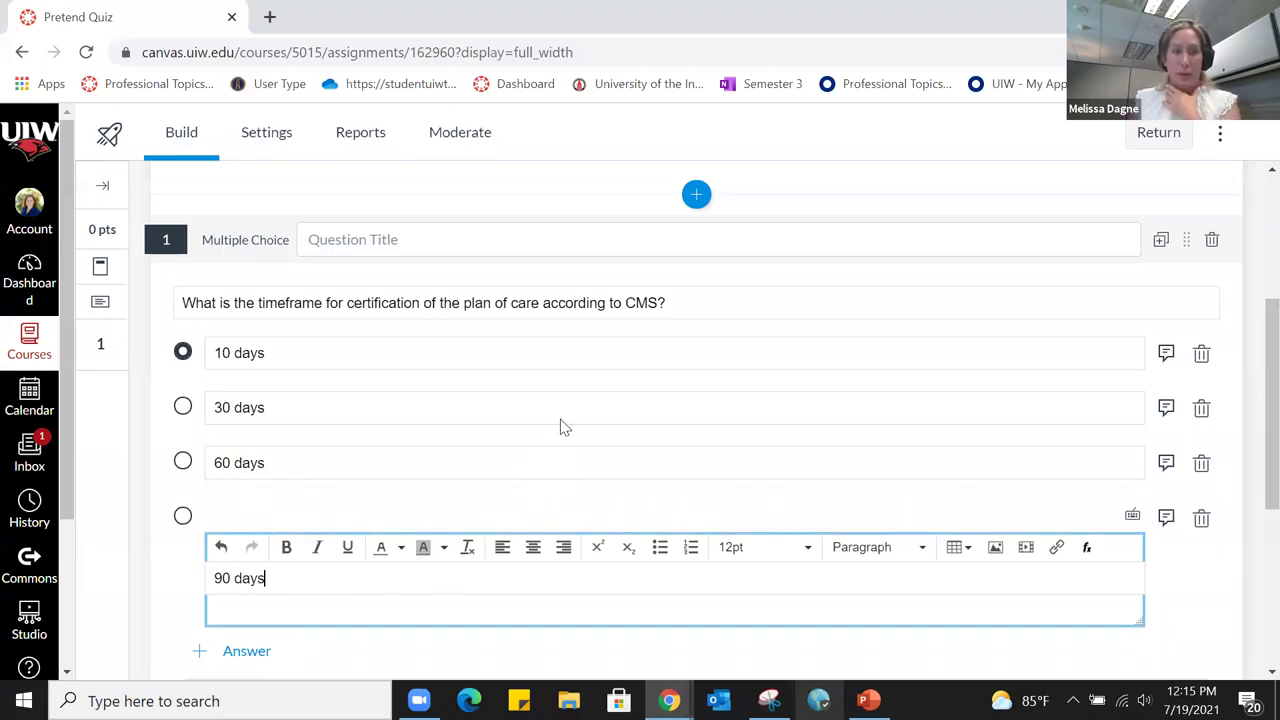
{"action": "scroll", "coordinate": [587, 392], "scroll_direction": "up", "scroll_amount": 1}
{"action": "scroll", "coordinate": [587, 392], "scroll_direction": "up", "scroll_amount": 1}
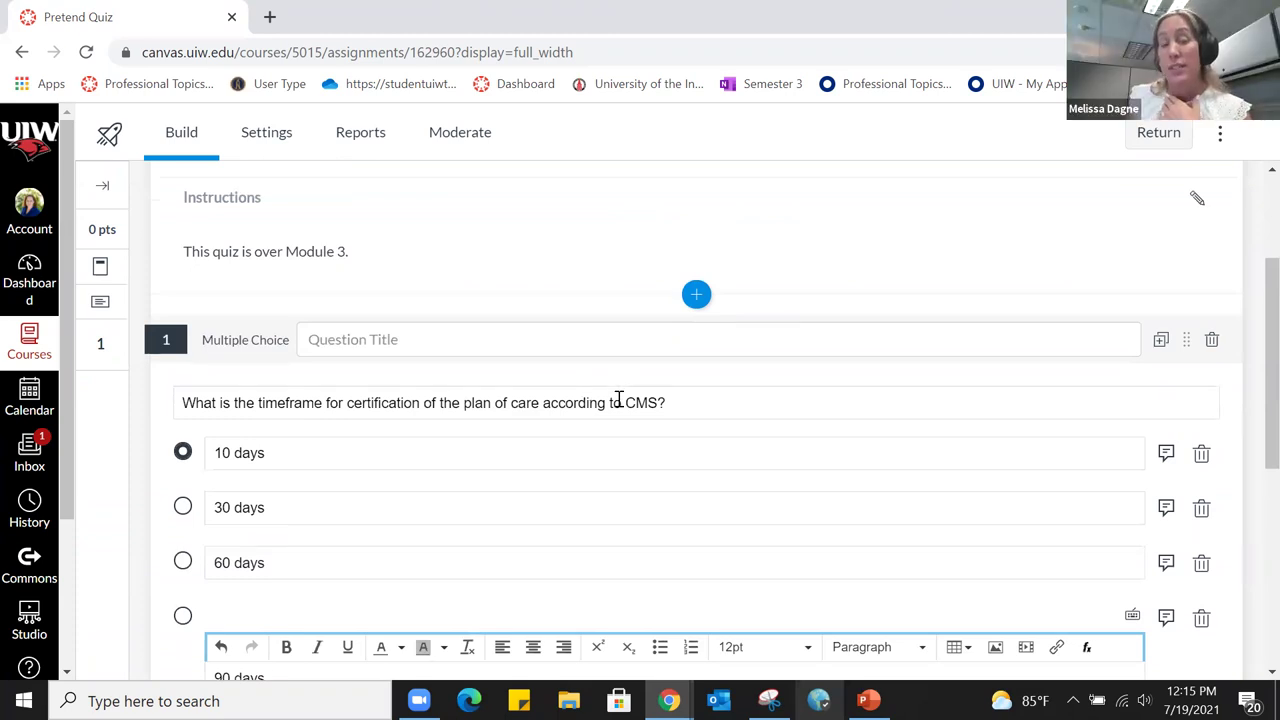
Mark "30 days" as the correct answer to the plan of care certification question
{"action": "scroll", "coordinate": [619, 400], "scroll_direction": "down", "scroll_amount": 1}
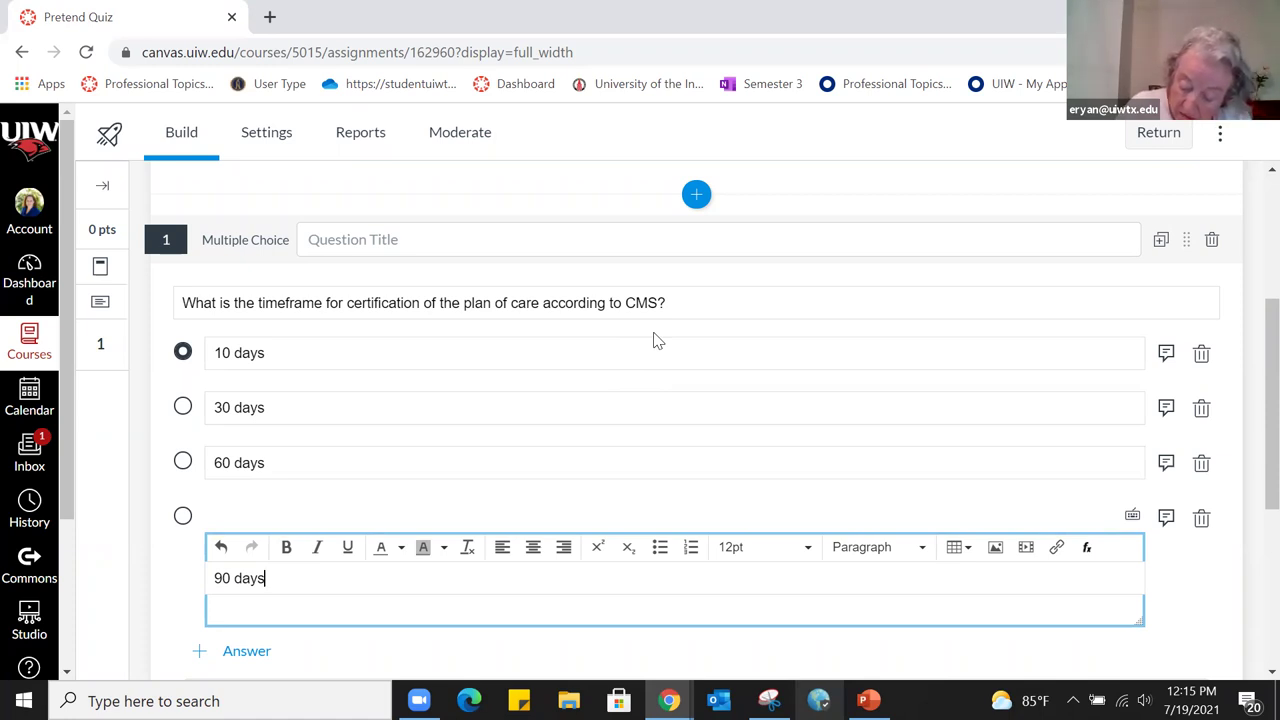
{"action": "scroll", "coordinate": [368, 360], "scroll_direction": "down", "scroll_amount": 1}
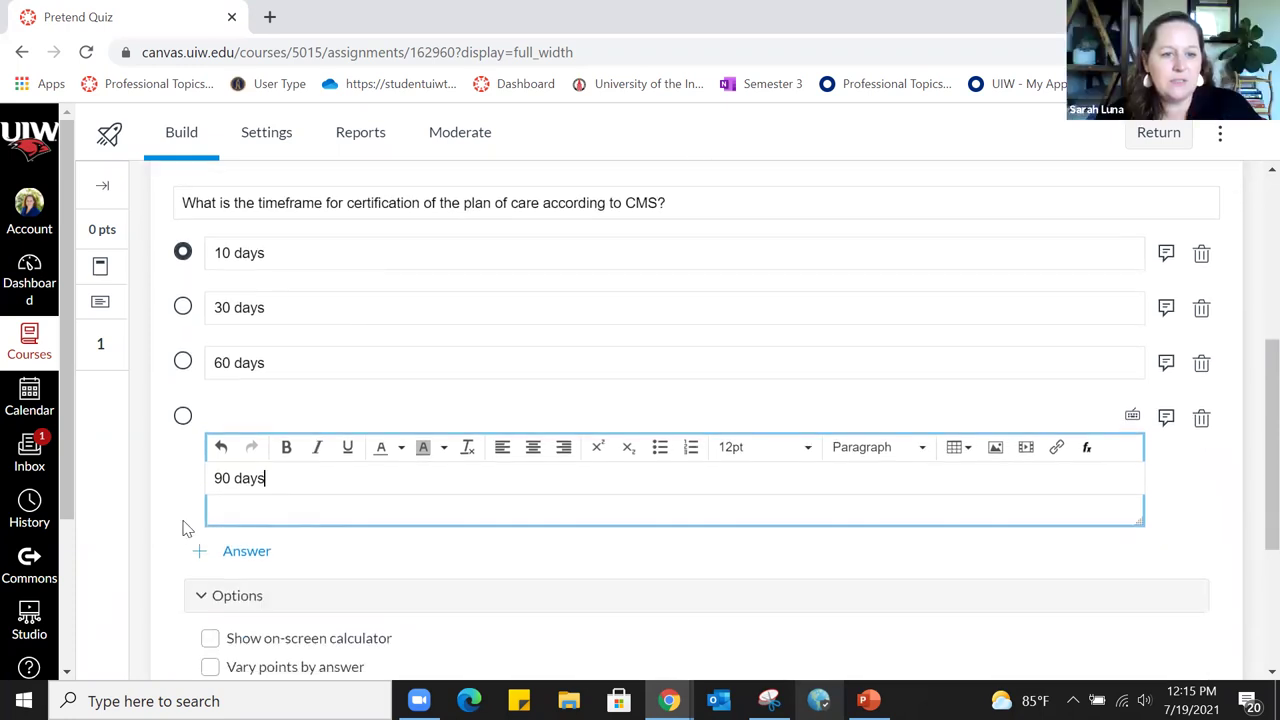
{"action": "left_click", "coordinate": [165, 508]}
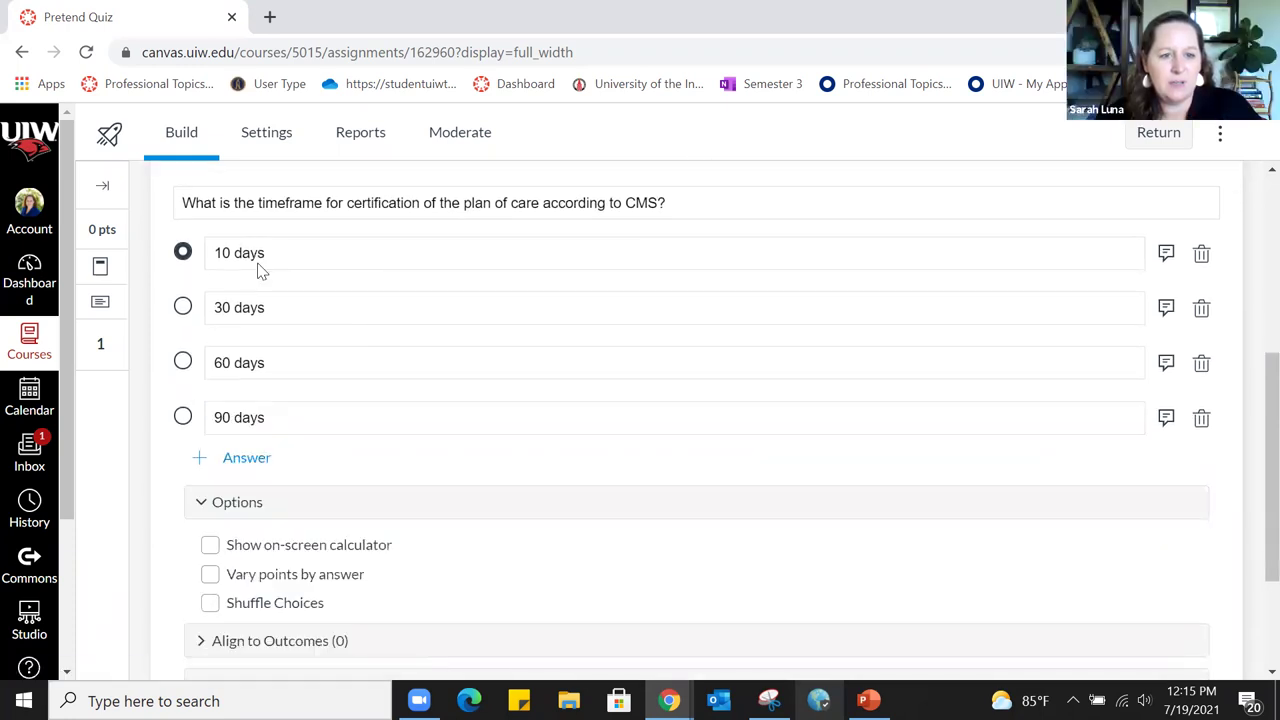
{"action": "scroll", "coordinate": [322, 343], "scroll_direction": "up", "scroll_amount": 1}
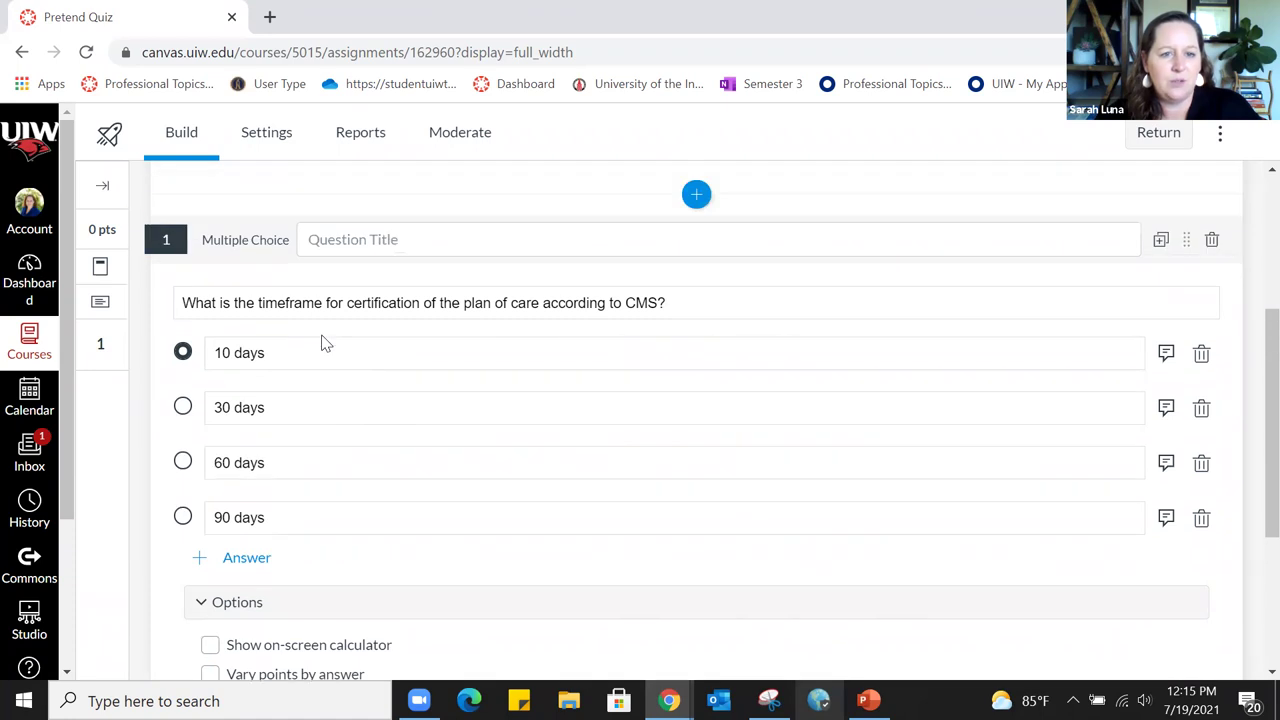
{"action": "left_click", "coordinate": [183, 408]}
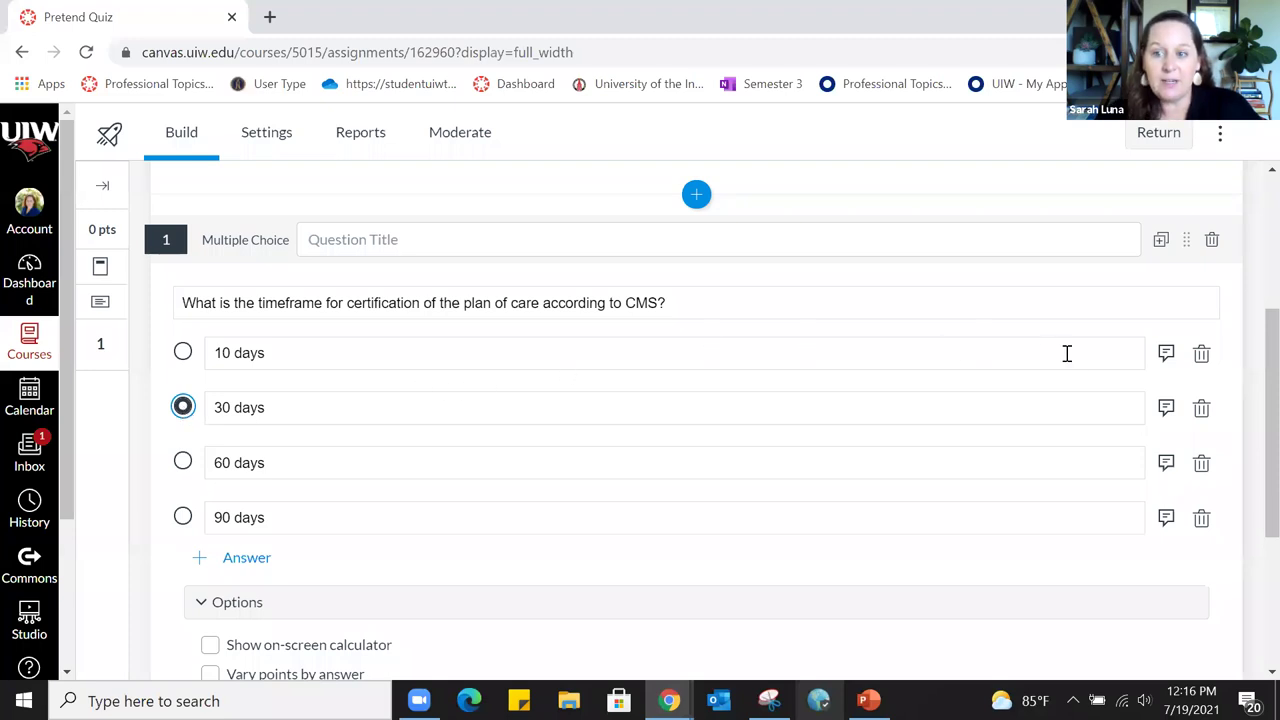
Add the answer feedback "Look back at Sandstrom text chapter 15" to the "10 days" choice
{"action": "left_click", "coordinate": [1166, 355]}
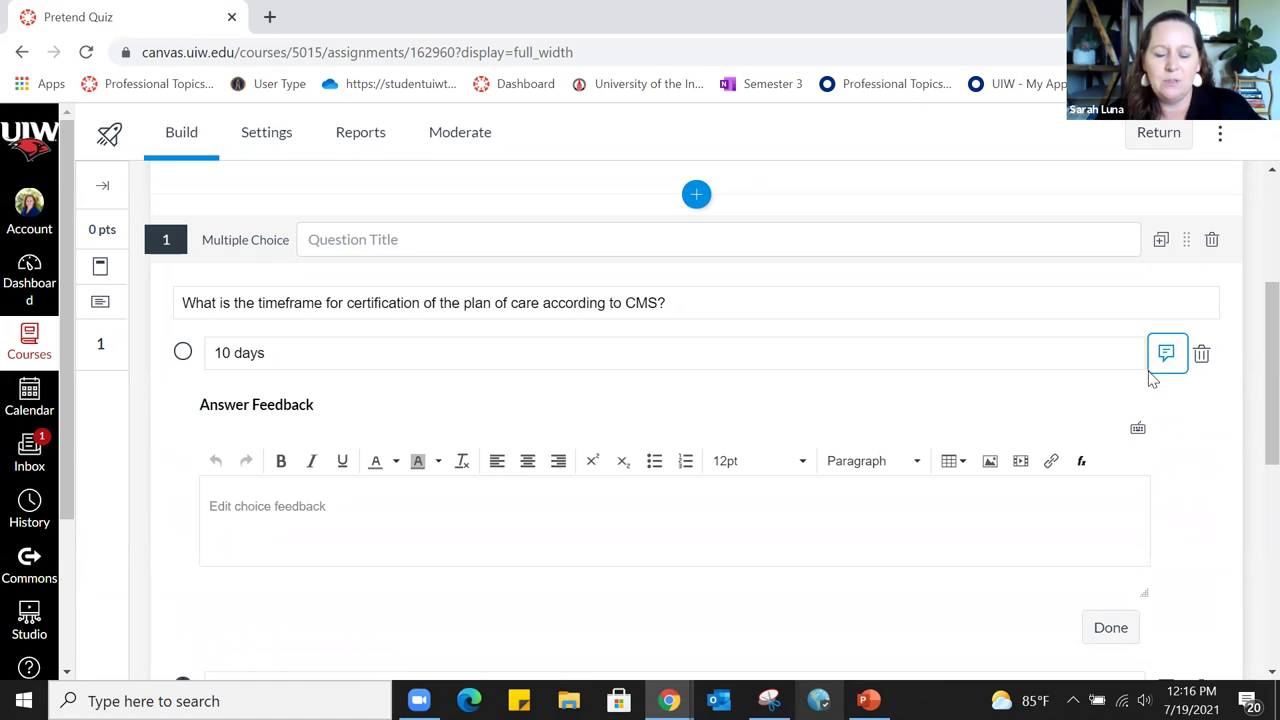
{"action": "scroll", "coordinate": [786, 374], "scroll_direction": "down", "scroll_amount": 1}
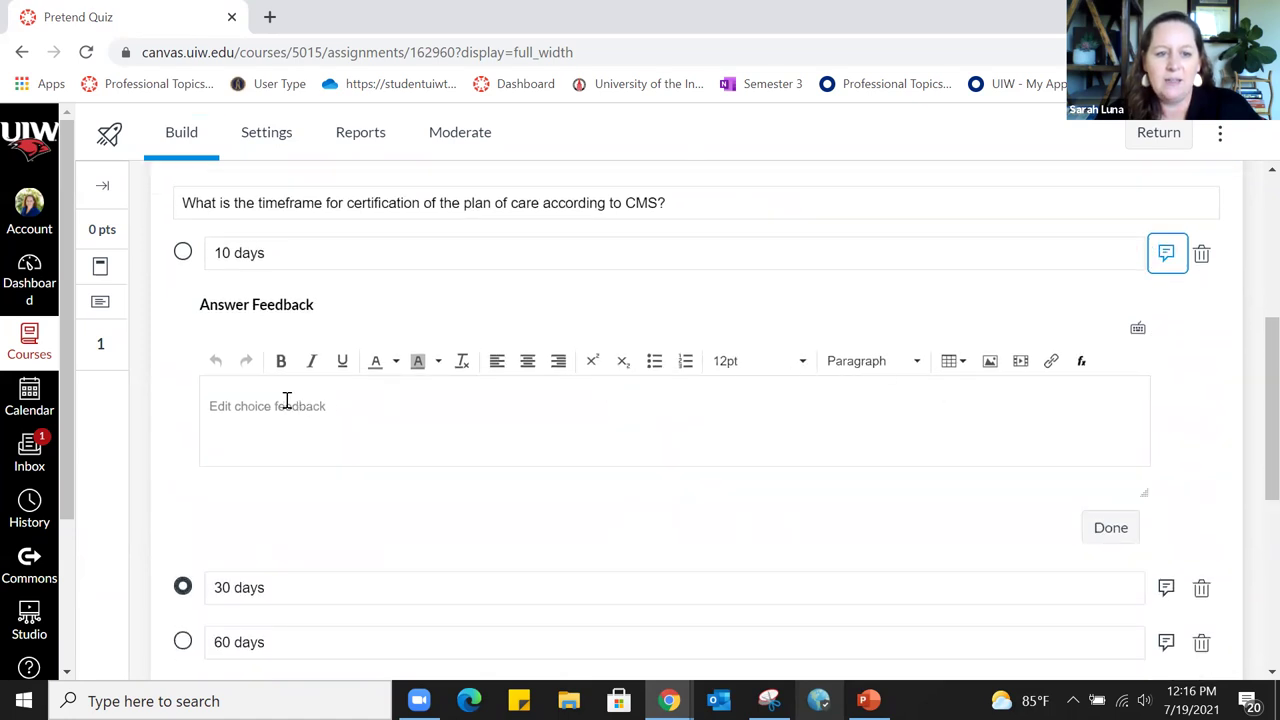
{"action": "left_click", "coordinate": [225, 400]}
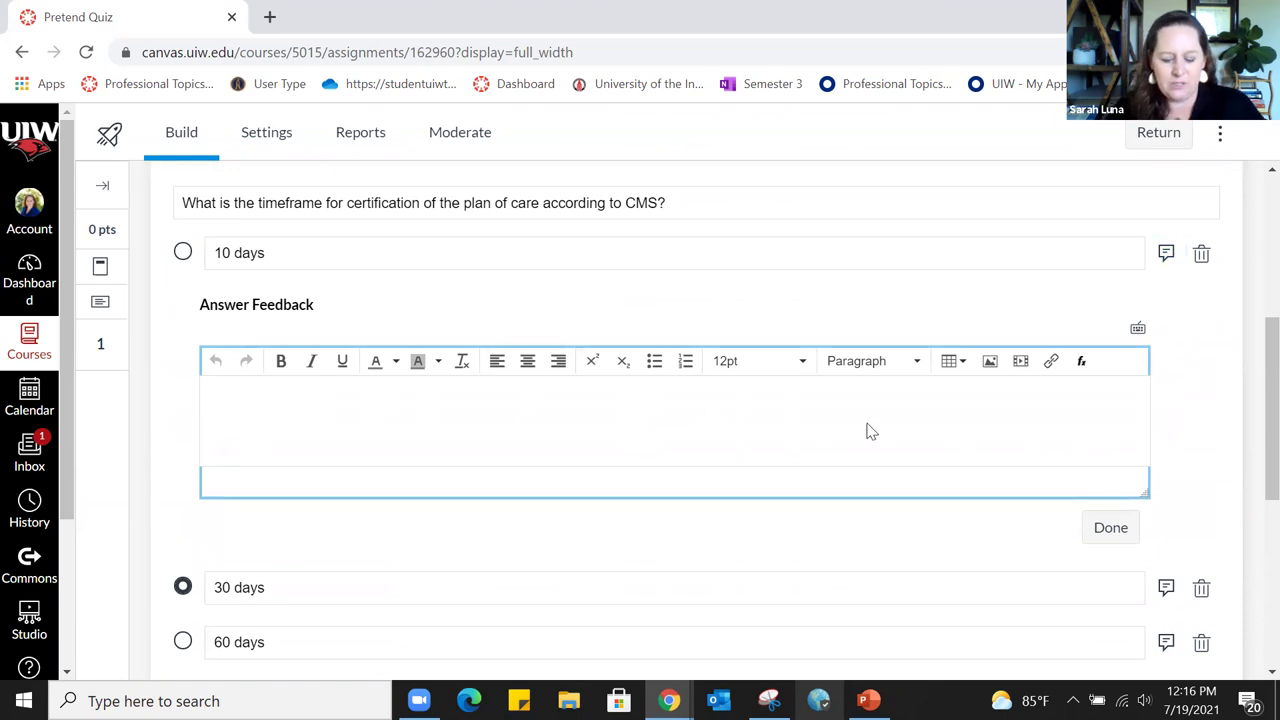
{"action": "type", "text": "Look back"}
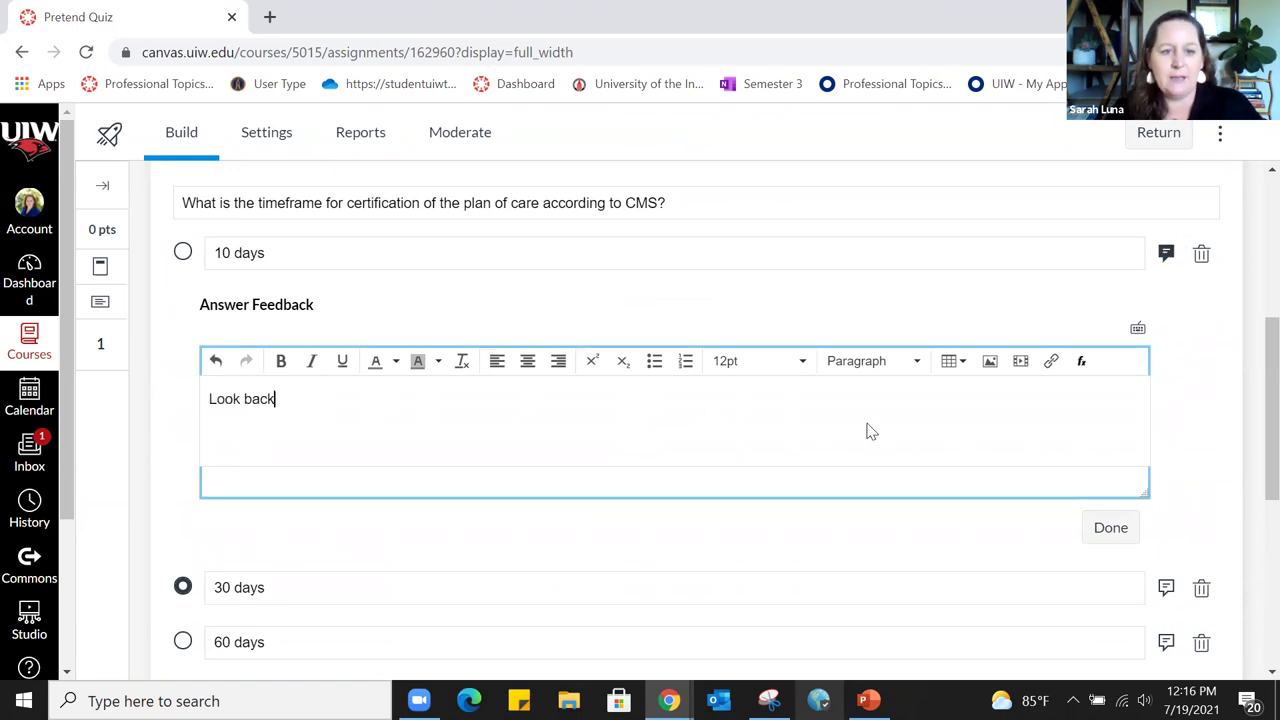
{"action": "type", "text": " at Sandst"}
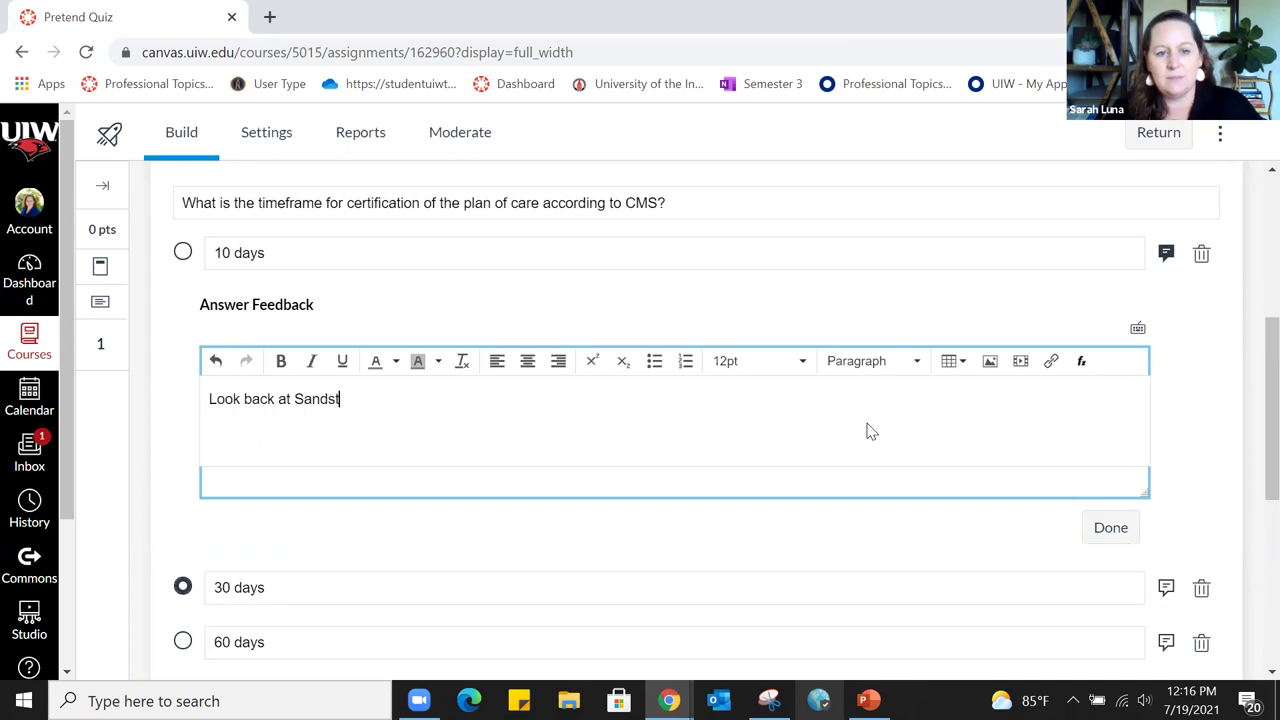
{"action": "type", "text": "rom text chapter 15"}
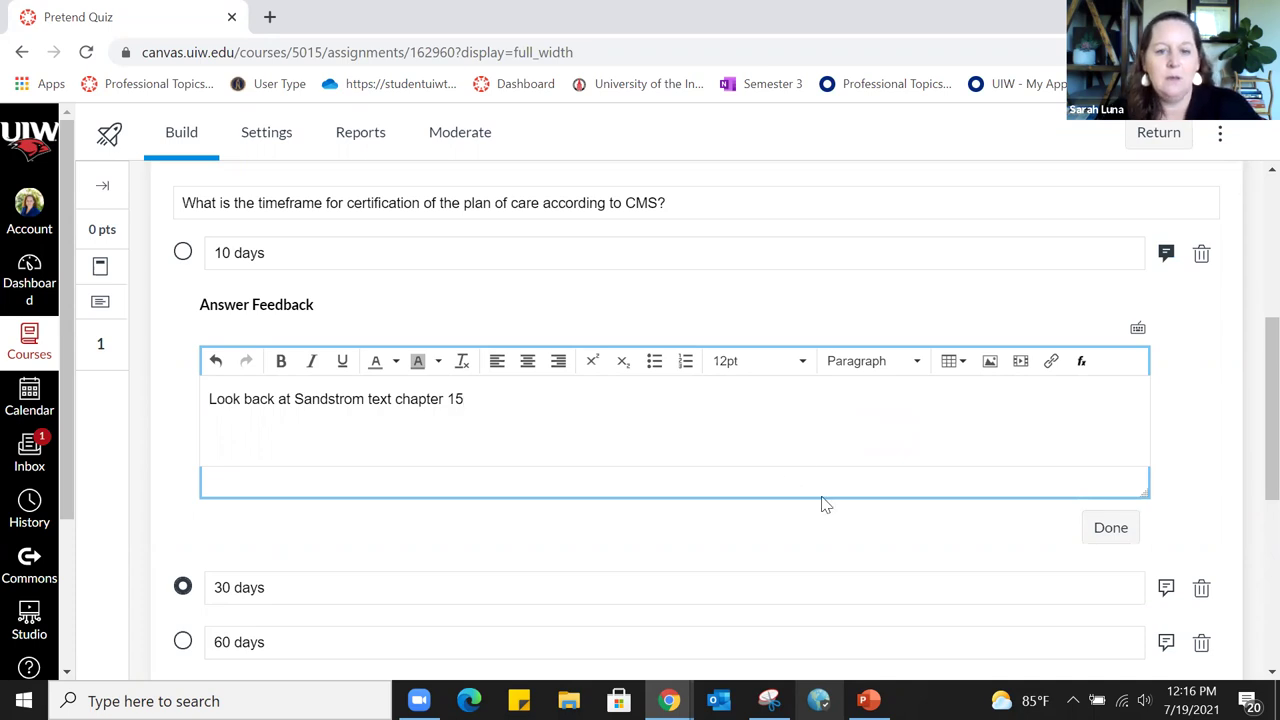
{"action": "left_click", "coordinate": [1124, 529]}
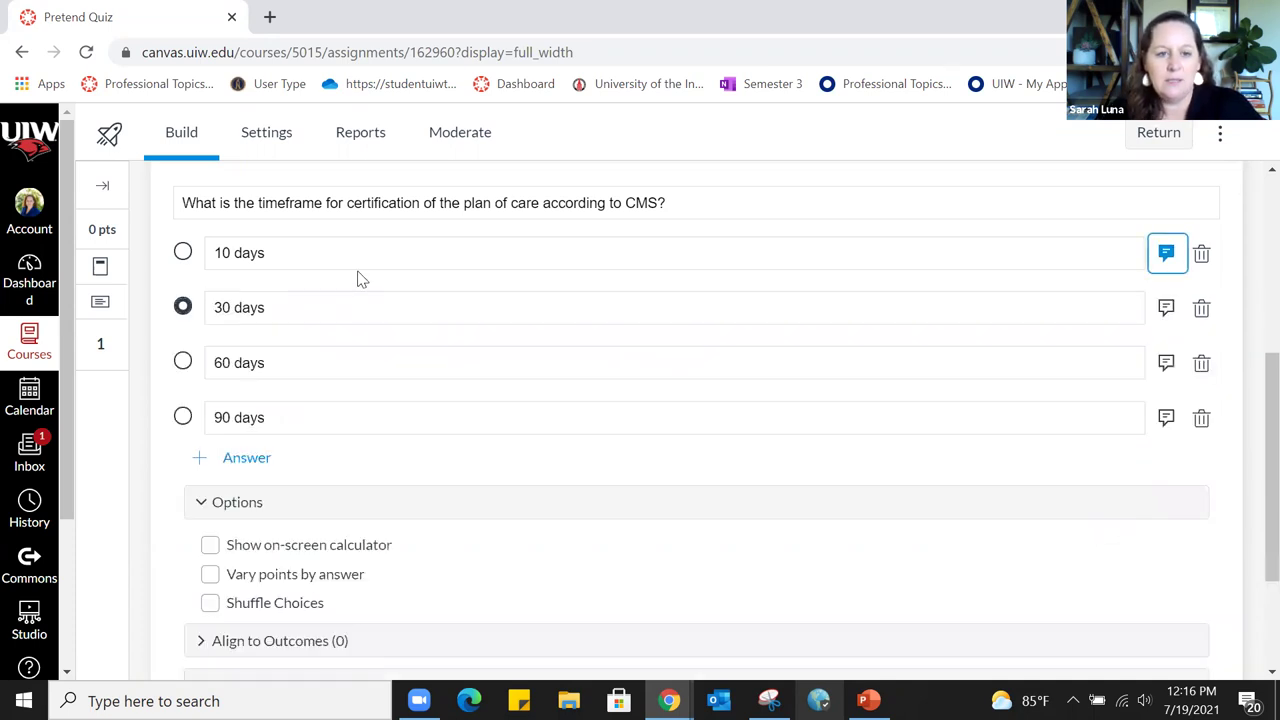
Review the question's answer choices and open the question stem in its rich text editor
{"action": "scroll", "coordinate": [884, 254], "scroll_direction": "up", "scroll_amount": 1}
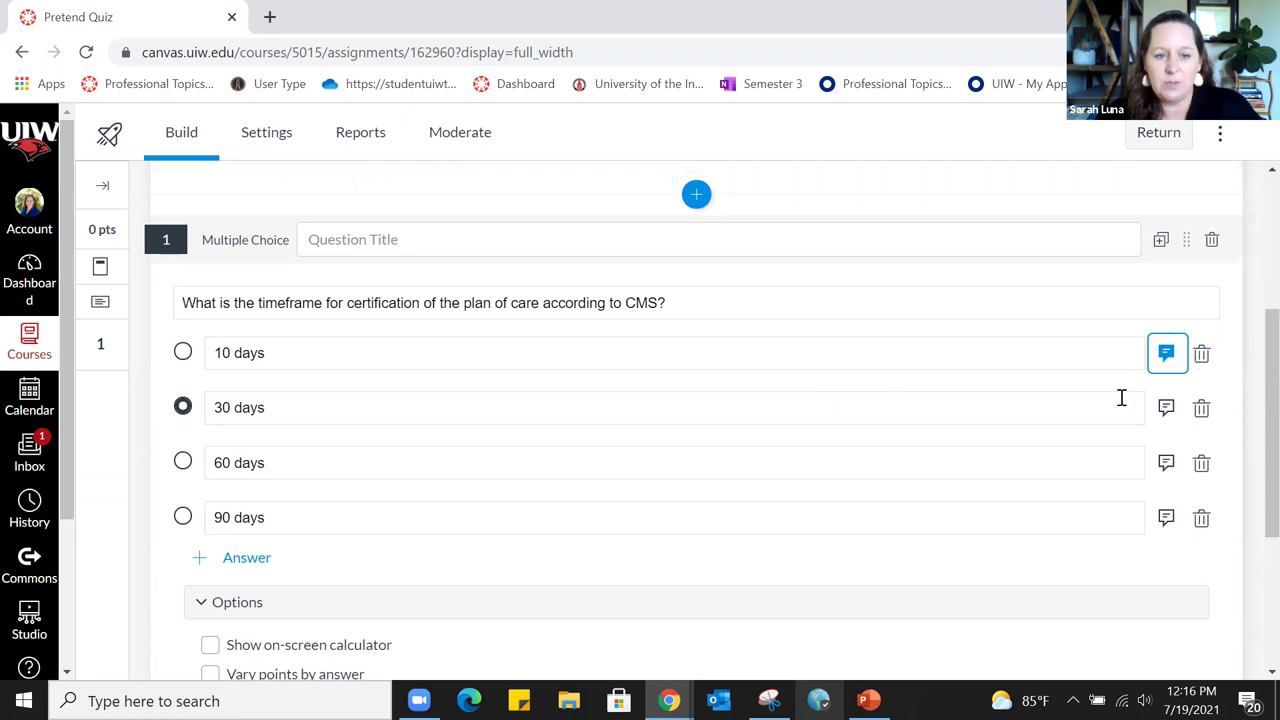
{"action": "scroll", "coordinate": [306, 520], "scroll_direction": "down", "scroll_amount": 2}
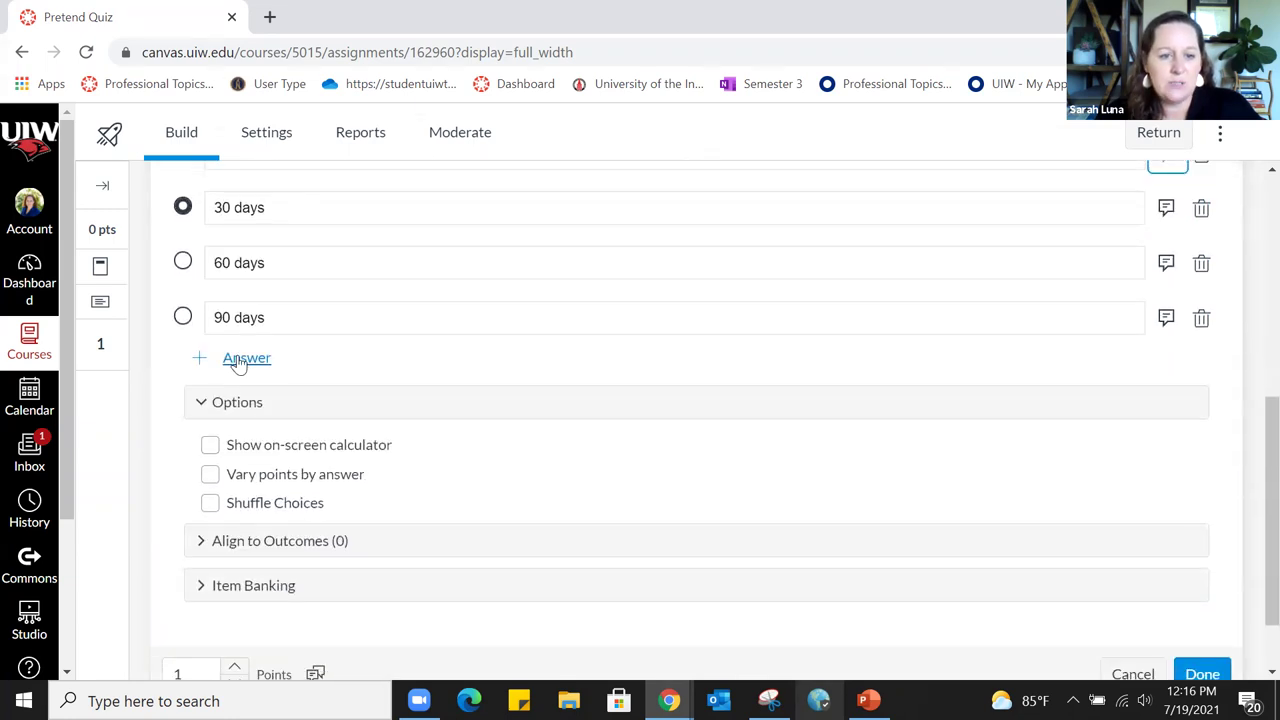
{"action": "scroll", "coordinate": [225, 370], "scroll_direction": "up", "scroll_amount": 1}
{"action": "scroll", "coordinate": [225, 368], "scroll_direction": "up", "scroll_amount": 1}
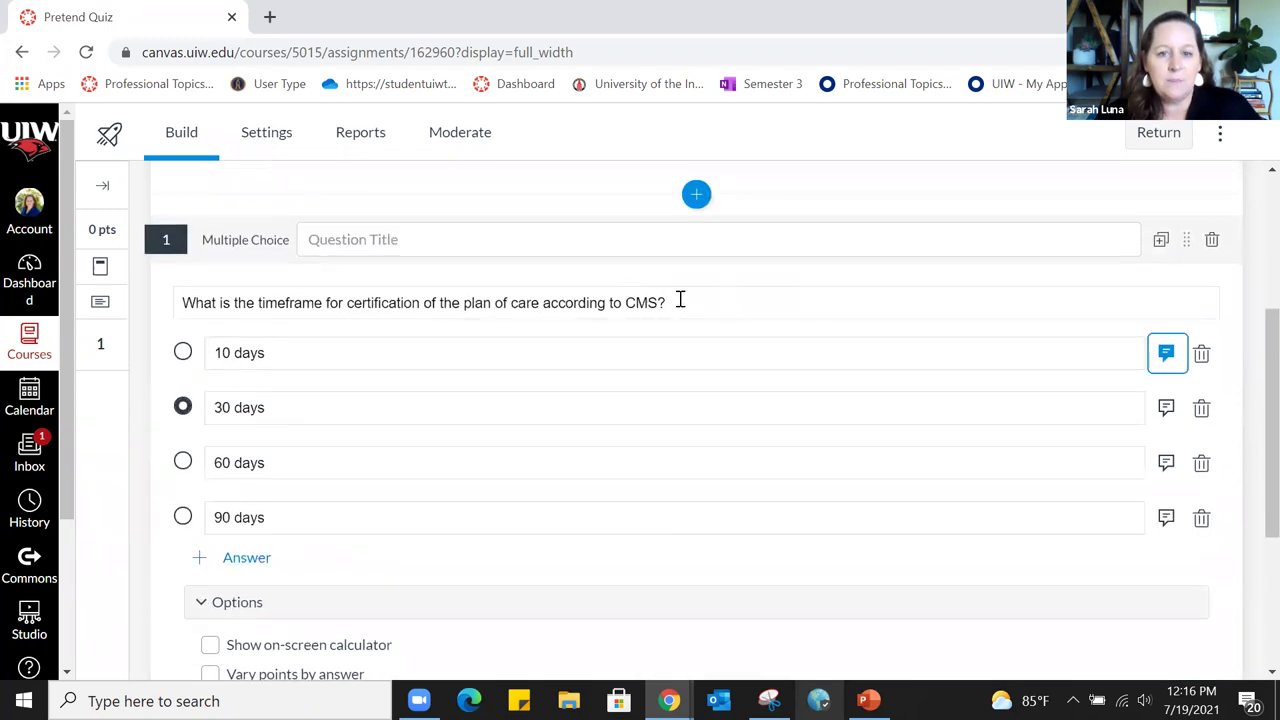
{"action": "left_click", "coordinate": [185, 302]}
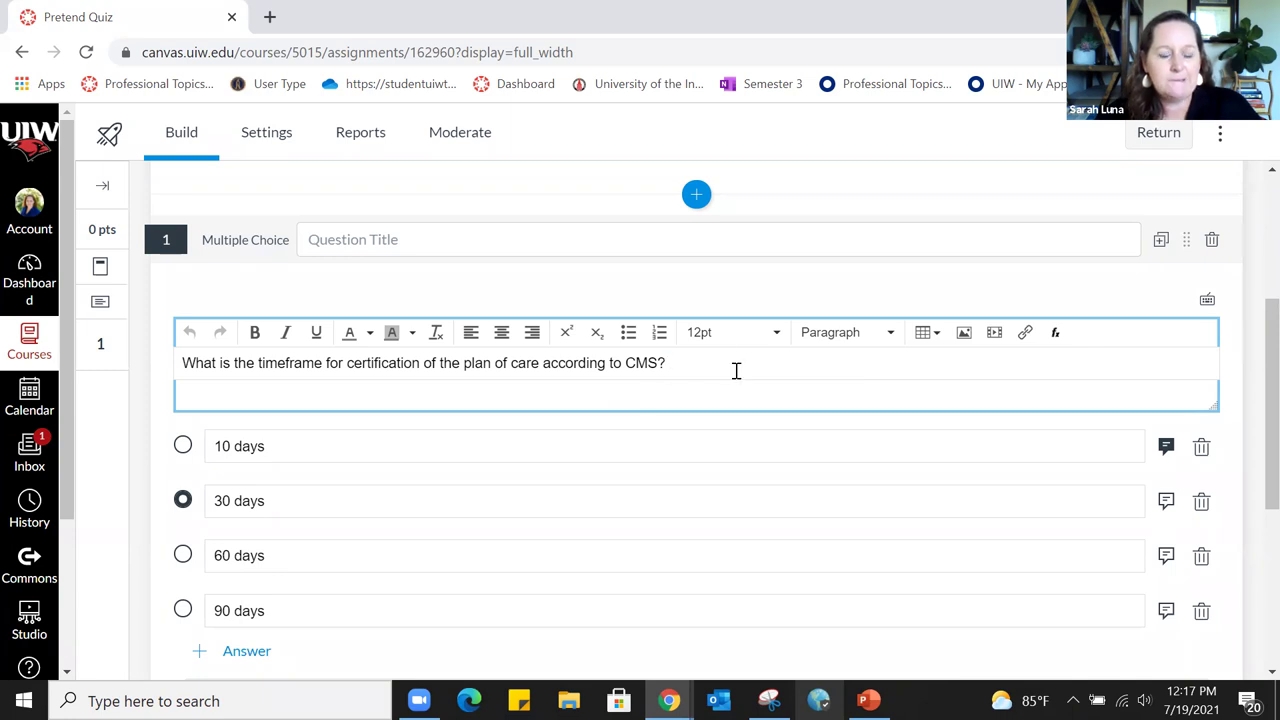
Try the Shuffle Choices option for the question and switch it back off
{"action": "scroll", "coordinate": [736, 370], "scroll_direction": "down", "scroll_amount": 3}
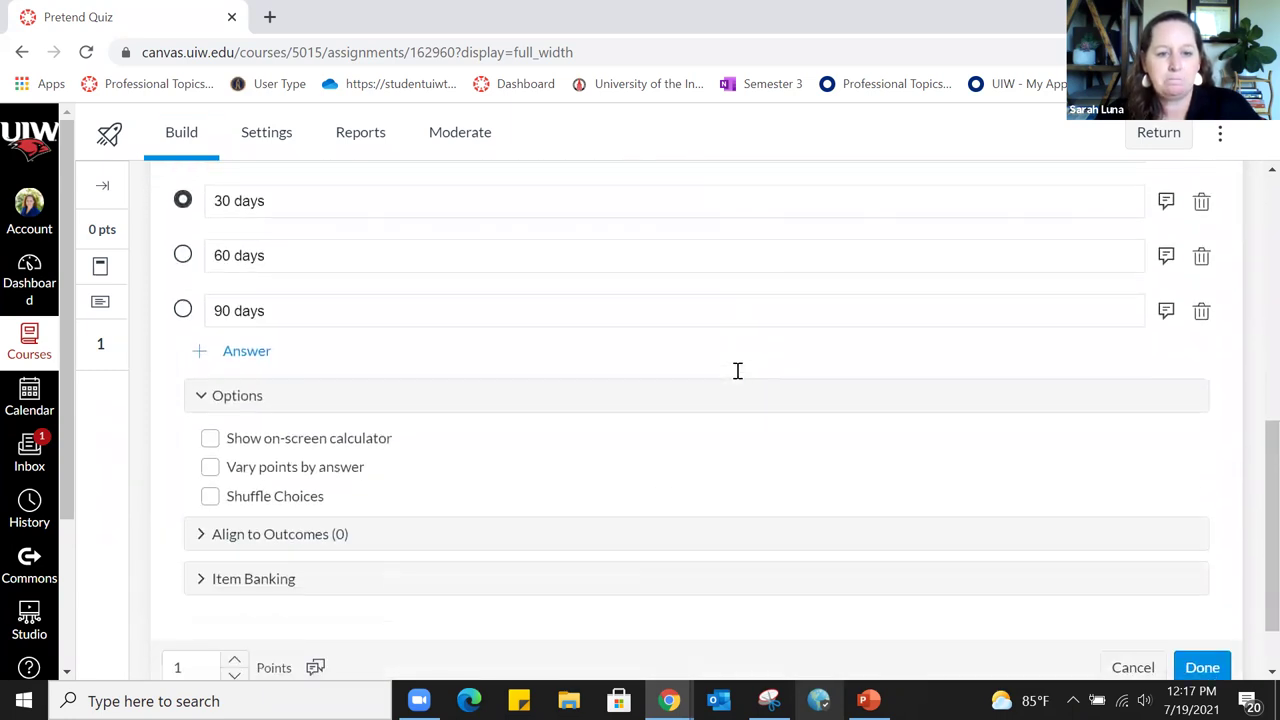
{"action": "scroll", "coordinate": [605, 304], "scroll_direction": "down", "scroll_amount": 1}
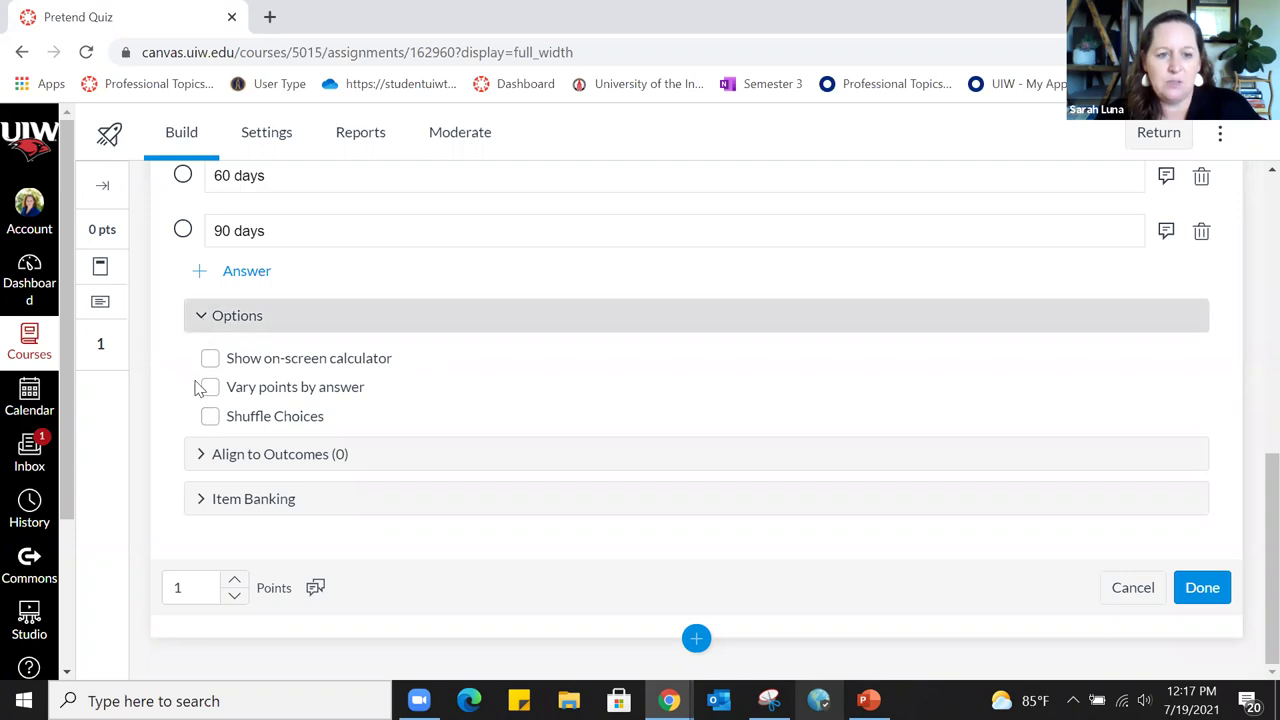
{"action": "left_click", "coordinate": [209, 418]}
{"action": "left_click", "coordinate": [211, 420]}
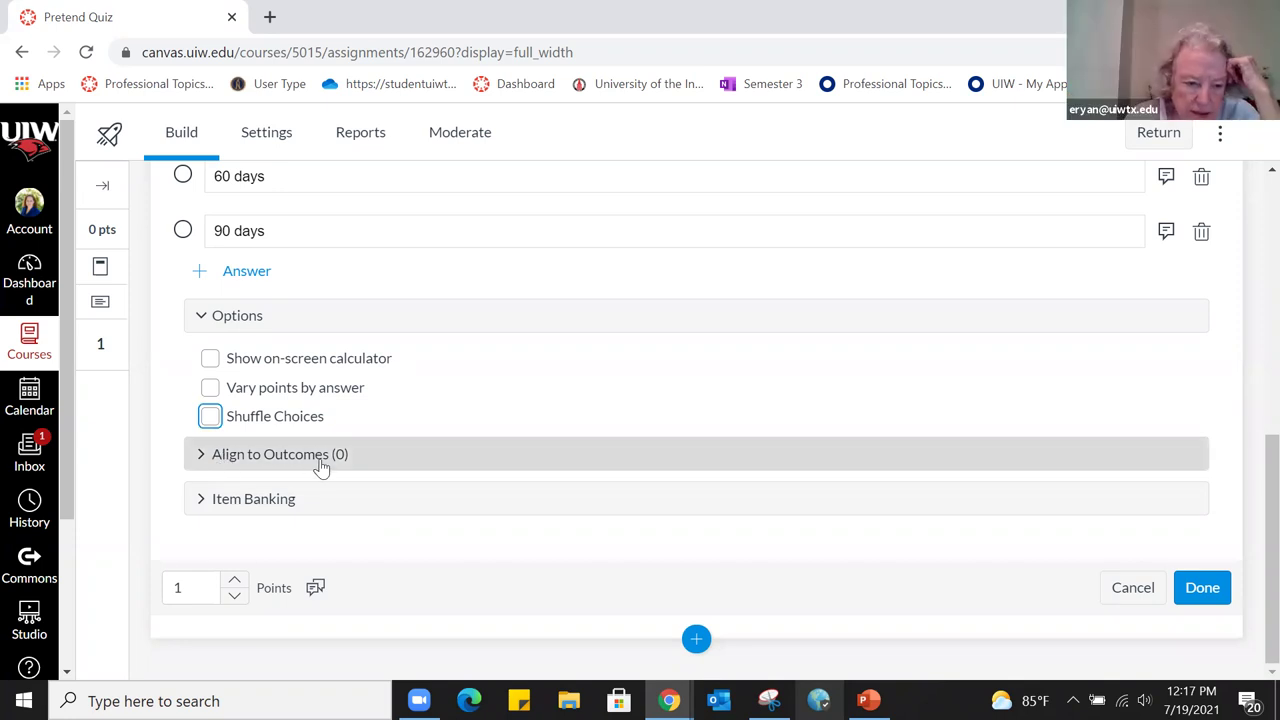
Vary the points by answer, giving "10 days" 1 point and "30 days" 2 points
{"action": "left_click", "coordinate": [210, 387]}
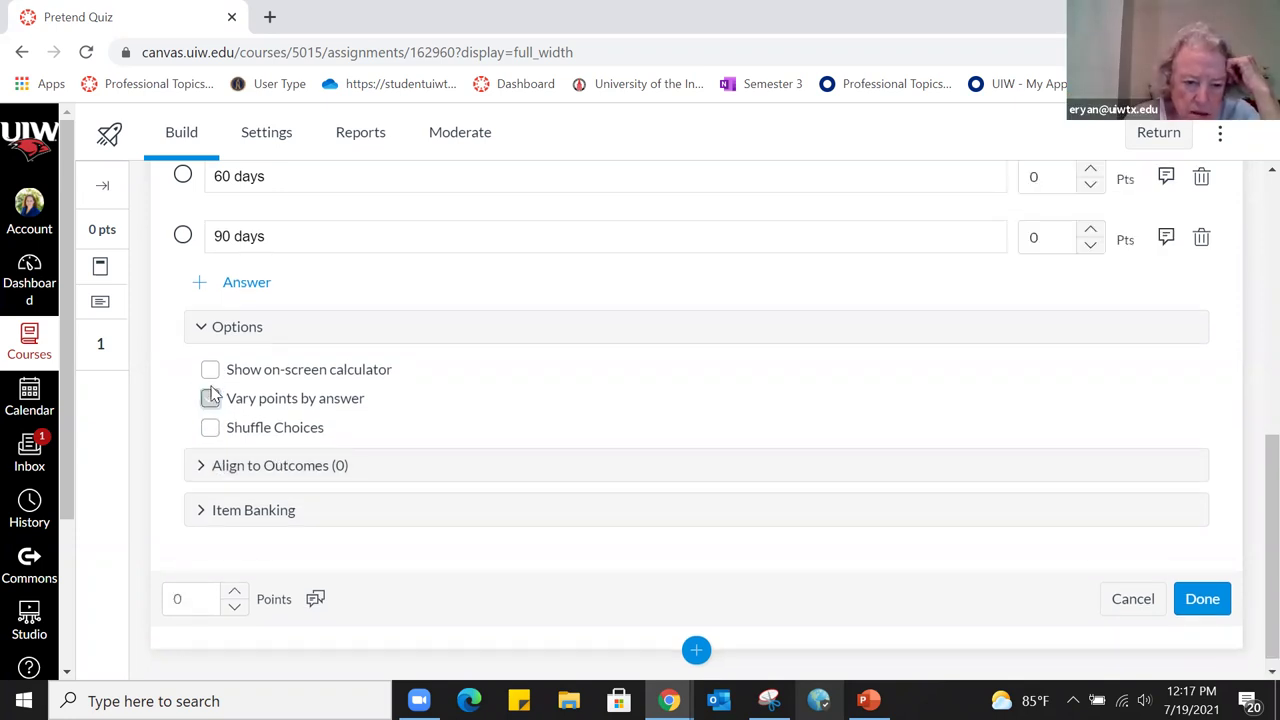
{"action": "scroll", "coordinate": [425, 449], "scroll_direction": "up", "scroll_amount": 2}
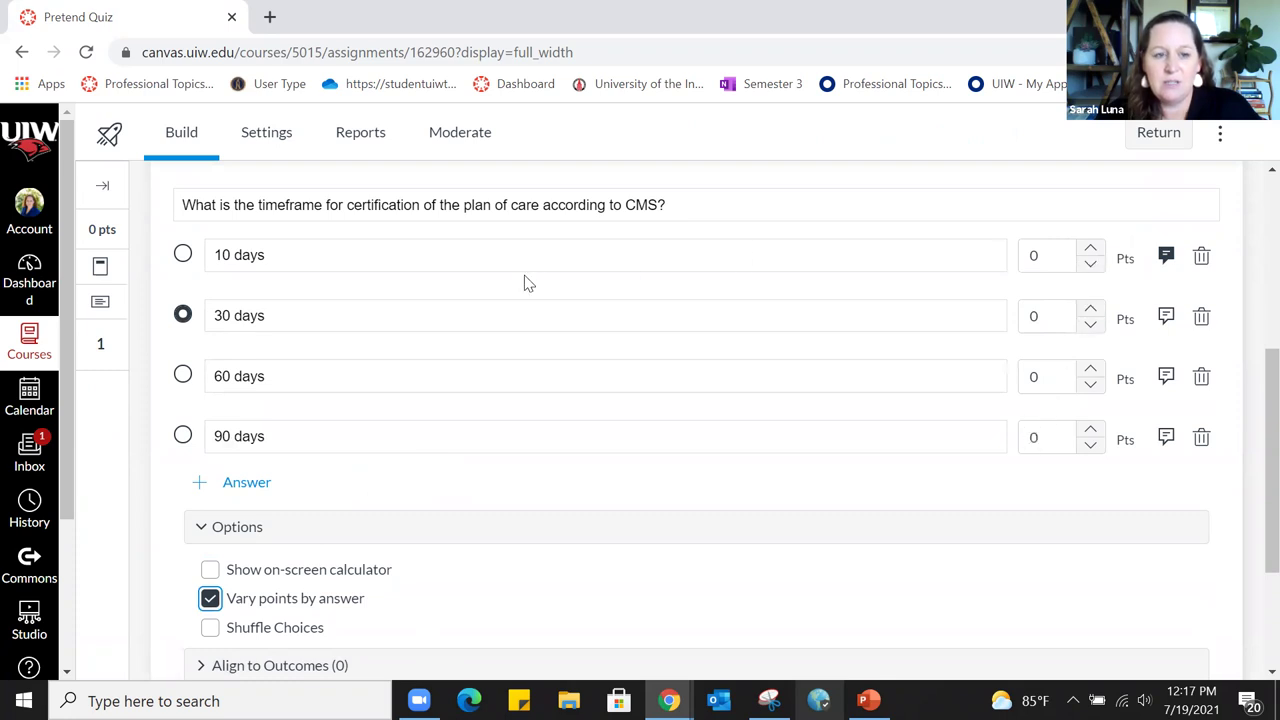
{"action": "left_click", "coordinate": [1090, 248]}
{"action": "double_click", "coordinate": [1089, 310]}
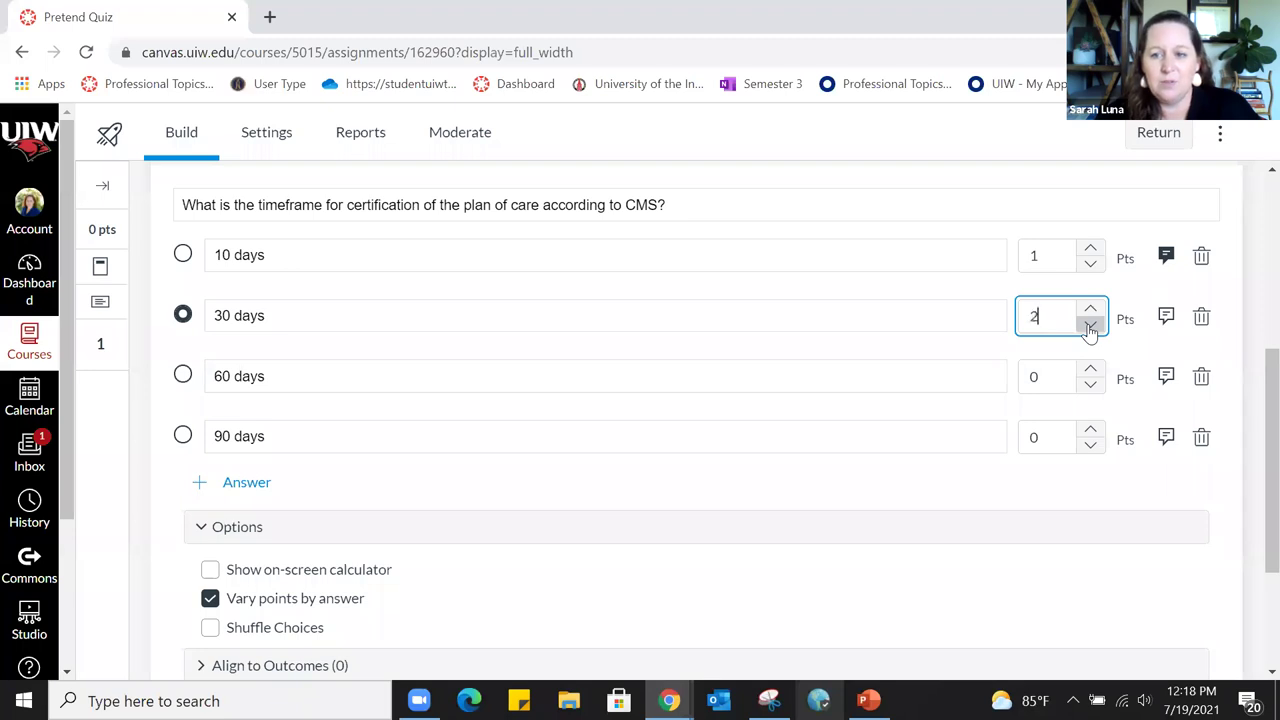
Reset the points of "10 days" and "30 days" to 0 and turn off varying points by answer
{"action": "left_click", "coordinate": [1090, 263]}
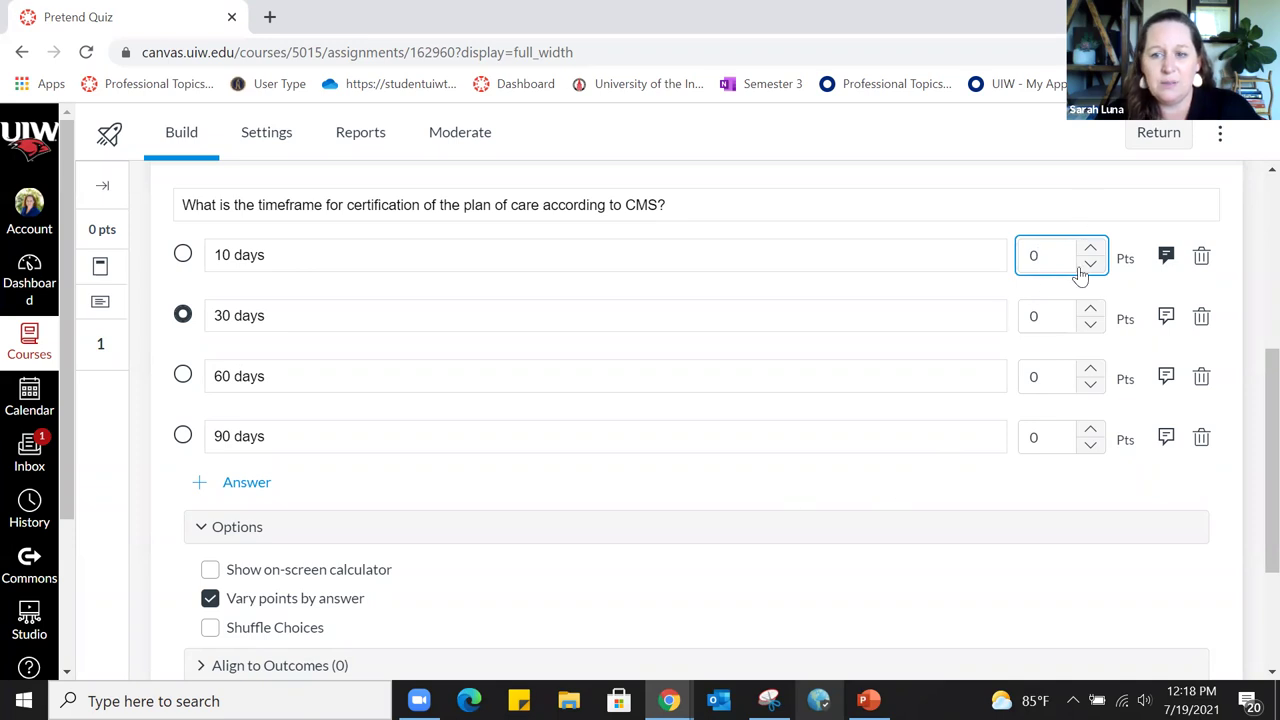
{"action": "scroll", "coordinate": [614, 533], "scroll_direction": "down", "scroll_amount": 1}
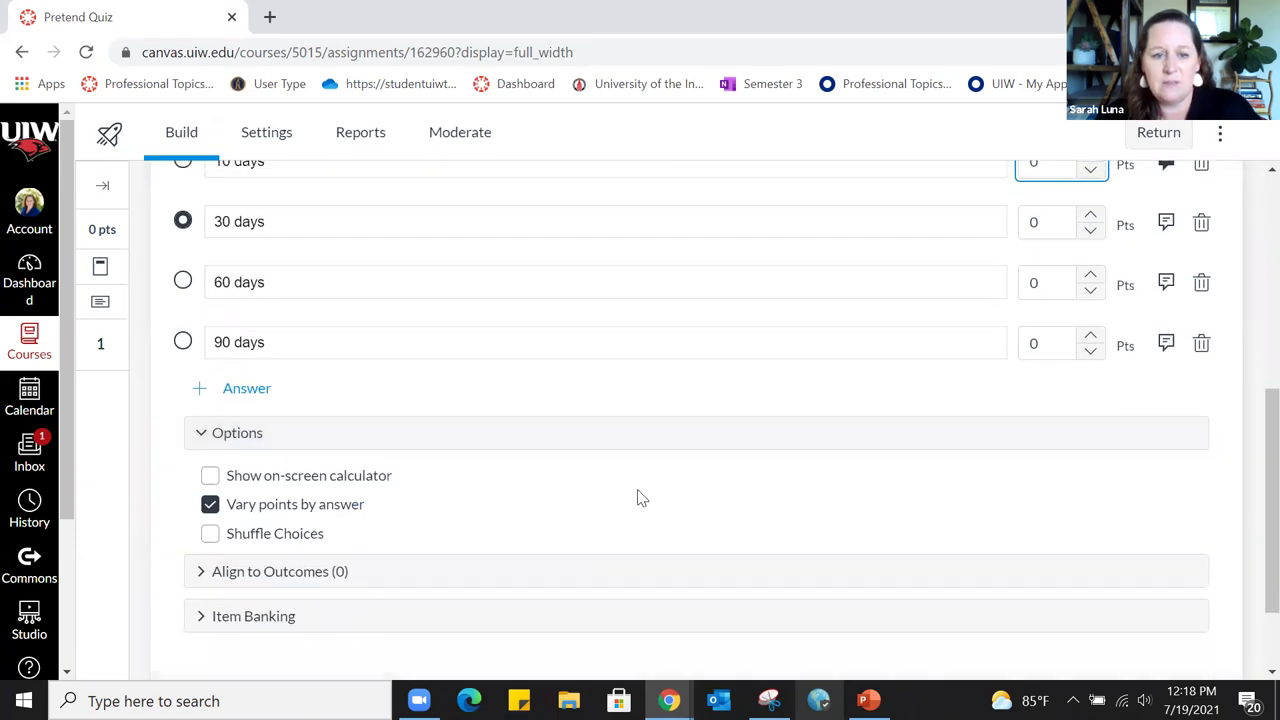
{"action": "scroll", "coordinate": [640, 497], "scroll_direction": "up", "scroll_amount": 1}
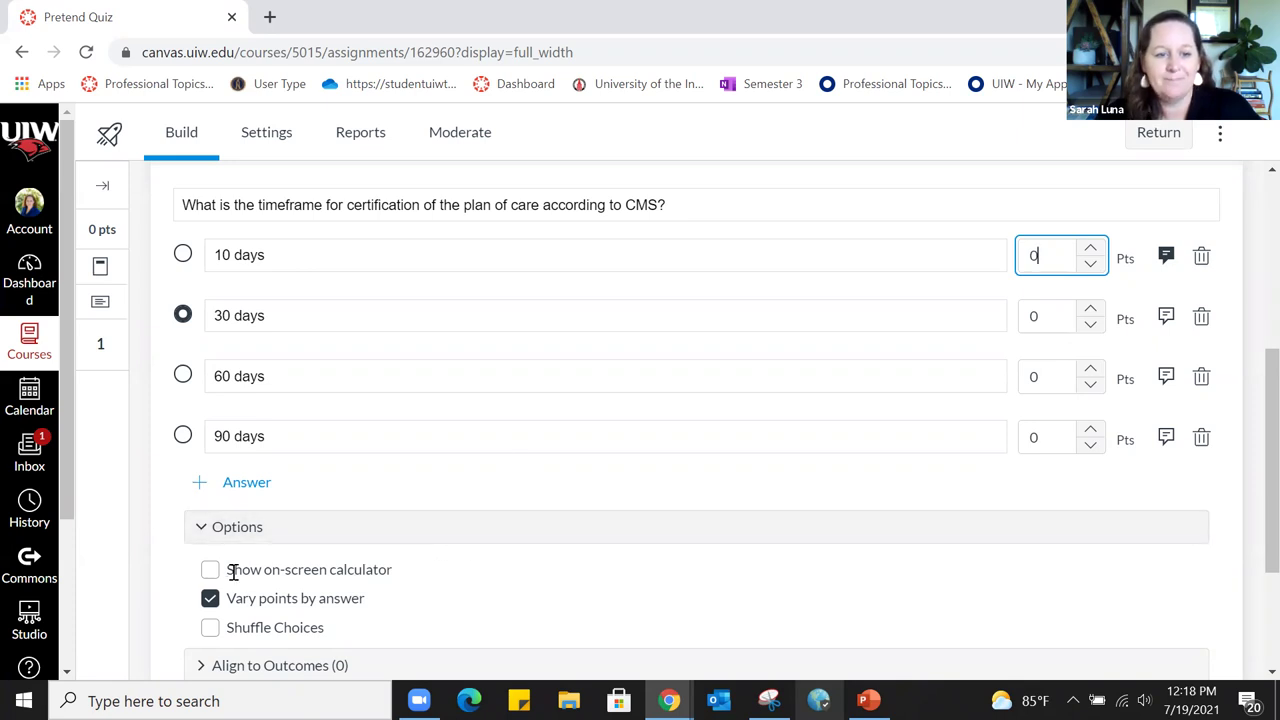
{"action": "left_click", "coordinate": [210, 598]}
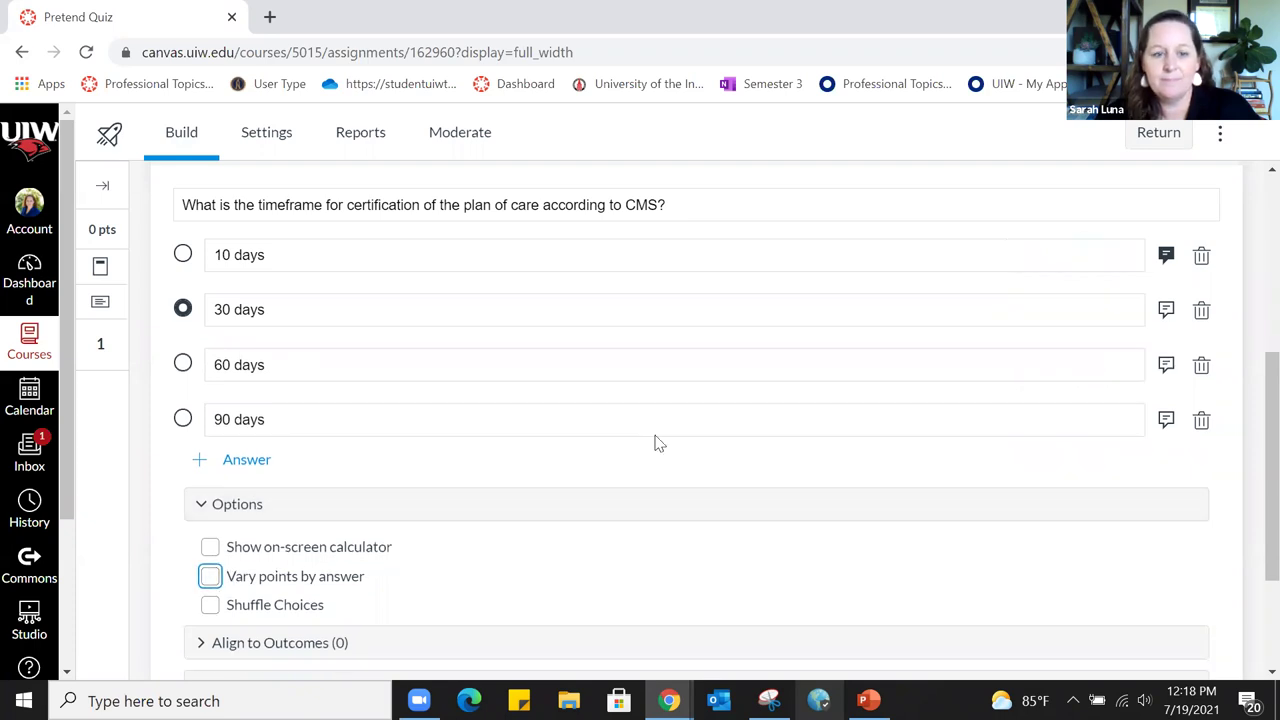
Examine the new and existing item bank options for storing the question, and close the dialog without adding it
{"action": "scroll", "coordinate": [655, 443], "scroll_direction": "down", "scroll_amount": 2}
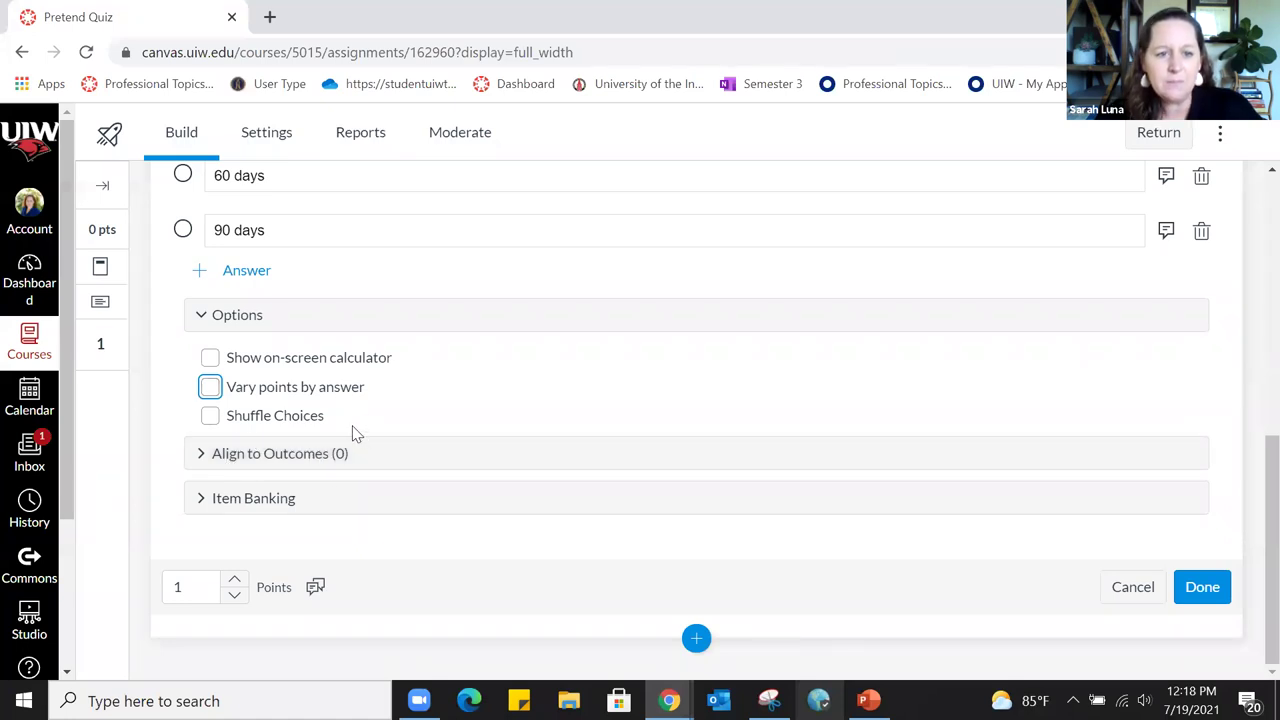
{"action": "left_click", "coordinate": [203, 503]}
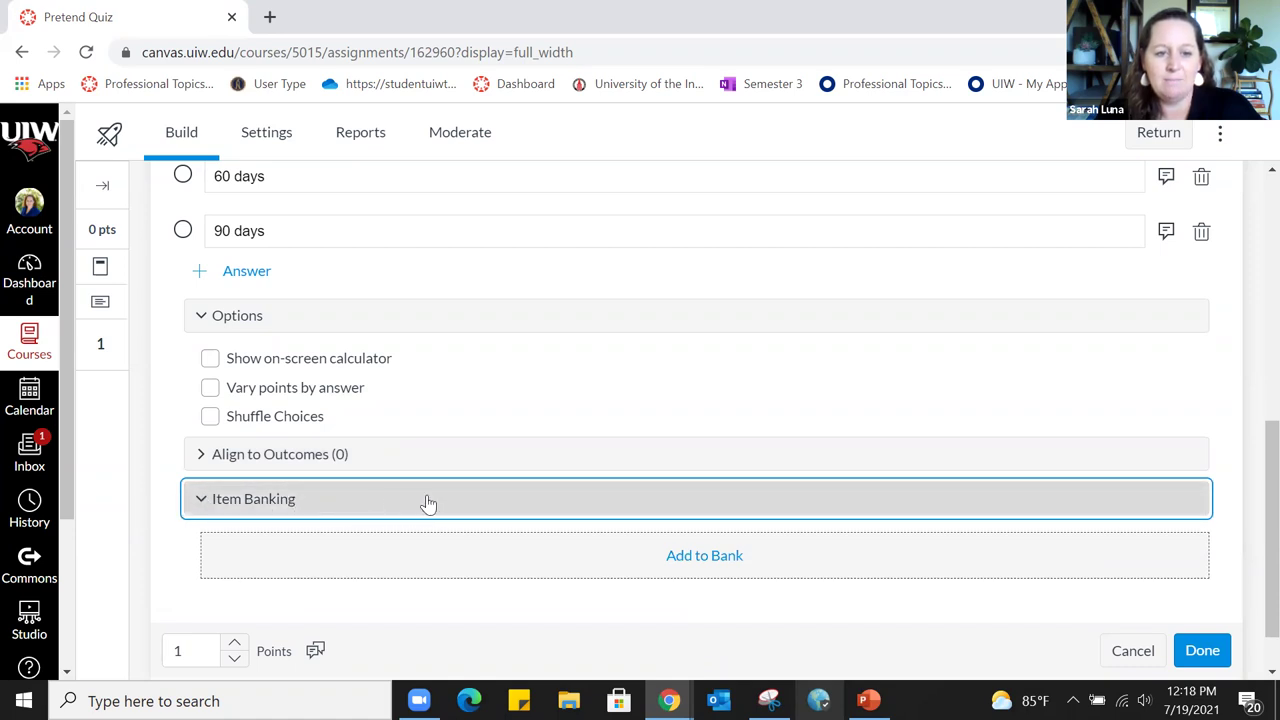
{"action": "left_click", "coordinate": [700, 556]}
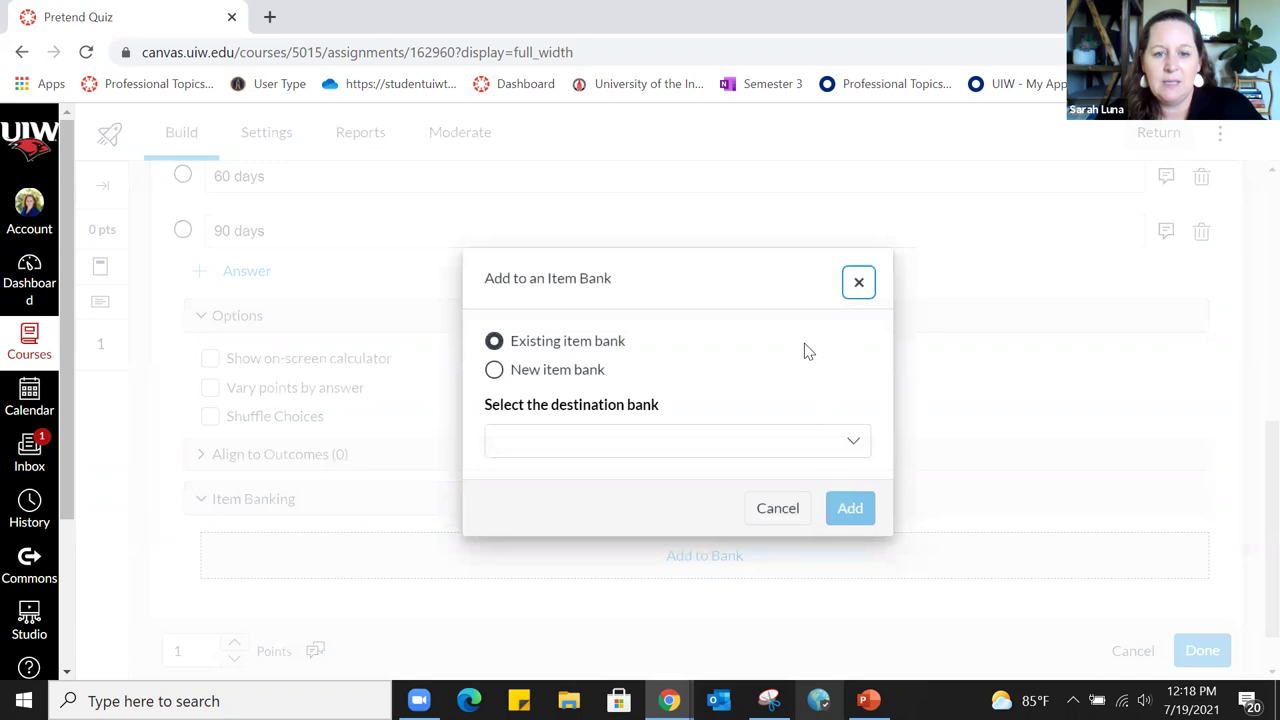
{"action": "left_click", "coordinate": [495, 372]}
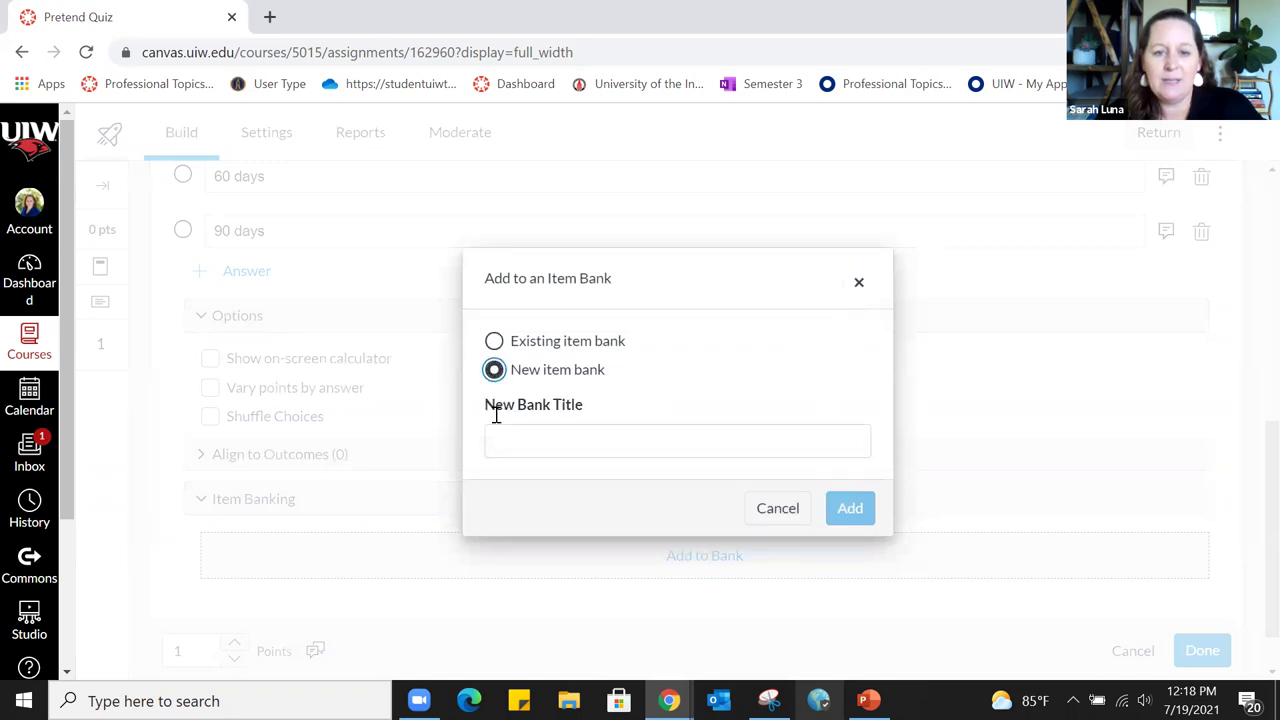
{"action": "left_click", "coordinate": [495, 343]}
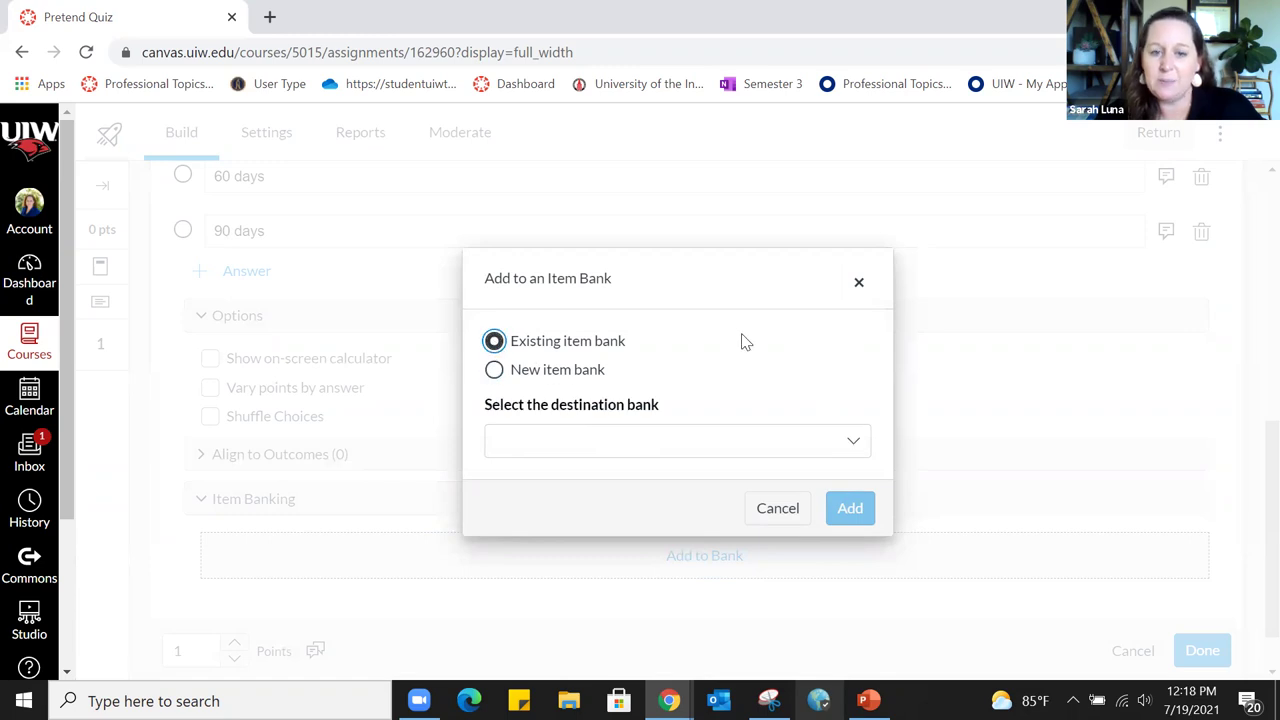
{"action": "left_click", "coordinate": [855, 447]}
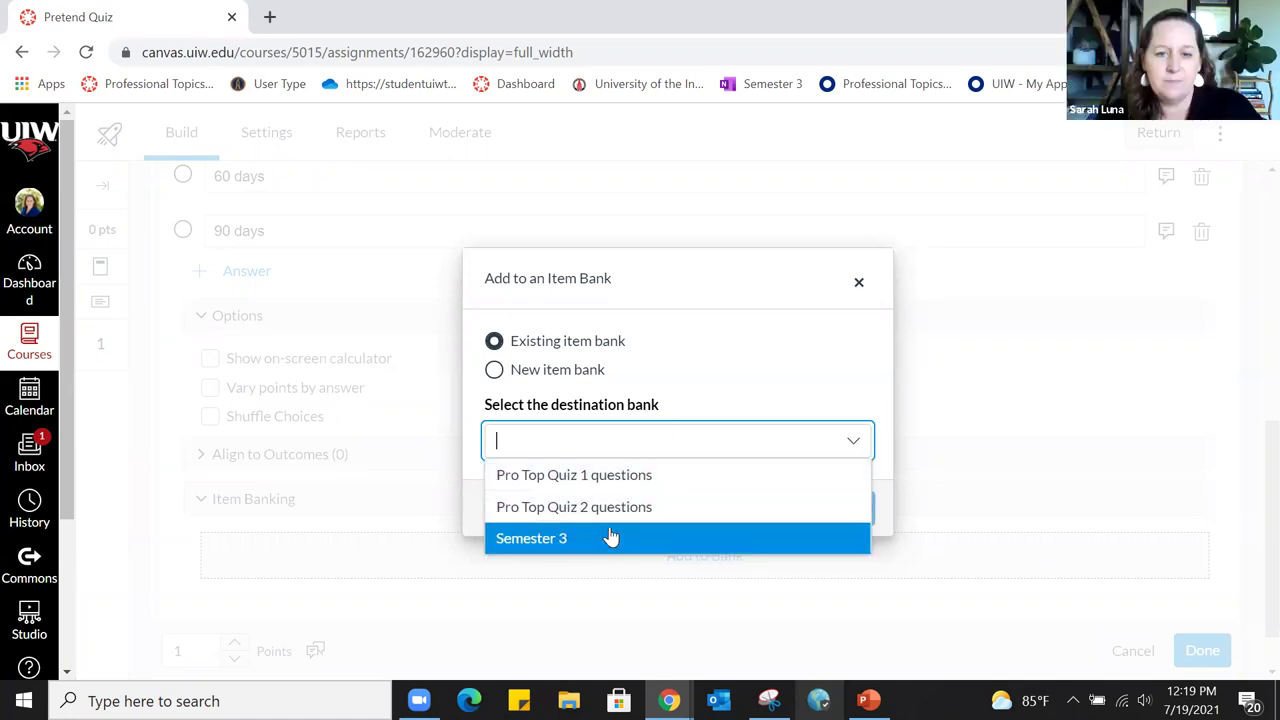
{"action": "left_click", "coordinate": [859, 285]}
{"action": "scroll", "coordinate": [597, 408], "scroll_direction": "down", "scroll_amount": 1}
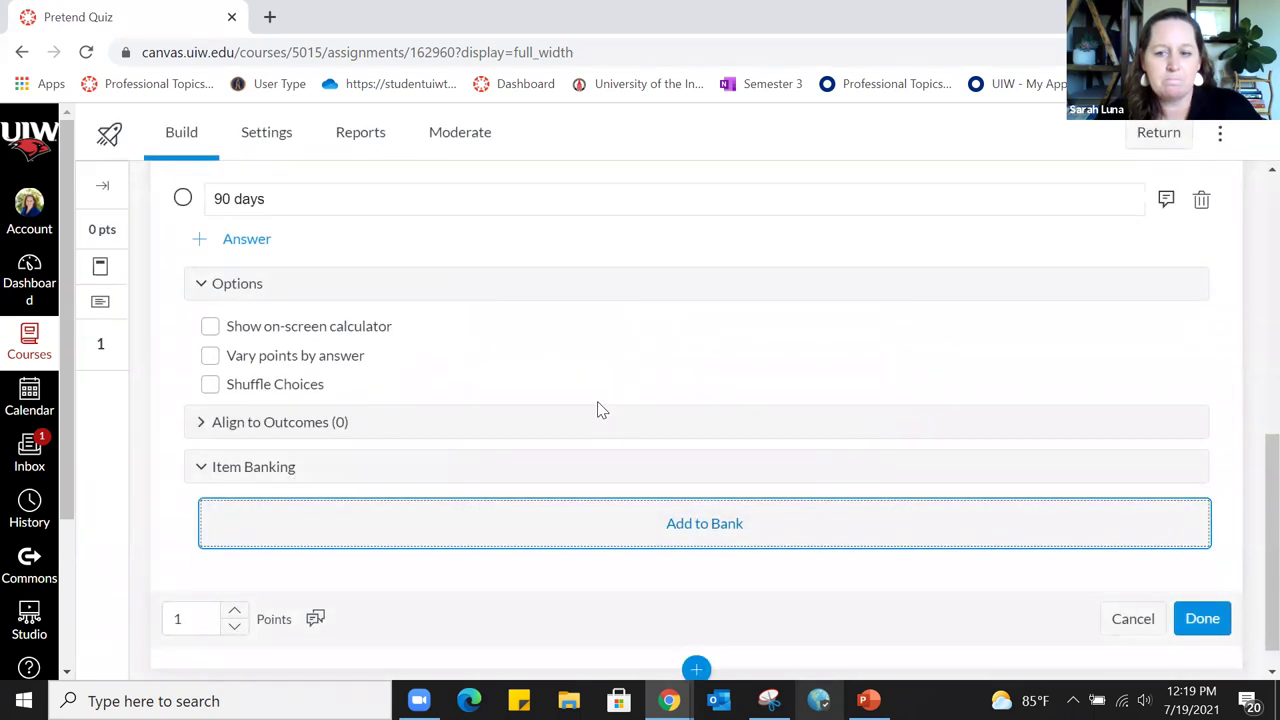
{"action": "scroll", "coordinate": [600, 410], "scroll_direction": "down", "scroll_amount": 1}
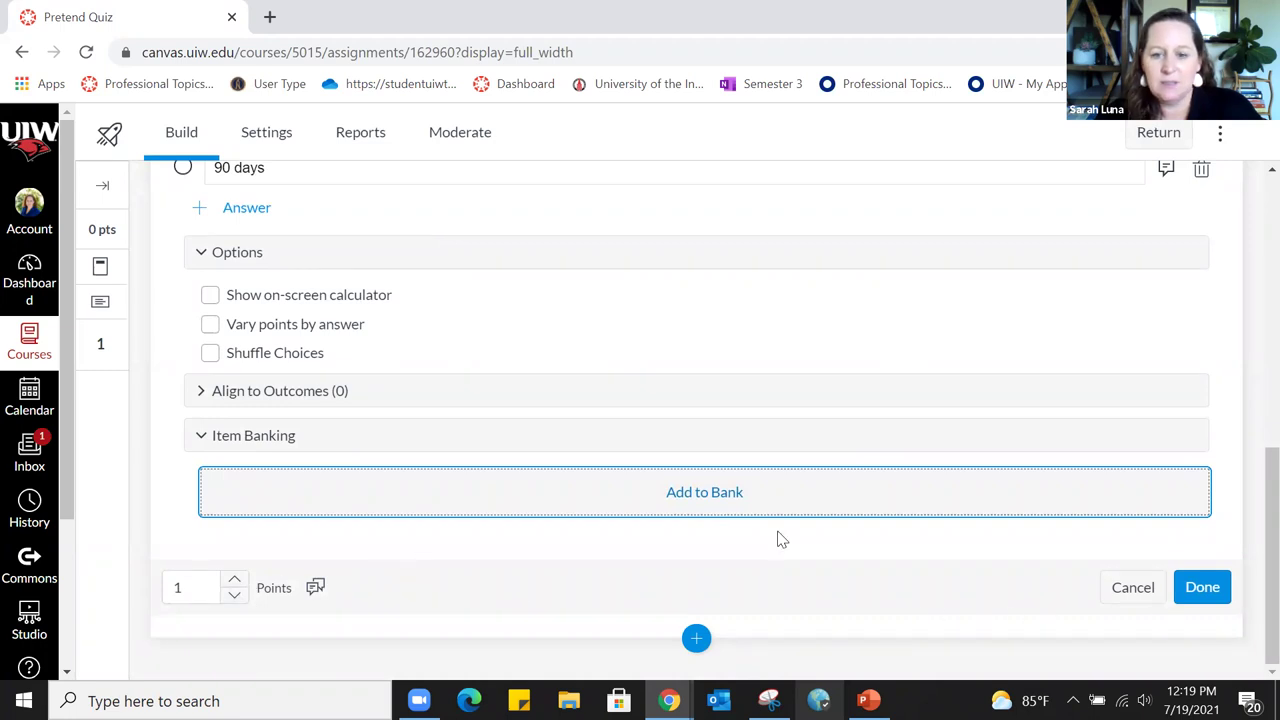
{"action": "scroll", "coordinate": [717, 451], "scroll_direction": "up", "scroll_amount": 3}
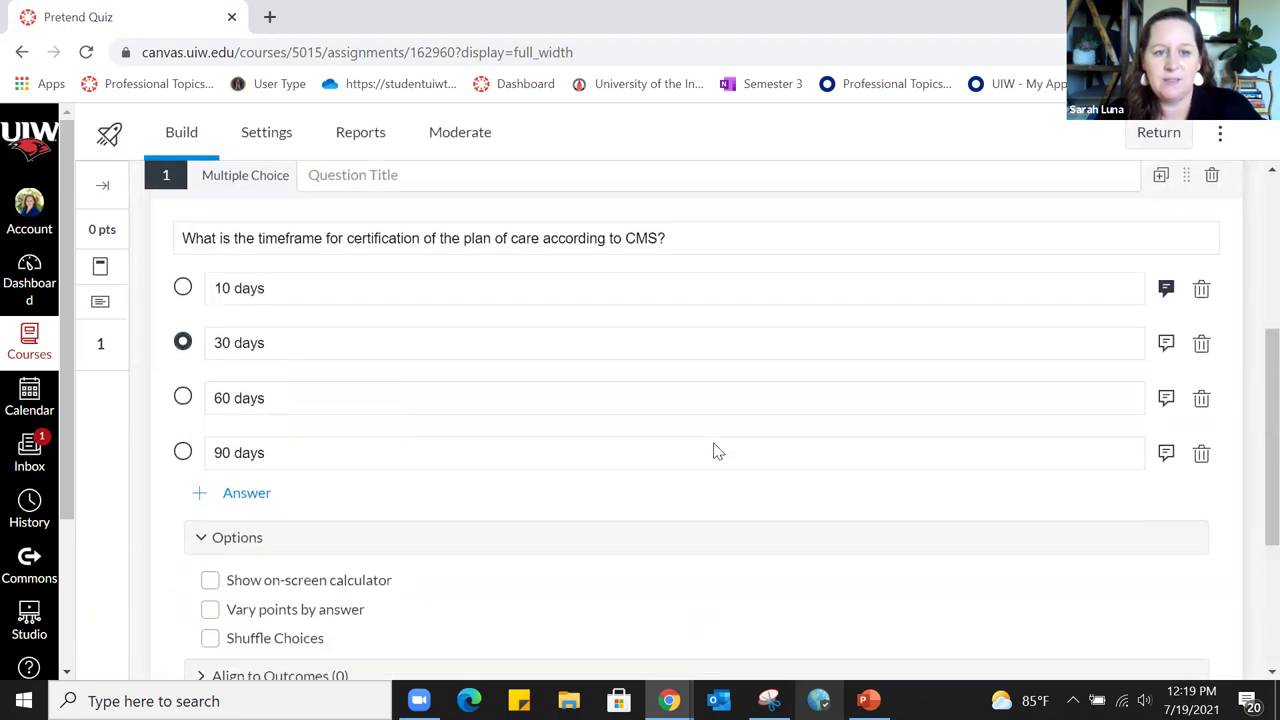
Save the plan of care certification question to the quiz
{"action": "scroll", "coordinate": [717, 451], "scroll_direction": "down", "scroll_amount": 3}
{"action": "left_click", "coordinate": [1200, 590]}
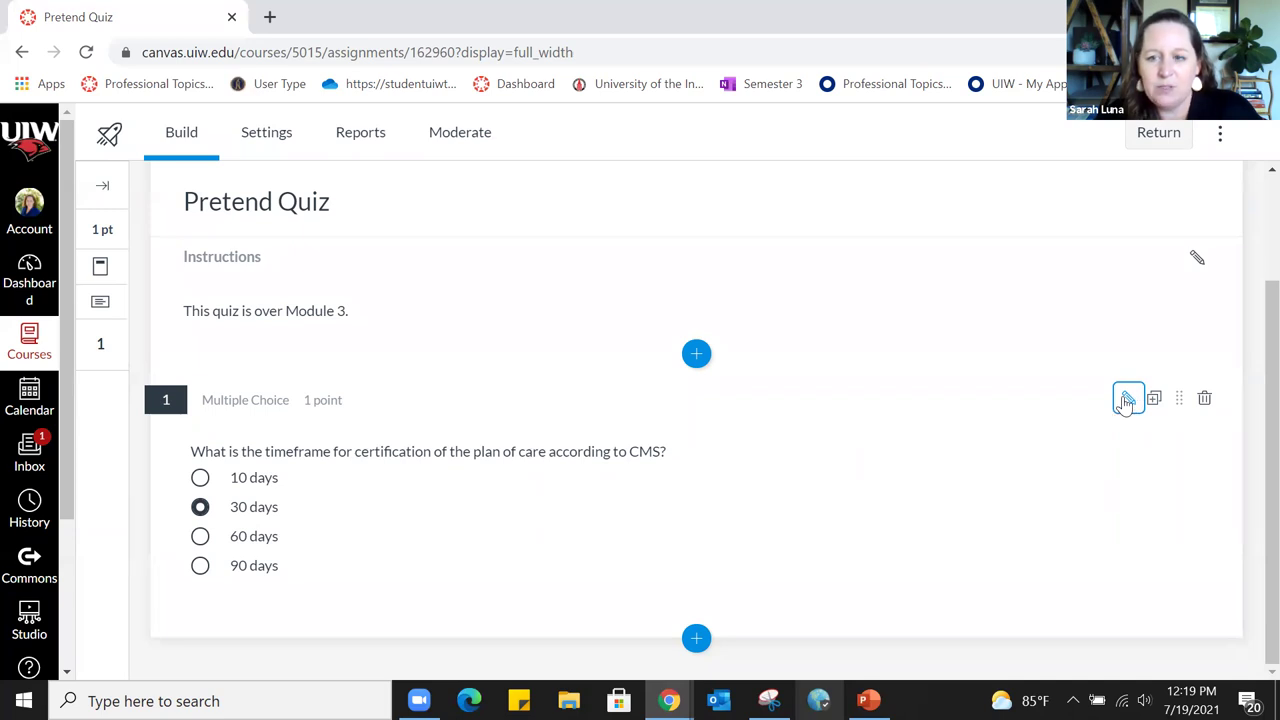
Duplicate the plan of care certification question and remove the copy from the quiz
{"action": "left_click", "coordinate": [1154, 399]}
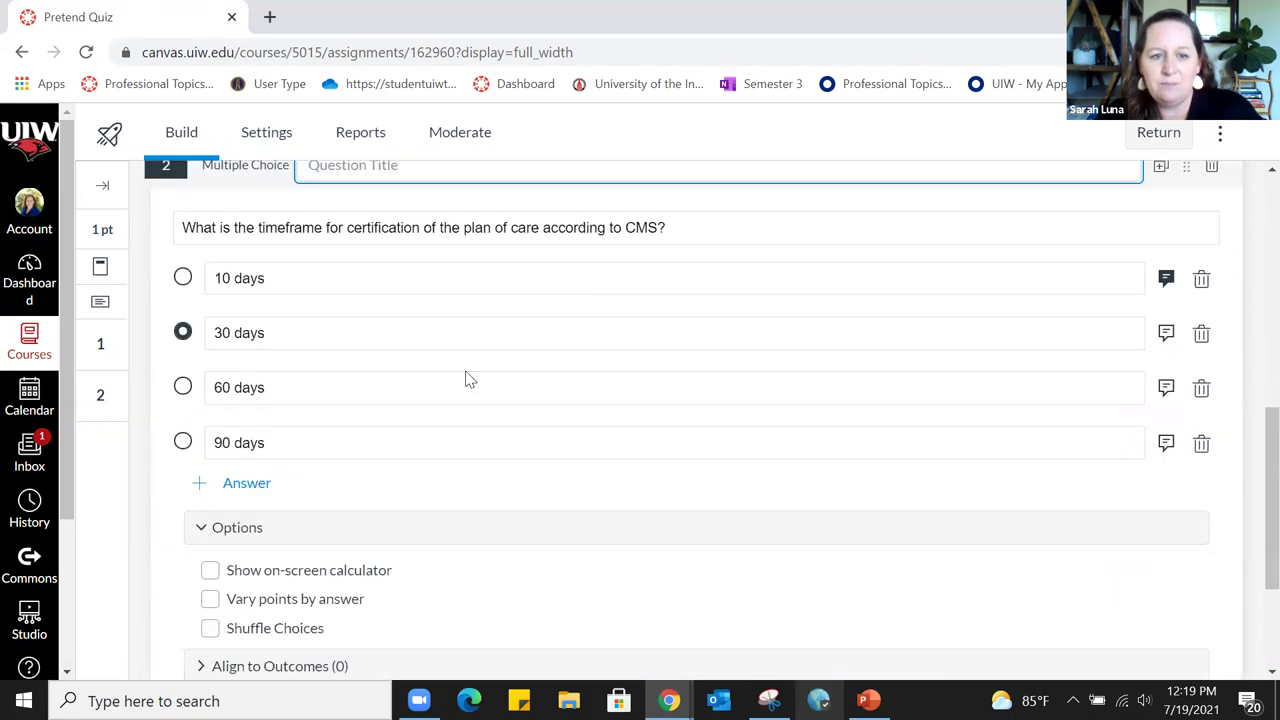
{"action": "scroll", "coordinate": [350, 420], "scroll_direction": "up", "scroll_amount": 1}
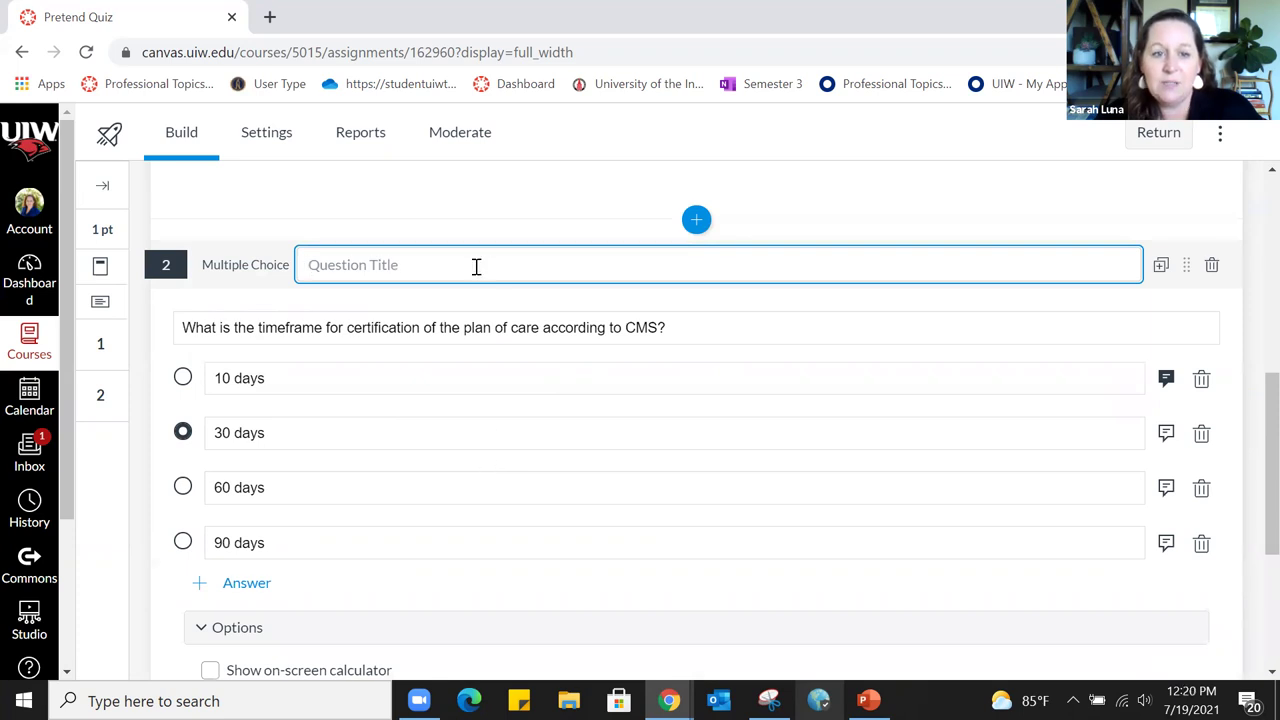
{"action": "left_click", "coordinate": [1212, 267]}
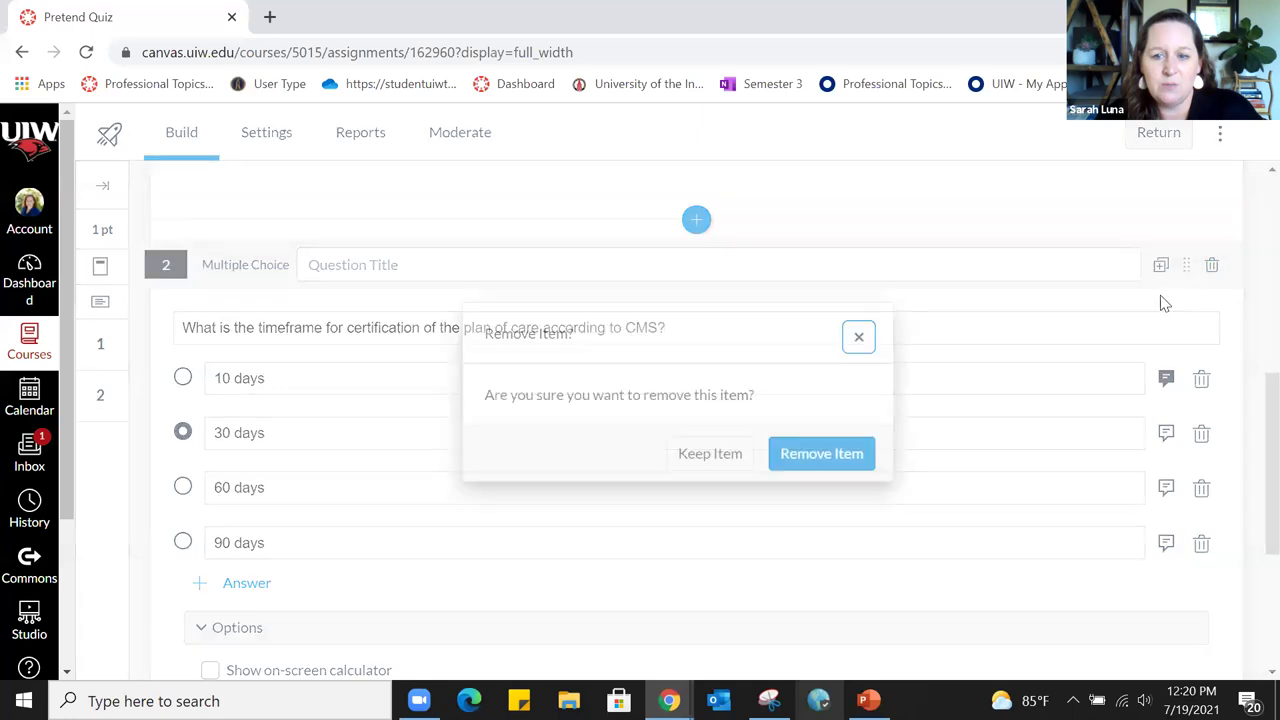
{"action": "left_click", "coordinate": [826, 455]}
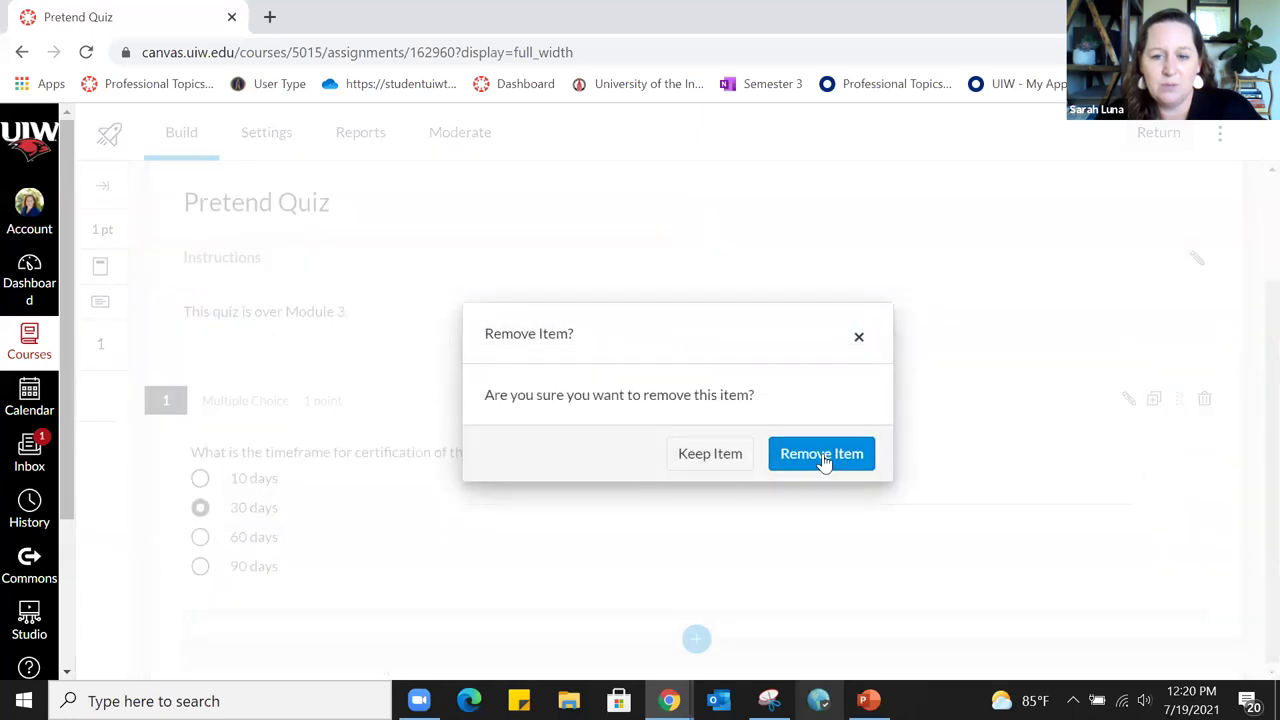
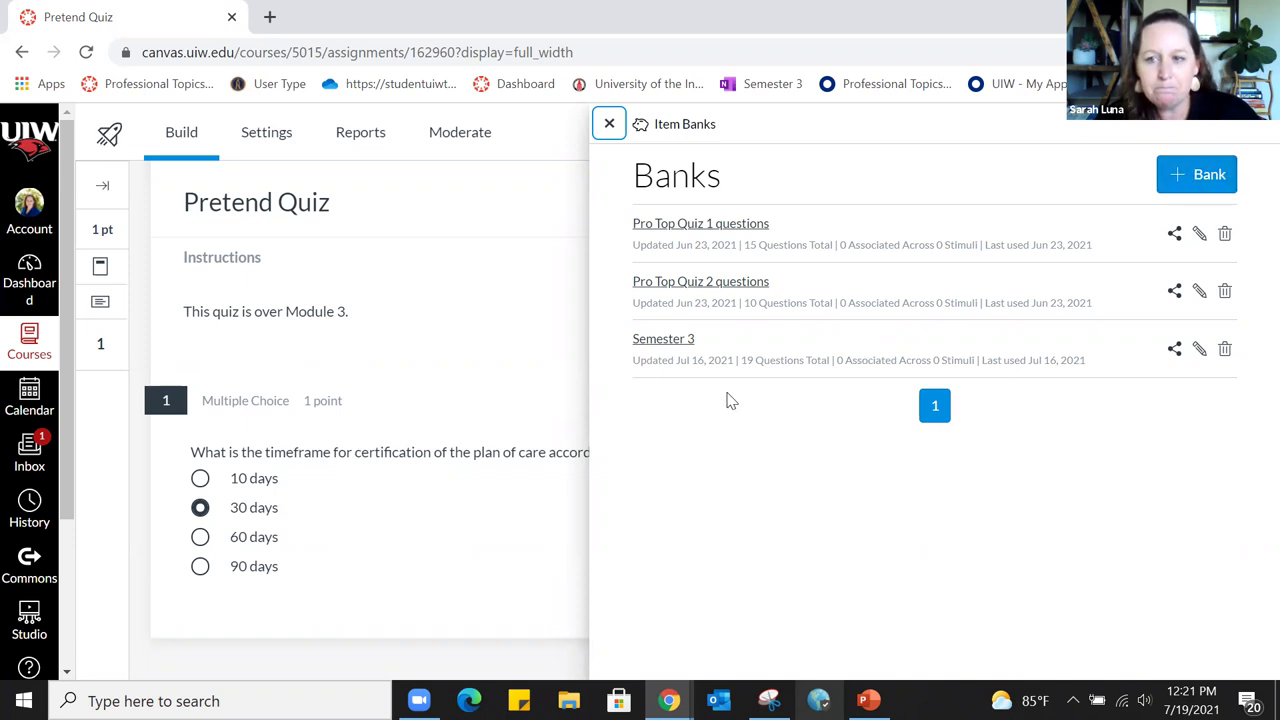
Add the question "According to Medicare, how often must a plan of care be re-certified?" from the Semester 3 item bank
{"action": "left_click", "coordinate": [664, 340]}
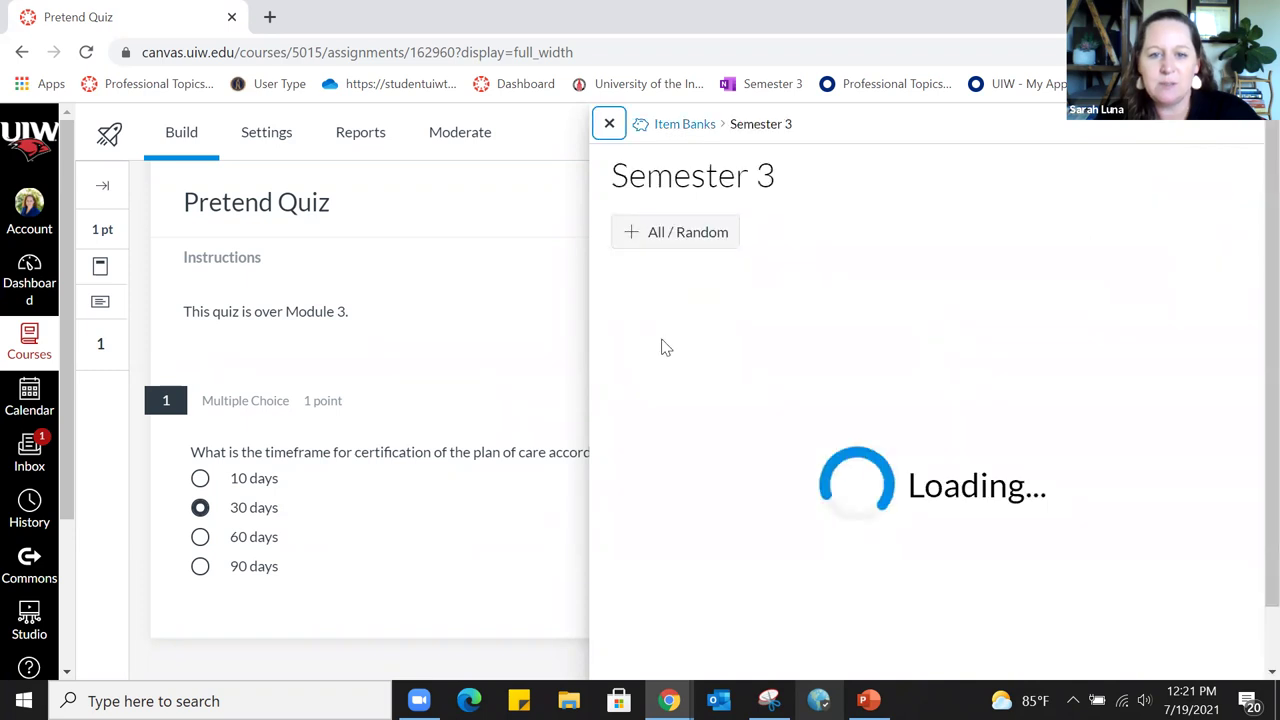
{"action": "scroll", "coordinate": [917, 372], "scroll_direction": "down", "scroll_amount": 1}
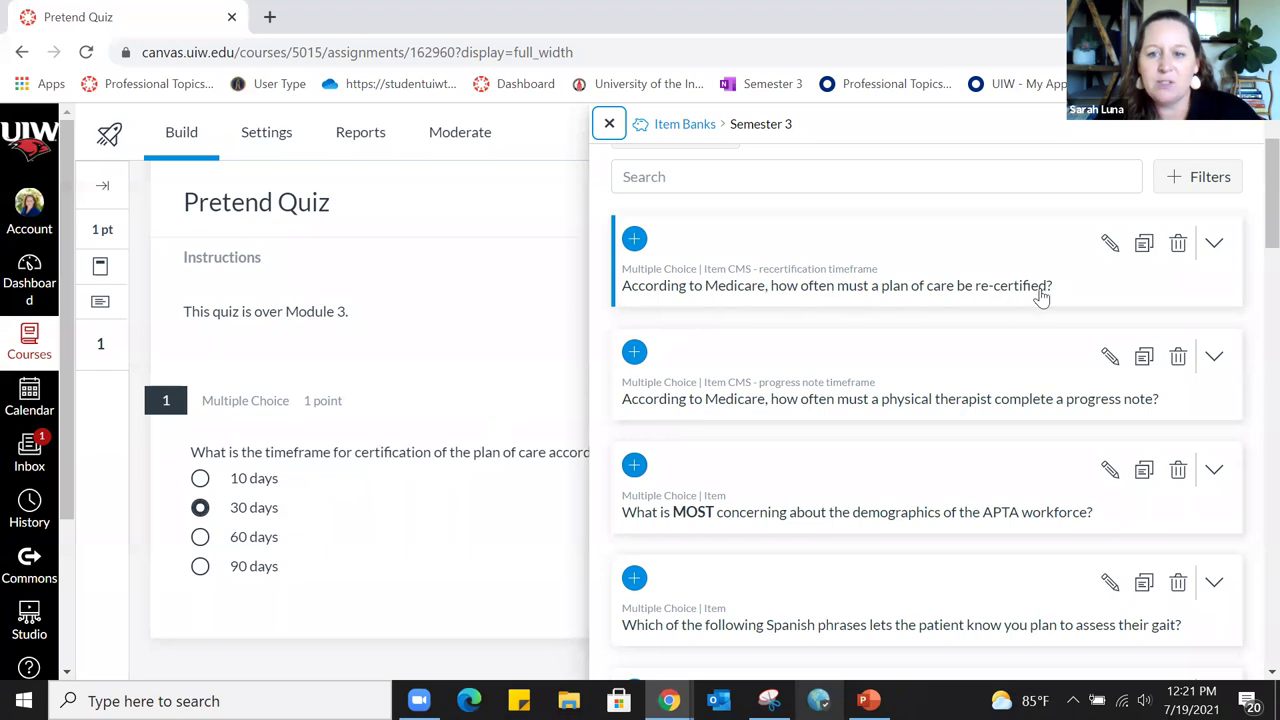
{"action": "left_click", "coordinate": [634, 242]}
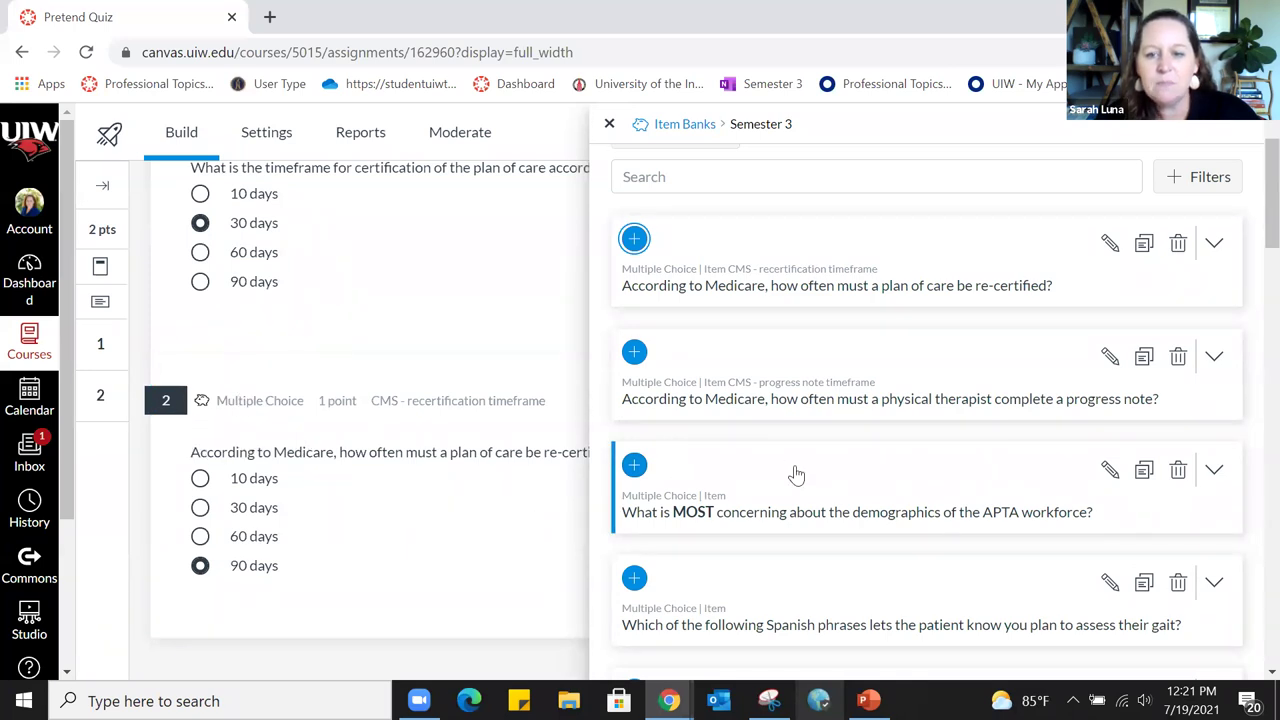
Add all questions of the Semester 3 item bank to the quiz as a group and close the item banks
{"action": "scroll", "coordinate": [796, 474], "scroll_direction": "down", "scroll_amount": 5}
{"action": "scroll", "coordinate": [797, 474], "scroll_direction": "up", "scroll_amount": 6}
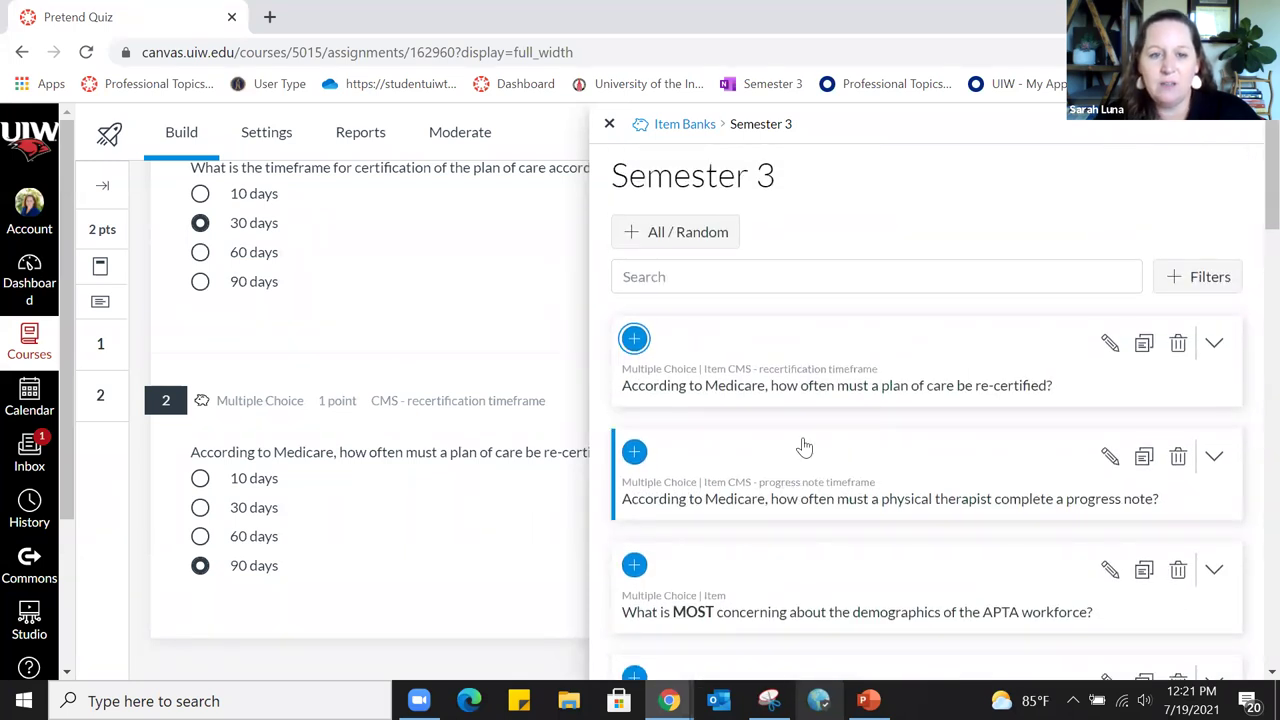
{"action": "left_click", "coordinate": [690, 238]}
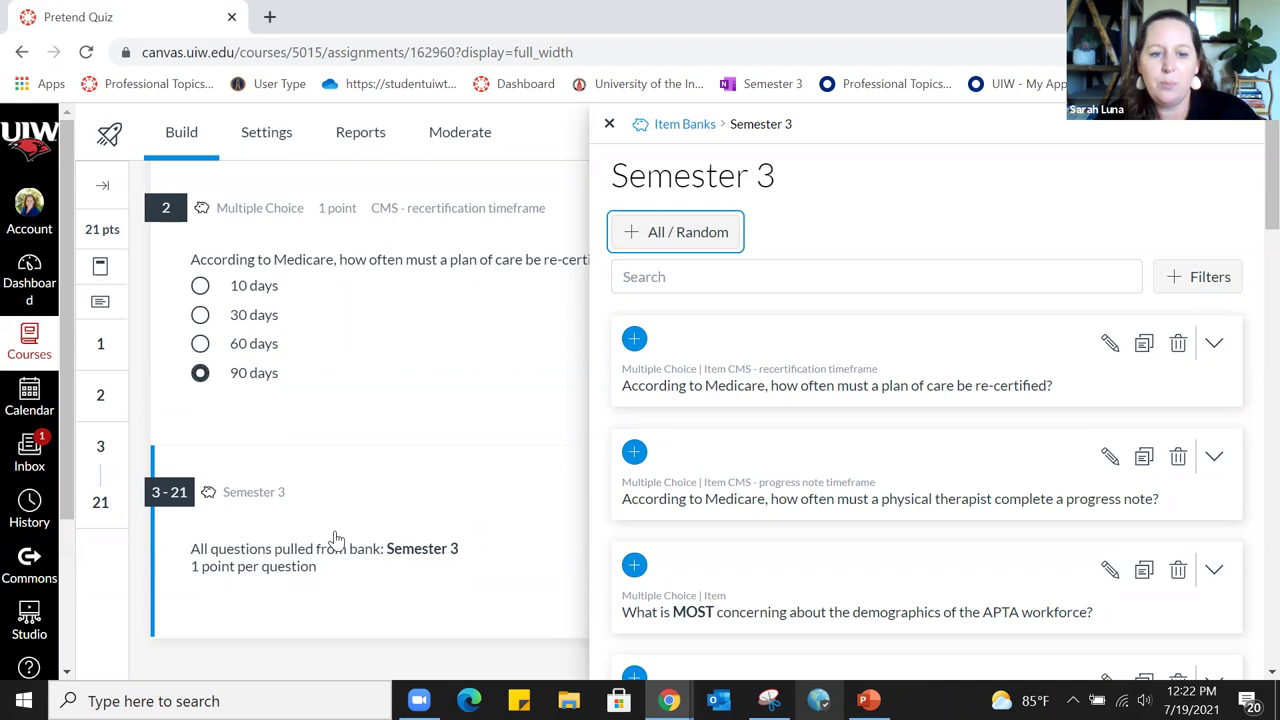
{"action": "left_click", "coordinate": [609, 124]}
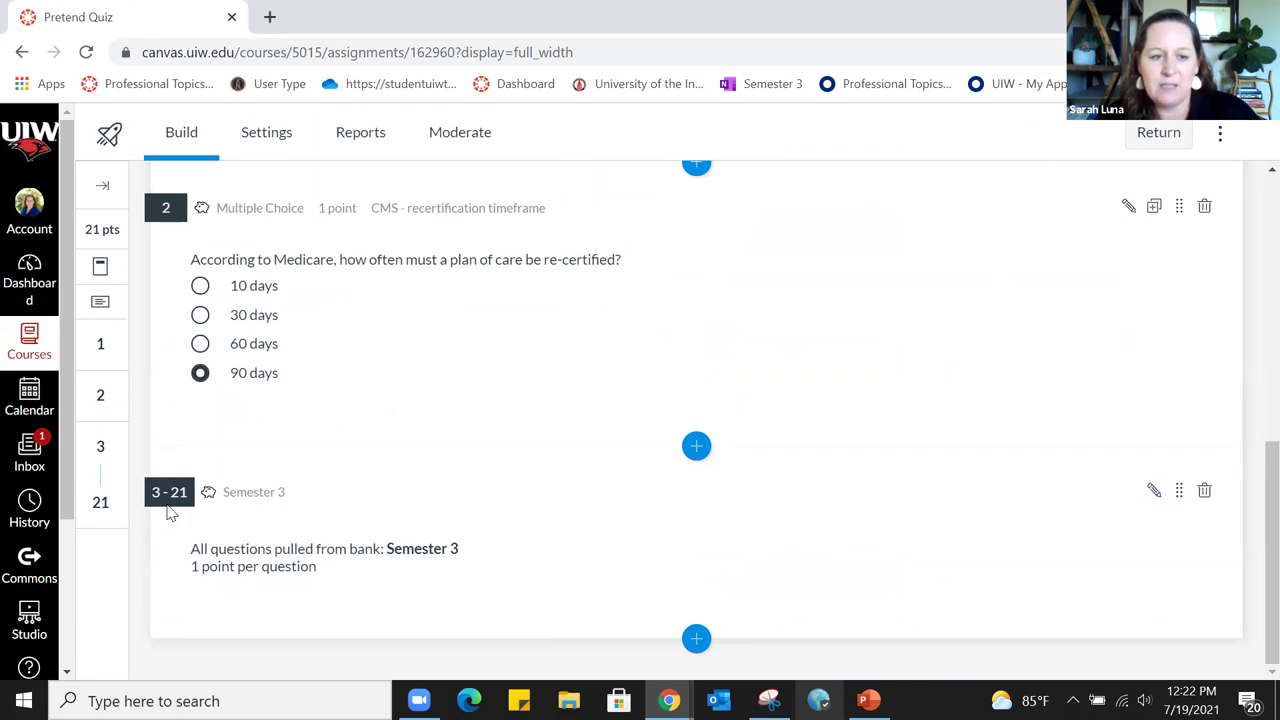
Configure the Semester 3 bank group to randomly select 5 questions at 1 point per question
{"action": "left_click", "coordinate": [1152, 493]}
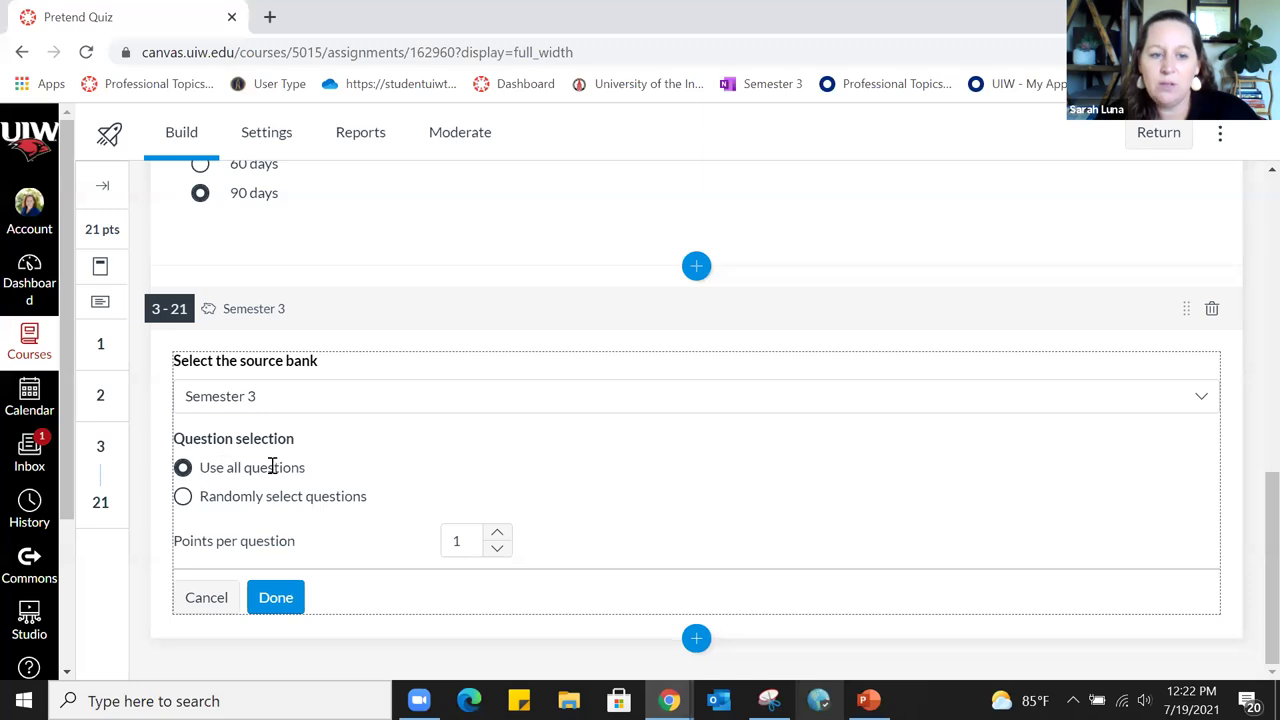
{"action": "left_click", "coordinate": [183, 497]}
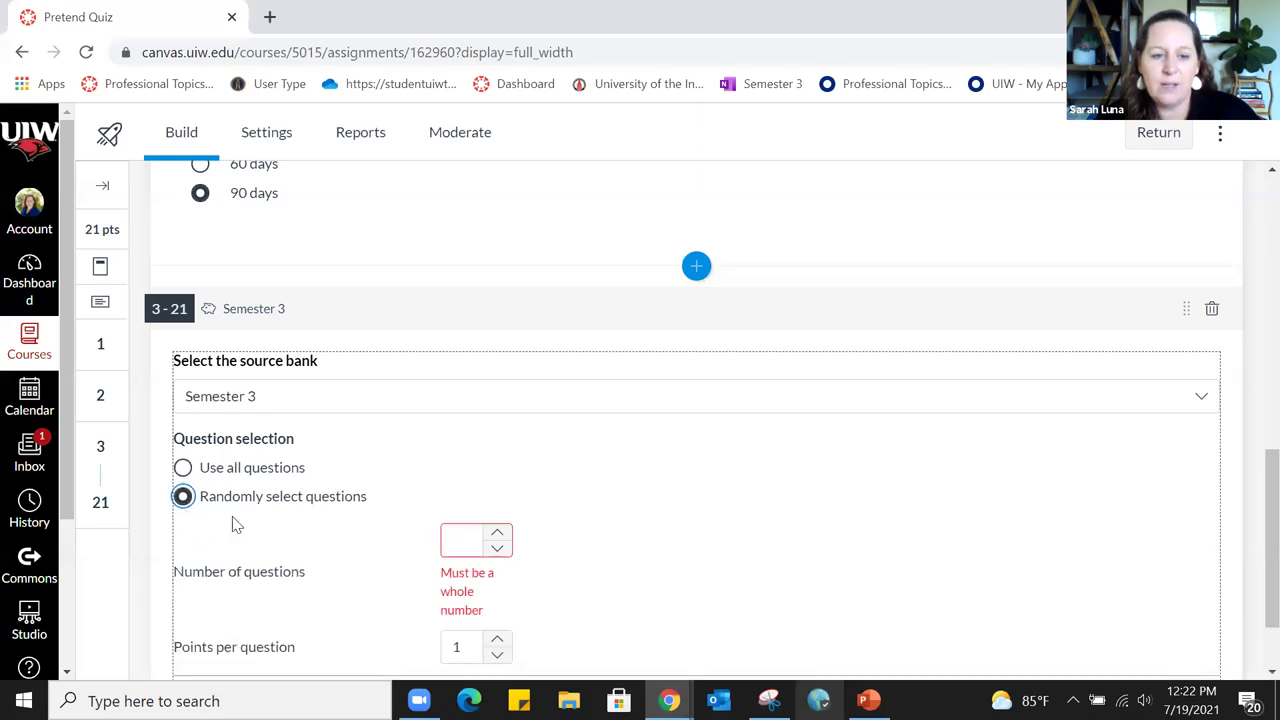
{"action": "scroll", "coordinate": [670, 425], "scroll_direction": "down", "scroll_amount": 1}
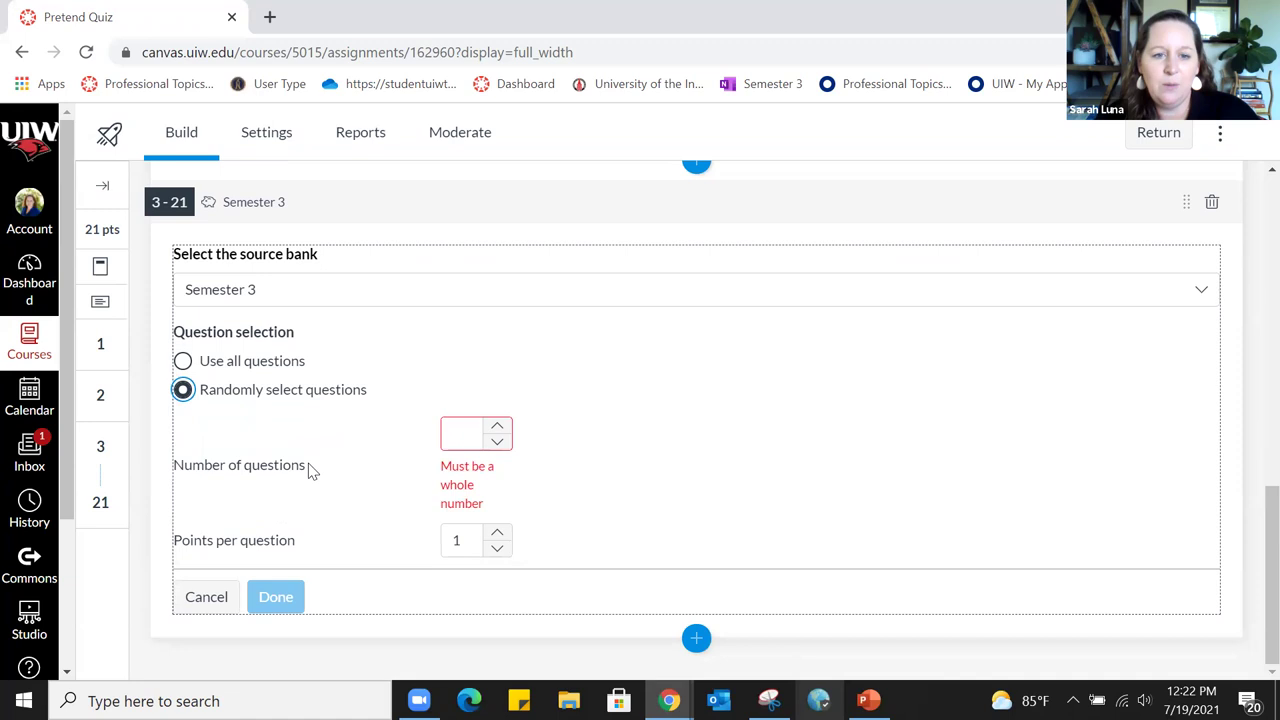
{"action": "left_click", "coordinate": [497, 427]}
{"action": "left_click", "coordinate": [498, 533]}
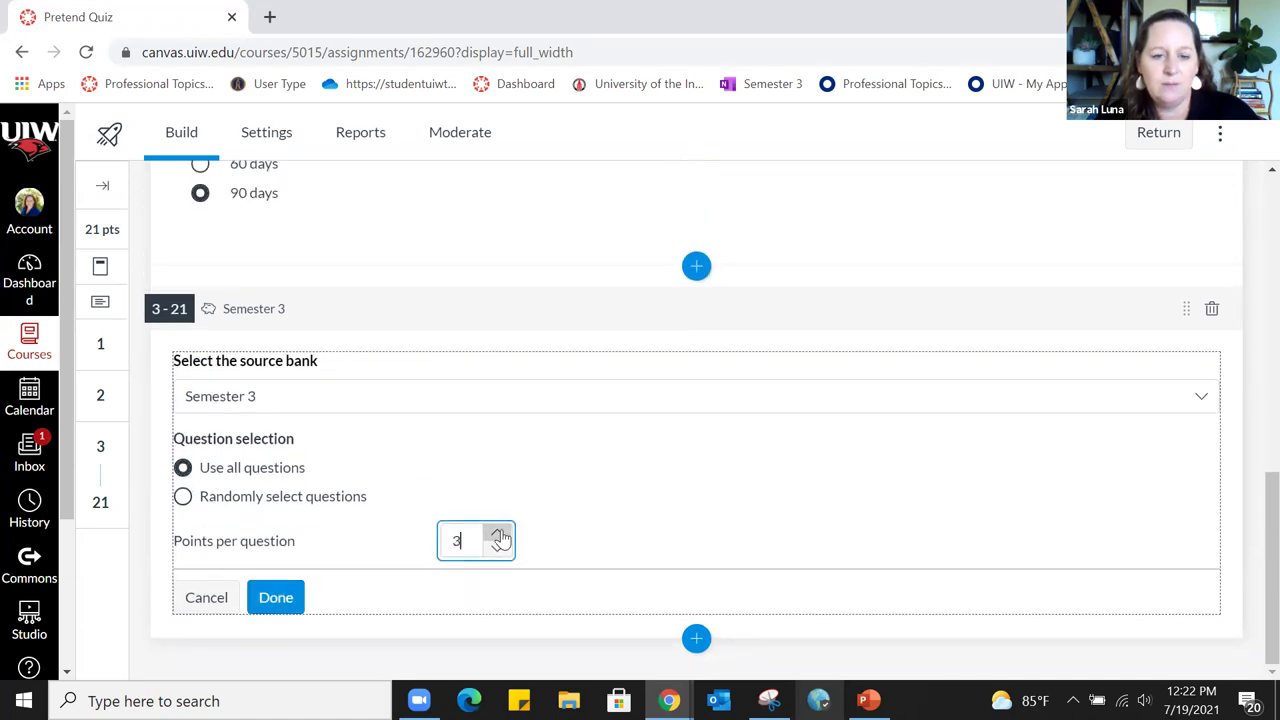
{"action": "left_click", "coordinate": [499, 533]}
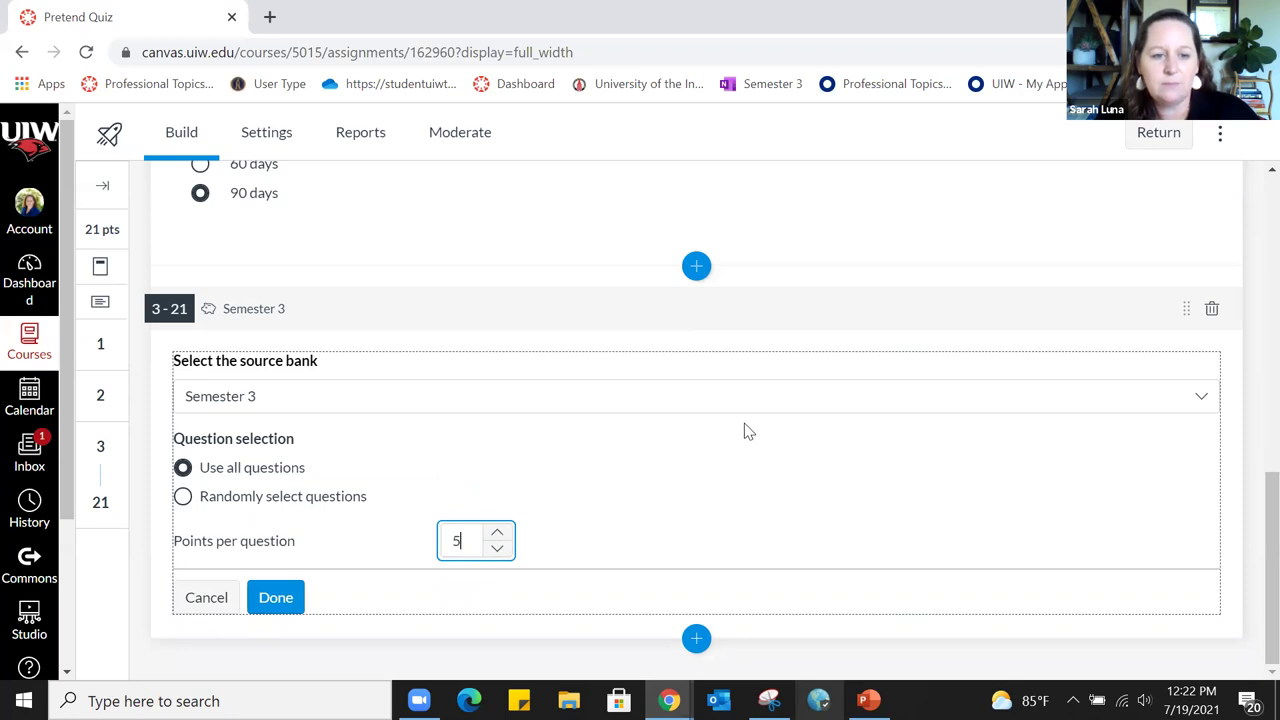
{"action": "left_click", "coordinate": [184, 496]}
{"action": "left_click", "coordinate": [498, 535]}
{"action": "left_click", "coordinate": [498, 535]}
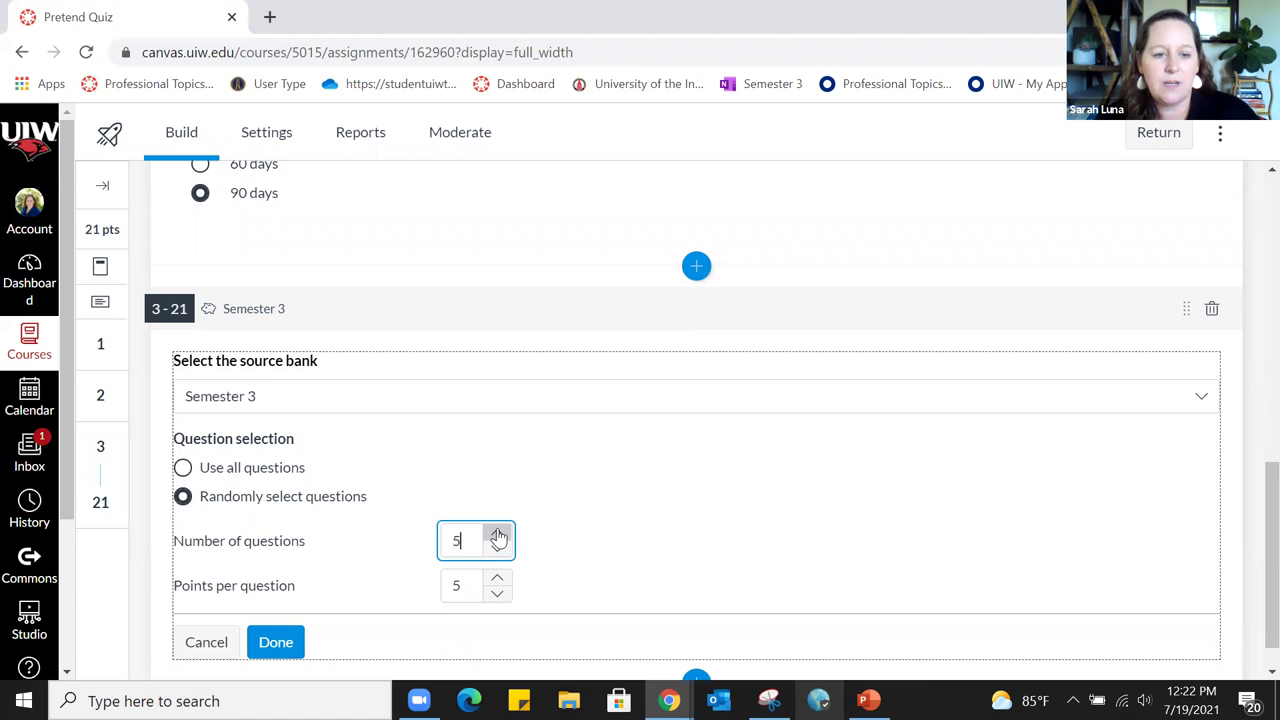
{"action": "left_click", "coordinate": [503, 595]}
{"action": "left_click", "coordinate": [503, 595]}
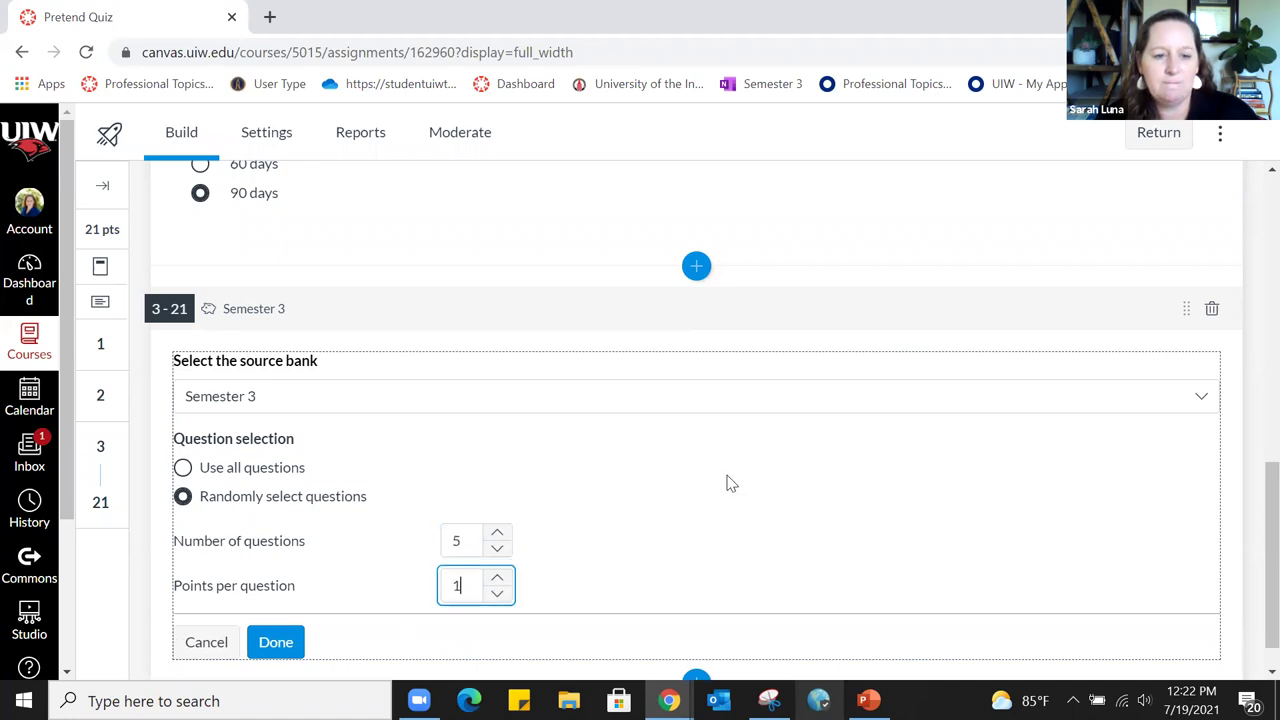
{"action": "left_click", "coordinate": [280, 642]}
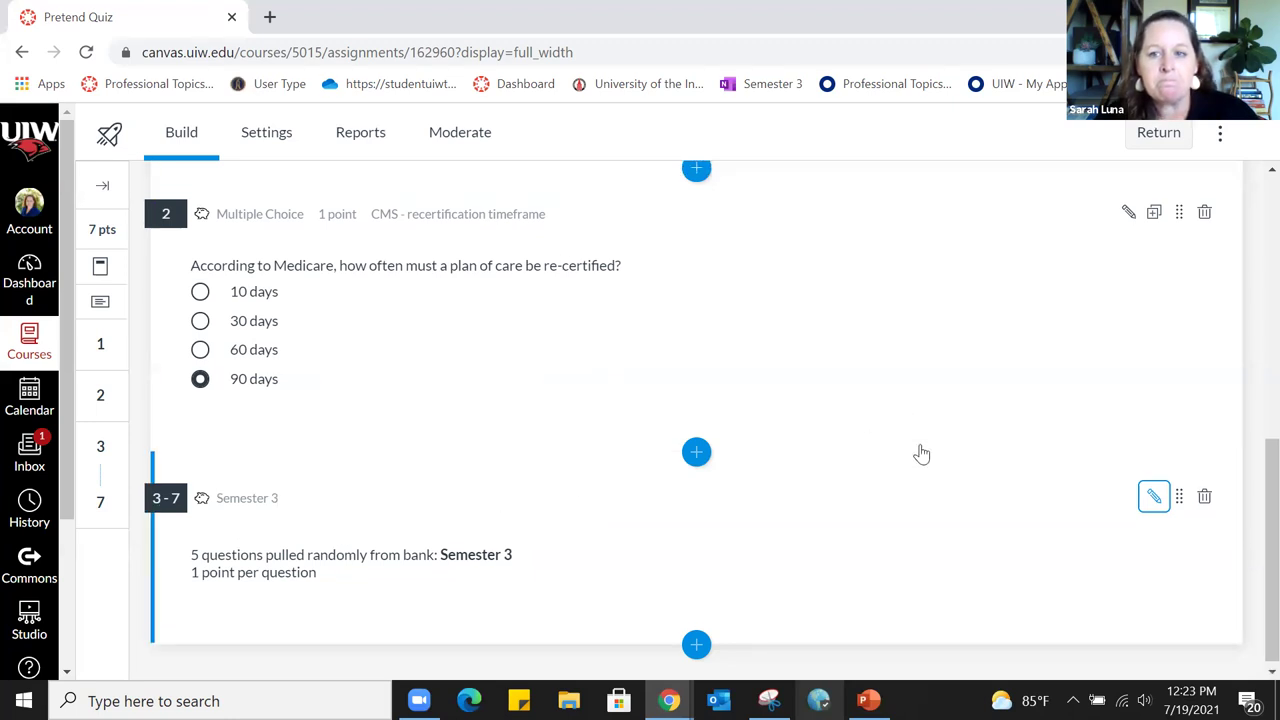
Preview the quiz as a student would see it, look through all its questions, and exit the preview
{"action": "scroll", "coordinate": [920, 452], "scroll_direction": "up", "scroll_amount": 6}
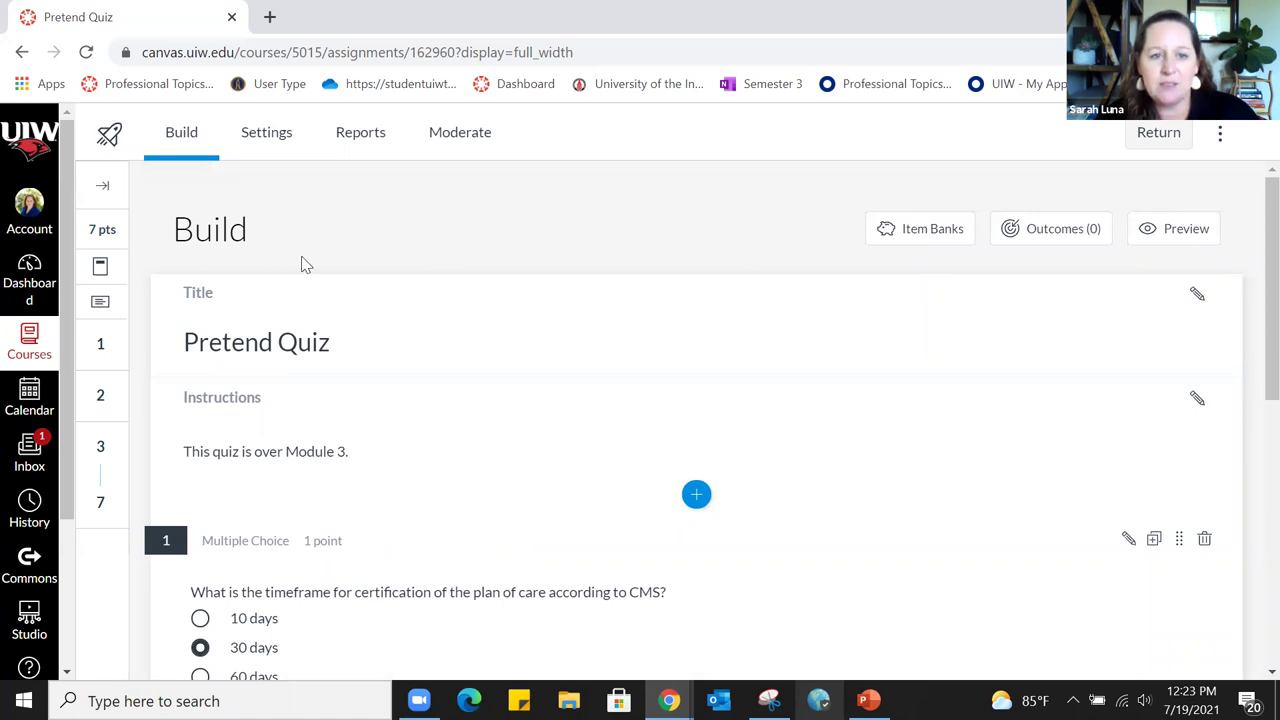
{"action": "left_click", "coordinate": [1183, 232]}
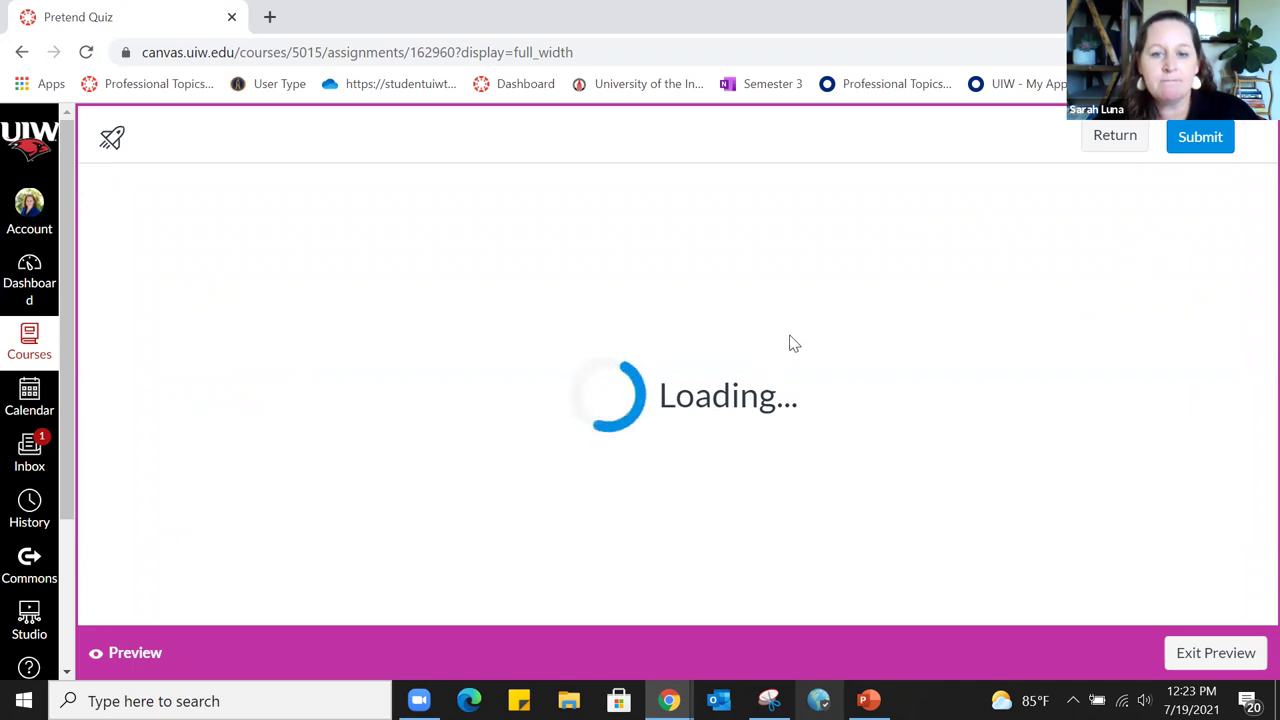
{"action": "scroll", "coordinate": [323, 360], "scroll_direction": "down", "scroll_amount": 7}
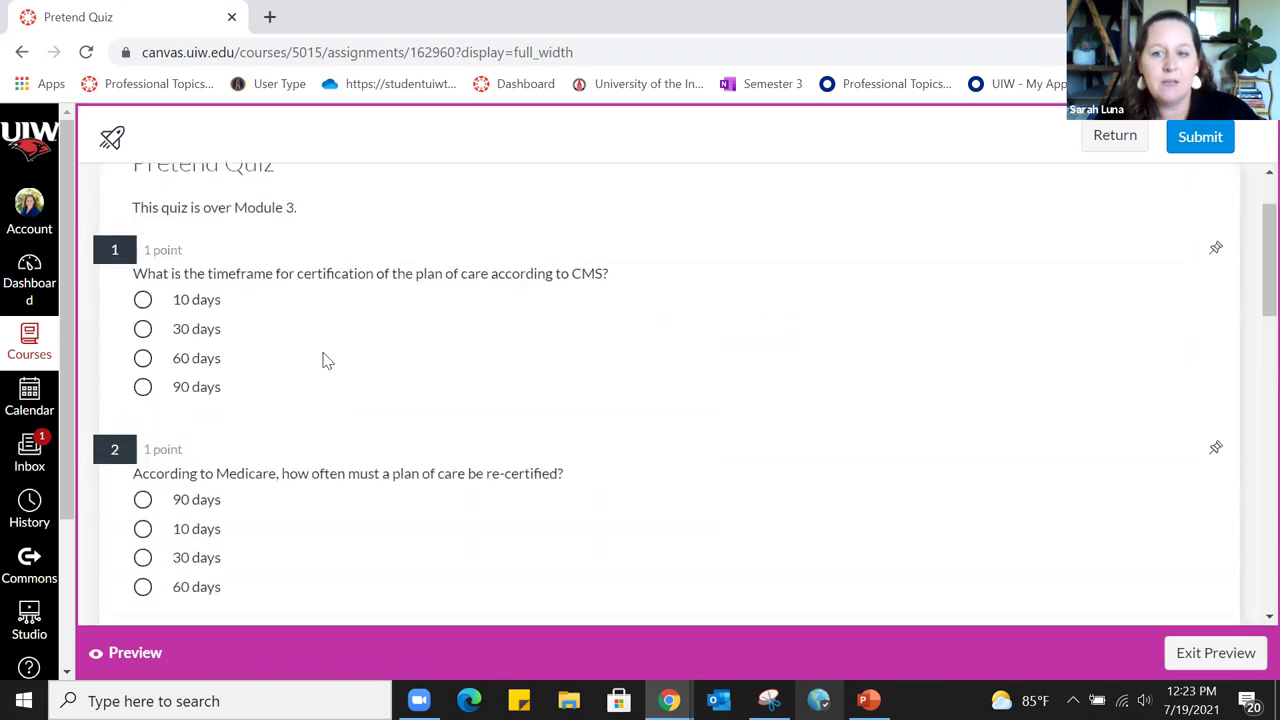
{"action": "scroll", "coordinate": [323, 360], "scroll_direction": "down", "scroll_amount": 6}
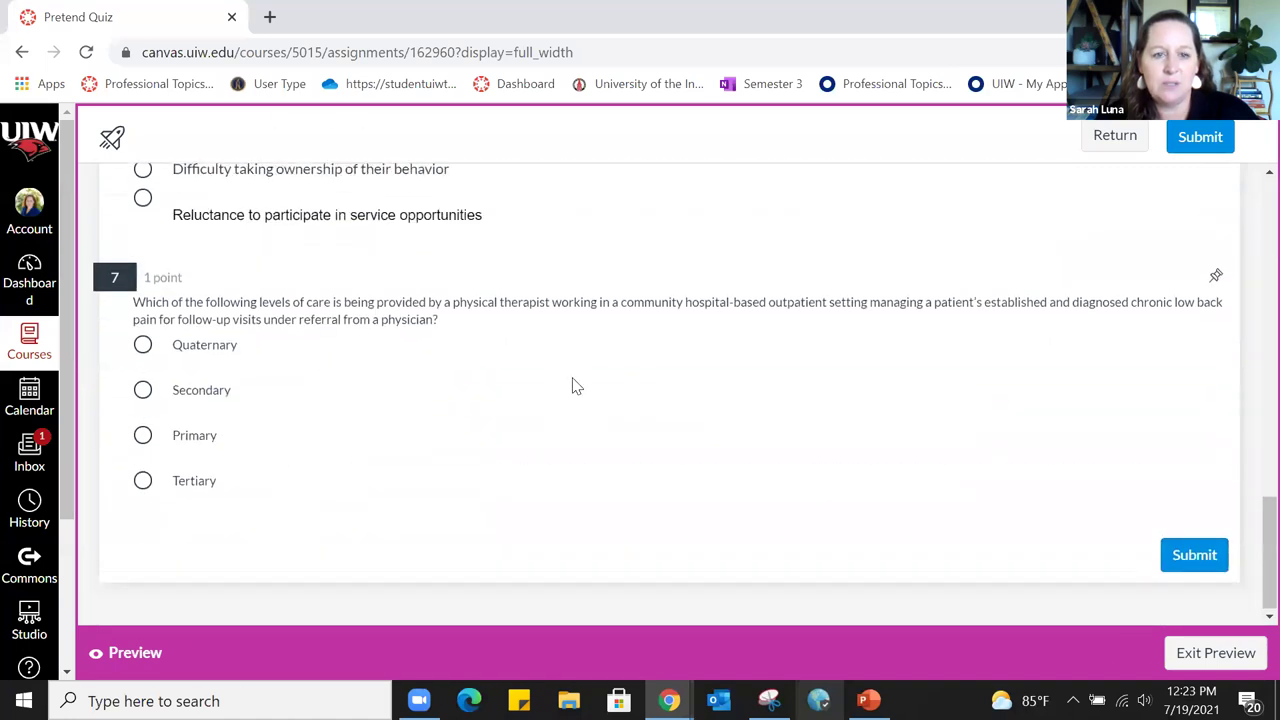
{"action": "scroll", "coordinate": [575, 386], "scroll_direction": "up", "scroll_amount": 13}
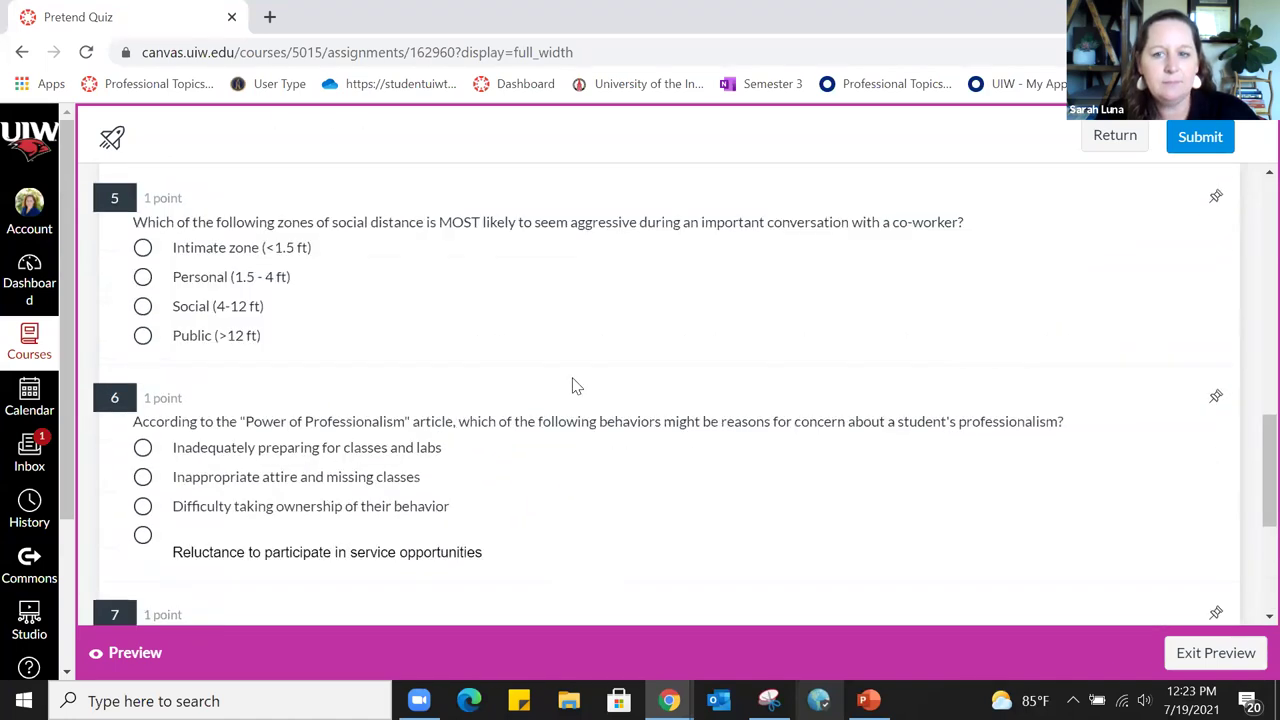
{"action": "scroll", "coordinate": [575, 386], "scroll_direction": "up", "scroll_amount": 1}
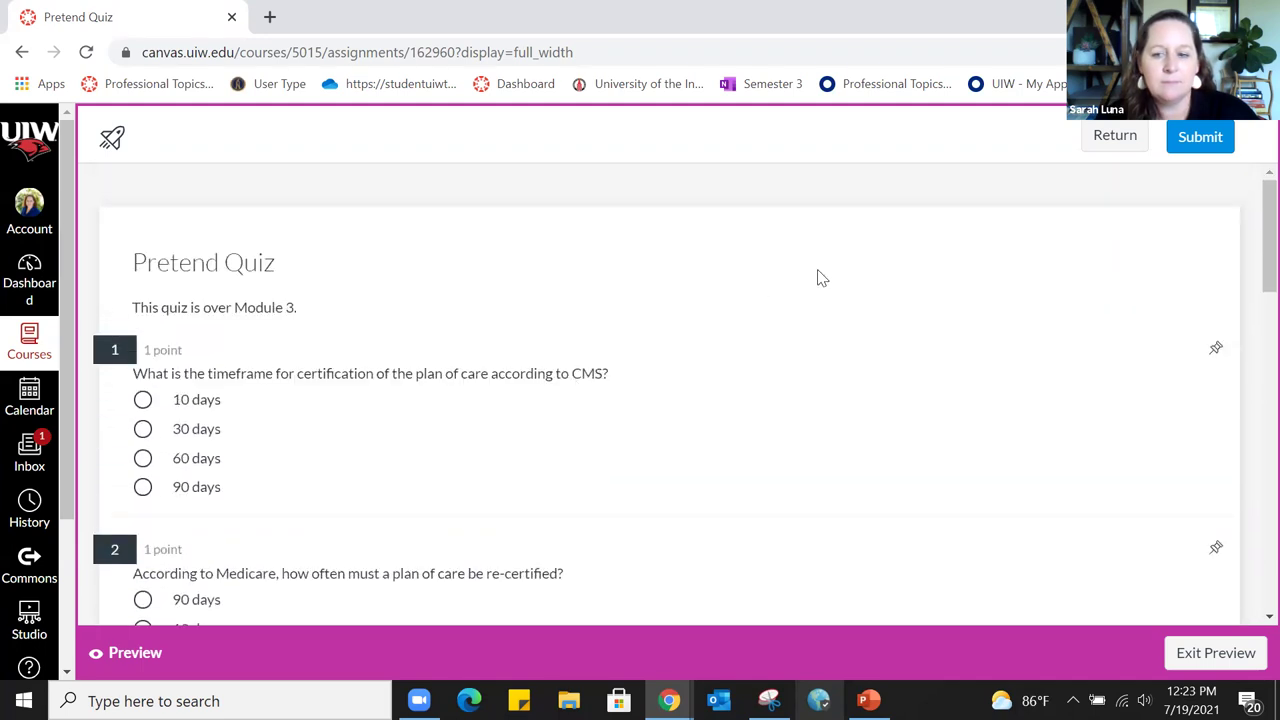
{"action": "left_click", "coordinate": [1228, 666]}
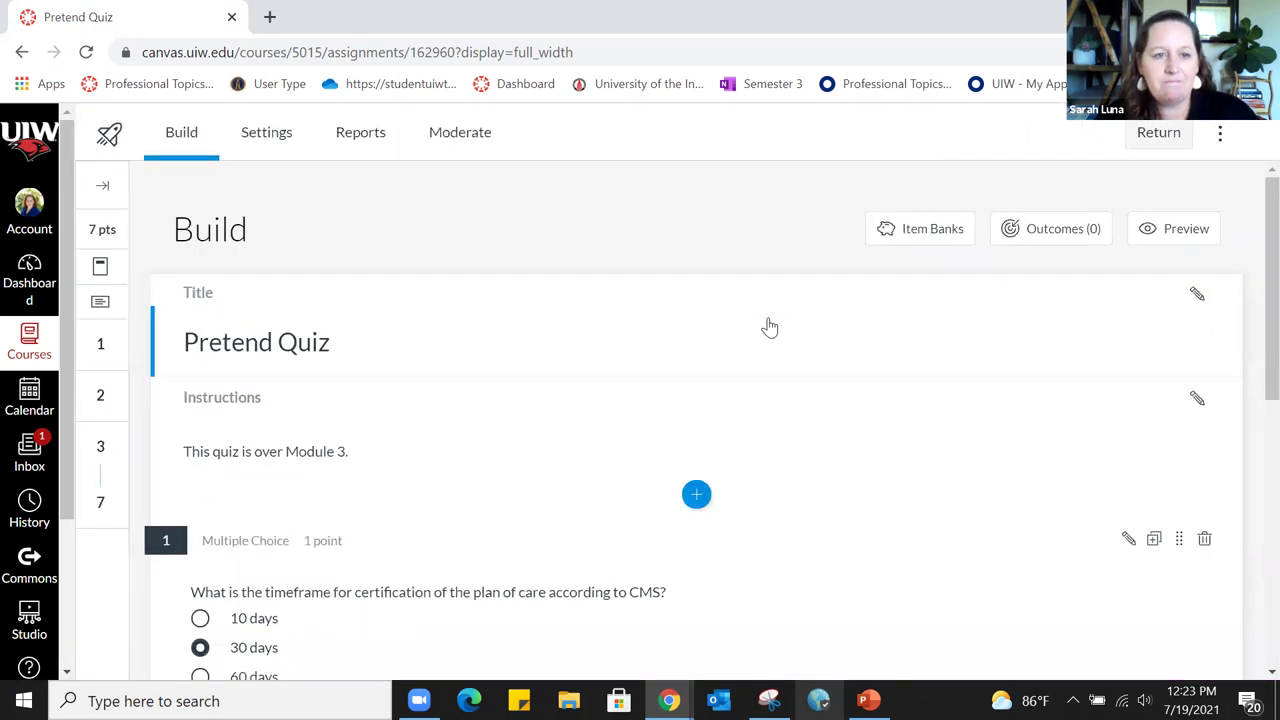
{"action": "scroll", "coordinate": [925, 358], "scroll_direction": "down", "scroll_amount": 6}
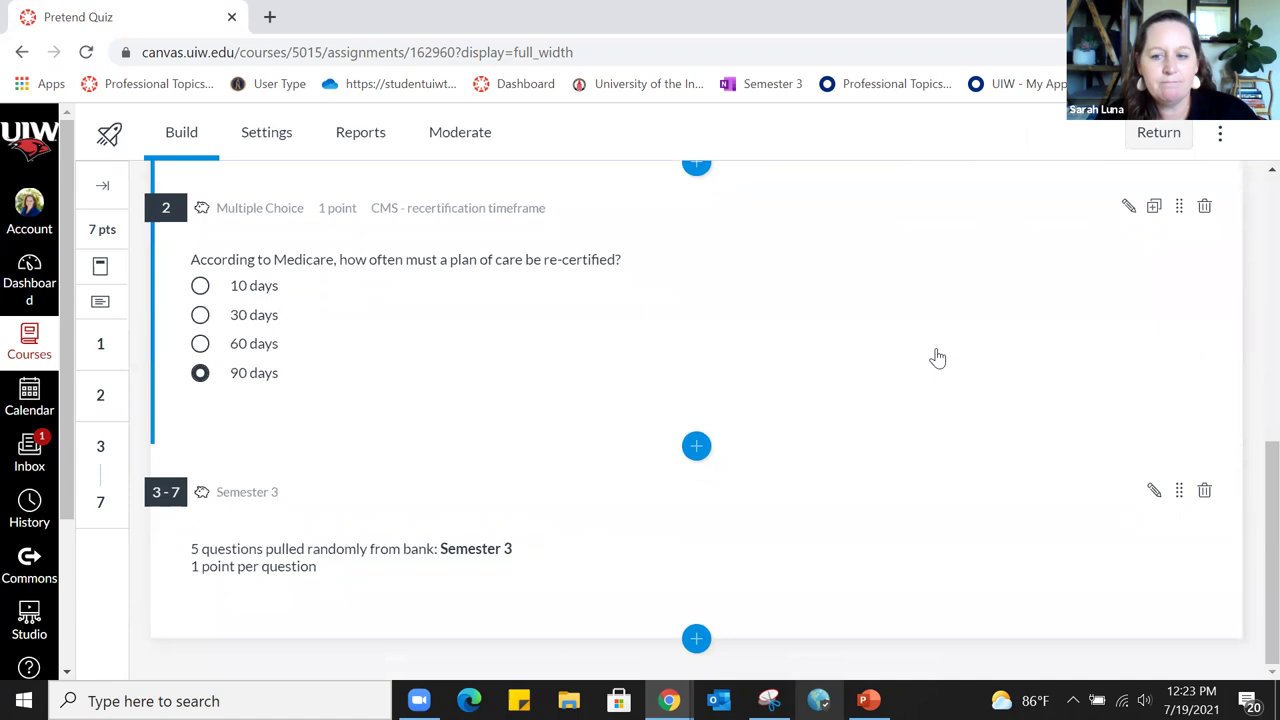
{"action": "scroll", "coordinate": [935, 358], "scroll_direction": "up", "scroll_amount": 6}
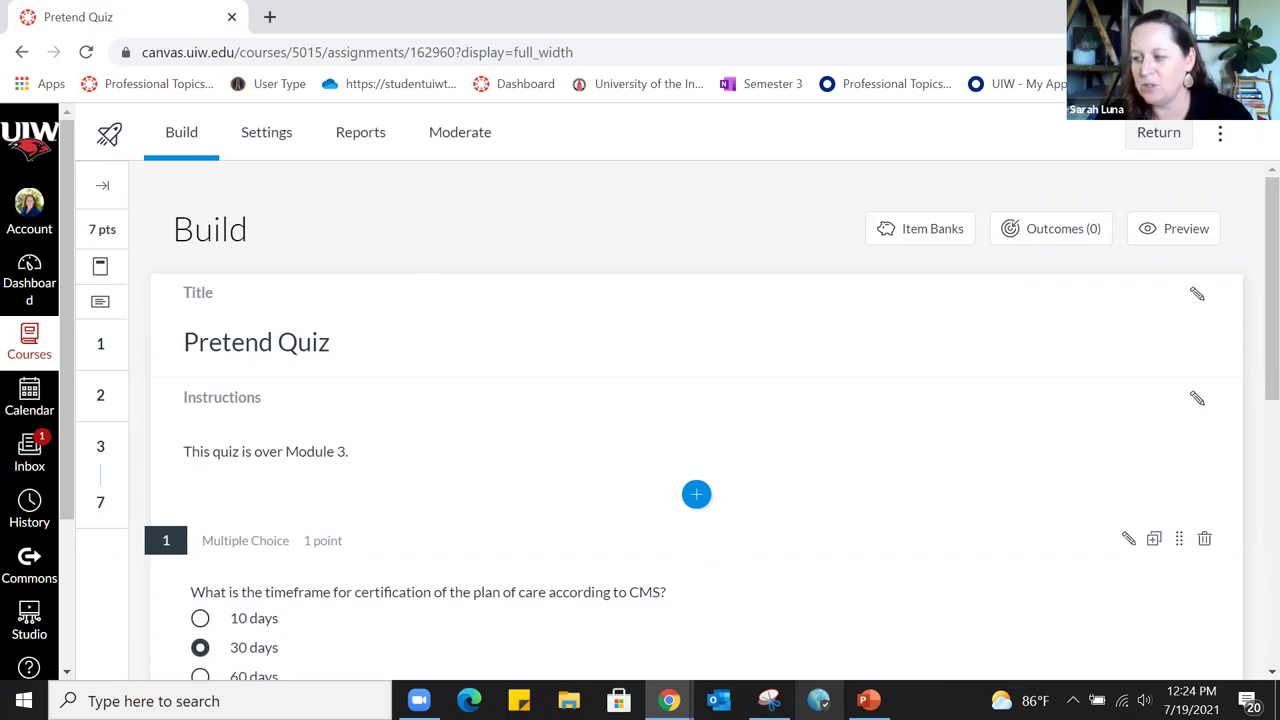
{"action": "scroll", "coordinate": [720, 196], "scroll_direction": "down", "scroll_amount": 2}
{"action": "scroll", "coordinate": [724, 197], "scroll_direction": "up", "scroll_amount": 2}
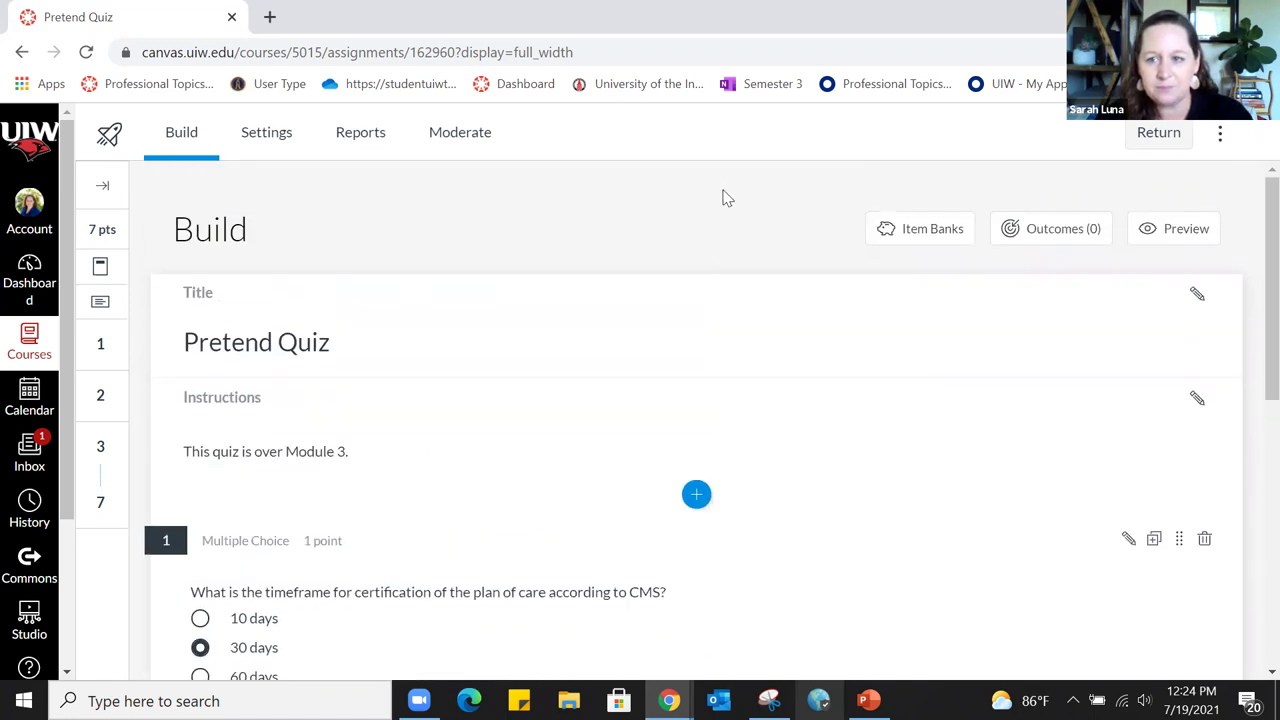
Return to the course's quiz list and open the closed "Pretend quiz" due Jul 17 to review its assignment details
{"action": "left_click", "coordinate": [1160, 136]}
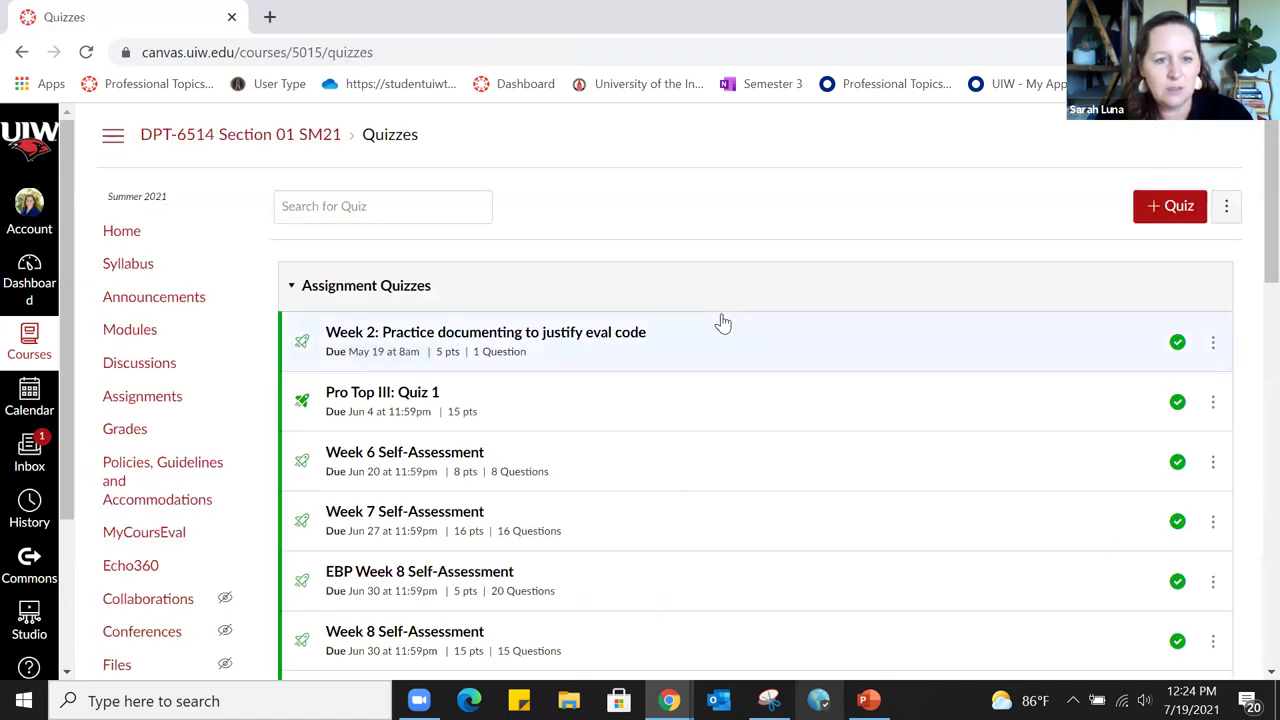
{"action": "scroll", "coordinate": [722, 323], "scroll_direction": "down", "scroll_amount": 6}
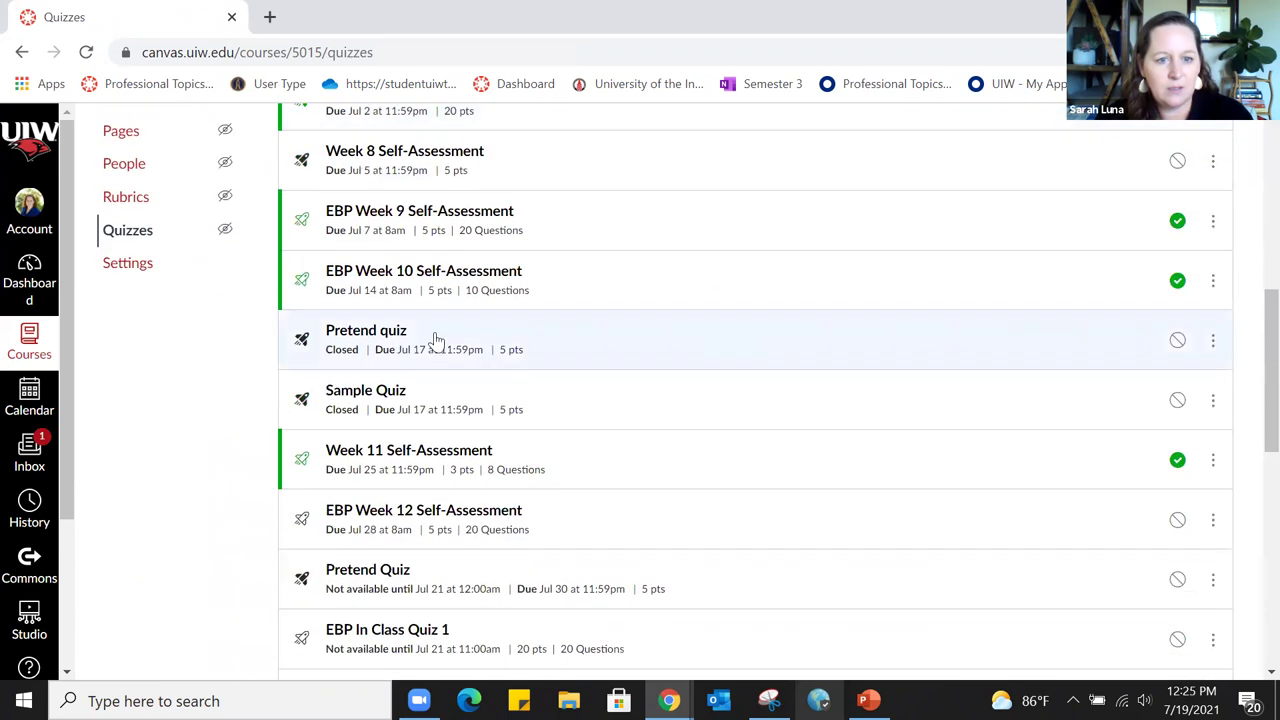
{"action": "left_click", "coordinate": [340, 333]}
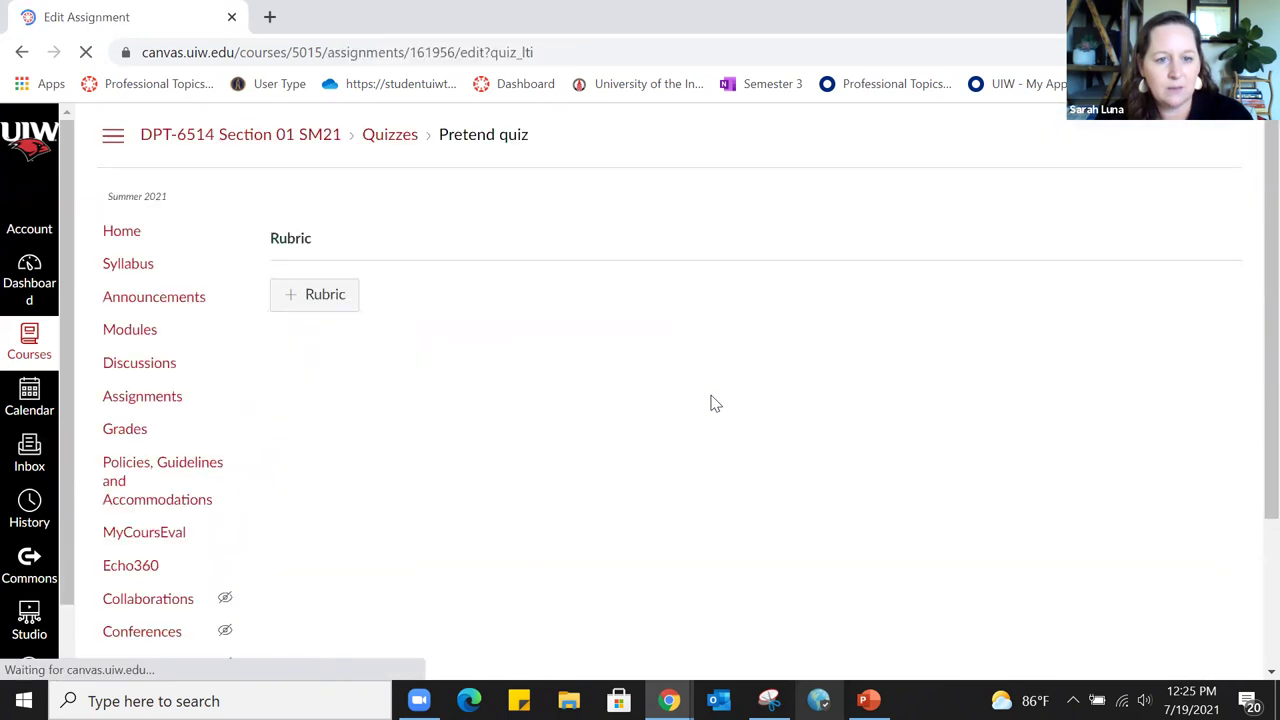
{"action": "scroll", "coordinate": [840, 337], "scroll_direction": "down", "scroll_amount": 3}
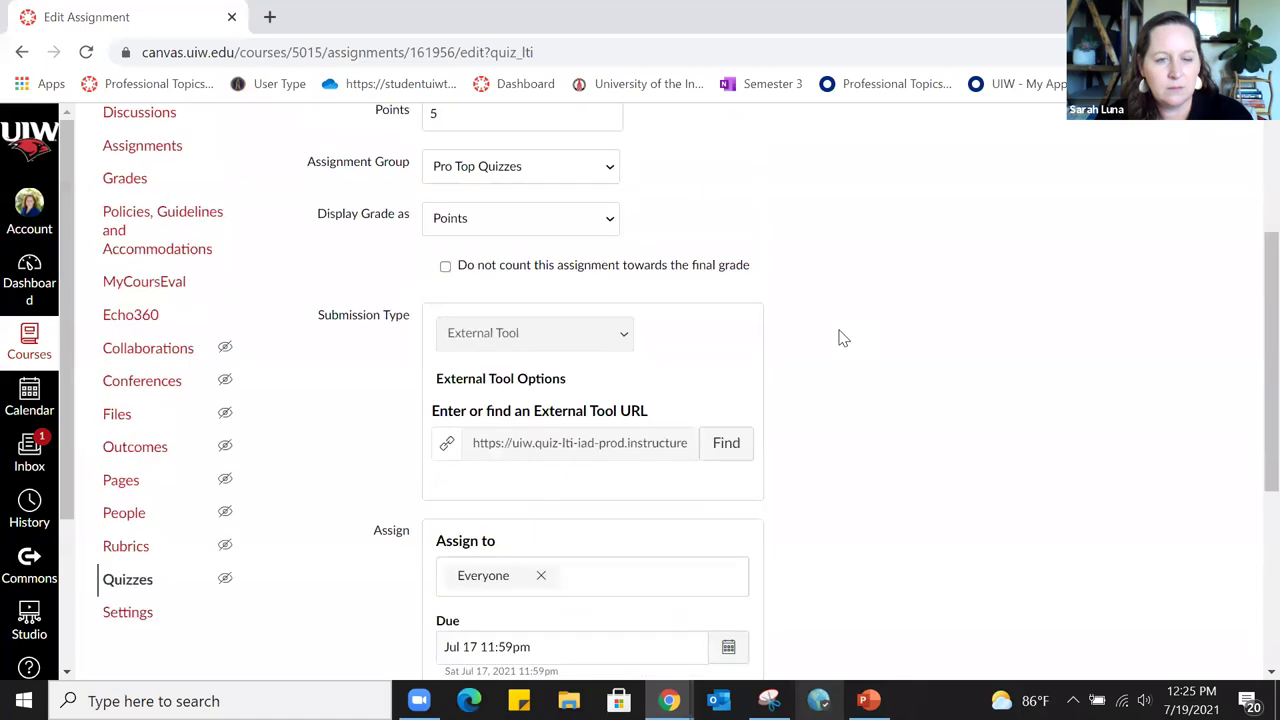
{"action": "scroll", "coordinate": [840, 337], "scroll_direction": "up", "scroll_amount": 3}
{"action": "scroll", "coordinate": [771, 351], "scroll_direction": "down", "scroll_amount": 5}
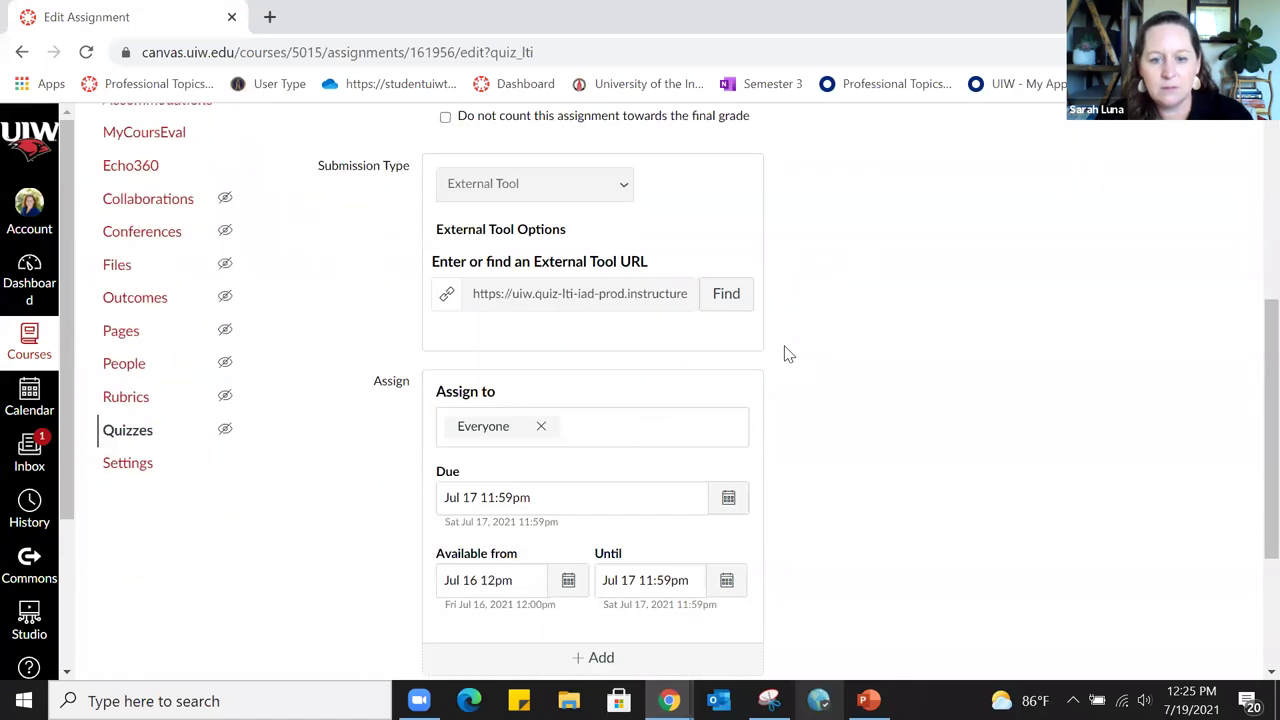
Review the closed quiz's points, submission type and availability dates, and open its question builder
{"action": "scroll", "coordinate": [790, 354], "scroll_direction": "down", "scroll_amount": 3}
{"action": "scroll", "coordinate": [1082, 330], "scroll_direction": "up", "scroll_amount": 6}
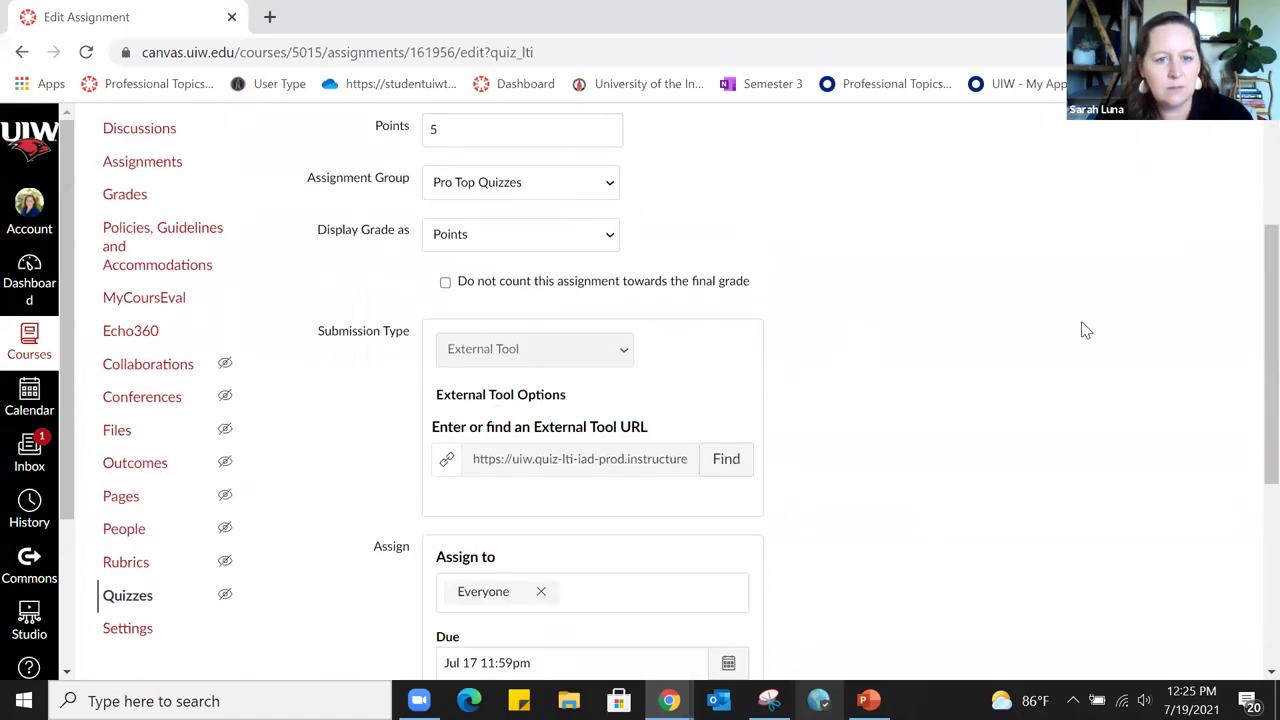
{"action": "scroll", "coordinate": [1084, 330], "scroll_direction": "down", "scroll_amount": 4}
{"action": "scroll", "coordinate": [1085, 330], "scroll_direction": "down", "scroll_amount": 2}
{"action": "scroll", "coordinate": [1083, 329], "scroll_direction": "up", "scroll_amount": 2}
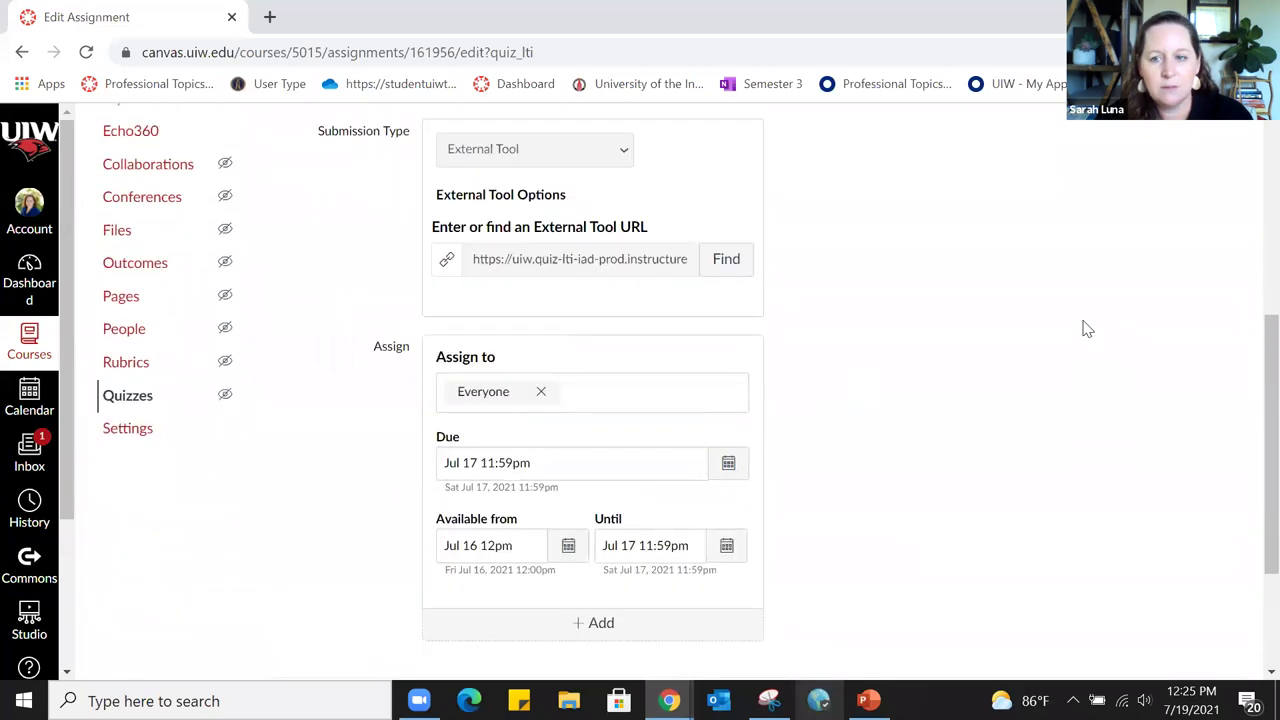
{"action": "scroll", "coordinate": [1086, 328], "scroll_direction": "down", "scroll_amount": 3}
{"action": "left_click", "coordinate": [1206, 503]}
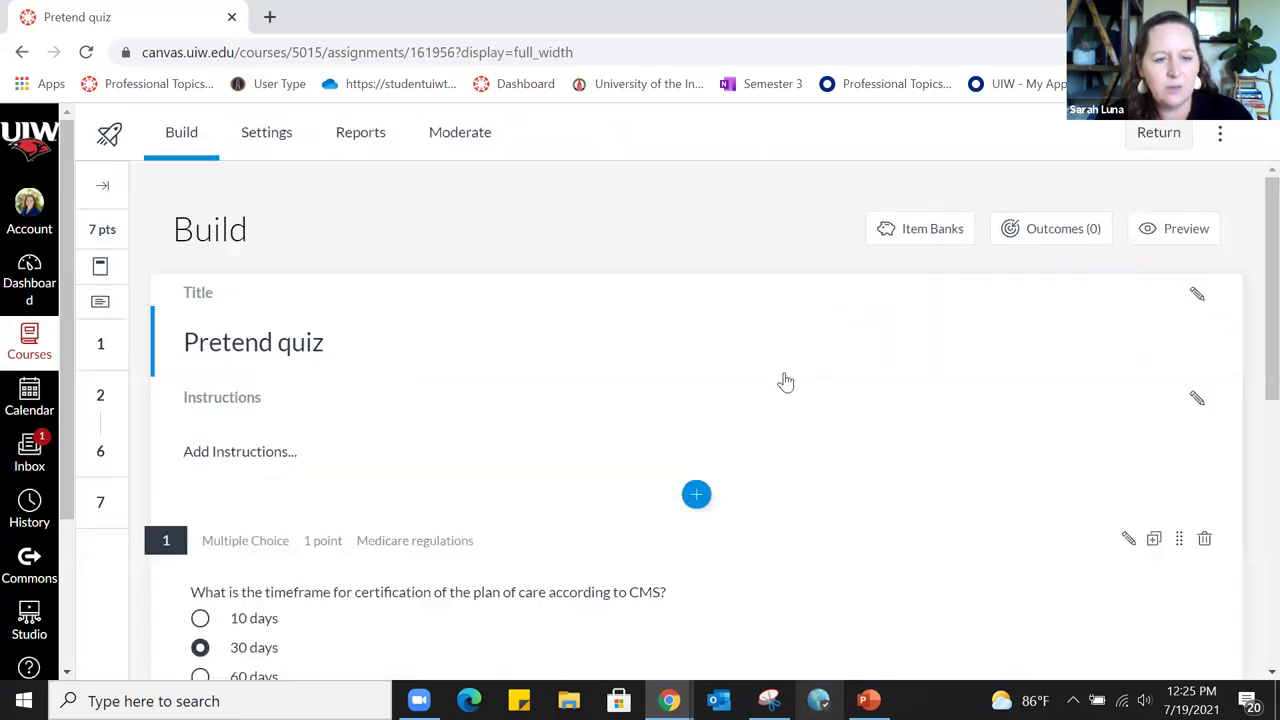
Look through the quiz's multiple choice questions and its Semester 3 bank group in the builder
{"action": "scroll", "coordinate": [785, 380], "scroll_direction": "down", "scroll_amount": 3}
{"action": "scroll", "coordinate": [798, 380], "scroll_direction": "down", "scroll_amount": 3}
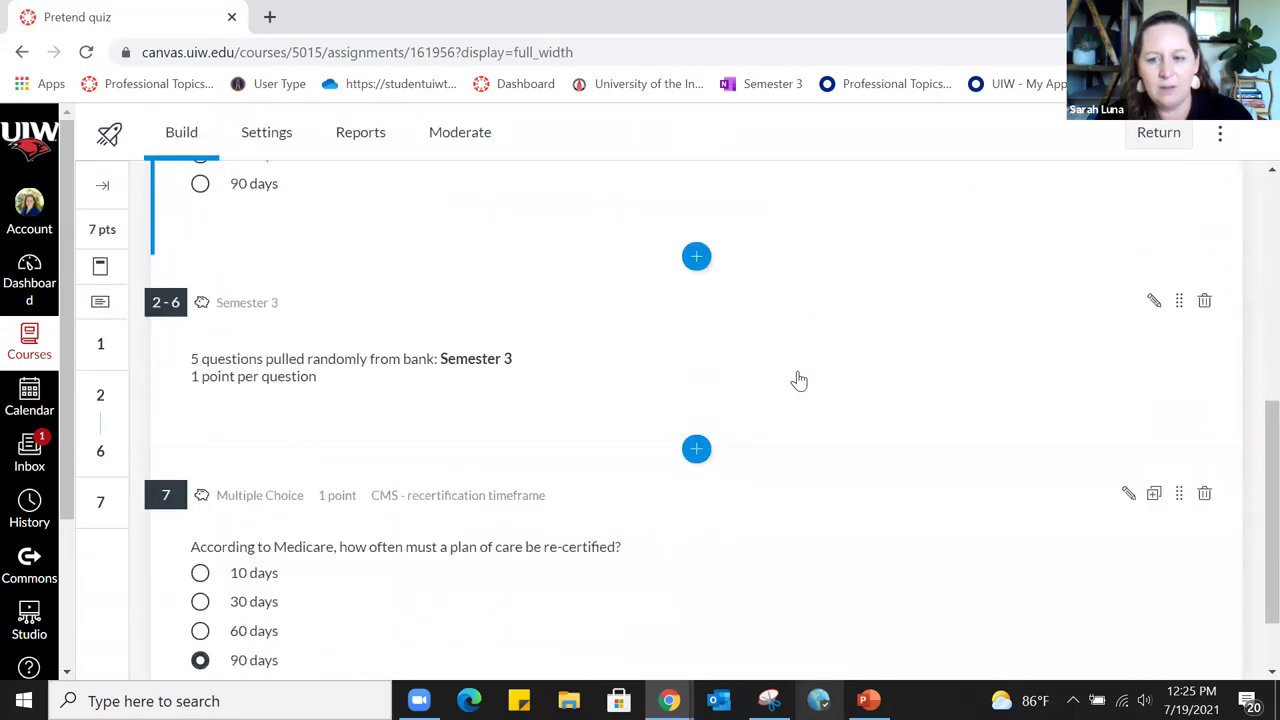
{"action": "scroll", "coordinate": [805, 380], "scroll_direction": "up", "scroll_amount": 3}
{"action": "scroll", "coordinate": [812, 380], "scroll_direction": "up", "scroll_amount": 1}
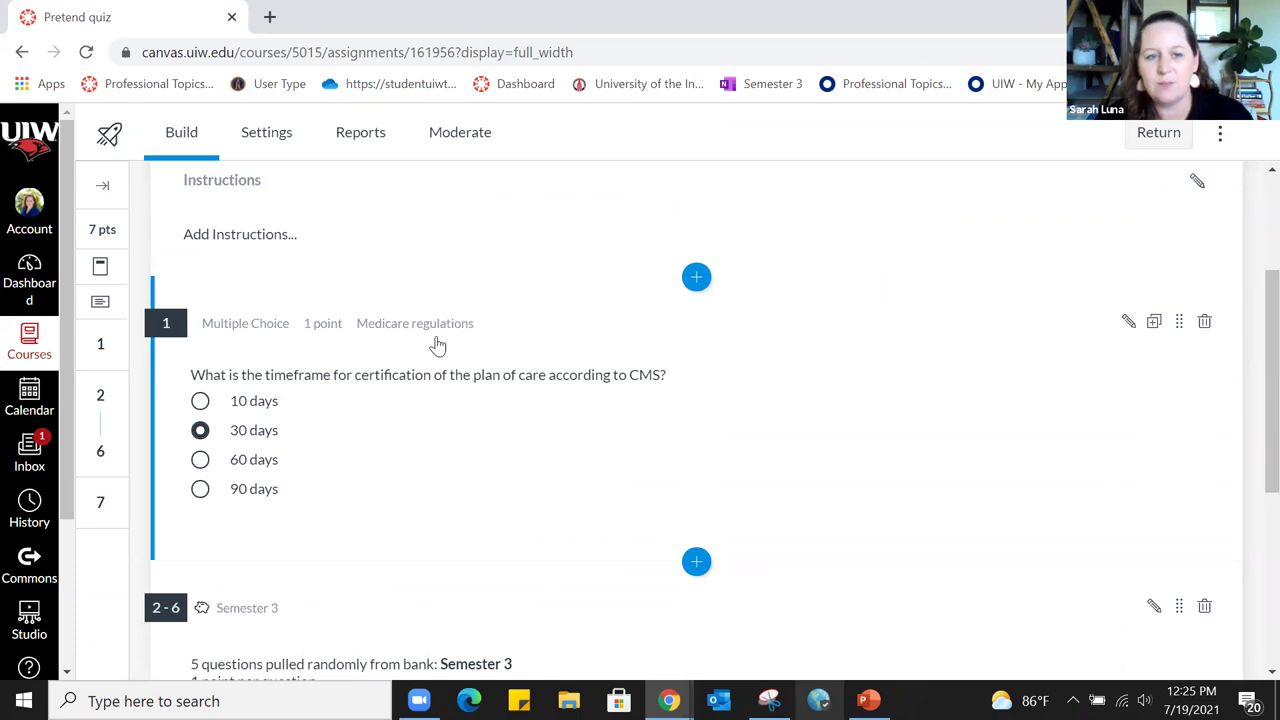
{"action": "scroll", "coordinate": [437, 346], "scroll_direction": "up", "scroll_amount": 2}
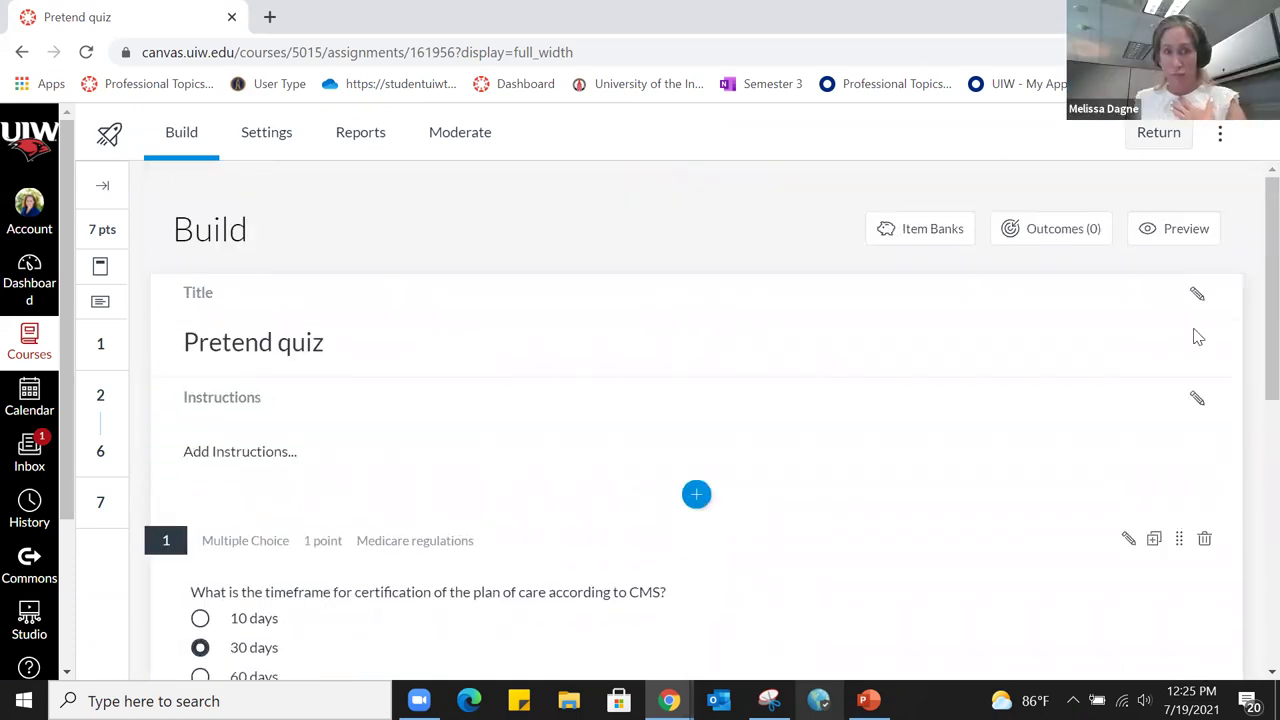
{"action": "scroll", "coordinate": [740, 455], "scroll_direction": "down", "scroll_amount": 5}
{"action": "scroll", "coordinate": [736, 457], "scroll_direction": "down", "scroll_amount": 1}
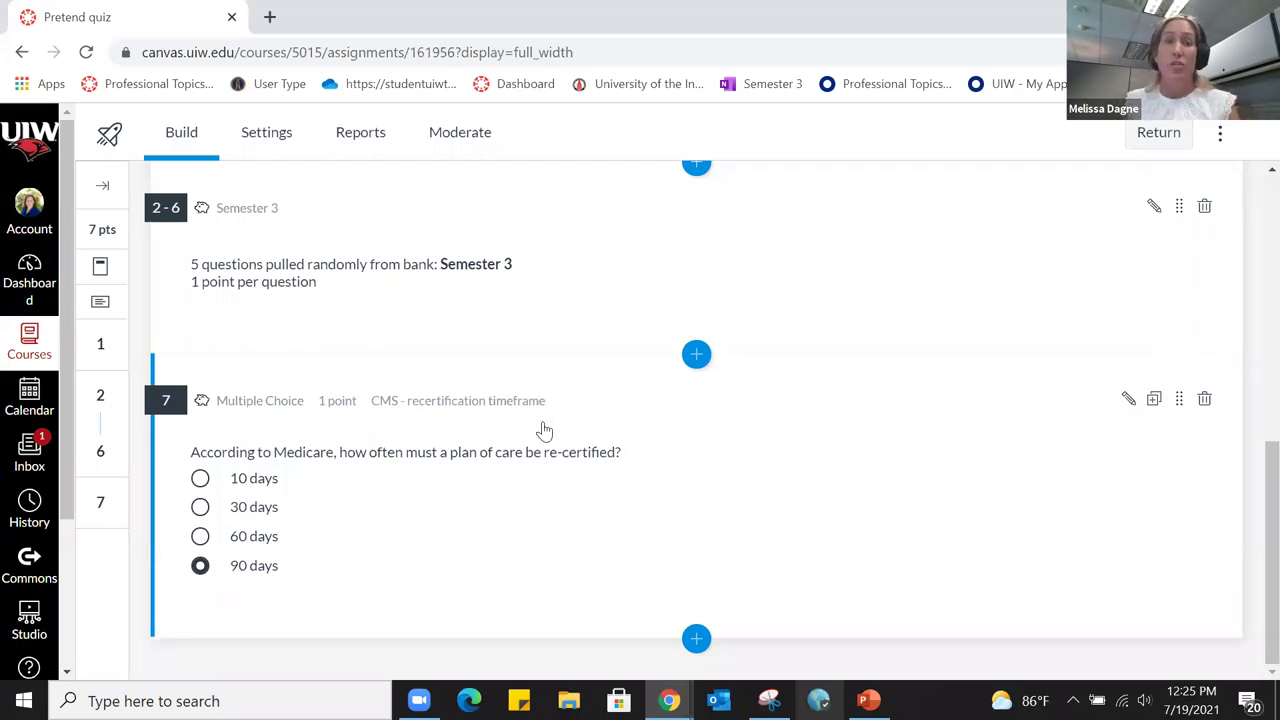
{"action": "scroll", "coordinate": [544, 430], "scroll_direction": "up", "scroll_amount": 5}
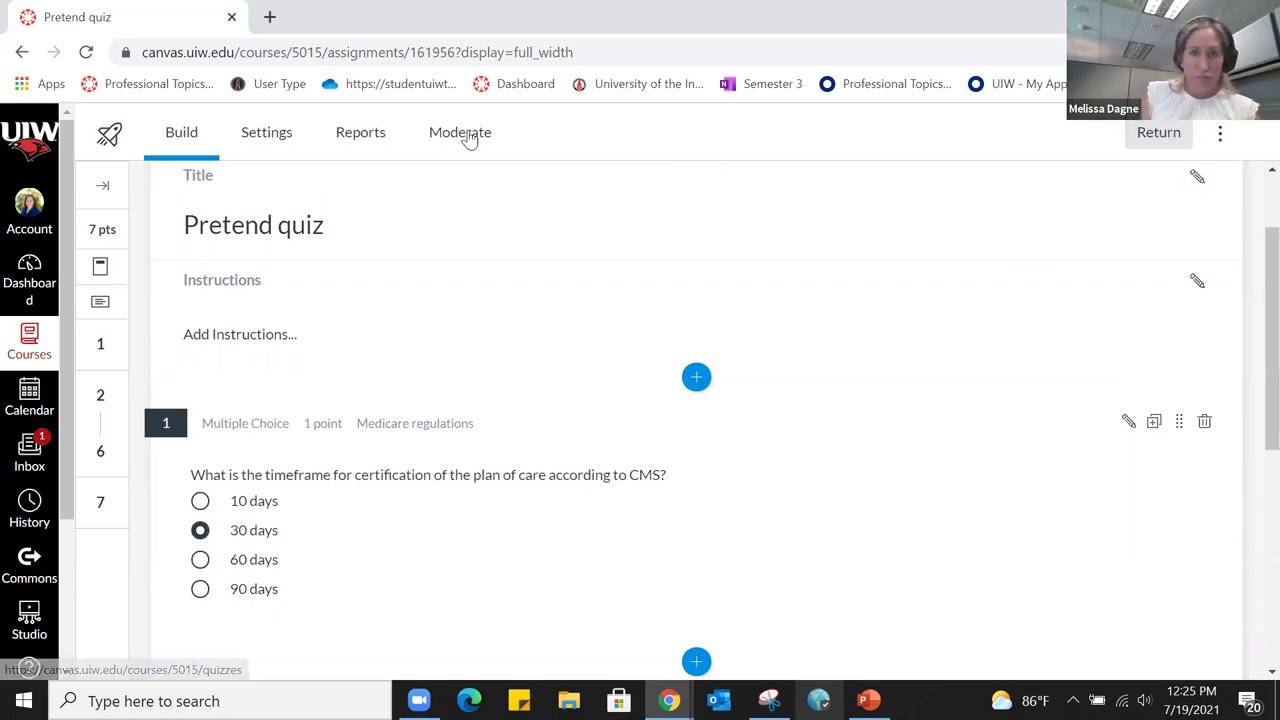
Look over the quiz's available settings and return to the course's quiz list
{"action": "left_click", "coordinate": [283, 134]}
{"action": "scroll", "coordinate": [584, 275], "scroll_direction": "down", "scroll_amount": 1}
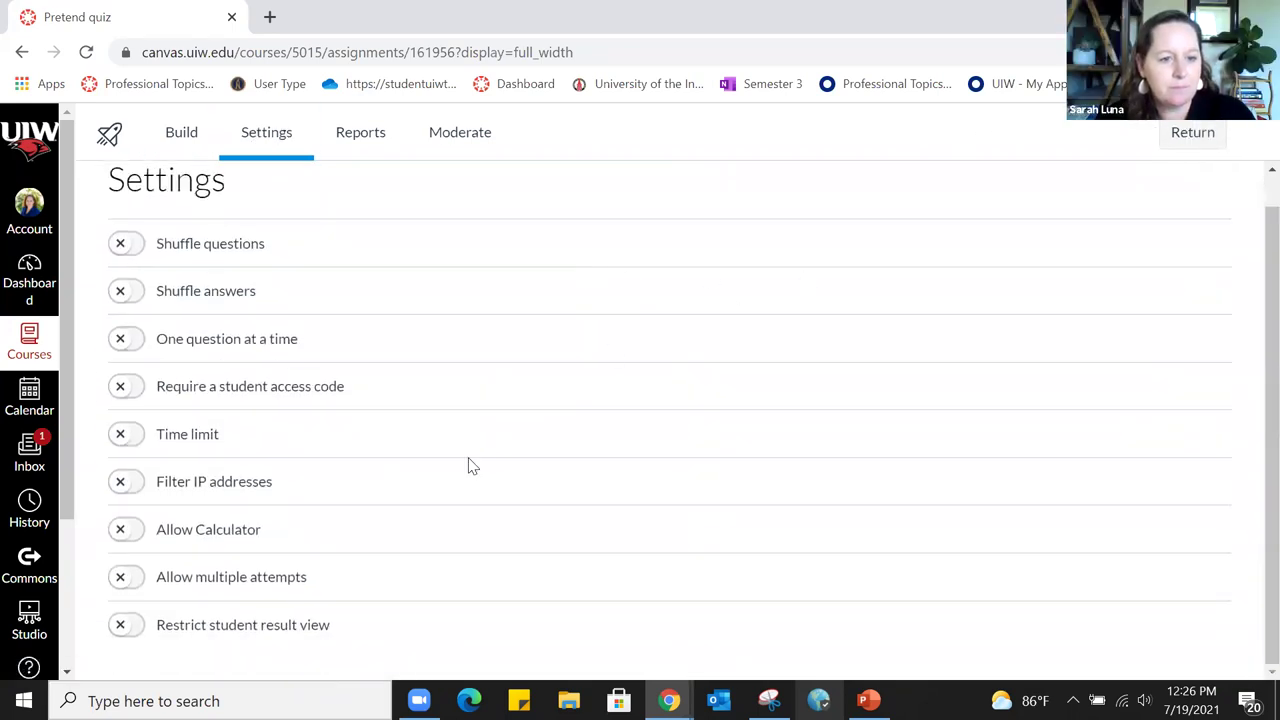
{"action": "scroll", "coordinate": [316, 383], "scroll_direction": "up", "scroll_amount": 1}
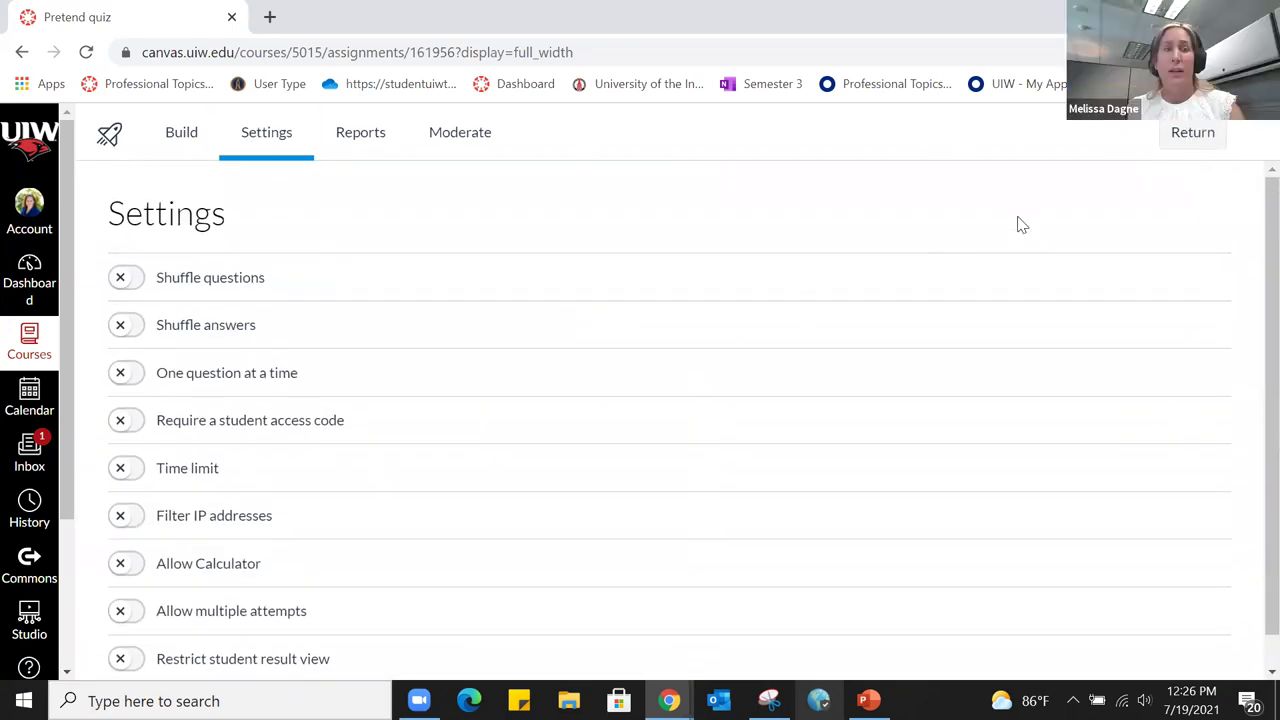
{"action": "left_click", "coordinate": [1193, 133]}
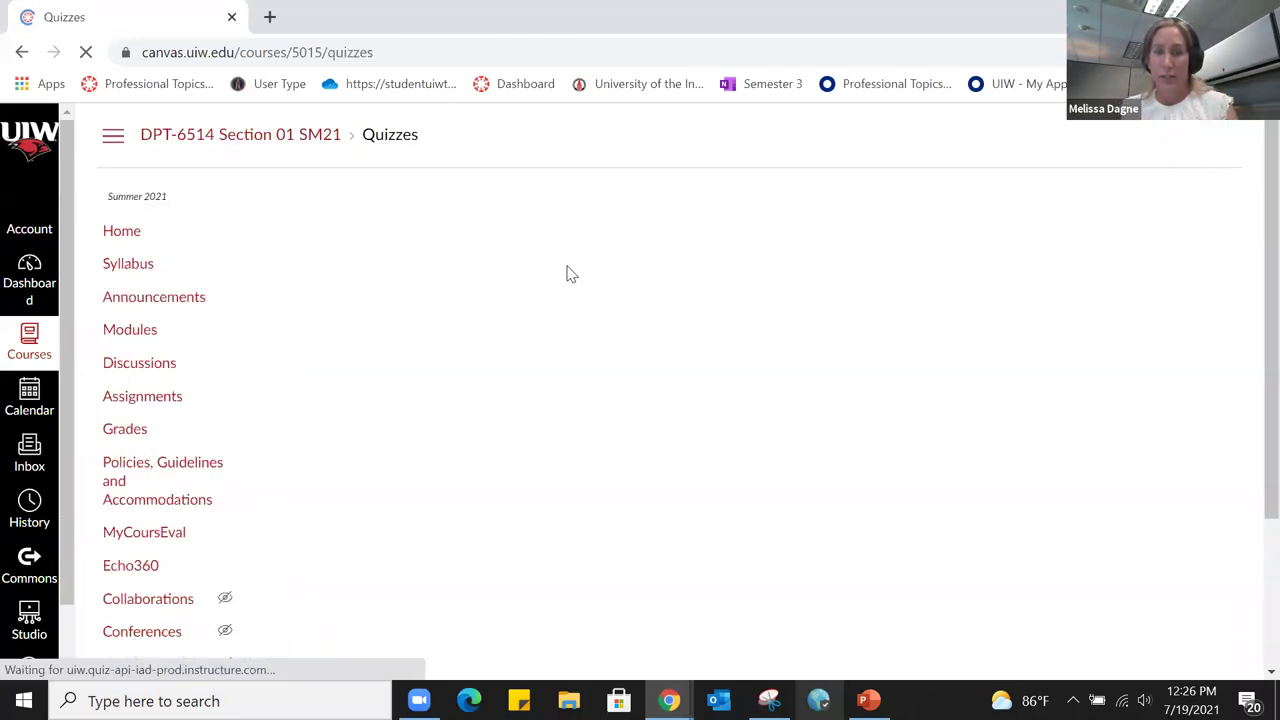
Reopen the closed "Pretend quiz" due Jul 17 for editing and go from its assignment details to the question builder
{"action": "scroll", "coordinate": [514, 594], "scroll_direction": "down", "scroll_amount": 2}
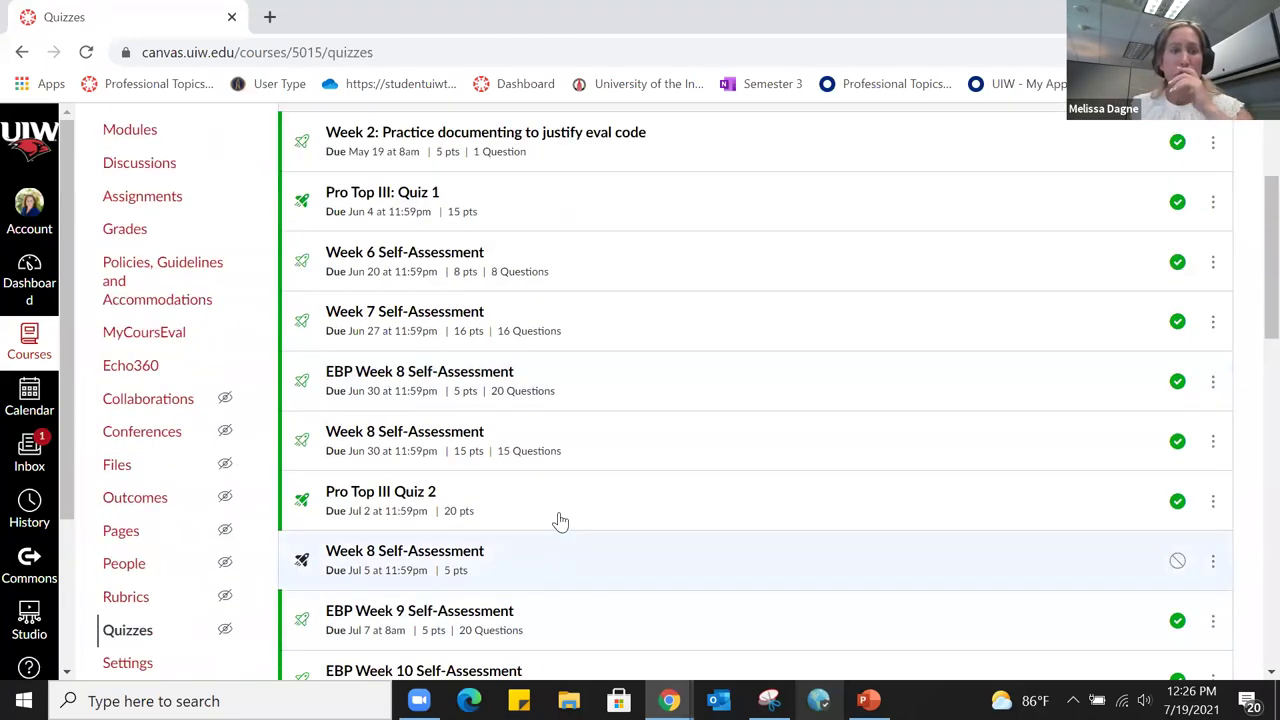
{"action": "scroll", "coordinate": [420, 451], "scroll_direction": "down", "scroll_amount": 1}
{"action": "scroll", "coordinate": [415, 479], "scroll_direction": "down", "scroll_amount": 2}
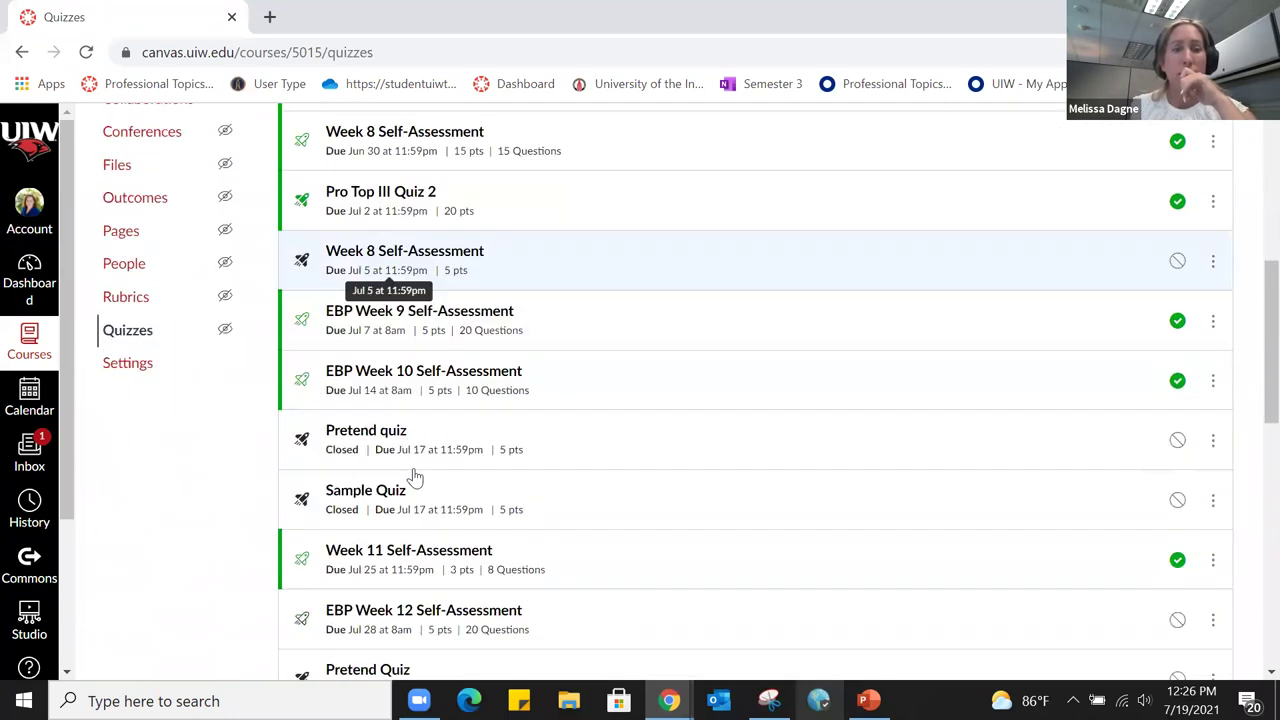
{"action": "left_click", "coordinate": [1213, 441]}
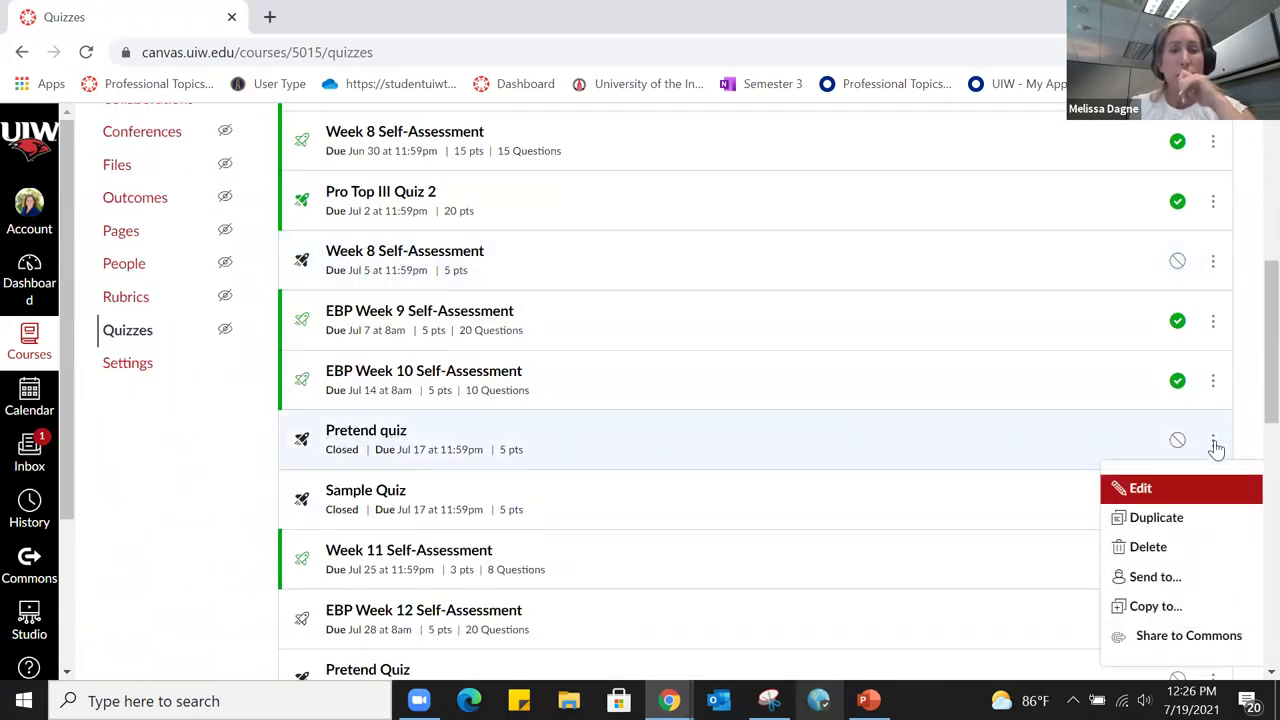
{"action": "left_click", "coordinate": [1150, 490]}
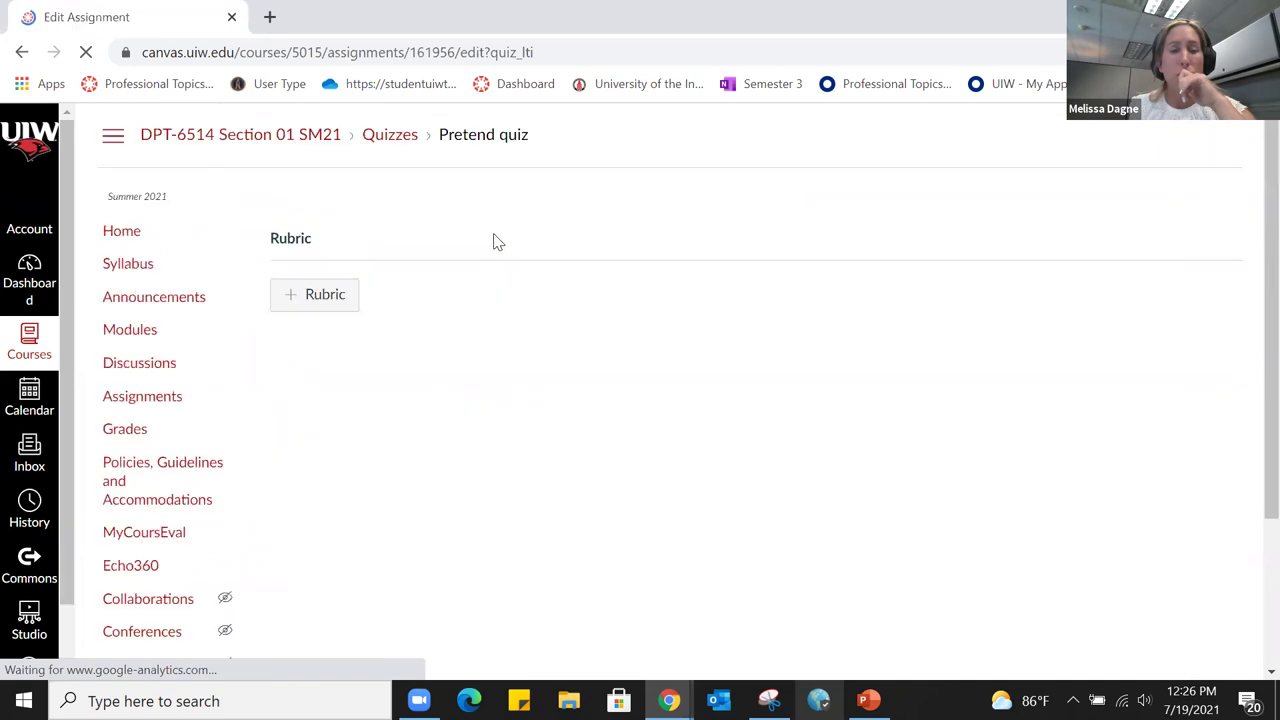
{"action": "scroll", "coordinate": [940, 352], "scroll_direction": "down", "scroll_amount": 2}
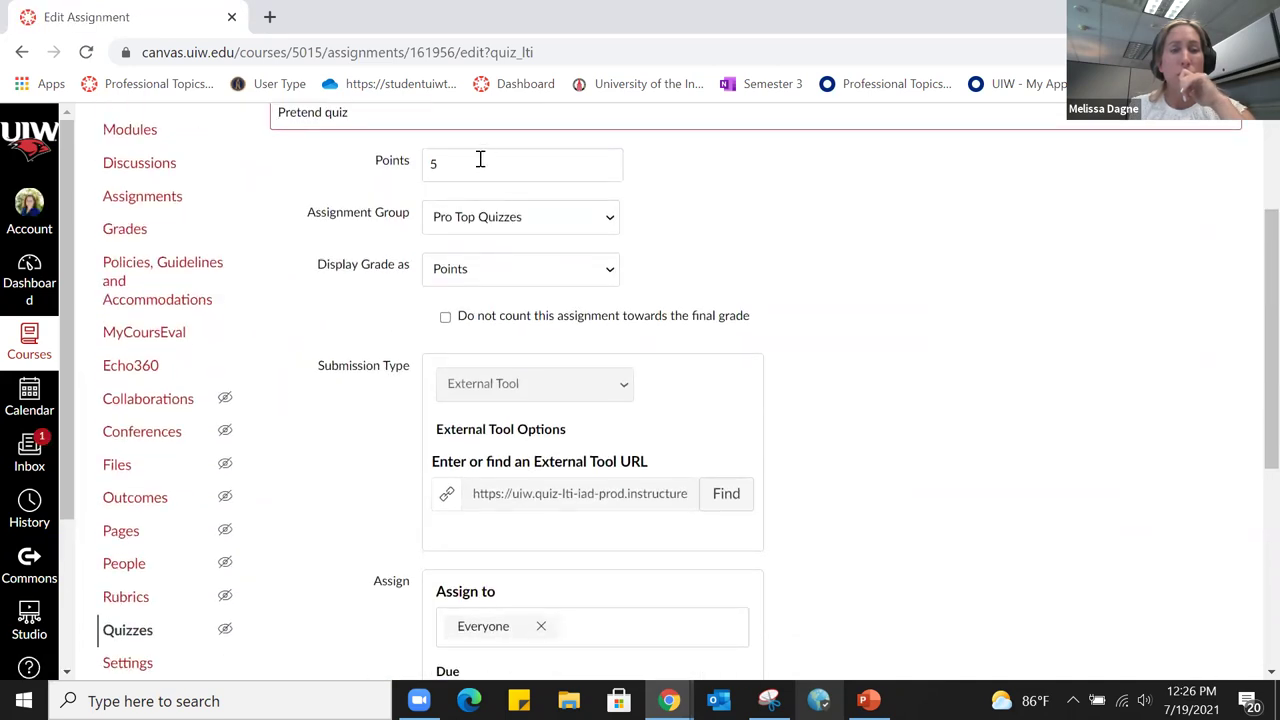
{"action": "scroll", "coordinate": [851, 349], "scroll_direction": "down", "scroll_amount": 5}
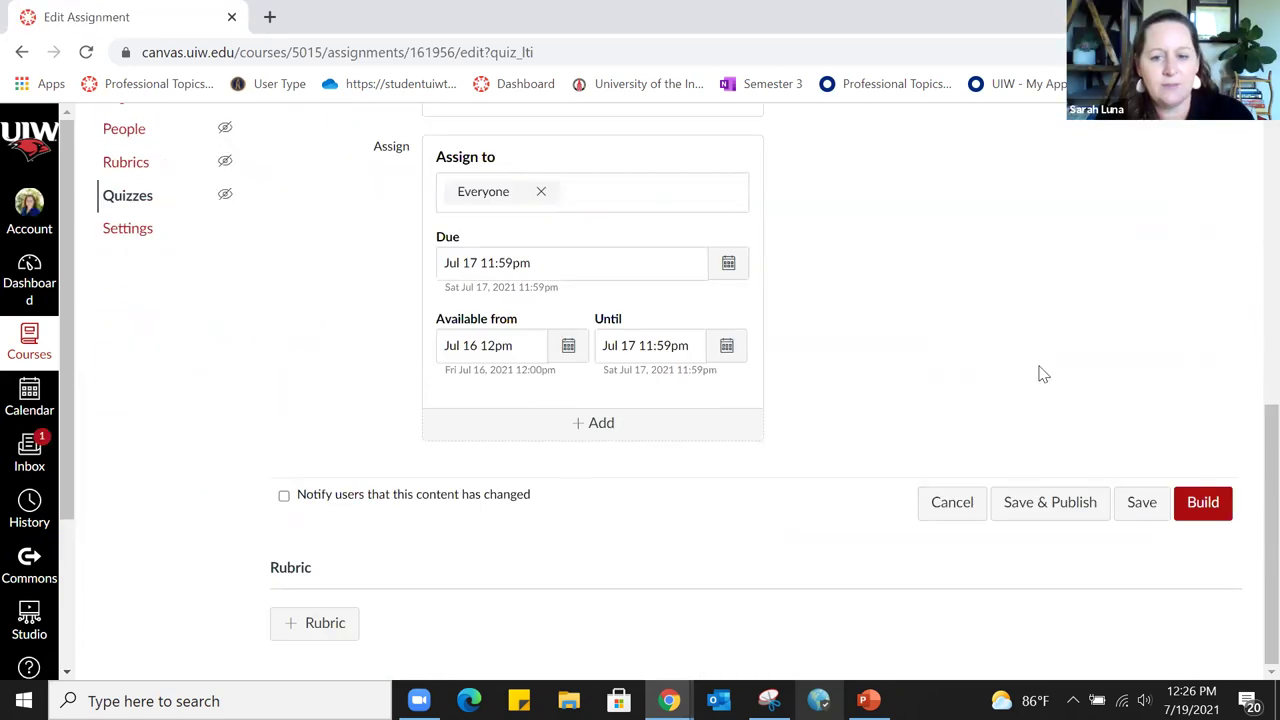
{"action": "left_click", "coordinate": [1203, 503]}
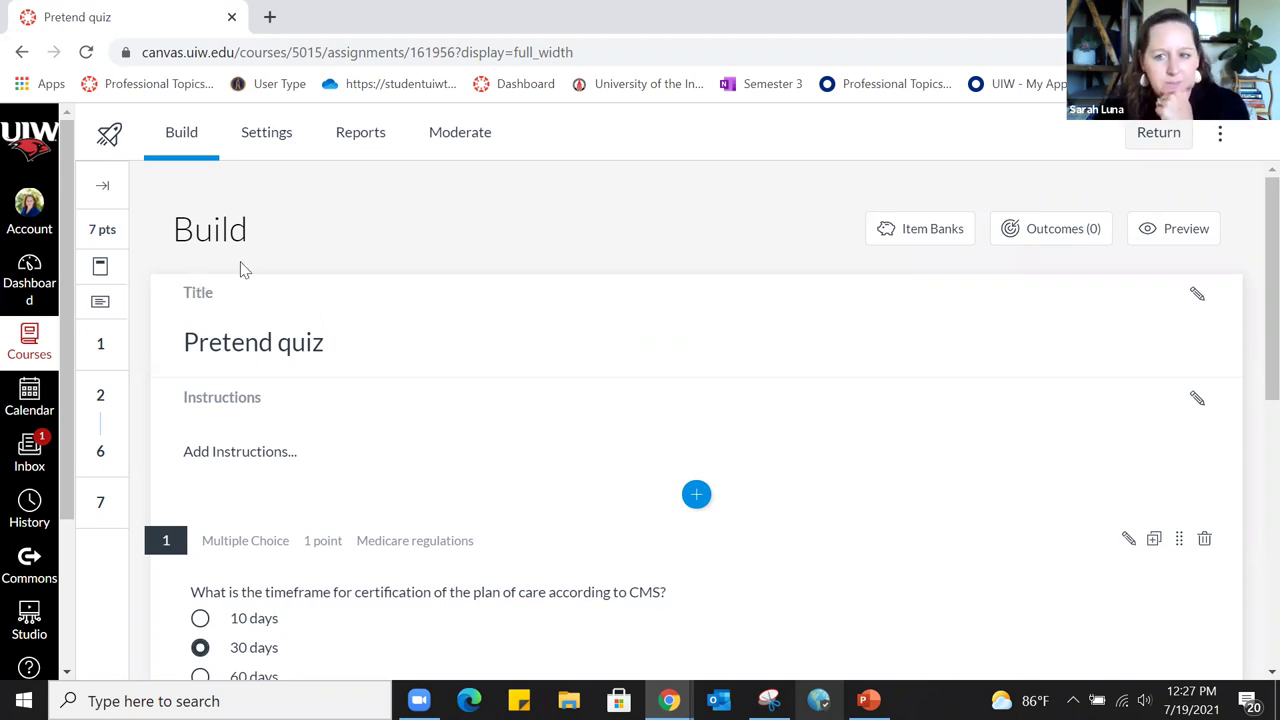
Leave the quiz builder and find the Pro Top Quizzes group among the course's assignments
{"action": "left_click", "coordinate": [1155, 142]}
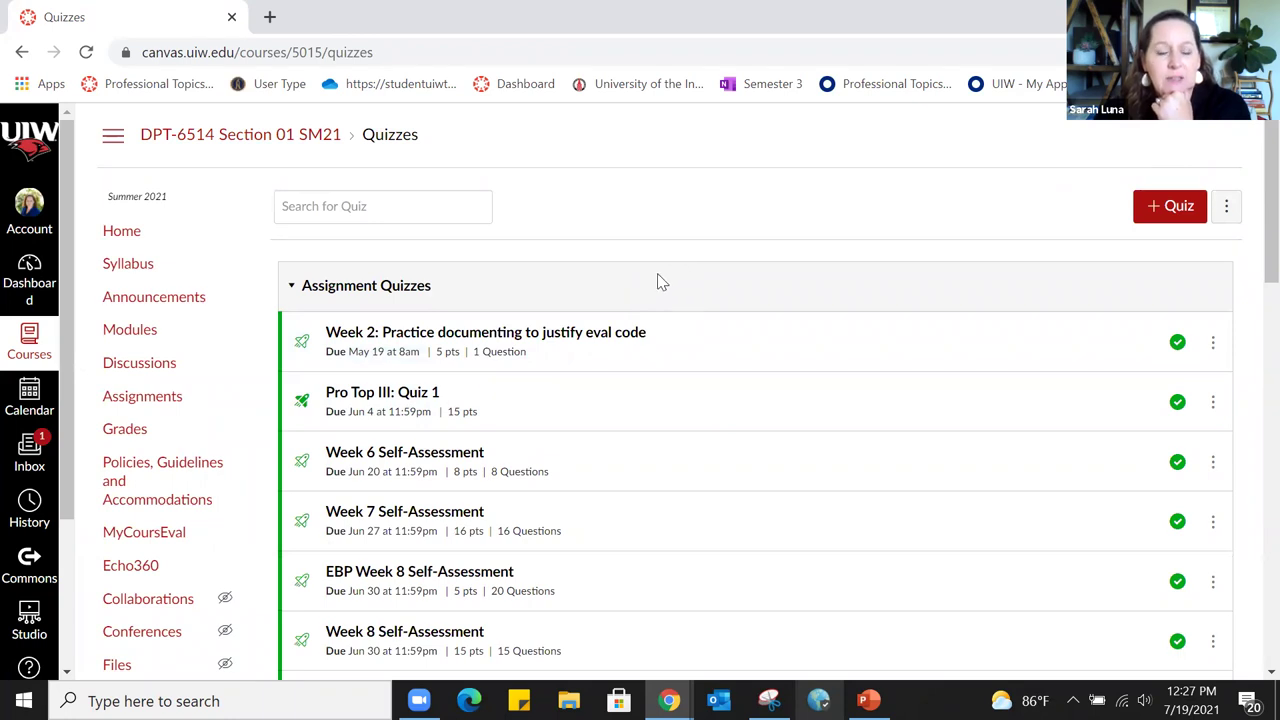
{"action": "left_click", "coordinate": [135, 400]}
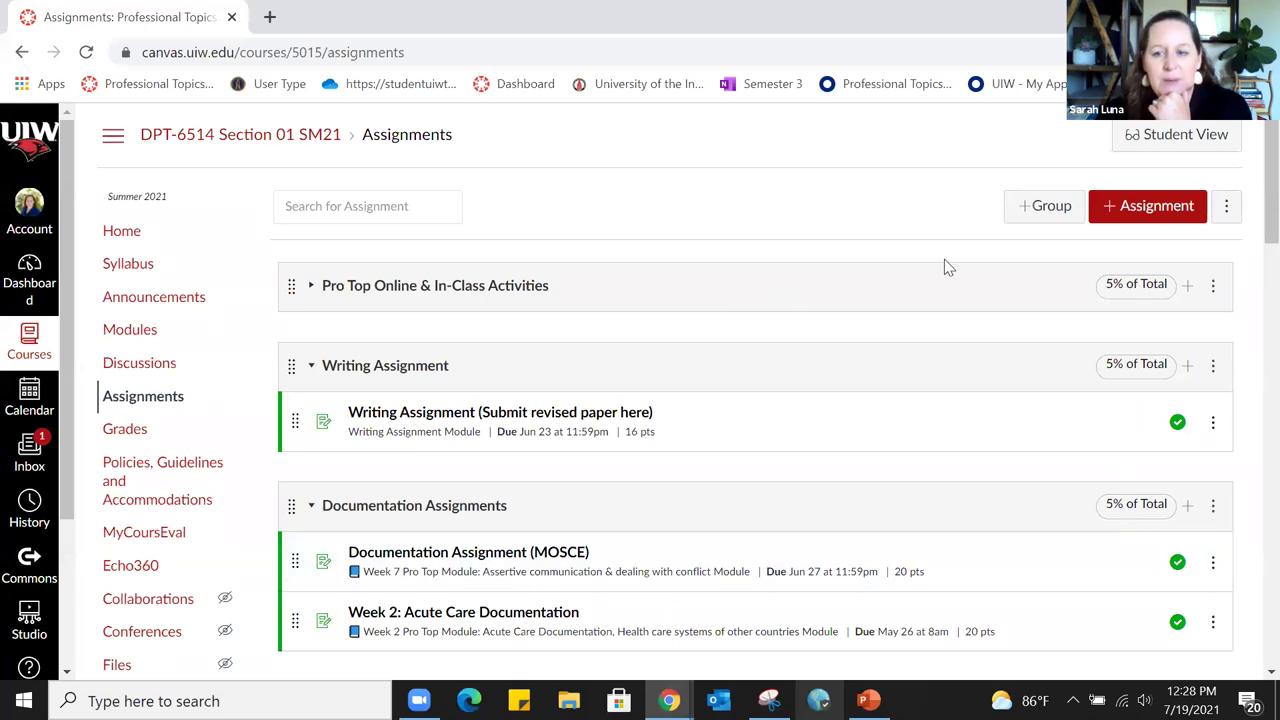
{"action": "scroll", "coordinate": [931, 272], "scroll_direction": "down", "scroll_amount": 4}
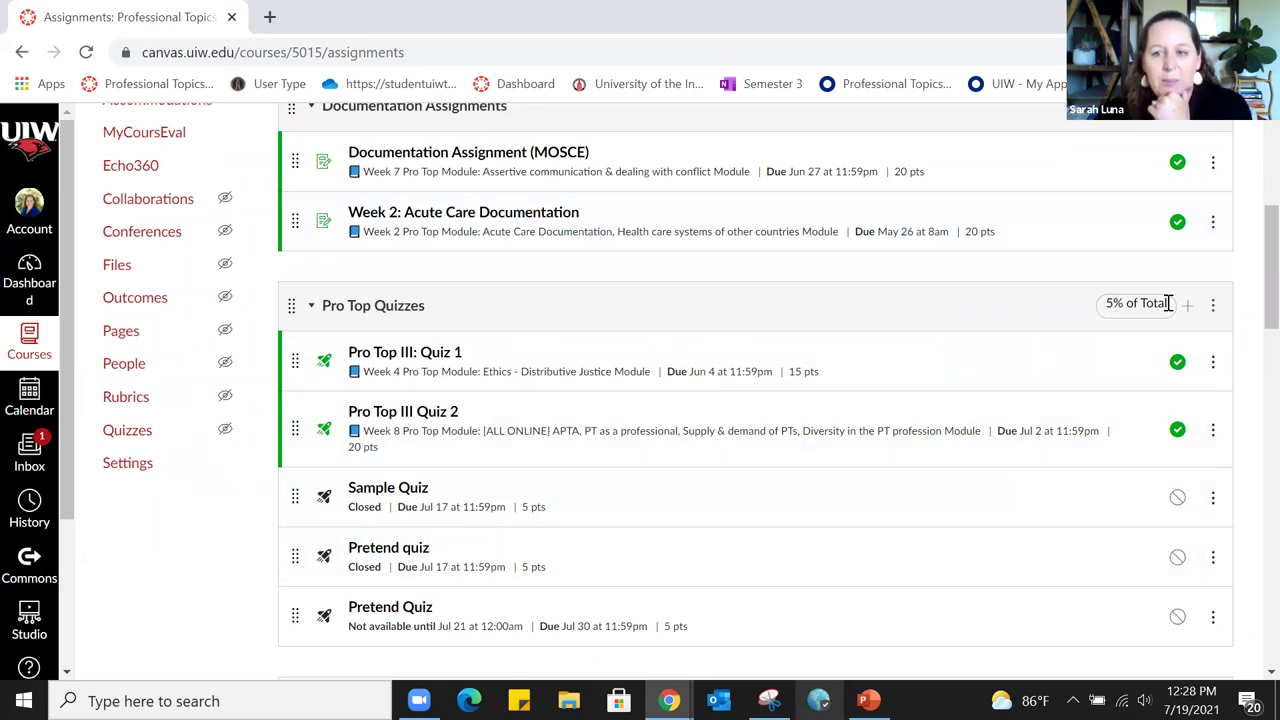
Try setting the Pro Top Quizzes group to ignore the 1 lowest score for each student, and recheck the group's settings
{"action": "left_click", "coordinate": [1214, 306]}
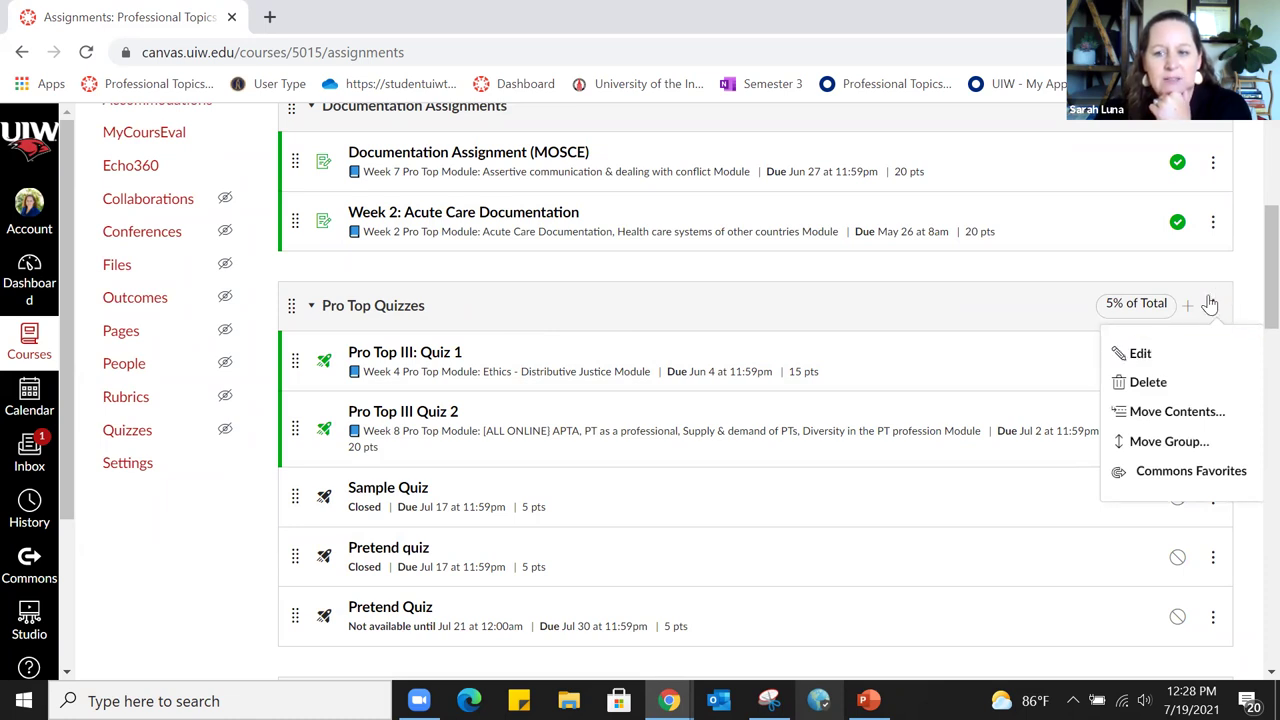
{"action": "left_click", "coordinate": [1182, 362]}
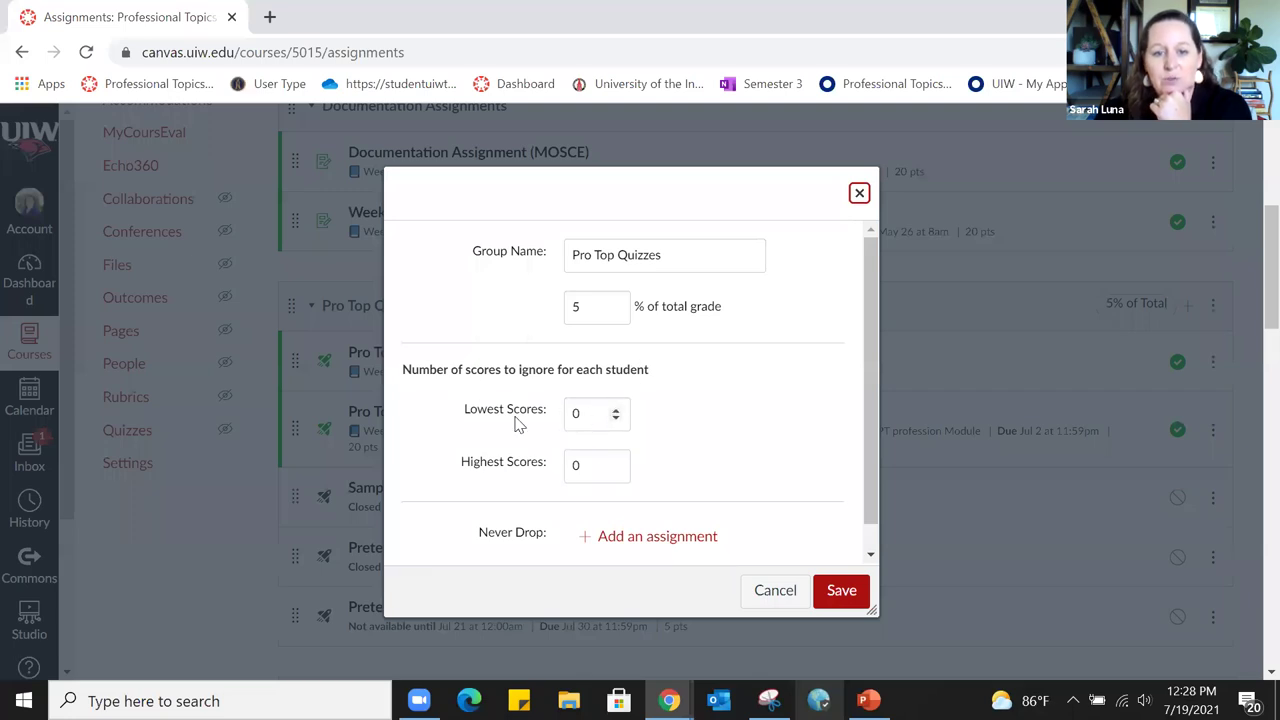
{"action": "left_click", "coordinate": [615, 410]}
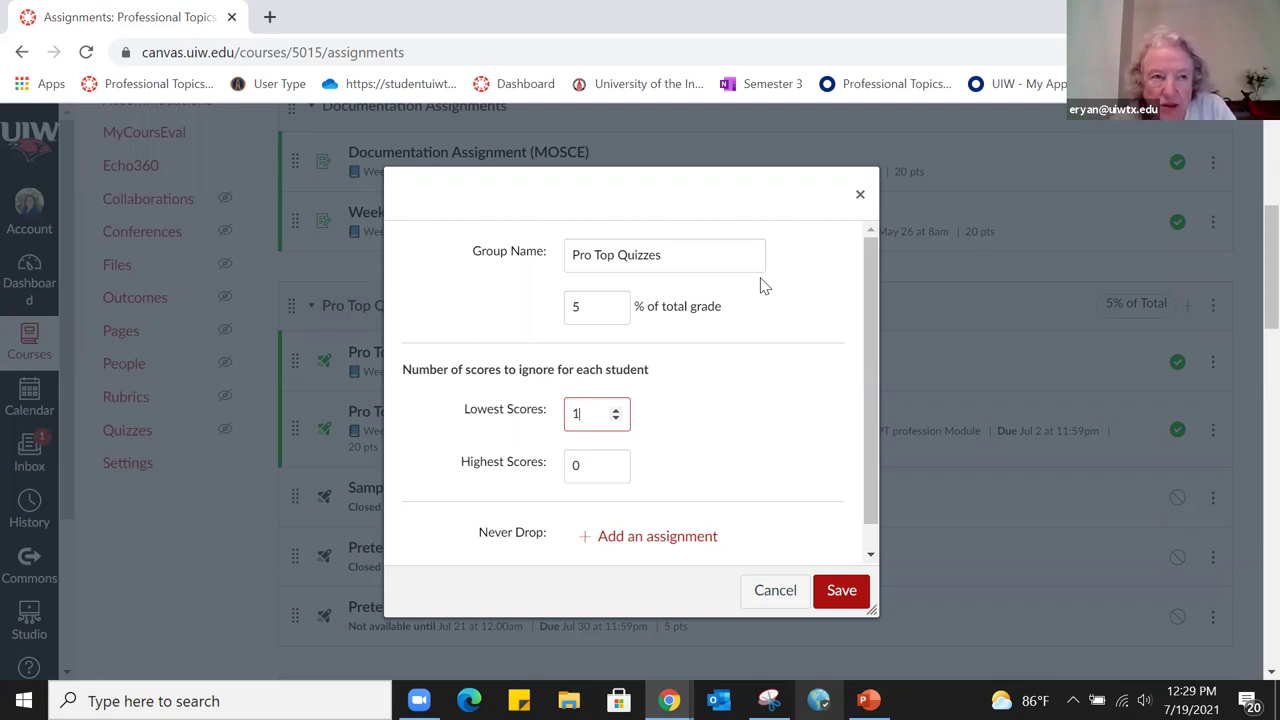
{"action": "left_click", "coordinate": [785, 594]}
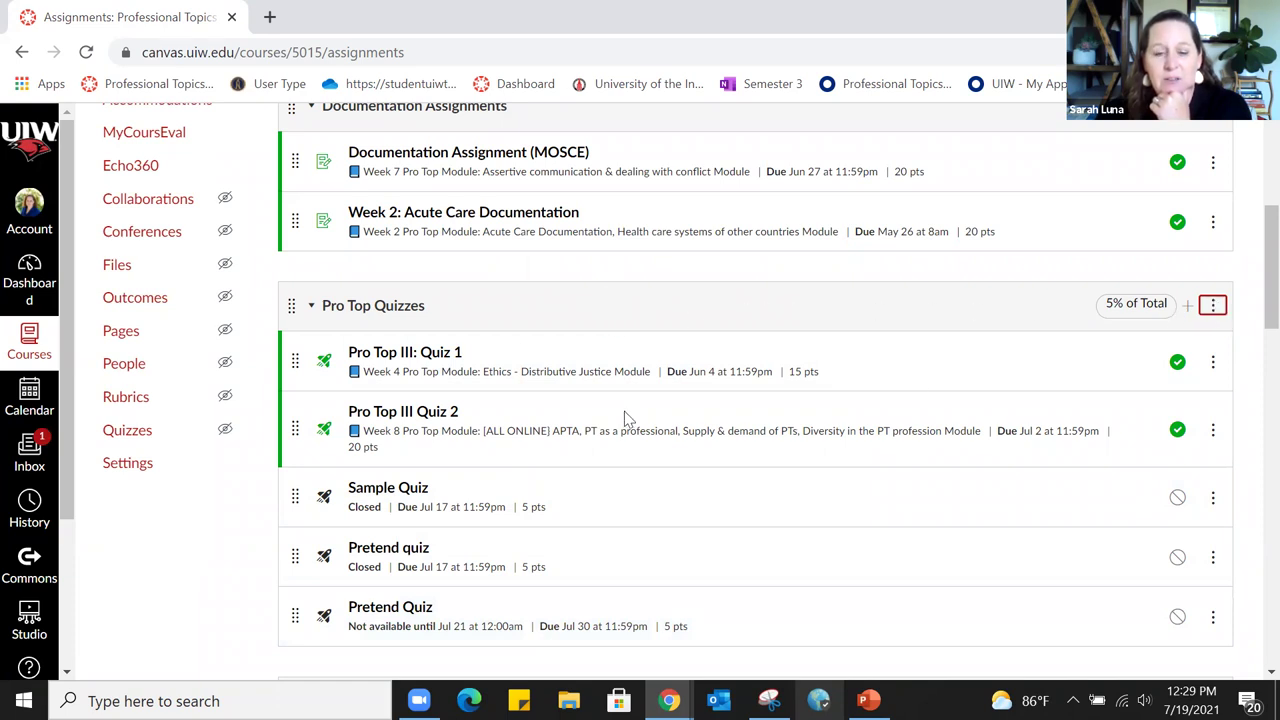
{"action": "left_click", "coordinate": [1212, 305]}
{"action": "left_click", "coordinate": [1140, 354]}
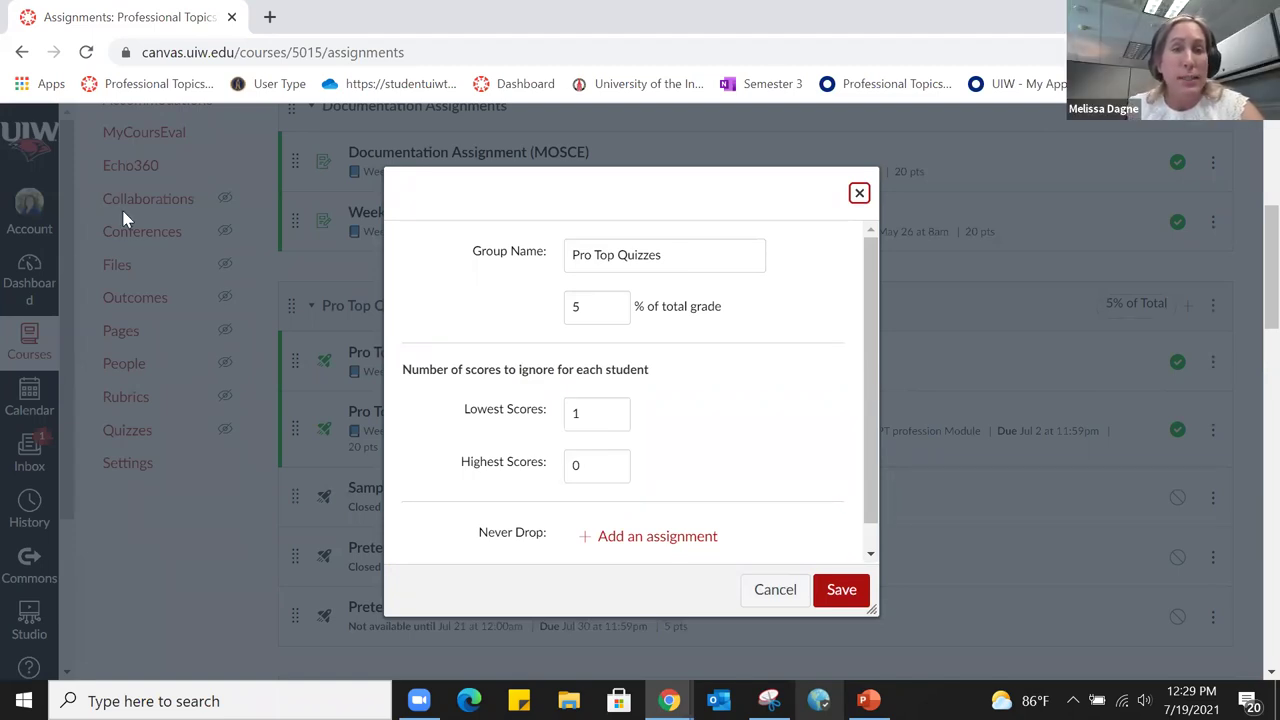
{"action": "left_click", "coordinate": [775, 589]}
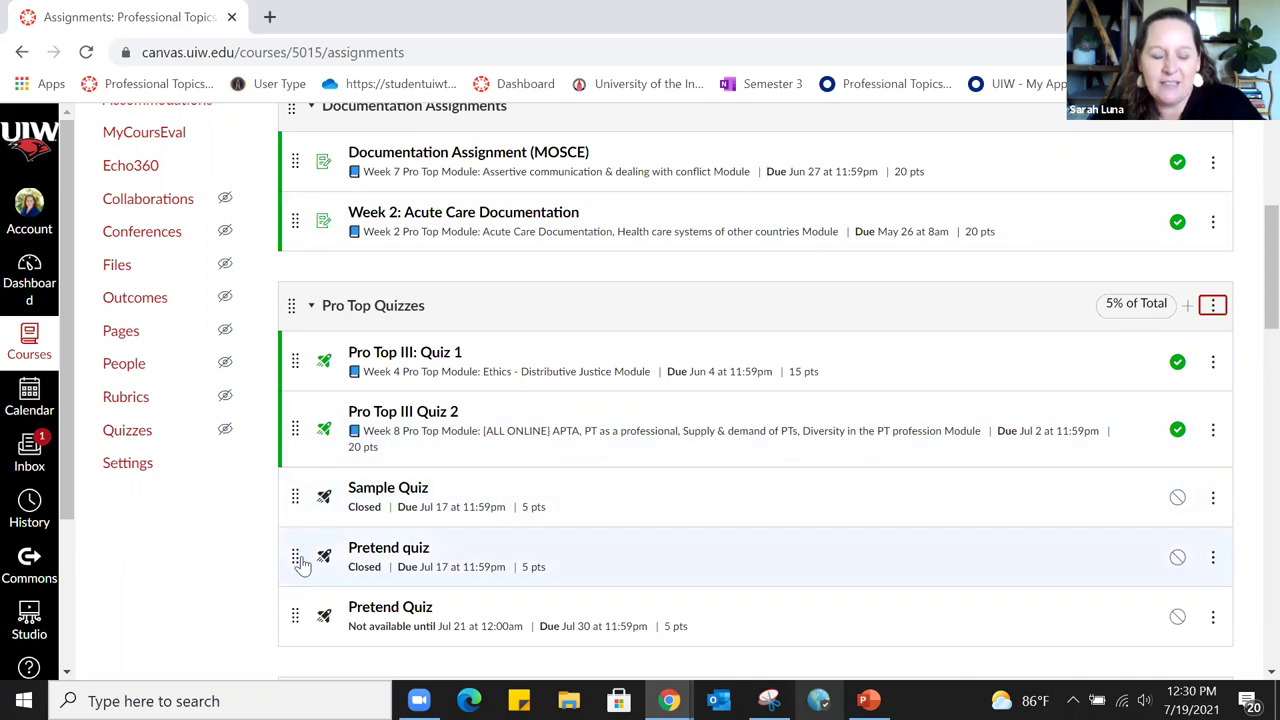
Open the closed "Pretend quiz" from the Pro Top Quizzes group and bring up its quiz settings through the builder
{"action": "left_click", "coordinate": [373, 552]}
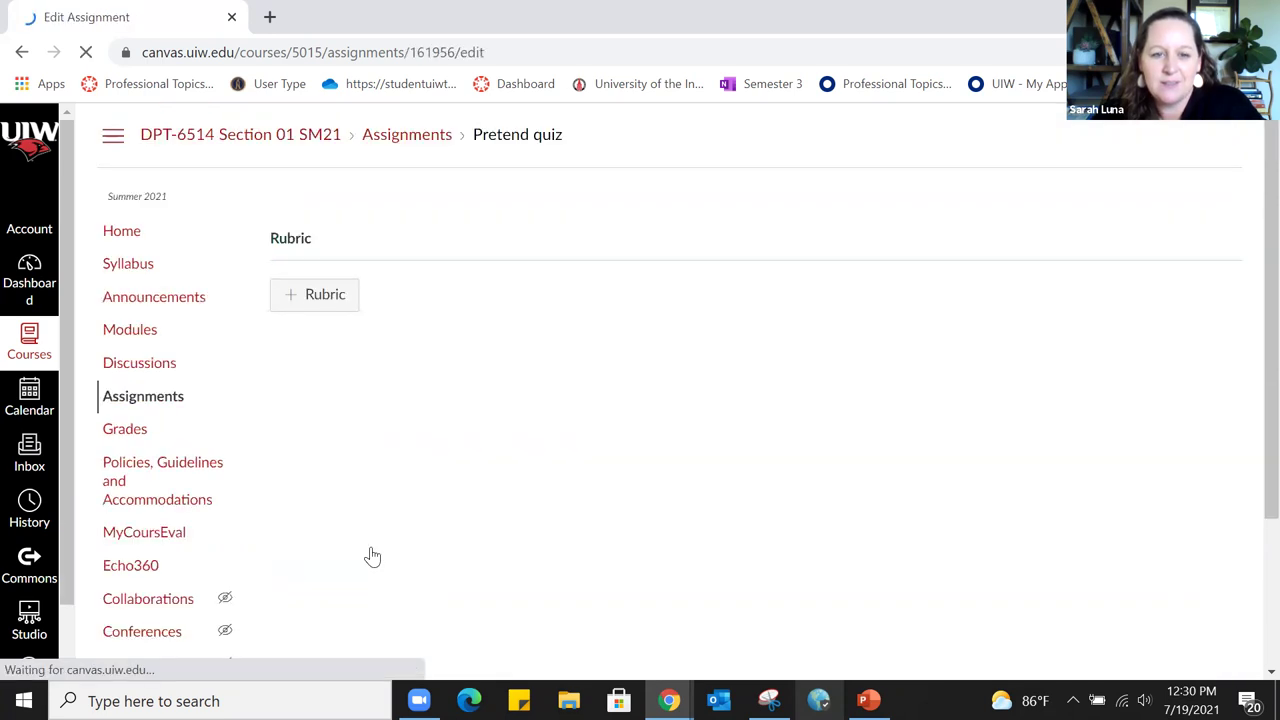
{"action": "scroll", "coordinate": [1152, 400], "scroll_direction": "down", "scroll_amount": 6}
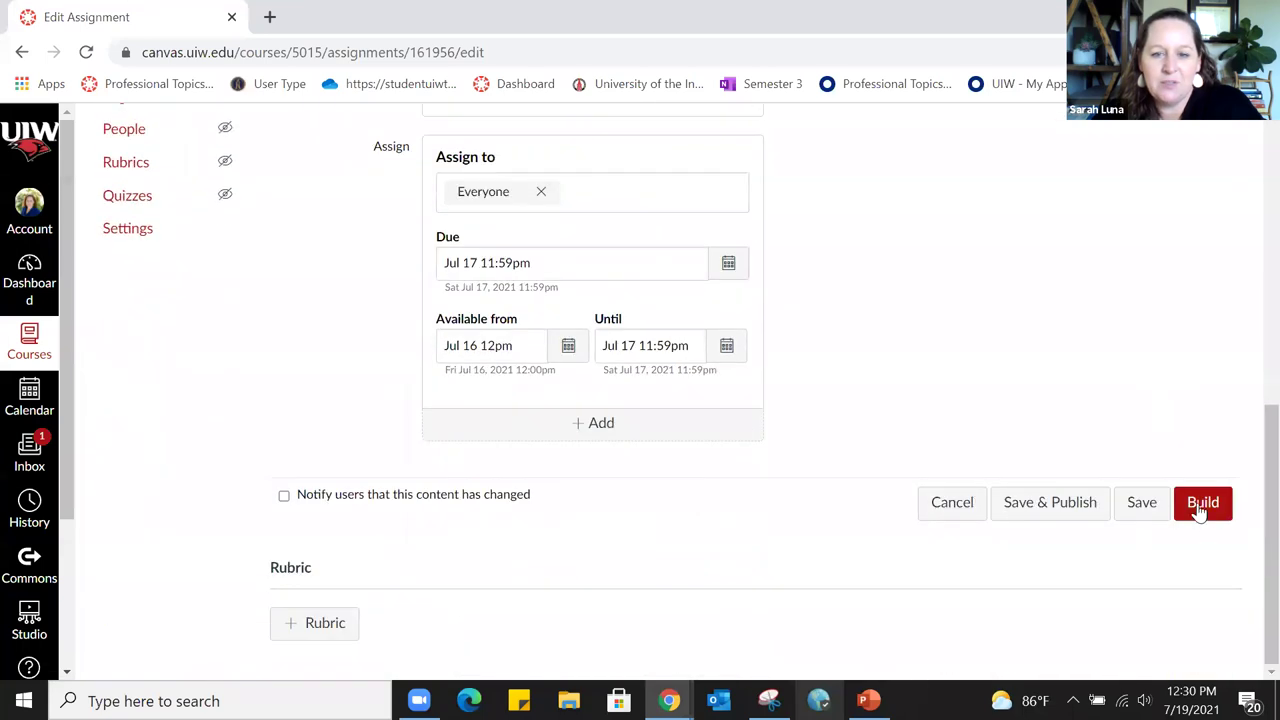
{"action": "left_click", "coordinate": [1201, 504]}
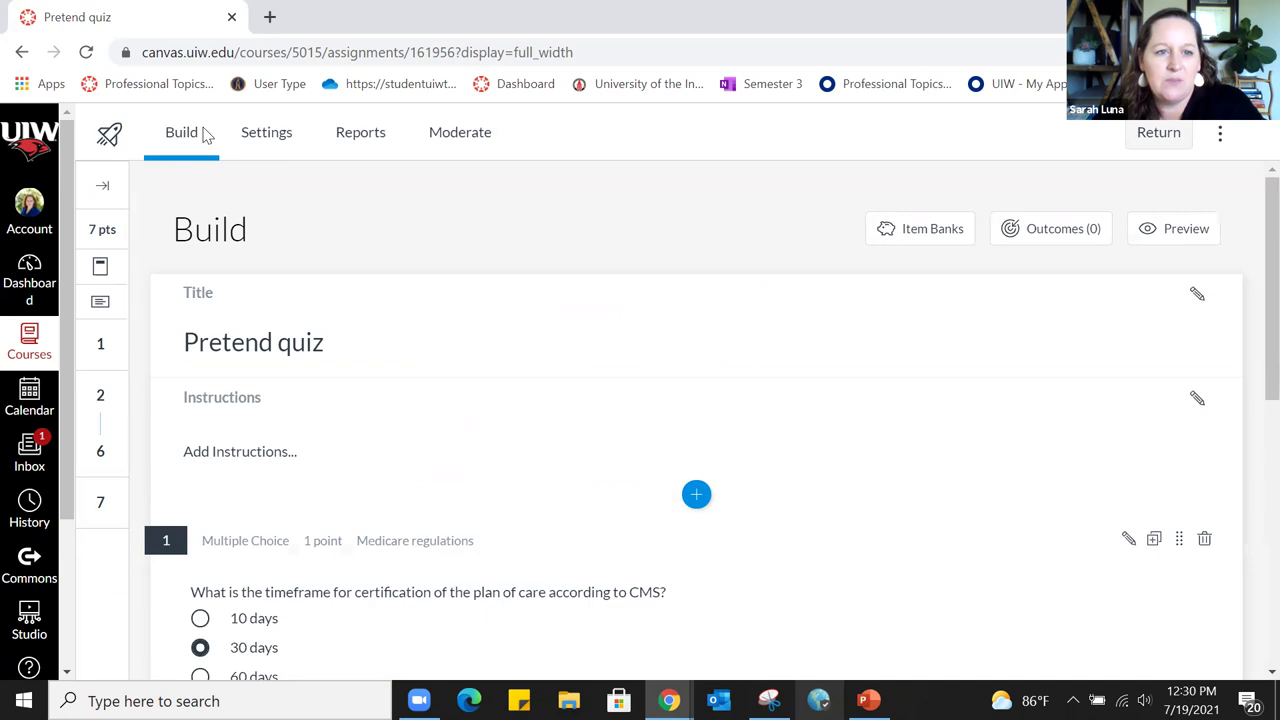
{"action": "left_click", "coordinate": [268, 135]}
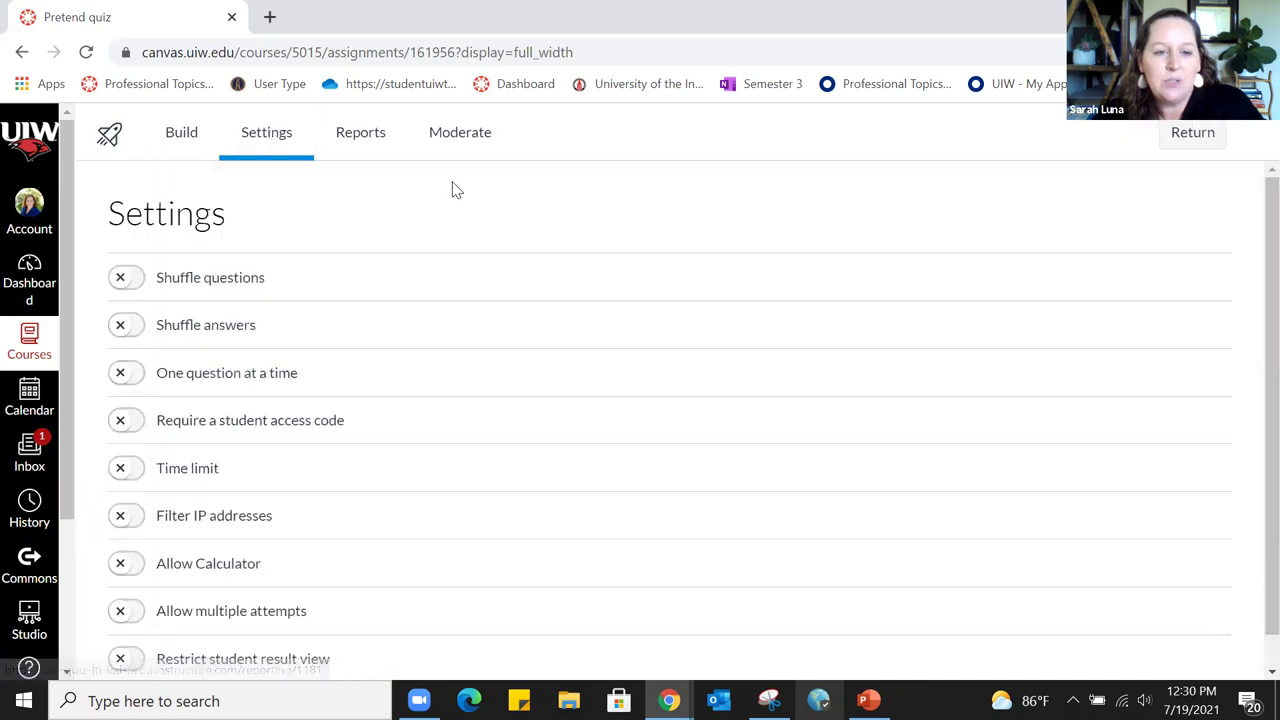
{"action": "scroll", "coordinate": [591, 237], "scroll_direction": "down", "scroll_amount": 1}
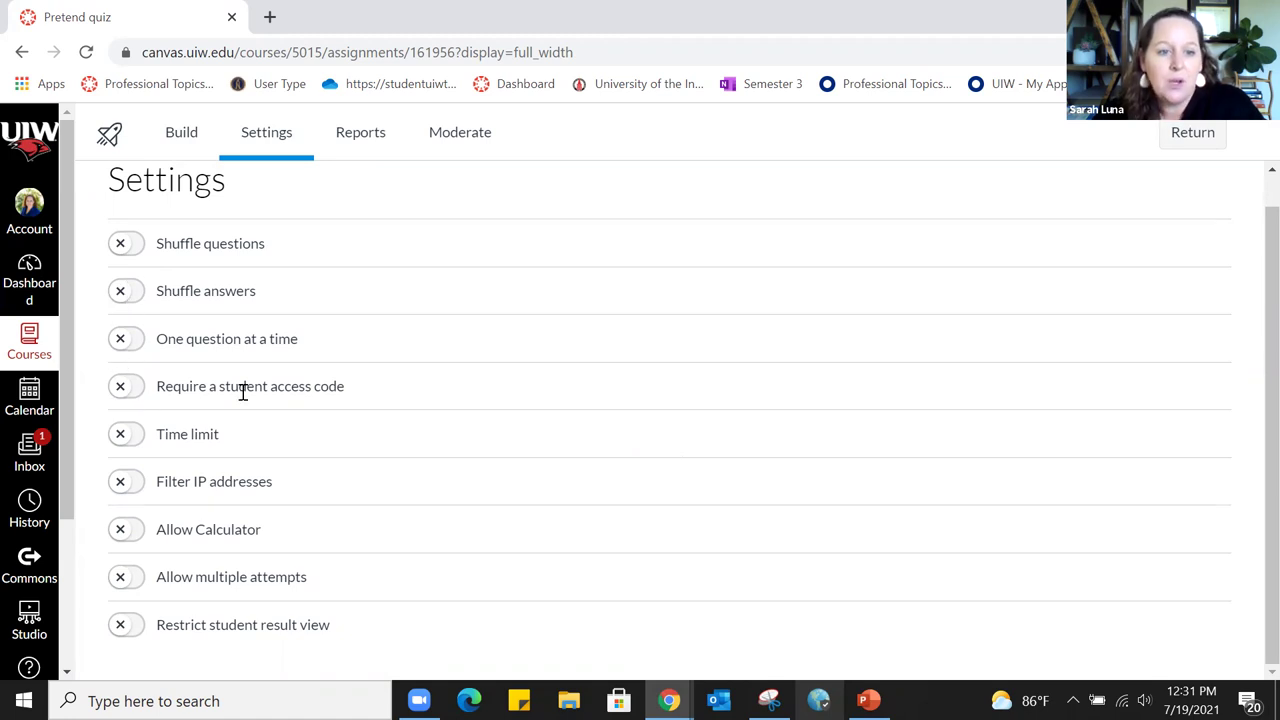
Try out the student access code requirement and the time limit option in the quiz settings
{"action": "left_click", "coordinate": [128, 386]}
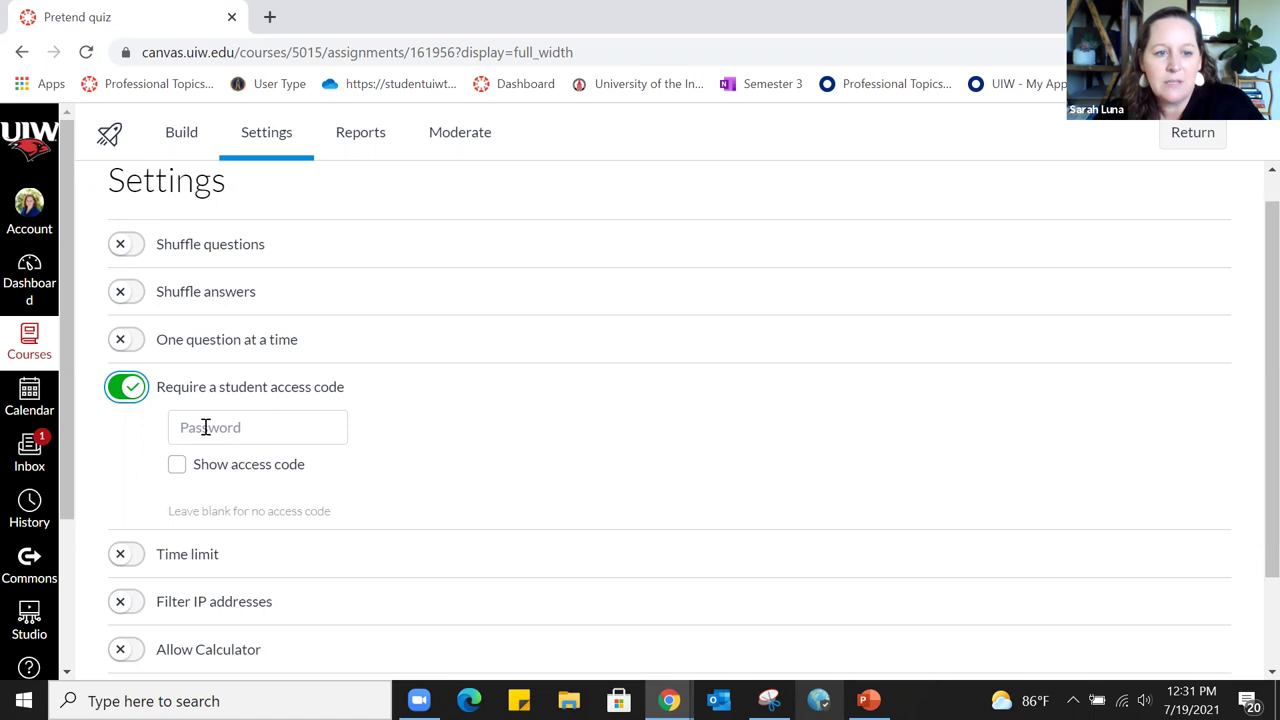
{"action": "left_click", "coordinate": [128, 386]}
{"action": "left_click", "coordinate": [127, 436]}
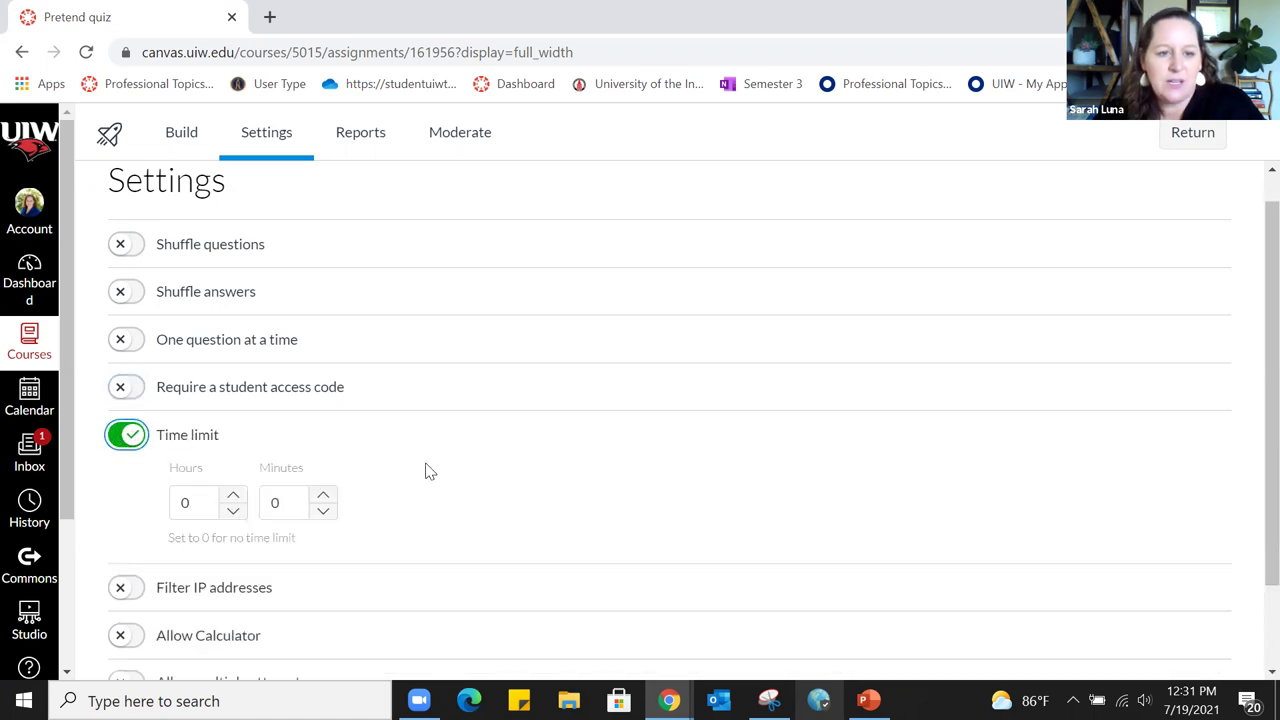
{"action": "left_click", "coordinate": [130, 436]}
Try out the IP address filter and the multiple attempts option in the quiz settings, leaving both disabled
{"action": "left_click", "coordinate": [128, 483]}
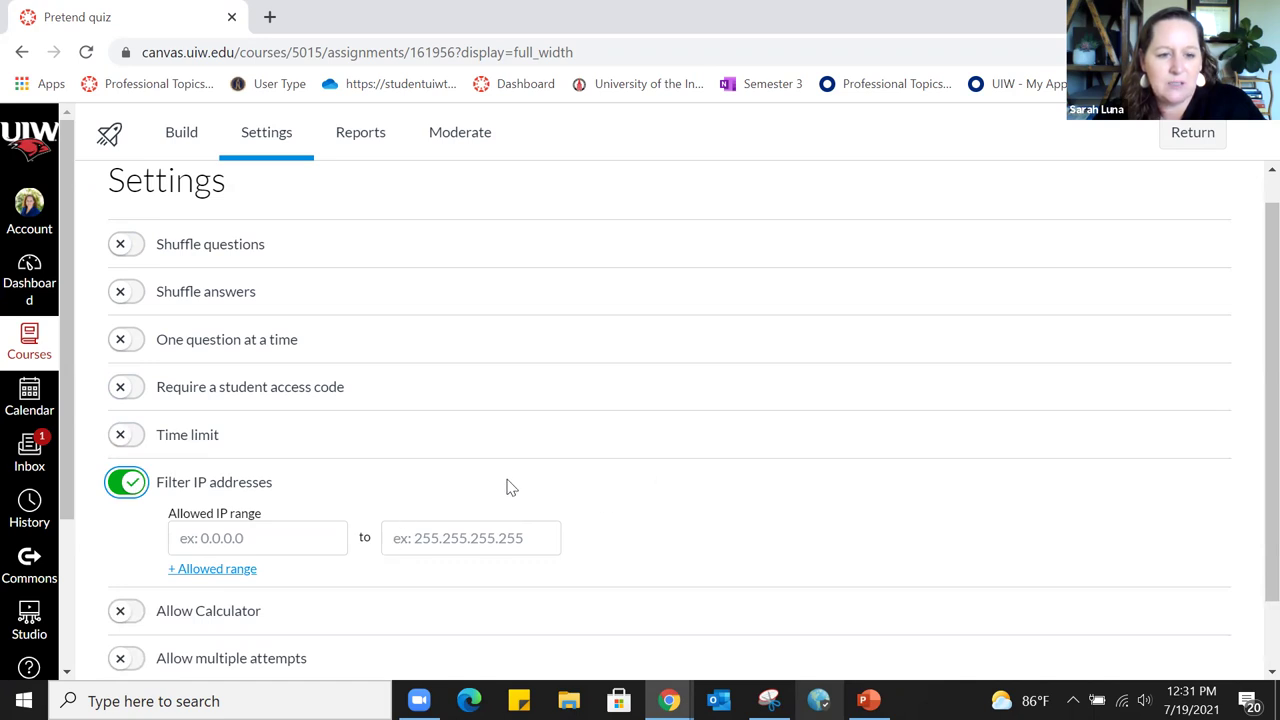
{"action": "left_click", "coordinate": [125, 484]}
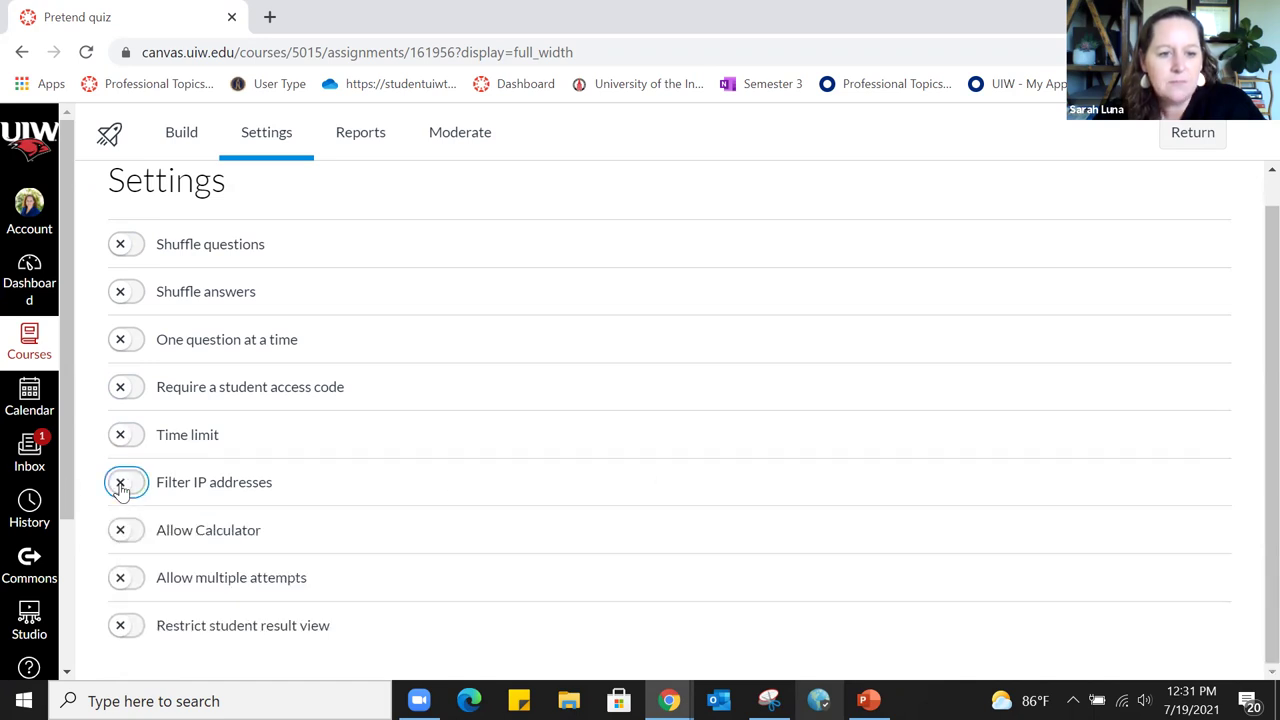
{"action": "left_click", "coordinate": [124, 578]}
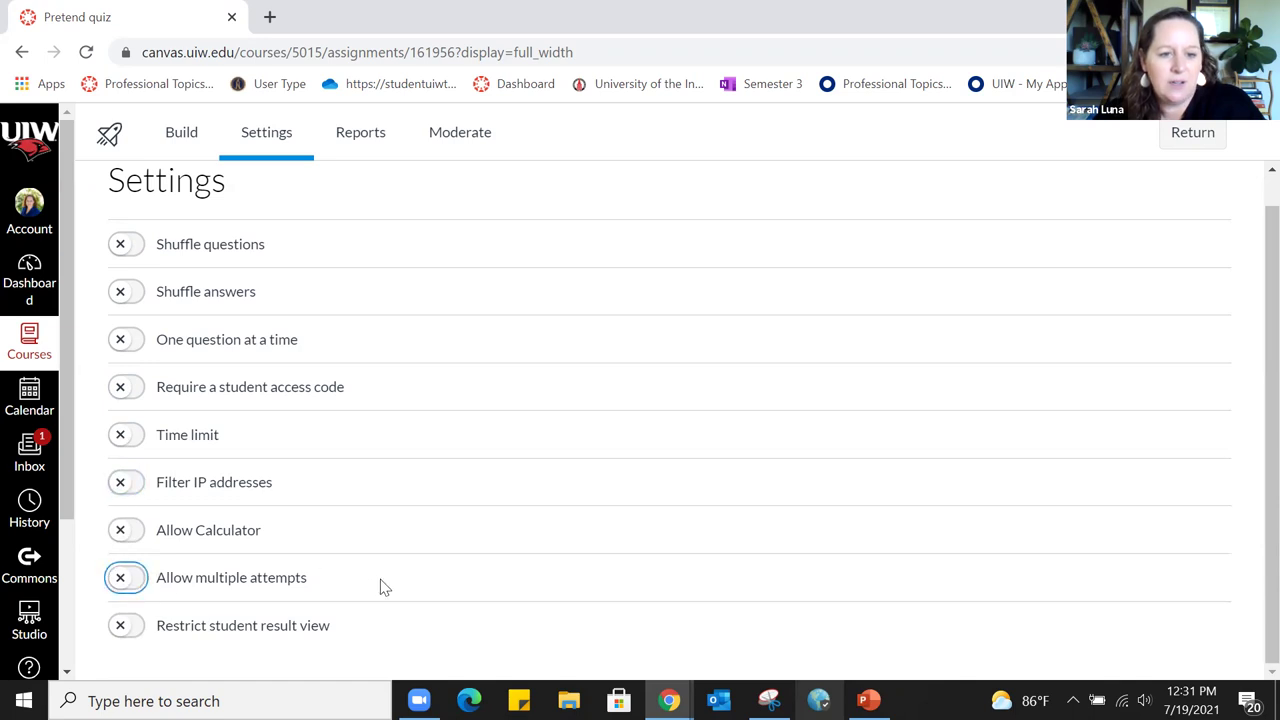
{"action": "scroll", "coordinate": [375, 575], "scroll_direction": "down", "scroll_amount": 1}
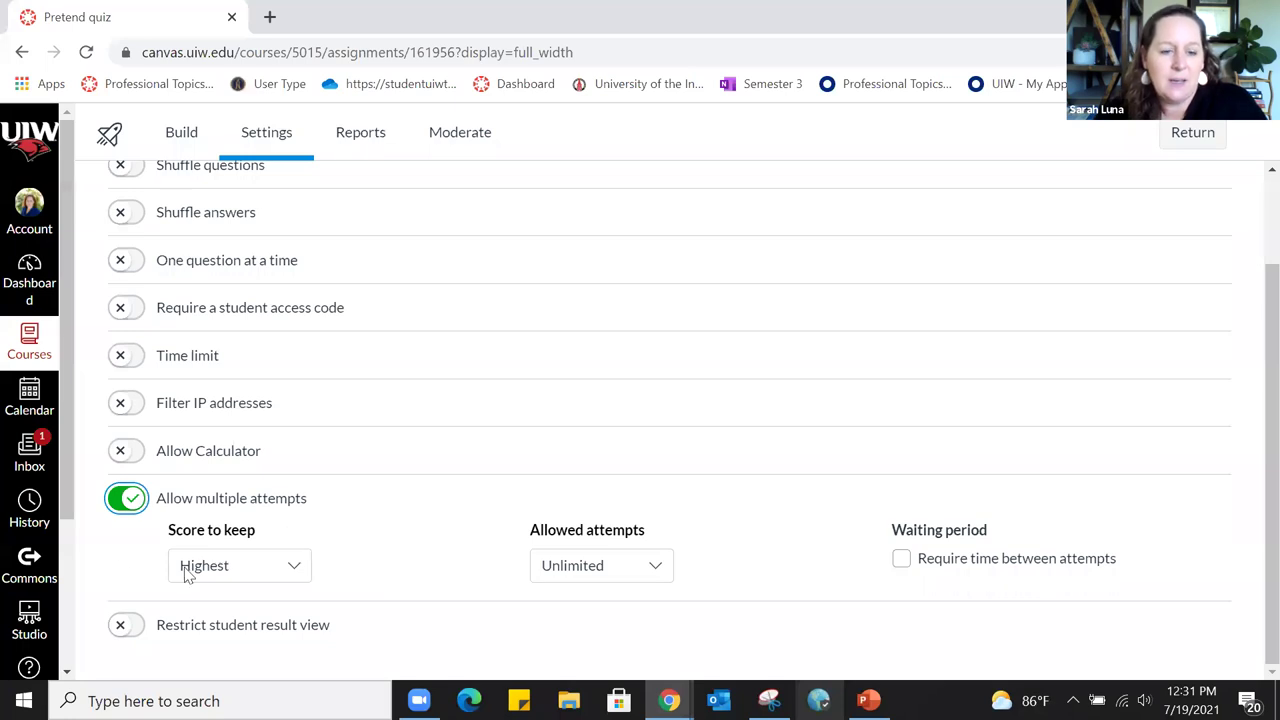
{"action": "left_click", "coordinate": [128, 498]}
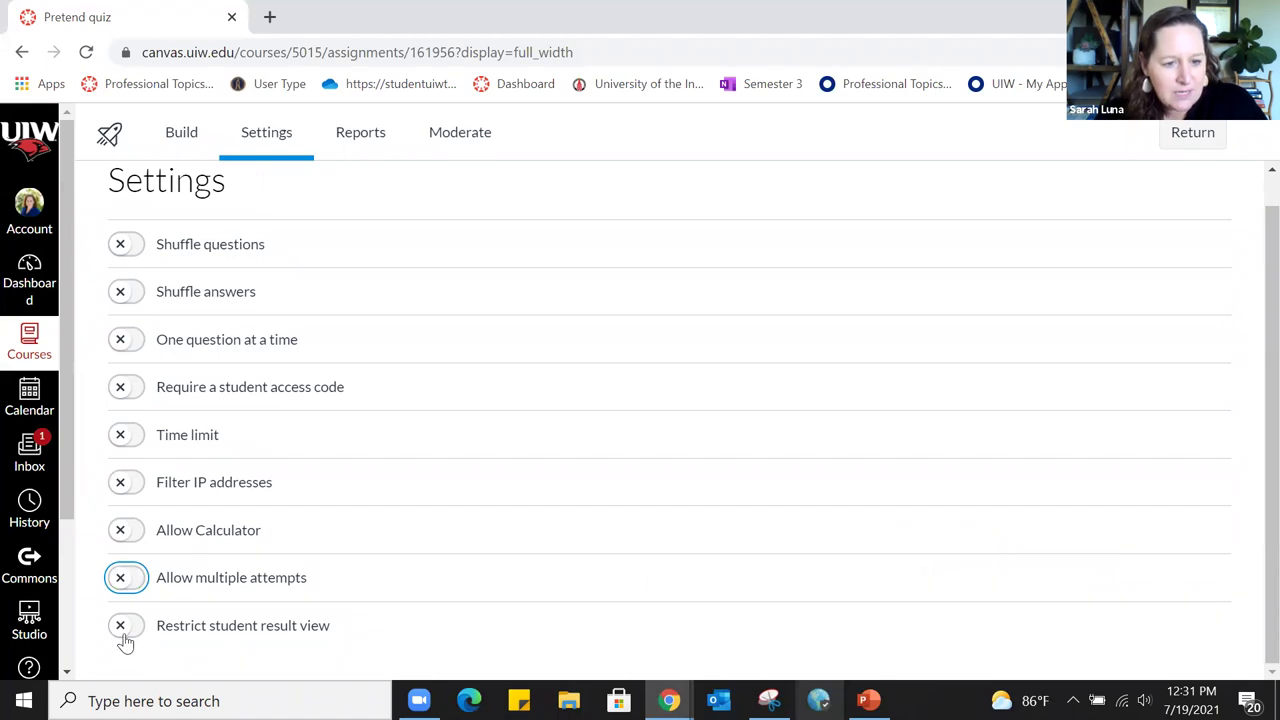
Try out the restricted student result view in the quiz settings, leaving it disabled
{"action": "left_click", "coordinate": [122, 630]}
{"action": "scroll", "coordinate": [309, 560], "scroll_direction": "down", "scroll_amount": 2}
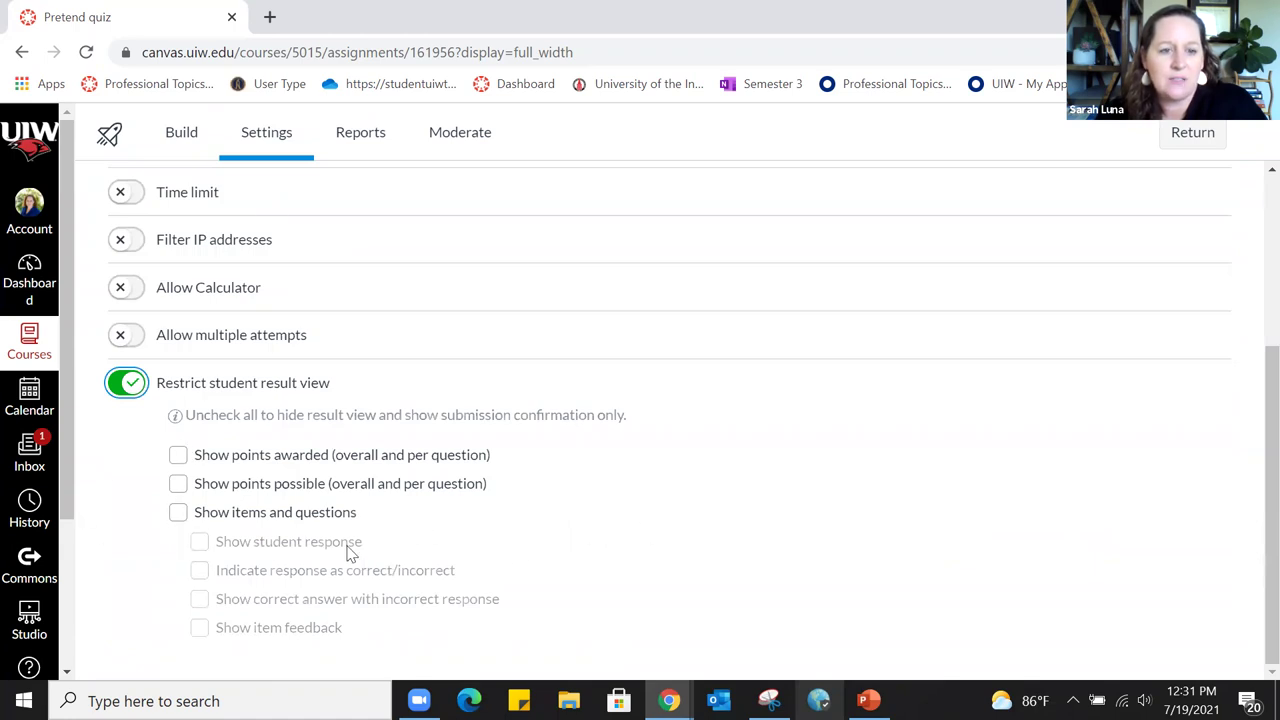
{"action": "left_click", "coordinate": [280, 386]}
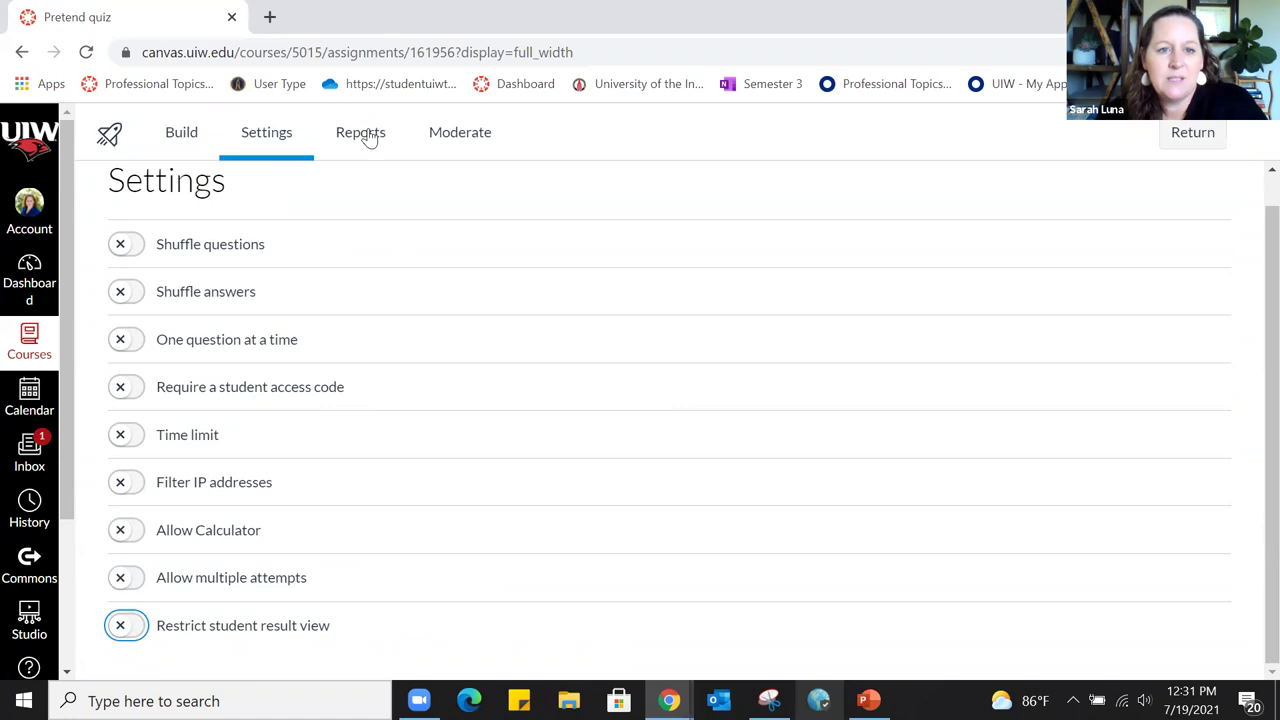
In the quiz's moderation list, try 0 additional attempts for the first student and view that student's time accommodations without saving
{"action": "left_click", "coordinate": [460, 135]}
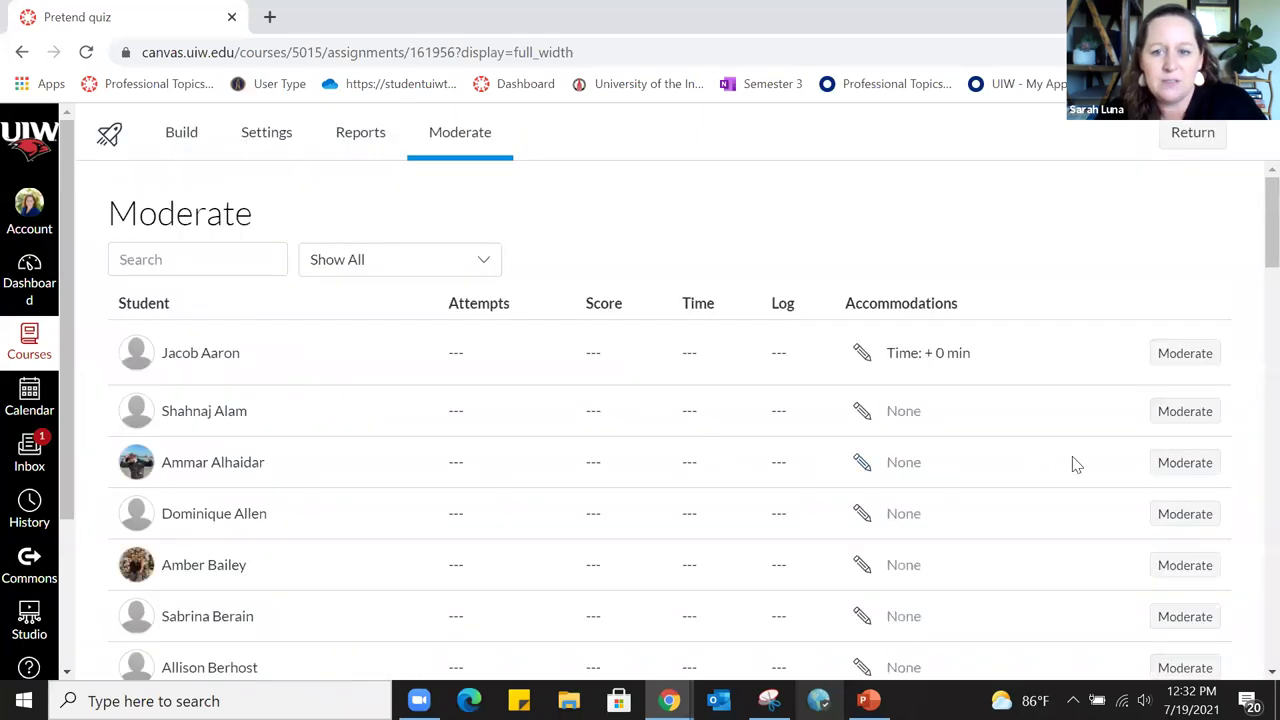
{"action": "left_click", "coordinate": [1186, 358]}
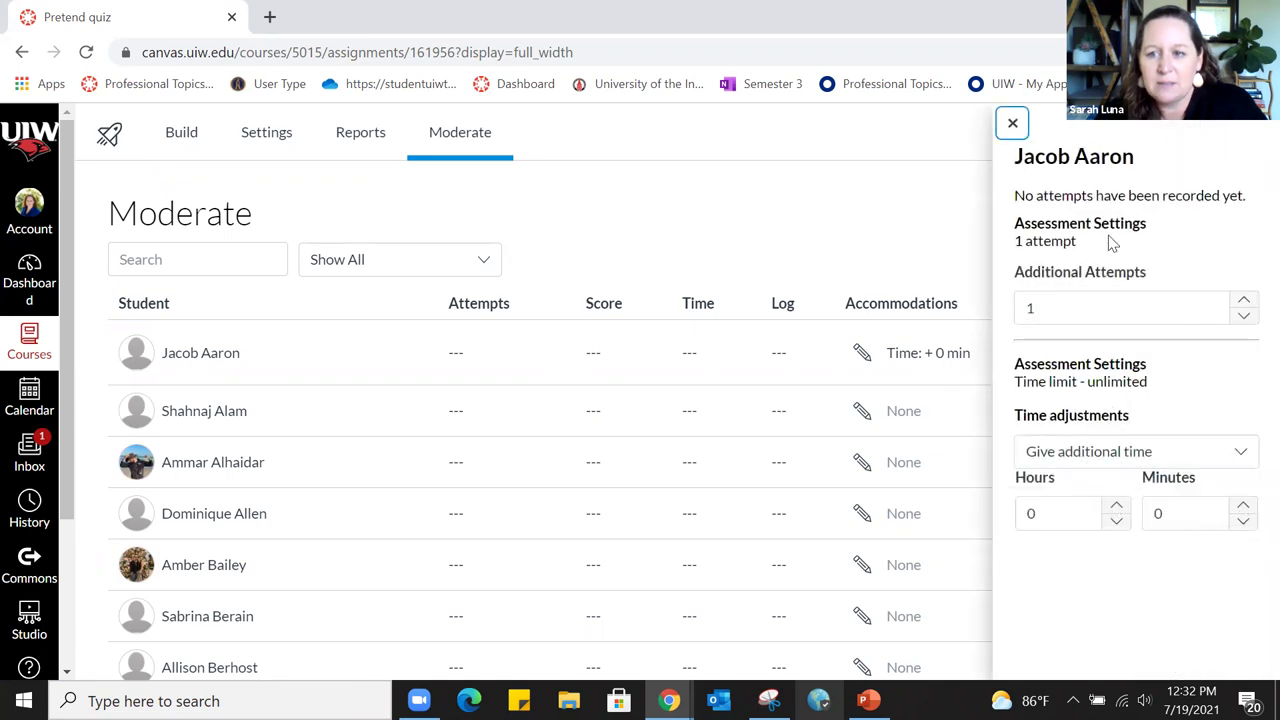
{"action": "left_click", "coordinate": [1246, 316]}
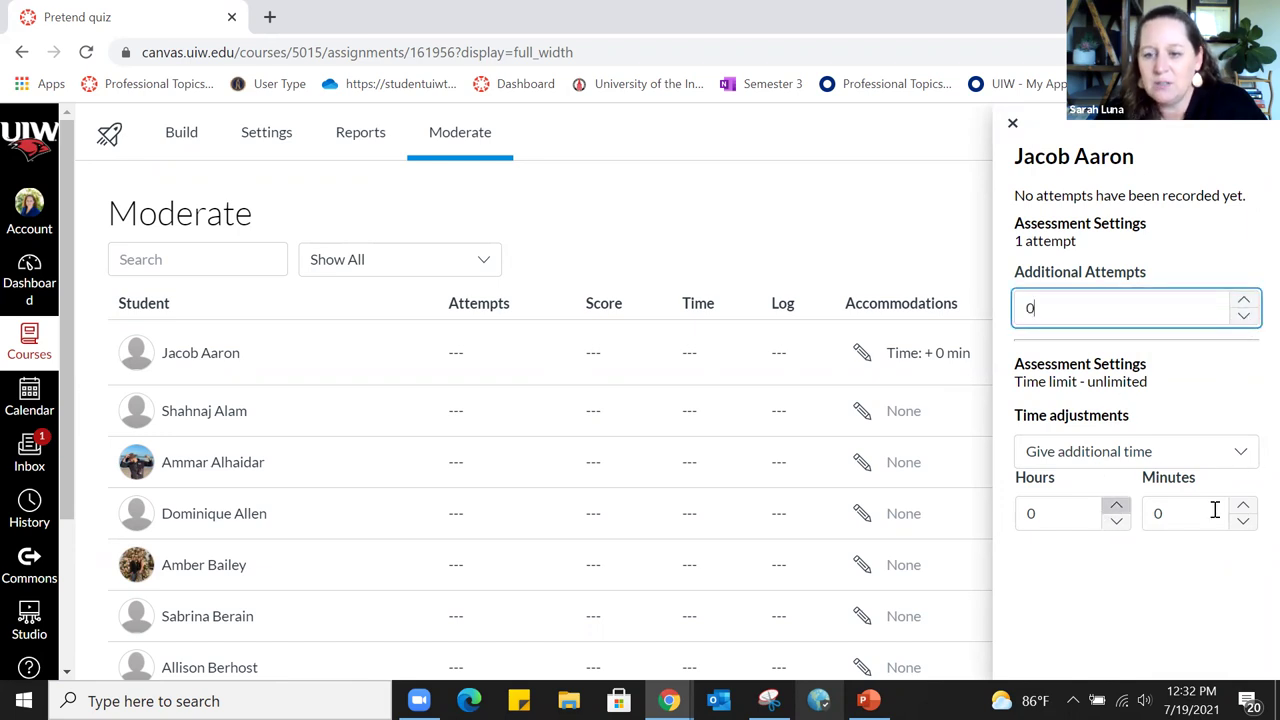
{"action": "left_click", "coordinate": [1014, 124]}
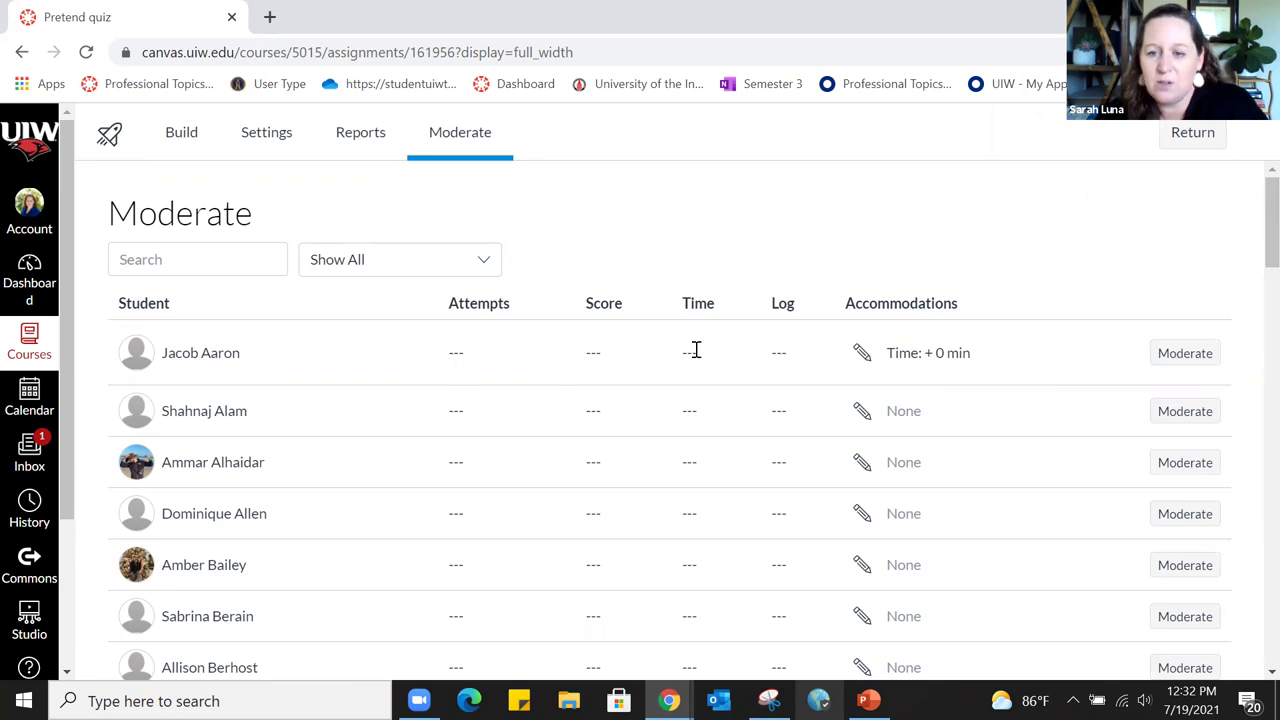
{"action": "left_click", "coordinate": [862, 358]}
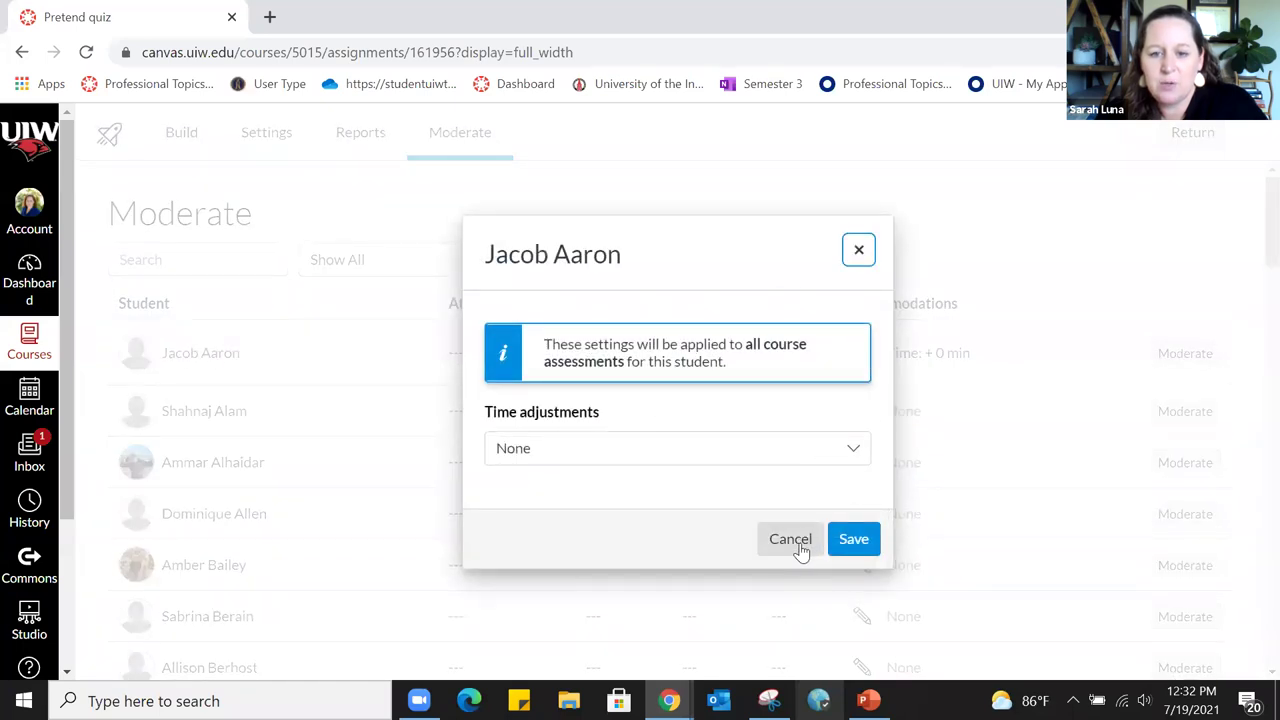
{"action": "left_click", "coordinate": [858, 251]}
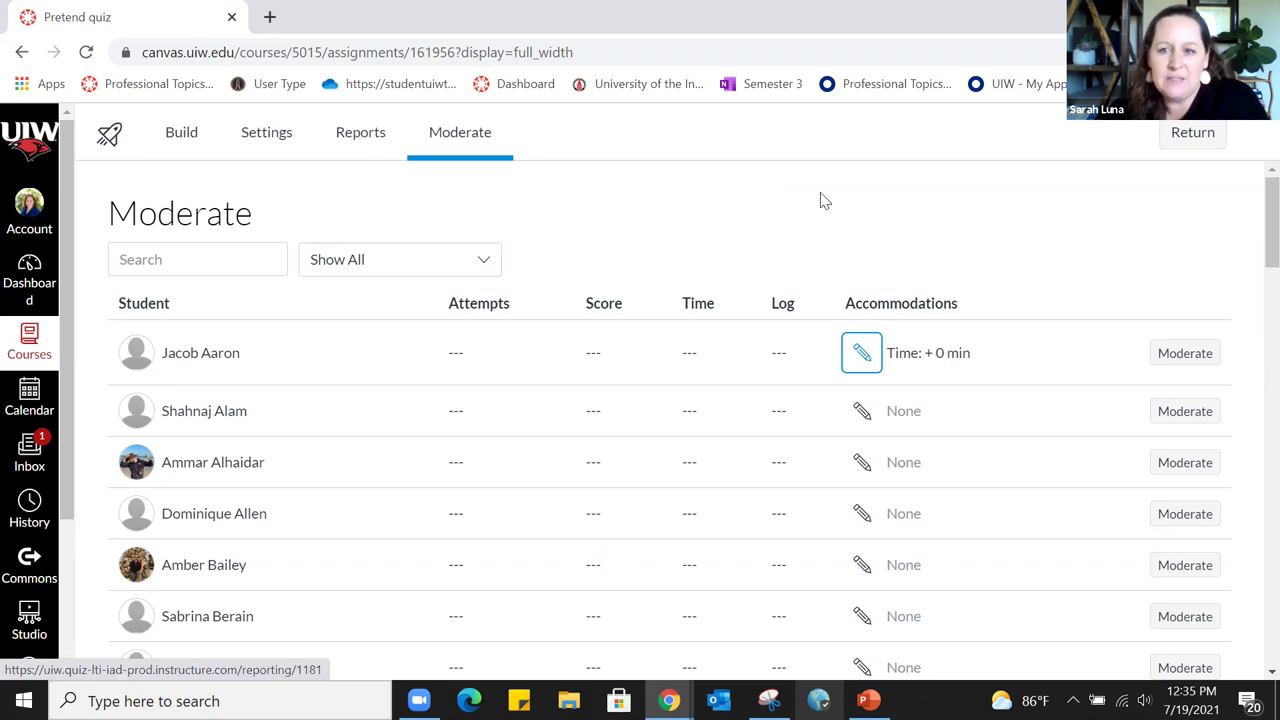
Leave the quiz builder and look through the assignment groups on the course's assignments page
{"action": "left_click", "coordinate": [1195, 143]}
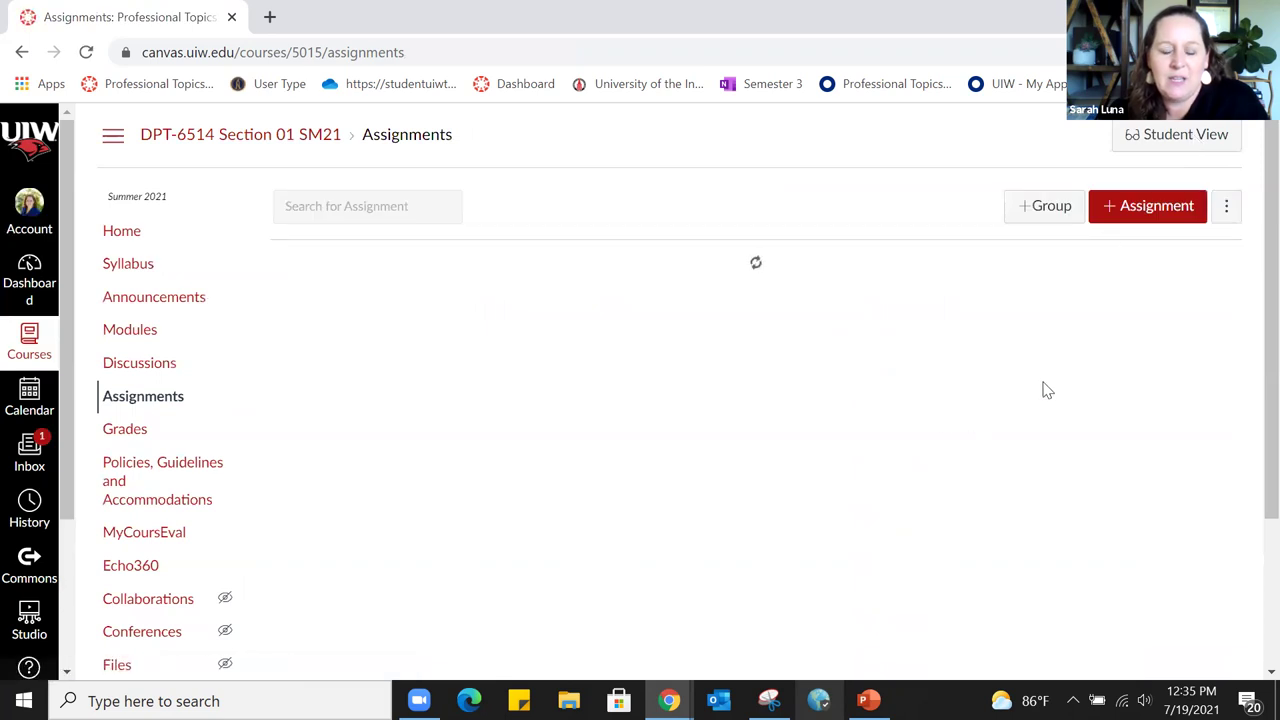
{"action": "scroll", "coordinate": [728, 352], "scroll_direction": "down", "scroll_amount": 6}
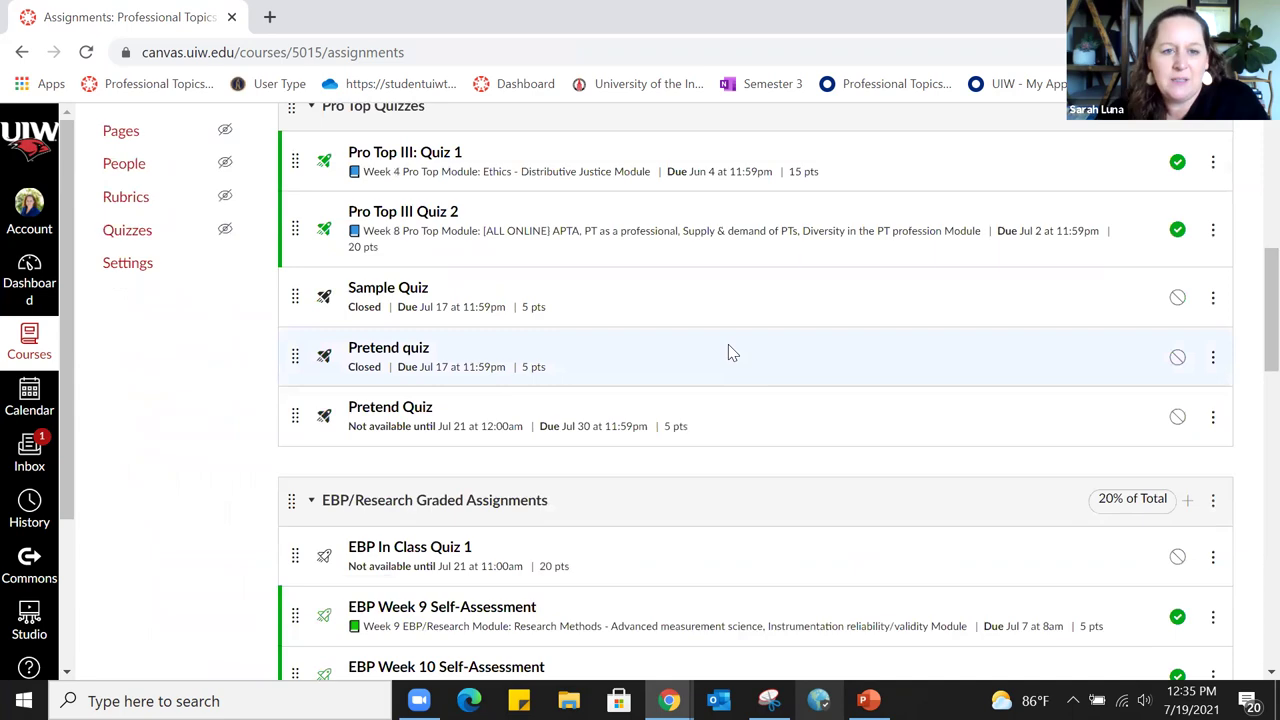
{"action": "scroll", "coordinate": [728, 344], "scroll_direction": "up", "scroll_amount": 6}
{"action": "scroll", "coordinate": [728, 344], "scroll_direction": "down", "scroll_amount": 4}
{"action": "scroll", "coordinate": [729, 350], "scroll_direction": "down", "scroll_amount": 15}
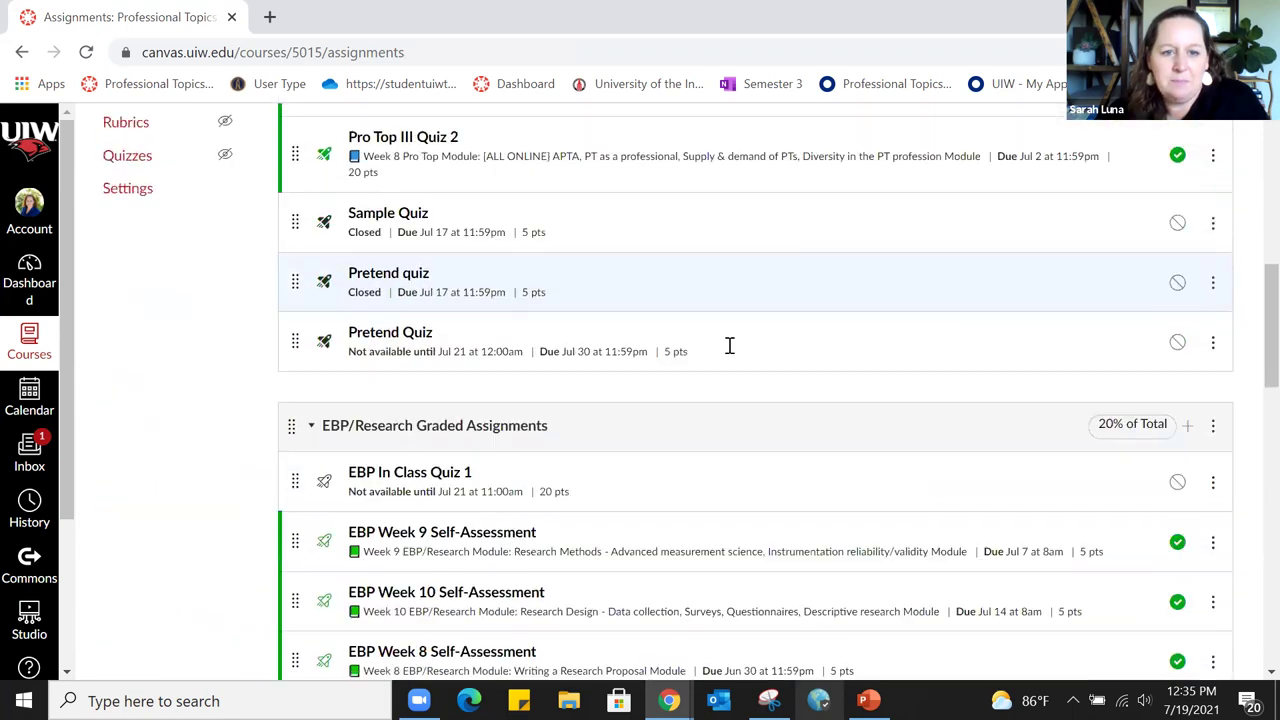
{"action": "scroll", "coordinate": [728, 352], "scroll_direction": "up", "scroll_amount": 7}
{"action": "scroll", "coordinate": [728, 352], "scroll_direction": "up", "scroll_amount": 8}
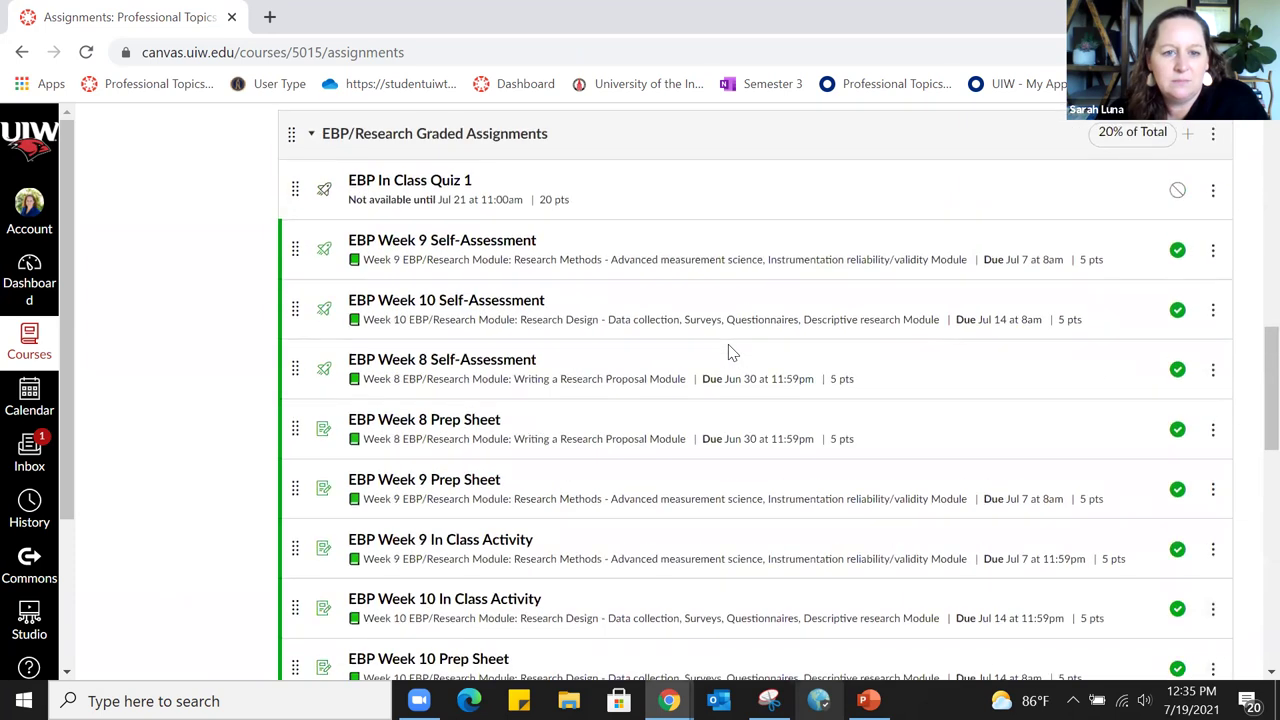
{"action": "scroll", "coordinate": [728, 352], "scroll_direction": "up", "scroll_amount": 4}
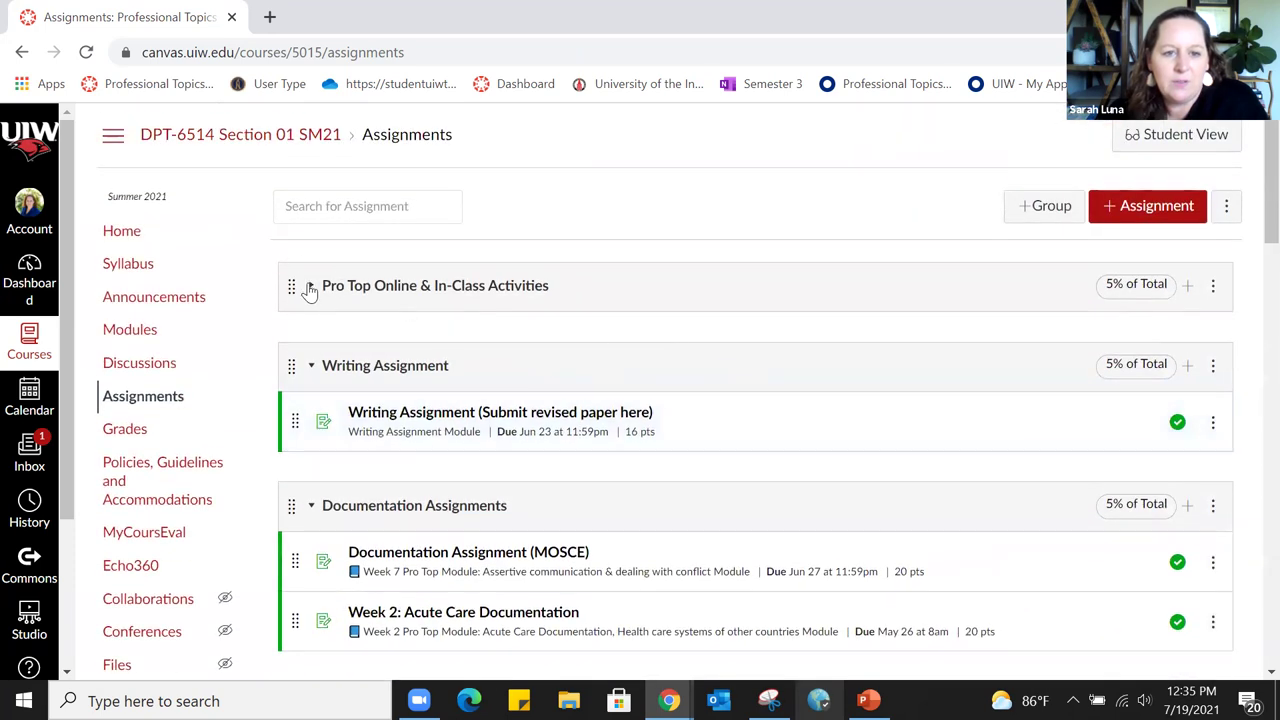
Expand the Pro Top Online & In-Class Activities group and open the Week 8 Self-Assessment quiz
{"action": "left_click", "coordinate": [308, 288]}
{"action": "scroll", "coordinate": [858, 478], "scroll_direction": "down", "scroll_amount": 5}
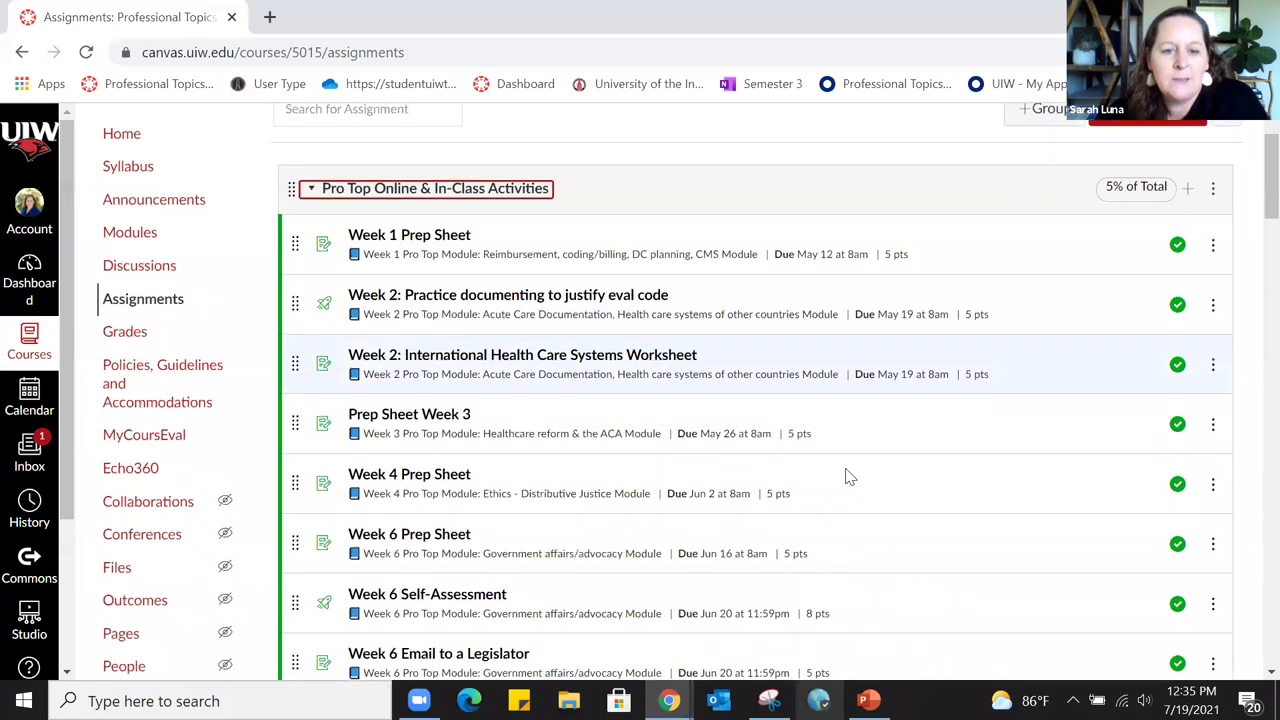
{"action": "scroll", "coordinate": [786, 440], "scroll_direction": "down", "scroll_amount": 3}
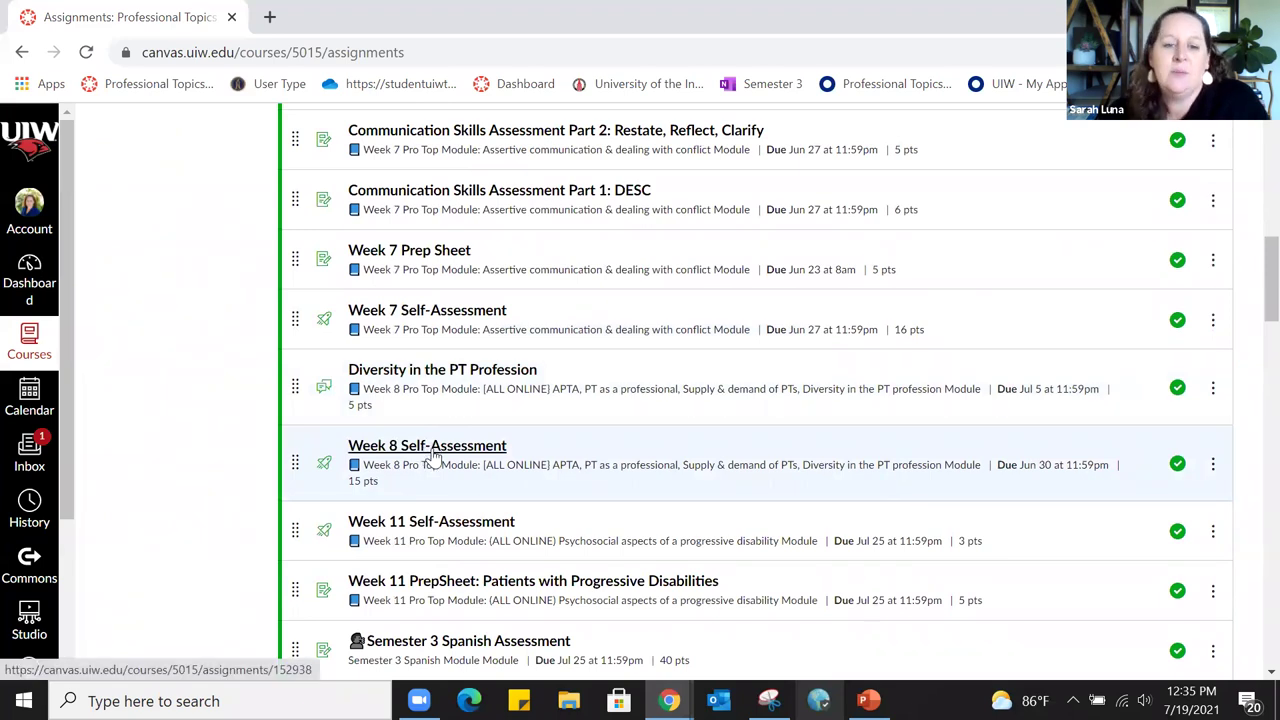
{"action": "left_click", "coordinate": [433, 455]}
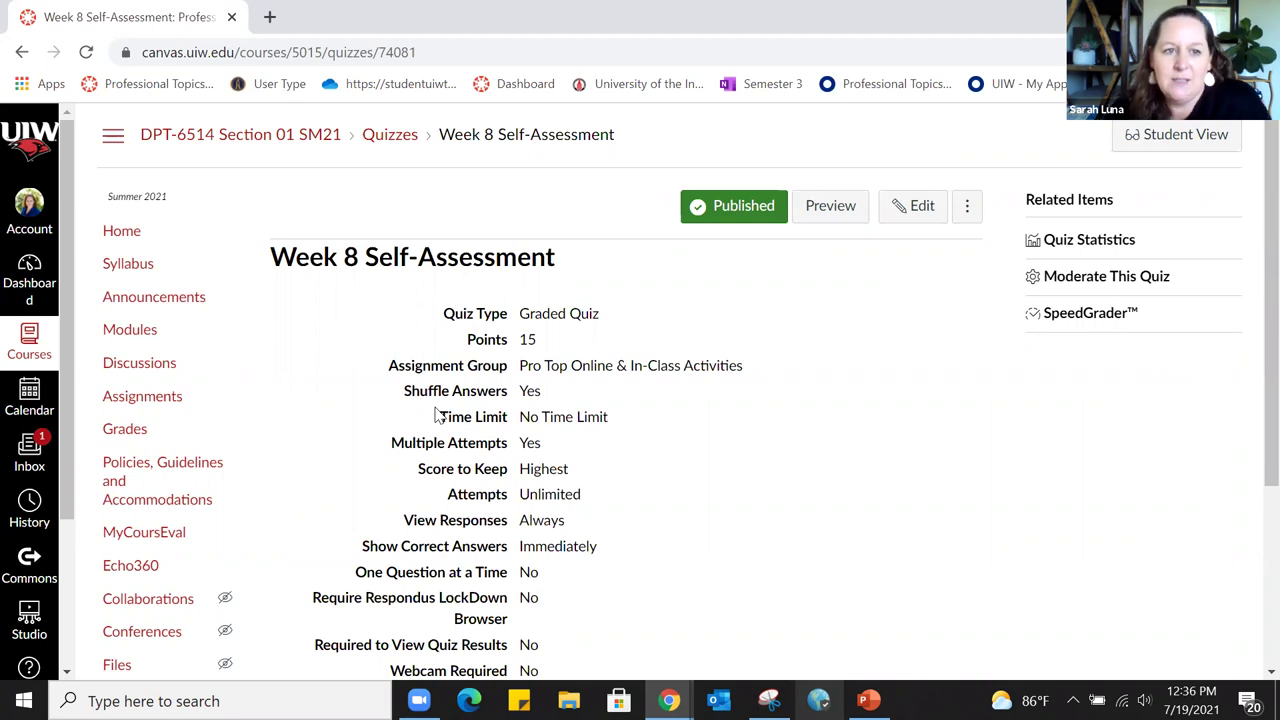
Return to the course assignments, search dpt7514 as a copy destination for the Week 8 Self-Assessment, and close without copying
{"action": "left_click", "coordinate": [22, 51]}
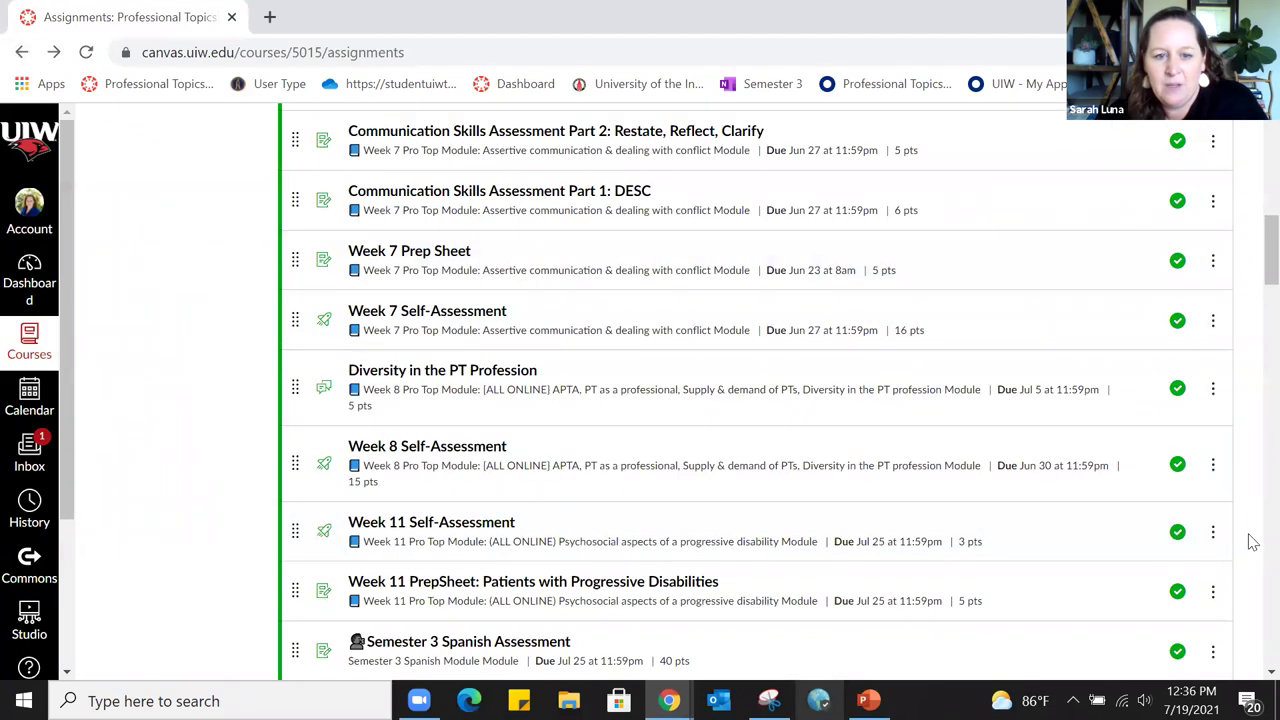
{"action": "left_click", "coordinate": [1213, 468]}
{"action": "scroll", "coordinate": [1192, 505], "scroll_direction": "down", "scroll_amount": 1}
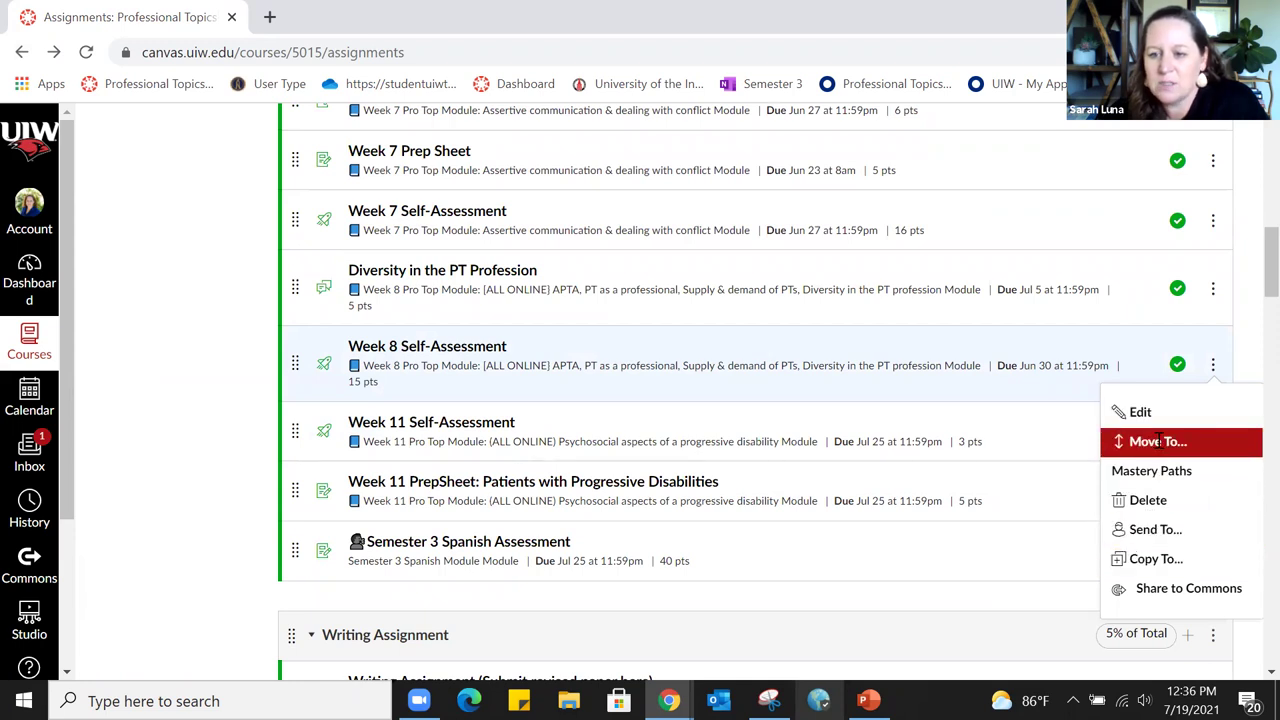
{"action": "left_click", "coordinate": [1178, 562]}
{"action": "left_click", "coordinate": [1052, 217]}
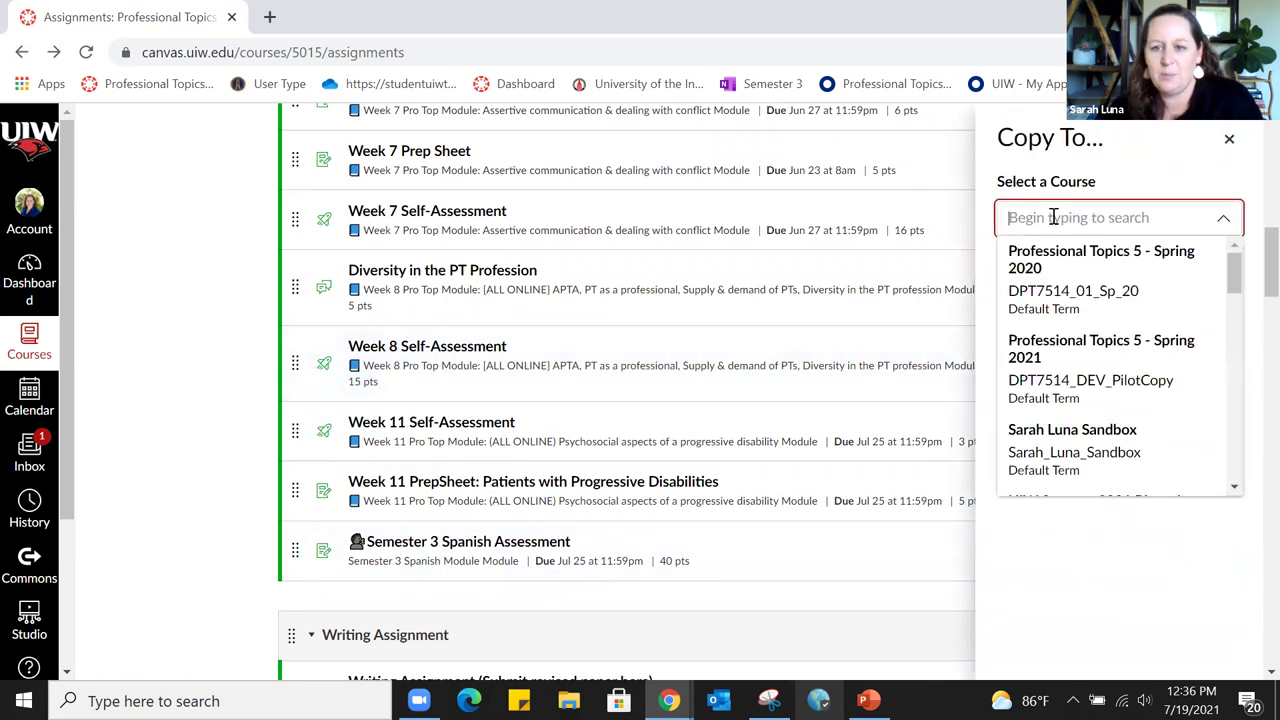
{"action": "type", "text": "dpt"}
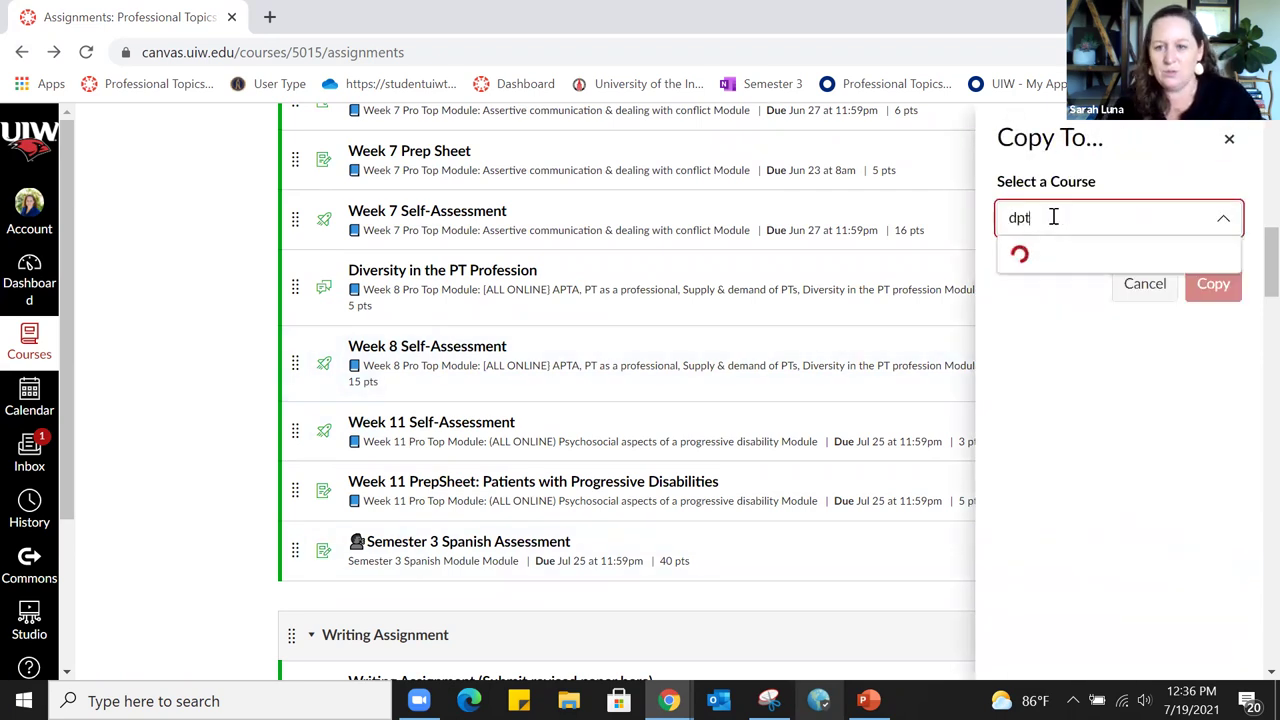
{"action": "type", "text": "7514"}
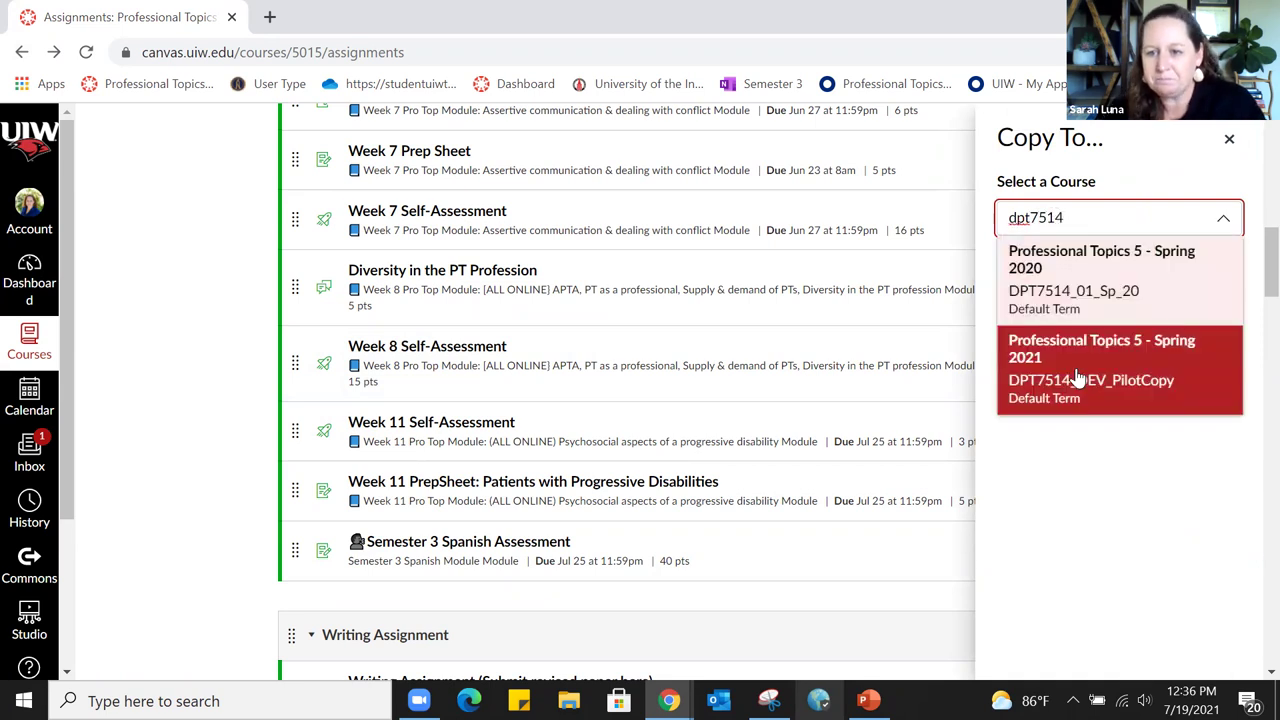
{"action": "left_click", "coordinate": [1229, 138]}
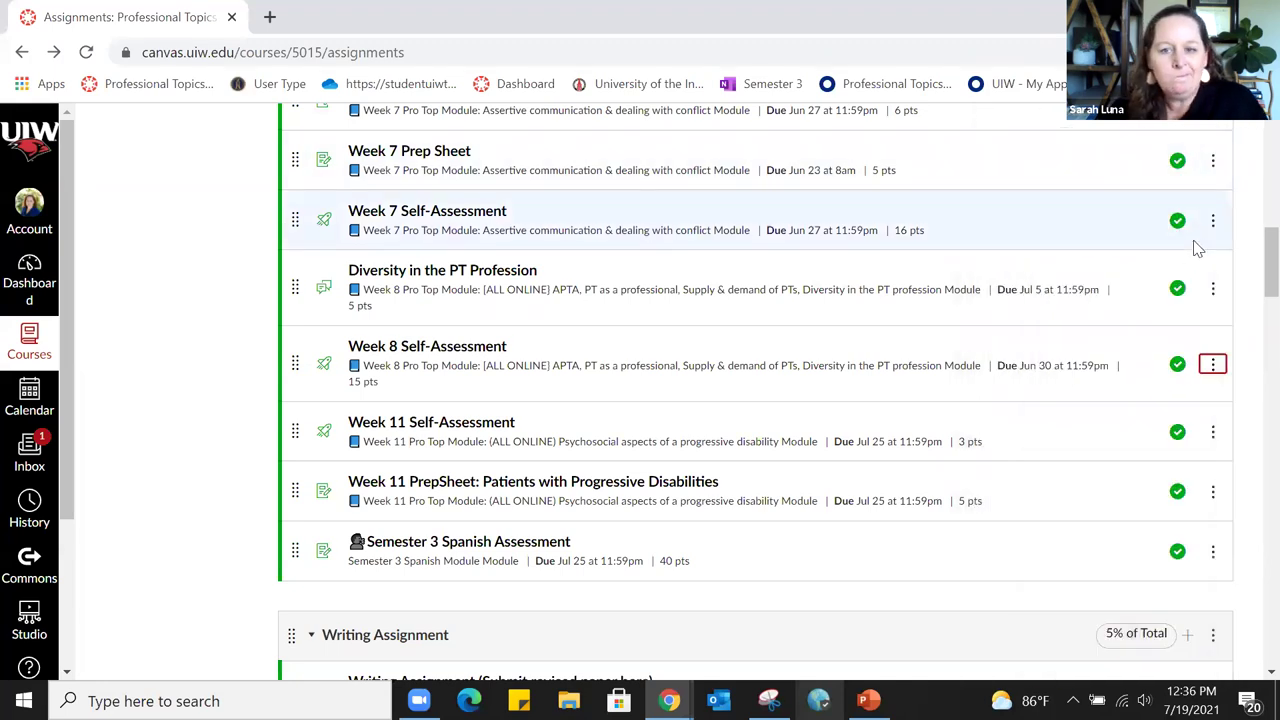
Open the Week 8 Self-Assessment, review its quiz settings and due date, and view its quiz statistics
{"action": "left_click", "coordinate": [476, 350]}
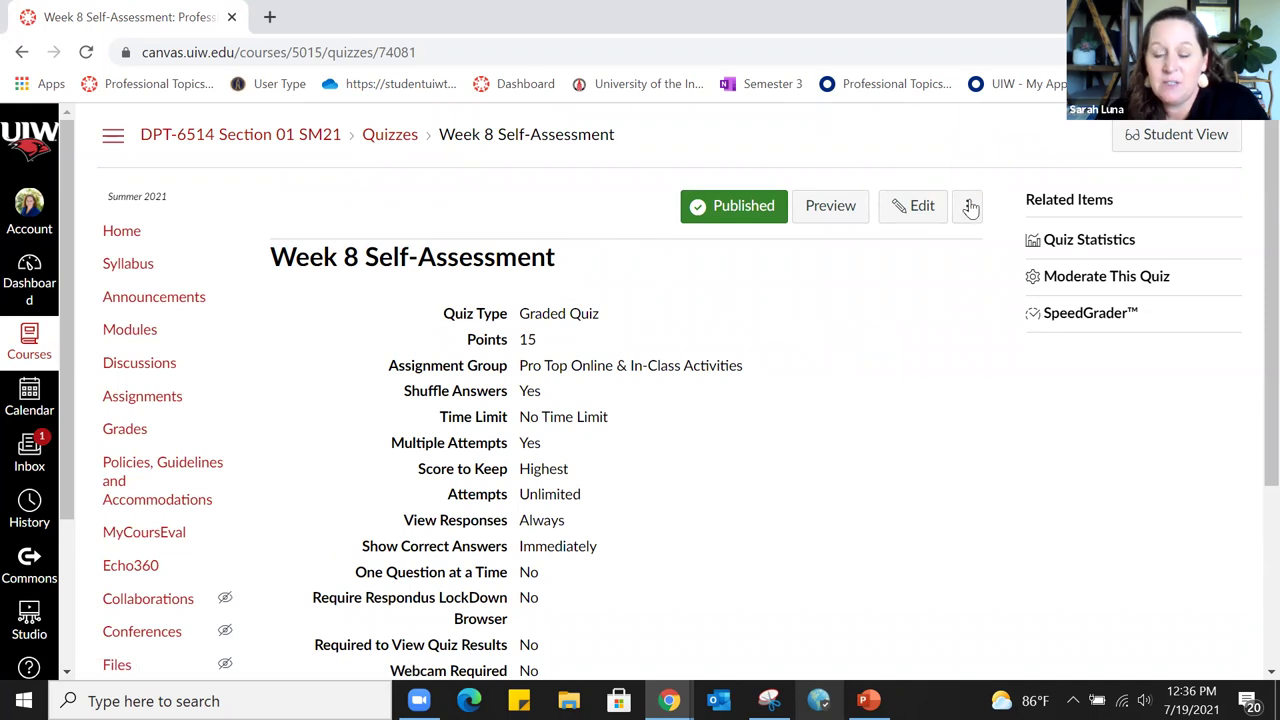
{"action": "scroll", "coordinate": [1030, 420], "scroll_direction": "down", "scroll_amount": 3}
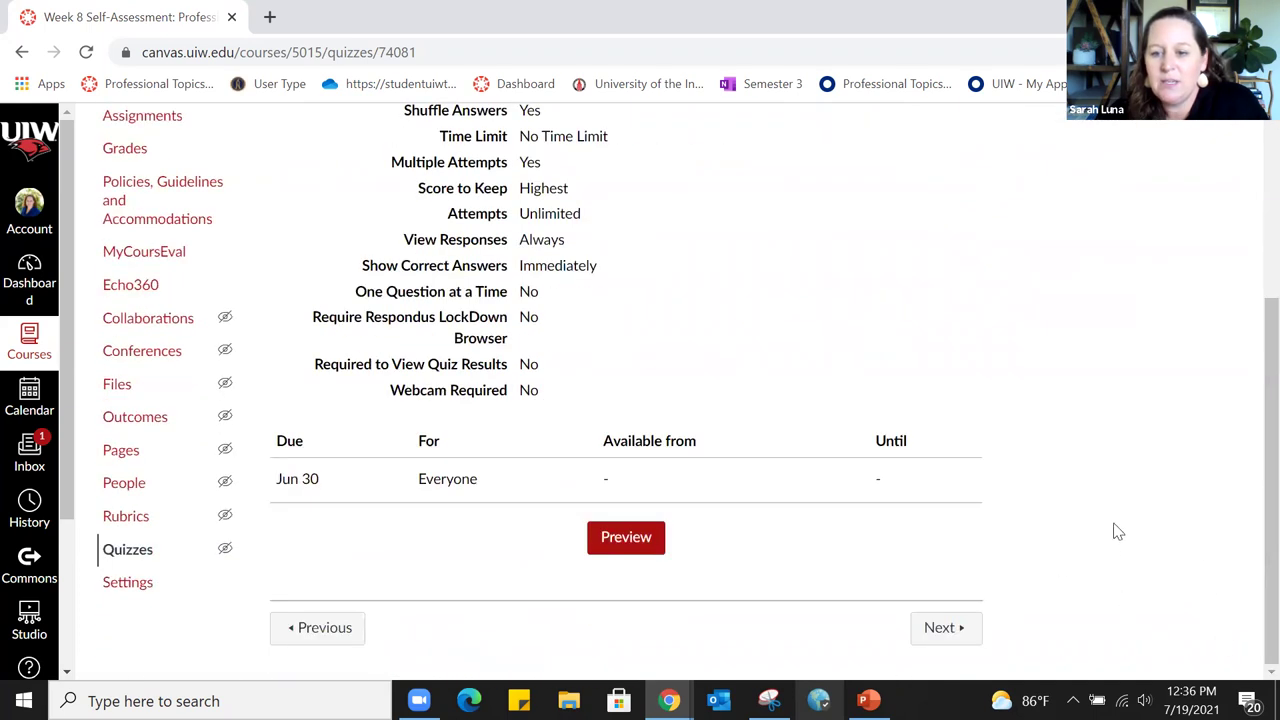
{"action": "scroll", "coordinate": [1128, 520], "scroll_direction": "up", "scroll_amount": 3}
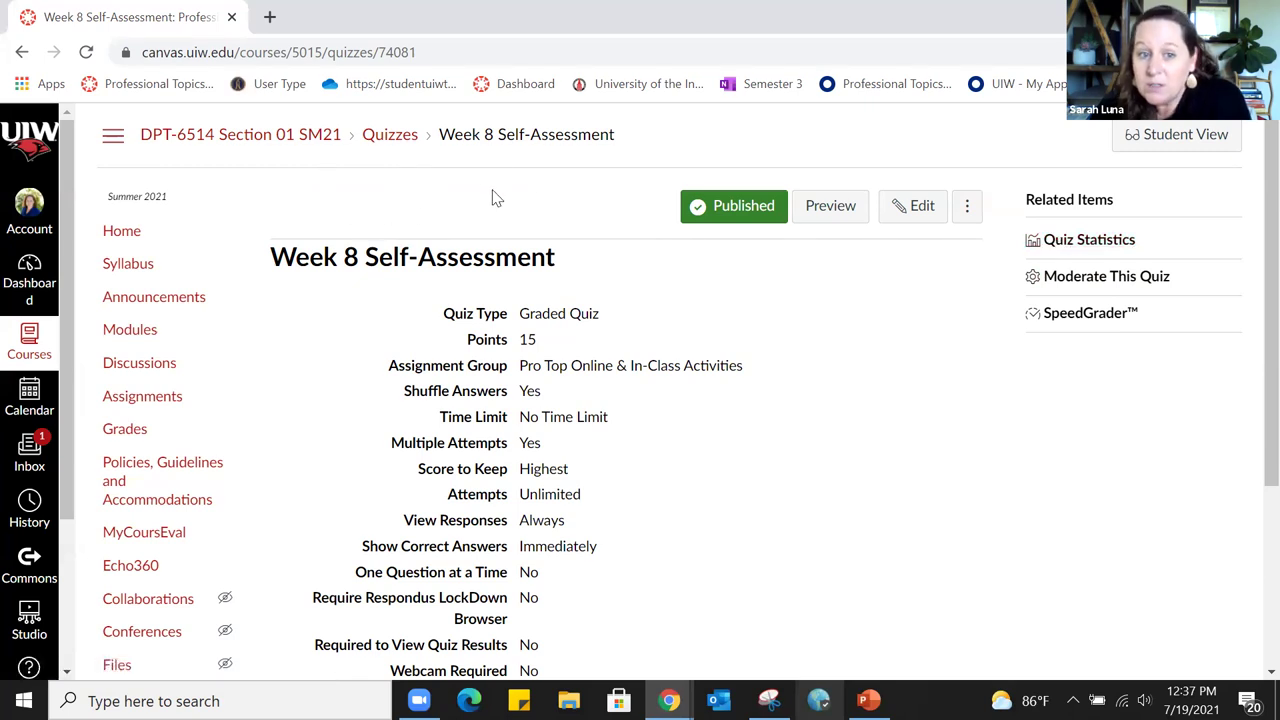
{"action": "left_click", "coordinate": [1092, 245]}
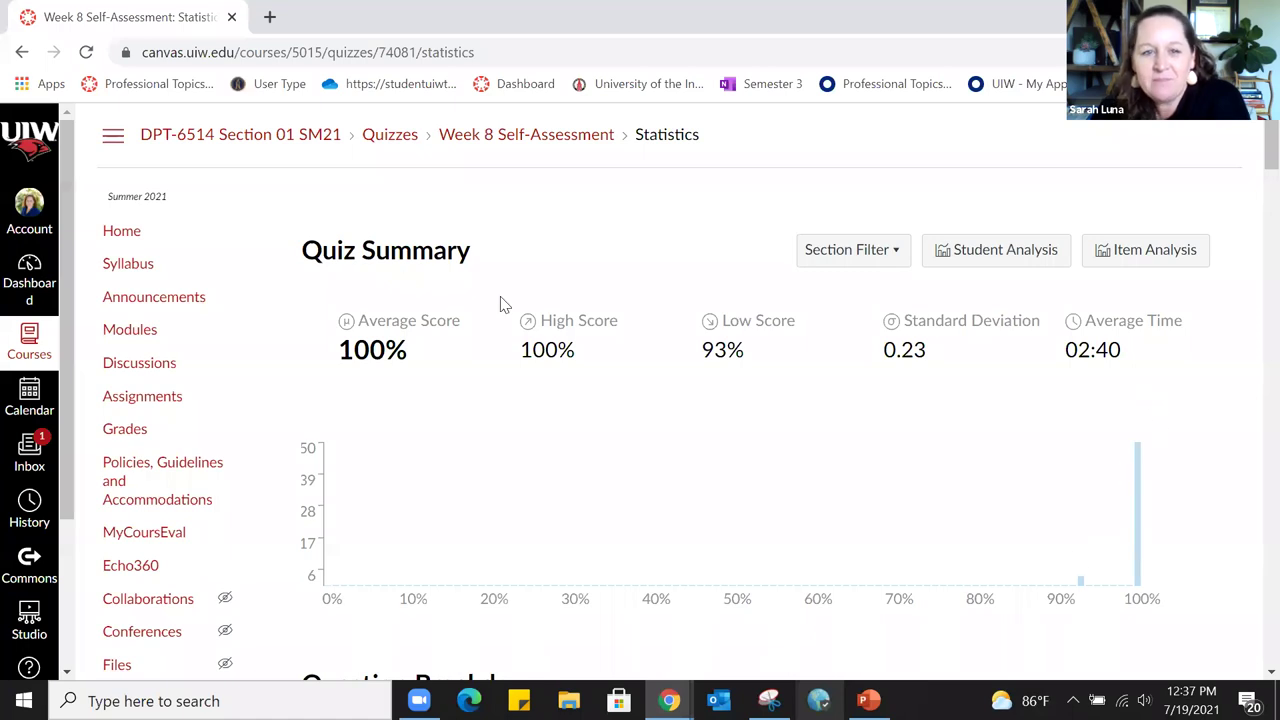
Open Pro Top III: Quiz 1 from the course quizzes, review its assignment details, and enter its build view
{"action": "left_click", "coordinate": [395, 140]}
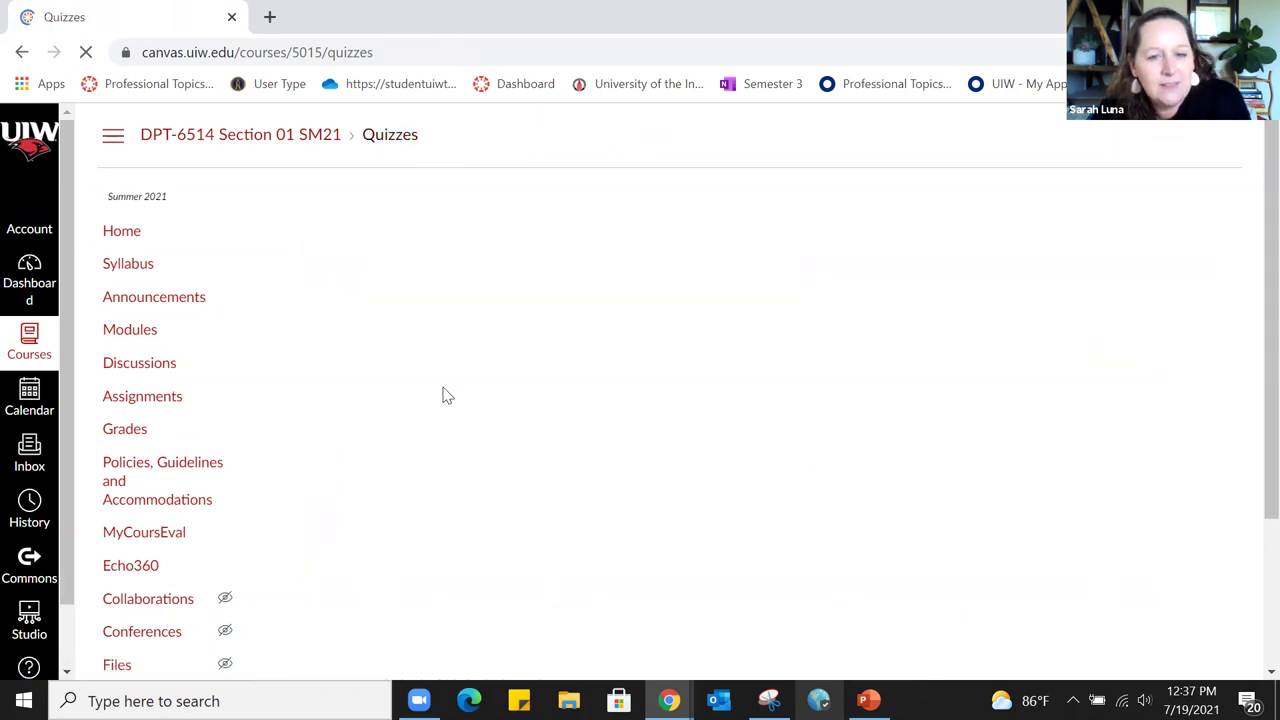
{"action": "left_click", "coordinate": [396, 399]}
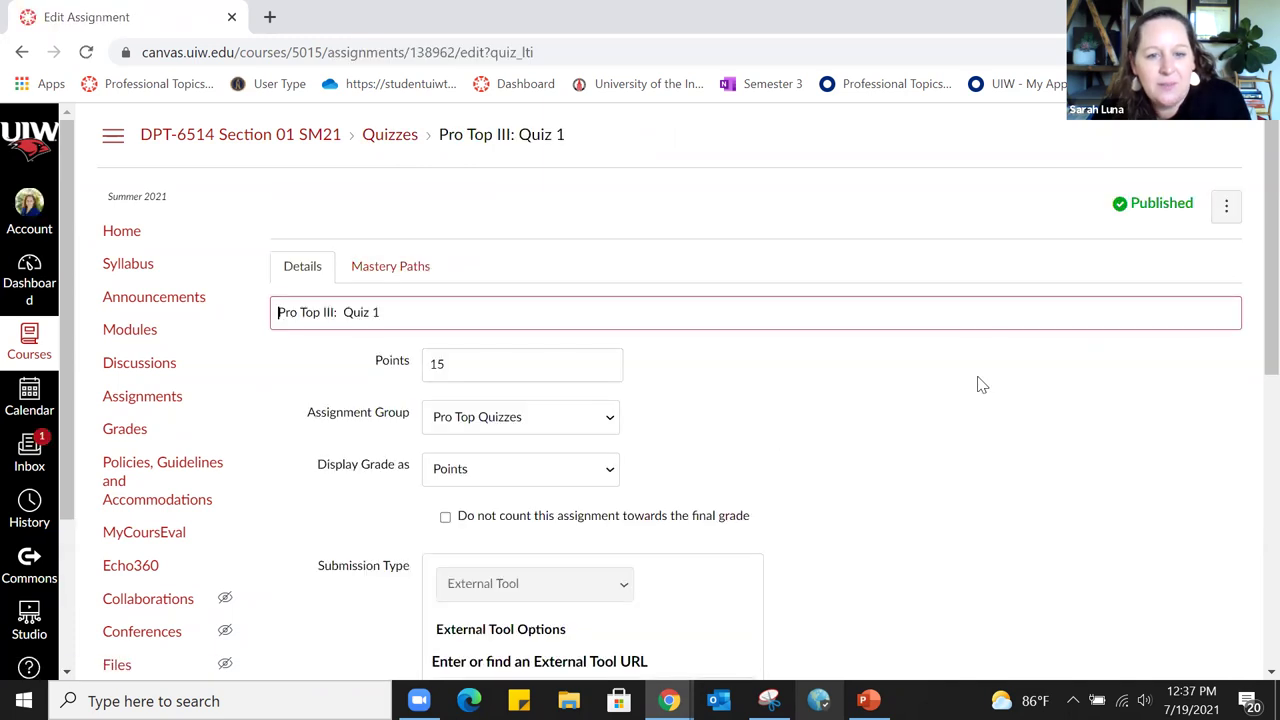
{"action": "scroll", "coordinate": [1078, 357], "scroll_direction": "down", "scroll_amount": 4}
{"action": "scroll", "coordinate": [1078, 357], "scroll_direction": "up", "scroll_amount": 4}
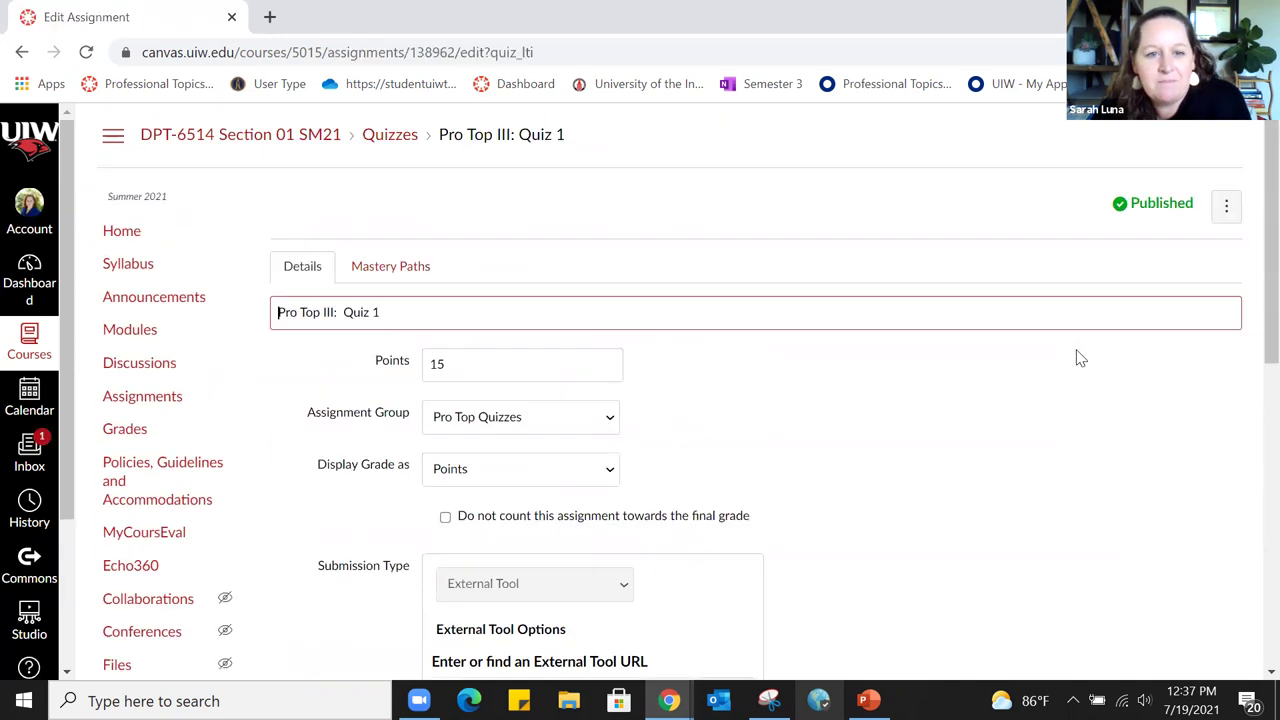
{"action": "scroll", "coordinate": [1078, 357], "scroll_direction": "down", "scroll_amount": 6}
{"action": "scroll", "coordinate": [1070, 360], "scroll_direction": "down", "scroll_amount": 1}
{"action": "scroll", "coordinate": [937, 374], "scroll_direction": "up", "scroll_amount": 2}
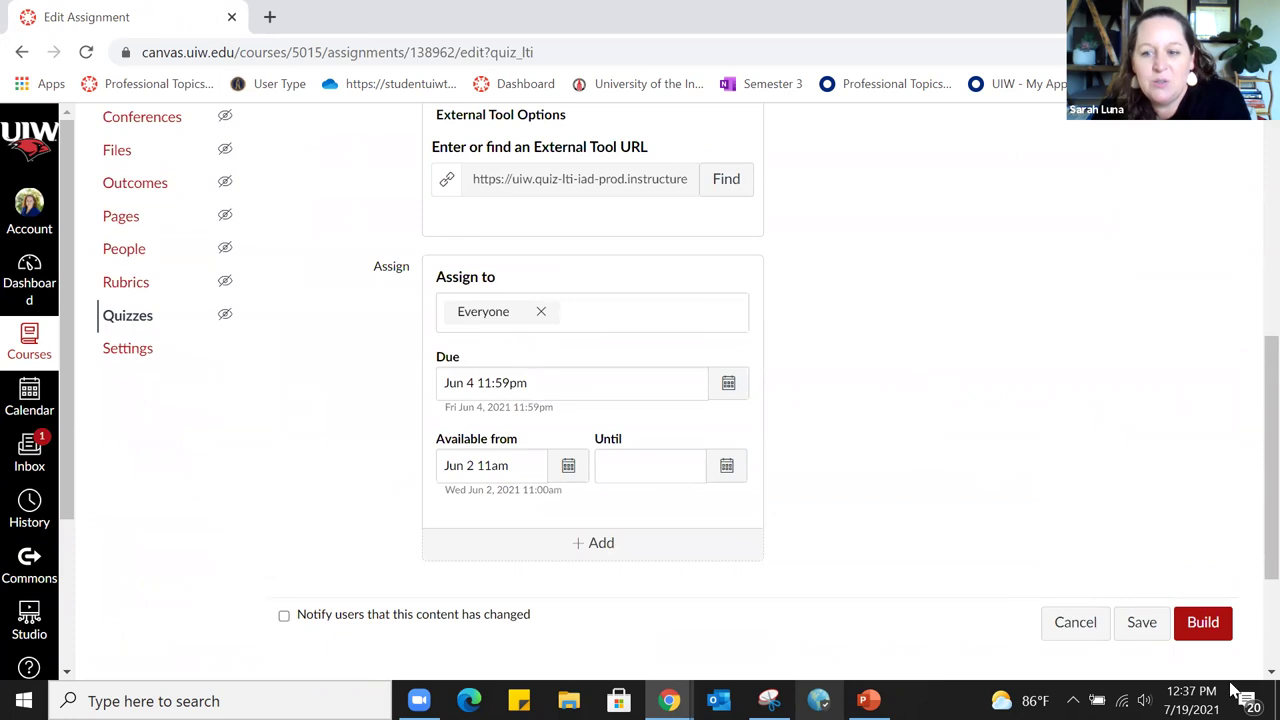
{"action": "left_click", "coordinate": [1206, 624]}
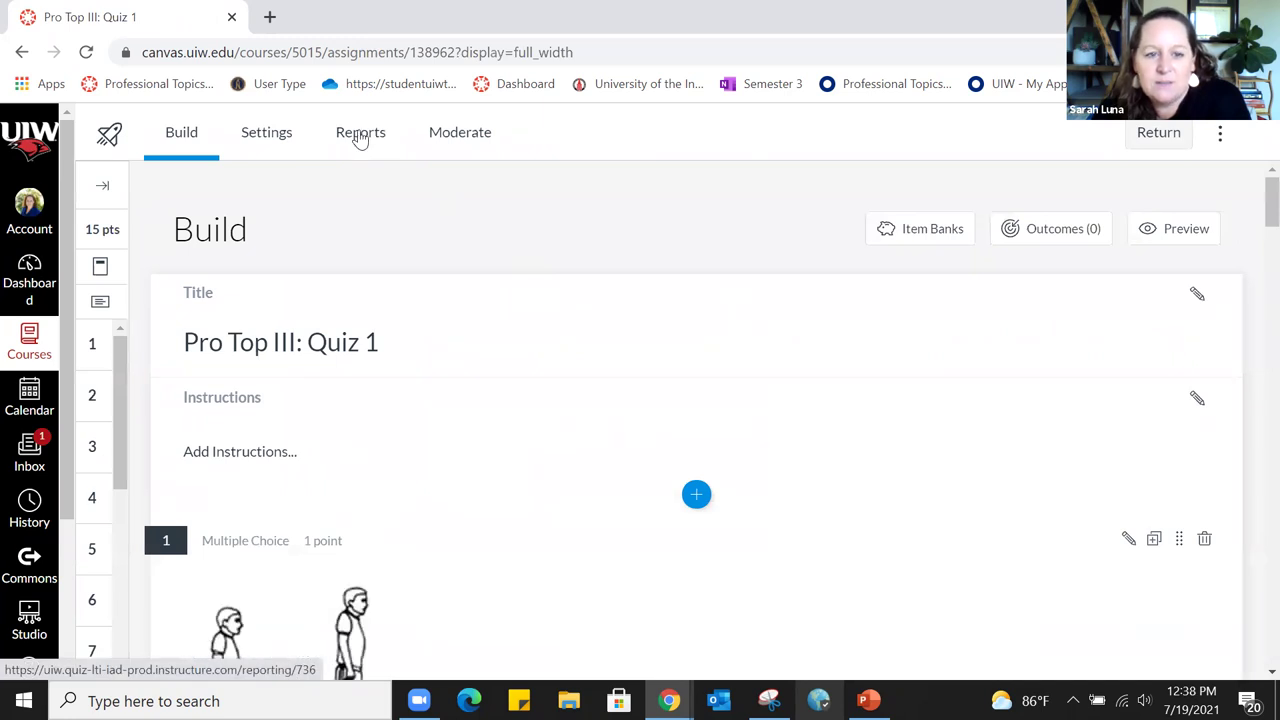
Open the Quiz and Item Analysis report for Pro Top III: Quiz 1
{"action": "left_click", "coordinate": [360, 138]}
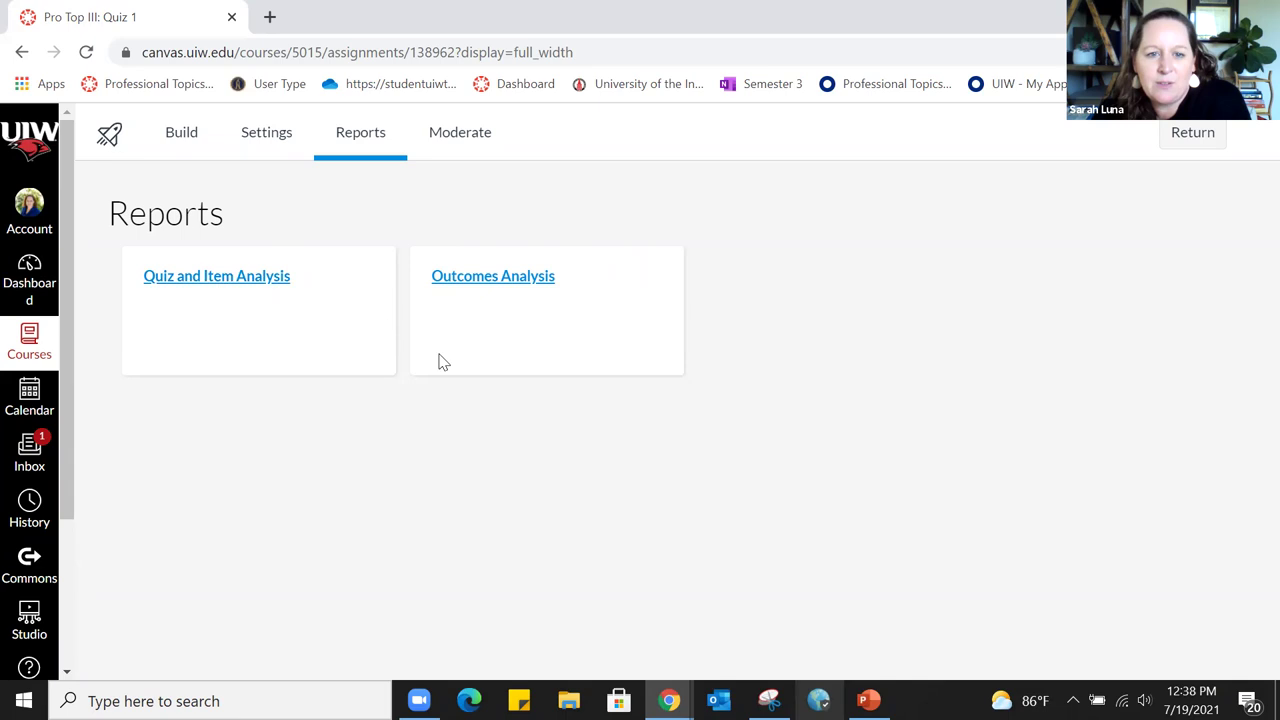
{"action": "left_click", "coordinate": [162, 281]}
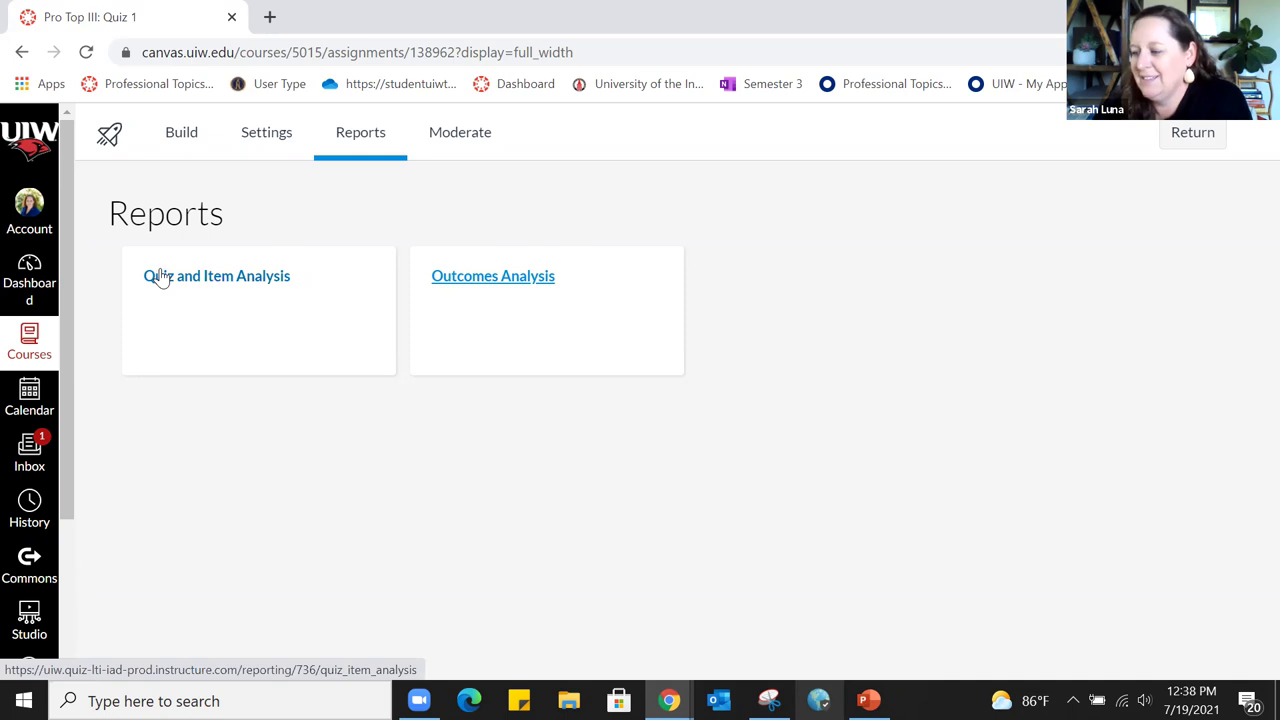
{"action": "left_click", "coordinate": [172, 284]}
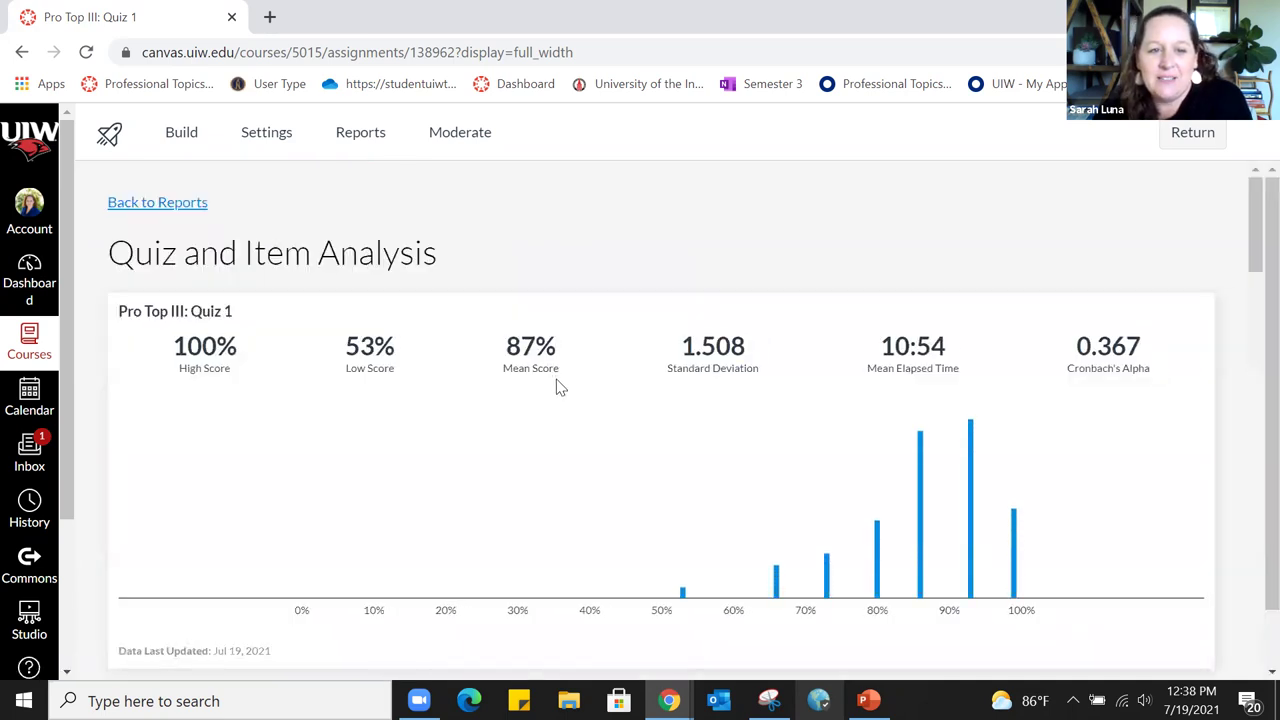
Examine the score distribution and compare the difficulty and discrimination indexes of the quiz questions
{"action": "scroll", "coordinate": [560, 388], "scroll_direction": "down", "scroll_amount": 1}
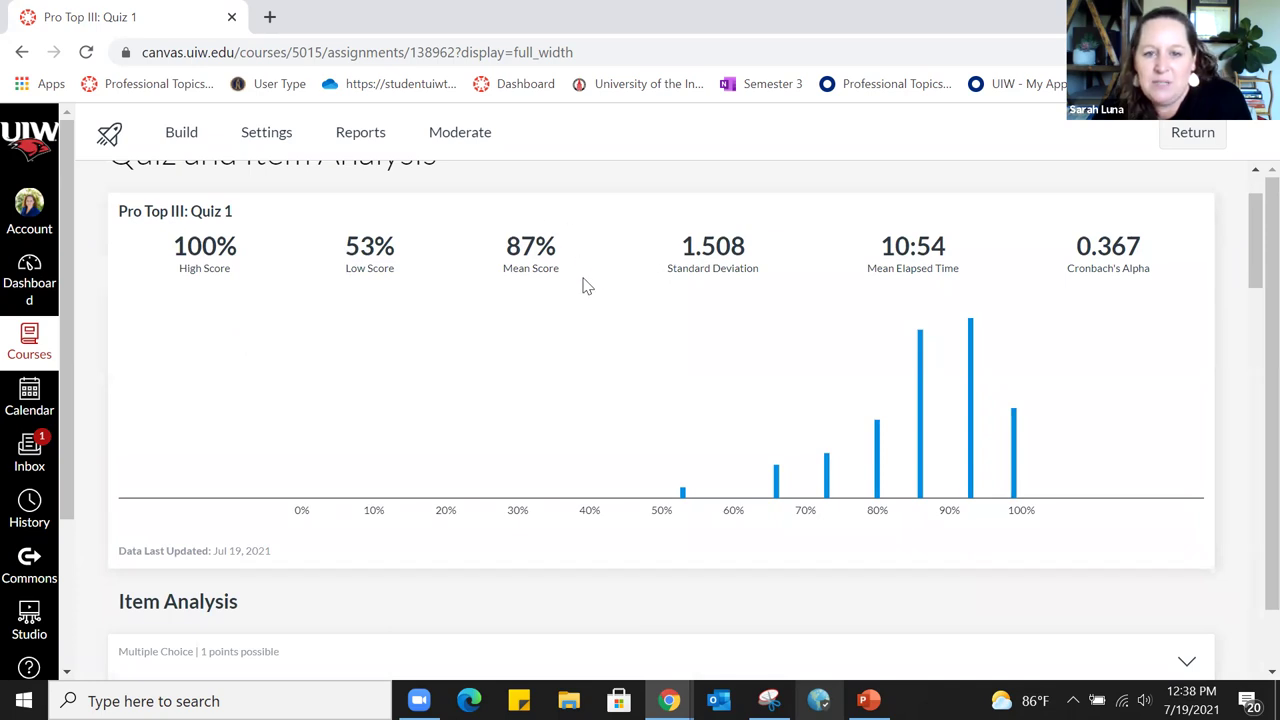
{"action": "scroll", "coordinate": [1006, 374], "scroll_direction": "down", "scroll_amount": 3}
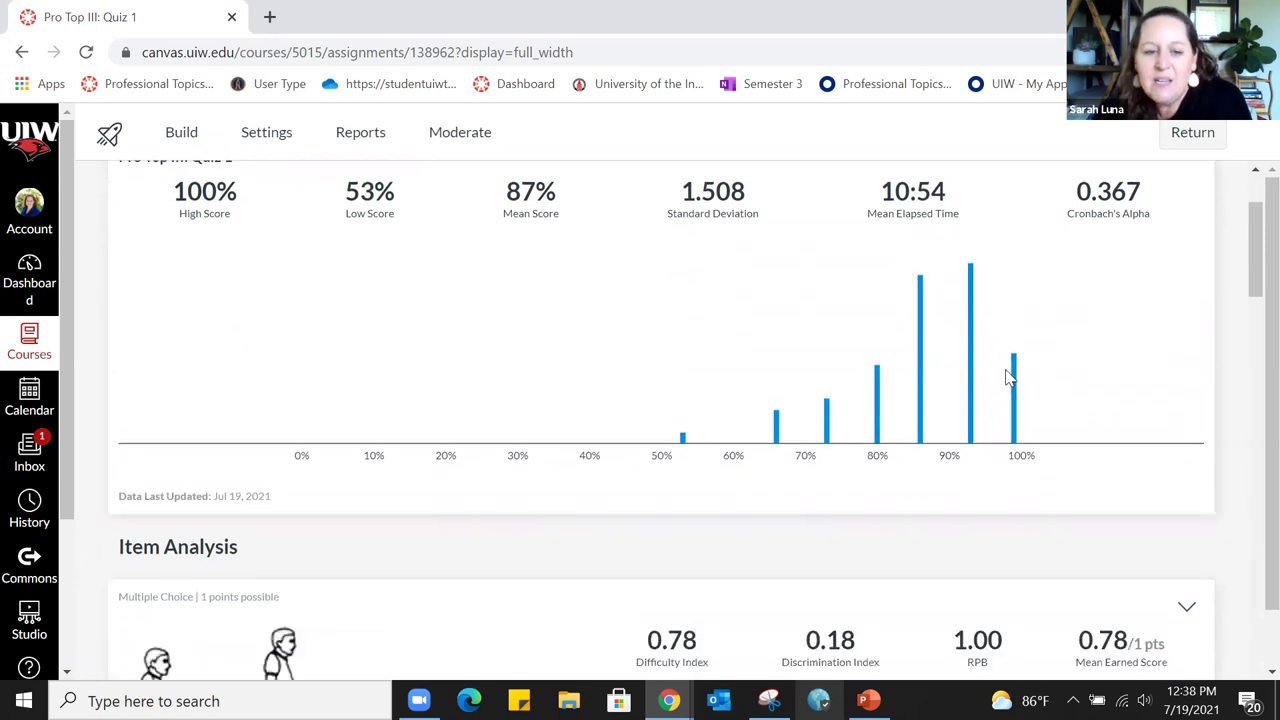
{"action": "scroll", "coordinate": [1006, 374], "scroll_direction": "down", "scroll_amount": 1}
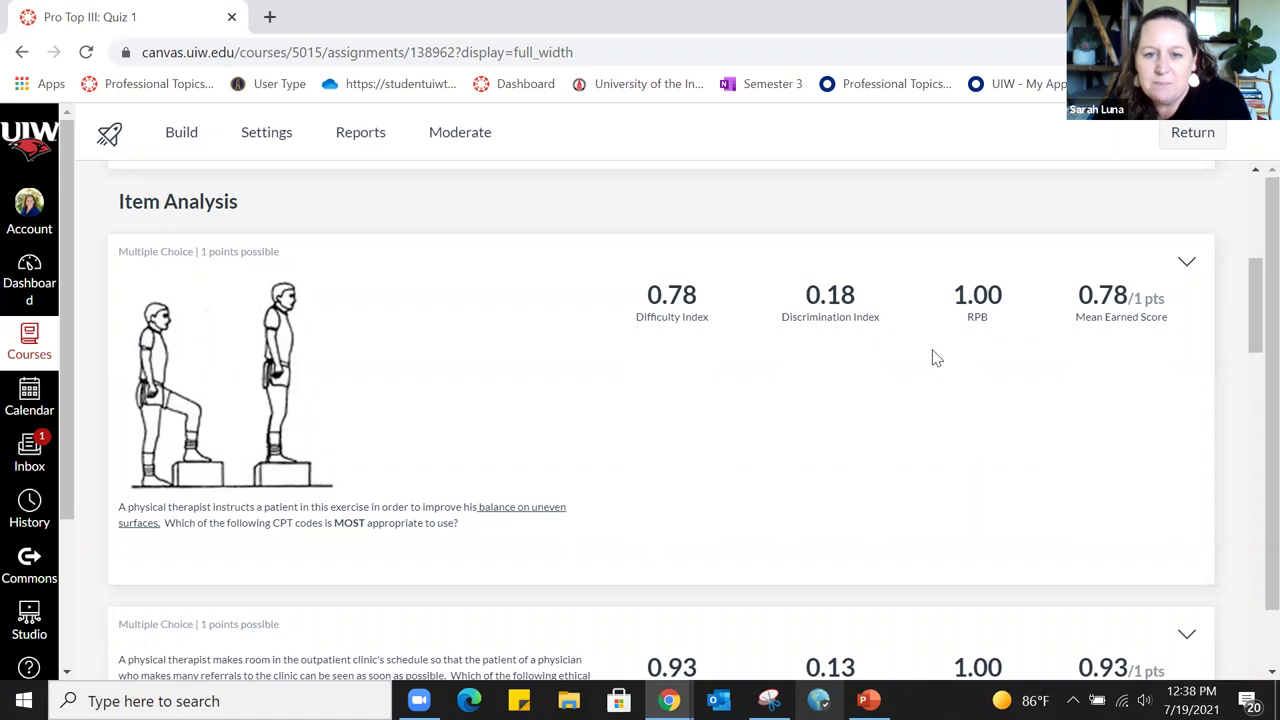
{"action": "scroll", "coordinate": [935, 358], "scroll_direction": "down", "scroll_amount": 8}
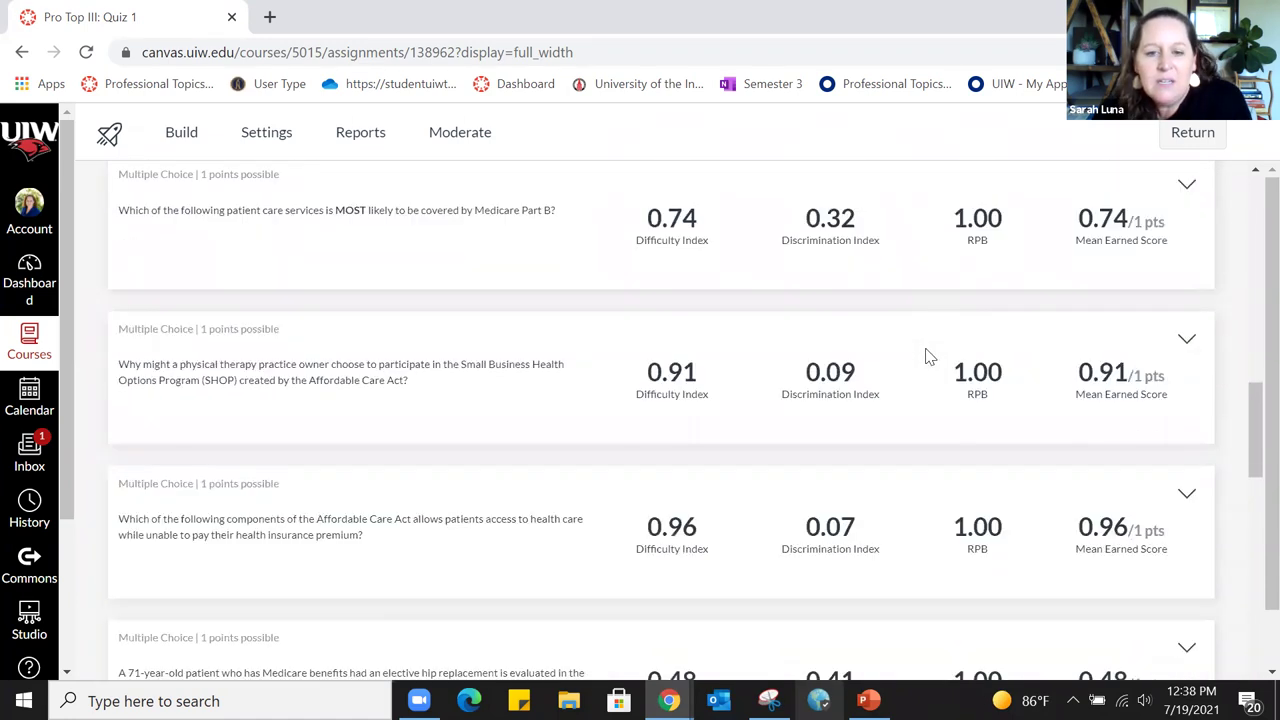
{"action": "scroll", "coordinate": [928, 356], "scroll_direction": "down", "scroll_amount": 3}
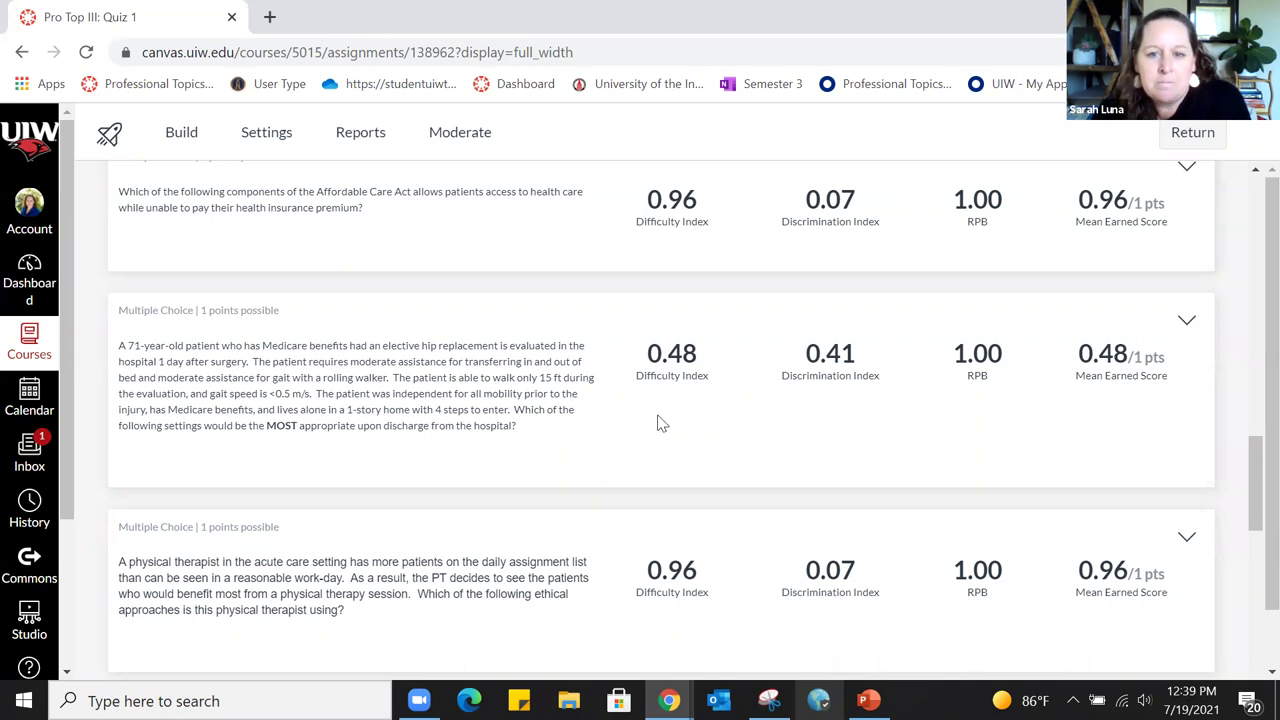
{"action": "scroll", "coordinate": [658, 422], "scroll_direction": "up", "scroll_amount": 4}
{"action": "scroll", "coordinate": [658, 422], "scroll_direction": "up", "scroll_amount": 3}
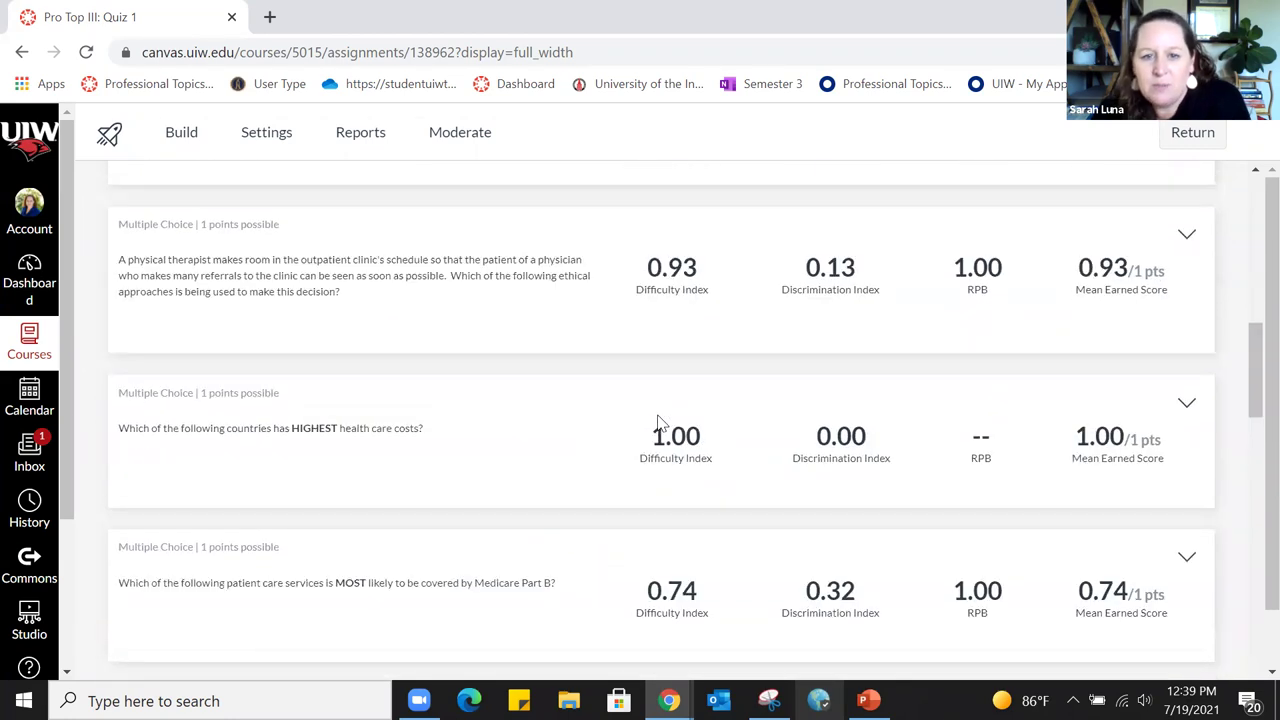
{"action": "scroll", "coordinate": [656, 420], "scroll_direction": "down", "scroll_amount": 4}
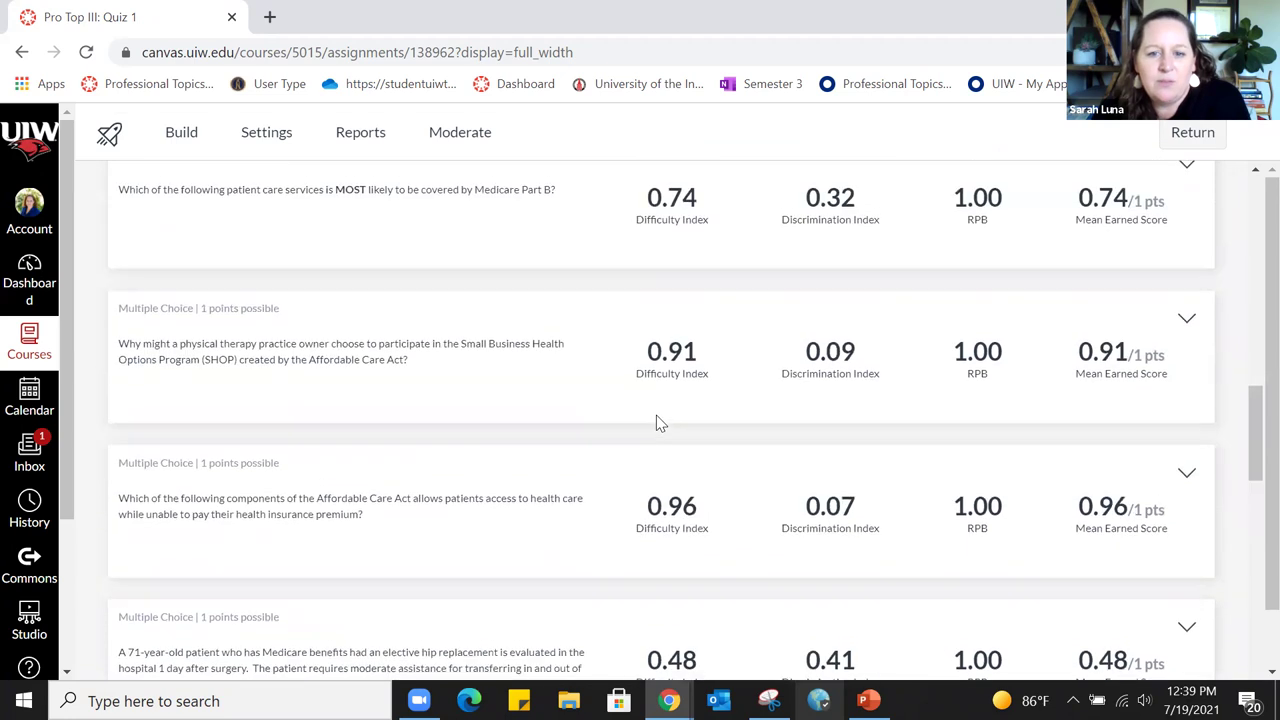
{"action": "scroll", "coordinate": [656, 420], "scroll_direction": "up", "scroll_amount": 4}
{"action": "scroll", "coordinate": [658, 422], "scroll_direction": "up", "scroll_amount": 4}
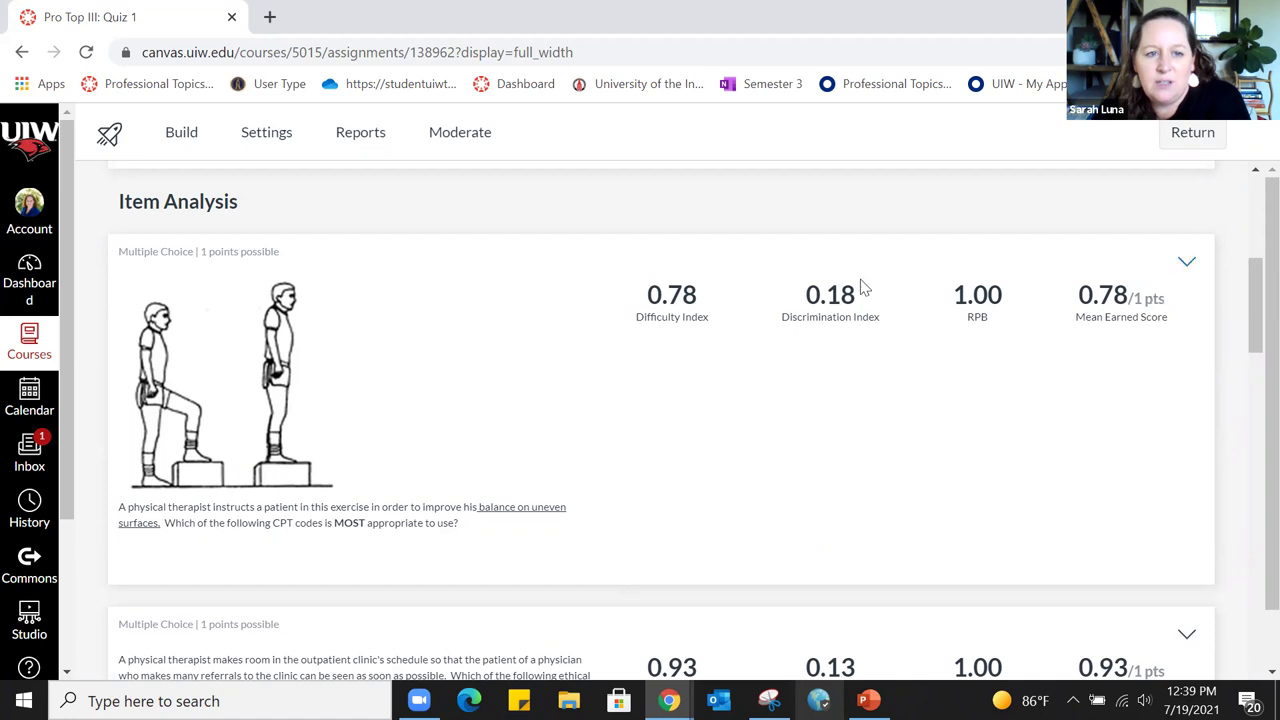
Expand the answer breakdown of the CPT code exercise question and examine its answer frequencies, quintile performance and the following items
{"action": "left_click", "coordinate": [1186, 265]}
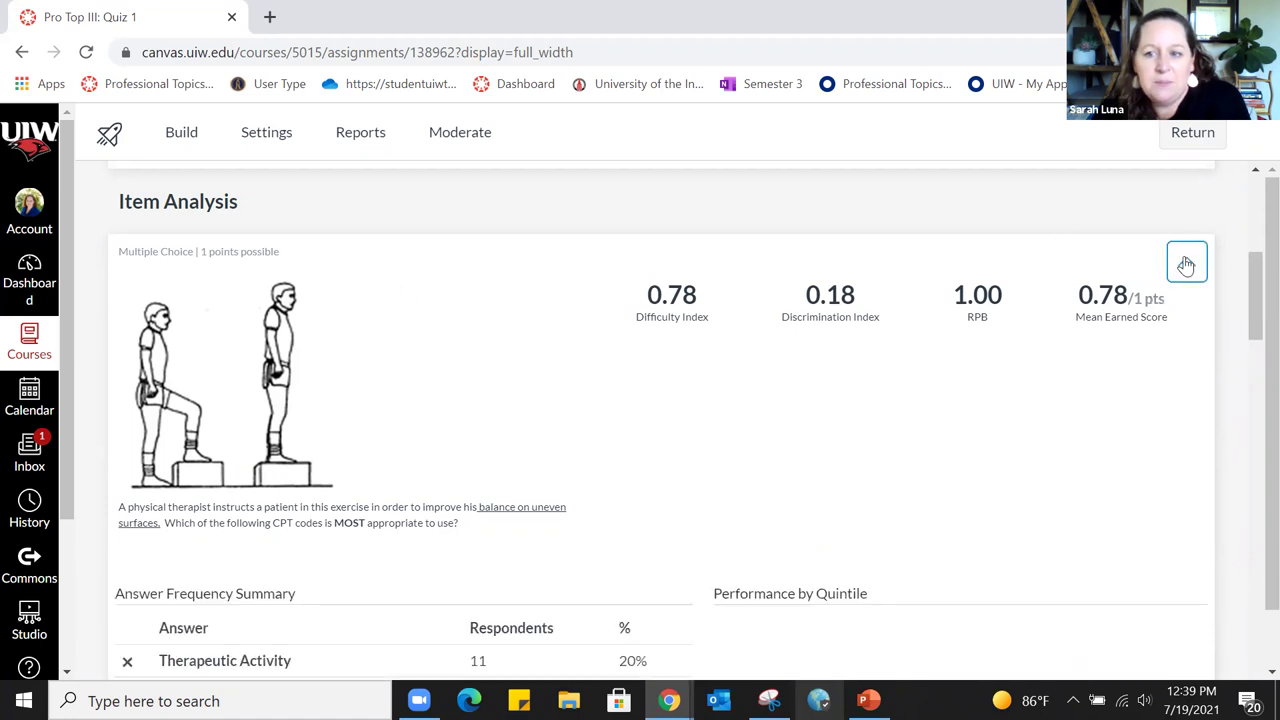
{"action": "scroll", "coordinate": [1171, 274], "scroll_direction": "down", "scroll_amount": 3}
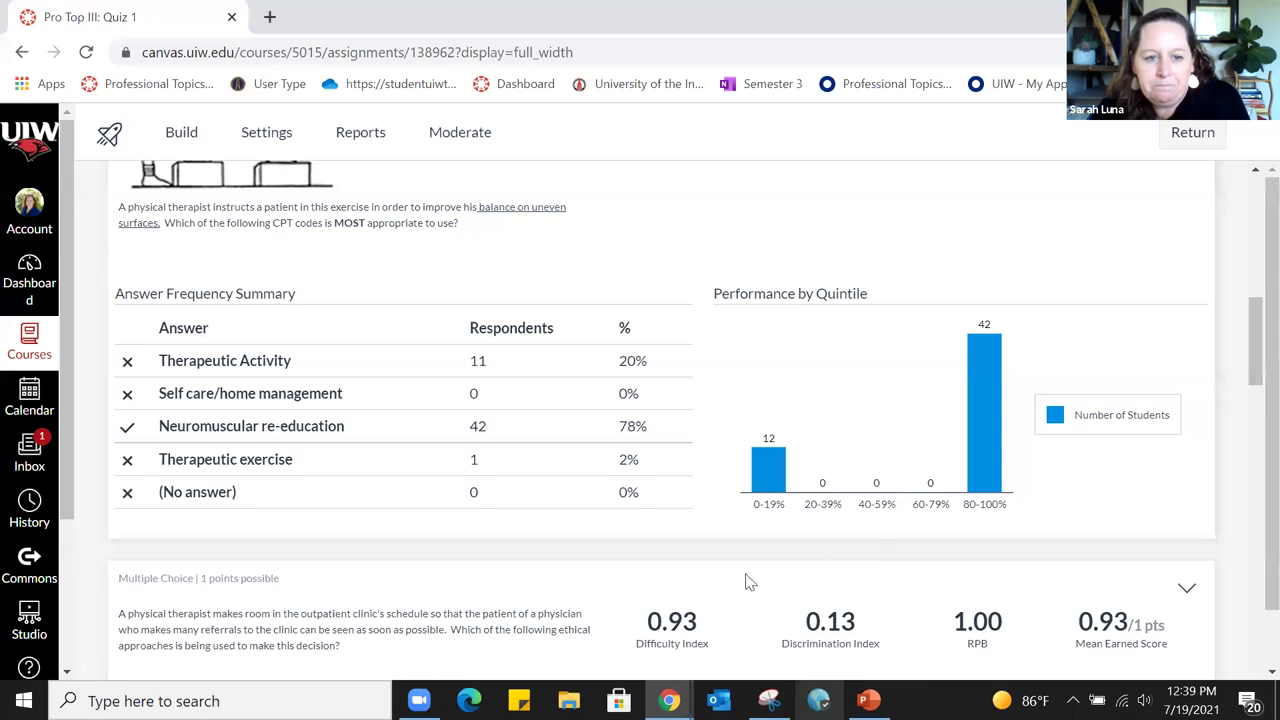
{"action": "scroll", "coordinate": [724, 566], "scroll_direction": "down", "scroll_amount": 3}
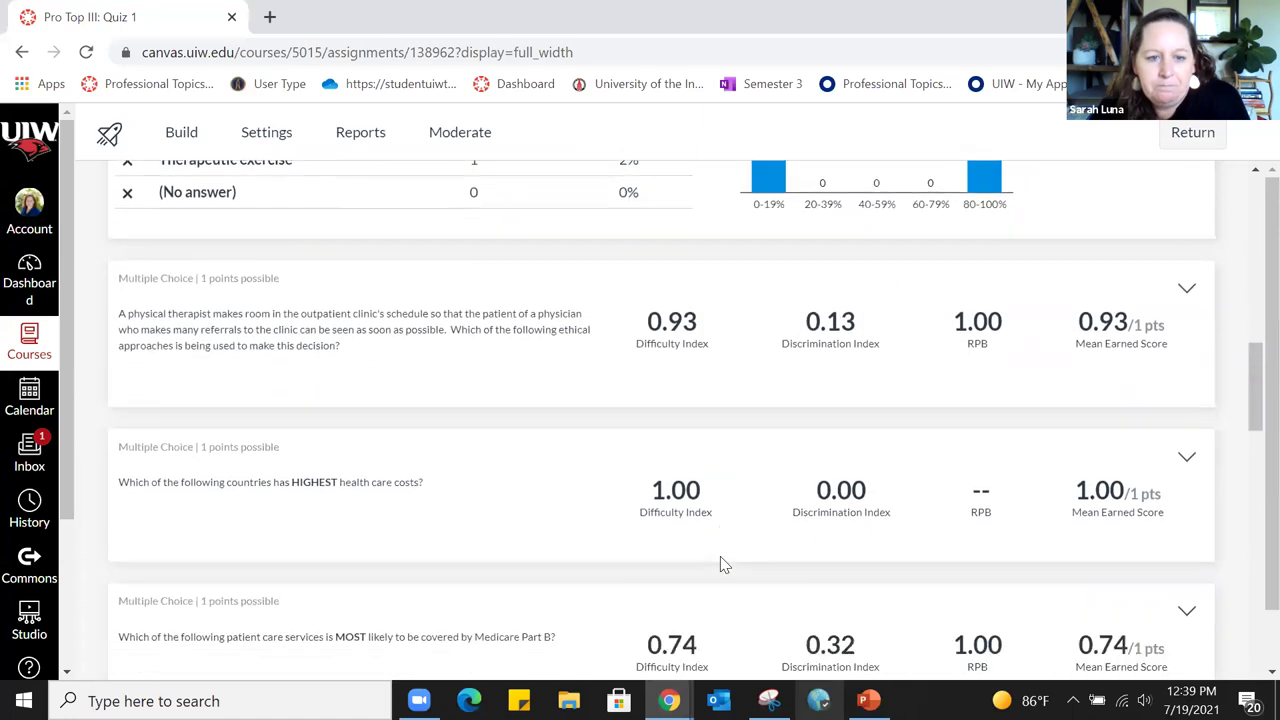
{"action": "scroll", "coordinate": [727, 561], "scroll_direction": "up", "scroll_amount": 1}
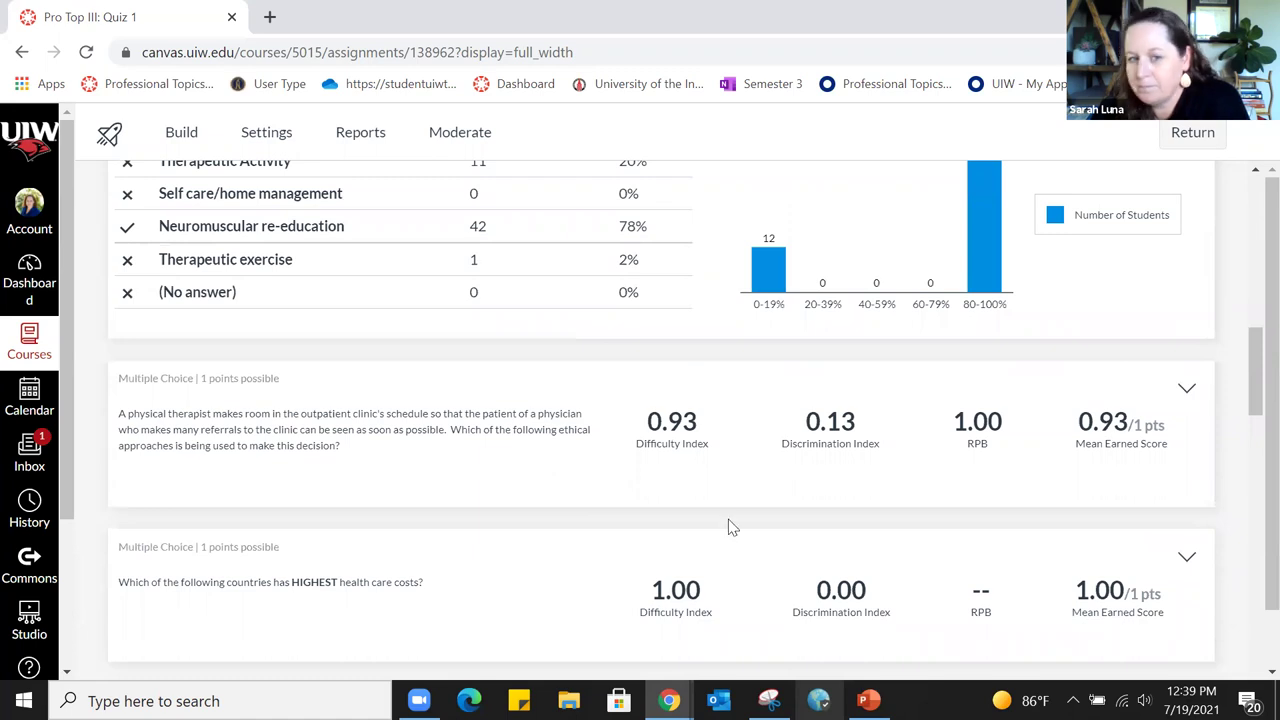
{"action": "scroll", "coordinate": [729, 529], "scroll_direction": "up", "scroll_amount": 3}
{"action": "scroll", "coordinate": [770, 518], "scroll_direction": "up", "scroll_amount": 4}
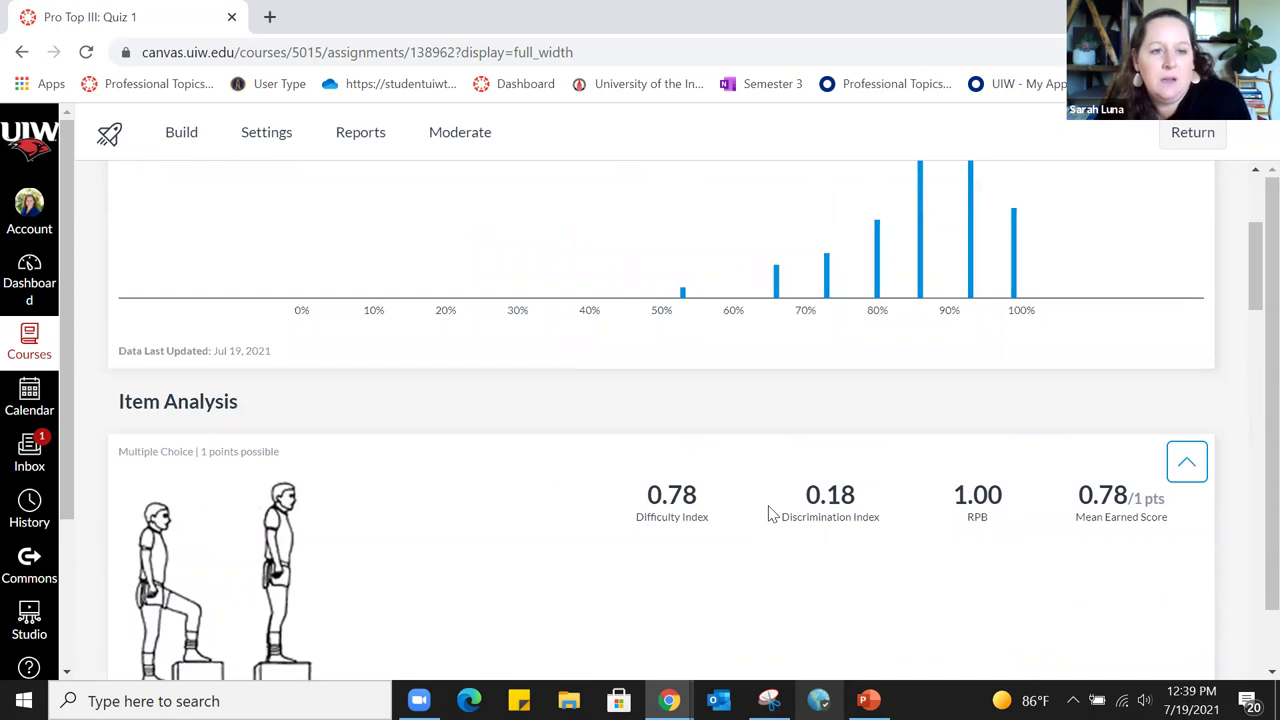
{"action": "scroll", "coordinate": [912, 458], "scroll_direction": "down", "scroll_amount": 10}
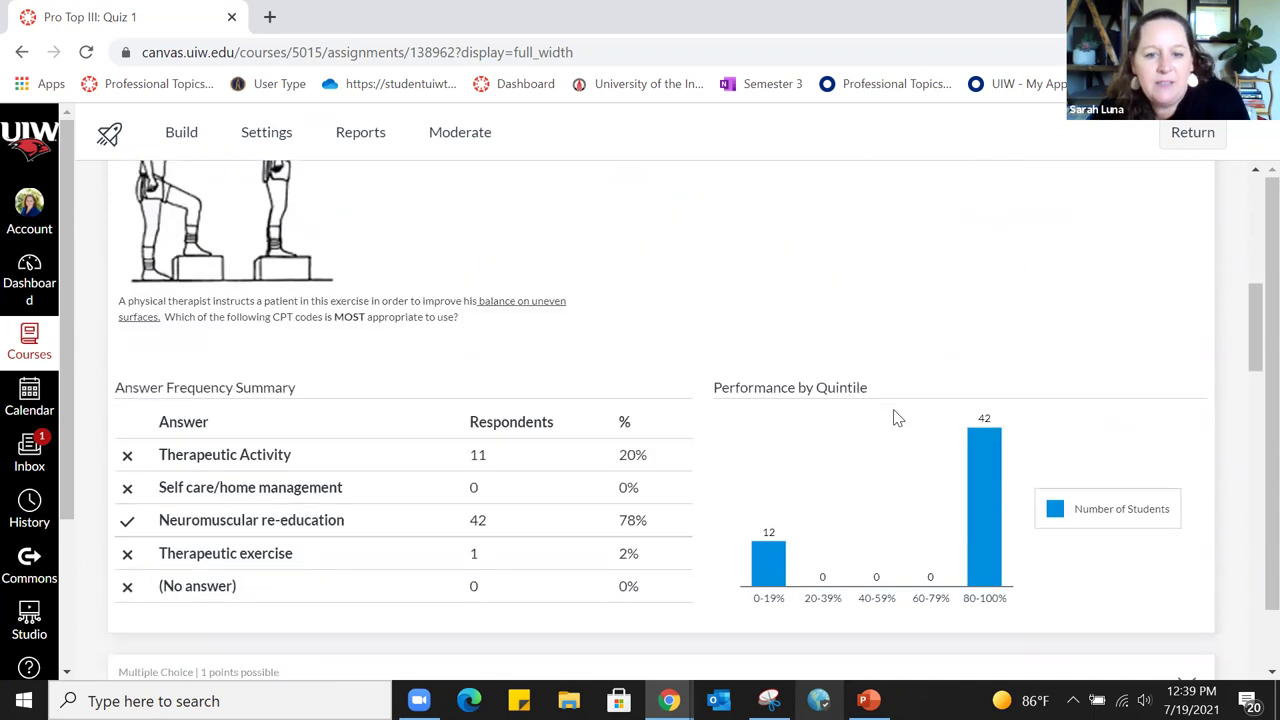
{"action": "scroll", "coordinate": [897, 416], "scroll_direction": "down", "scroll_amount": 3}
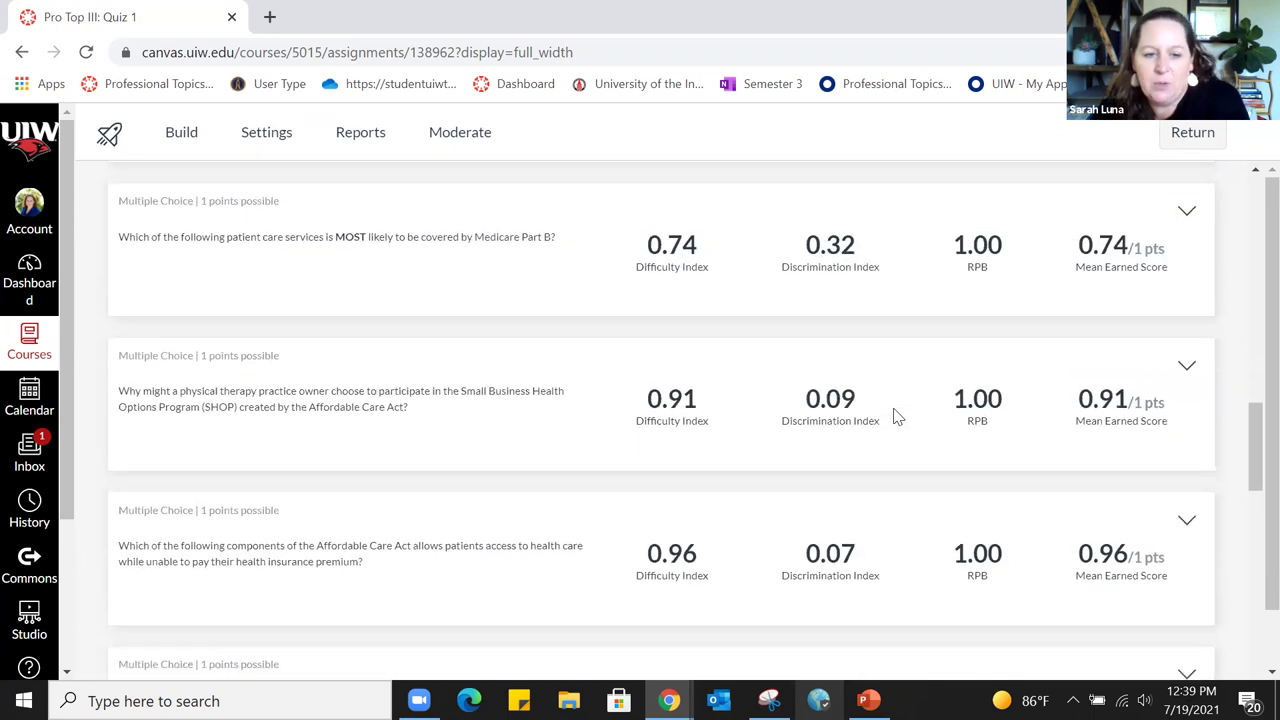
{"action": "scroll", "coordinate": [1078, 492], "scroll_direction": "down", "scroll_amount": 2}
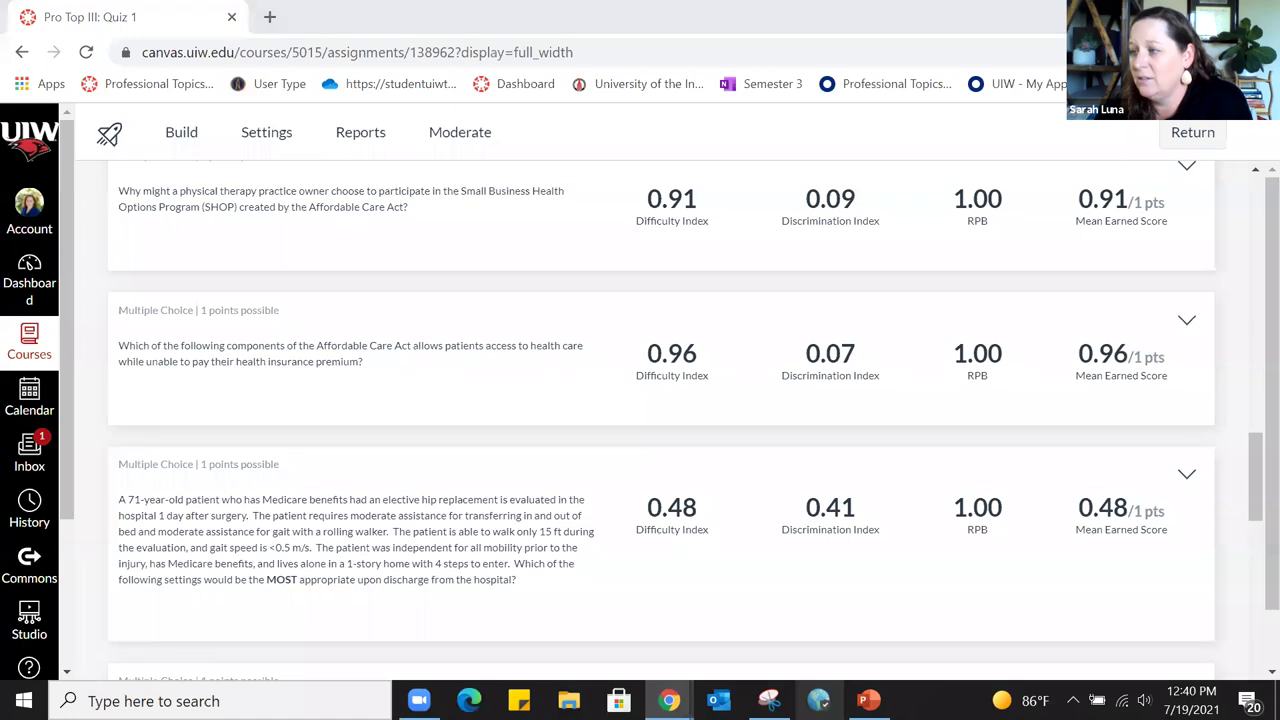
Switch to the banked question quiz regrading presentation in PowerPoint, maximize it, and review the gradebook, SpeedGrader and Regrade screenshots on slides 1 to 3
{"action": "key", "text": "alt+Tab"}
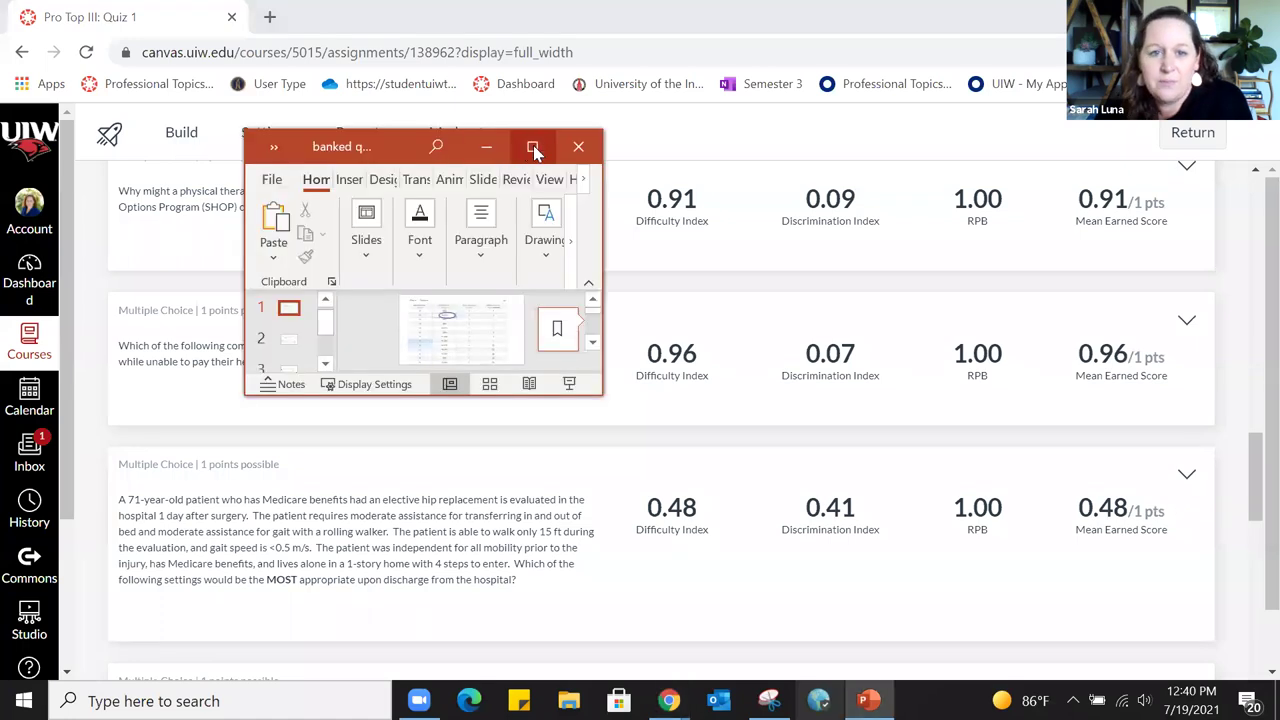
{"action": "left_click", "coordinate": [531, 143]}
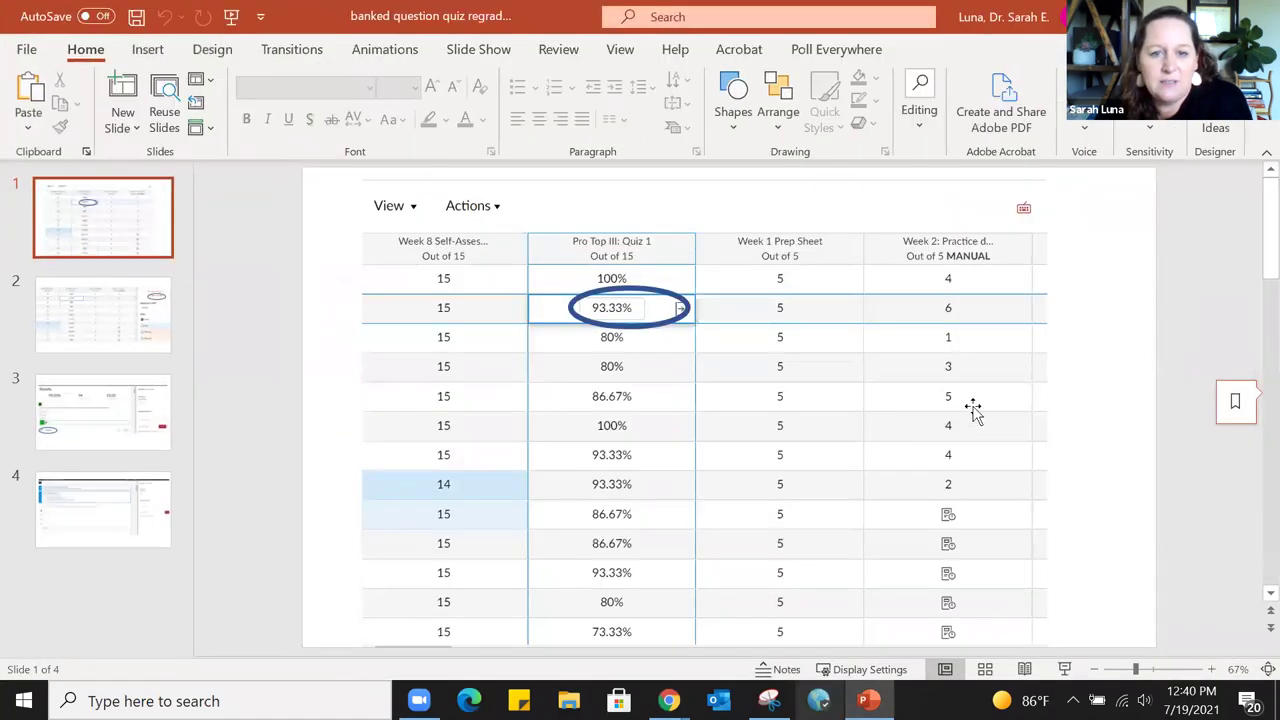
{"action": "scroll", "coordinate": [694, 449], "scroll_direction": "down", "scroll_amount": 1}
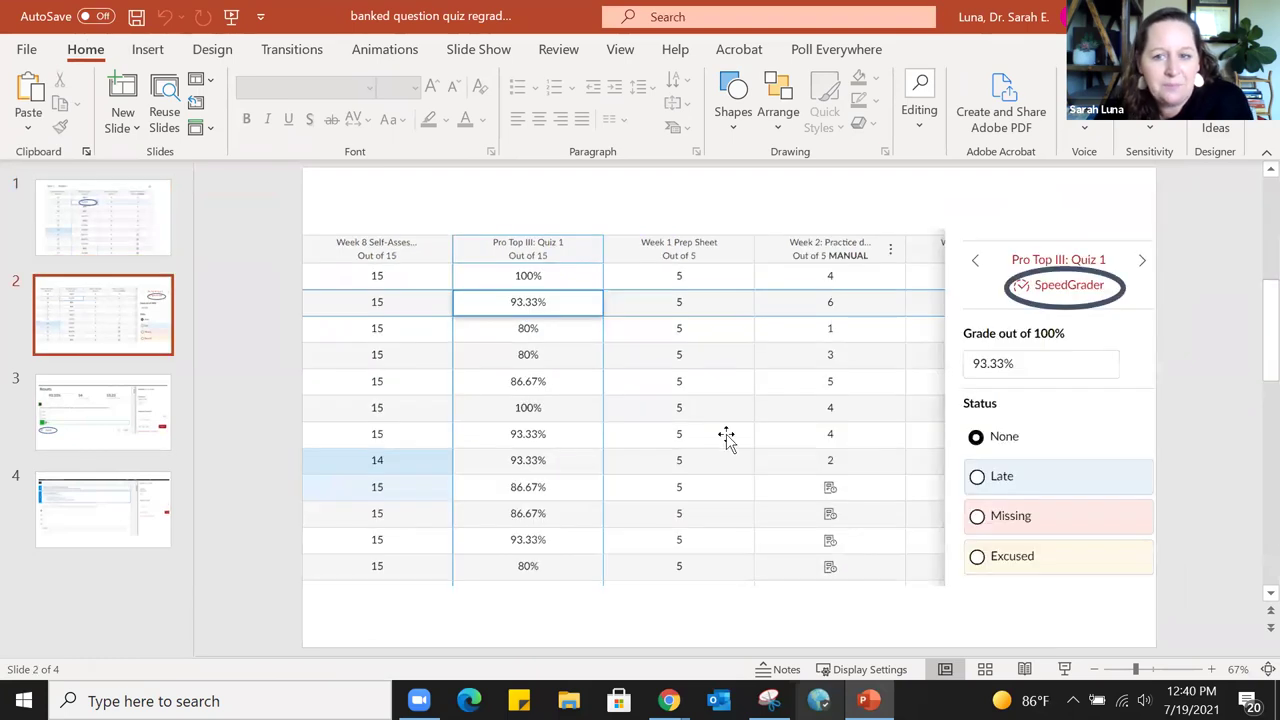
{"action": "left_click", "coordinate": [47, 226]}
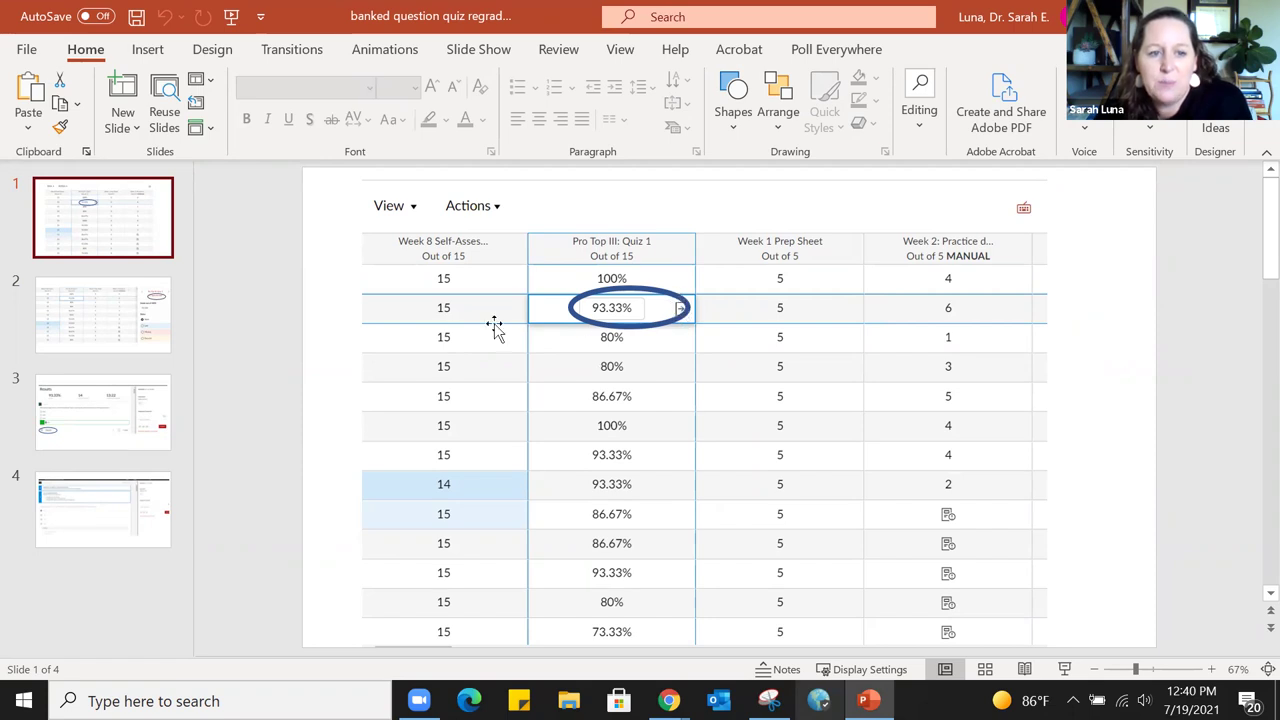
{"action": "left_click", "coordinate": [68, 291]}
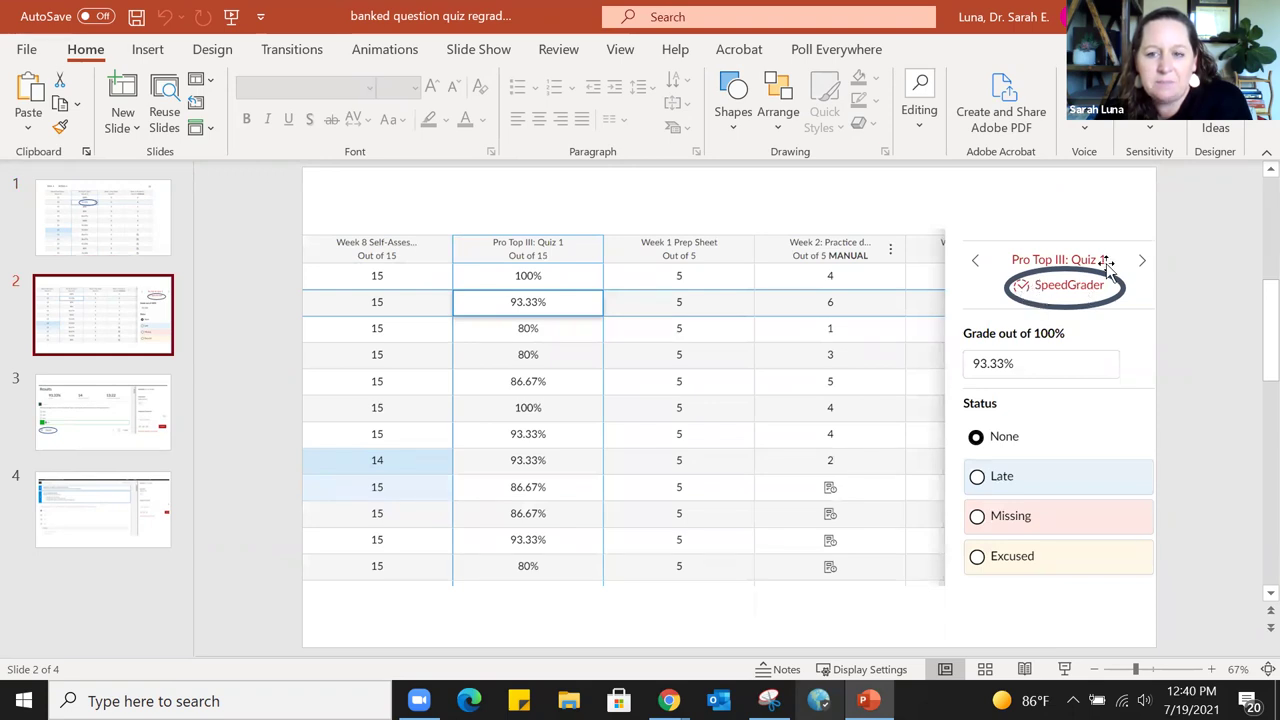
{"action": "left_click", "coordinate": [67, 434]}
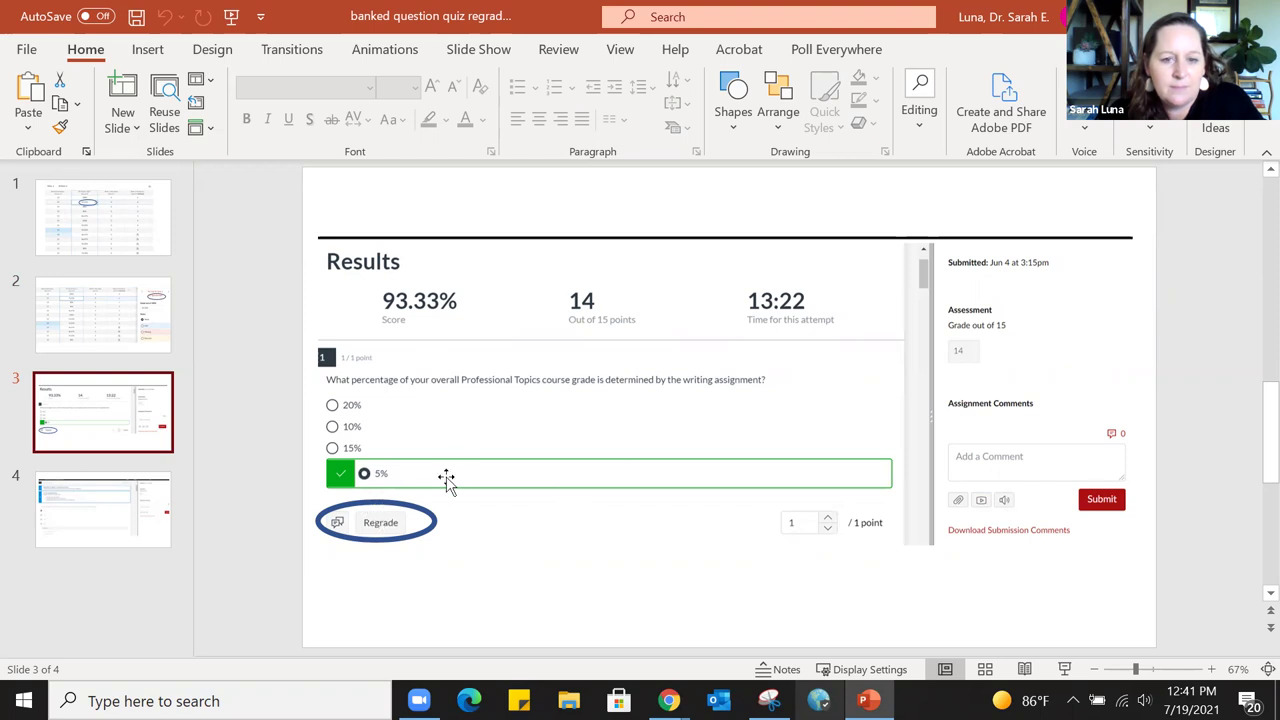
Show slide 4 enlarged to 90% and examine the regrade options for the quiz item
{"action": "left_click", "coordinate": [77, 519]}
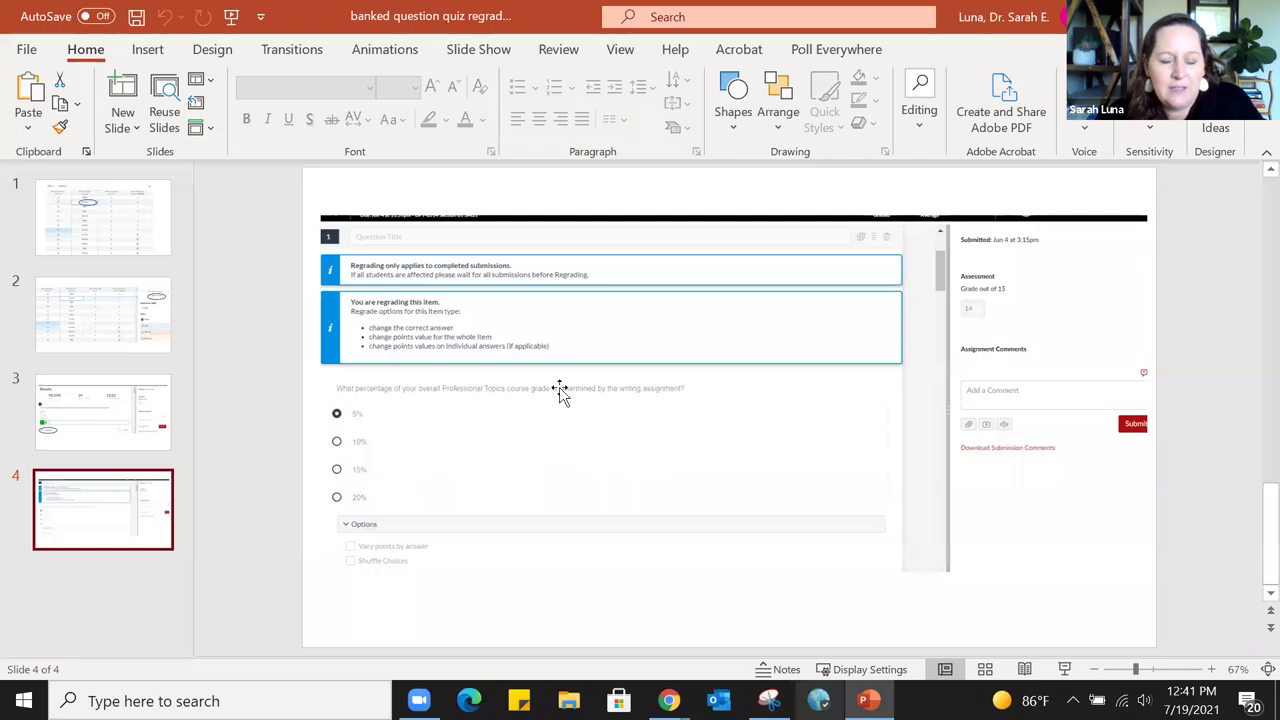
{"action": "left_click", "coordinate": [1211, 669]}
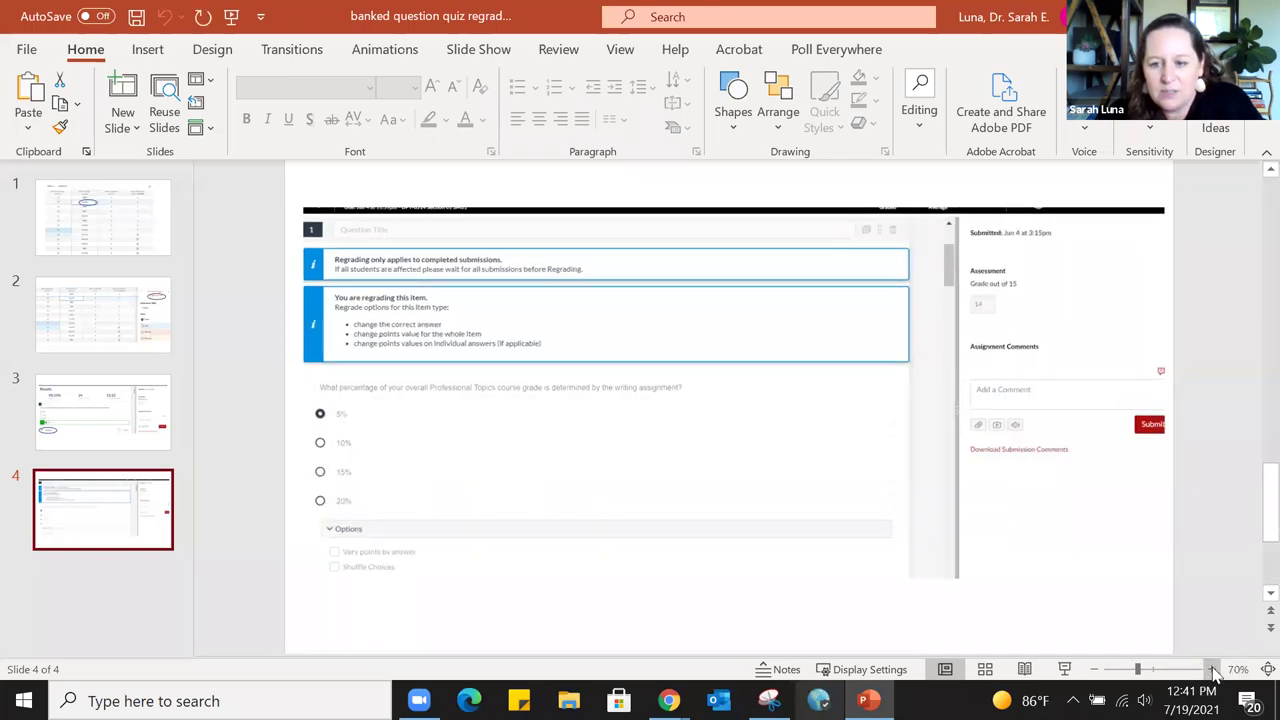
{"action": "left_click", "coordinate": [1211, 669]}
{"action": "left_click", "coordinate": [1211, 669]}
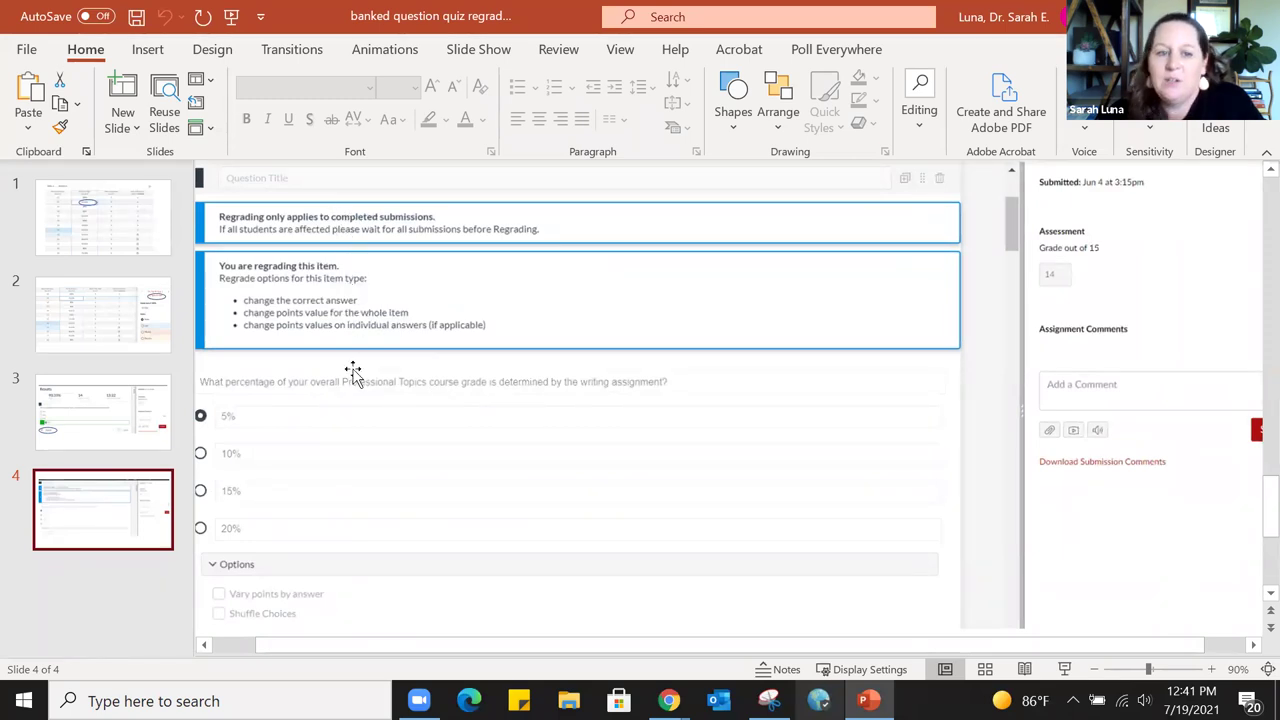
{"action": "left_click_drag", "start_coordinate": [512, 651], "coordinate": [458, 652]}
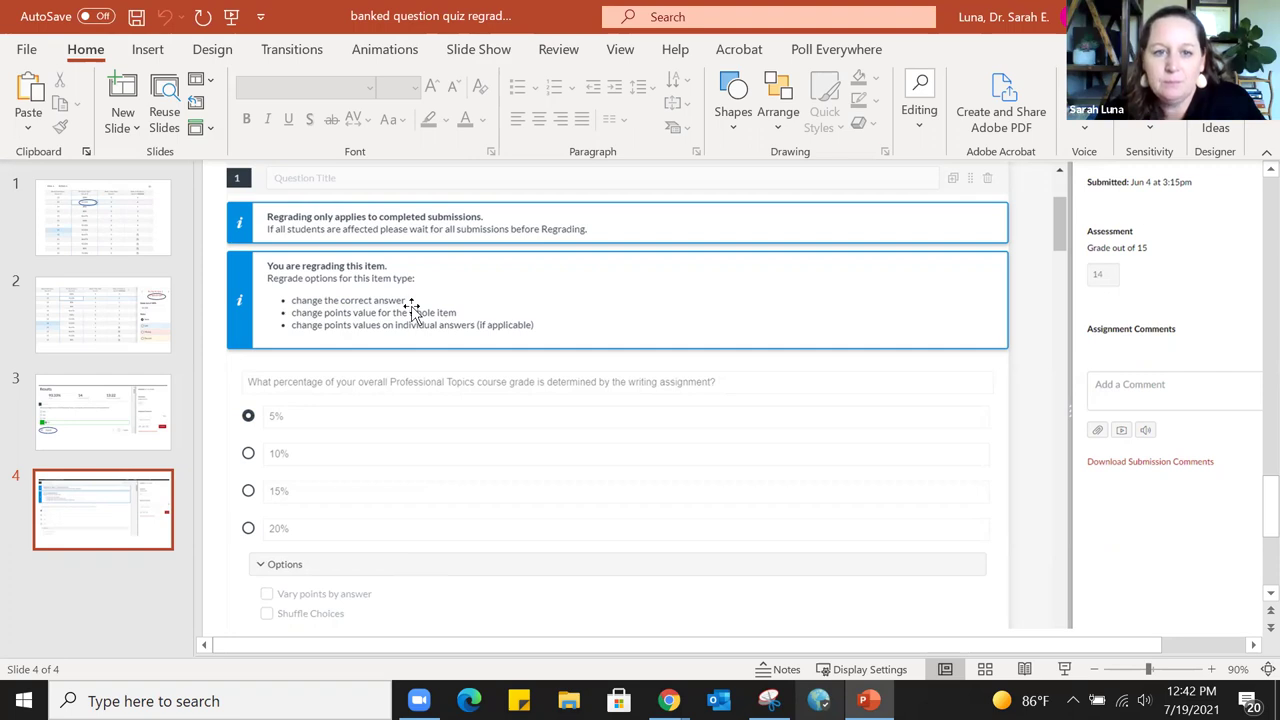
{"action": "scroll", "coordinate": [412, 310], "scroll_direction": "down", "scroll_amount": 1}
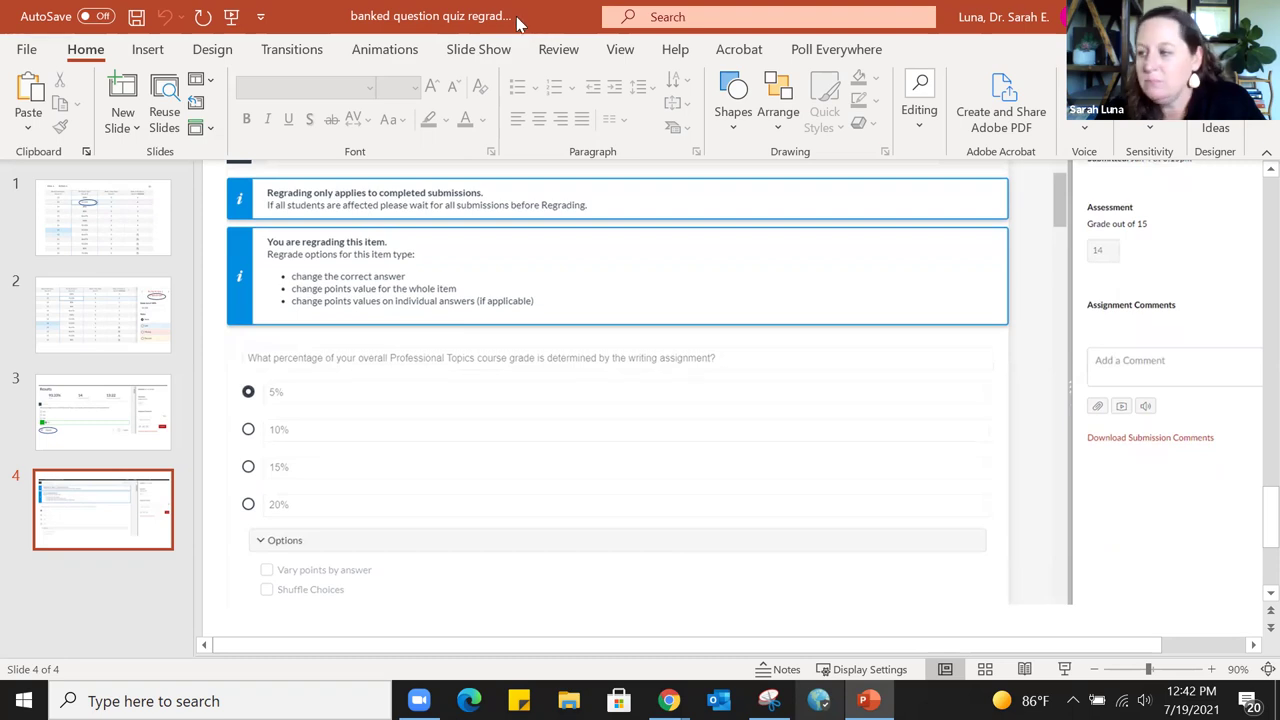
Switch back to Canvas in Chrome and leave the Pro Top III: Quiz 1 report for the course's quiz list
{"action": "key", "text": "alt+Tab"}
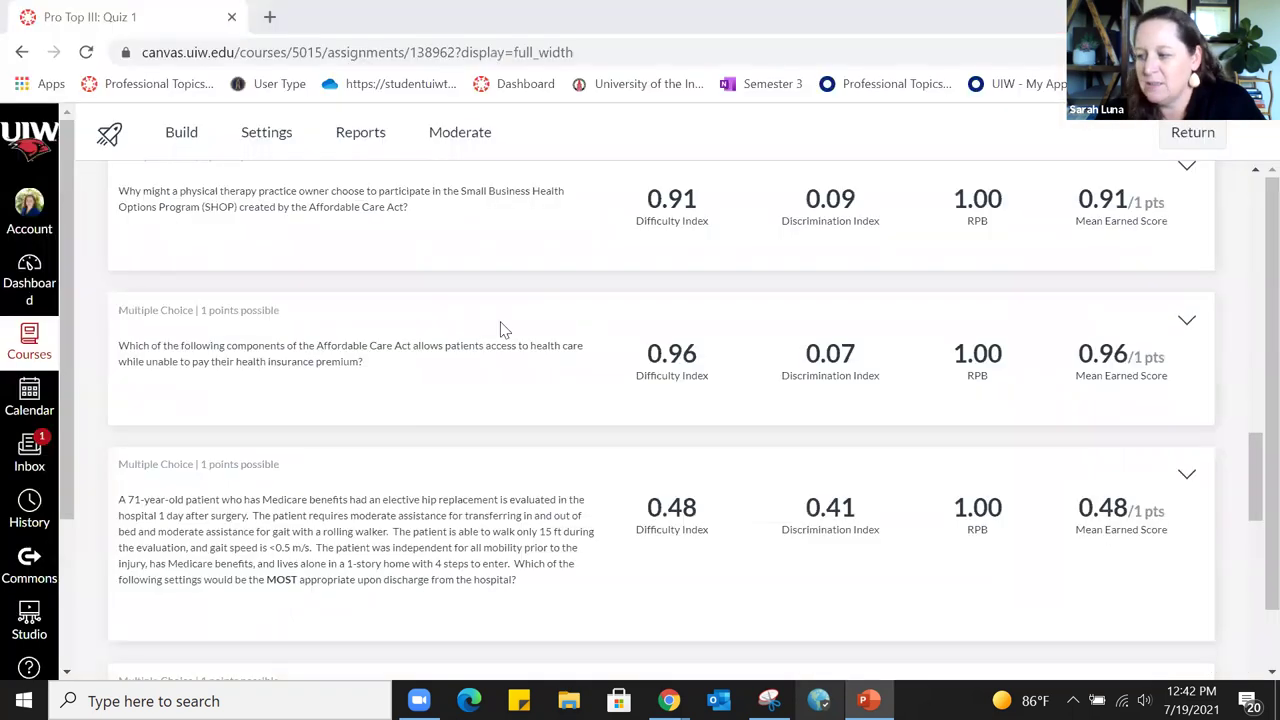
{"action": "scroll", "coordinate": [591, 330], "scroll_direction": "up", "scroll_amount": 5}
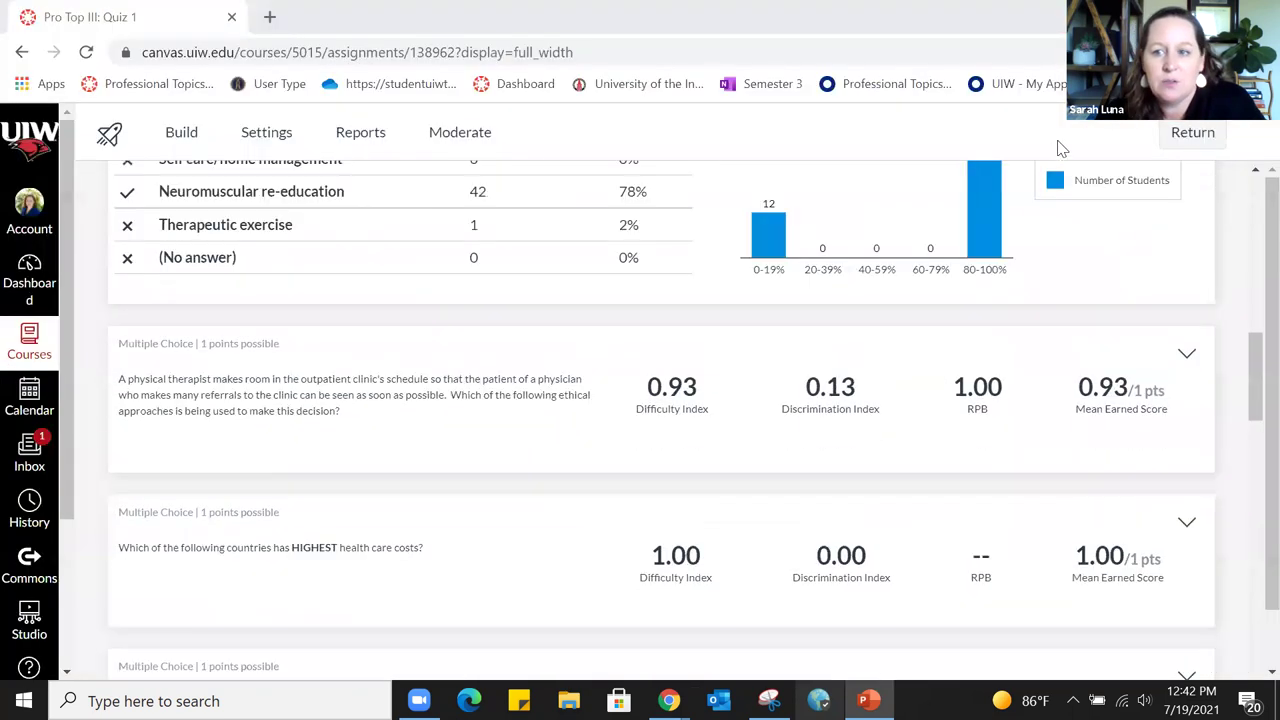
{"action": "scroll", "coordinate": [1062, 148], "scroll_direction": "up", "scroll_amount": 1}
{"action": "left_click", "coordinate": [1194, 133]}
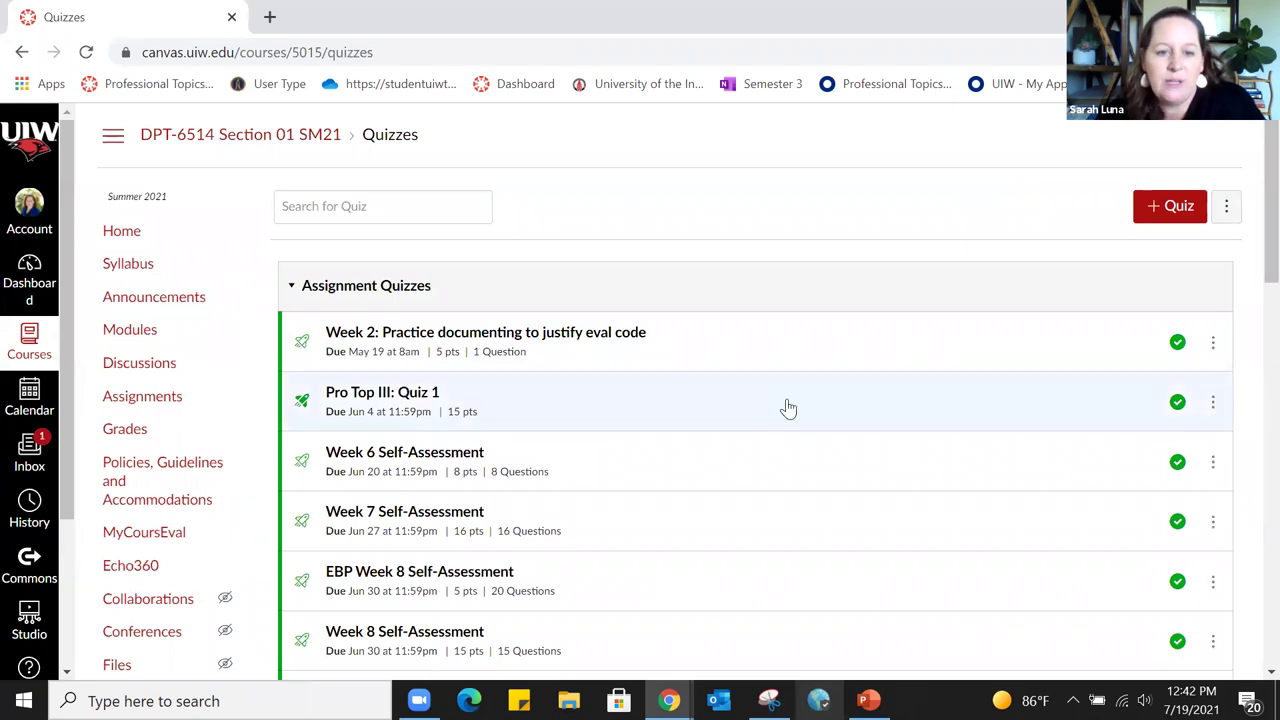
Open the classic Week 8 Self-Assessment quiz due Jun 30 from the assignment quizzes
{"action": "scroll", "coordinate": [624, 460], "scroll_direction": "down", "scroll_amount": 5}
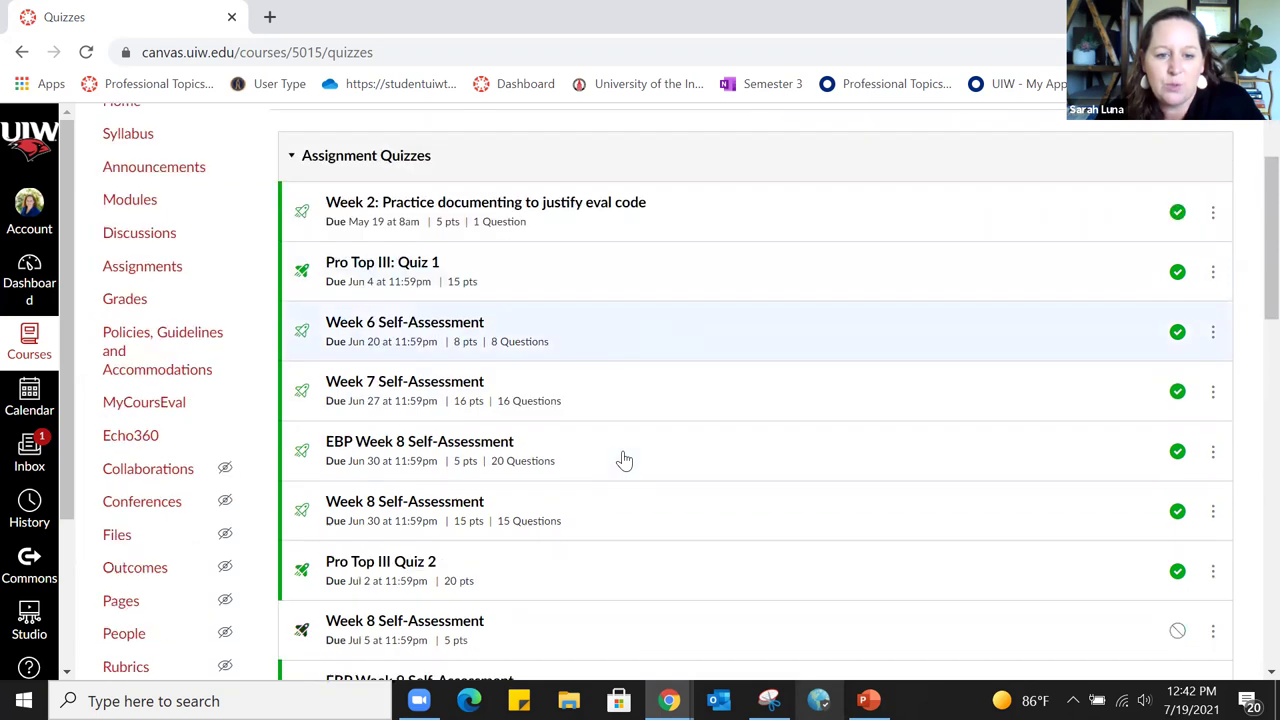
{"action": "scroll", "coordinate": [624, 450], "scroll_direction": "up", "scroll_amount": 1}
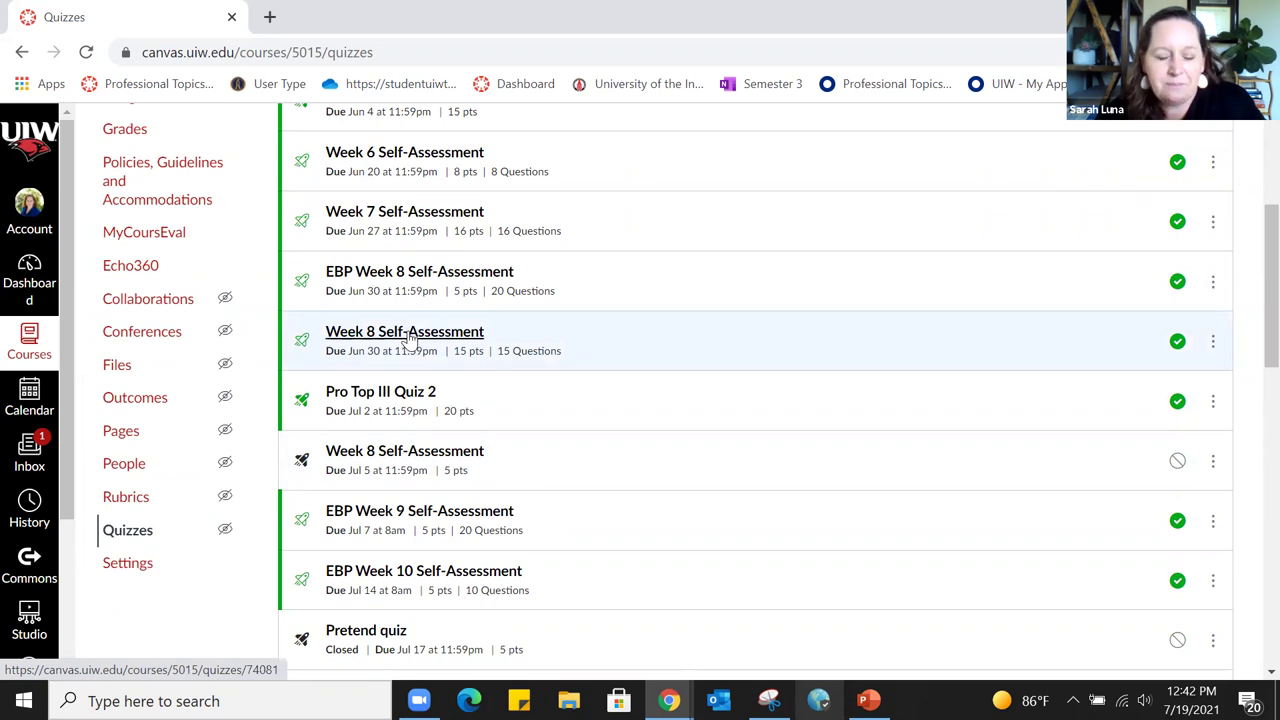
{"action": "left_click", "coordinate": [410, 335]}
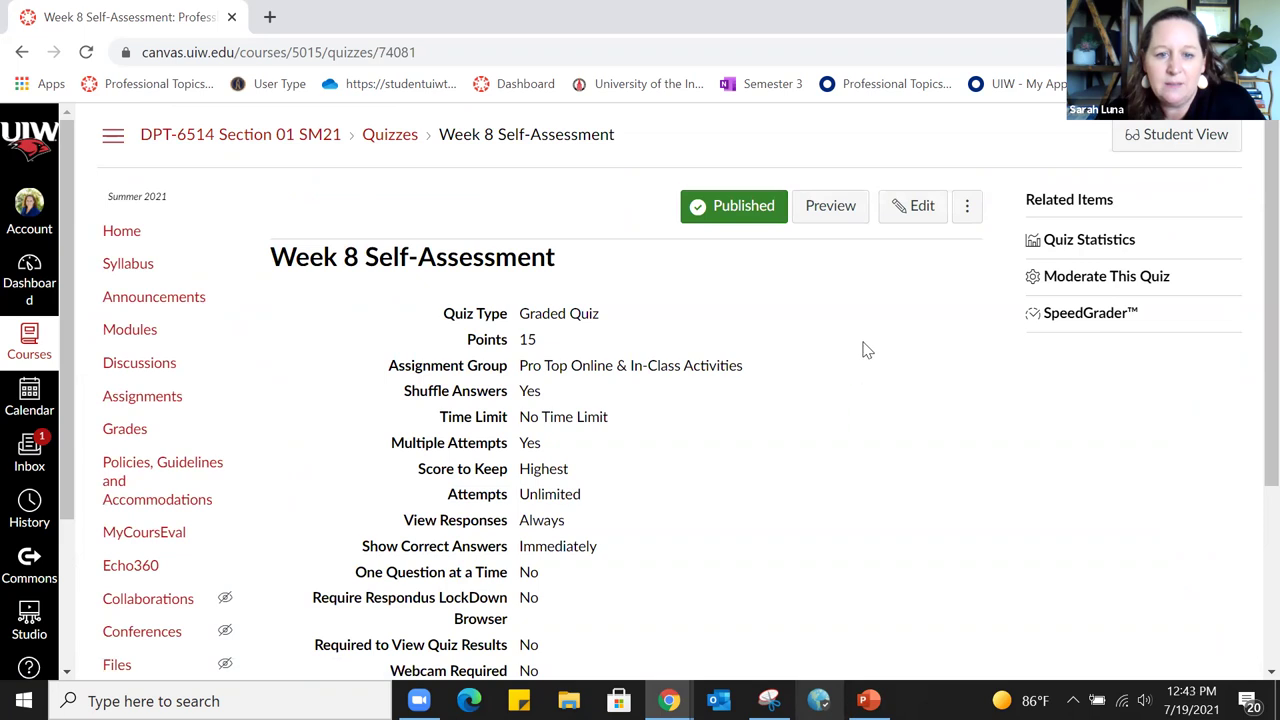
{"action": "scroll", "coordinate": [863, 349], "scroll_direction": "down", "scroll_amount": 1}
{"action": "scroll", "coordinate": [882, 203], "scroll_direction": "up", "scroll_amount": 1}
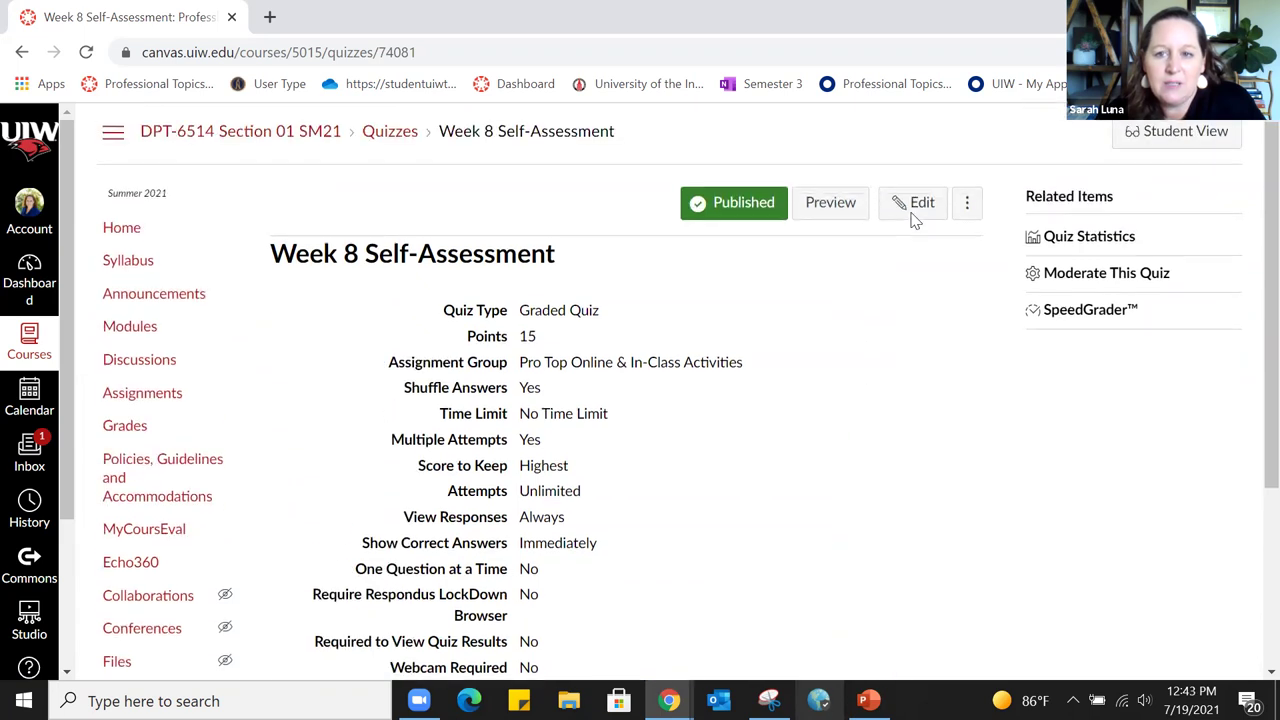
Open the Week 8 Self-Assessment quiz for editing and look through its attempt, response and restriction settings
{"action": "left_click", "coordinate": [917, 212]}
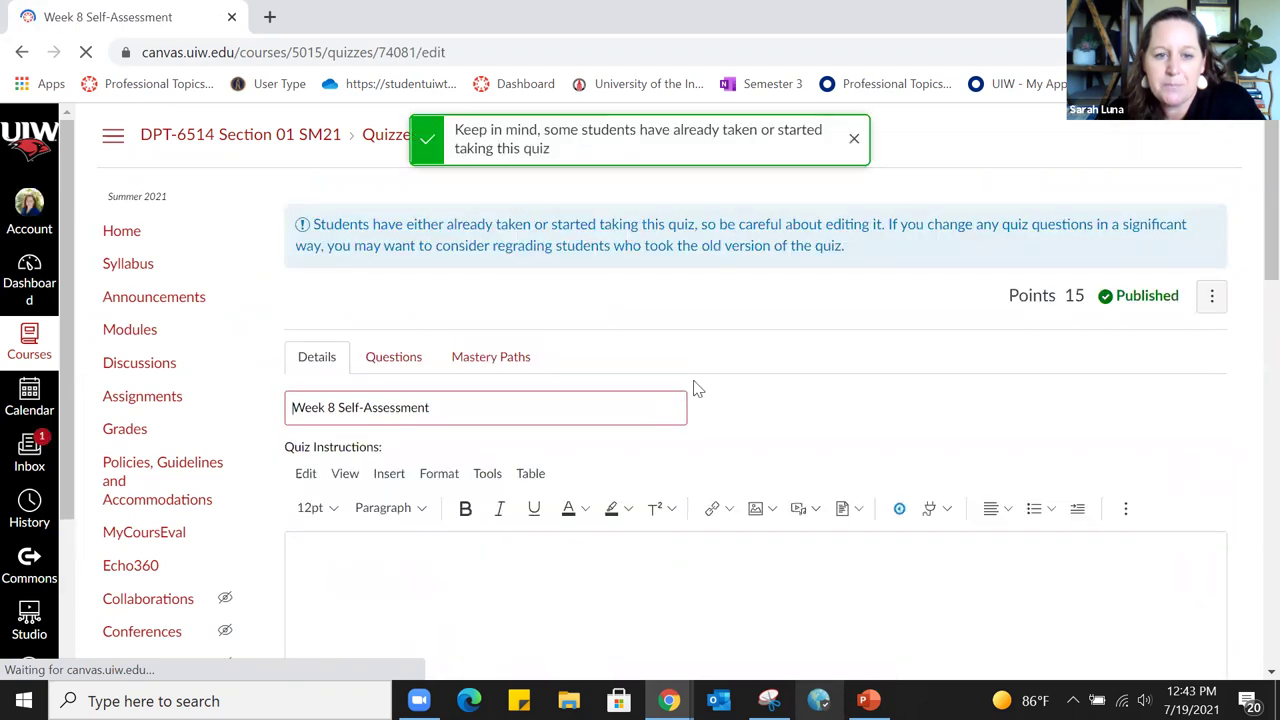
{"action": "scroll", "coordinate": [749, 369], "scroll_direction": "down", "scroll_amount": 1}
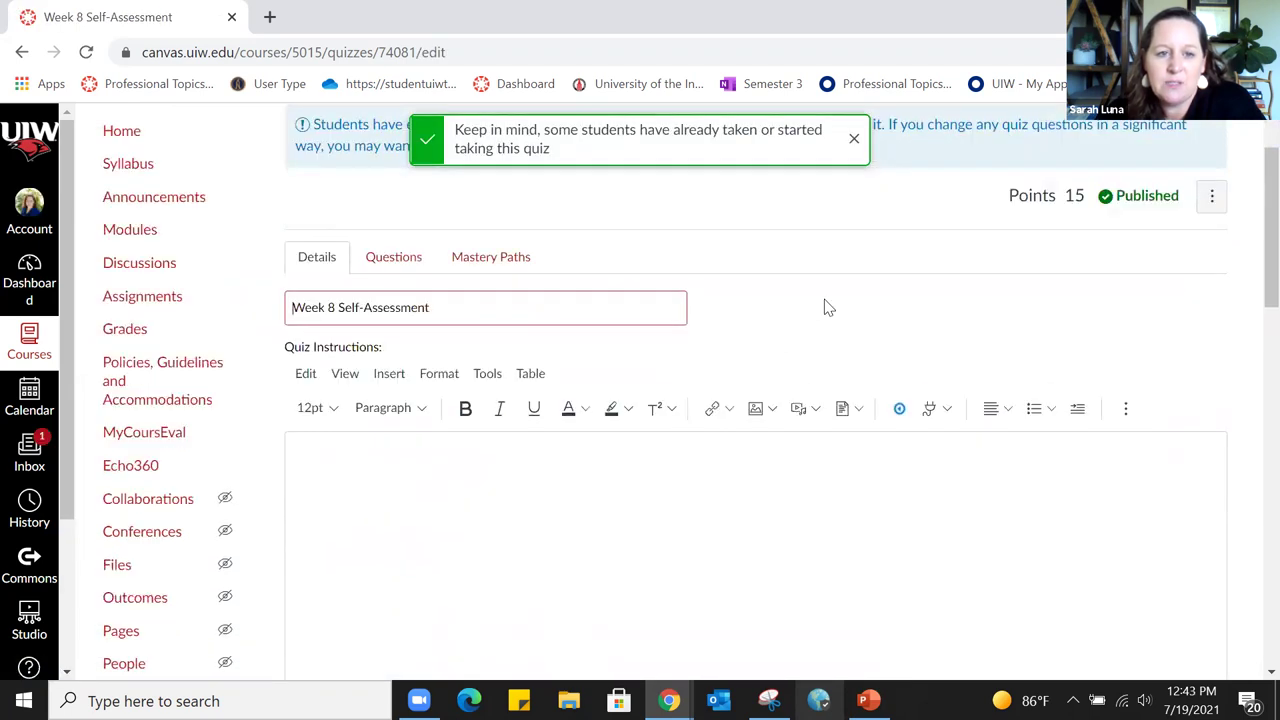
{"action": "scroll", "coordinate": [489, 345], "scroll_direction": "down", "scroll_amount": 5}
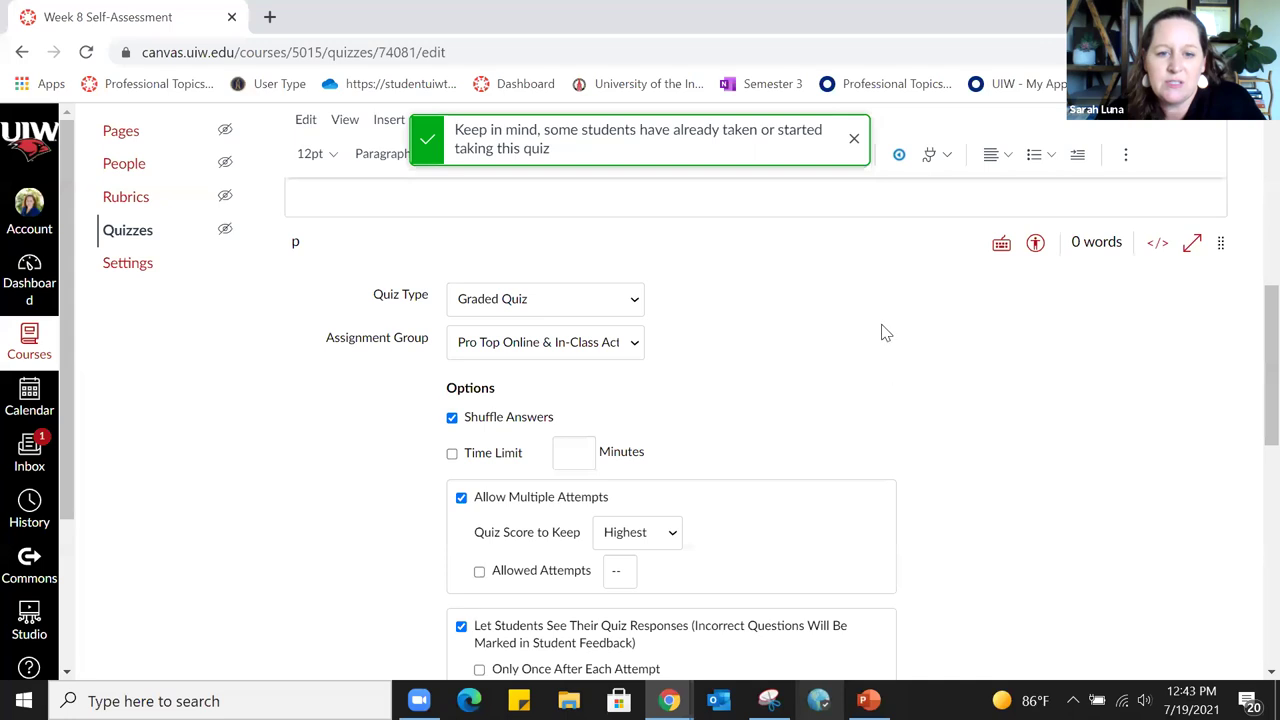
{"action": "scroll", "coordinate": [884, 333], "scroll_direction": "down", "scroll_amount": 3}
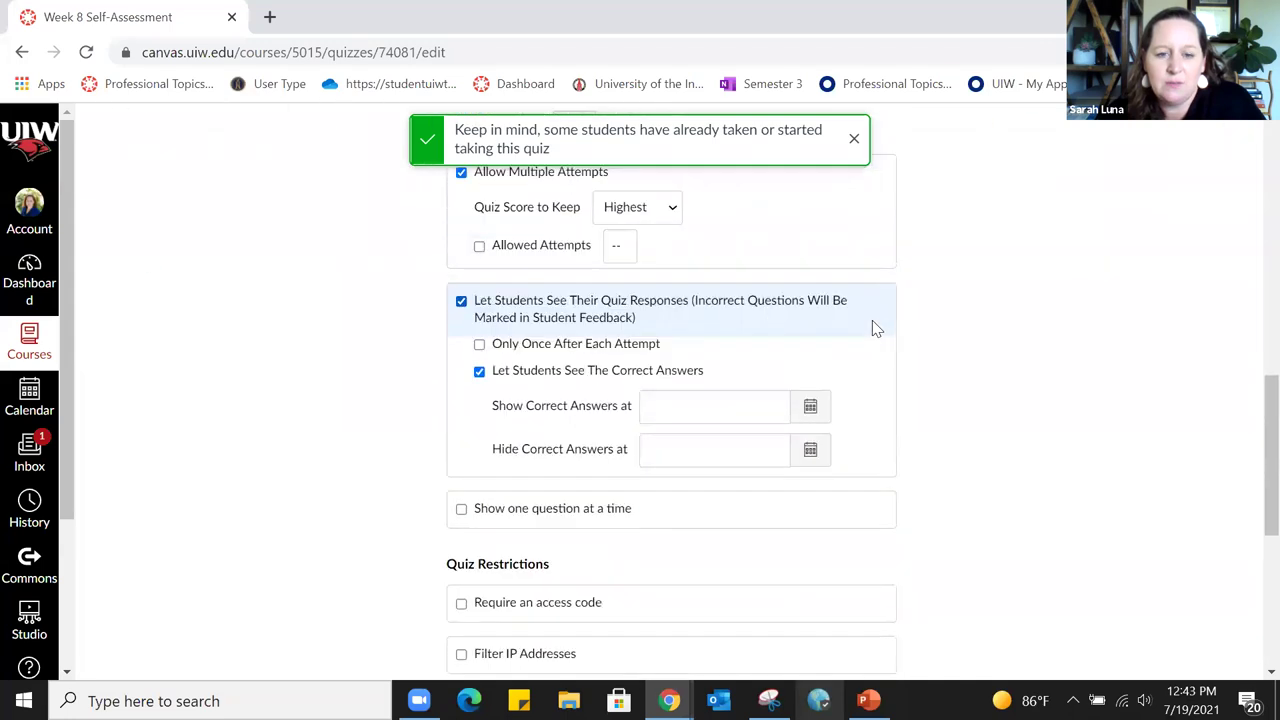
{"action": "scroll", "coordinate": [875, 328], "scroll_direction": "up", "scroll_amount": 7}
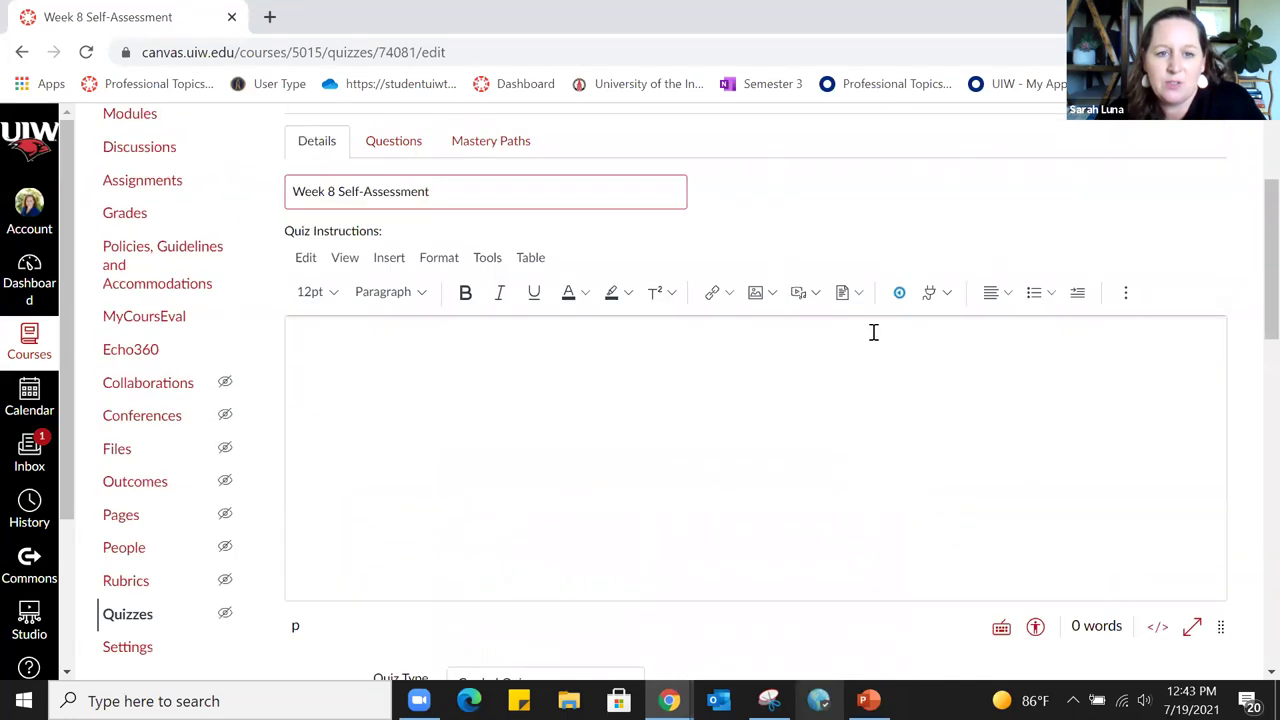
{"action": "scroll", "coordinate": [873, 332], "scroll_direction": "up", "scroll_amount": 1}
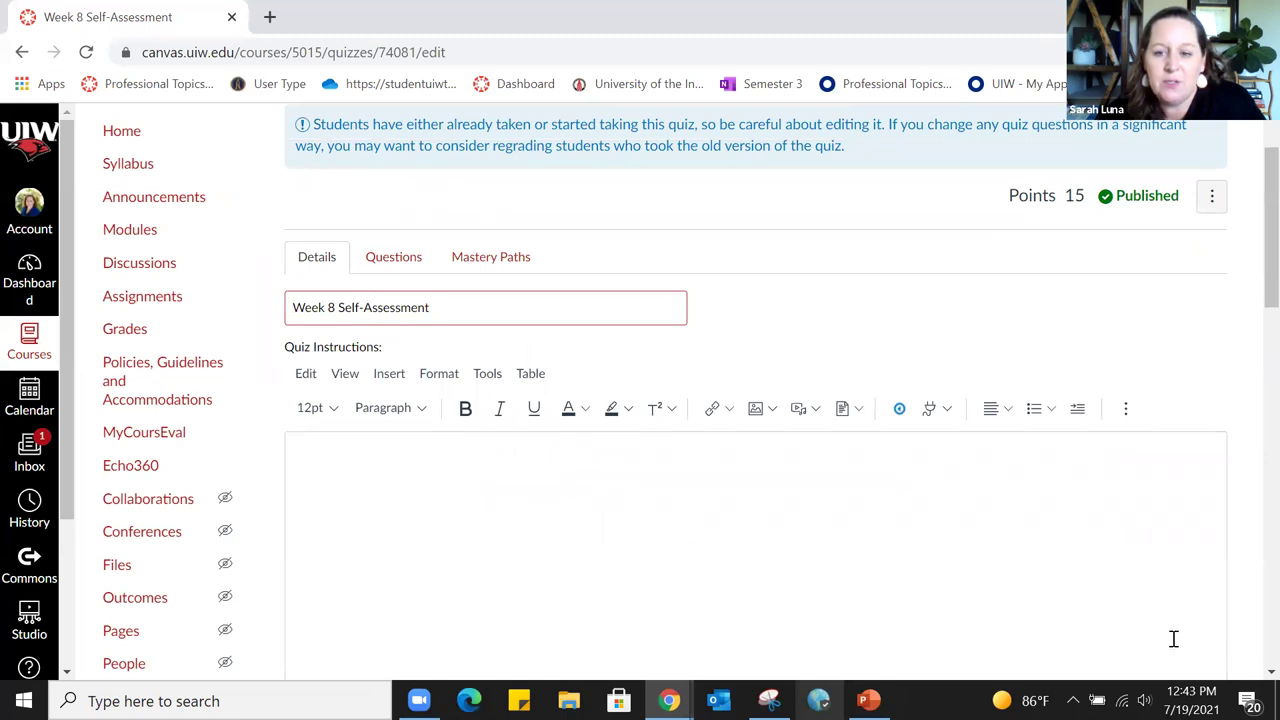
Show the quiz's questions and open the first question, about APTA workforce data, for editing
{"action": "left_click", "coordinate": [385, 259]}
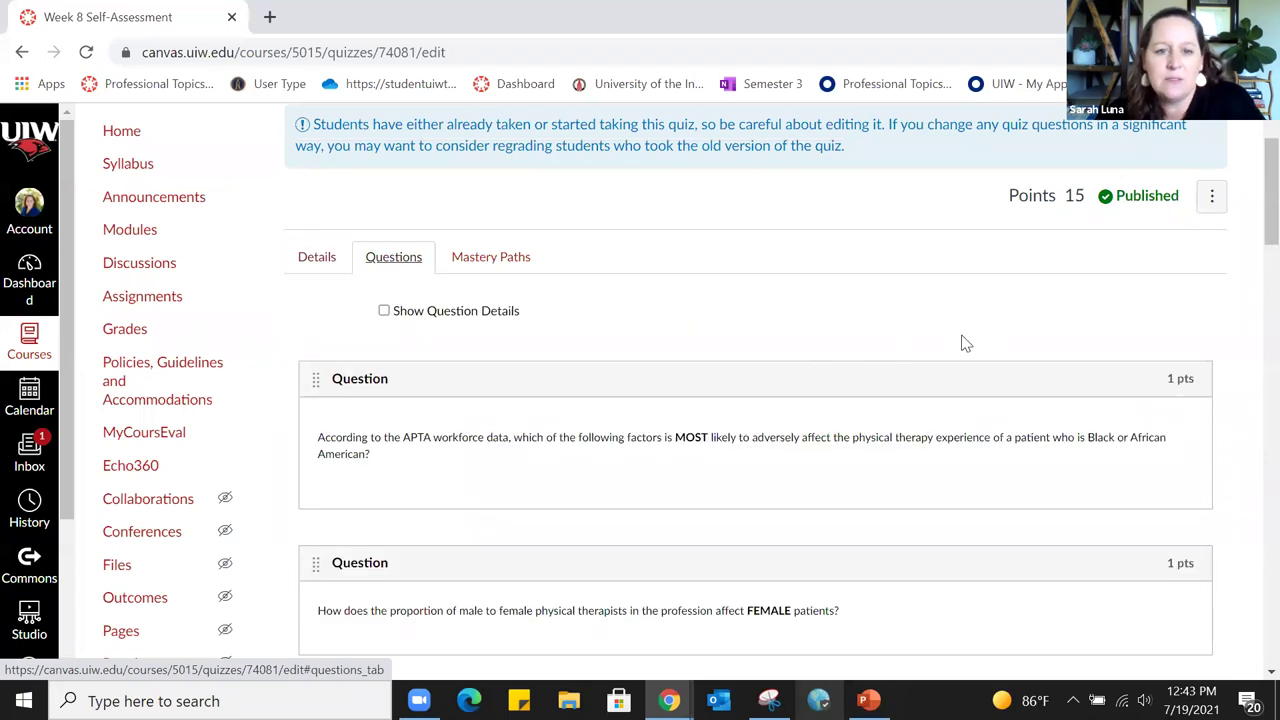
{"action": "scroll", "coordinate": [968, 327], "scroll_direction": "down", "scroll_amount": 3}
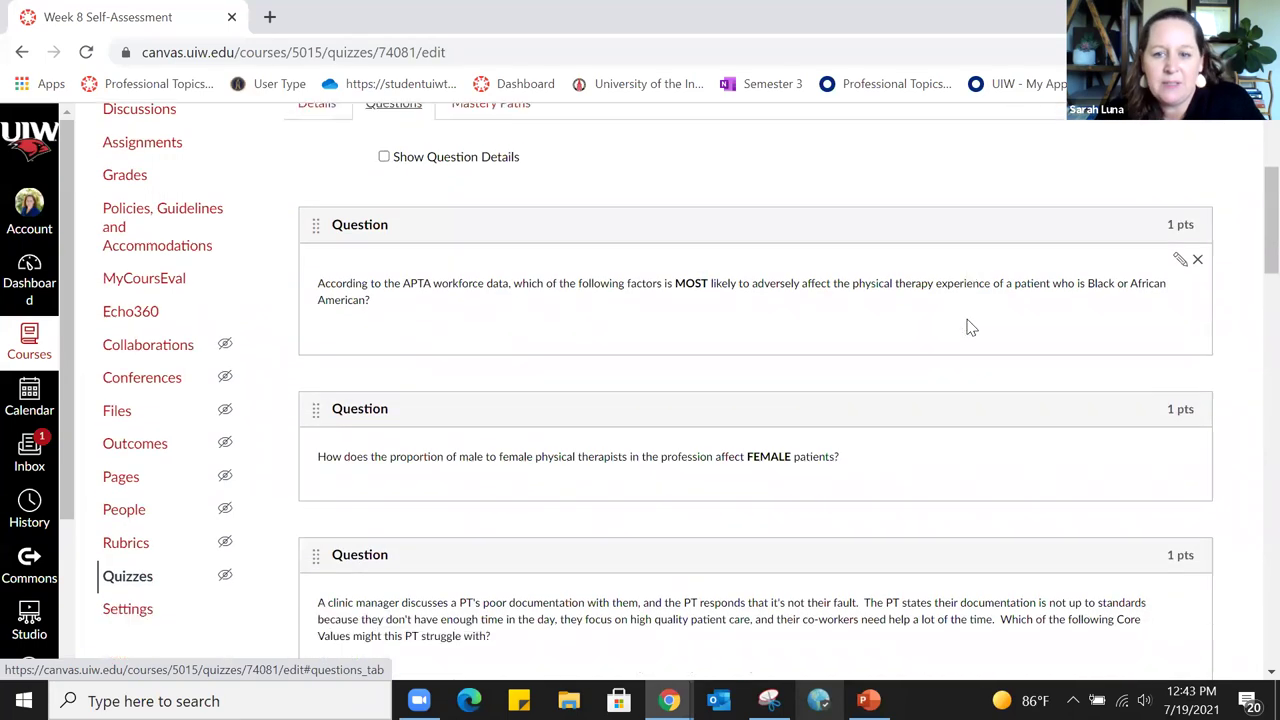
{"action": "scroll", "coordinate": [775, 386], "scroll_direction": "up", "scroll_amount": 2}
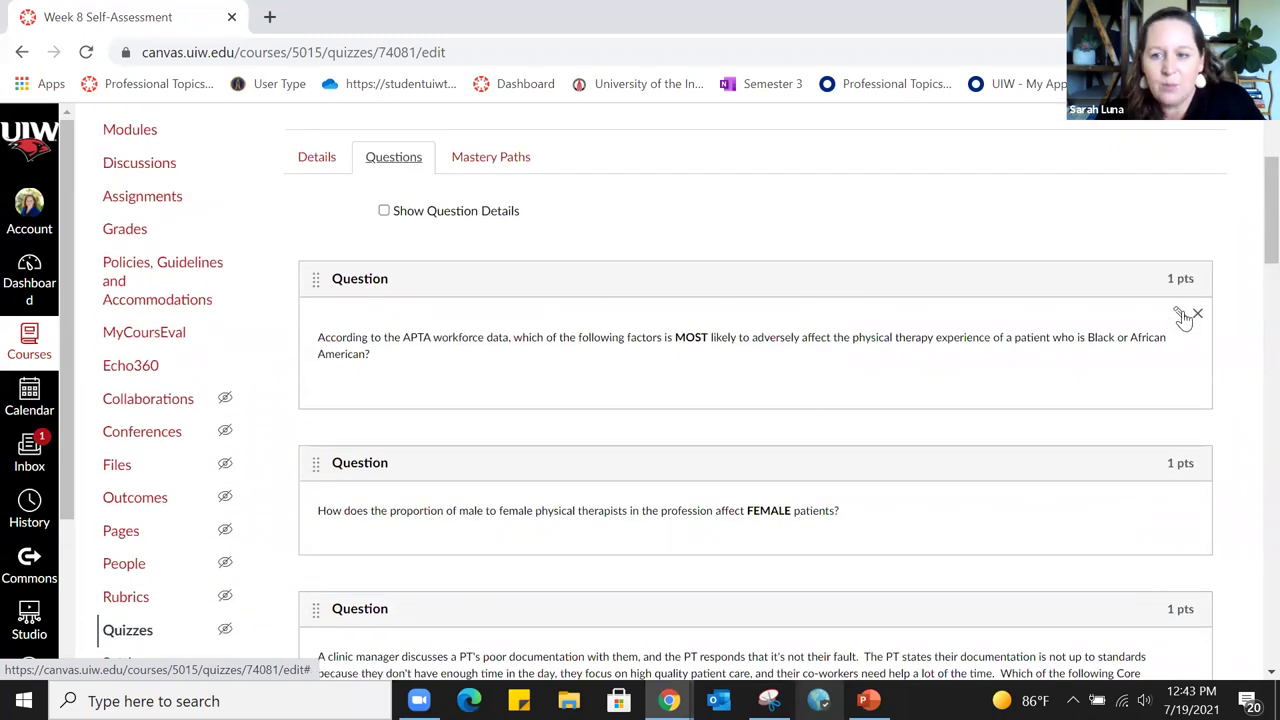
{"action": "left_click", "coordinate": [1180, 316]}
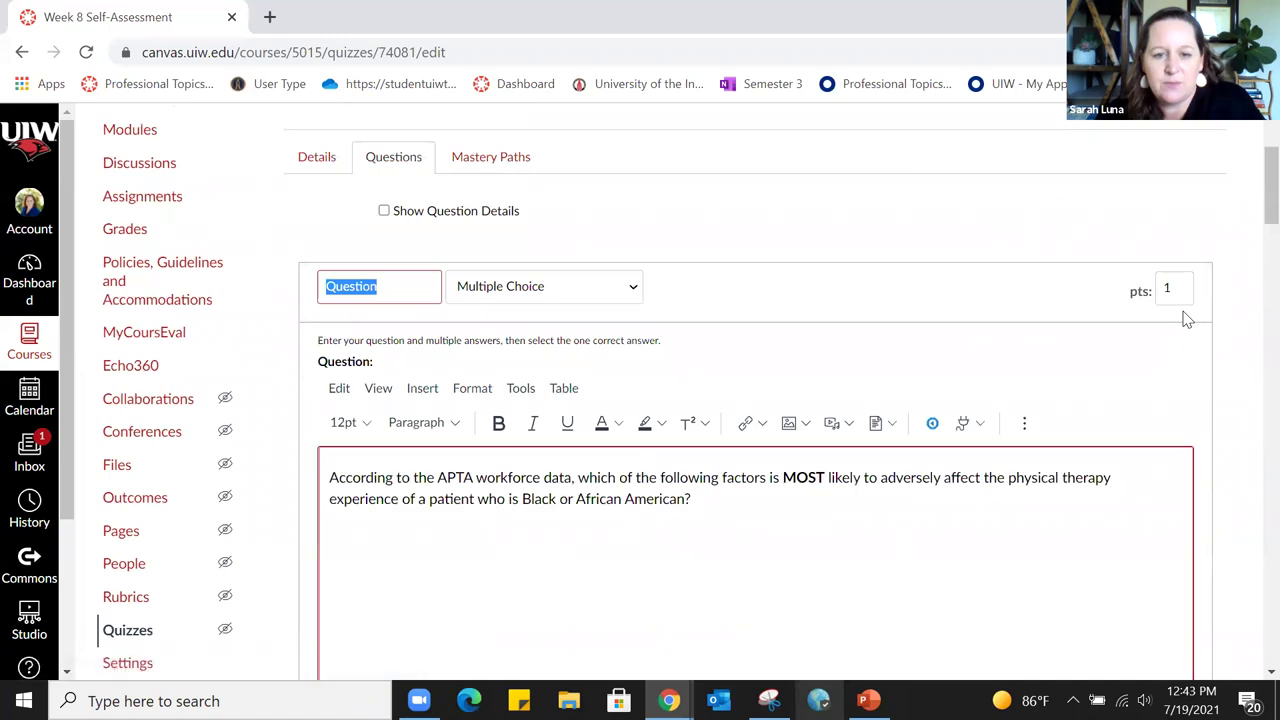
Mark the question's second answer as correct to view the regrade options, dismiss them without choosing one, and look over the answer comments
{"action": "scroll", "coordinate": [985, 366], "scroll_direction": "down", "scroll_amount": 4}
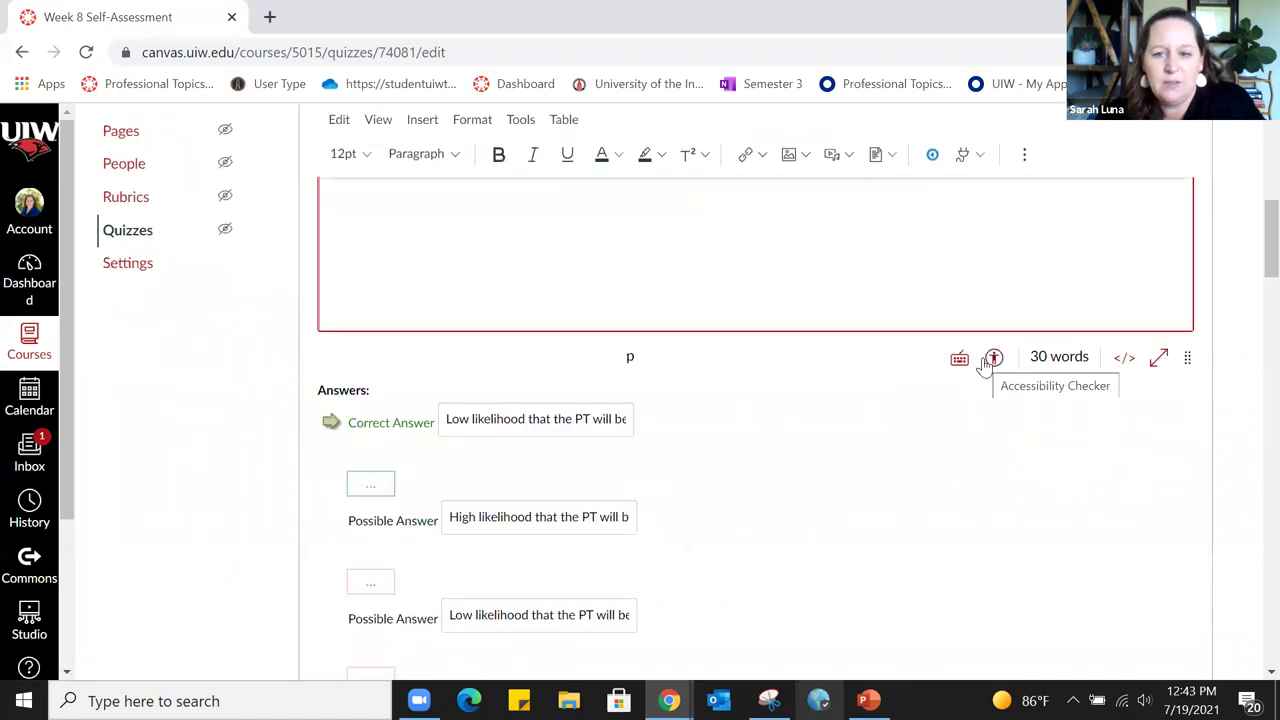
{"action": "scroll", "coordinate": [985, 366], "scroll_direction": "up", "scroll_amount": 1}
{"action": "scroll", "coordinate": [983, 366], "scroll_direction": "down", "scroll_amount": 2}
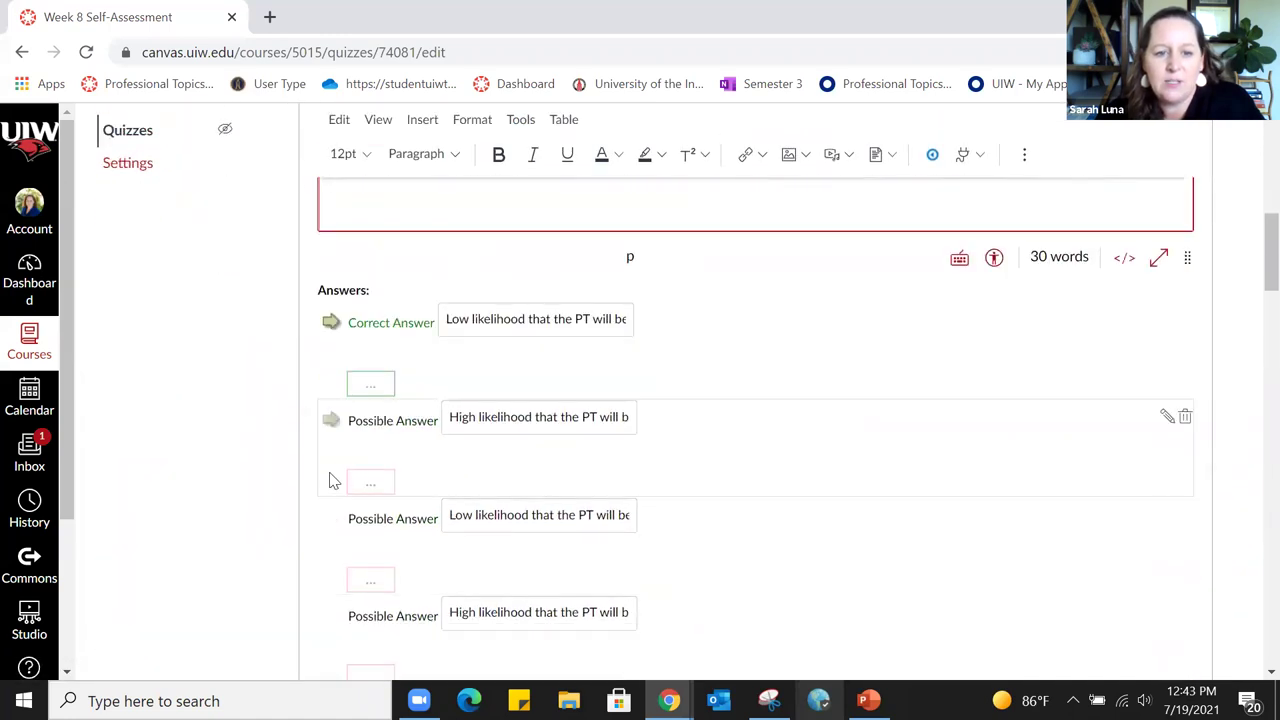
{"action": "left_click", "coordinate": [331, 420]}
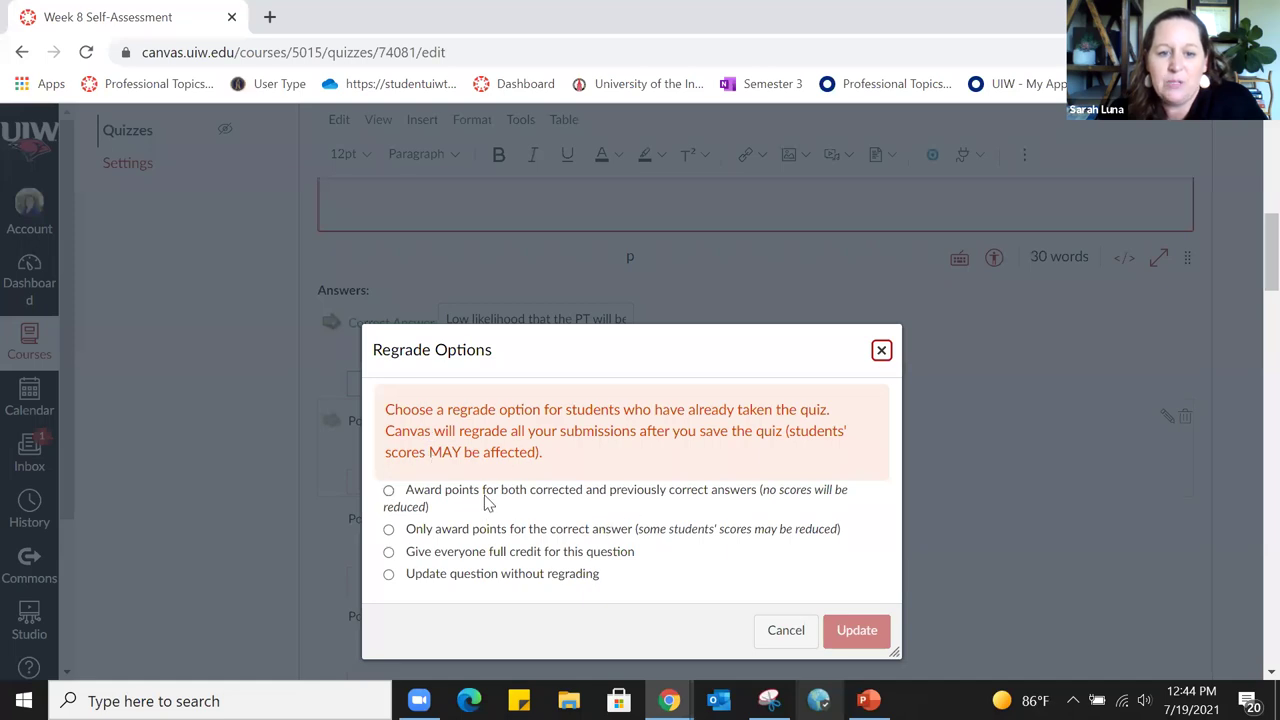
{"action": "left_click", "coordinate": [881, 351]}
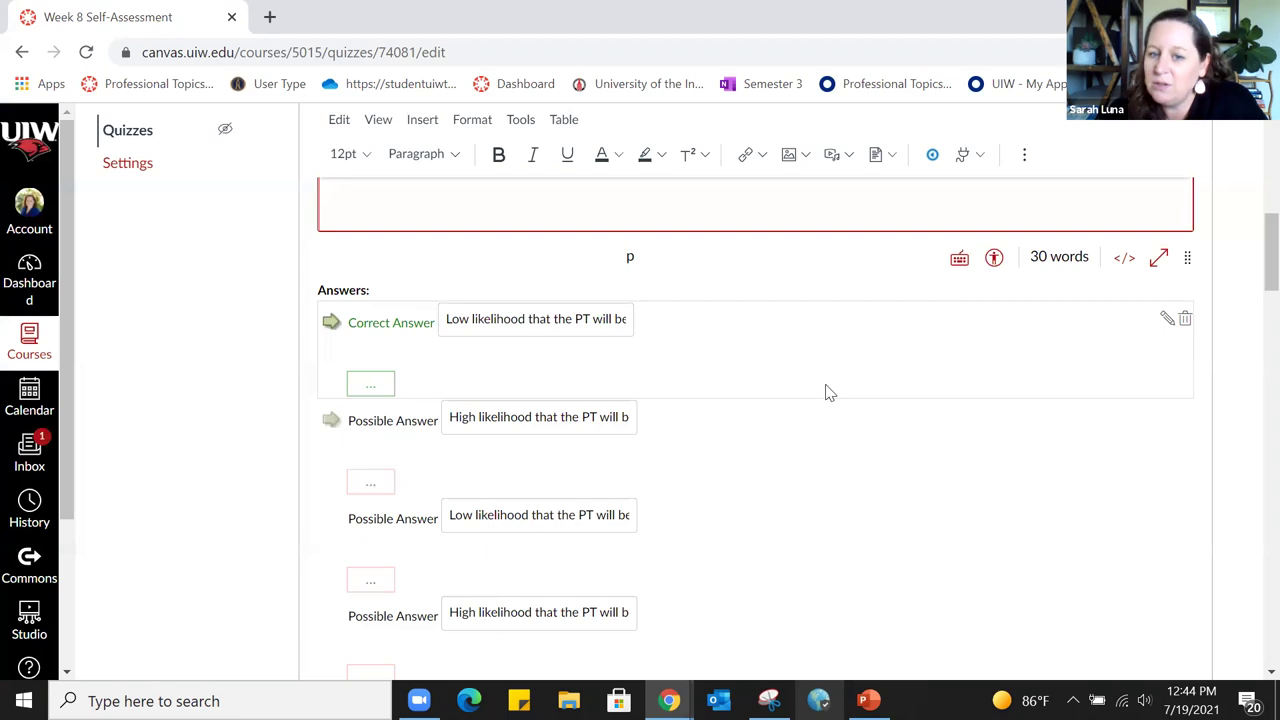
{"action": "scroll", "coordinate": [960, 440], "scroll_direction": "down", "scroll_amount": 5}
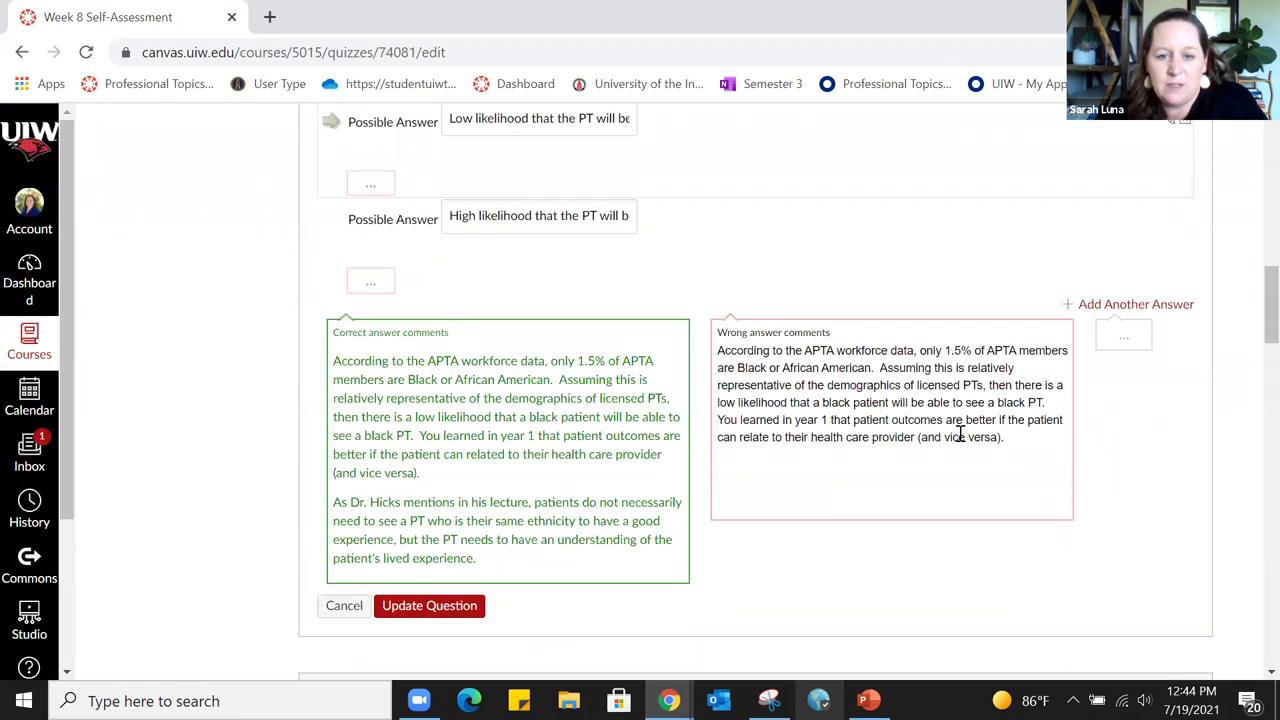
{"action": "scroll", "coordinate": [960, 433], "scroll_direction": "up", "scroll_amount": 5}
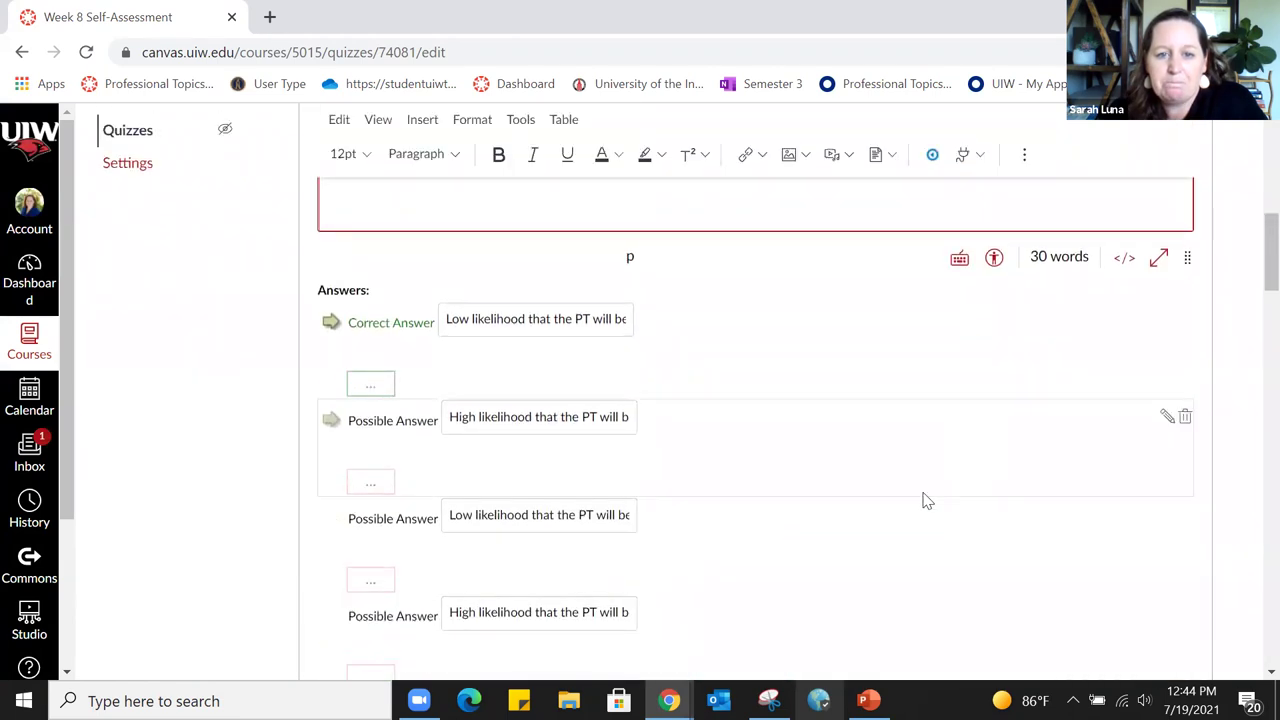
{"action": "scroll", "coordinate": [857, 533], "scroll_direction": "up", "scroll_amount": 5}
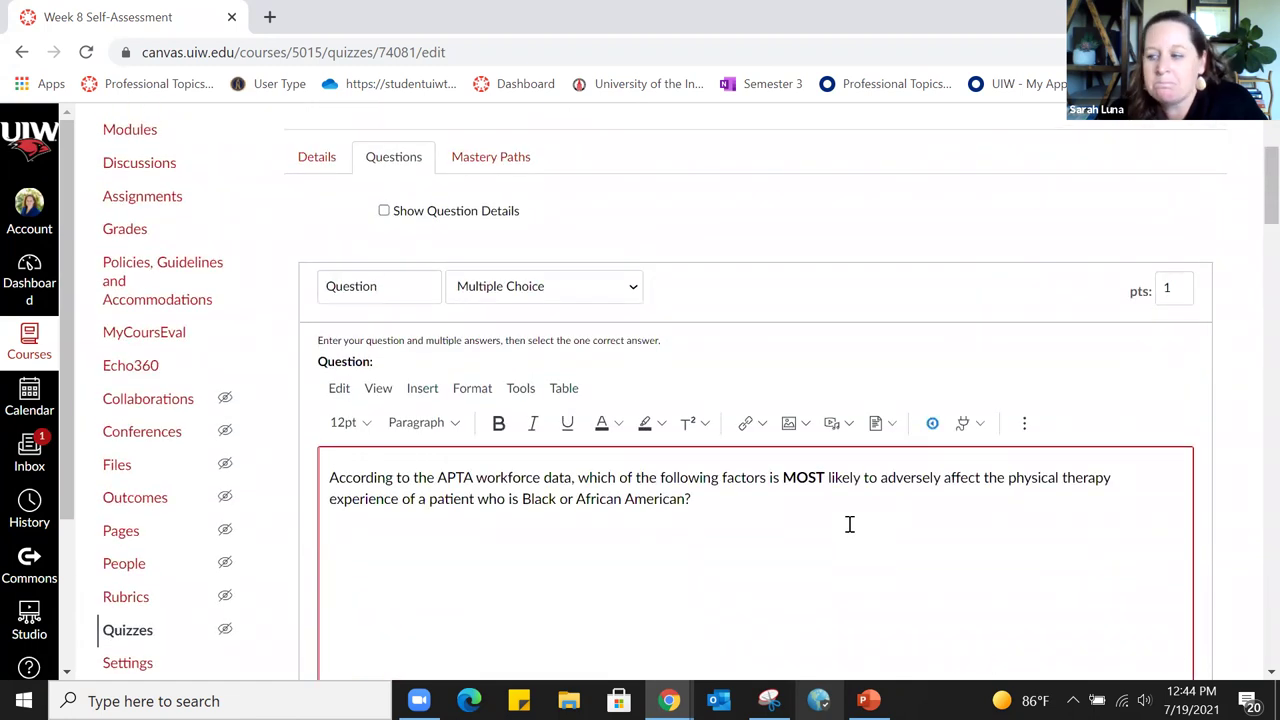
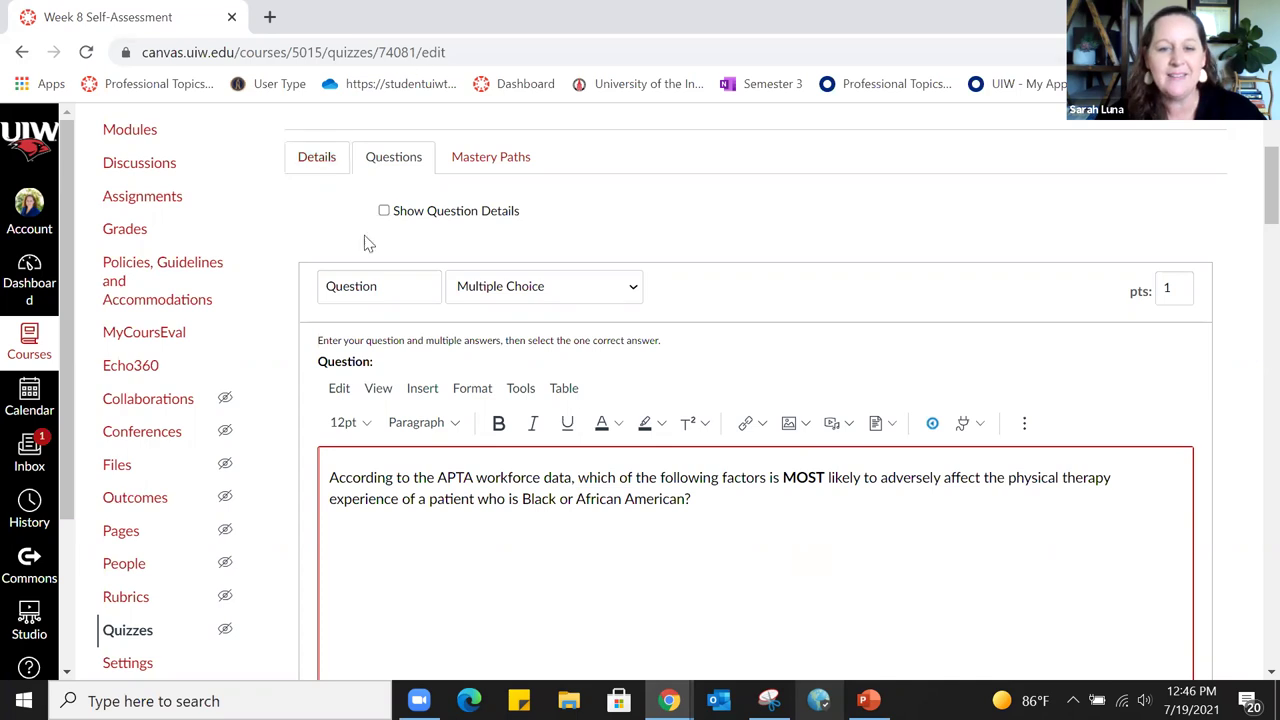
Leave the Week 8 Self-Assessment question editor without saving and return to the course's quiz list
{"action": "scroll", "coordinate": [951, 357], "scroll_direction": "up", "scroll_amount": 2}
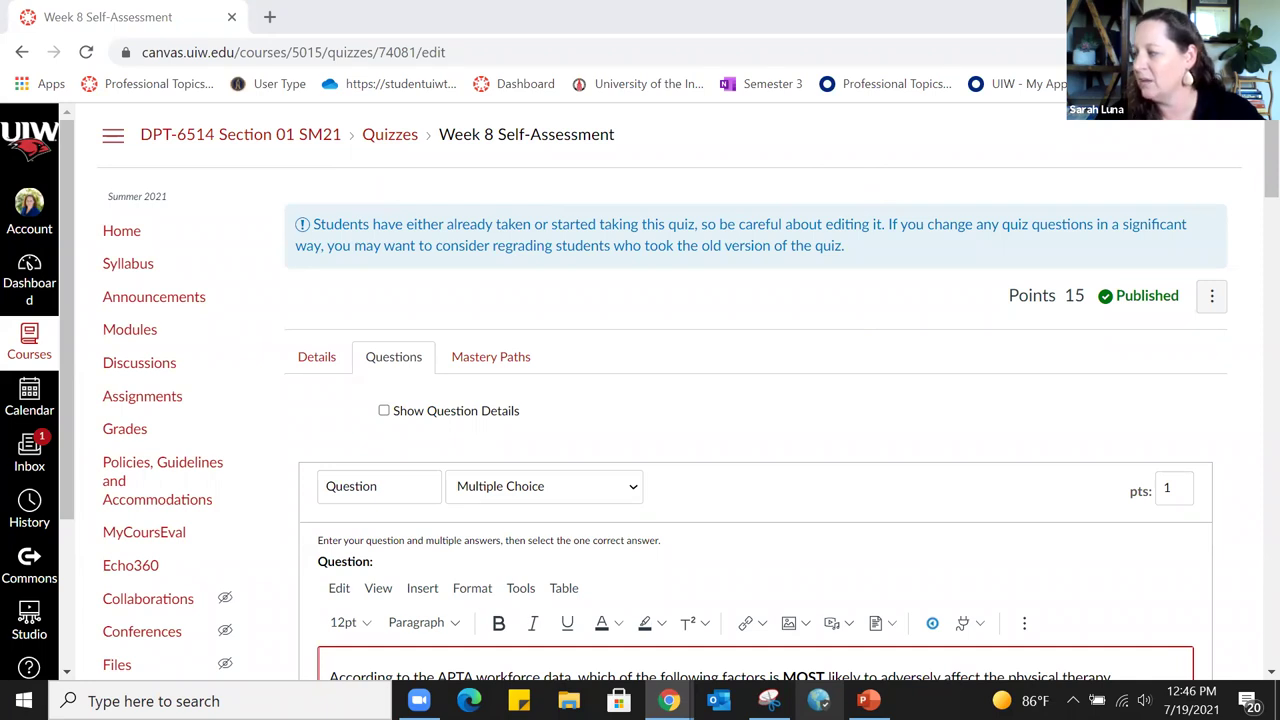
{"action": "key", "text": "alt+Tab"}
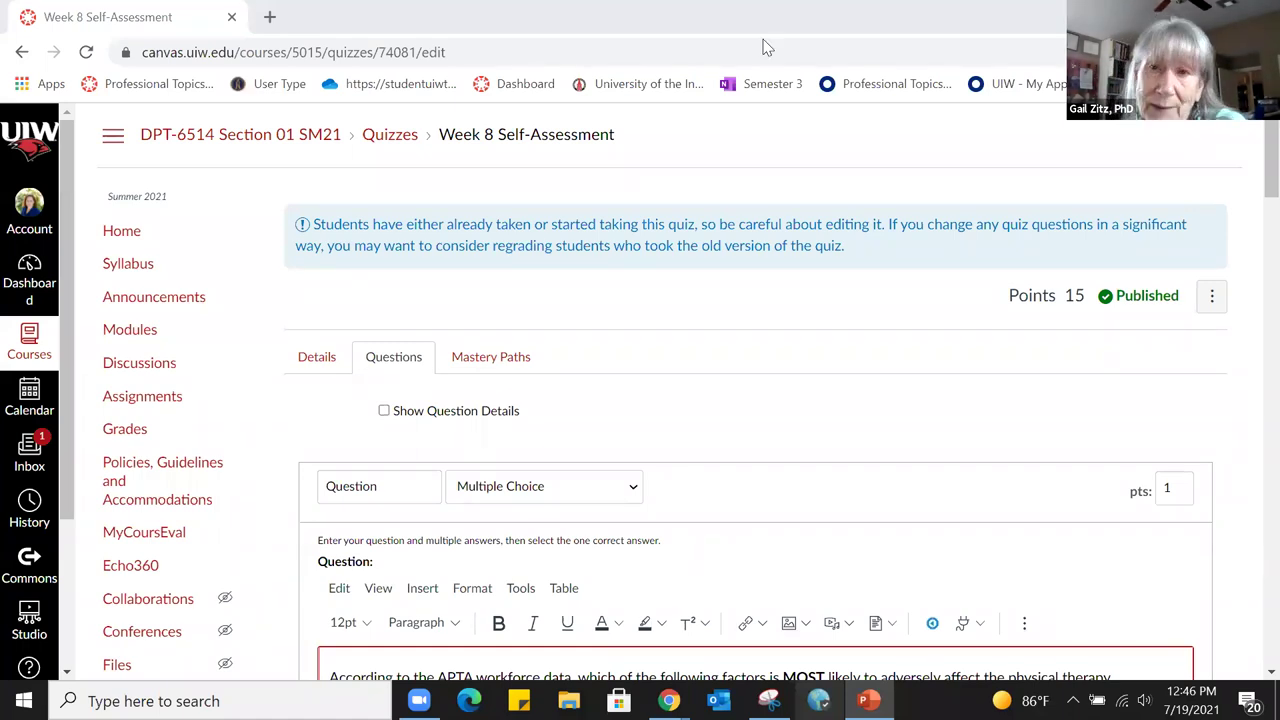
{"action": "scroll", "coordinate": [155, 449], "scroll_direction": "down", "scroll_amount": 2}
{"action": "scroll", "coordinate": [155, 449], "scroll_direction": "down", "scroll_amount": 2}
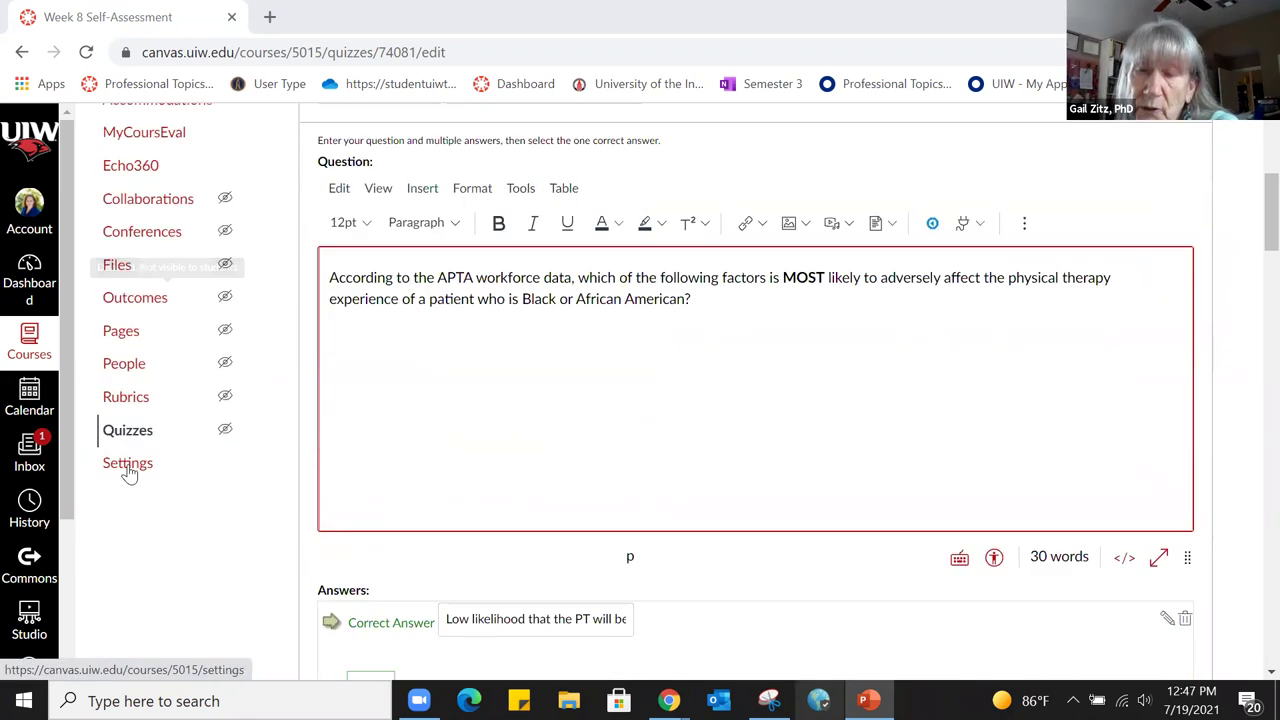
{"action": "left_click", "coordinate": [134, 432]}
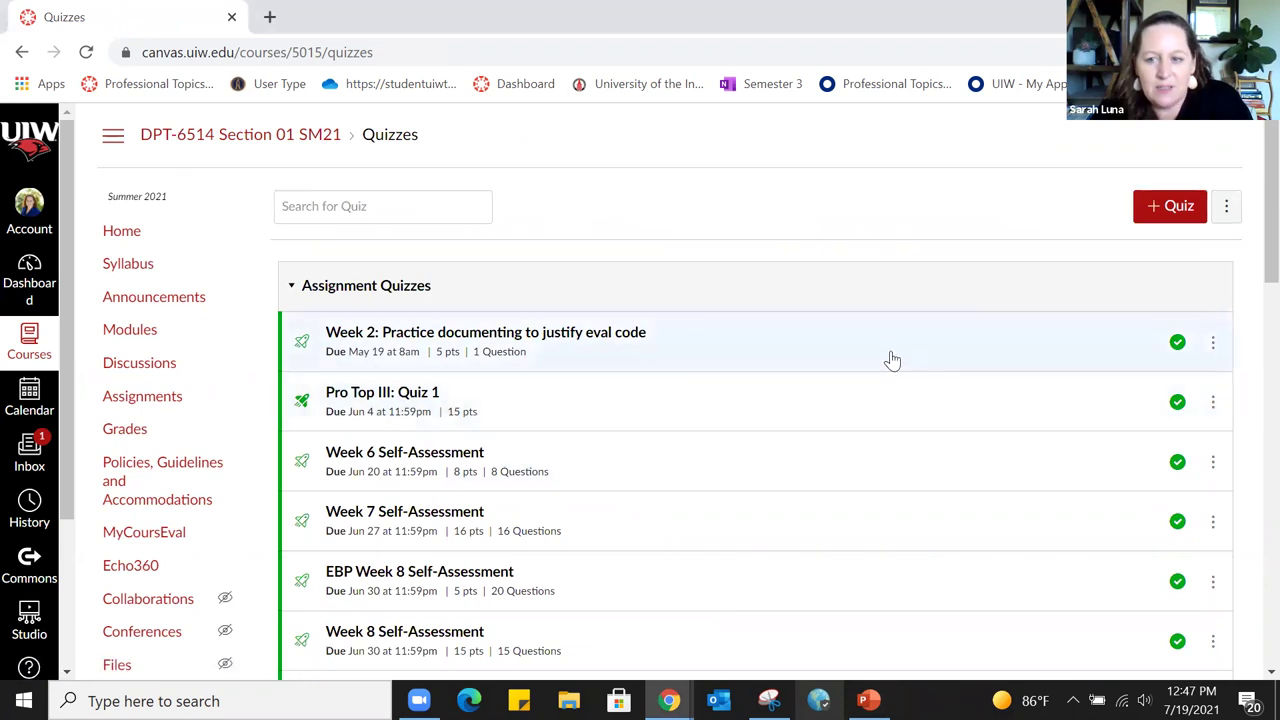
Show the management options for the classic Week 8 Self-Assessment quiz due Jun 30
{"action": "scroll", "coordinate": [886, 360], "scroll_direction": "down", "scroll_amount": 2}
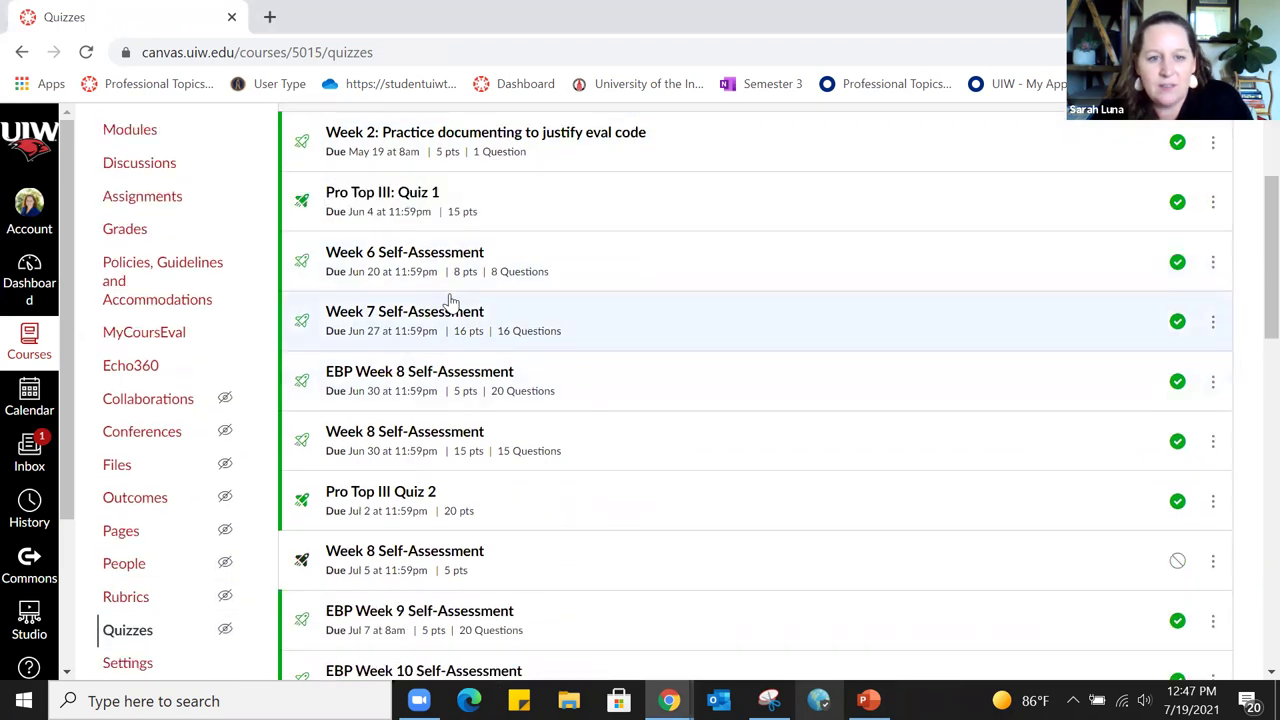
{"action": "scroll", "coordinate": [452, 304], "scroll_direction": "down", "scroll_amount": 1}
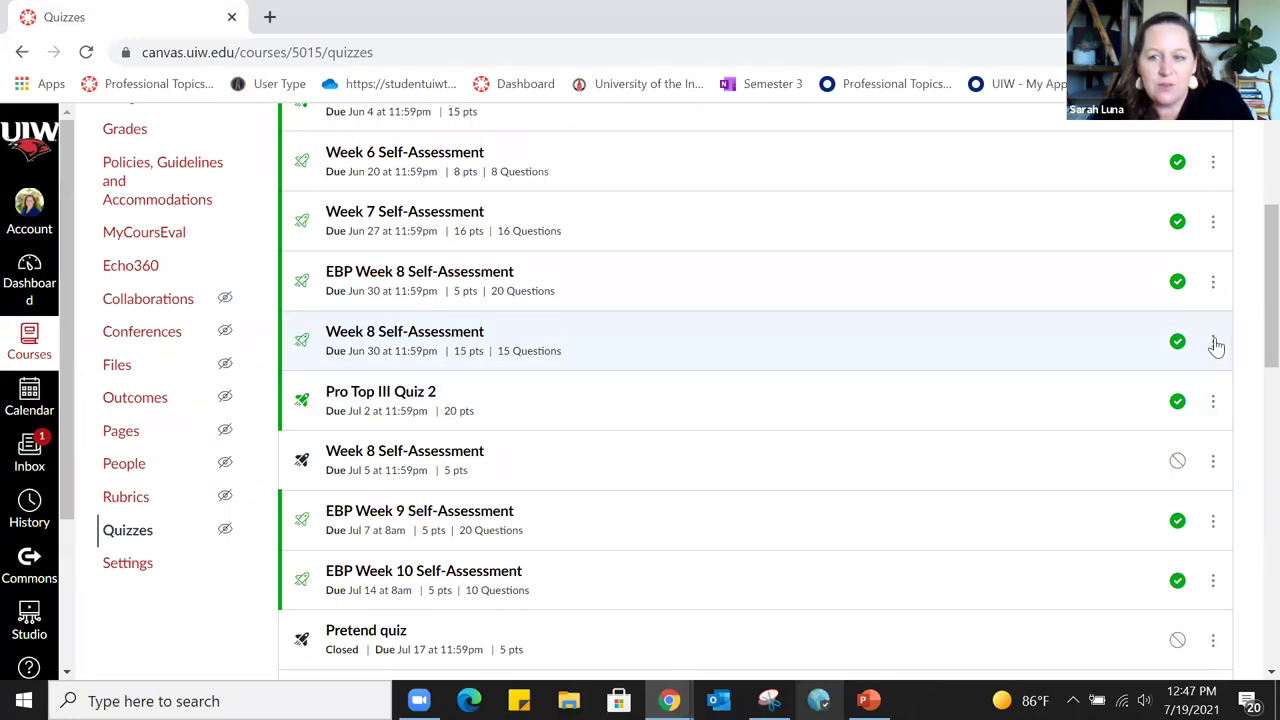
{"action": "left_click", "coordinate": [1213, 343]}
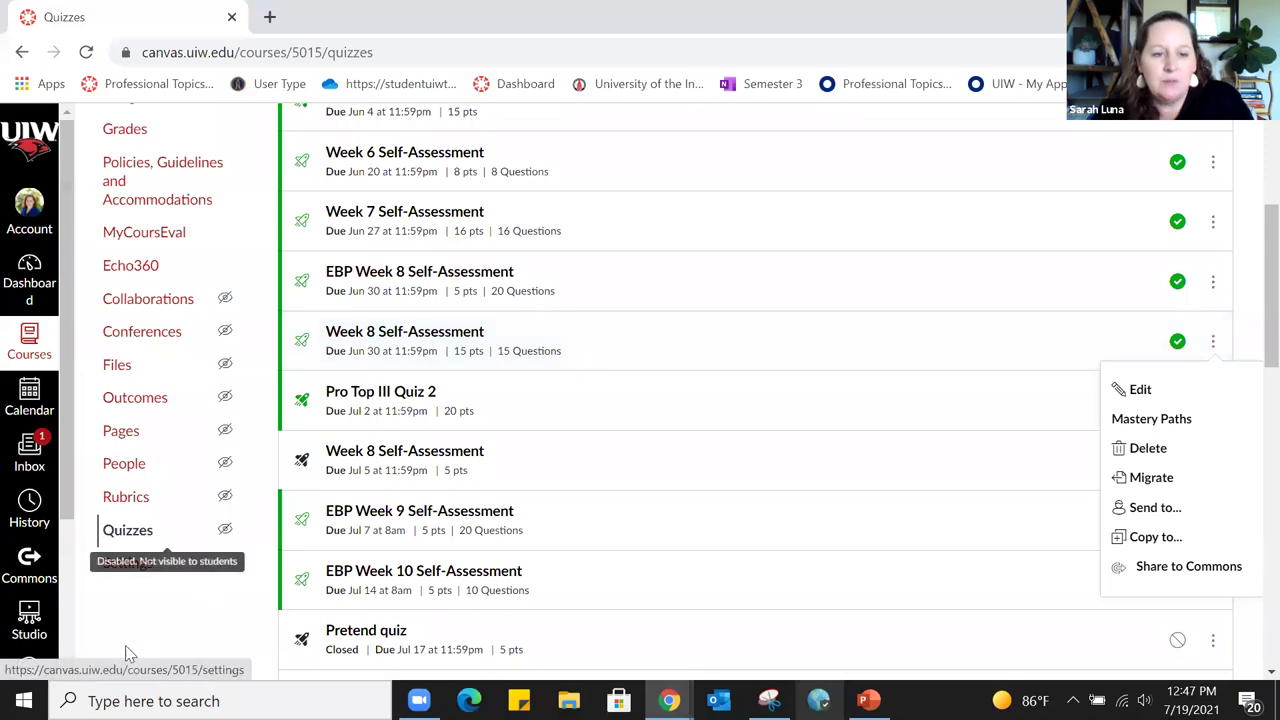
Go to the course settings and open the page for importing course content
{"action": "left_click", "coordinate": [137, 531]}
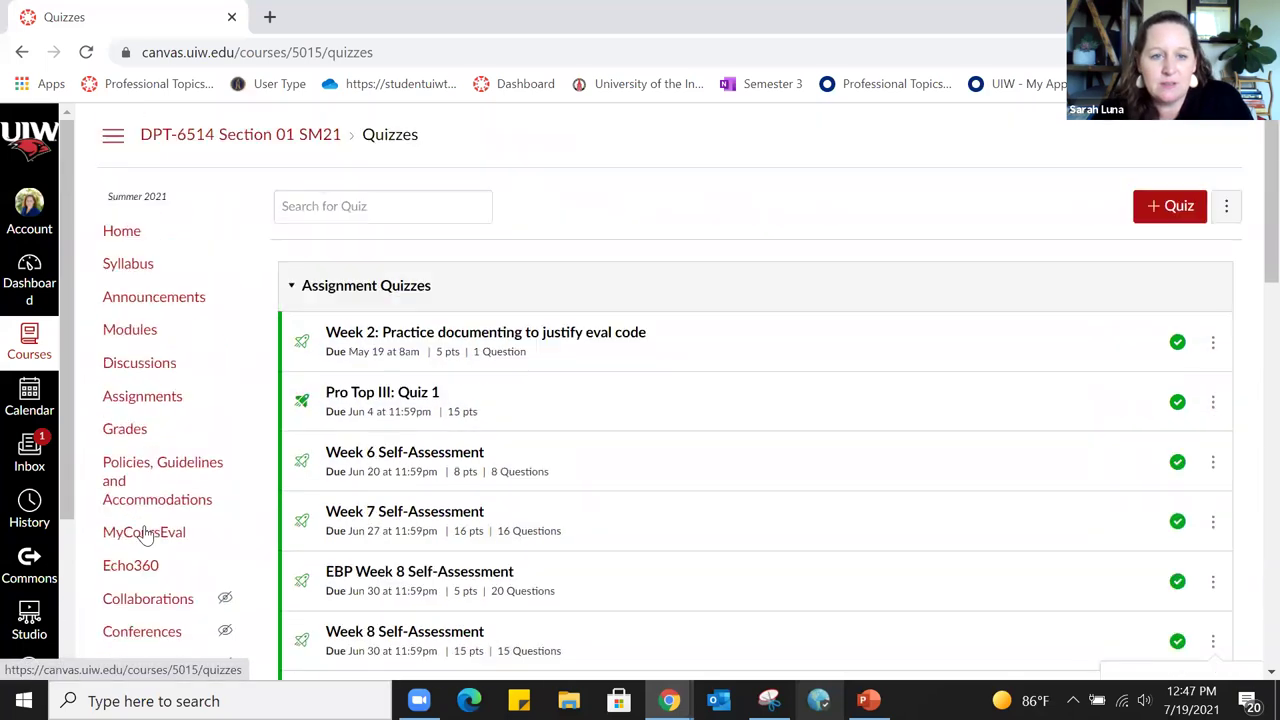
{"action": "scroll", "coordinate": [143, 533], "scroll_direction": "down", "scroll_amount": 6}
{"action": "scroll", "coordinate": [143, 548], "scroll_direction": "up", "scroll_amount": 2}
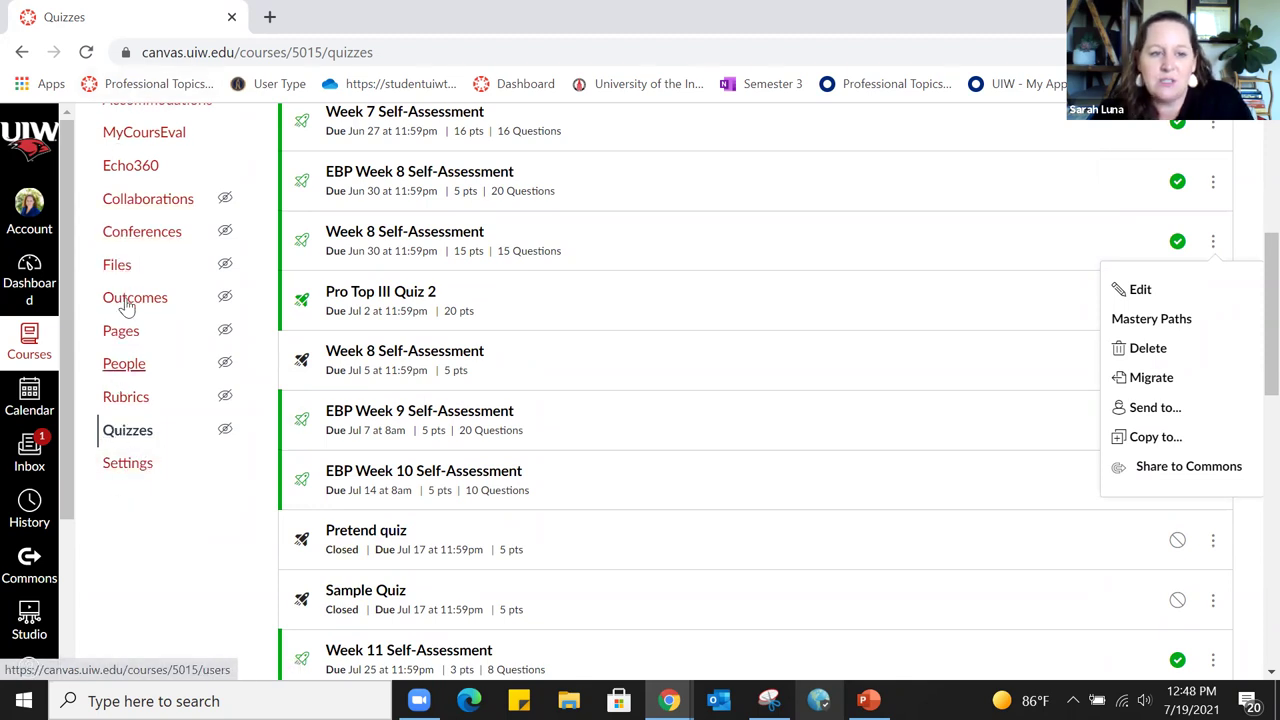
{"action": "left_click", "coordinate": [125, 465]}
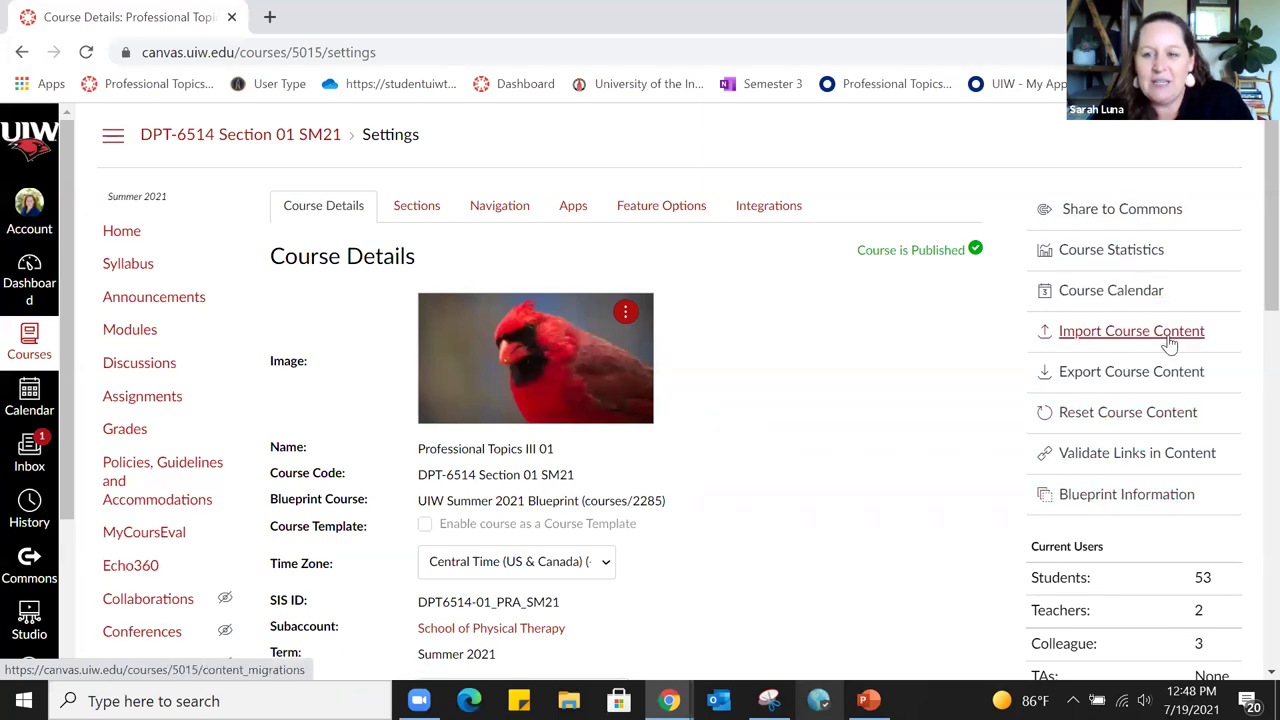
{"action": "left_click", "coordinate": [1097, 340]}
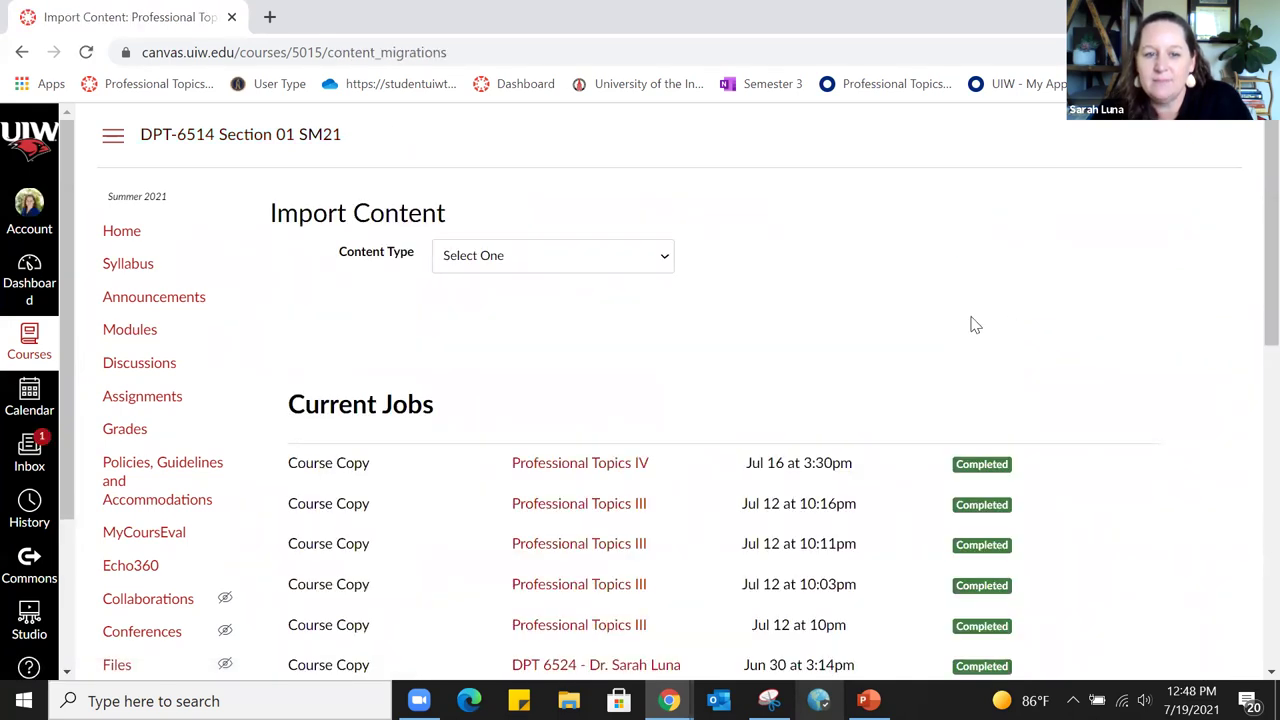
Set the import content type to QTI .zip file, check the default question bank choices, and cancel the import
{"action": "left_click", "coordinate": [668, 262]}
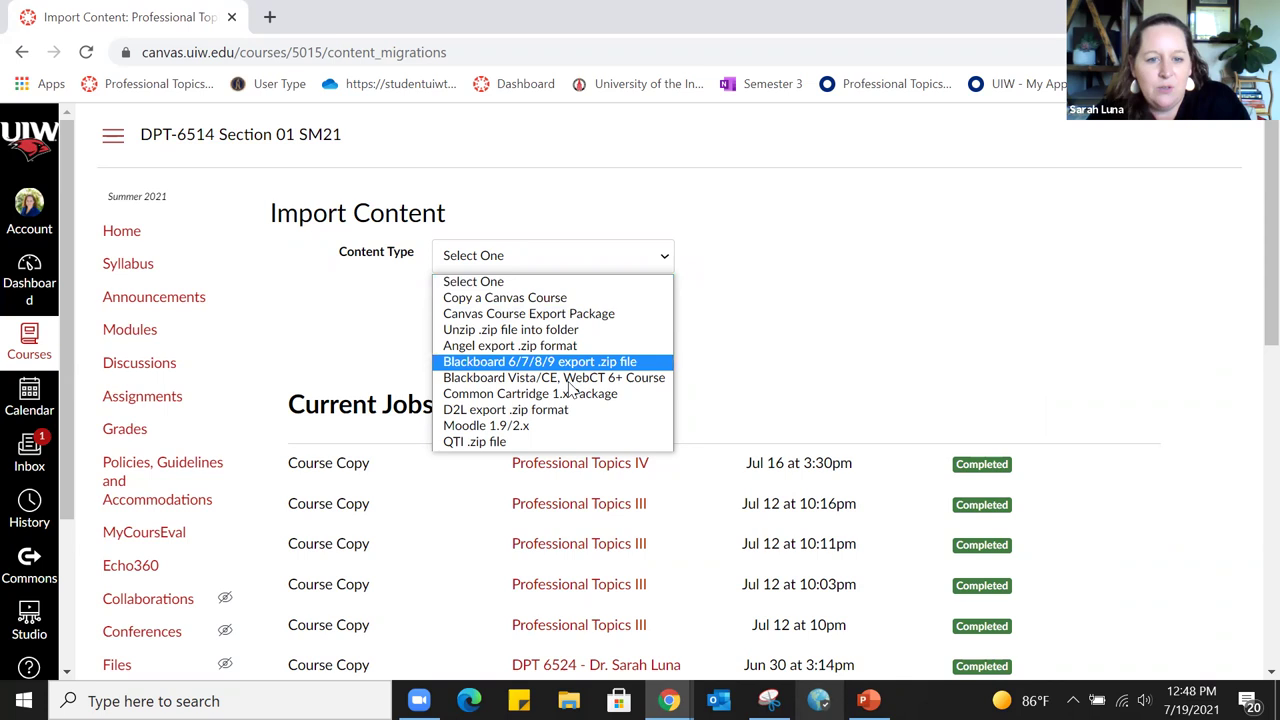
{"action": "left_click", "coordinate": [516, 442]}
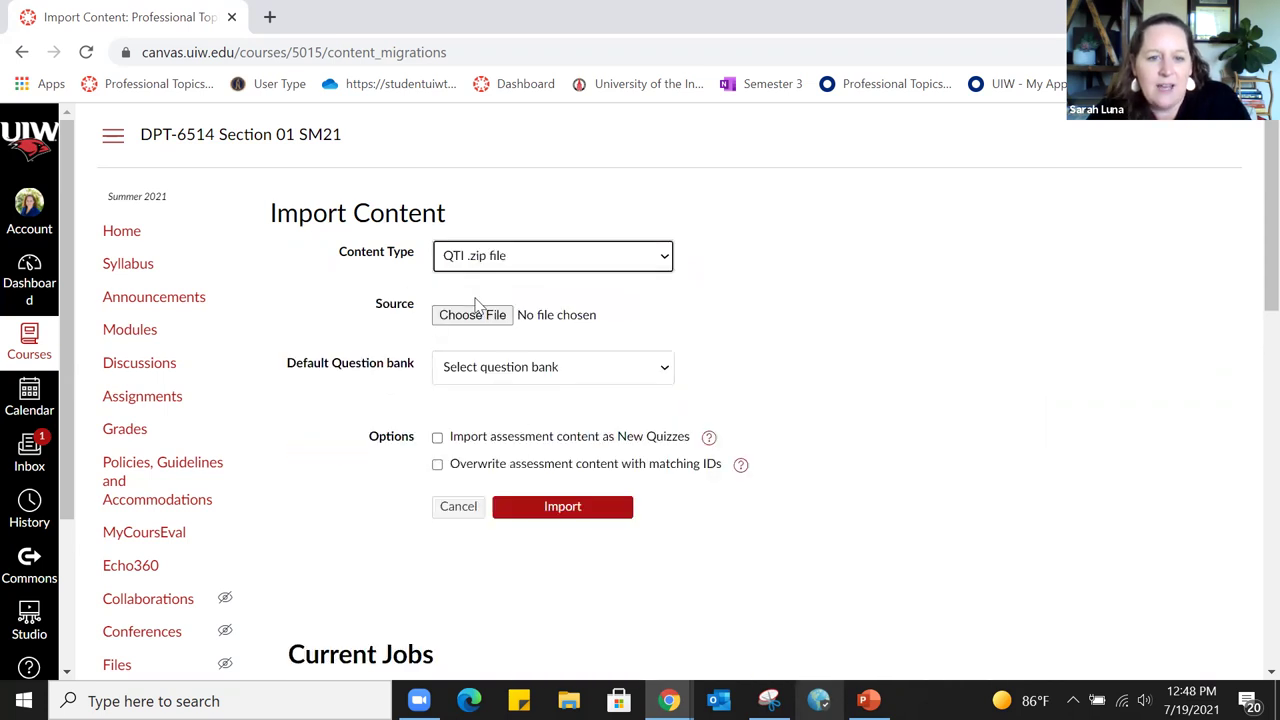
{"action": "left_click", "coordinate": [667, 368]}
{"action": "left_click", "coordinate": [797, 355]}
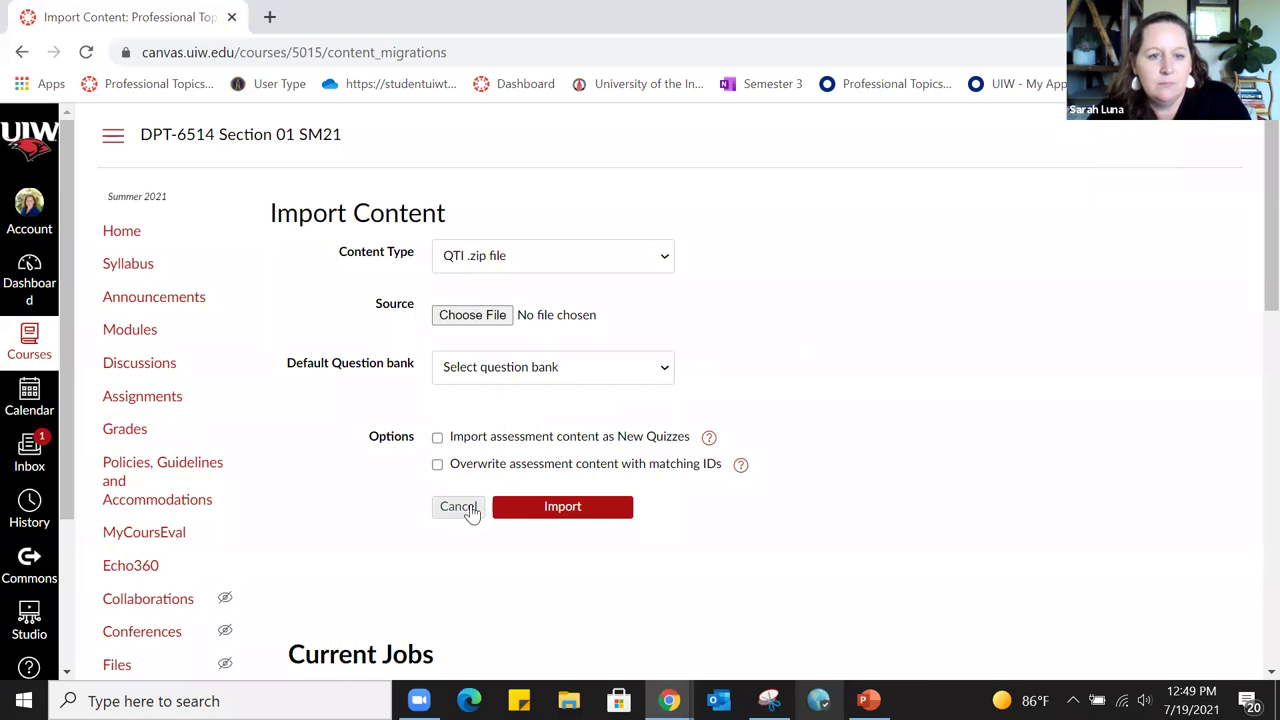
{"action": "left_click", "coordinate": [470, 510]}
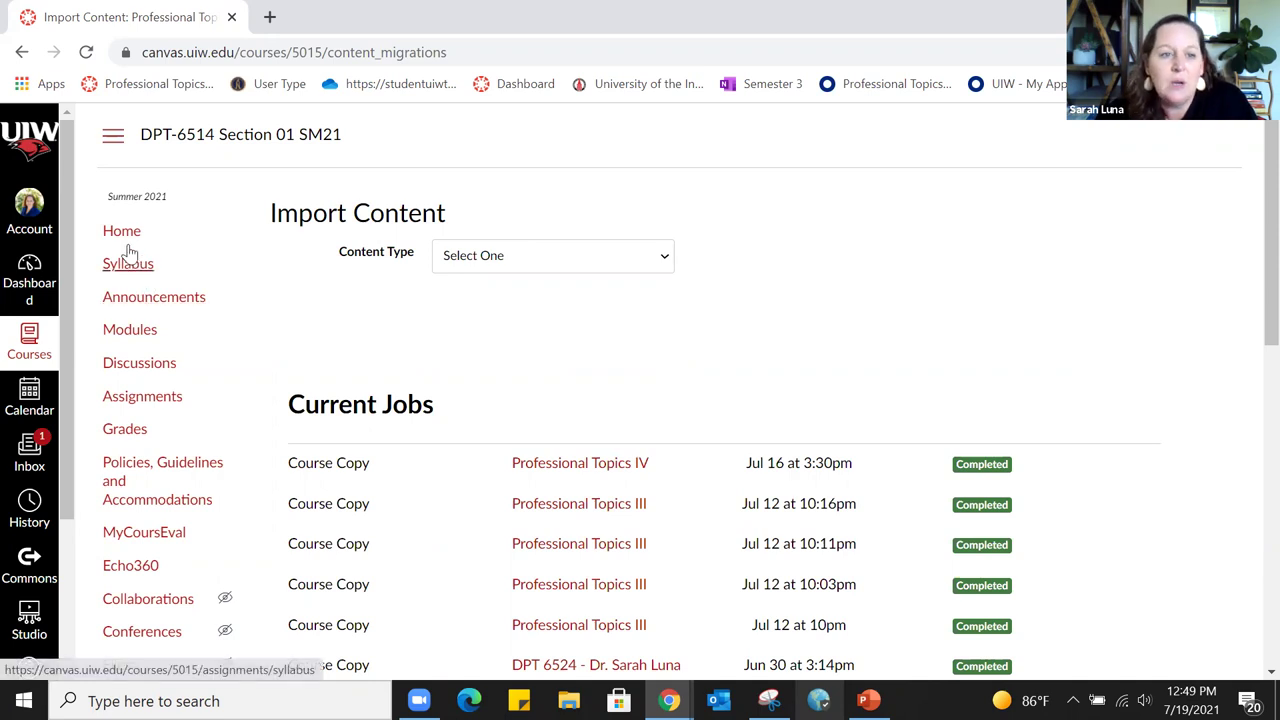
Open the unpublished Pretend quiz due Jul 17 from the quiz list and look through its assignment details and availability dates
{"action": "scroll", "coordinate": [214, 260], "scroll_direction": "down", "scroll_amount": 3}
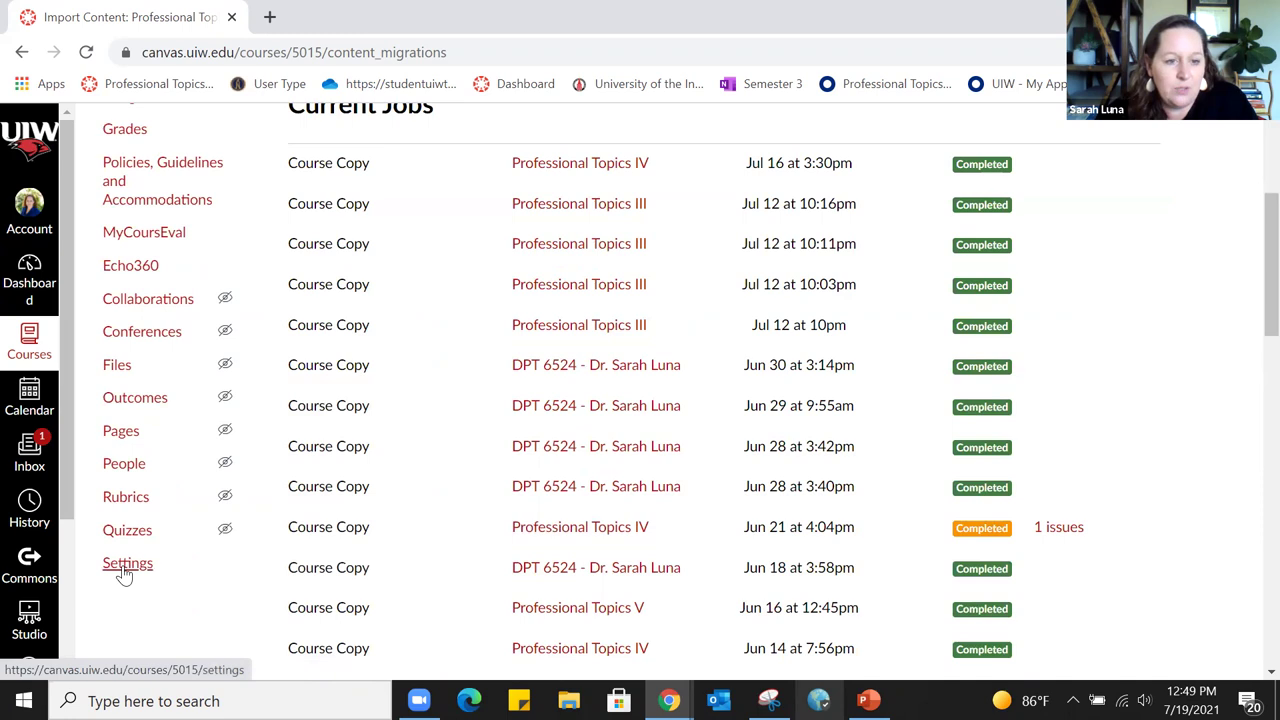
{"action": "left_click", "coordinate": [127, 536]}
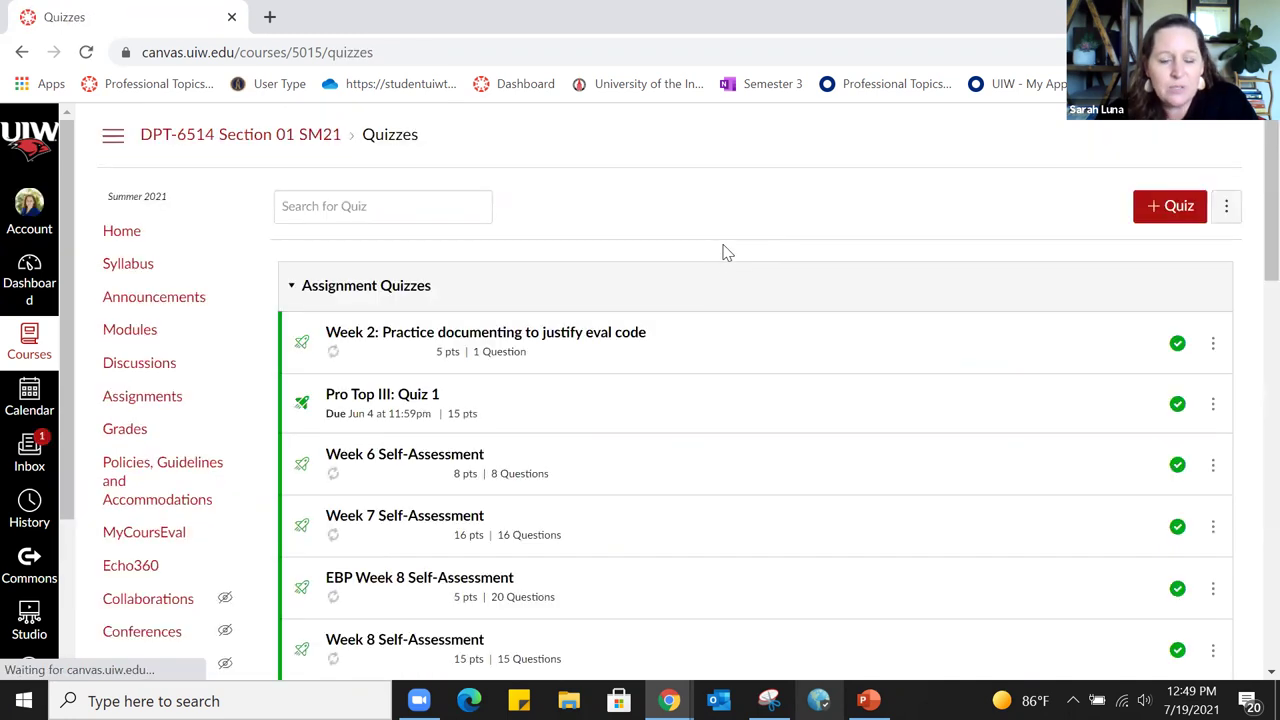
{"action": "scroll", "coordinate": [715, 265], "scroll_direction": "down", "scroll_amount": 5}
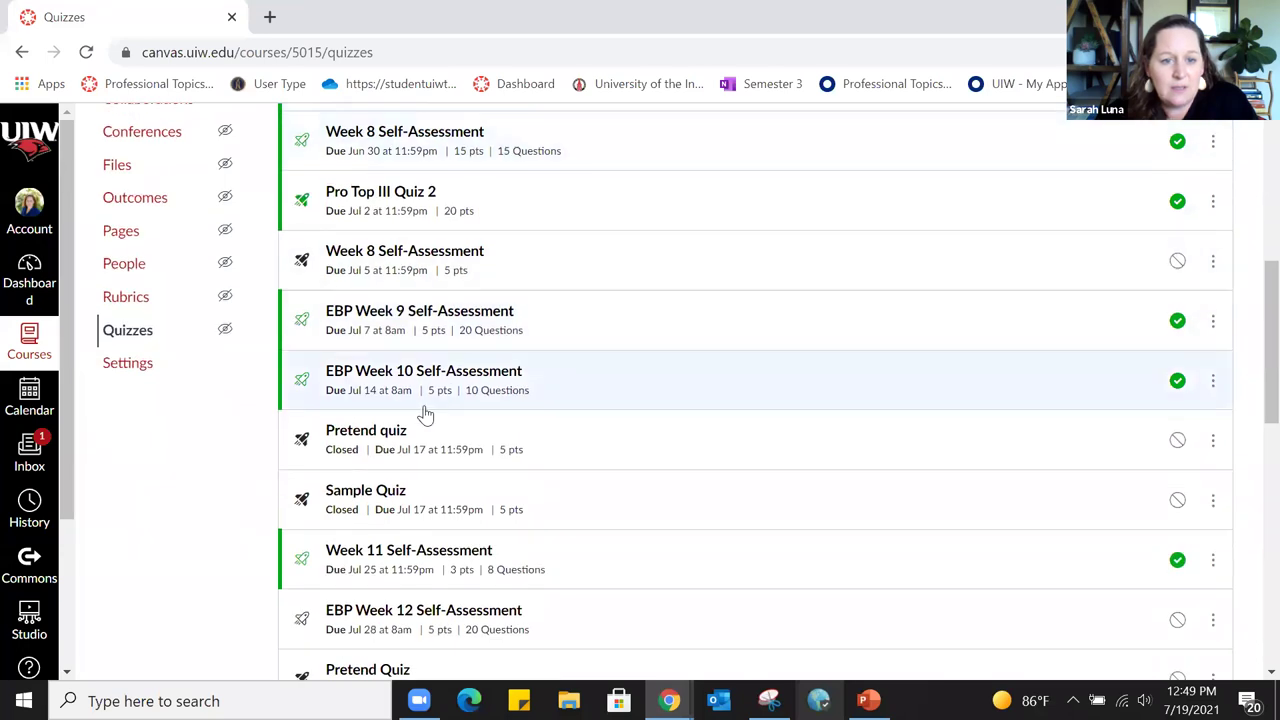
{"action": "left_click", "coordinate": [366, 432]}
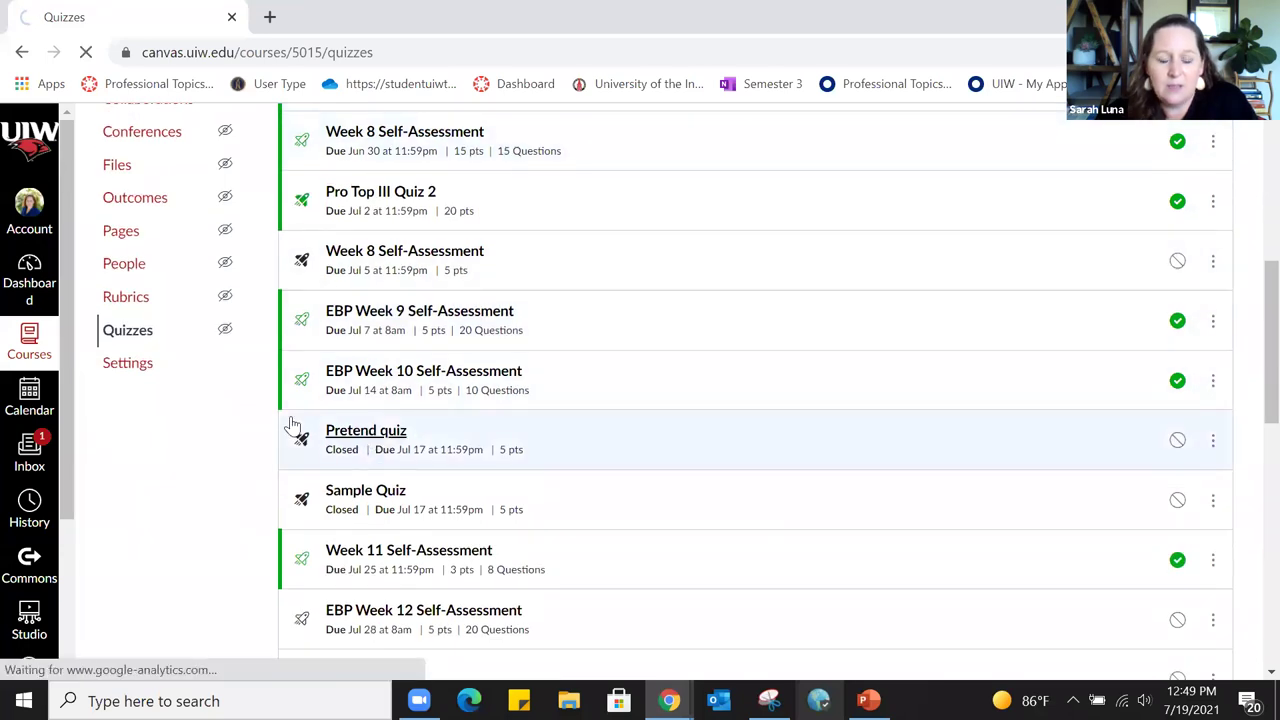
{"action": "left_click", "coordinate": [22, 52]}
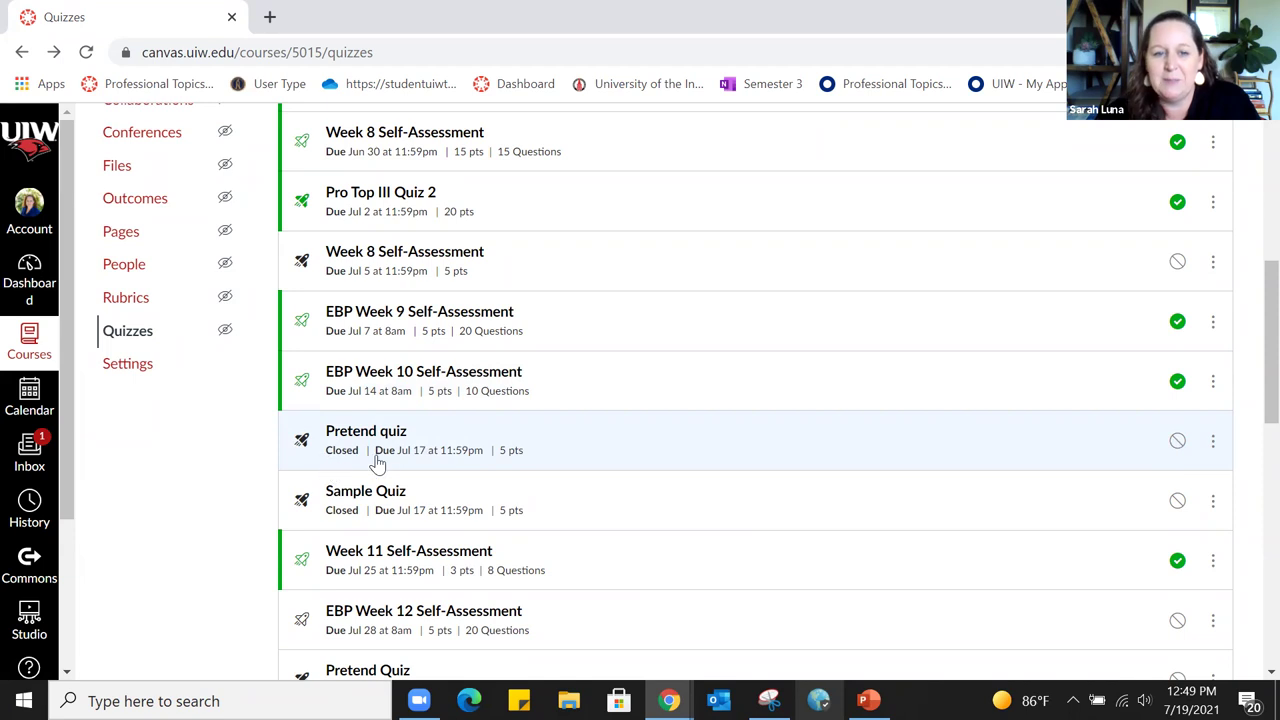
{"action": "left_click", "coordinate": [348, 437]}
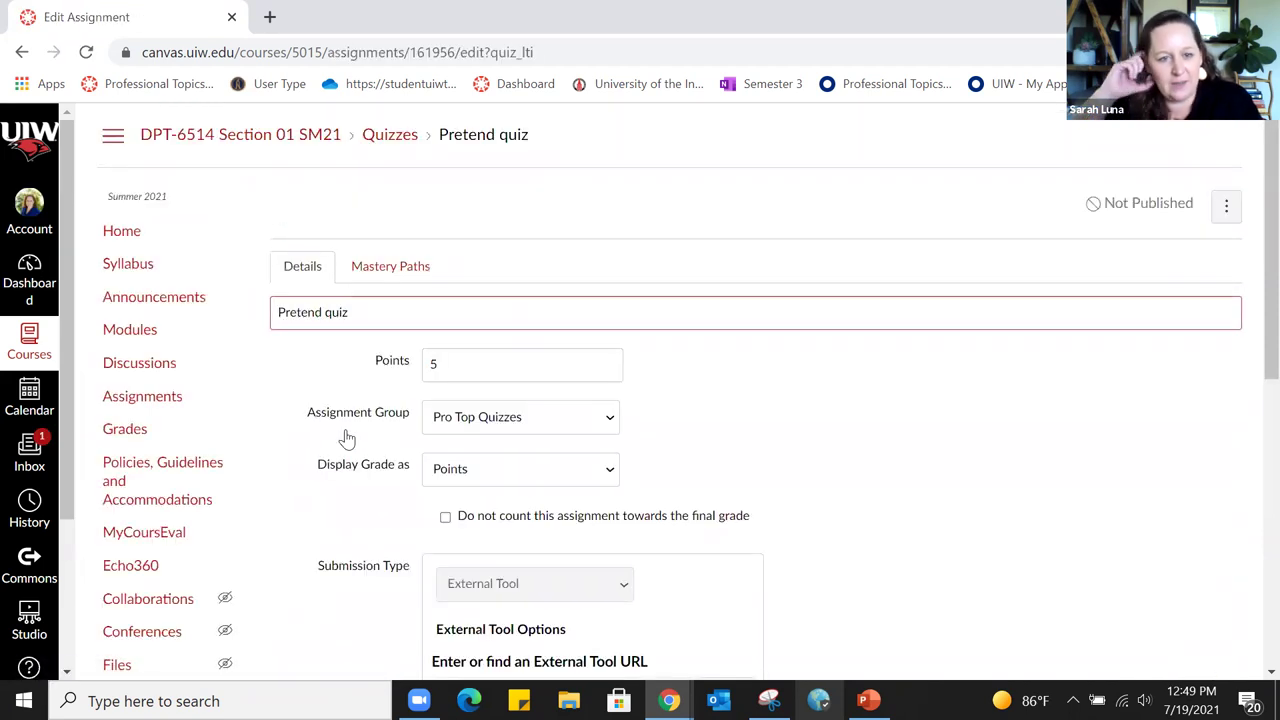
{"action": "scroll", "coordinate": [985, 300], "scroll_direction": "down", "scroll_amount": 6}
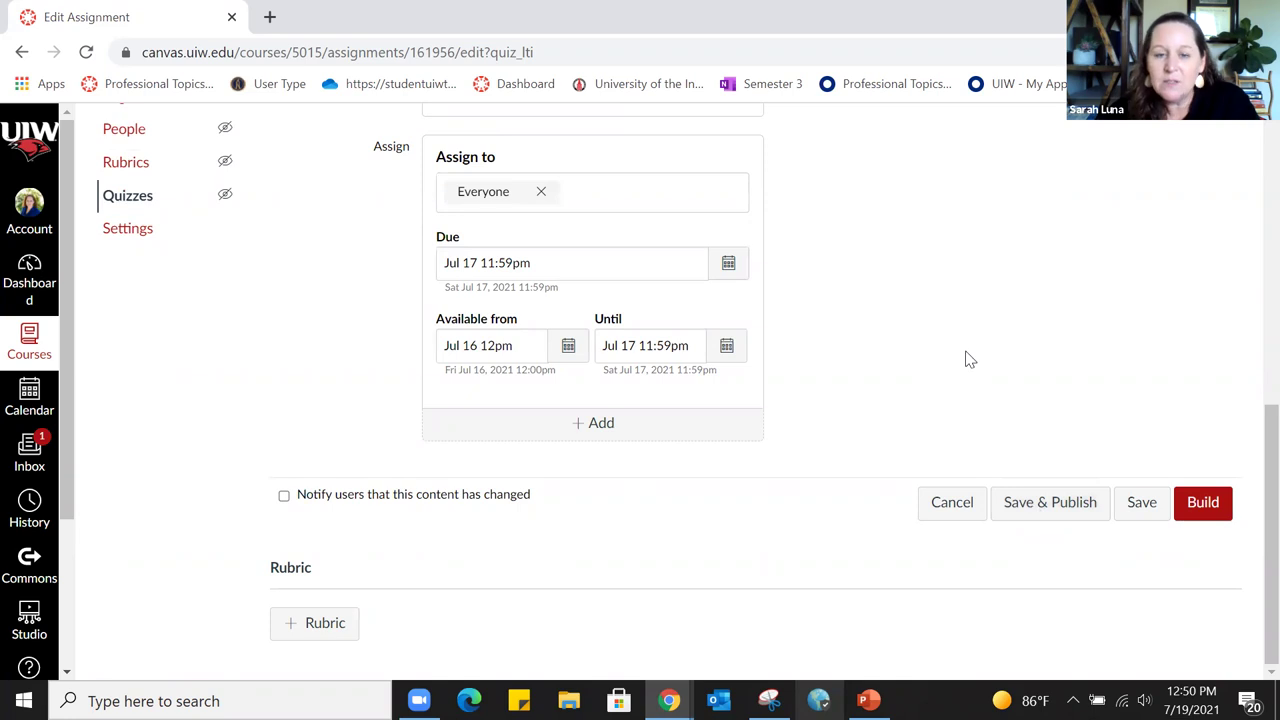
{"action": "scroll", "coordinate": [968, 360], "scroll_direction": "up", "scroll_amount": 6}
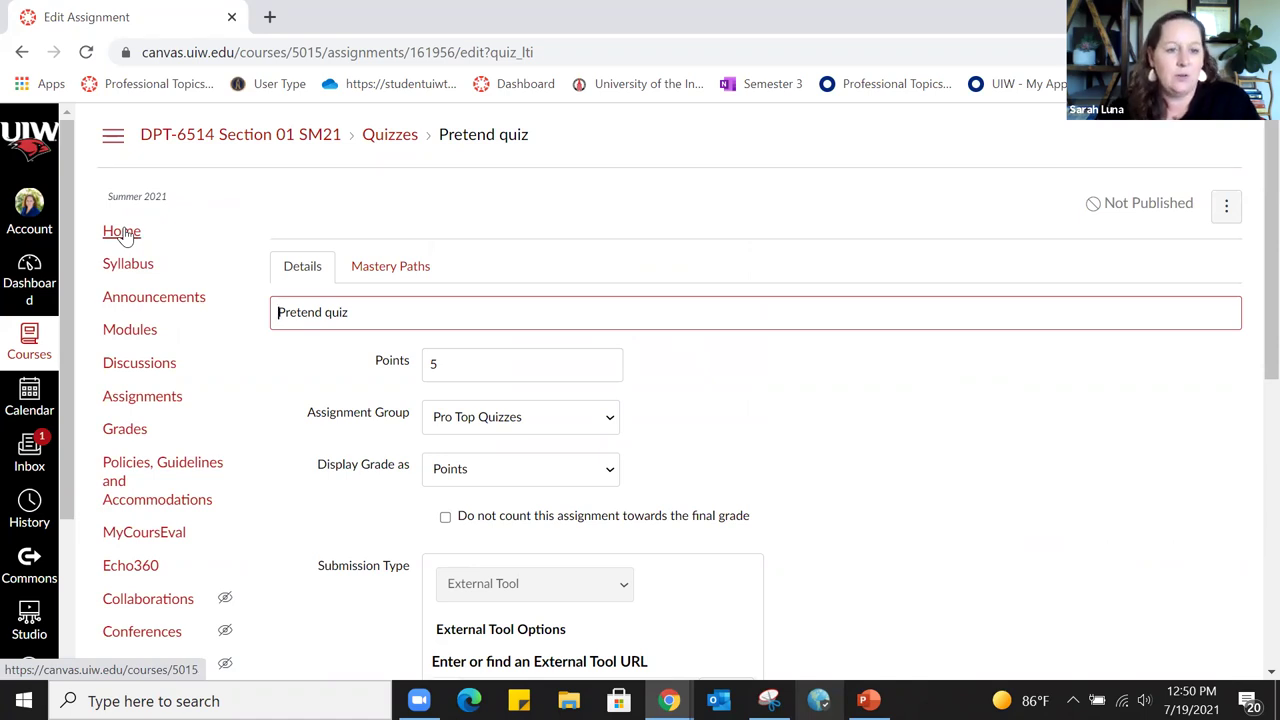
Open the course's assignments and look through the Pro Top Online & In-Class Activities group
{"action": "left_click", "coordinate": [155, 398]}
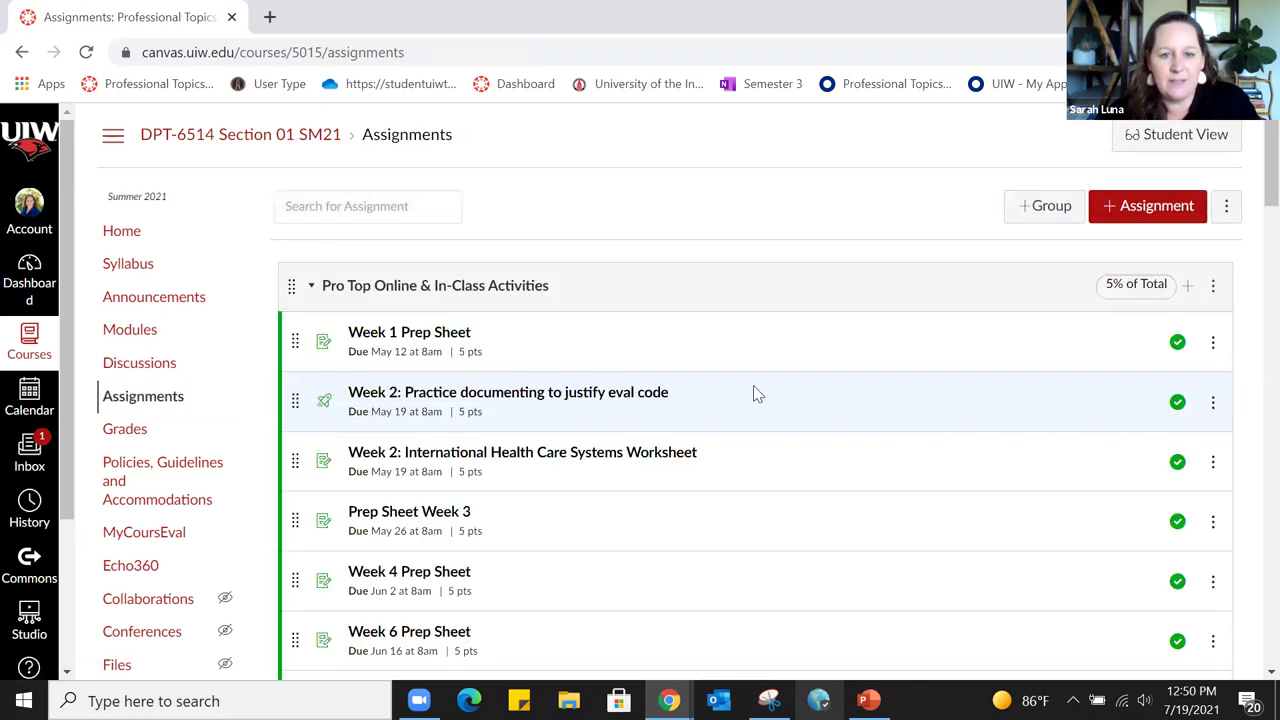
{"action": "scroll", "coordinate": [838, 378], "scroll_direction": "down", "scroll_amount": 3}
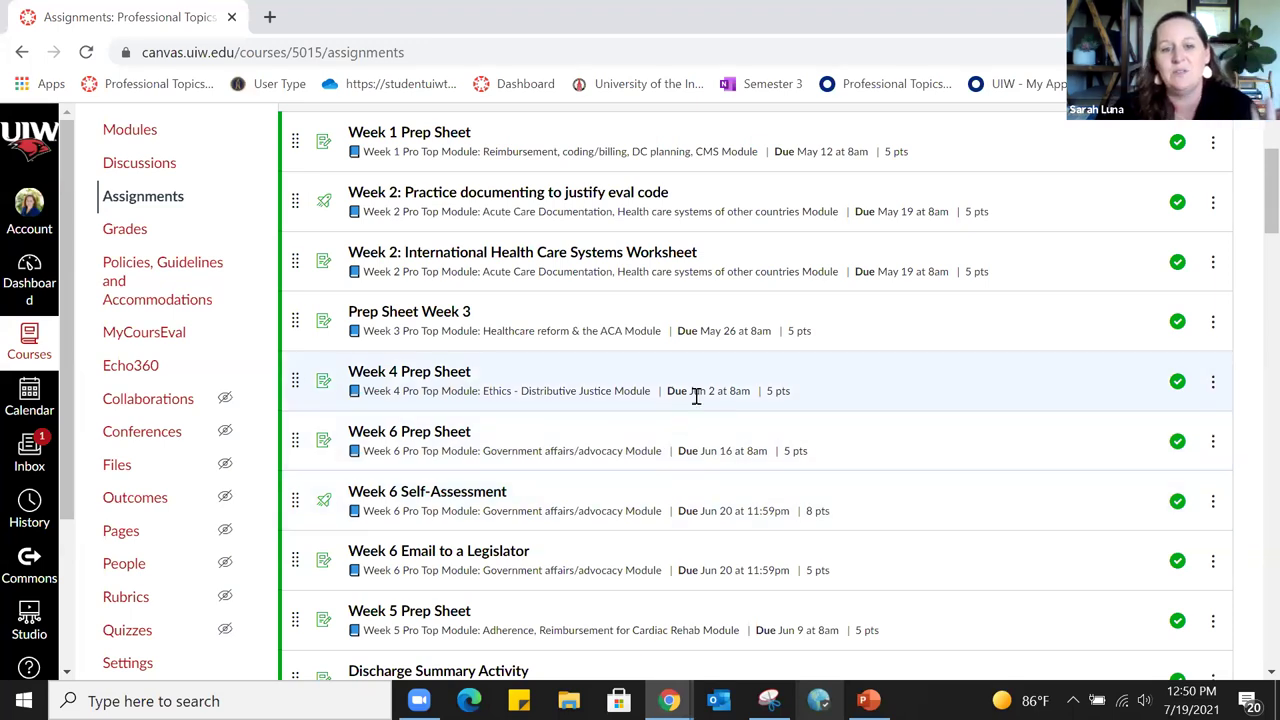
{"action": "scroll", "coordinate": [688, 392], "scroll_direction": "down", "scroll_amount": 6}
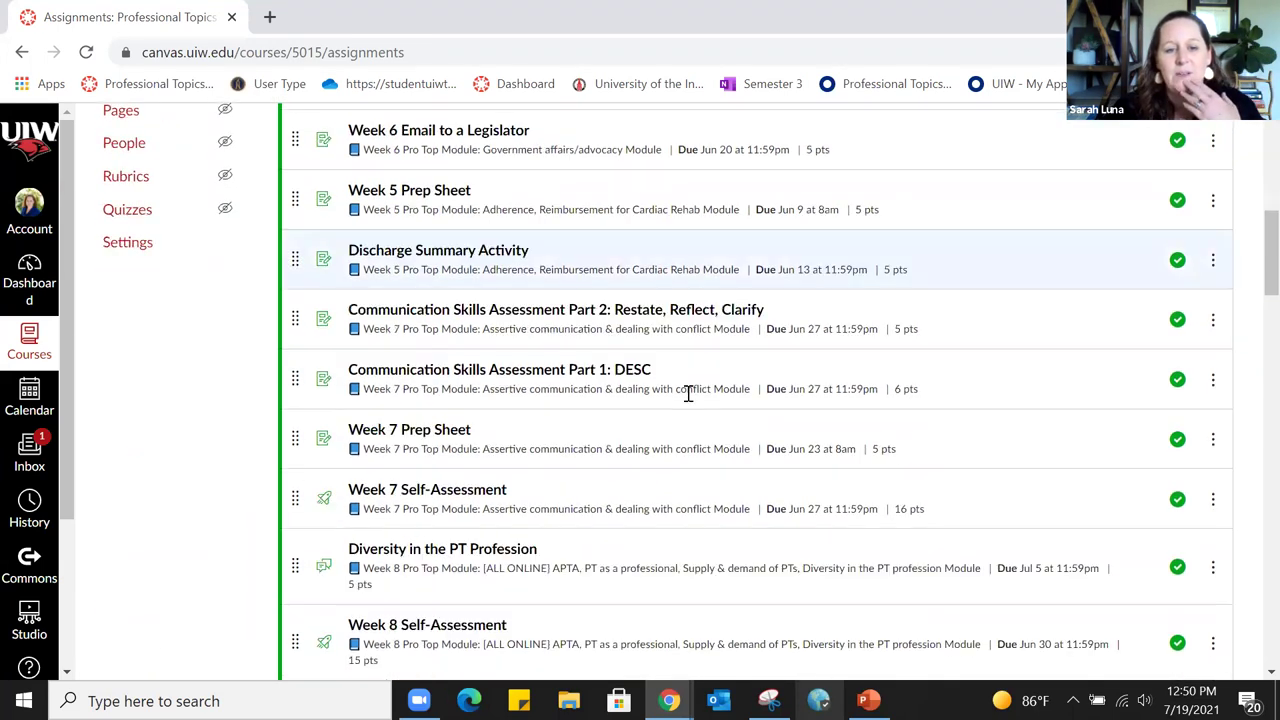
{"action": "scroll", "coordinate": [222, 457], "scroll_direction": "up", "scroll_amount": 10}
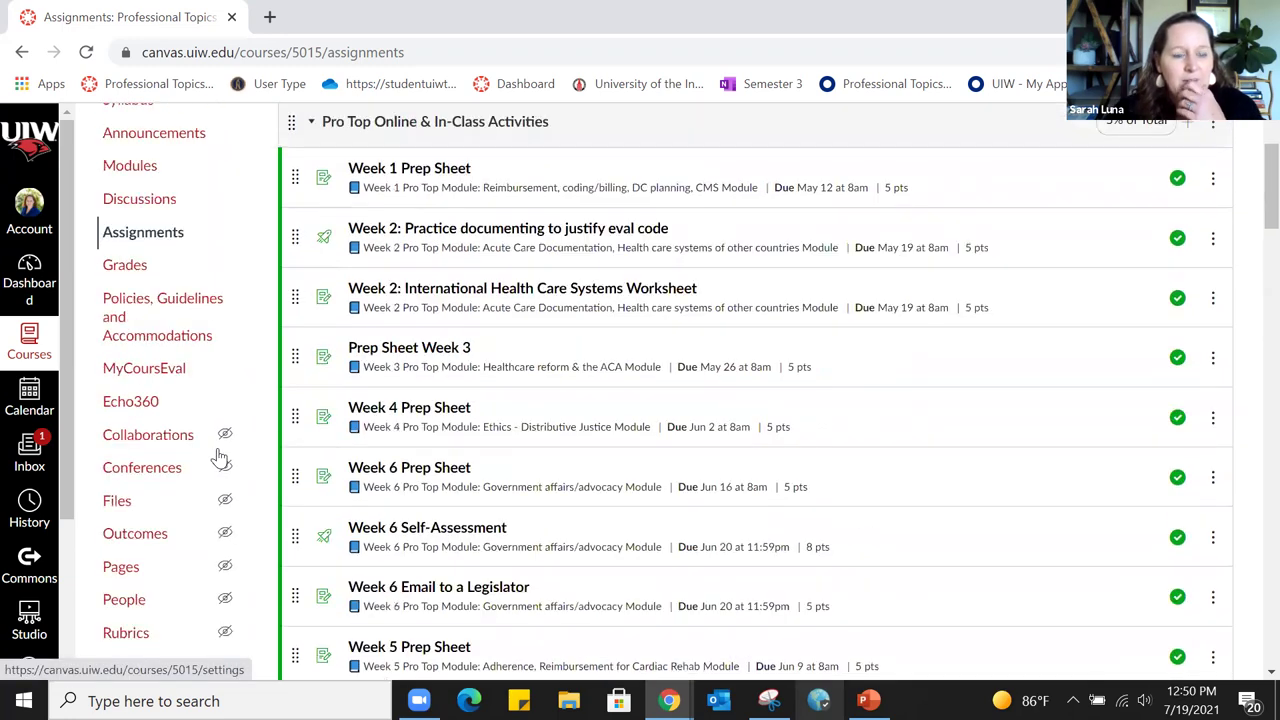
{"action": "scroll", "coordinate": [218, 457], "scroll_direction": "down", "scroll_amount": 4}
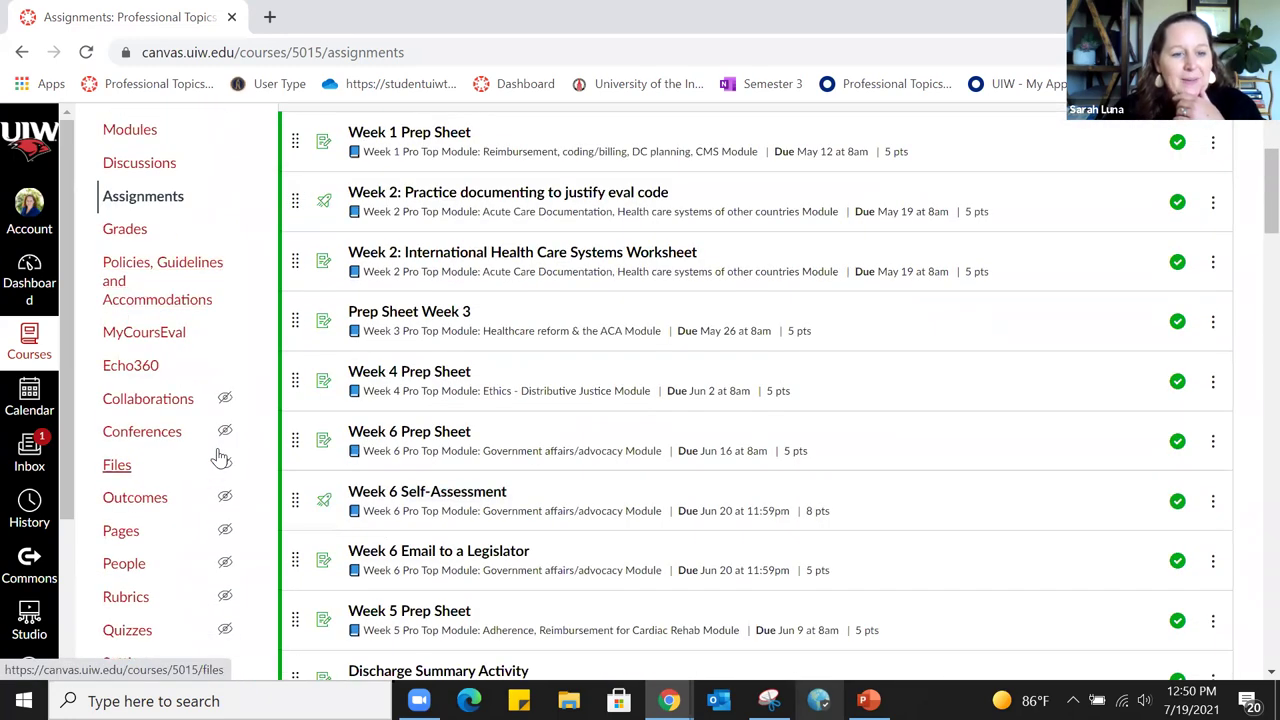
{"action": "scroll", "coordinate": [190, 507], "scroll_direction": "up", "scroll_amount": 4}
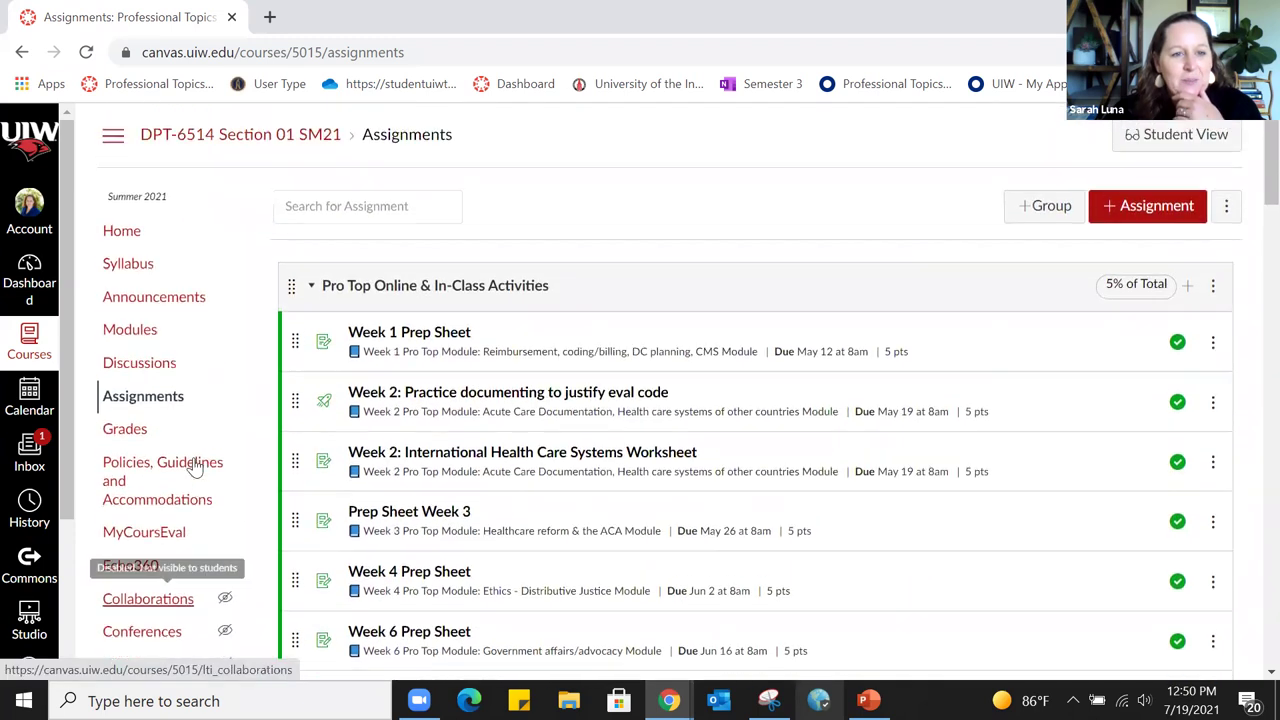
Open the course modules and examine the items in the Week 4 Pro Top Module on Ethics - Distributive Justice
{"action": "left_click", "coordinate": [133, 340]}
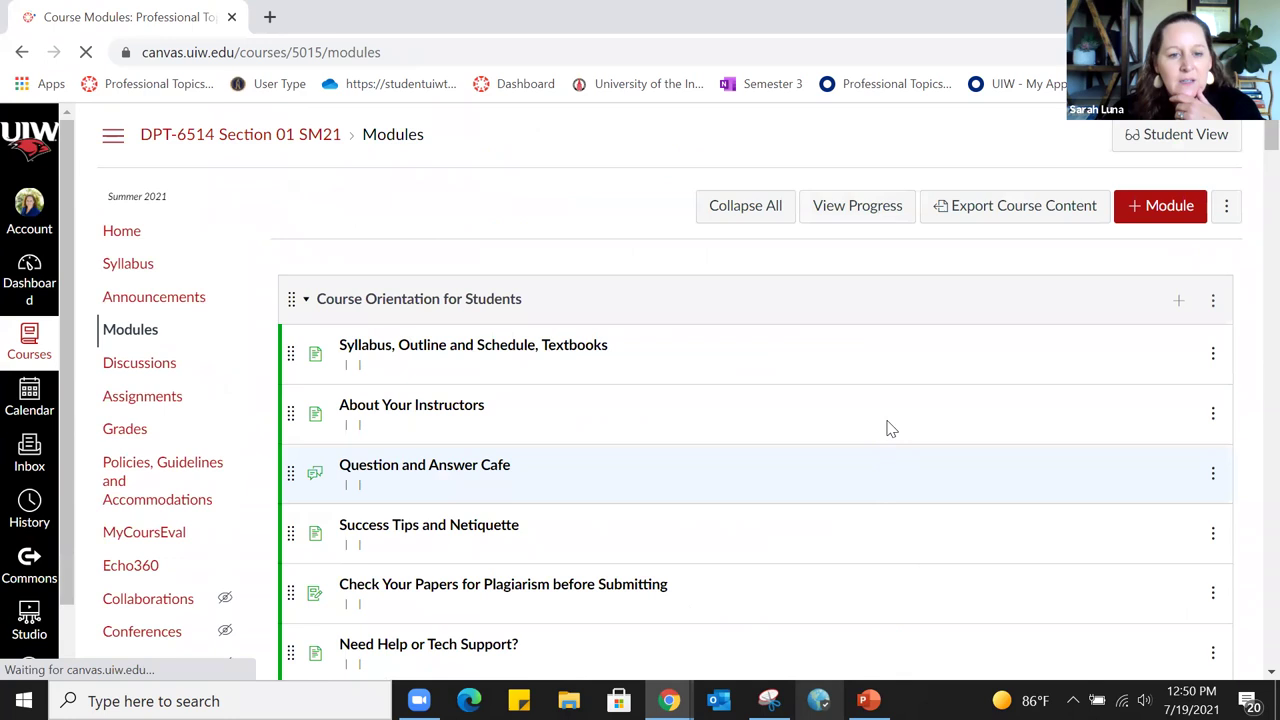
{"action": "scroll", "coordinate": [885, 415], "scroll_direction": "down", "scroll_amount": 3}
{"action": "scroll", "coordinate": [876, 410], "scroll_direction": "down", "scroll_amount": 4}
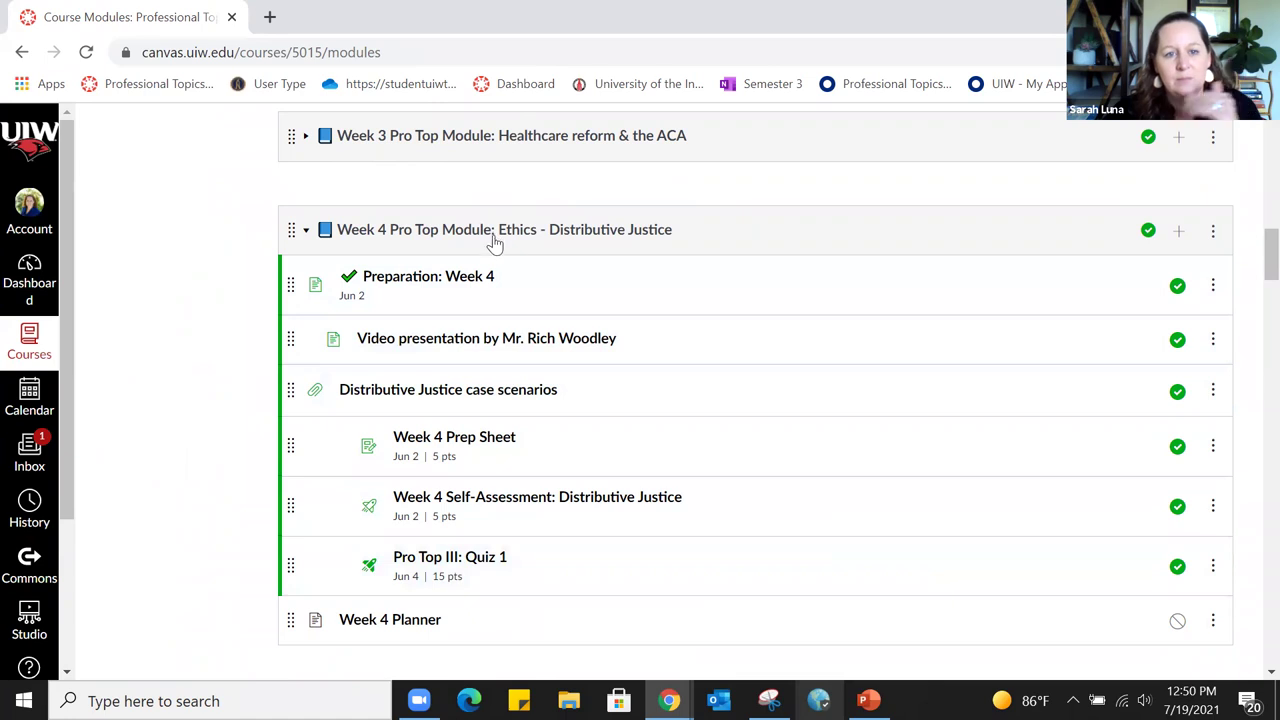
{"action": "scroll", "coordinate": [491, 243], "scroll_direction": "up", "scroll_amount": 4}
{"action": "scroll", "coordinate": [481, 280], "scroll_direction": "down", "scroll_amount": 4}
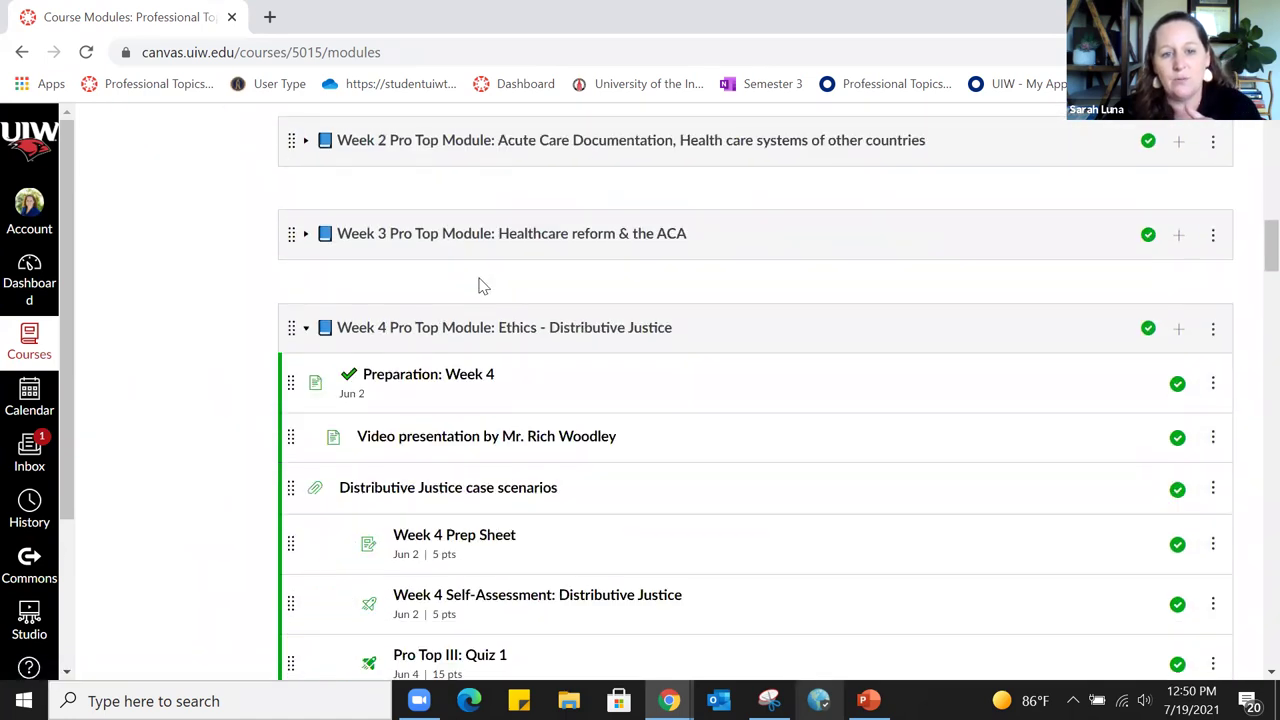
{"action": "scroll", "coordinate": [480, 275], "scroll_direction": "up", "scroll_amount": 1}
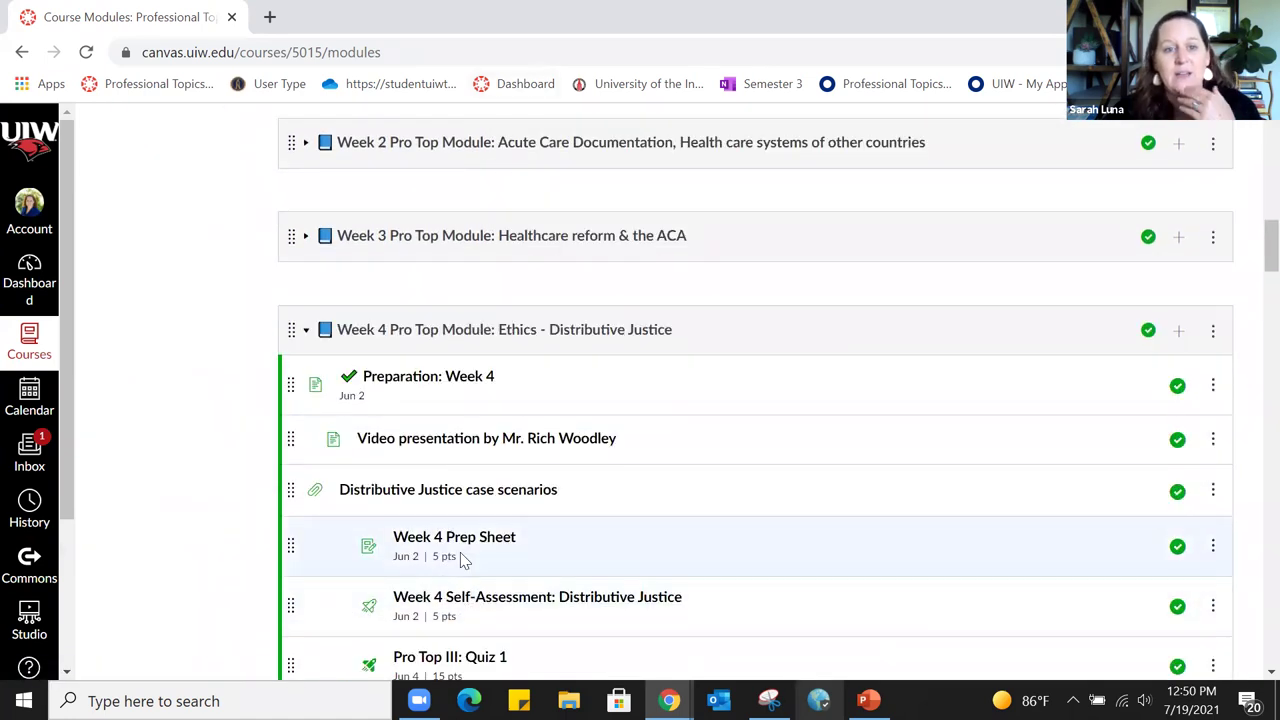
{"action": "scroll", "coordinate": [563, 526], "scroll_direction": "down", "scroll_amount": 1}
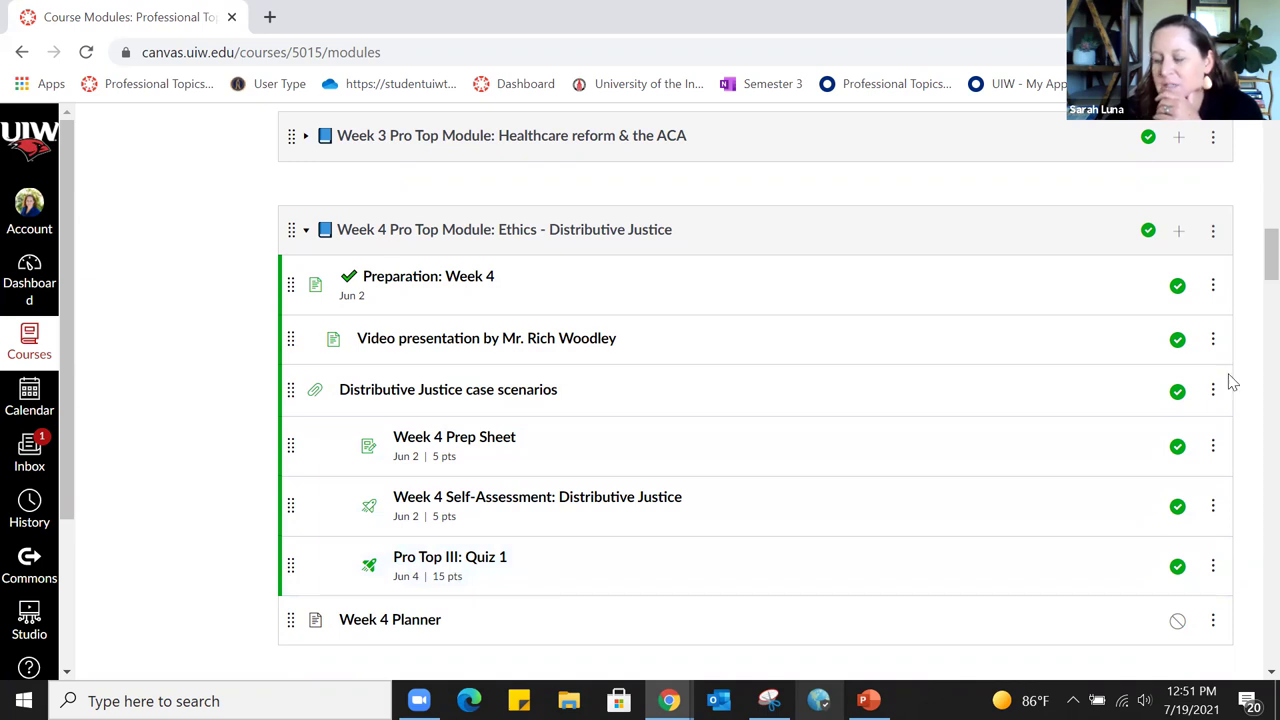
Open the course's quizzes list and look through the classic and new quizzes under Assignment Quizzes
{"action": "scroll", "coordinate": [263, 400], "scroll_direction": "up", "scroll_amount": 7}
{"action": "scroll", "coordinate": [263, 398], "scroll_direction": "up", "scroll_amount": 1}
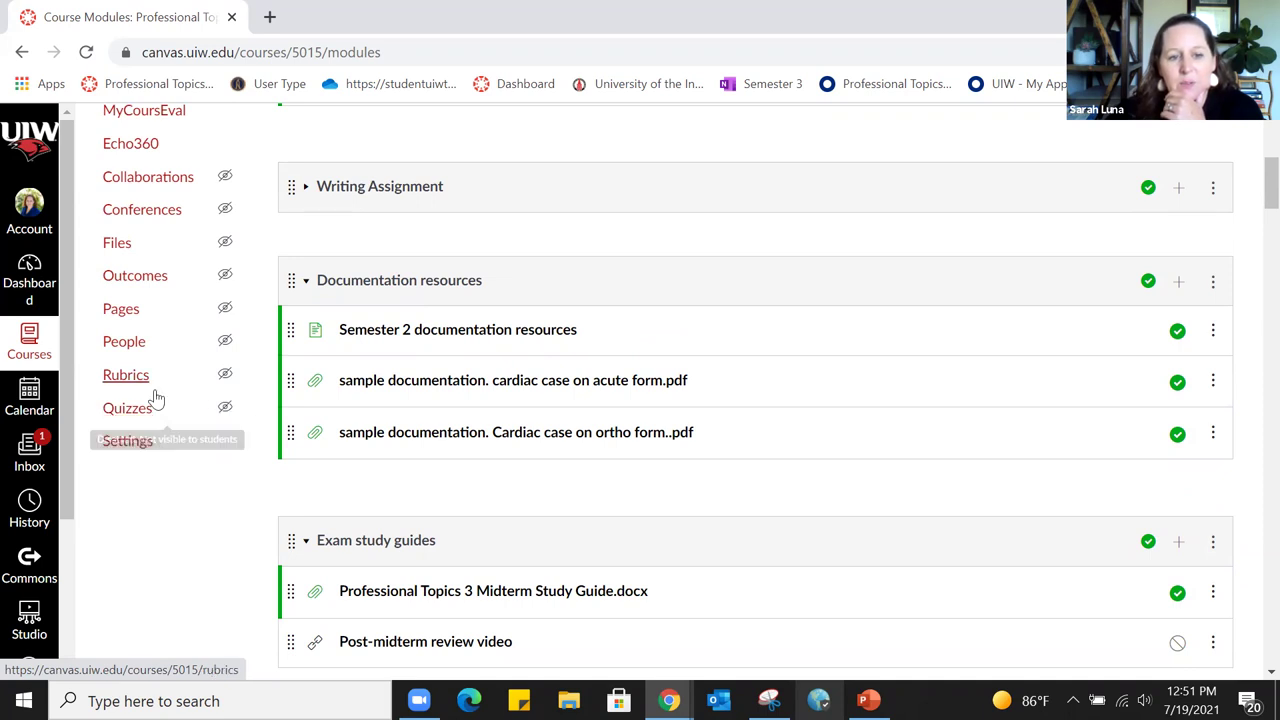
{"action": "scroll", "coordinate": [225, 437], "scroll_direction": "up", "scroll_amount": 3}
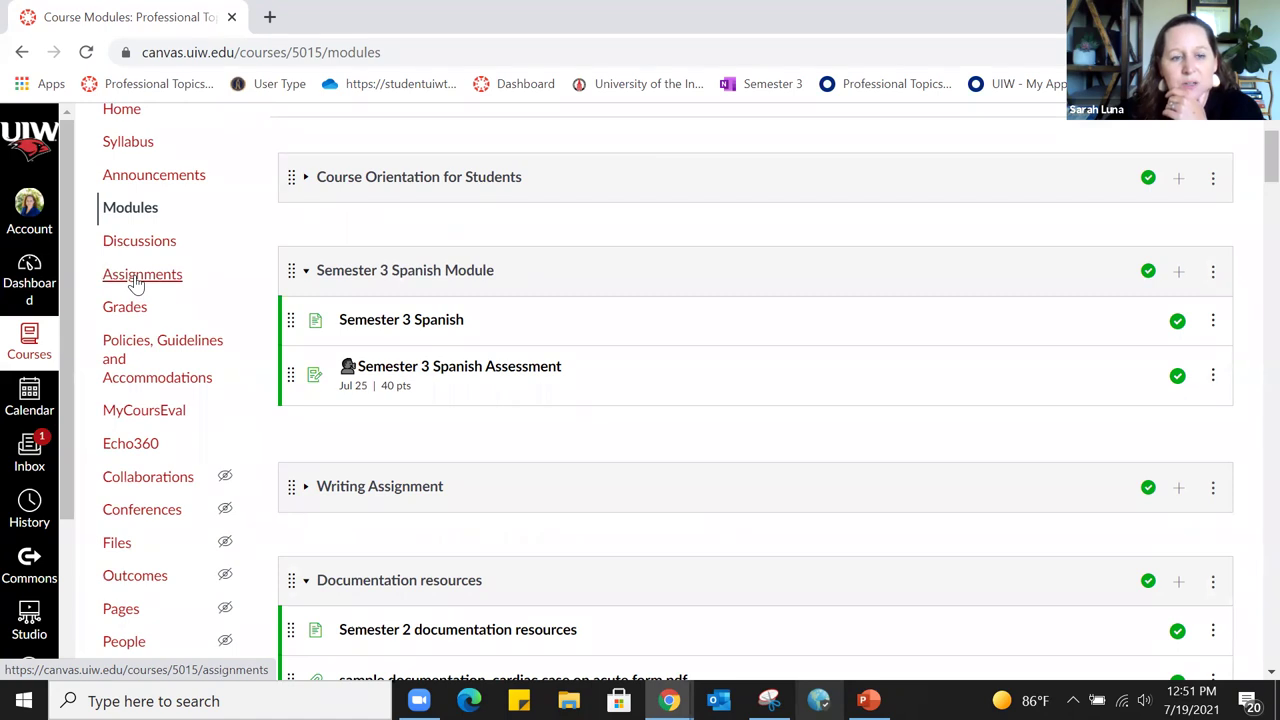
{"action": "scroll", "coordinate": [137, 285], "scroll_direction": "up", "scroll_amount": 2}
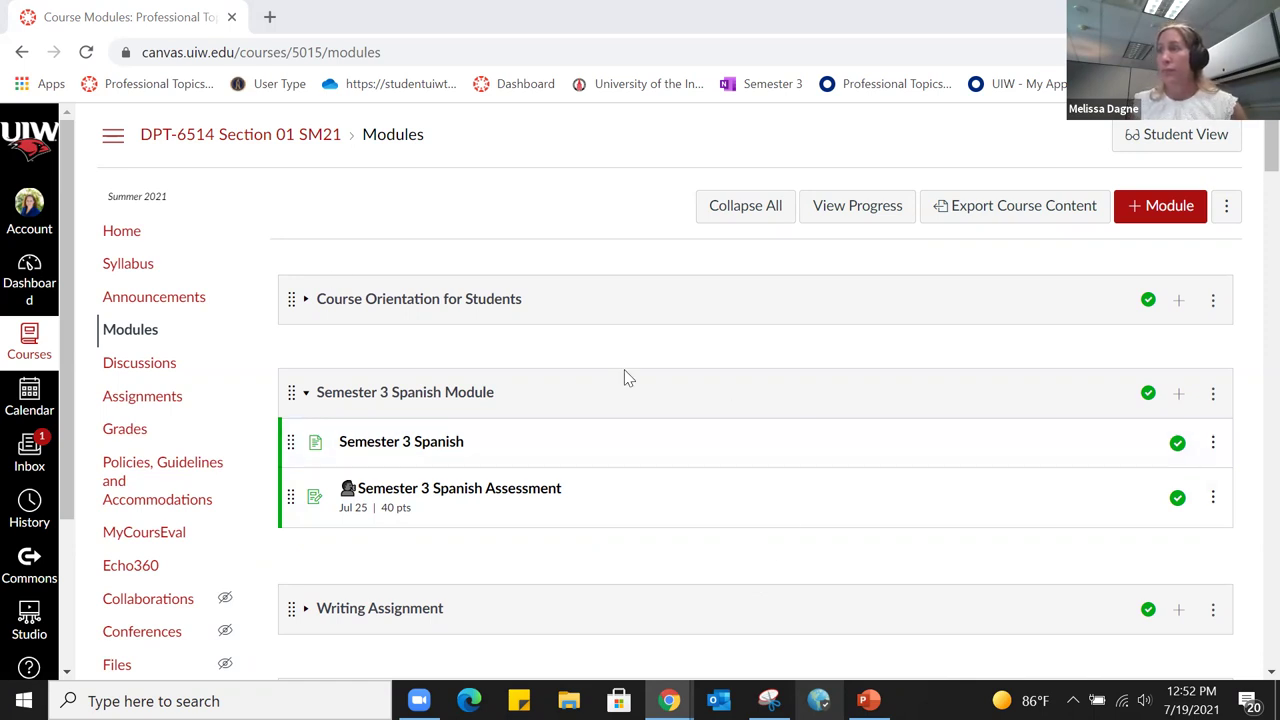
{"action": "scroll", "coordinate": [149, 445], "scroll_direction": "down", "scroll_amount": 5}
{"action": "left_click", "coordinate": [128, 330]}
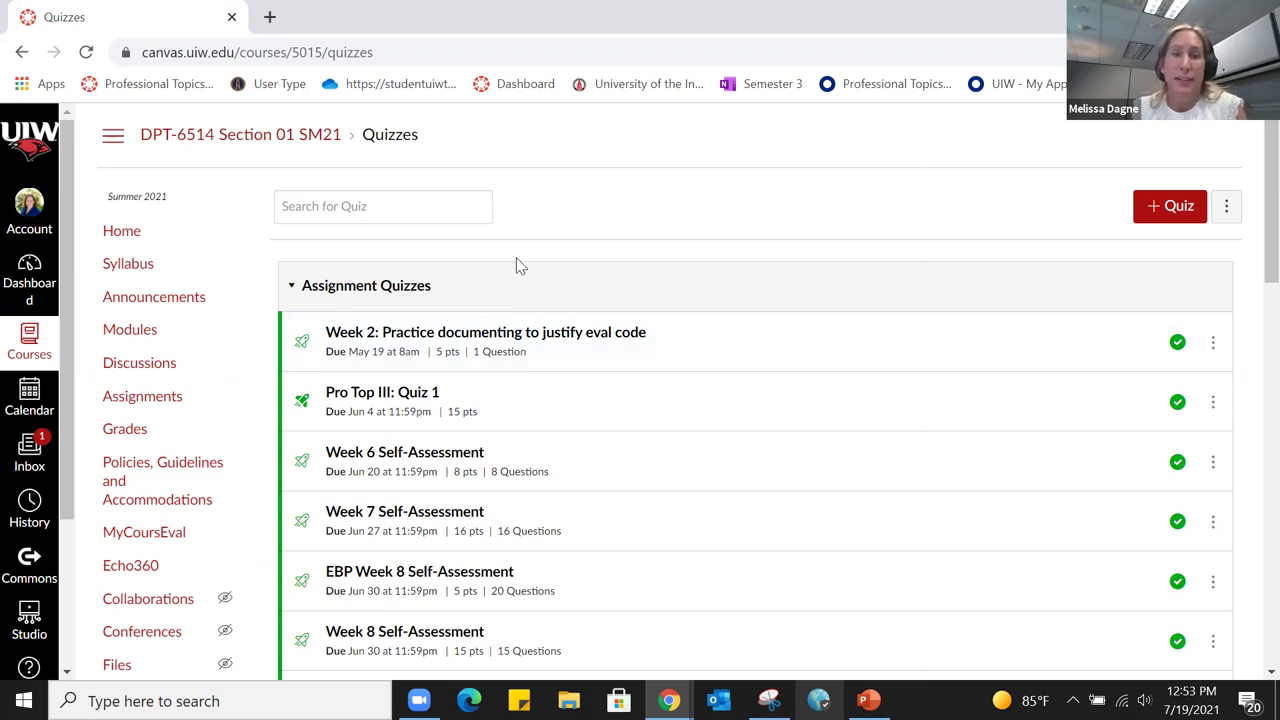
{"action": "scroll", "coordinate": [190, 500], "scroll_direction": "down", "scroll_amount": 4}
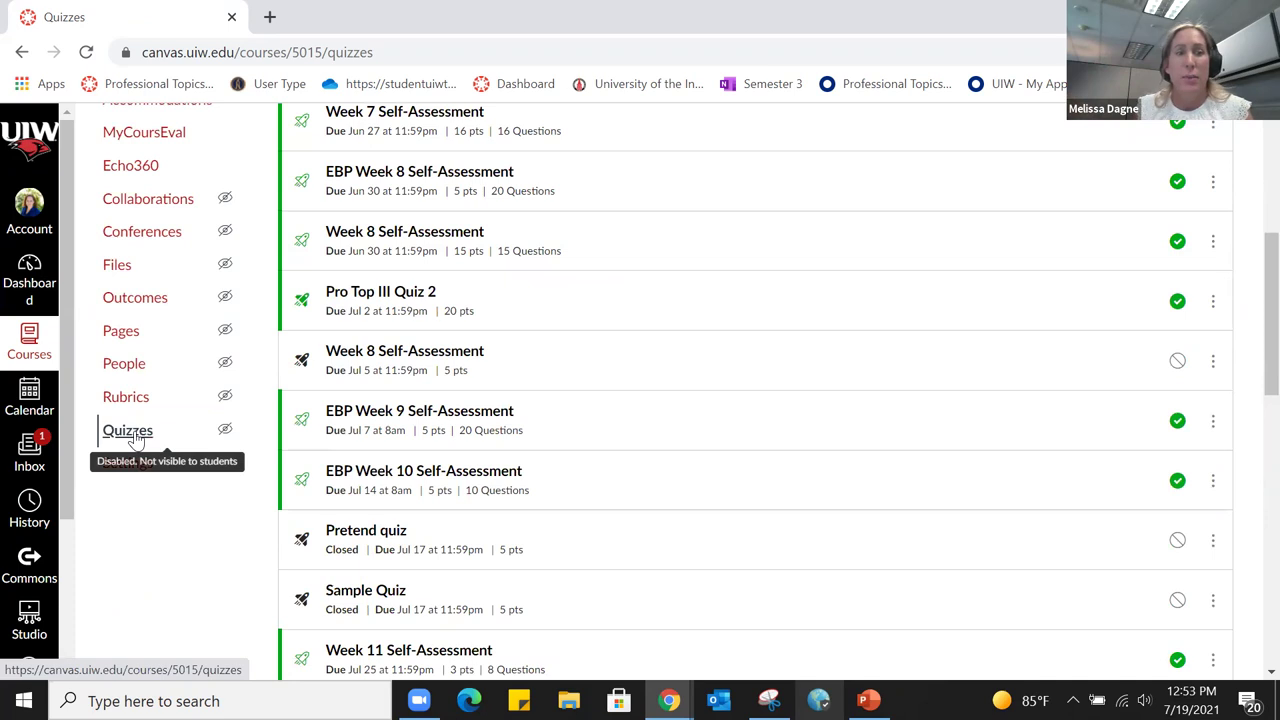
{"action": "left_click", "coordinate": [136, 437]}
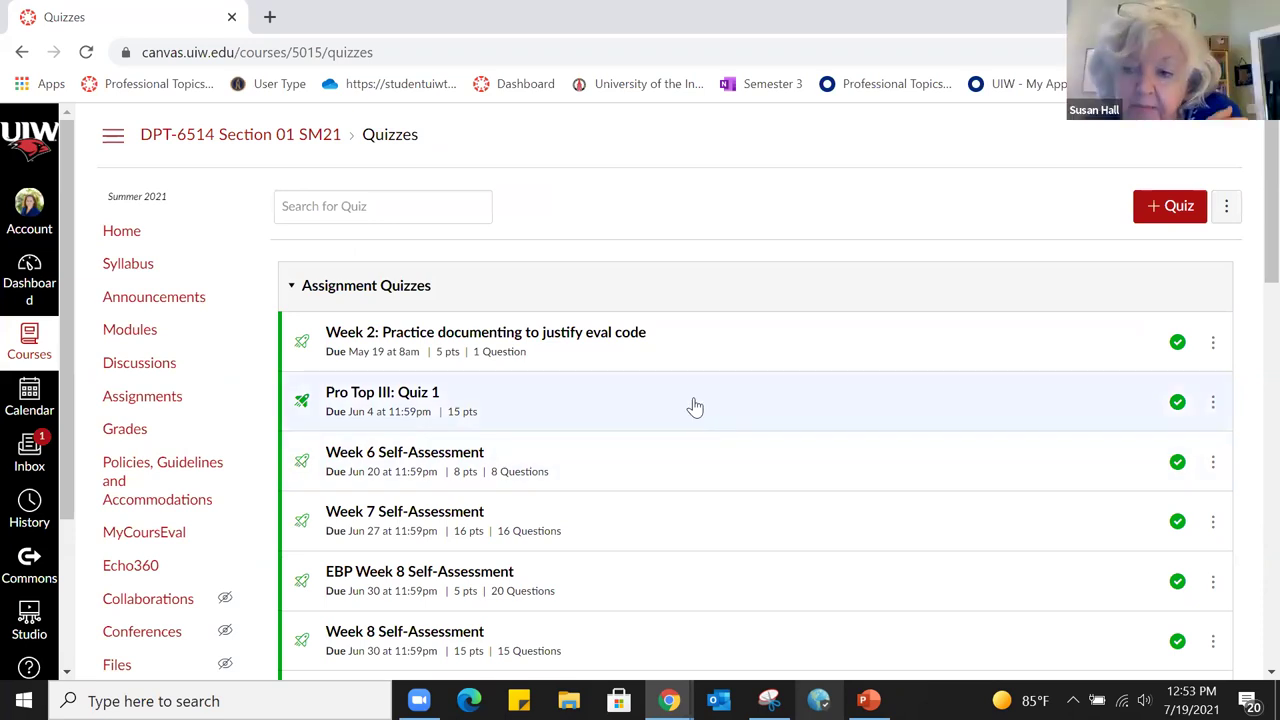
{"action": "scroll", "coordinate": [695, 407], "scroll_direction": "down", "scroll_amount": 2}
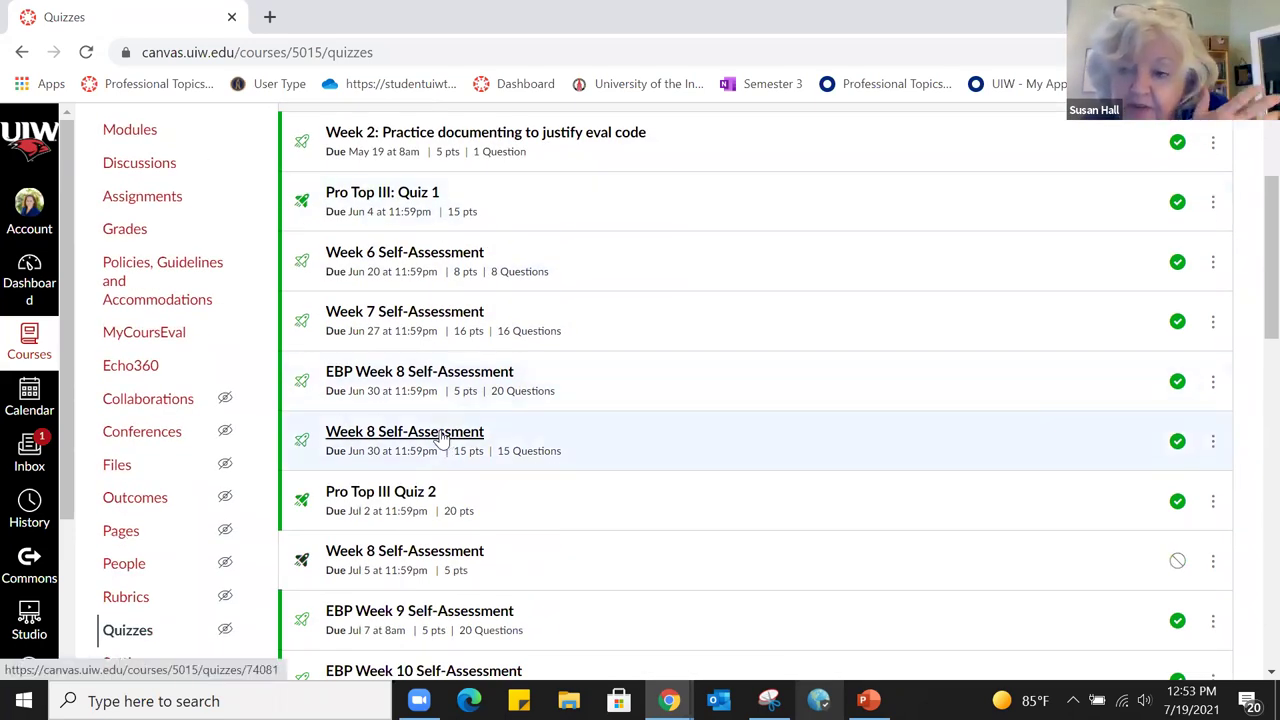
{"action": "scroll", "coordinate": [997, 320], "scroll_direction": "up", "scroll_amount": 2}
Create a new quiz with the Classic Quizzes engine and open its questions
{"action": "left_click", "coordinate": [1160, 210]}
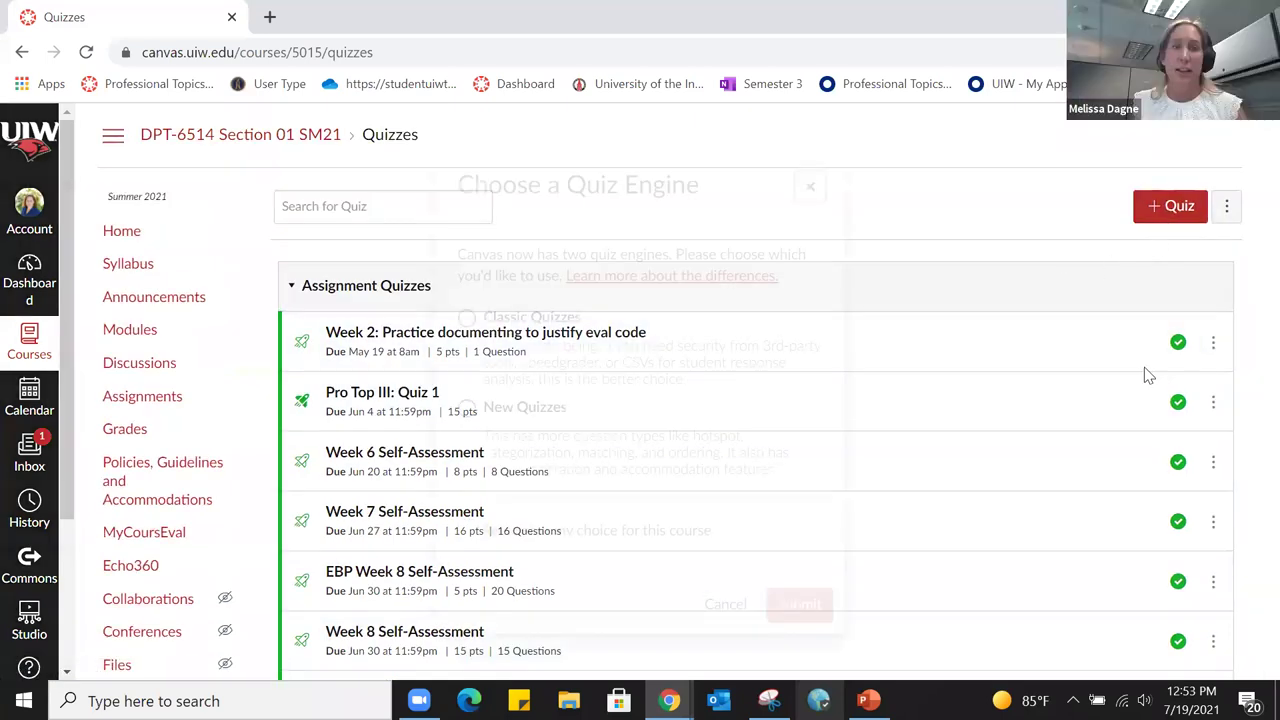
{"action": "left_click", "coordinate": [467, 318]}
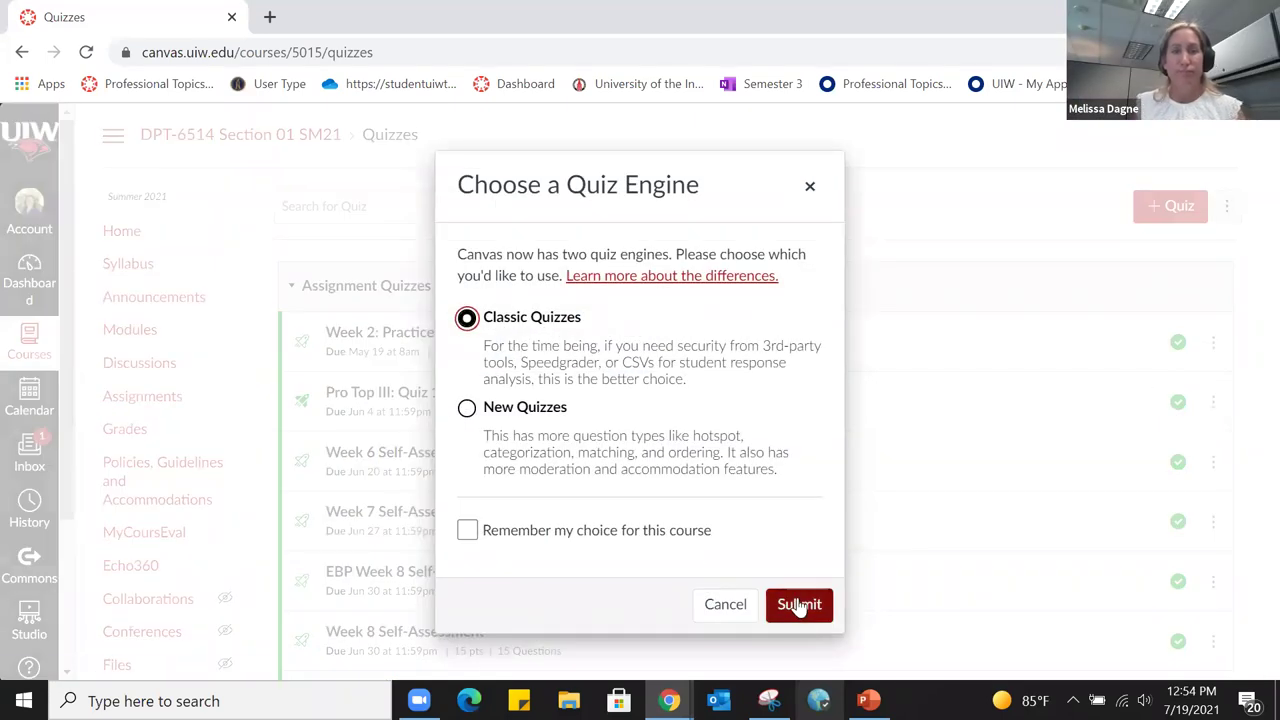
{"action": "left_click", "coordinate": [800, 605]}
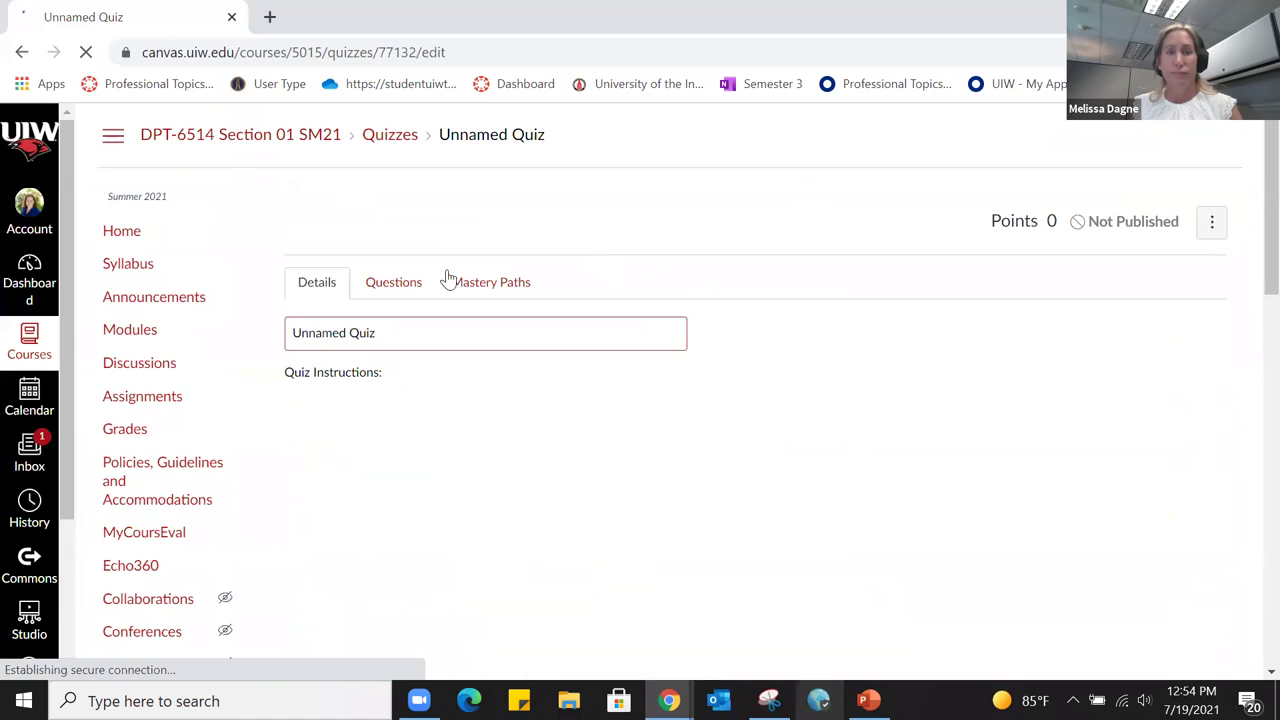
{"action": "left_click", "coordinate": [388, 283]}
Add a blank Multiple Choice question and a new question group picking 1 question at 1 point per question
{"action": "scroll", "coordinate": [700, 300], "scroll_direction": "down", "scroll_amount": 2}
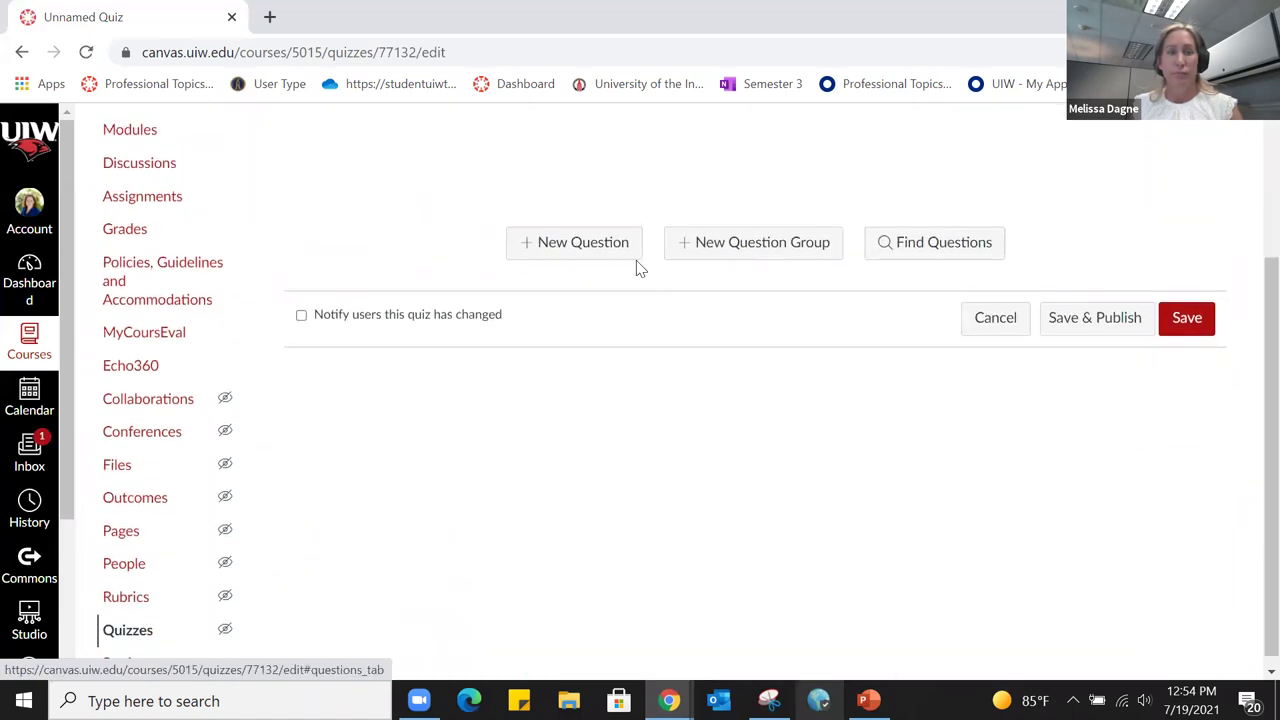
{"action": "left_click", "coordinate": [586, 250]}
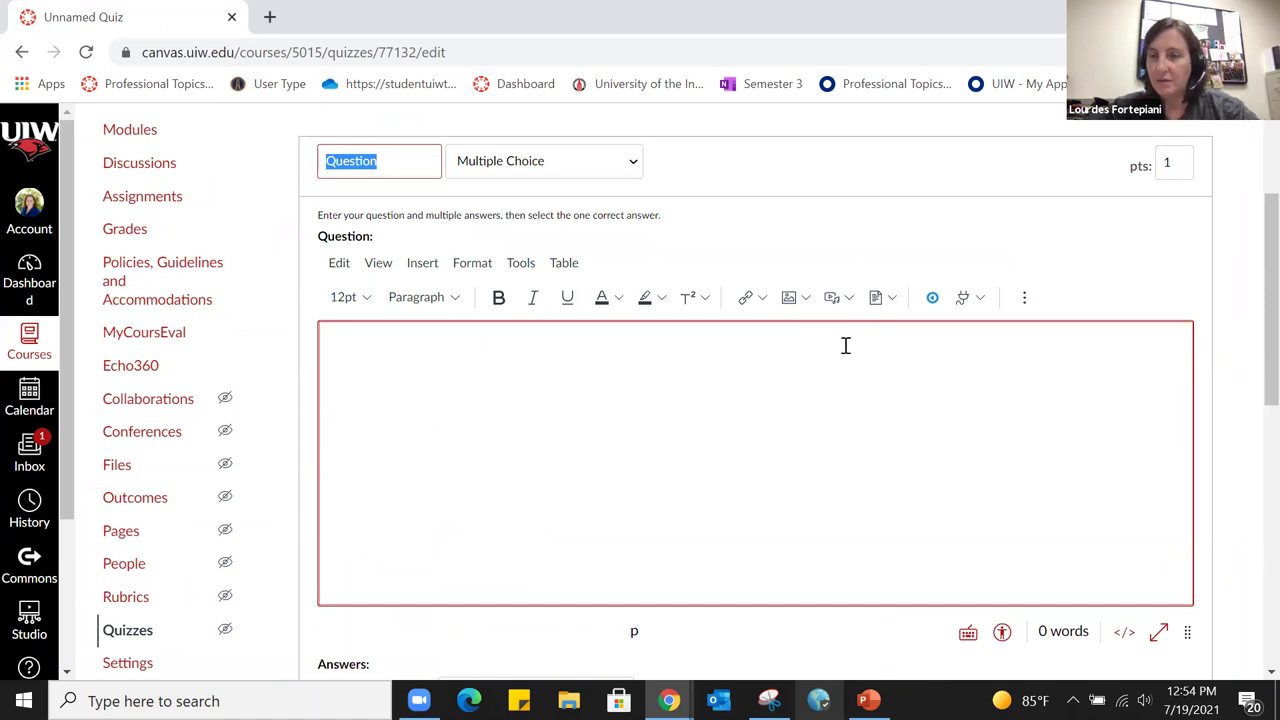
{"action": "scroll", "coordinate": [820, 370], "scroll_direction": "down", "scroll_amount": 9}
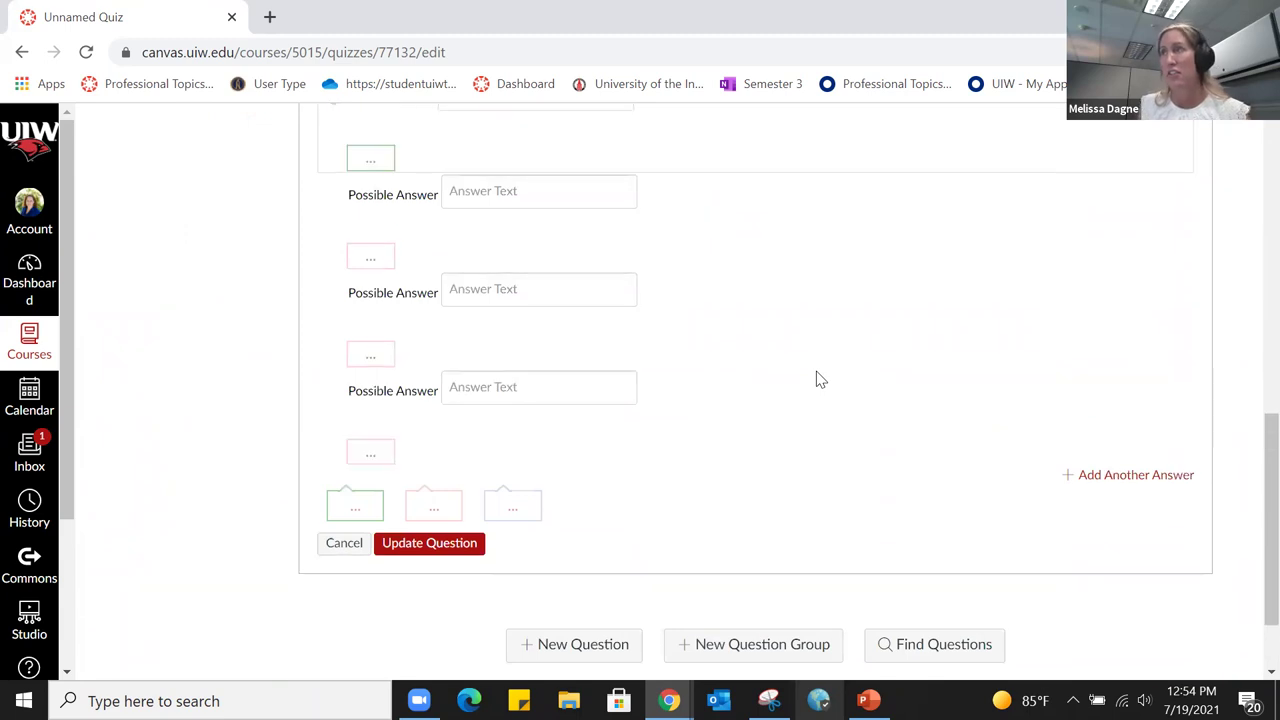
{"action": "left_click", "coordinate": [733, 547]}
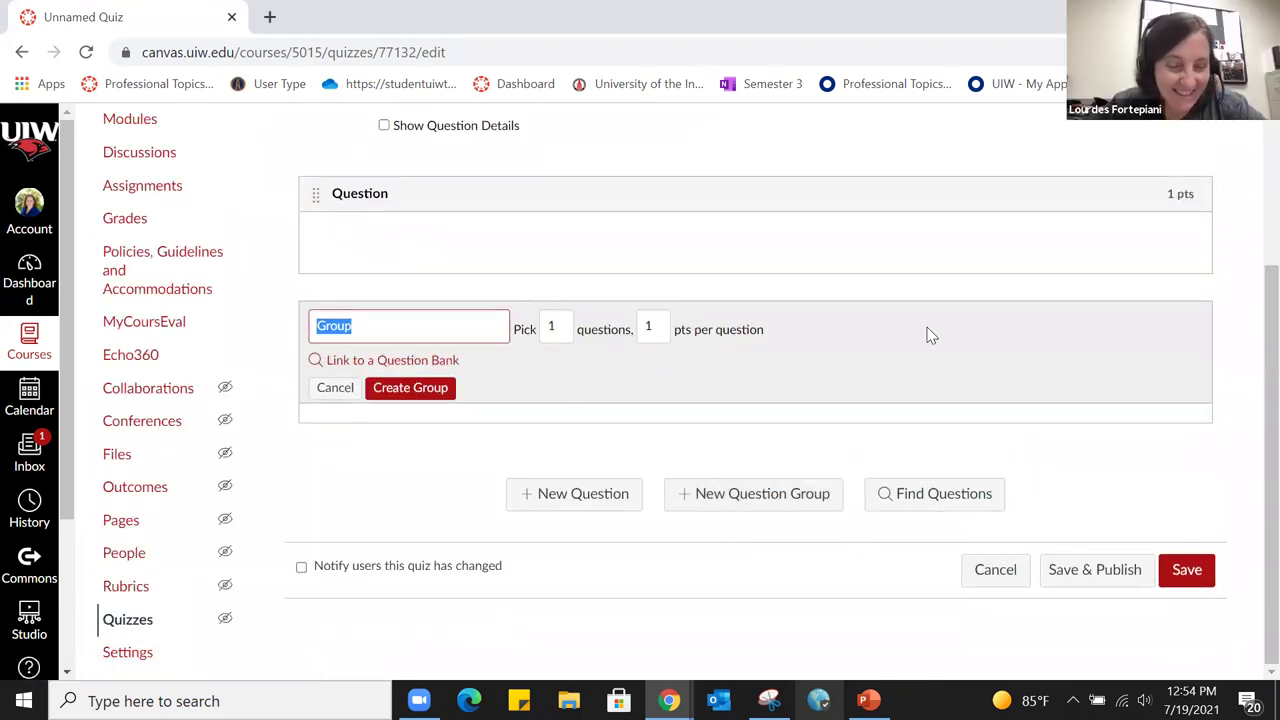
{"action": "left_click", "coordinate": [403, 237]}
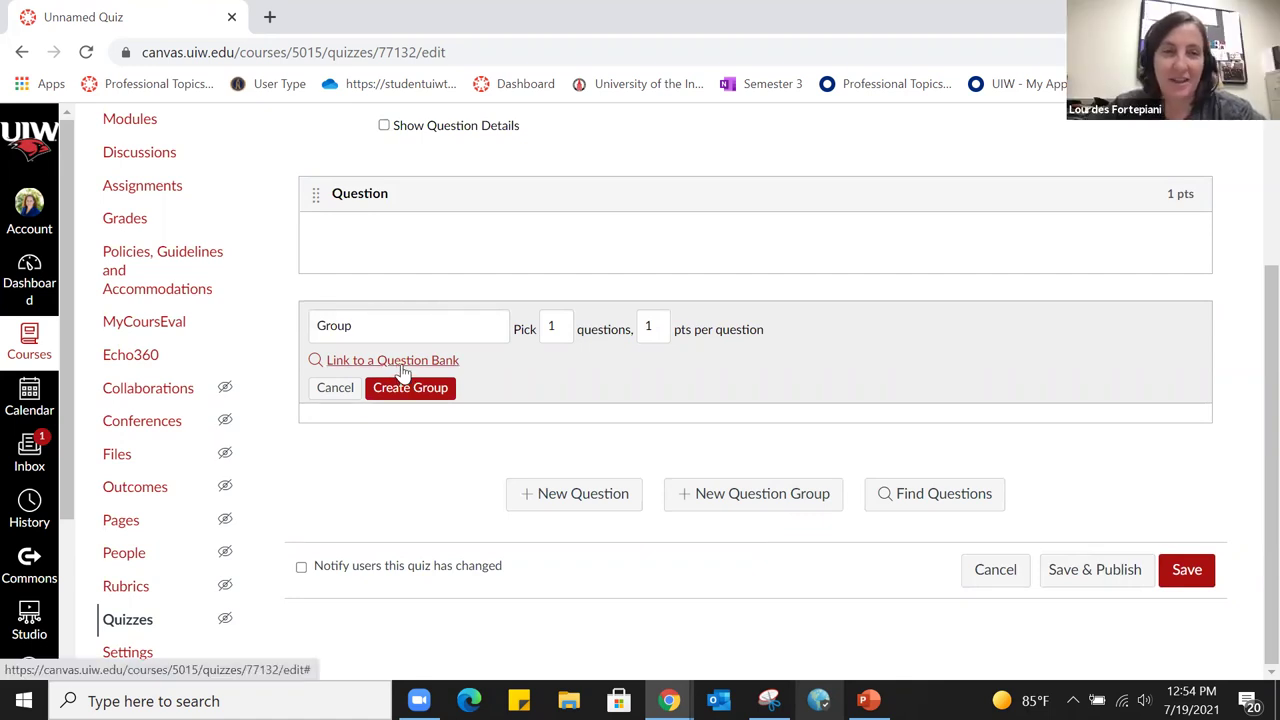
Examine the unnamed quiz's question list, the group settings and the options for adding or finding questions
{"action": "scroll", "coordinate": [388, 412], "scroll_direction": "up", "scroll_amount": 2}
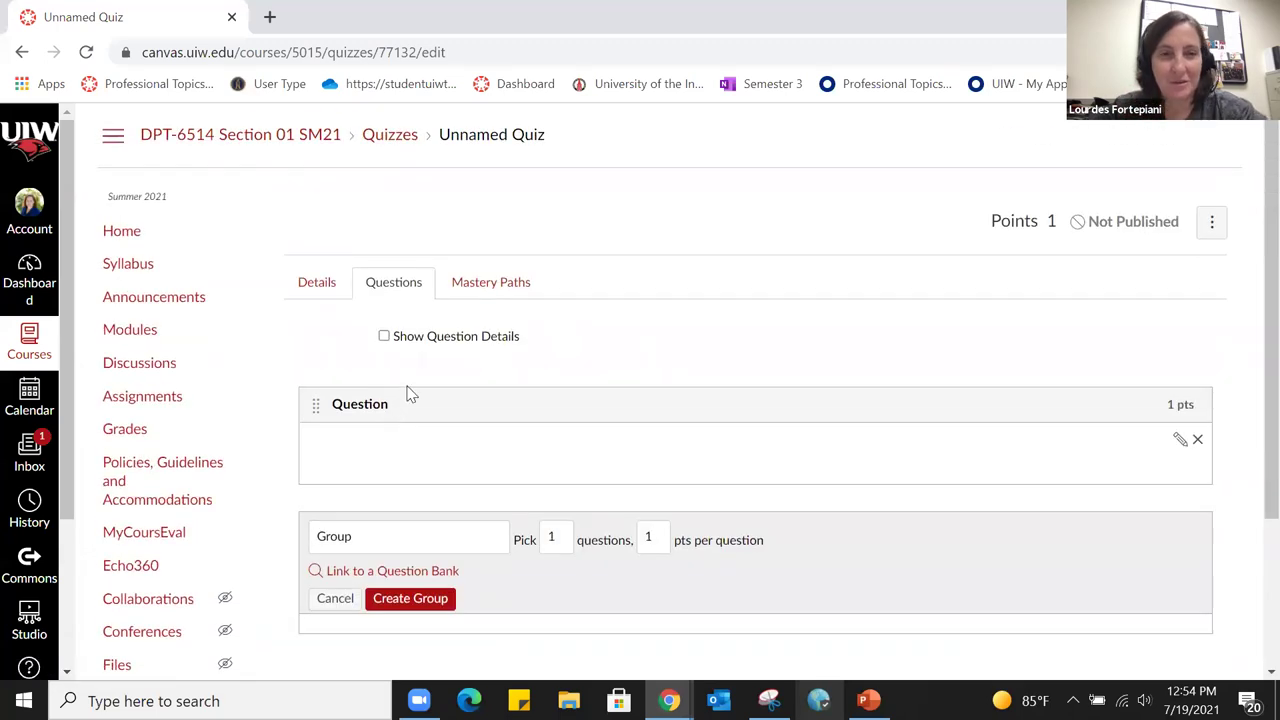
{"action": "scroll", "coordinate": [408, 393], "scroll_direction": "down", "scroll_amount": 1}
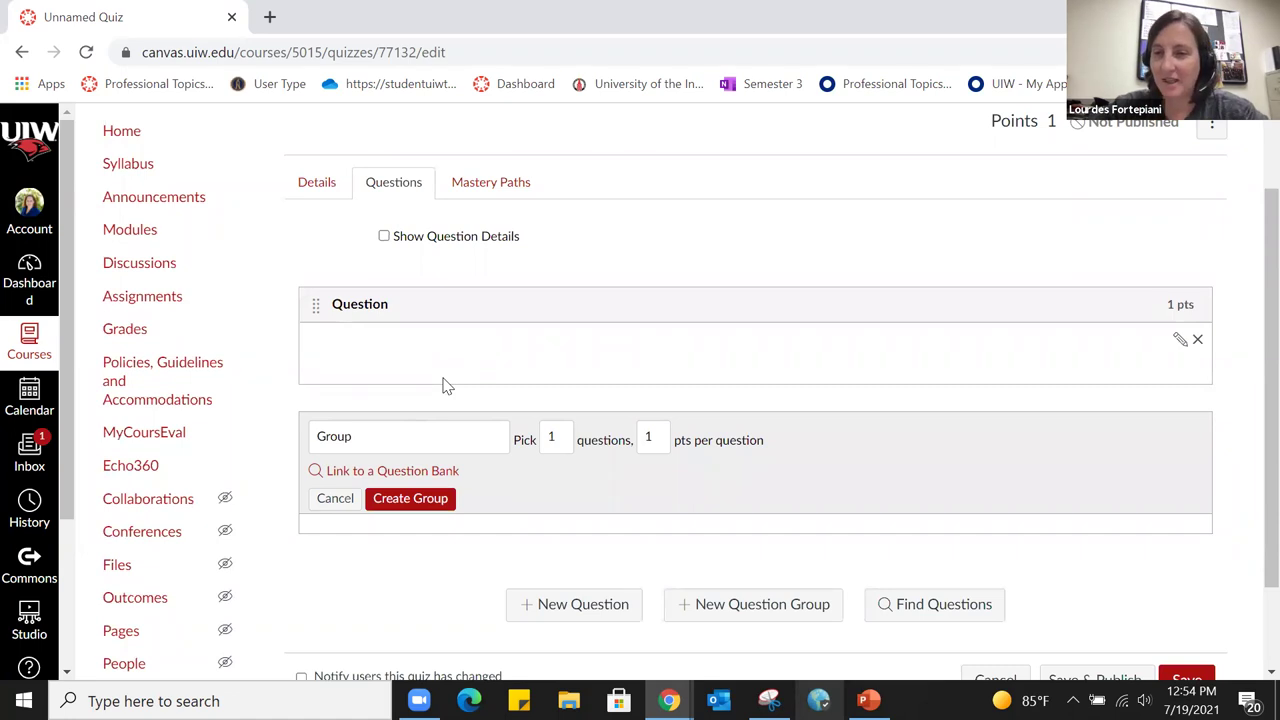
{"action": "scroll", "coordinate": [443, 383], "scroll_direction": "down", "scroll_amount": 1}
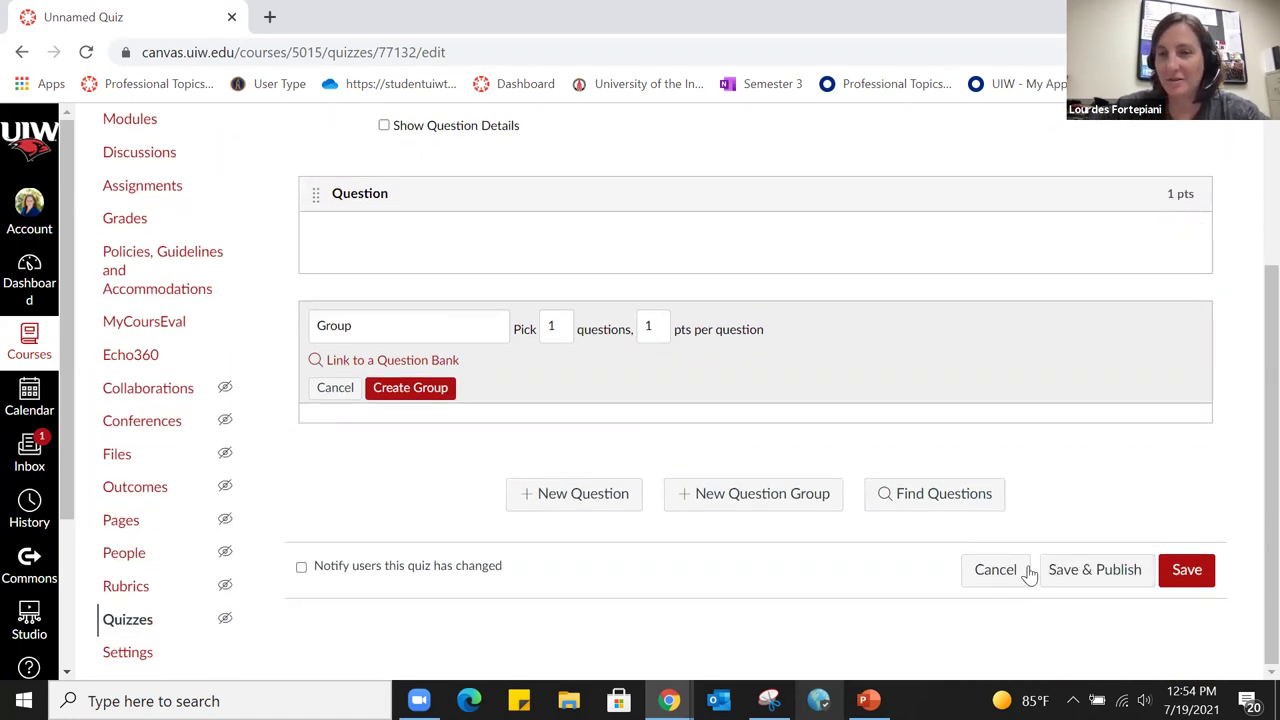
{"action": "scroll", "coordinate": [752, 372], "scroll_direction": "up", "scroll_amount": 2}
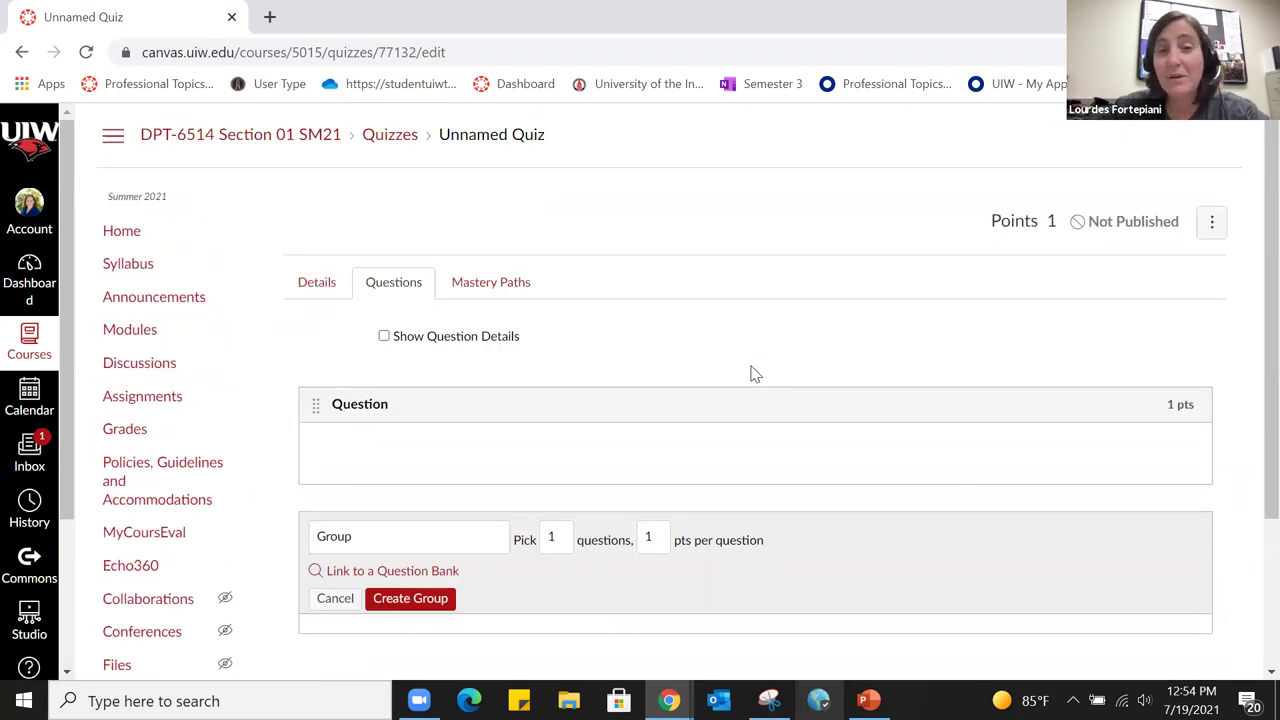
{"action": "scroll", "coordinate": [754, 374], "scroll_direction": "down", "scroll_amount": 1}
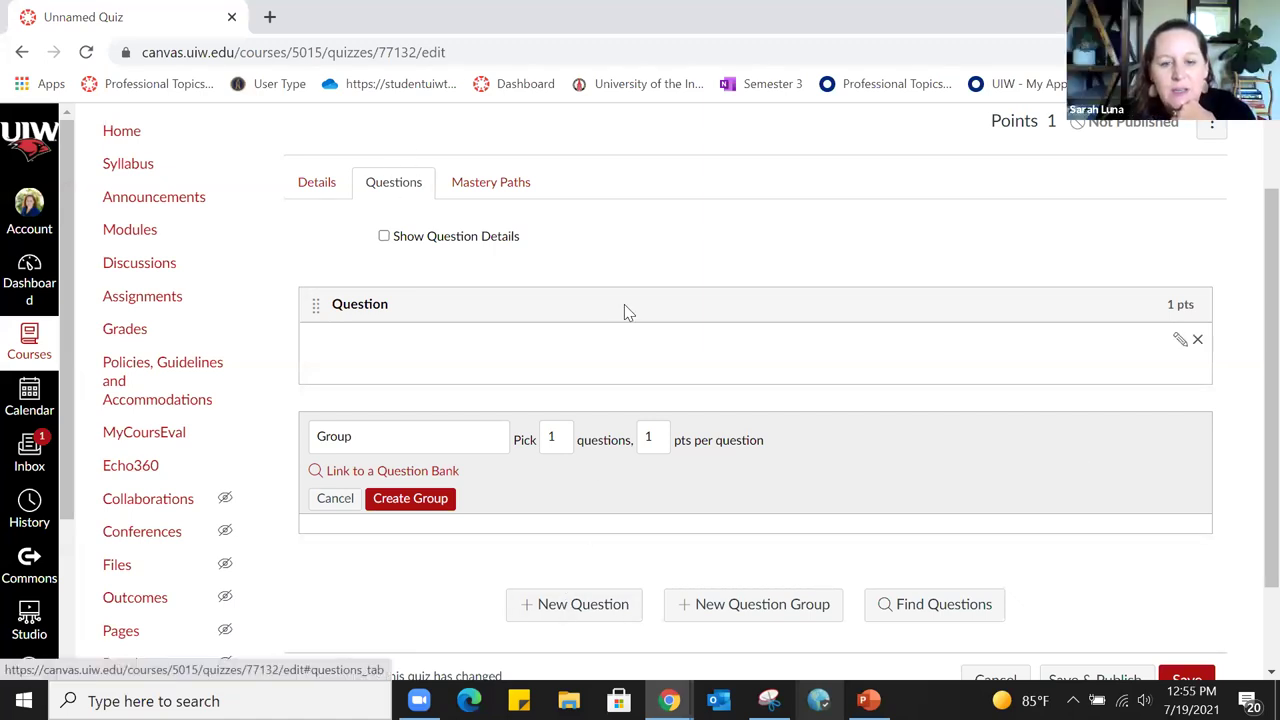
{"action": "scroll", "coordinate": [624, 304], "scroll_direction": "down", "scroll_amount": 2}
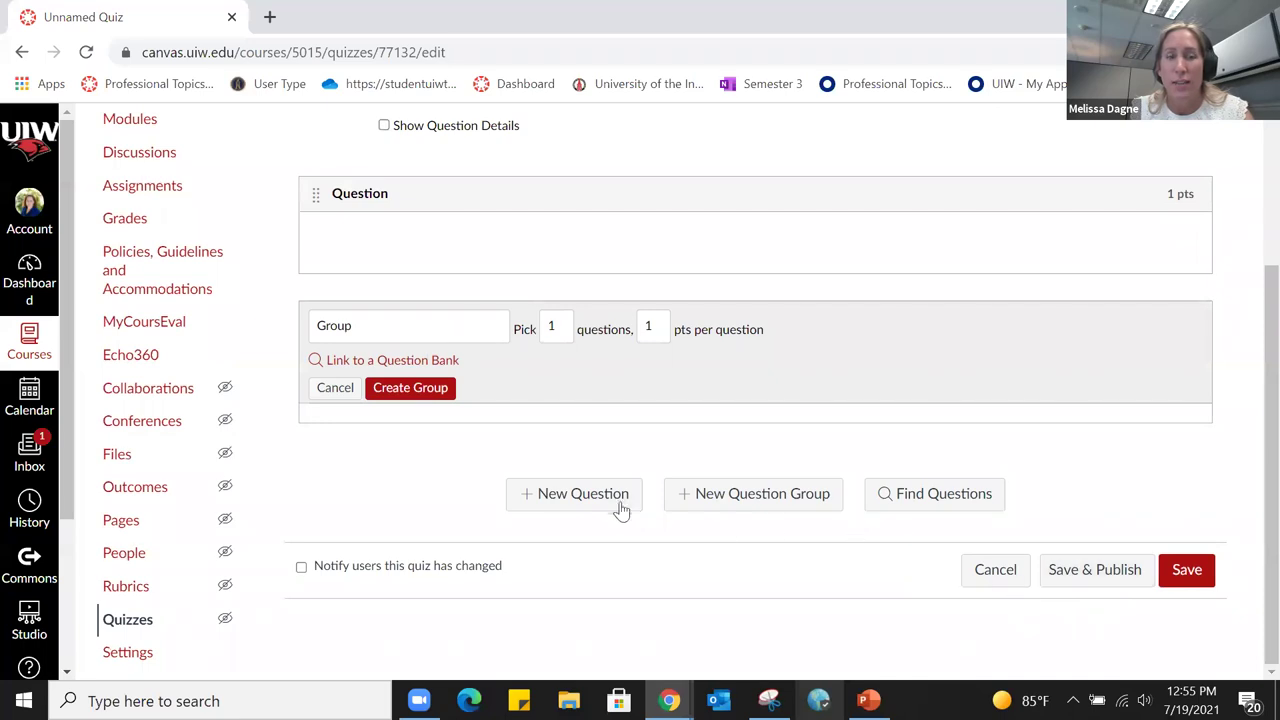
{"action": "scroll", "coordinate": [562, 456], "scroll_direction": "up", "scroll_amount": 3}
{"action": "scroll", "coordinate": [562, 456], "scroll_direction": "up", "scroll_amount": 1}
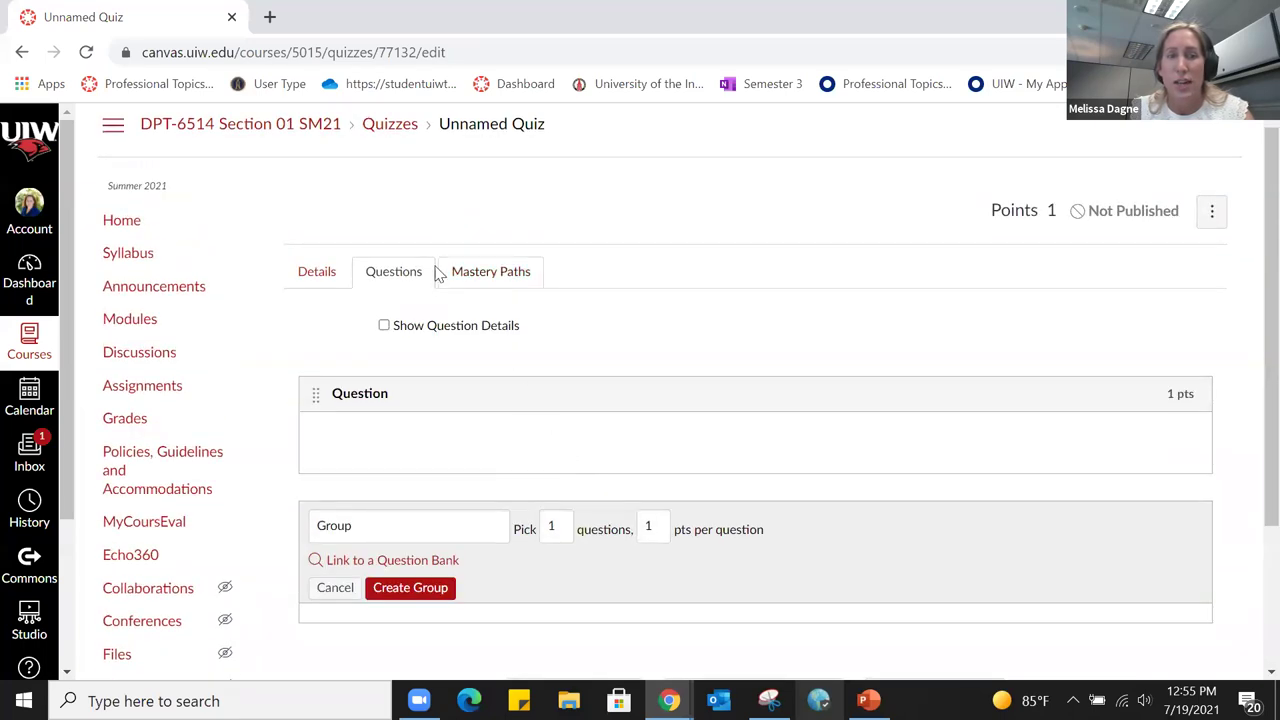
{"action": "scroll", "coordinate": [408, 443], "scroll_direction": "down", "scroll_amount": 4}
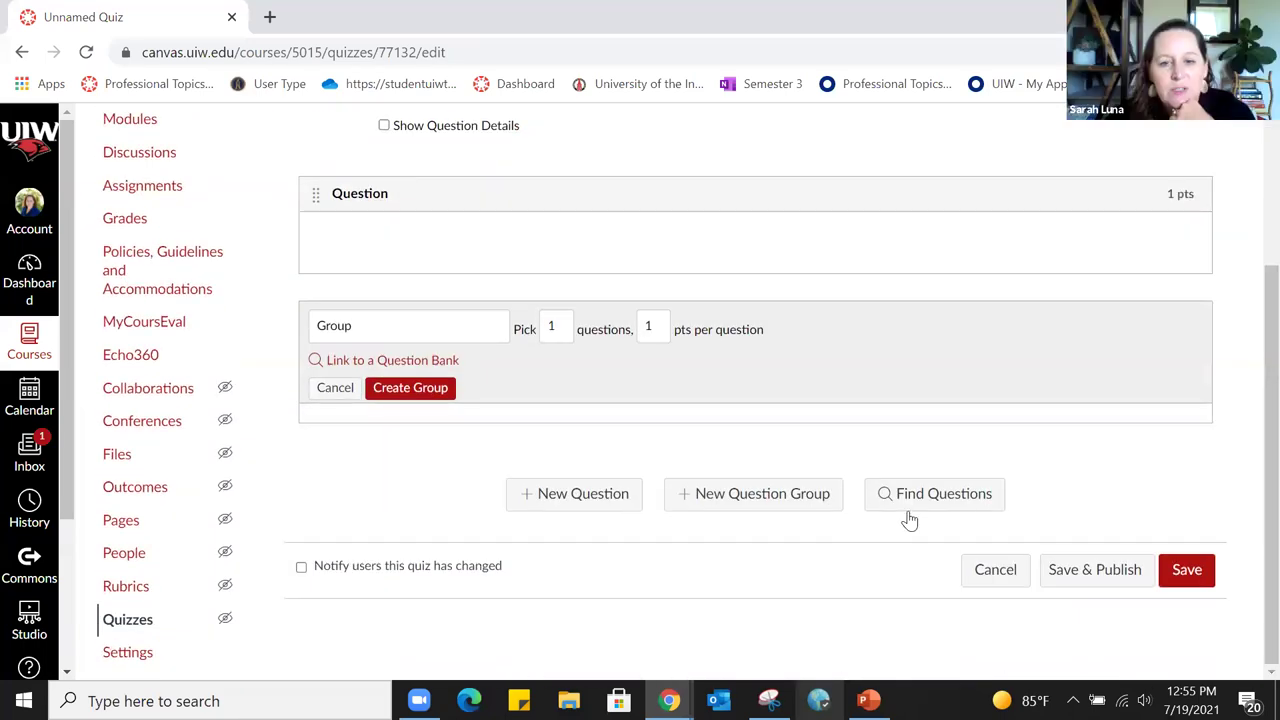
Start another Multiple Choice question below the question group and look over its editor
{"action": "left_click", "coordinate": [615, 505]}
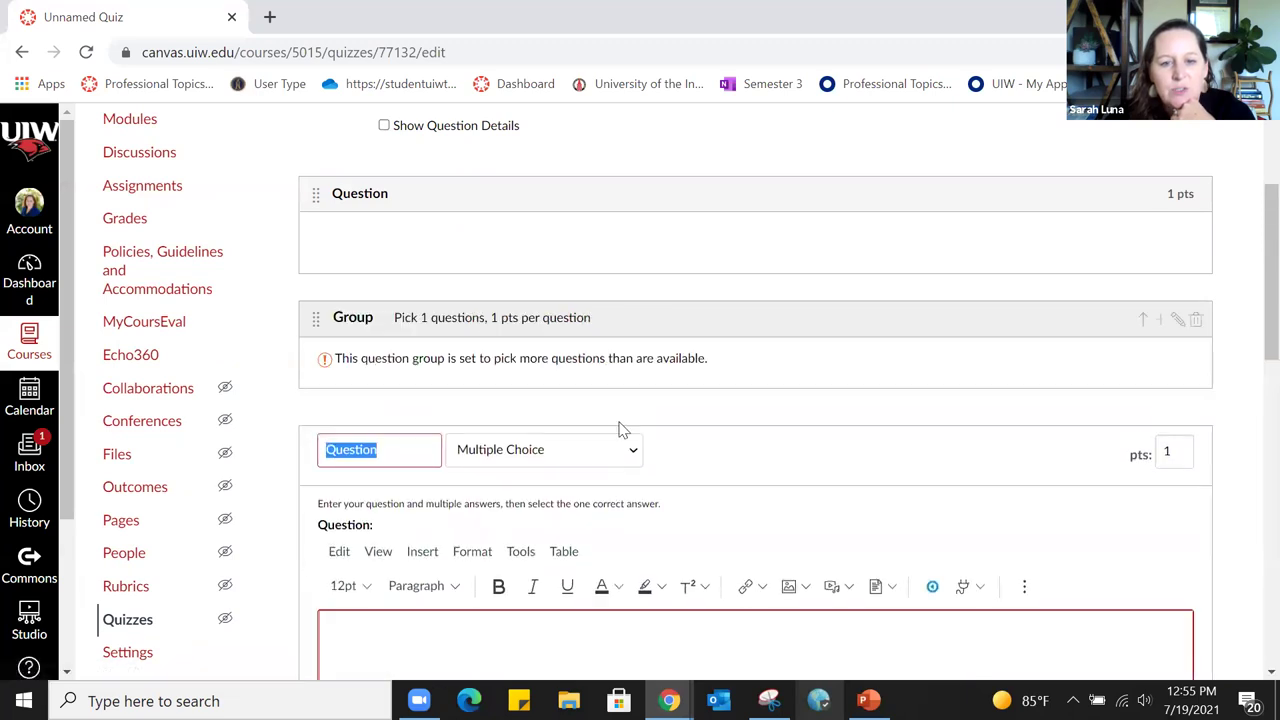
{"action": "scroll", "coordinate": [620, 430], "scroll_direction": "up", "scroll_amount": 1}
{"action": "scroll", "coordinate": [620, 430], "scroll_direction": "down", "scroll_amount": 2}
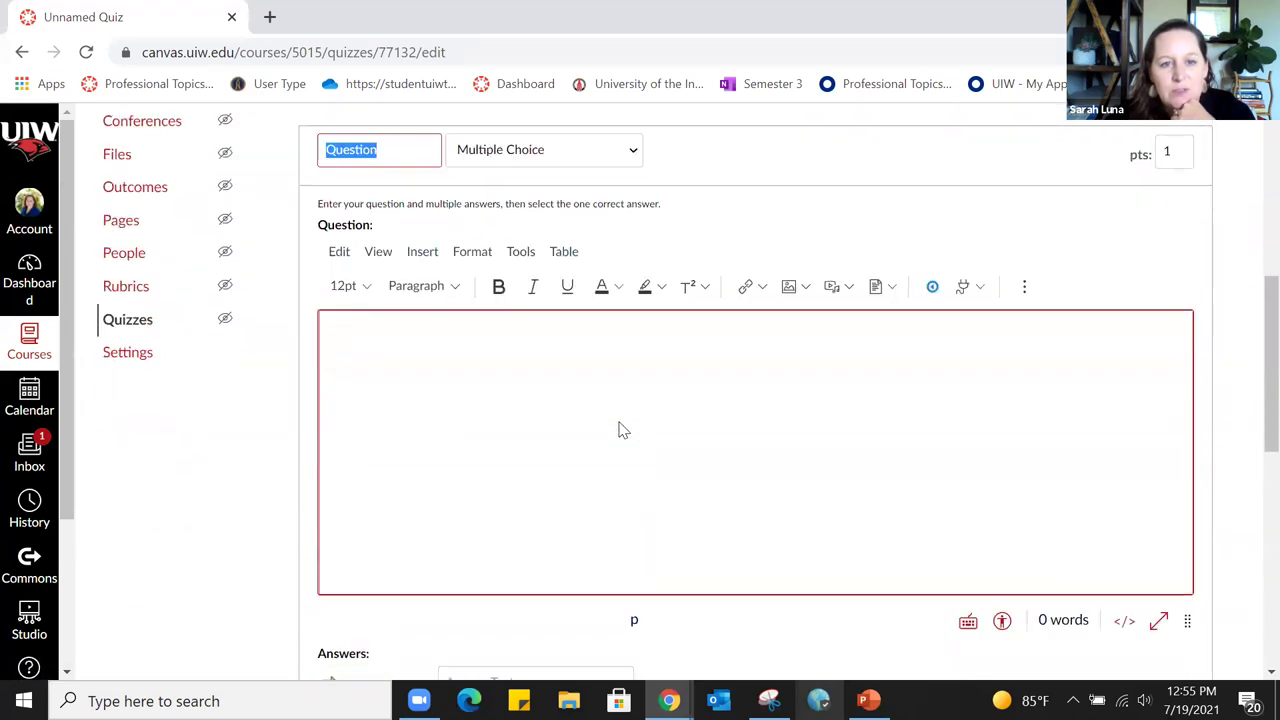
{"action": "scroll", "coordinate": [620, 430], "scroll_direction": "up", "scroll_amount": 2}
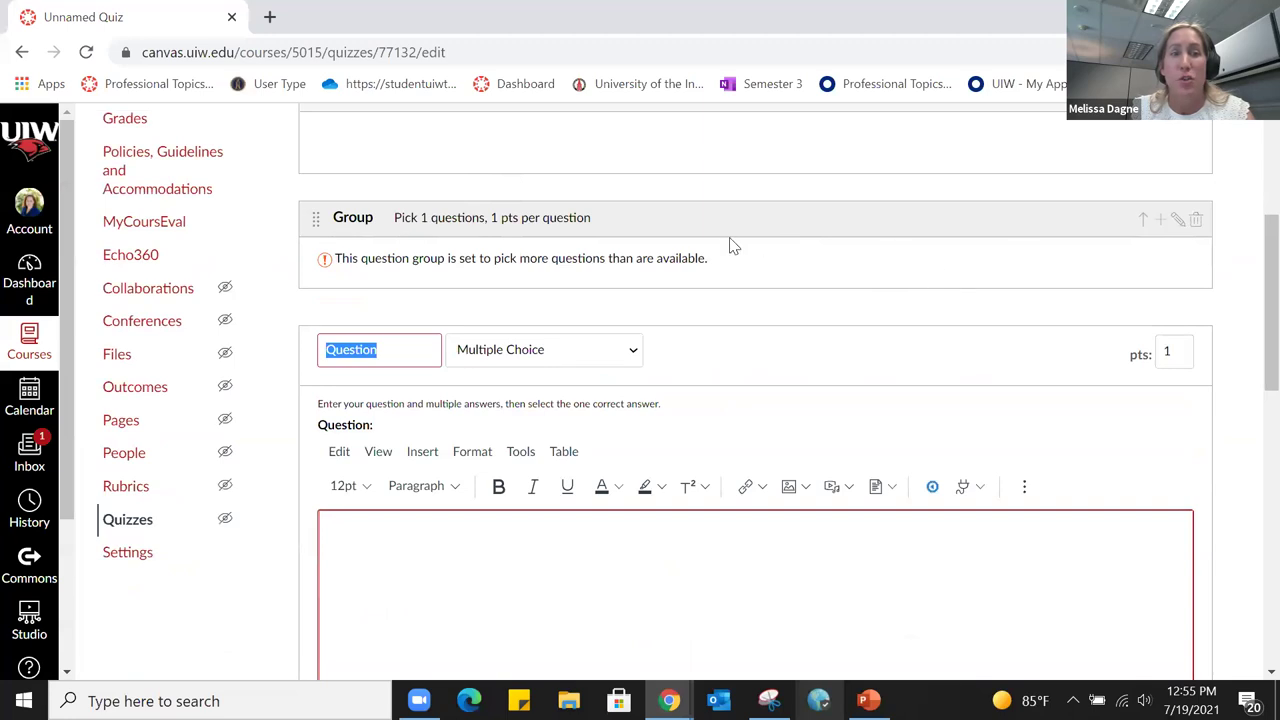
{"action": "scroll", "coordinate": [765, 296], "scroll_direction": "down", "scroll_amount": 2}
{"action": "scroll", "coordinate": [765, 296], "scroll_direction": "up", "scroll_amount": 2}
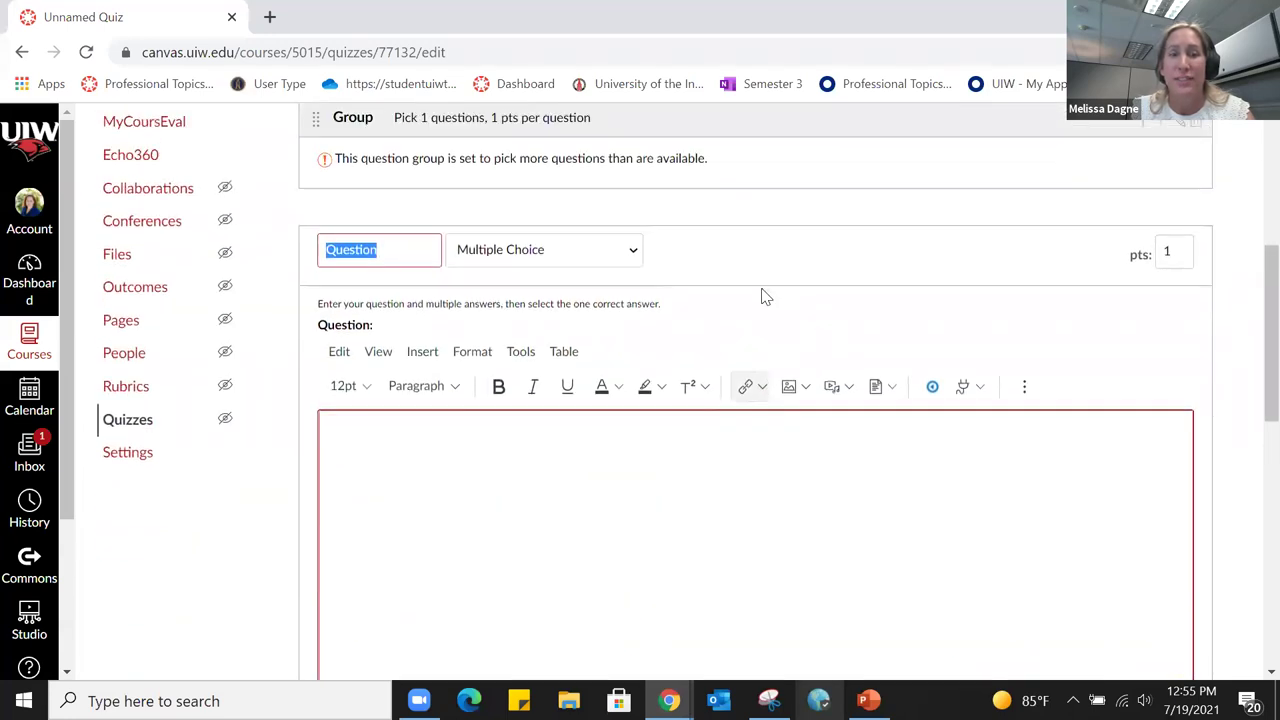
{"action": "scroll", "coordinate": [765, 296], "scroll_direction": "up", "scroll_amount": 1}
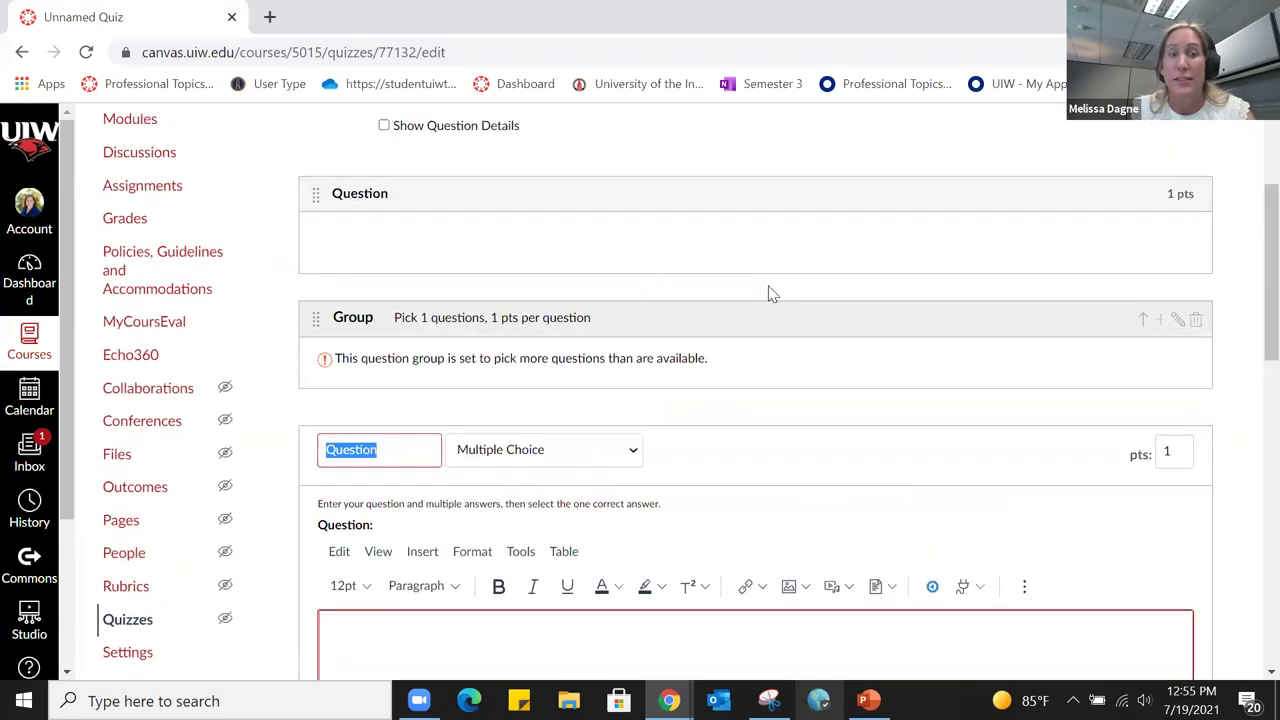
{"action": "scroll", "coordinate": [768, 292], "scroll_direction": "down", "scroll_amount": 1}
Set the new question's type to Text (no question), look over its message text editor, and cancel the question
{"action": "left_click", "coordinate": [632, 352]}
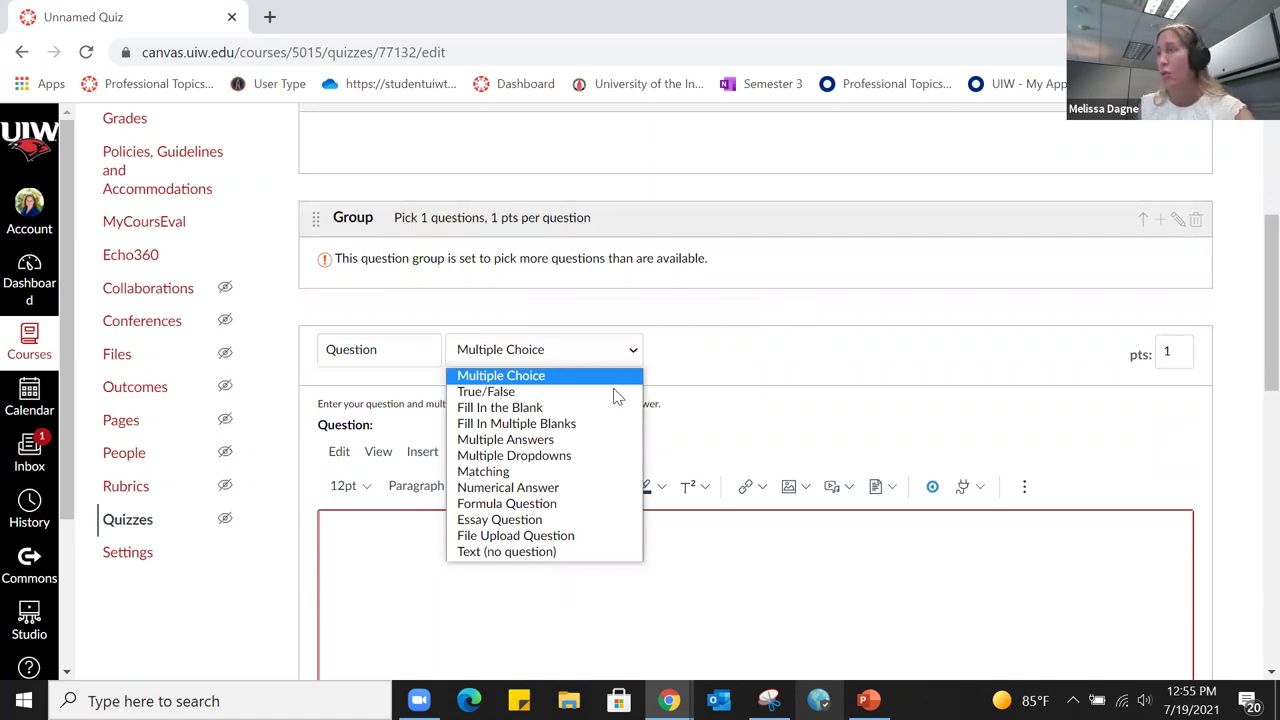
{"action": "left_click", "coordinate": [568, 556]}
{"action": "scroll", "coordinate": [603, 498], "scroll_direction": "down", "scroll_amount": 2}
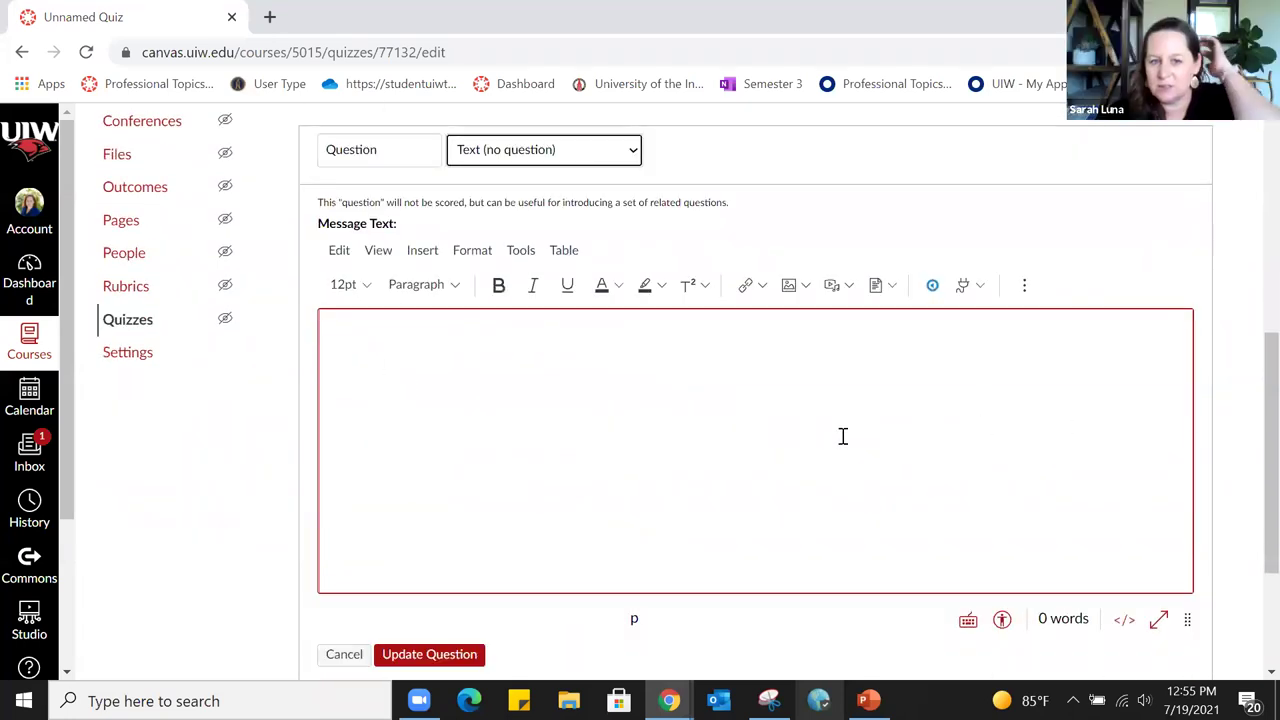
{"action": "scroll", "coordinate": [836, 430], "scroll_direction": "up", "scroll_amount": 2}
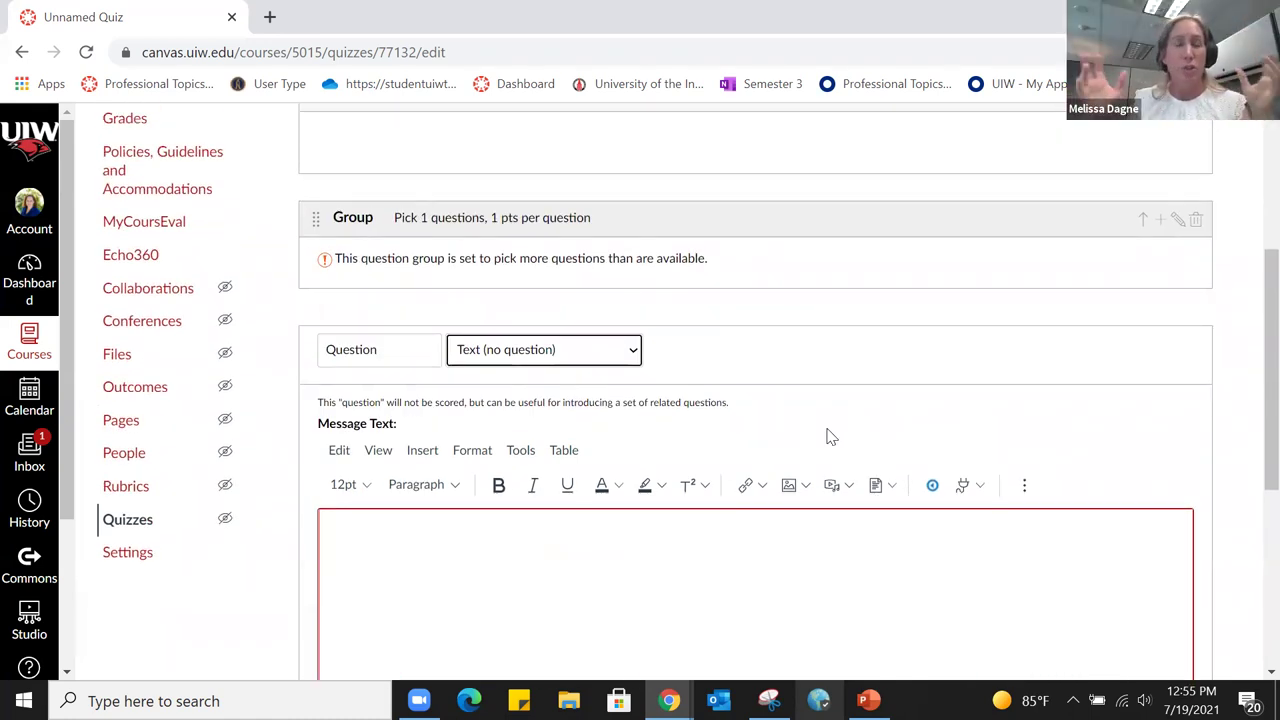
{"action": "scroll", "coordinate": [828, 436], "scroll_direction": "down", "scroll_amount": 3}
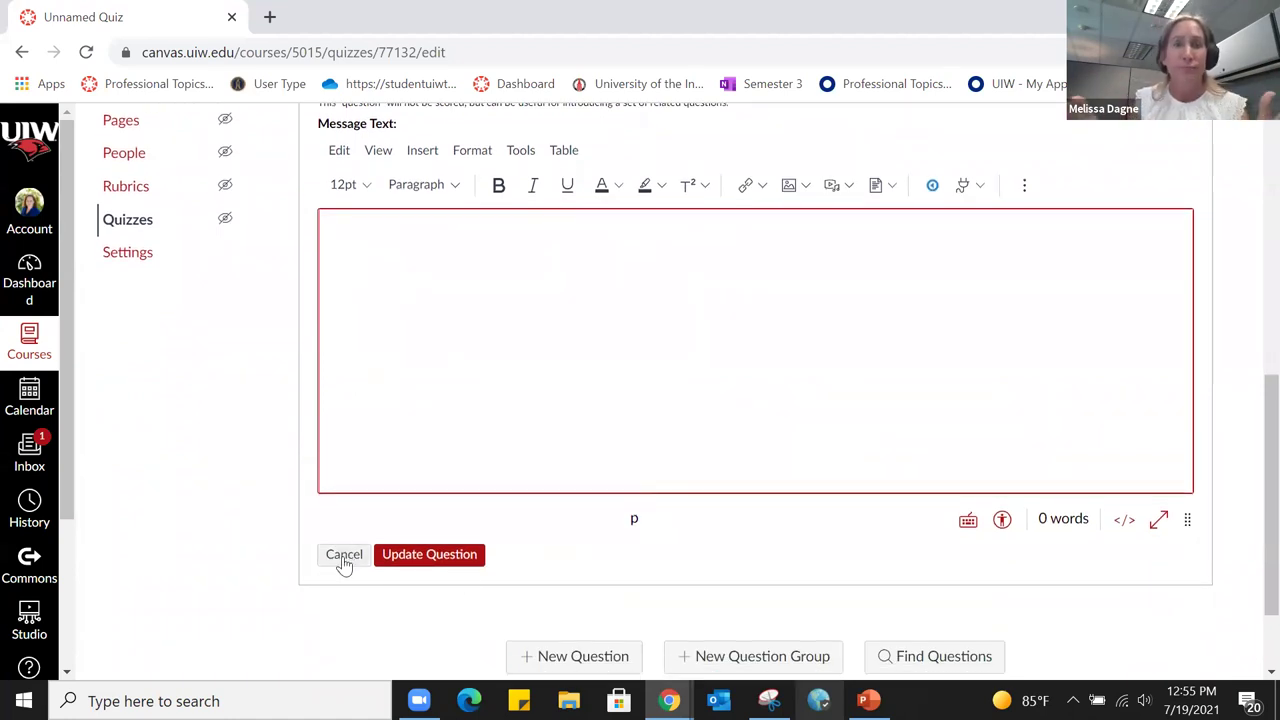
{"action": "scroll", "coordinate": [549, 430], "scroll_direction": "up", "scroll_amount": 2}
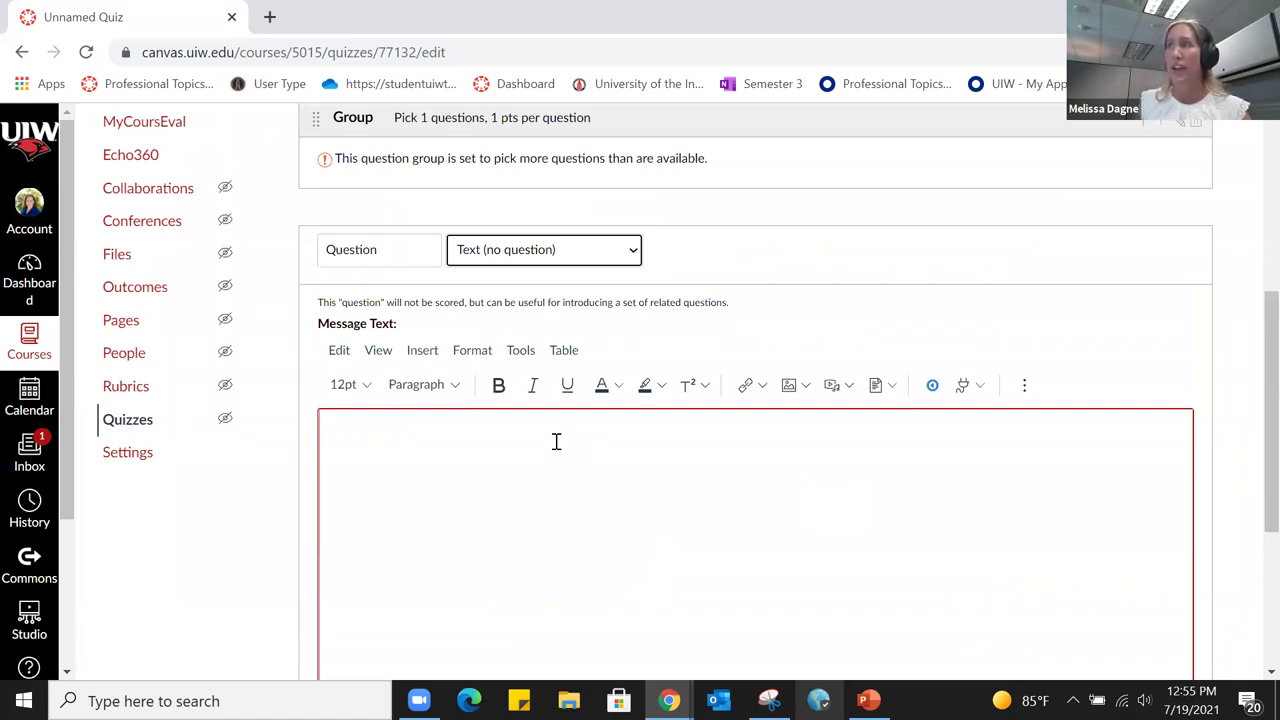
{"action": "scroll", "coordinate": [557, 441], "scroll_direction": "down", "scroll_amount": 2}
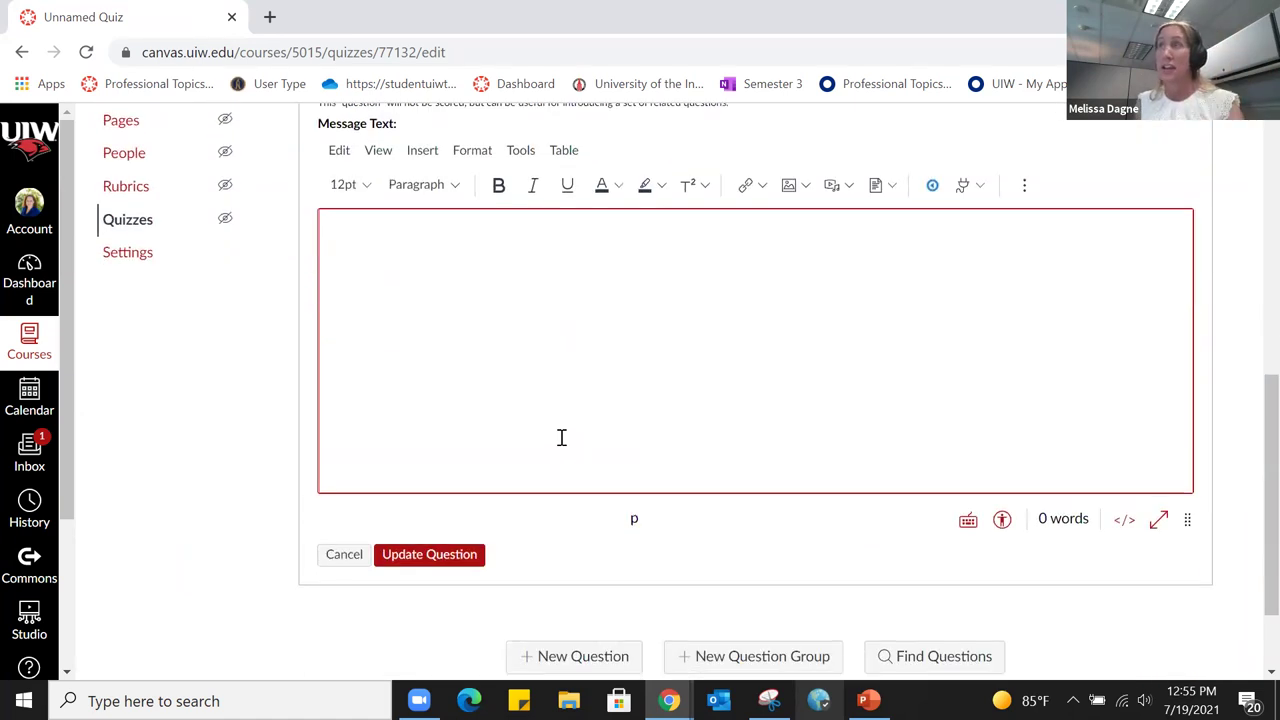
{"action": "left_click", "coordinate": [344, 556]}
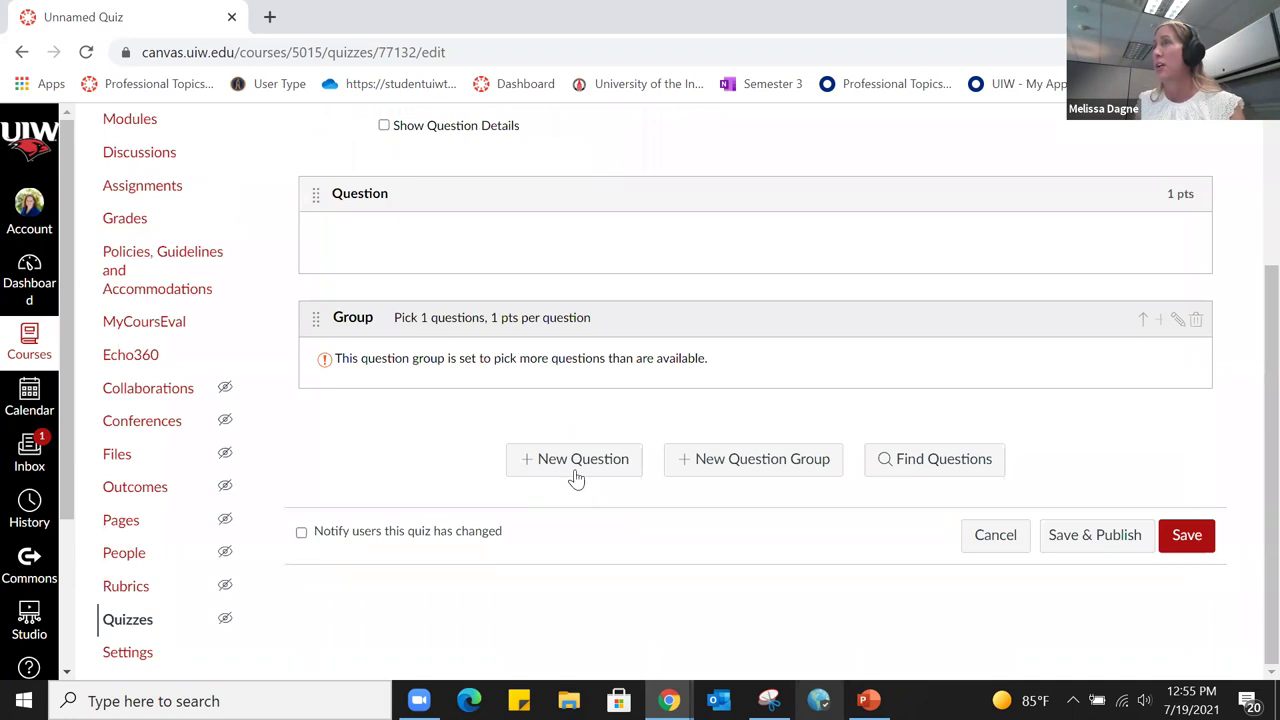
Delete the empty question group from the unnamed quiz
{"action": "left_click", "coordinate": [1196, 322]}
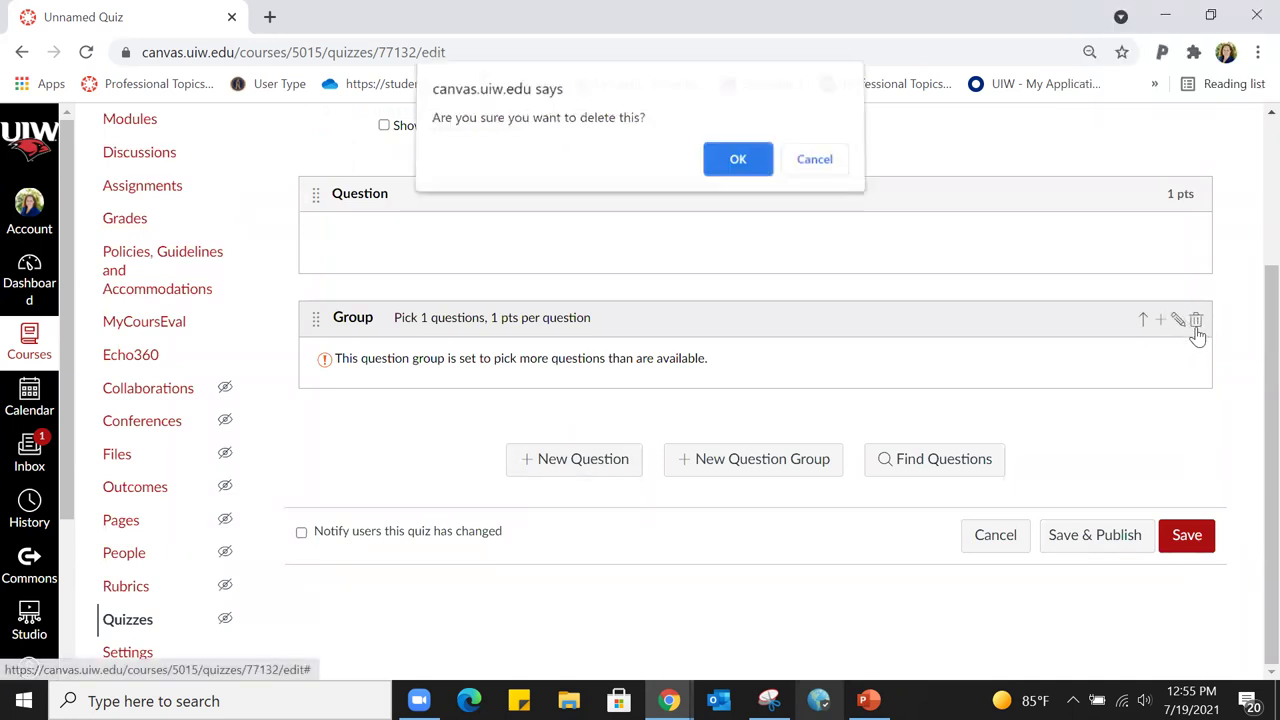
{"action": "left_click", "coordinate": [750, 165]}
{"action": "scroll", "coordinate": [560, 335], "scroll_direction": "up", "scroll_amount": 2}
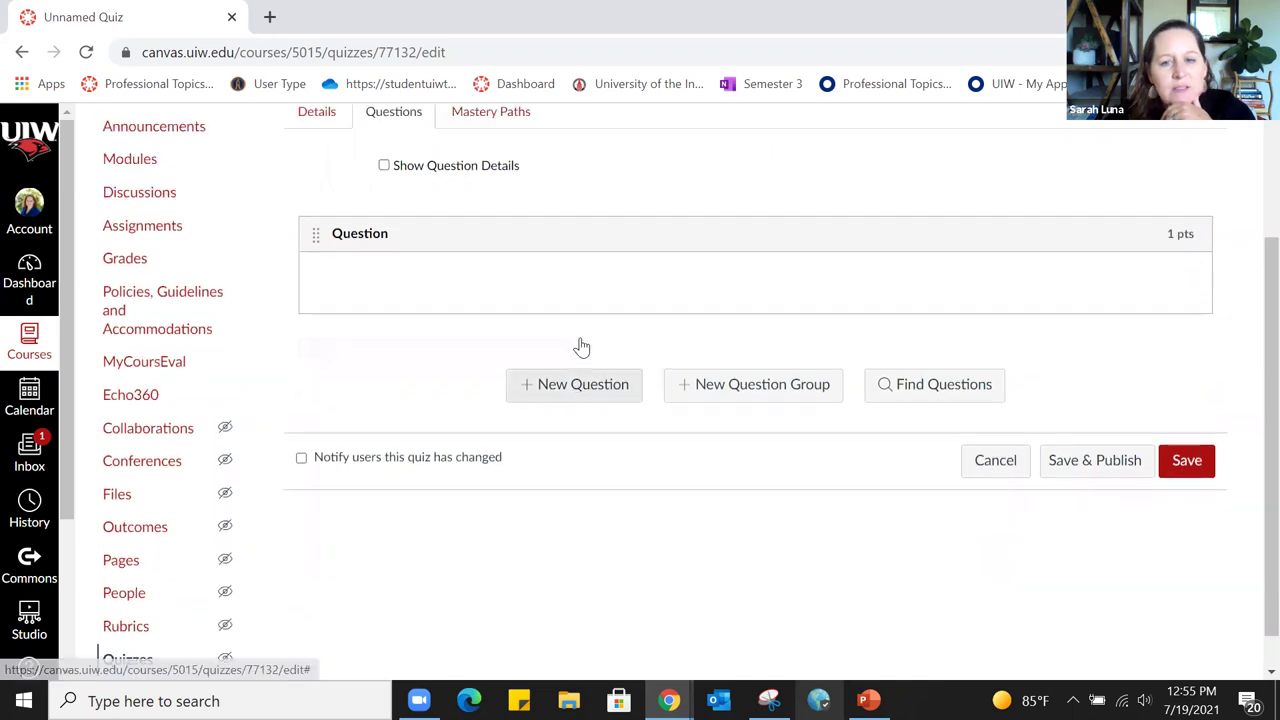
Start a new question group, look over its settings, and cancel both the group and the quiz editing
{"action": "scroll", "coordinate": [650, 400], "scroll_direction": "down", "scroll_amount": 1}
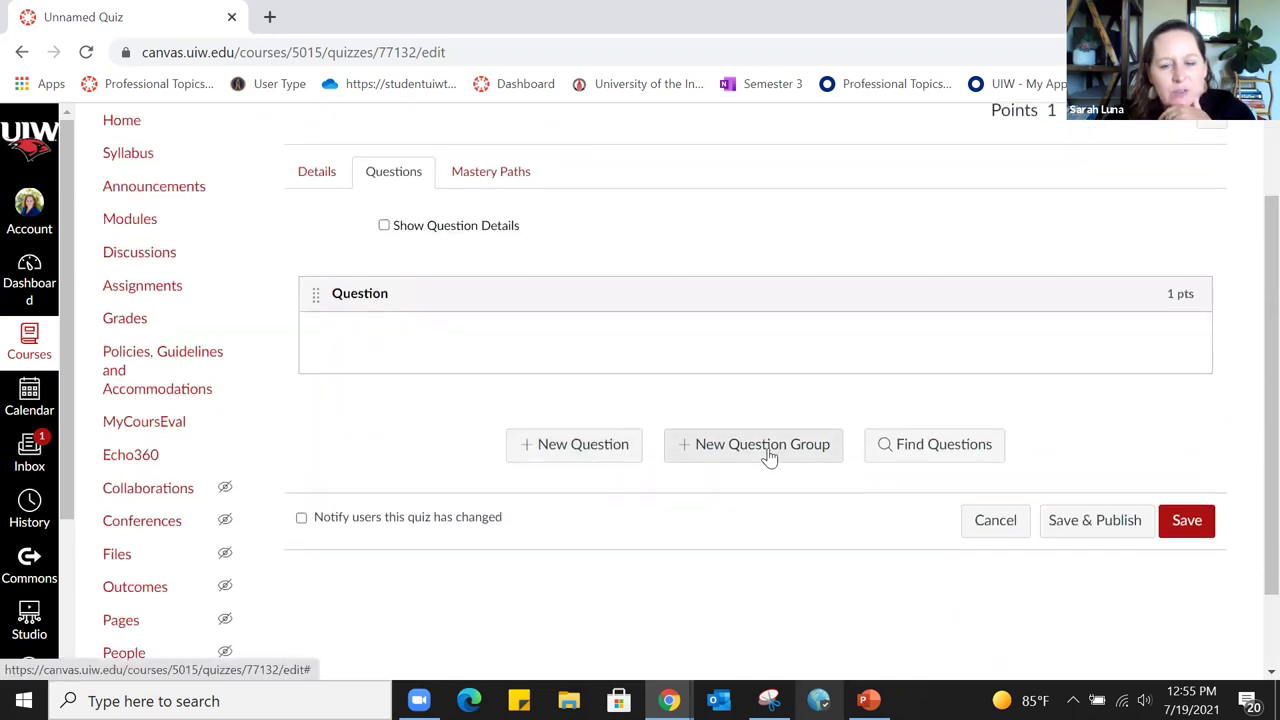
{"action": "left_click", "coordinate": [767, 452]}
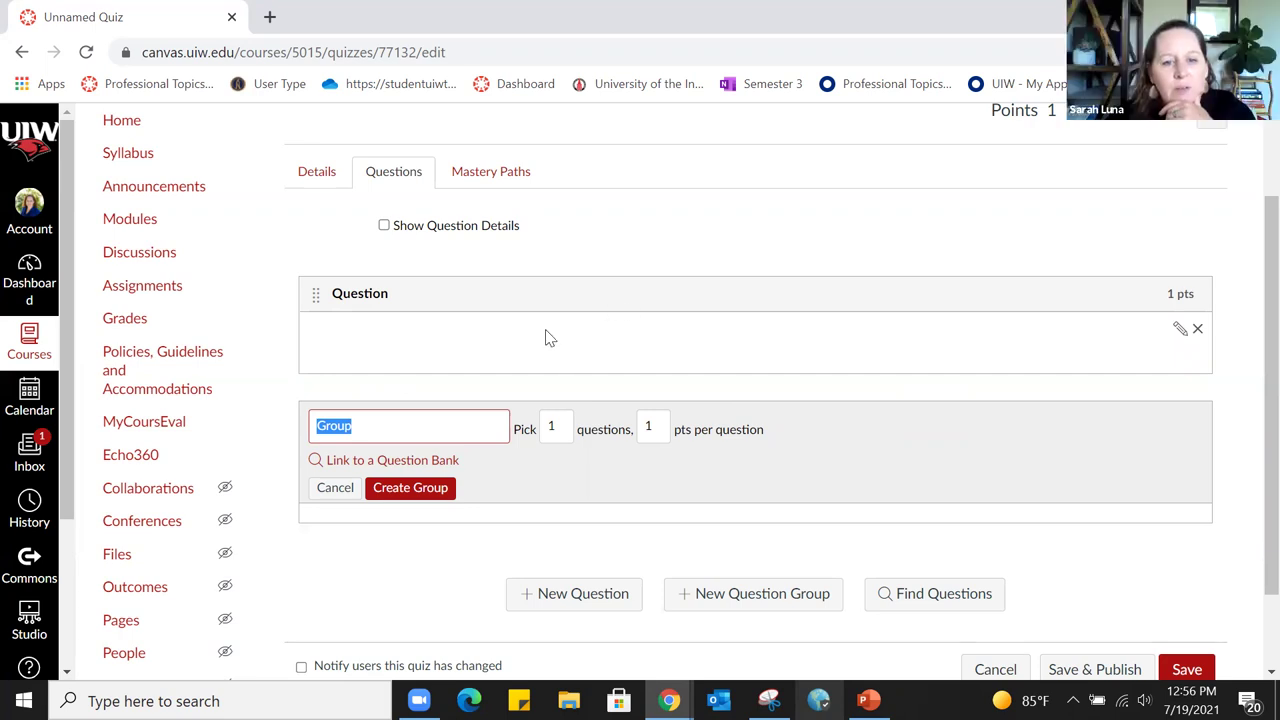
{"action": "left_click", "coordinate": [333, 490]}
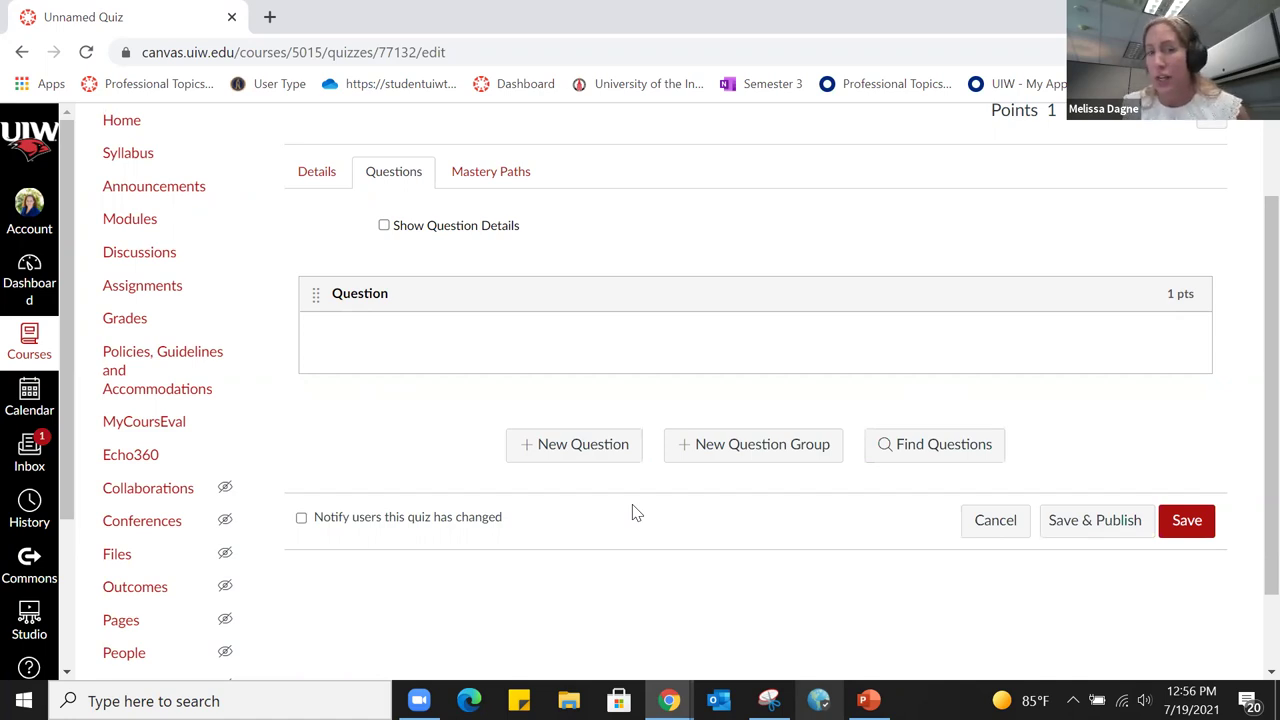
{"action": "left_click", "coordinate": [992, 527]}
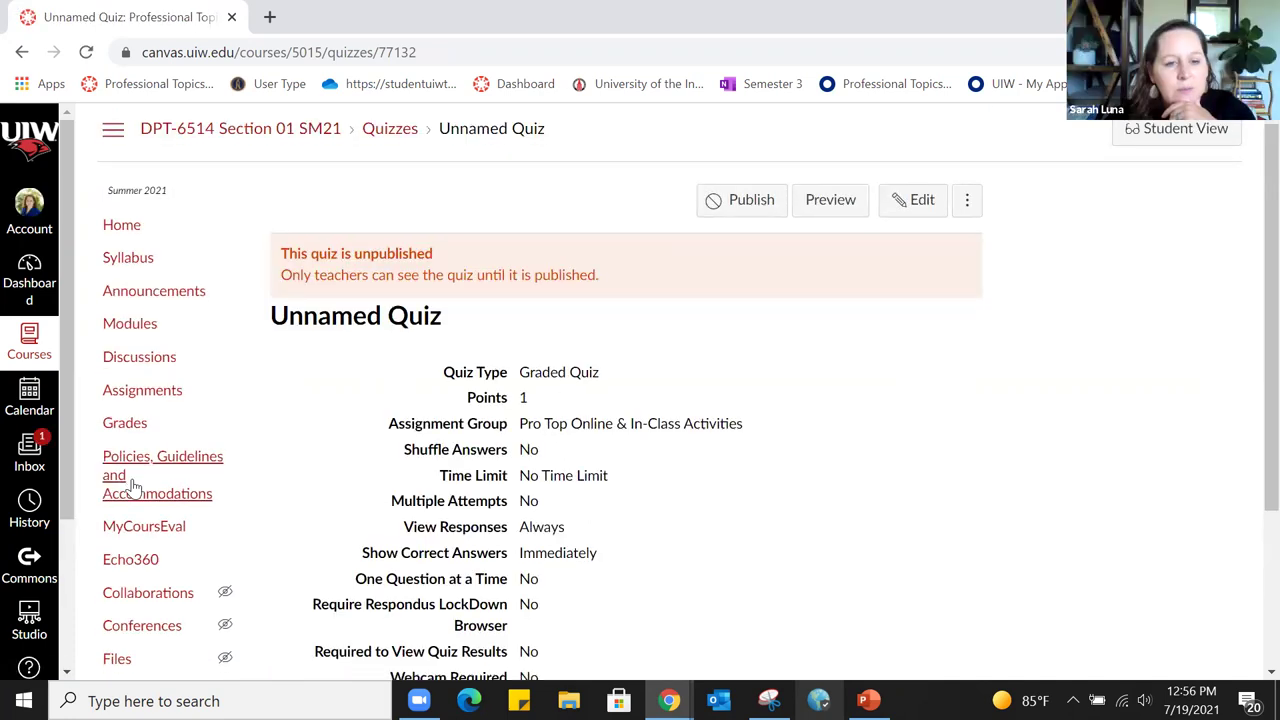
Open Pretend quiz from the course's quiz list and go on to its question builder
{"action": "scroll", "coordinate": [124, 540], "scroll_direction": "down", "scroll_amount": 3}
{"action": "left_click", "coordinate": [127, 597]}
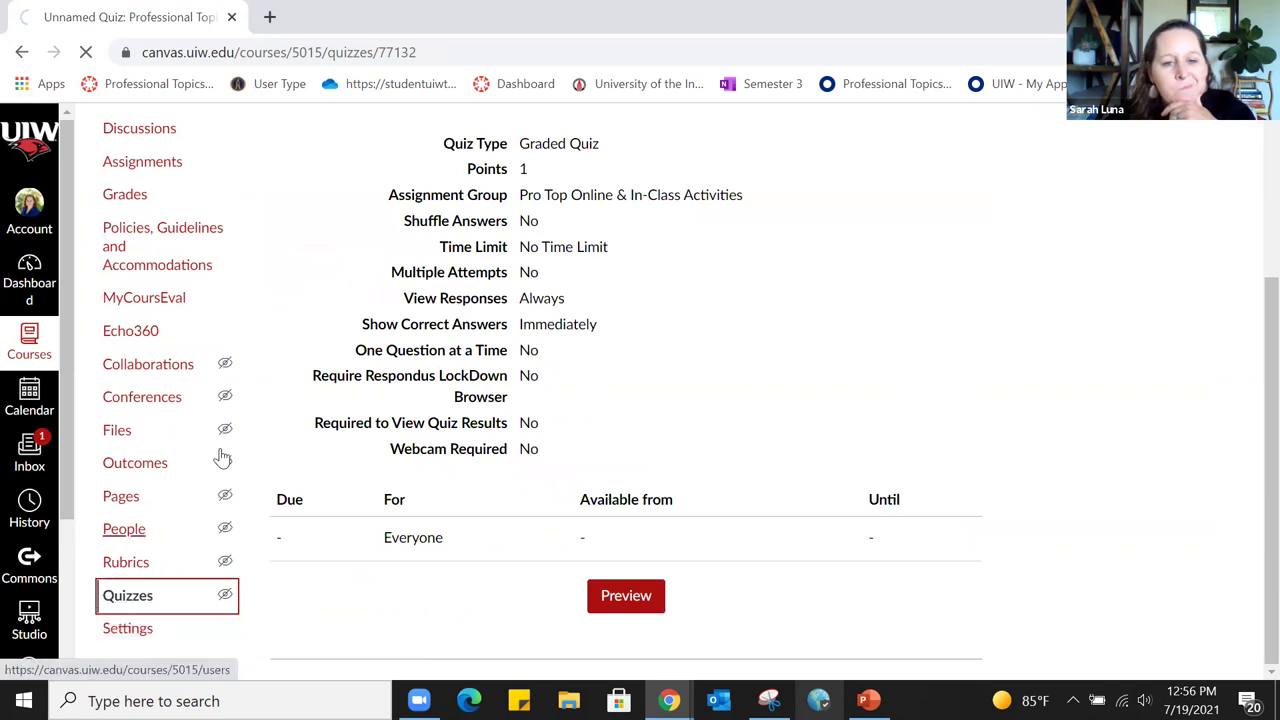
{"action": "scroll", "coordinate": [751, 357], "scroll_direction": "down", "scroll_amount": 5}
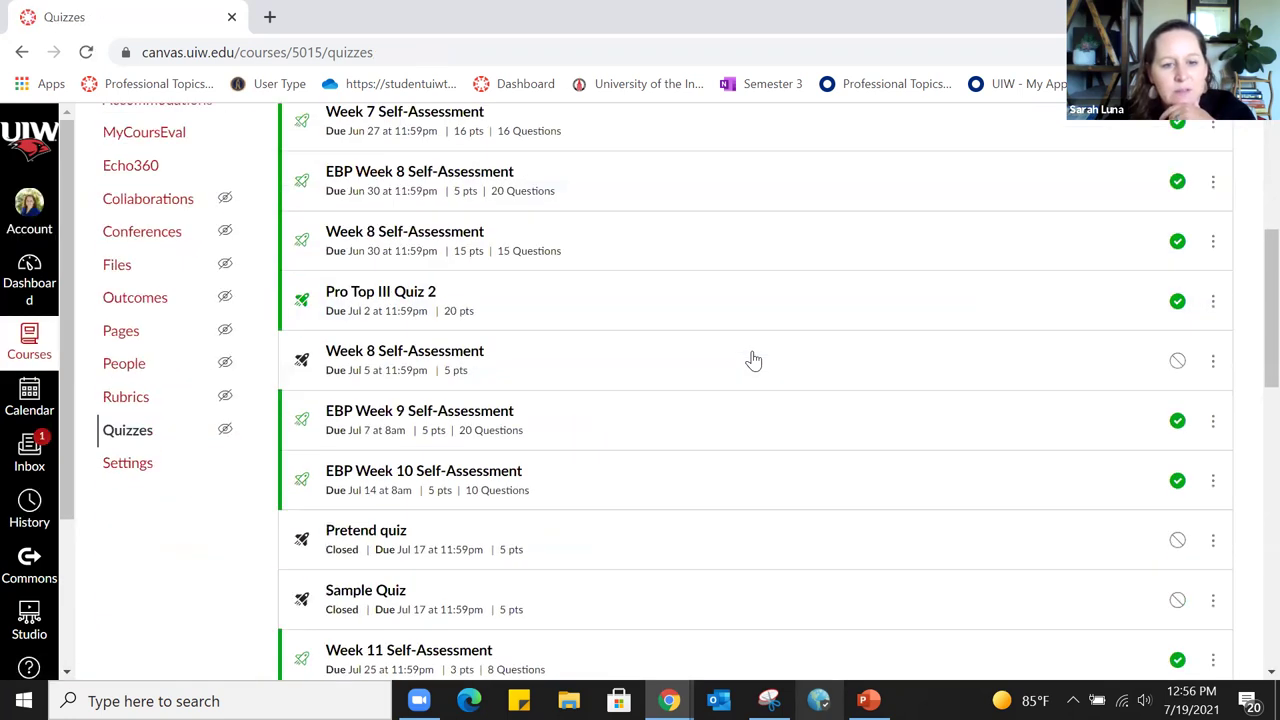
{"action": "left_click", "coordinate": [385, 436]}
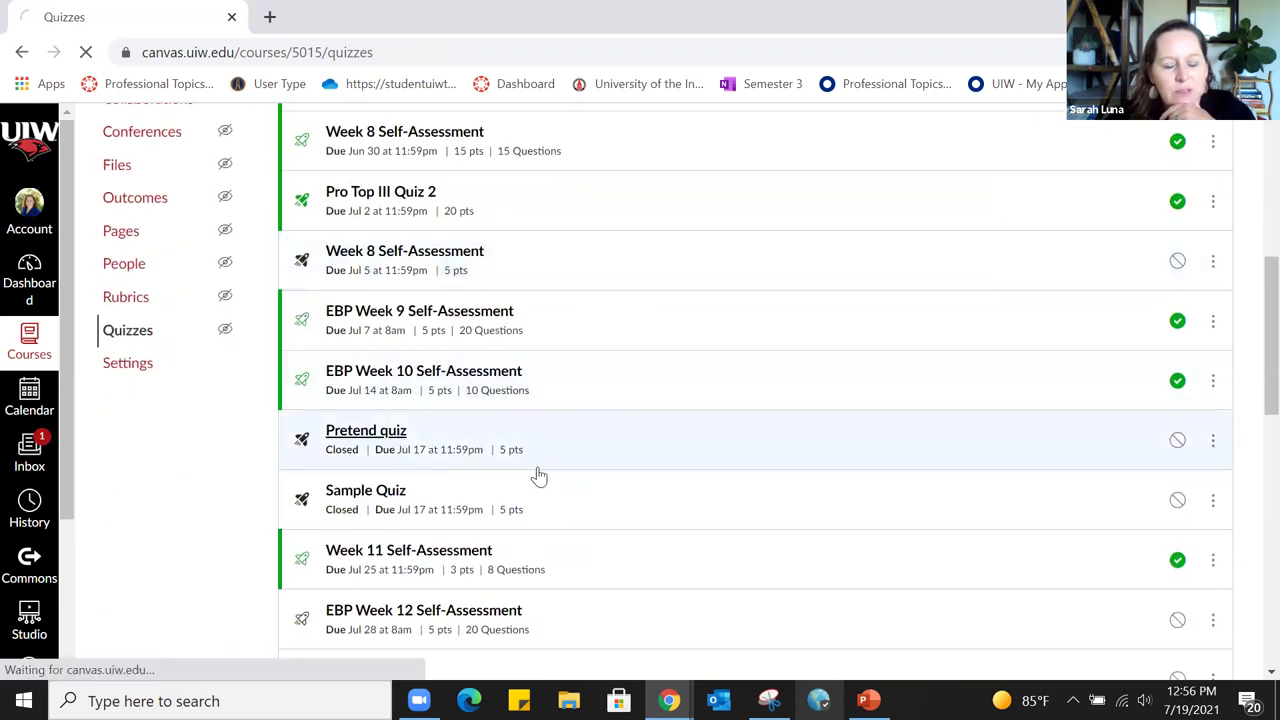
{"action": "scroll", "coordinate": [852, 357], "scroll_direction": "down", "scroll_amount": 6}
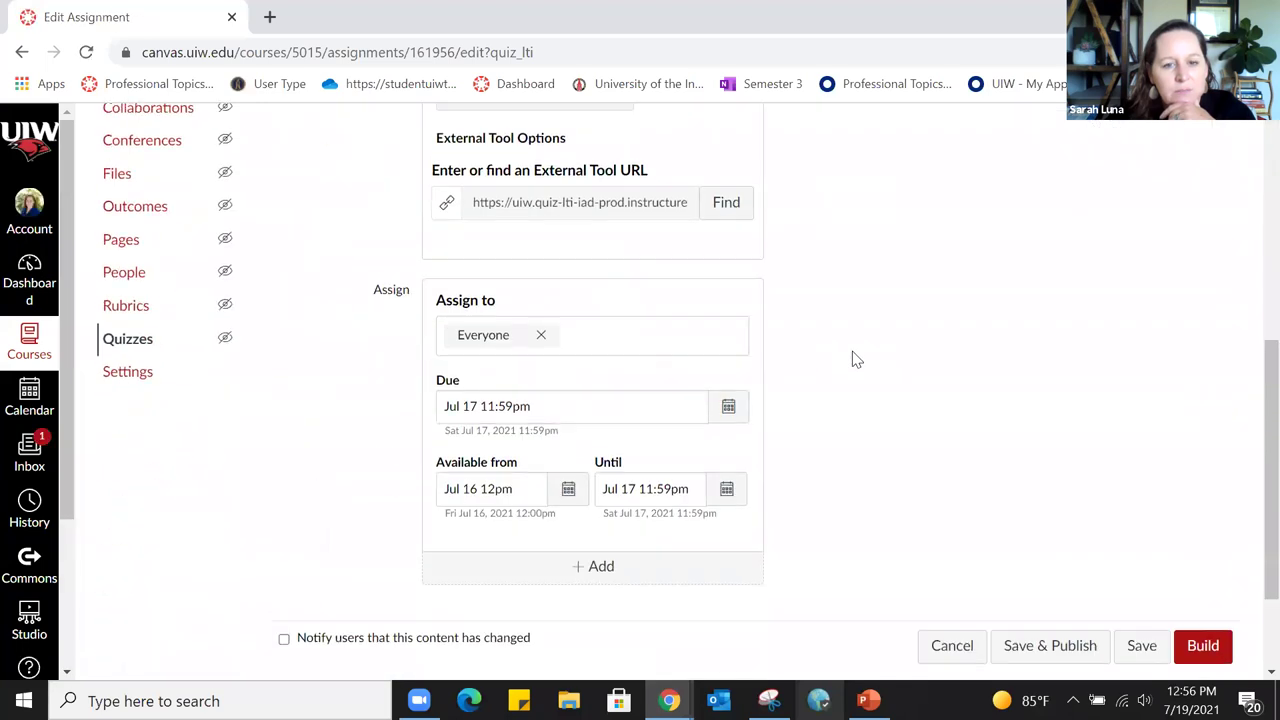
{"action": "left_click", "coordinate": [1204, 541]}
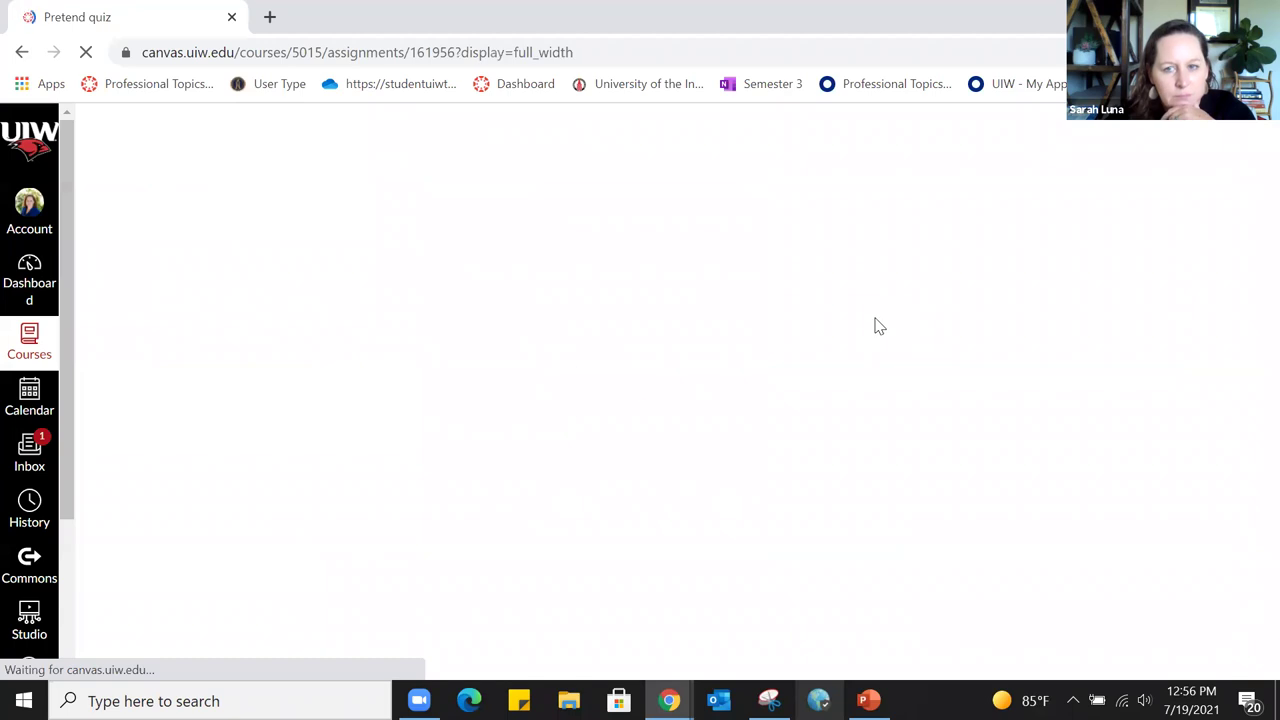
Insert a Stimulus item after question 7 at the end of Pretend quiz
{"action": "scroll", "coordinate": [892, 327], "scroll_direction": "down", "scroll_amount": 4}
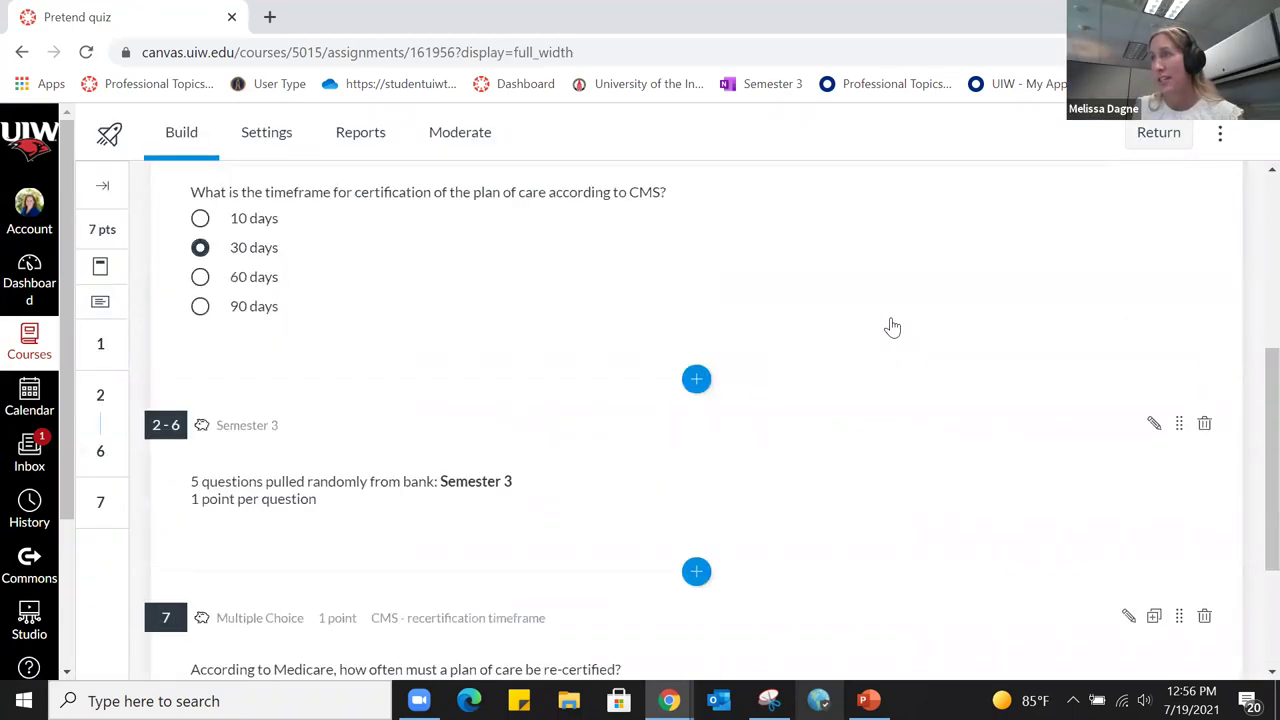
{"action": "scroll", "coordinate": [892, 327], "scroll_direction": "down", "scroll_amount": 2}
{"action": "left_click", "coordinate": [697, 639]}
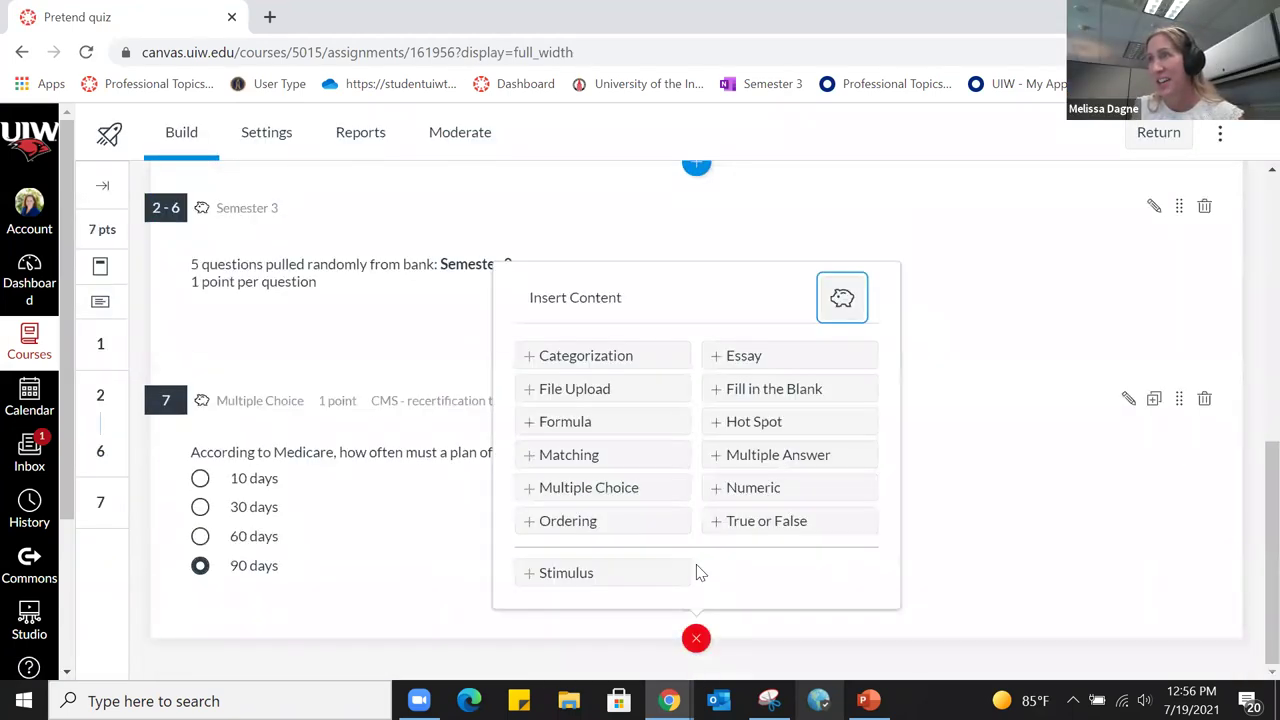
{"action": "left_click", "coordinate": [568, 575]}
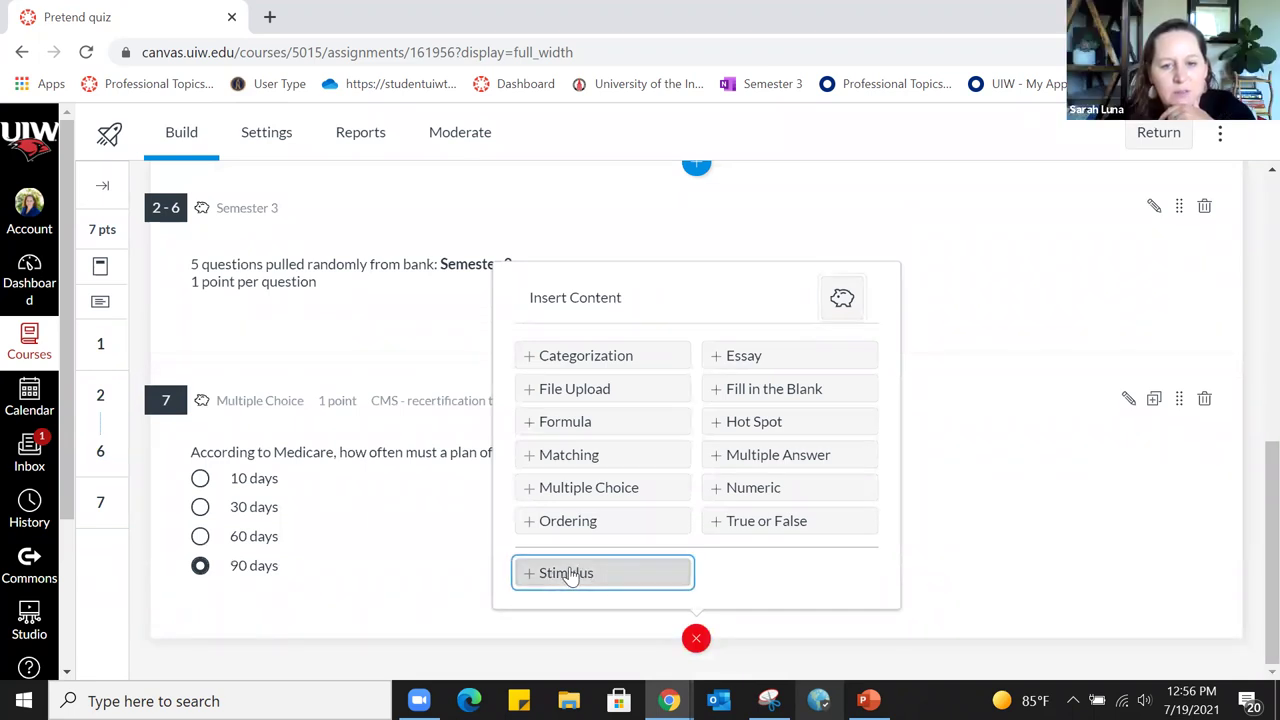
Look over the fields of the new stimulus and set its title to Case 1
{"action": "scroll", "coordinate": [560, 375], "scroll_direction": "down", "scroll_amount": 2}
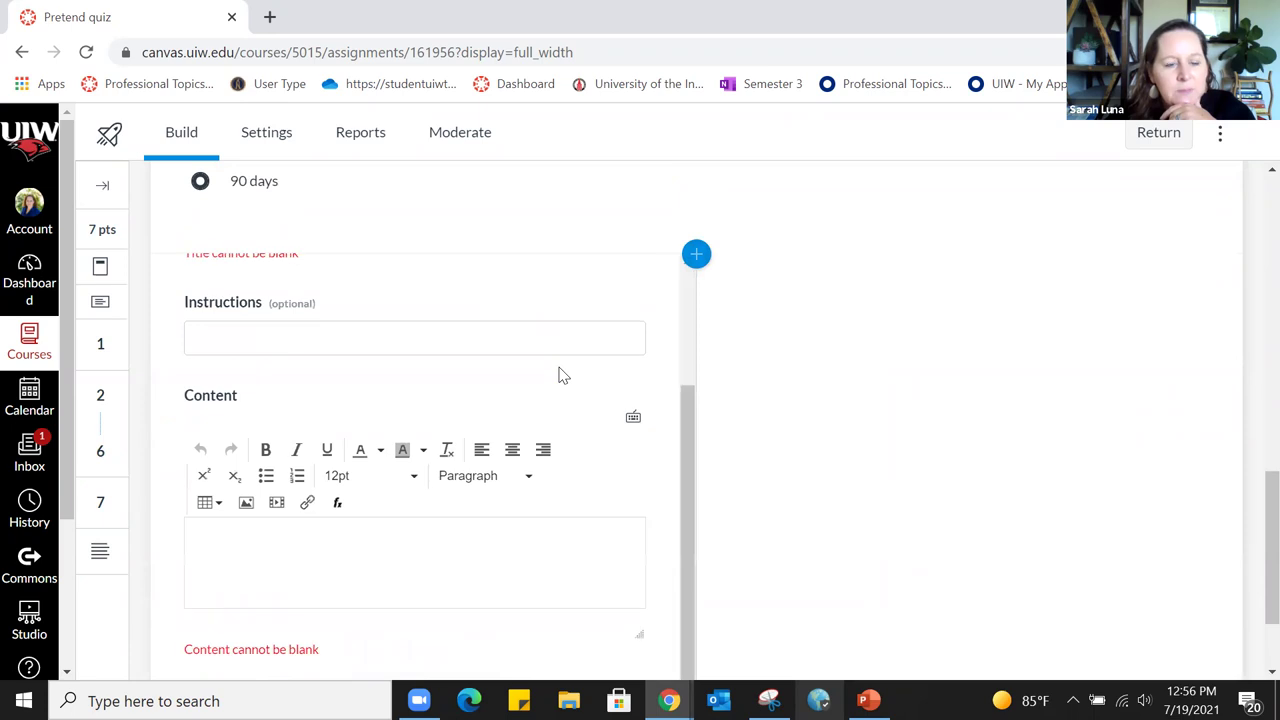
{"action": "scroll", "coordinate": [560, 375], "scroll_direction": "down", "scroll_amount": 1}
{"action": "scroll", "coordinate": [560, 375], "scroll_direction": "down", "scroll_amount": 1}
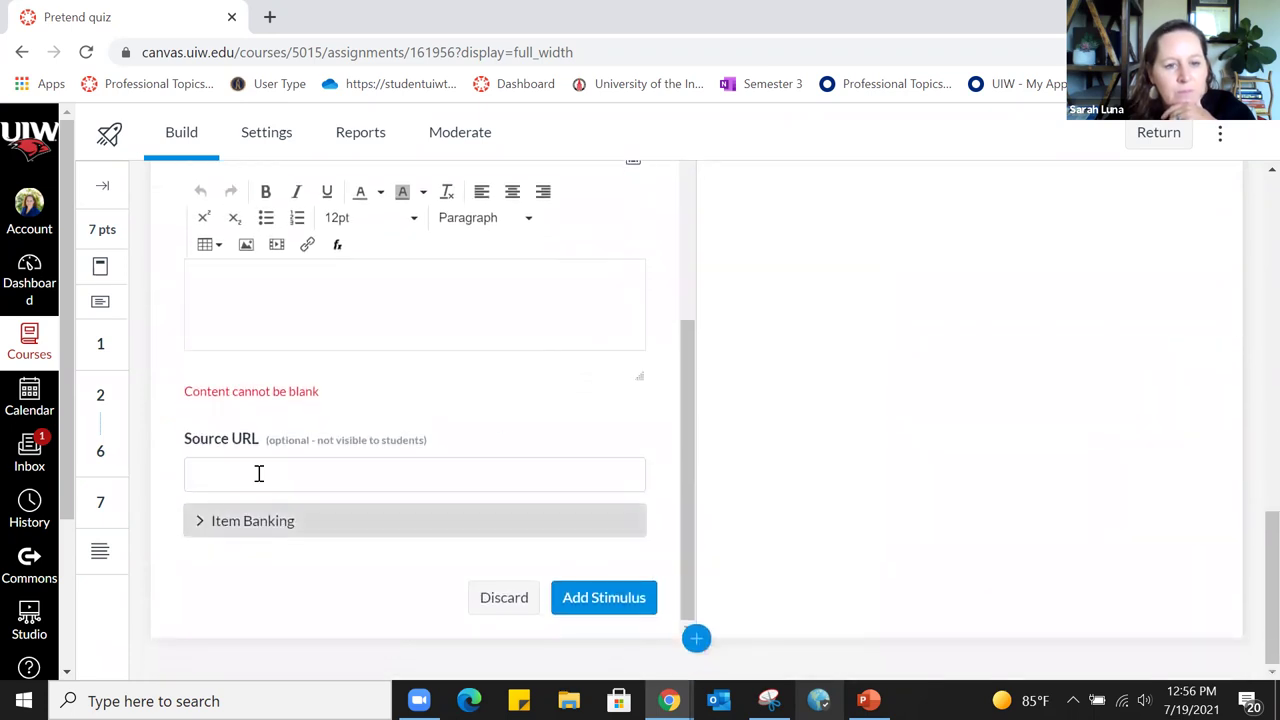
{"action": "scroll", "coordinate": [286, 466], "scroll_direction": "up", "scroll_amount": 3}
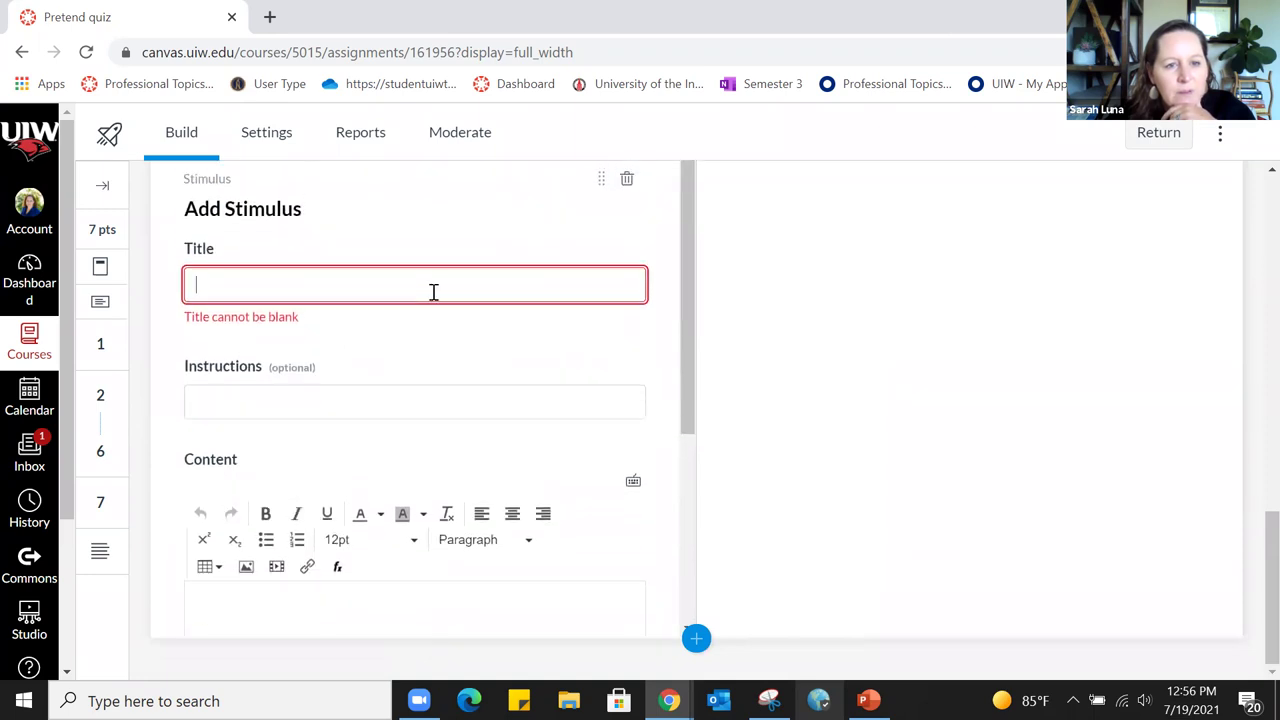
{"action": "scroll", "coordinate": [432, 300], "scroll_direction": "down", "scroll_amount": 1}
{"action": "scroll", "coordinate": [406, 270], "scroll_direction": "up", "scroll_amount": 1}
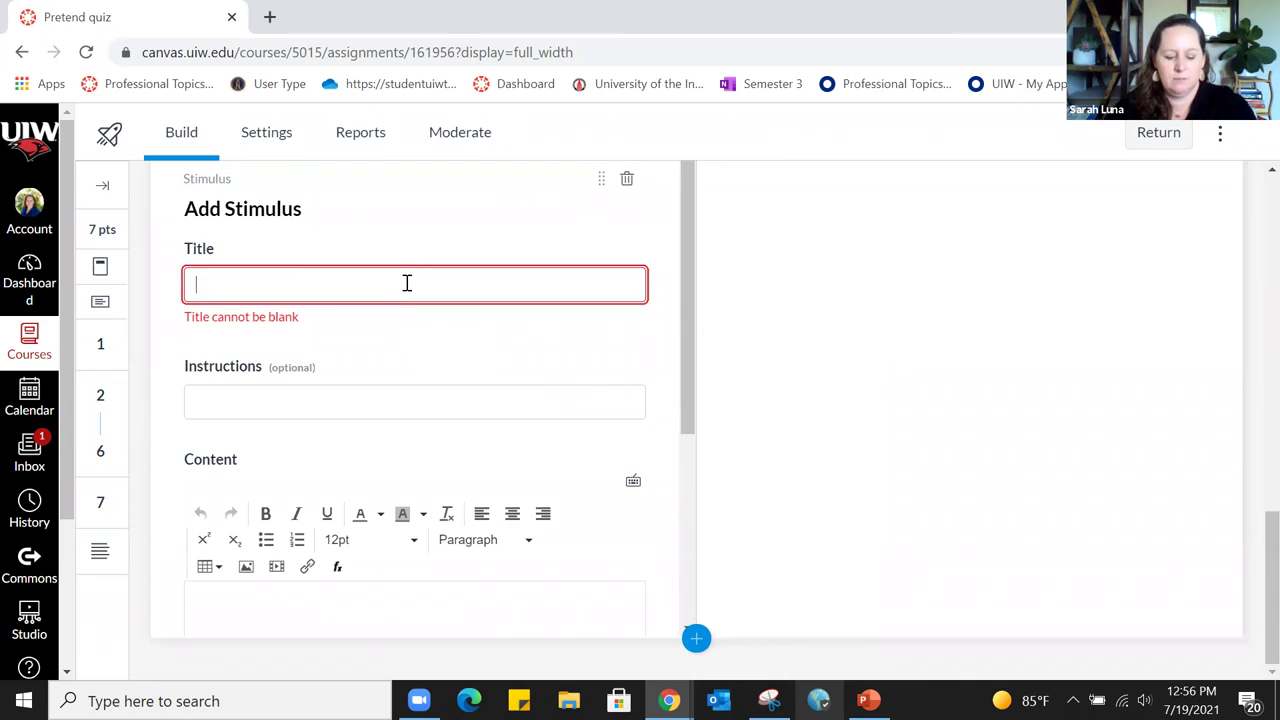
{"action": "type", "text": "Case 1"}
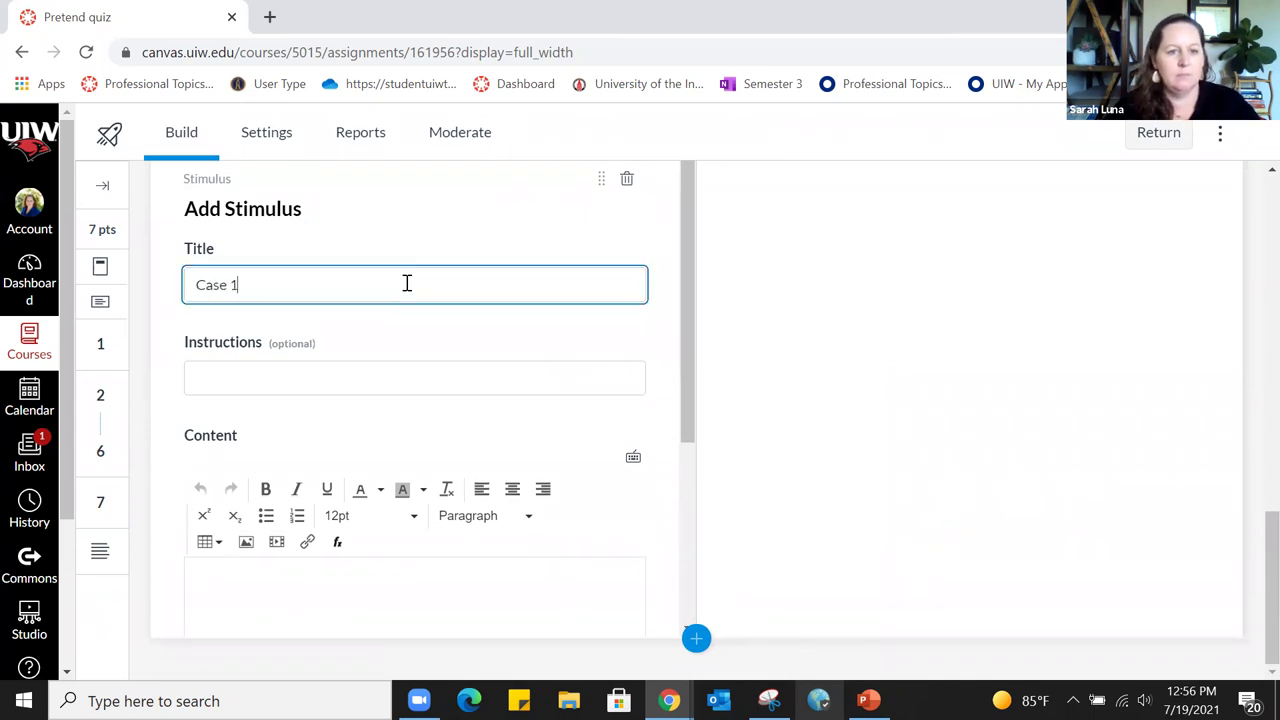
Examine the stimulus's Instructions, Content and Source URL fields and expand its Item Banking options
{"action": "scroll", "coordinate": [321, 366], "scroll_direction": "down", "scroll_amount": 1}
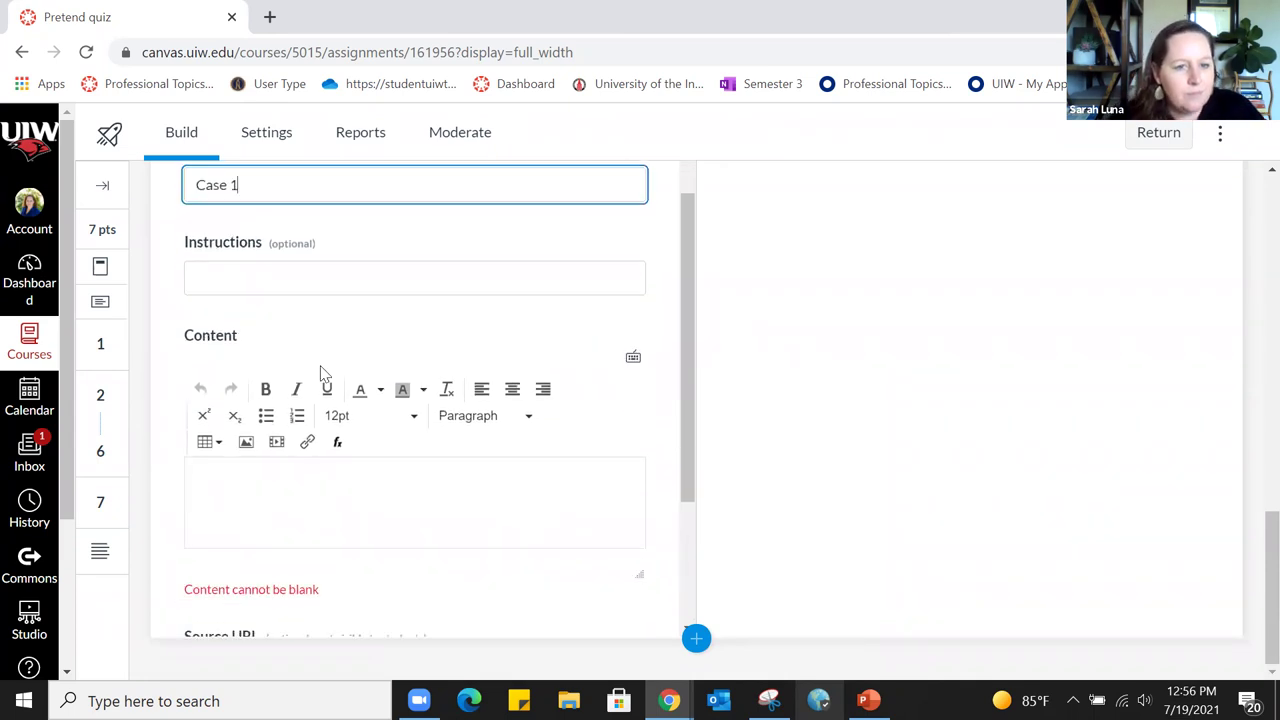
{"action": "left_click", "coordinate": [277, 277]}
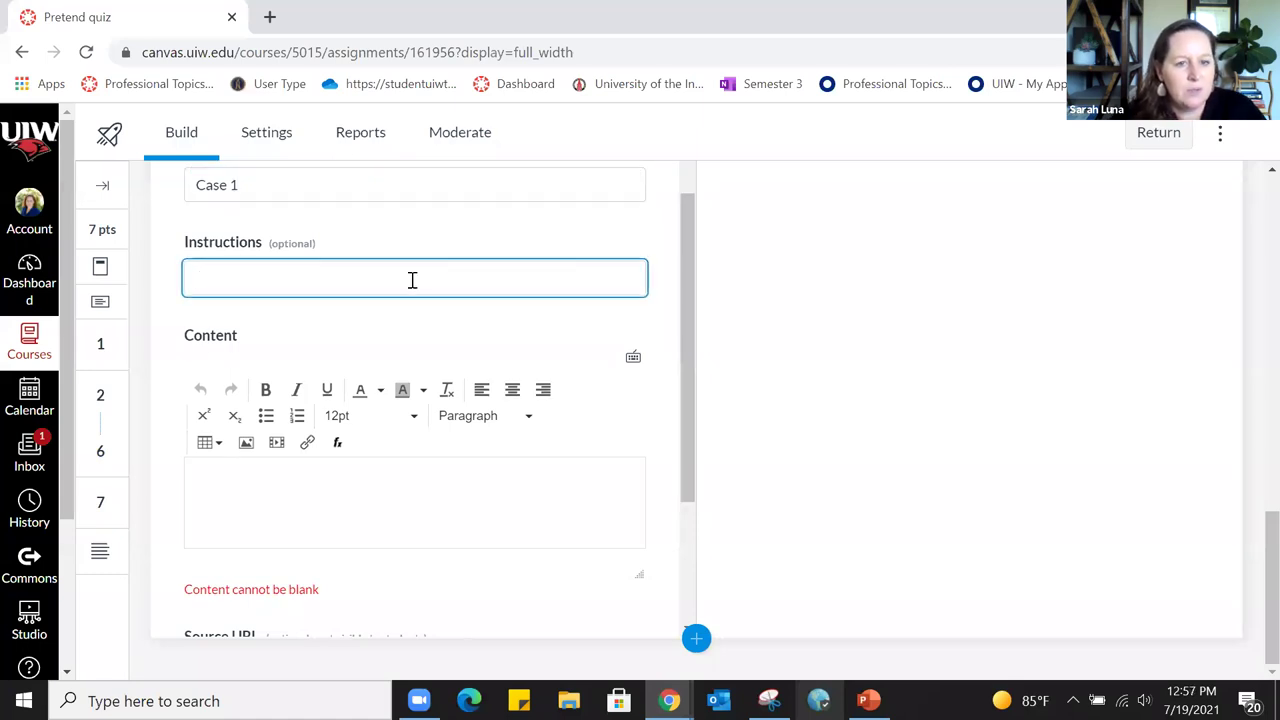
{"action": "scroll", "coordinate": [331, 366], "scroll_direction": "down", "scroll_amount": 2}
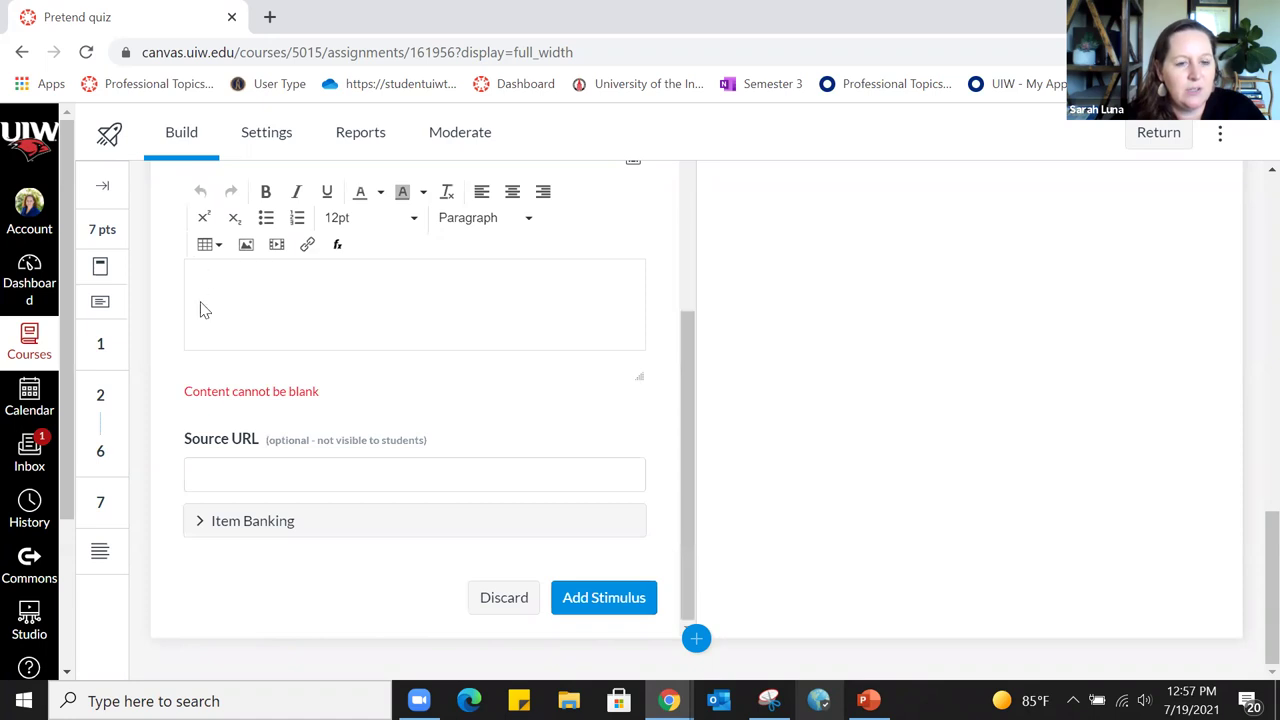
{"action": "left_click", "coordinate": [246, 522]}
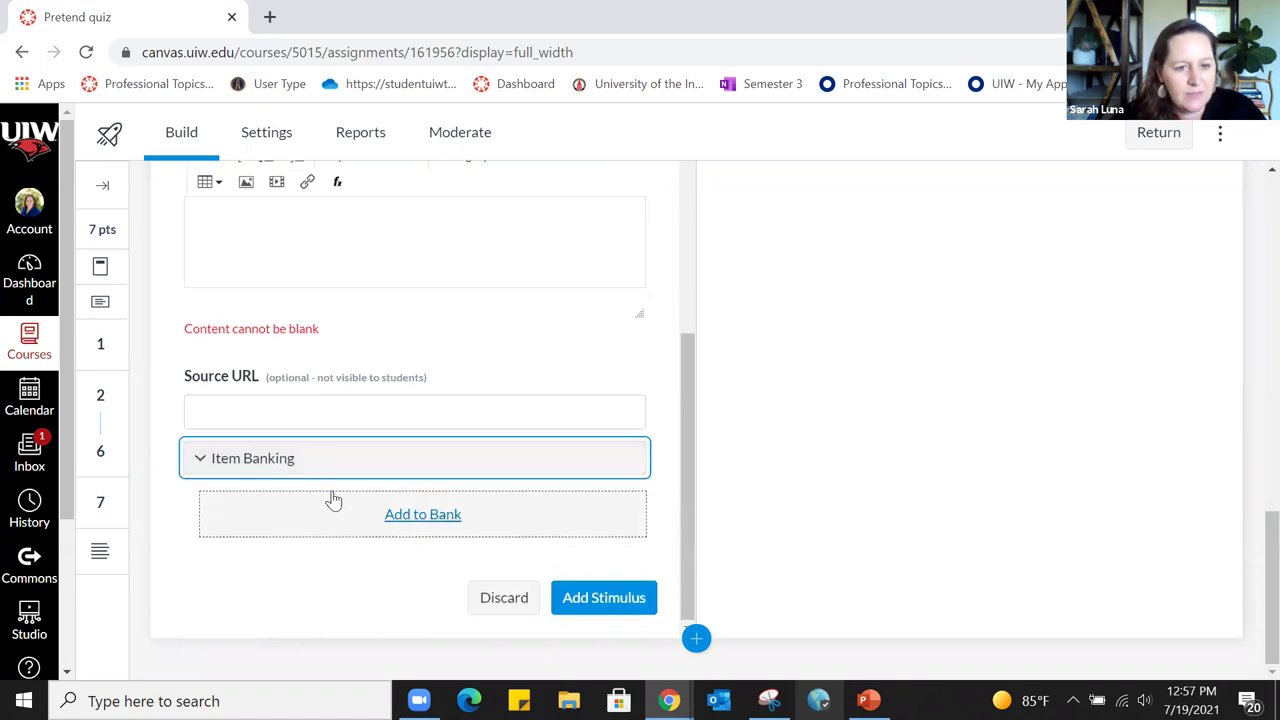
{"action": "left_click", "coordinate": [264, 458]}
{"action": "left_click", "coordinate": [269, 530]}
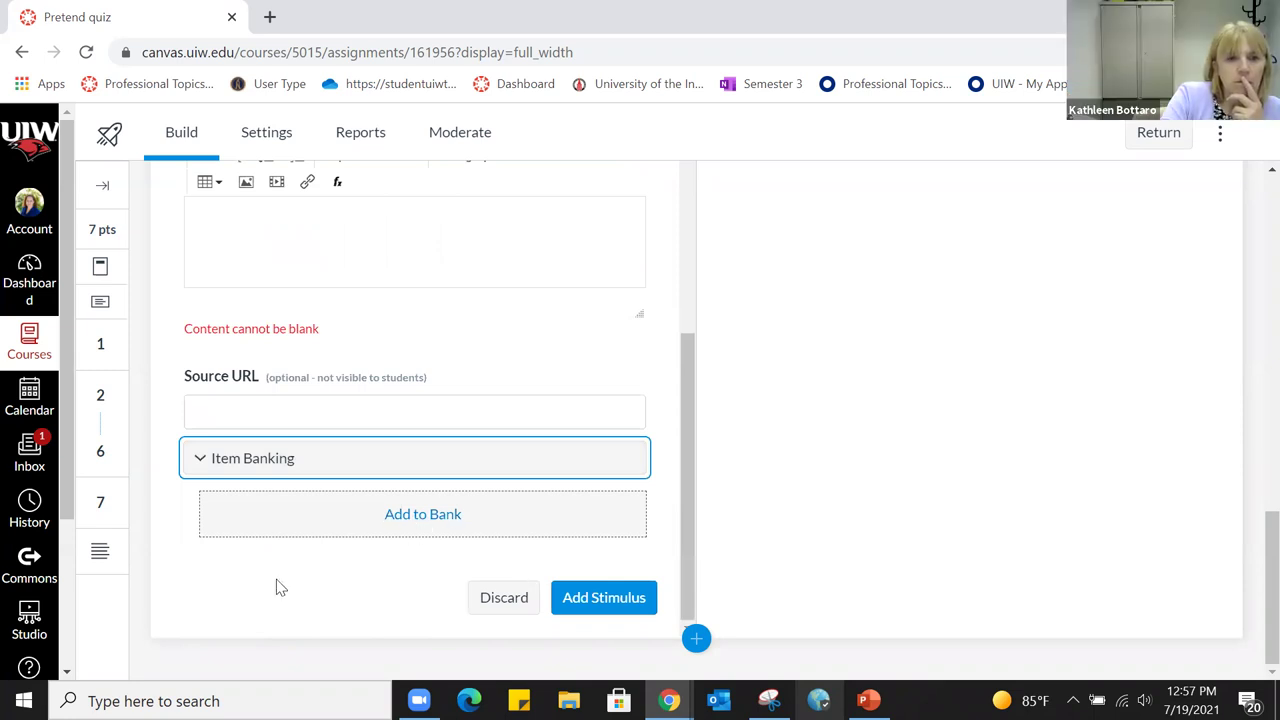
Review the Case 1 stimulus form once more and discard the stimulus
{"action": "scroll", "coordinate": [372, 560], "scroll_direction": "up", "scroll_amount": 4}
{"action": "scroll", "coordinate": [372, 558], "scroll_direction": "down", "scroll_amount": 4}
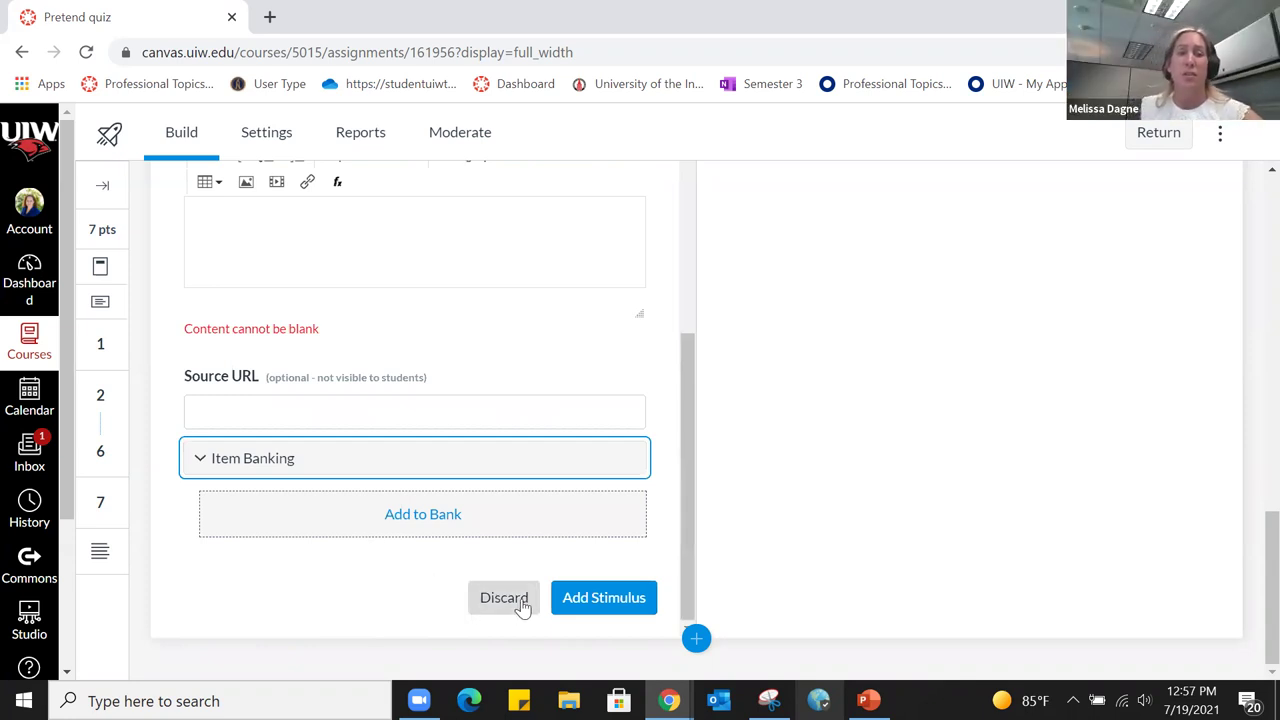
{"action": "scroll", "coordinate": [441, 535], "scroll_direction": "up", "scroll_amount": 1}
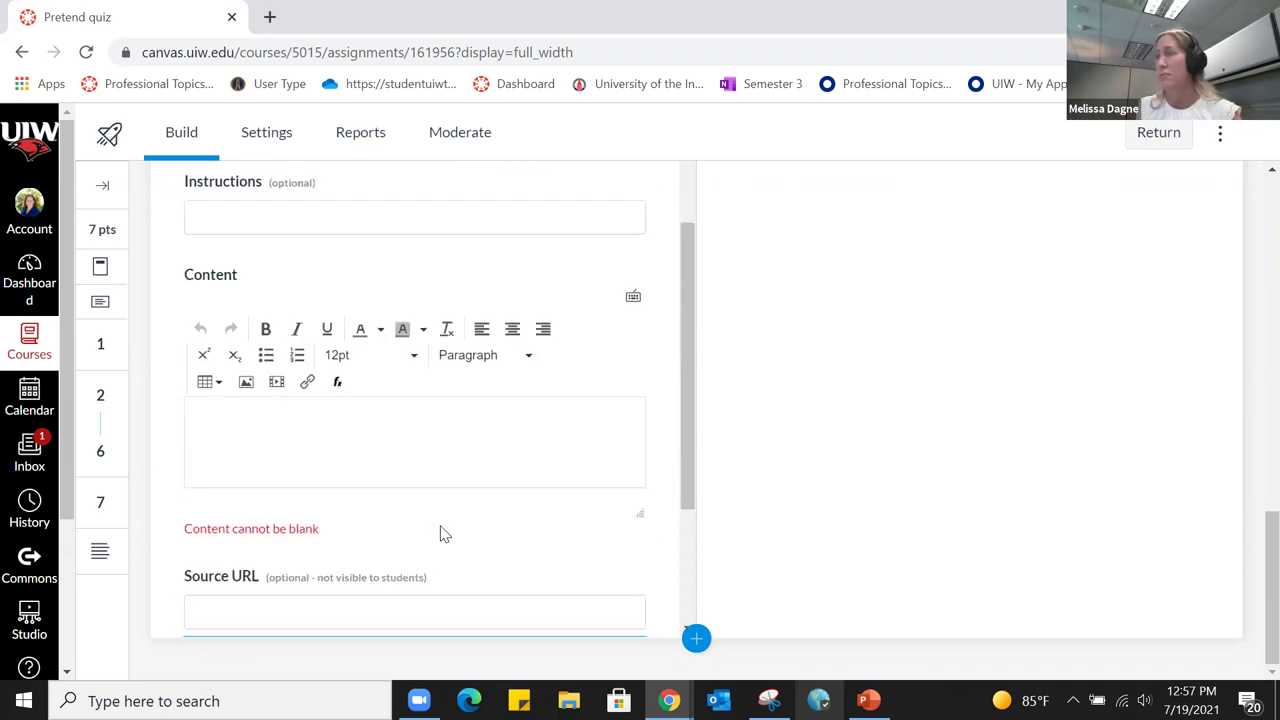
{"action": "scroll", "coordinate": [443, 537], "scroll_direction": "down", "scroll_amount": 2}
{"action": "scroll", "coordinate": [443, 537], "scroll_direction": "up", "scroll_amount": 2}
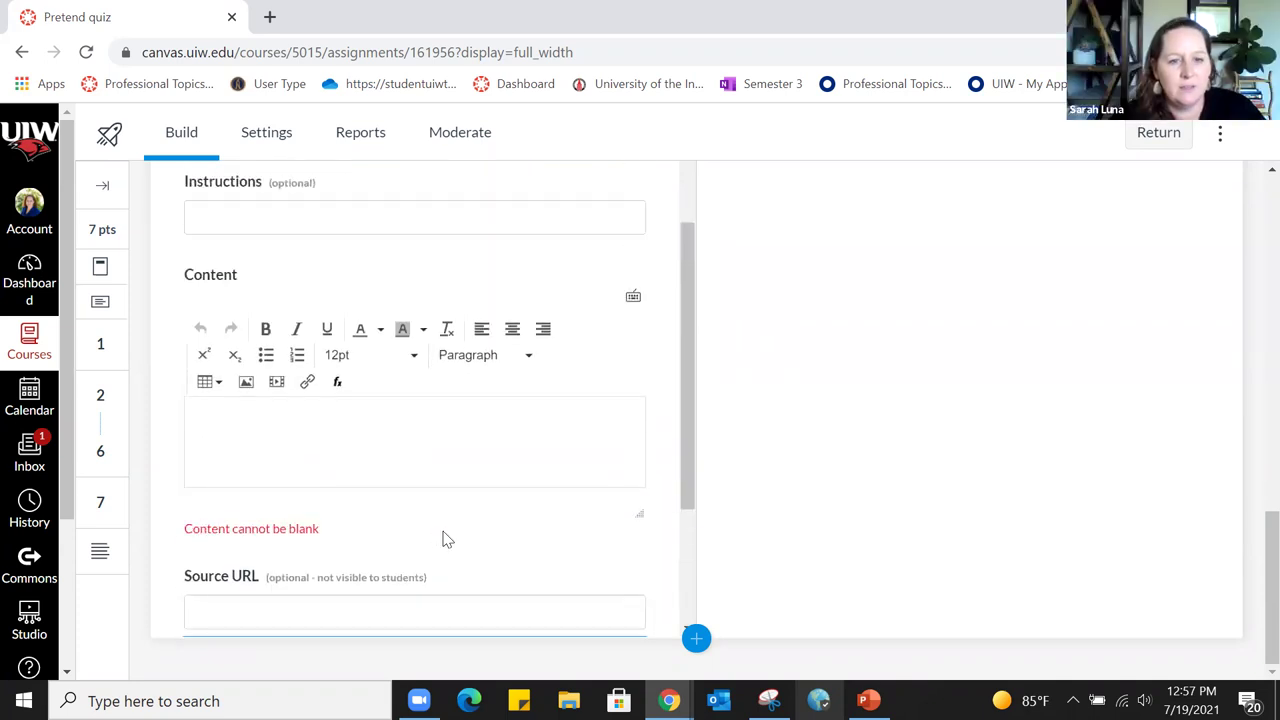
{"action": "scroll", "coordinate": [449, 540], "scroll_direction": "down", "scroll_amount": 2}
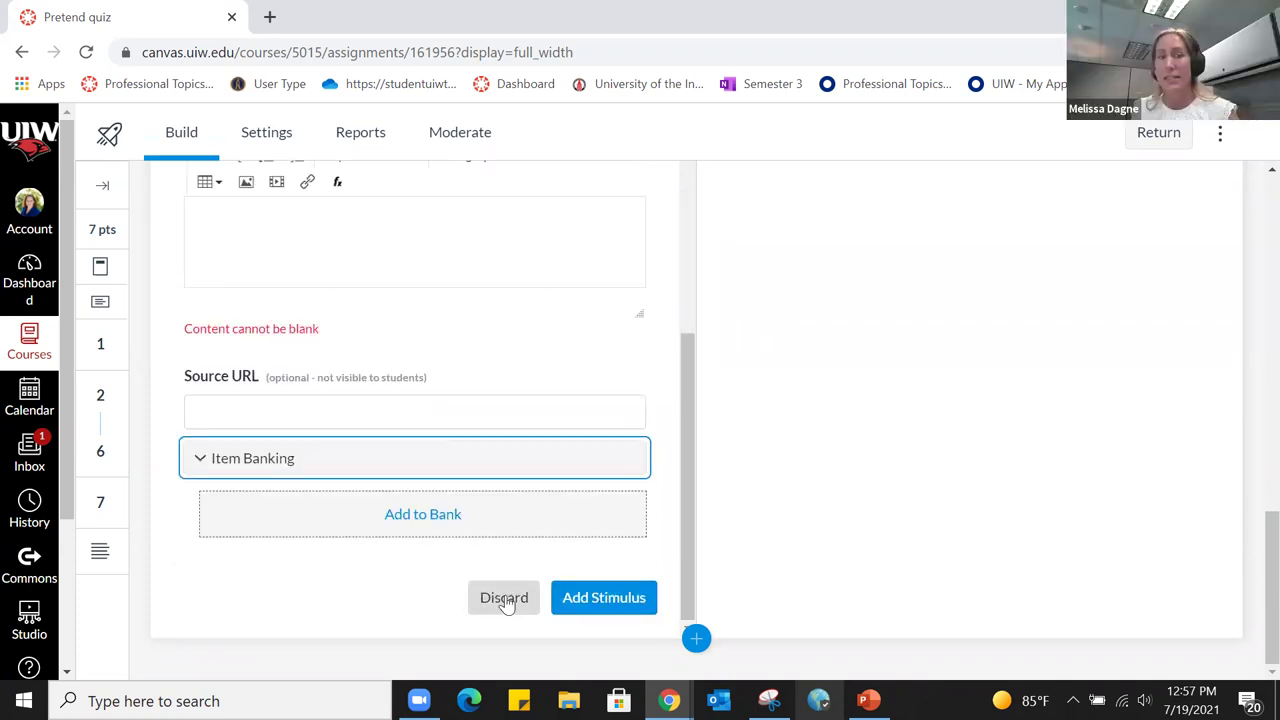
{"action": "left_click", "coordinate": [504, 598]}
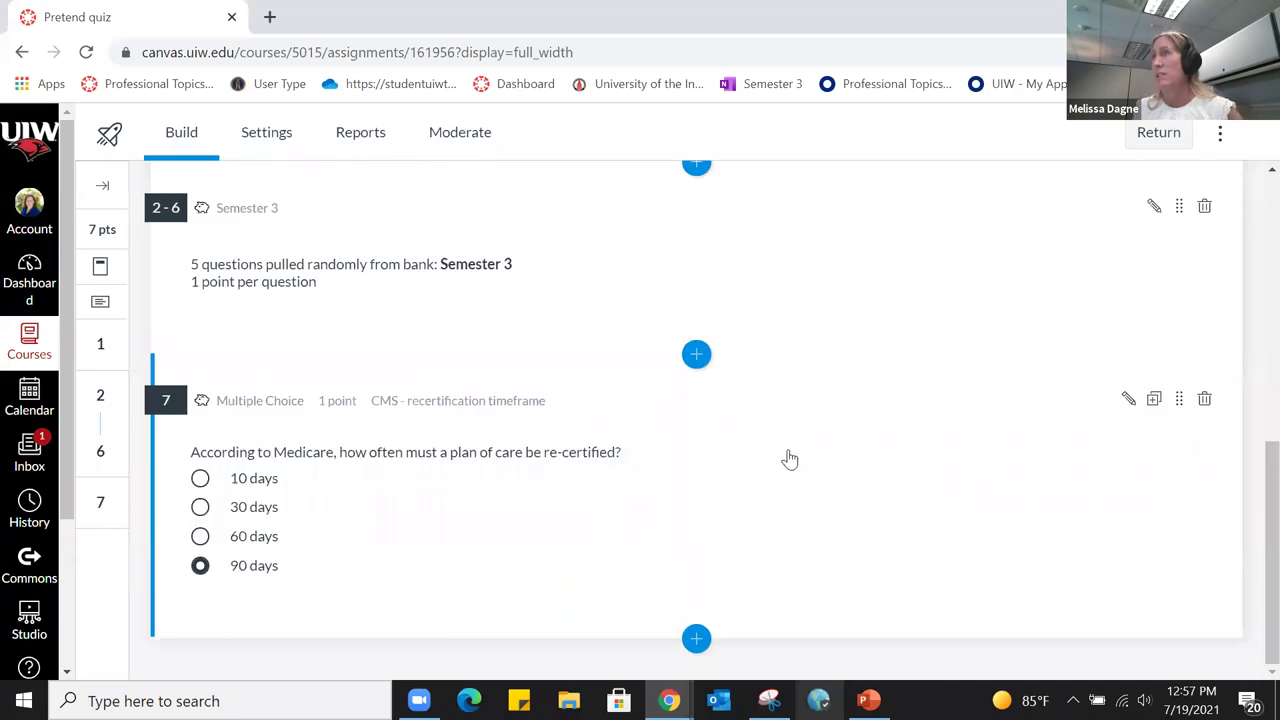
Review Pretend quiz's build page from its title and instructions through question 7
{"action": "scroll", "coordinate": [805, 468], "scroll_direction": "up", "scroll_amount": 10}
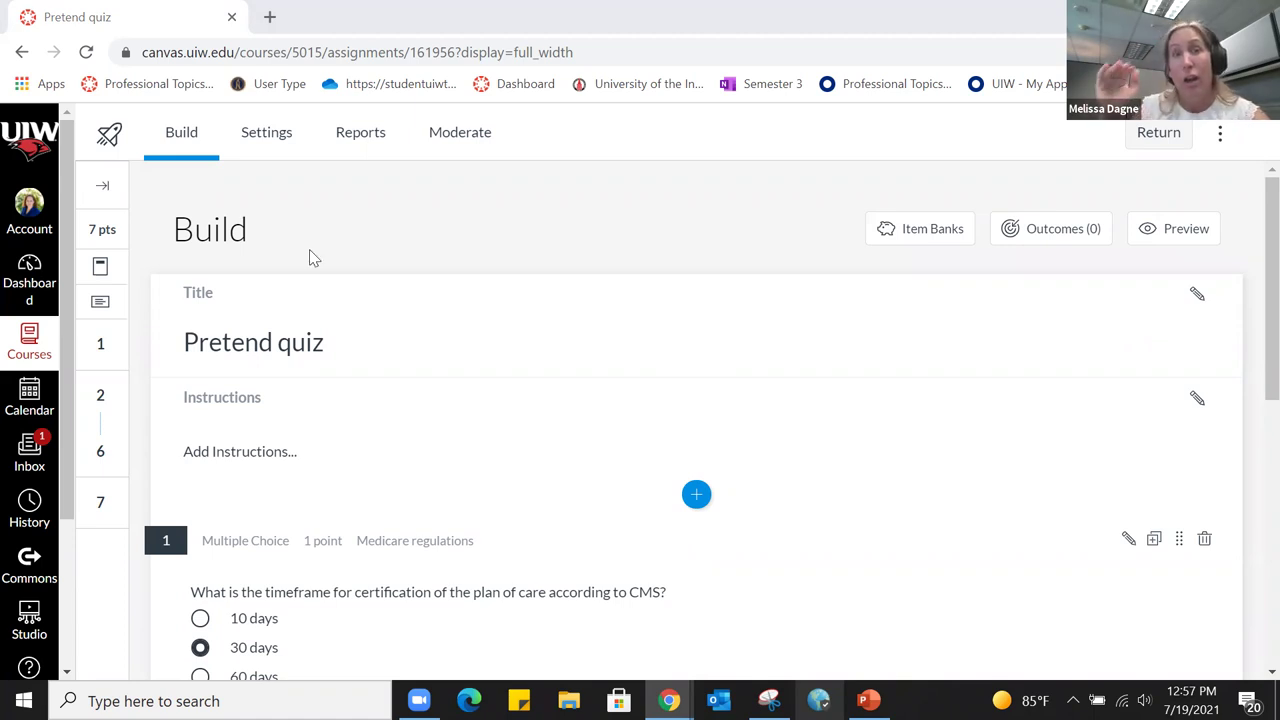
{"action": "scroll", "coordinate": [496, 470], "scroll_direction": "down", "scroll_amount": 1}
{"action": "scroll", "coordinate": [523, 420], "scroll_direction": "down", "scroll_amount": 6}
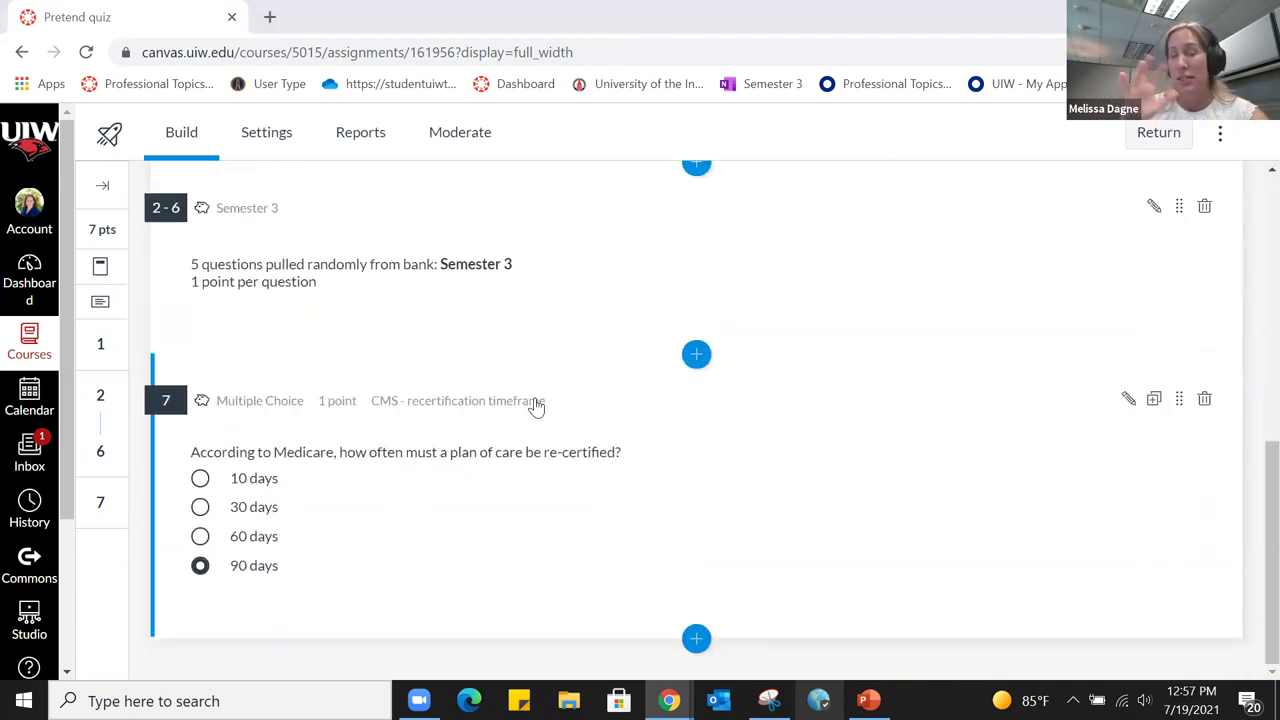
{"action": "scroll", "coordinate": [840, 453], "scroll_direction": "up", "scroll_amount": 3}
{"action": "scroll", "coordinate": [840, 453], "scroll_direction": "up", "scroll_amount": 1}
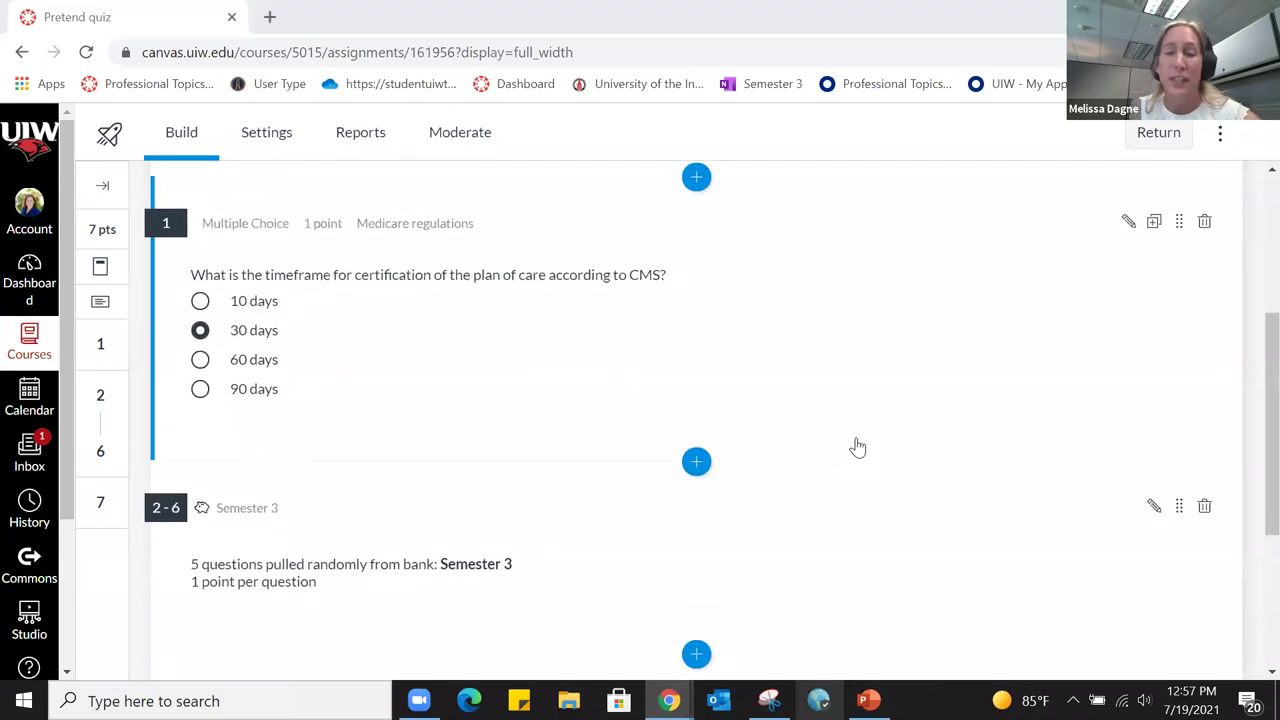
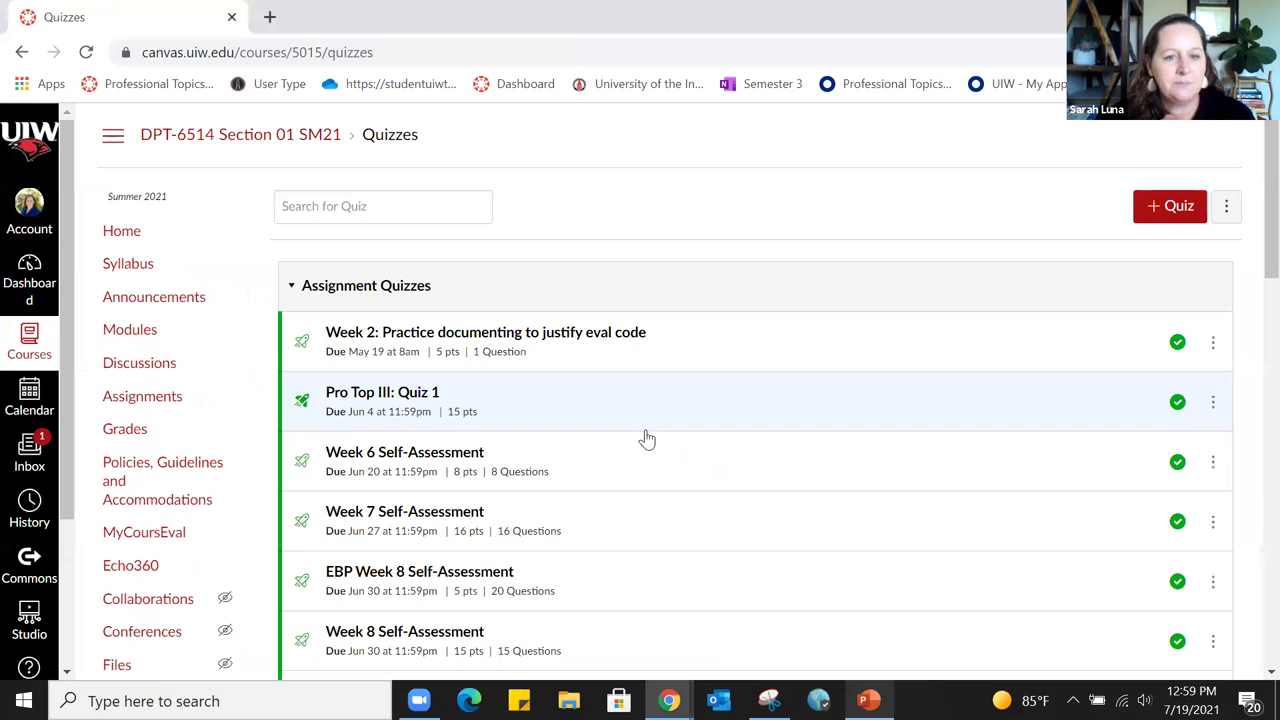
Create a new quiz in the course using the Classic Quizzes engine
{"action": "scroll", "coordinate": [652, 441], "scroll_direction": "up", "scroll_amount": 3}
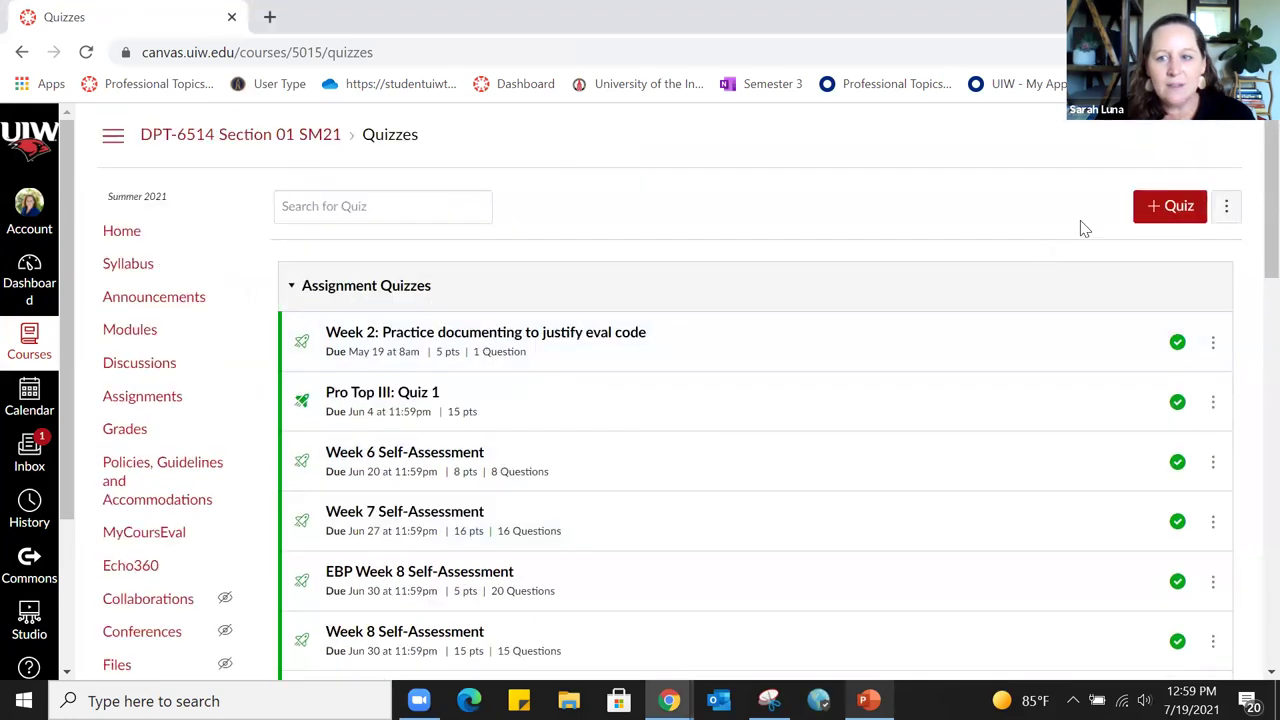
{"action": "left_click", "coordinate": [1170, 206]}
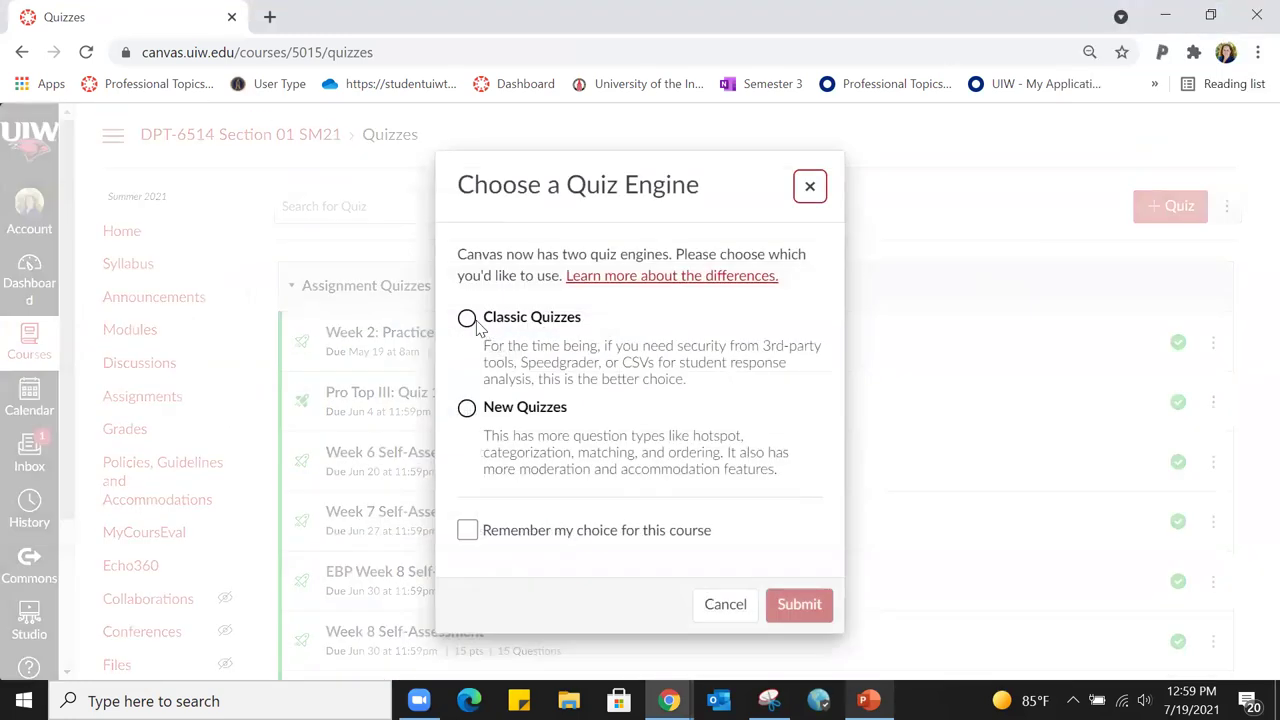
{"action": "left_click", "coordinate": [467, 318]}
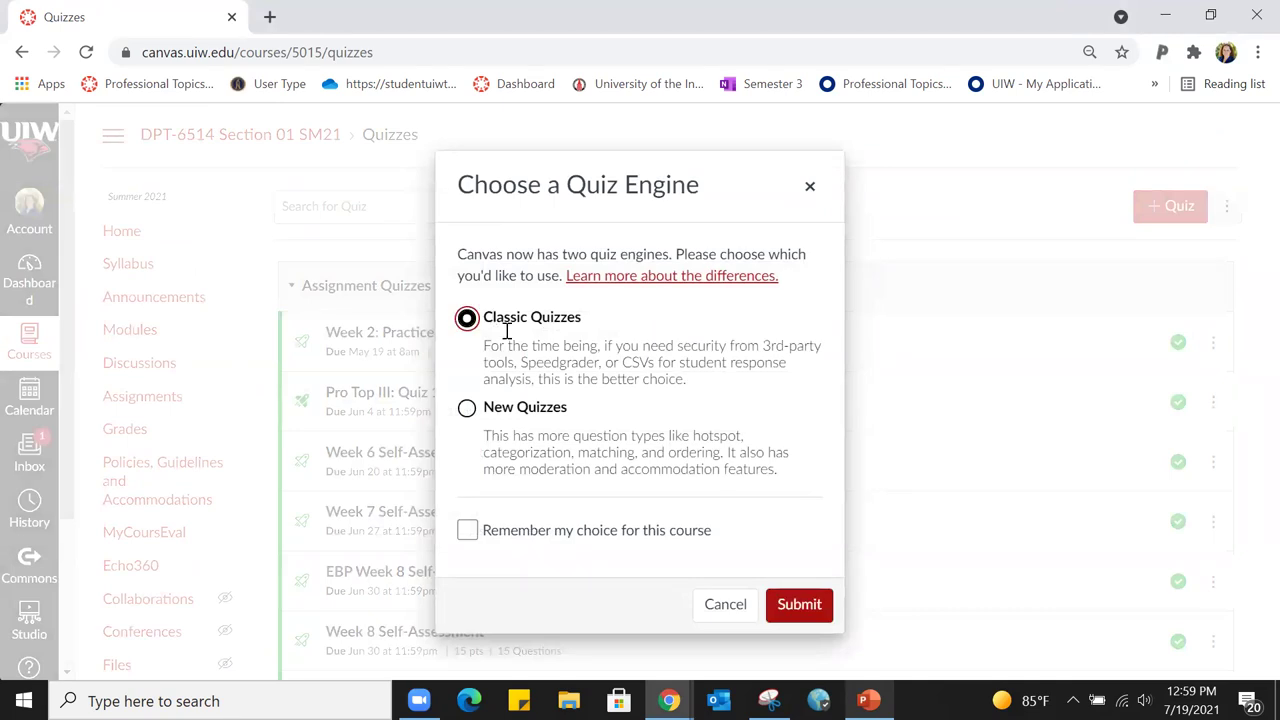
{"action": "left_click", "coordinate": [799, 606]}
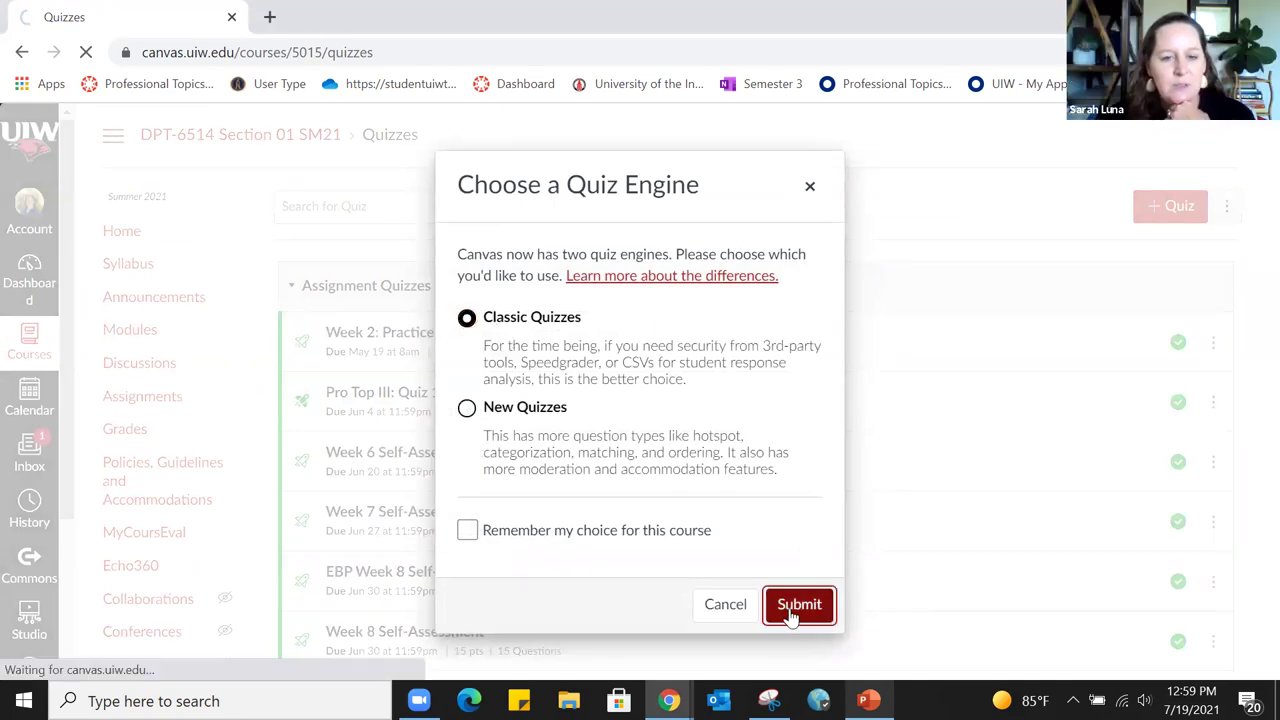
Set the new classic quiz's type to Practice Quiz
{"action": "scroll", "coordinate": [806, 397], "scroll_direction": "down", "scroll_amount": 3}
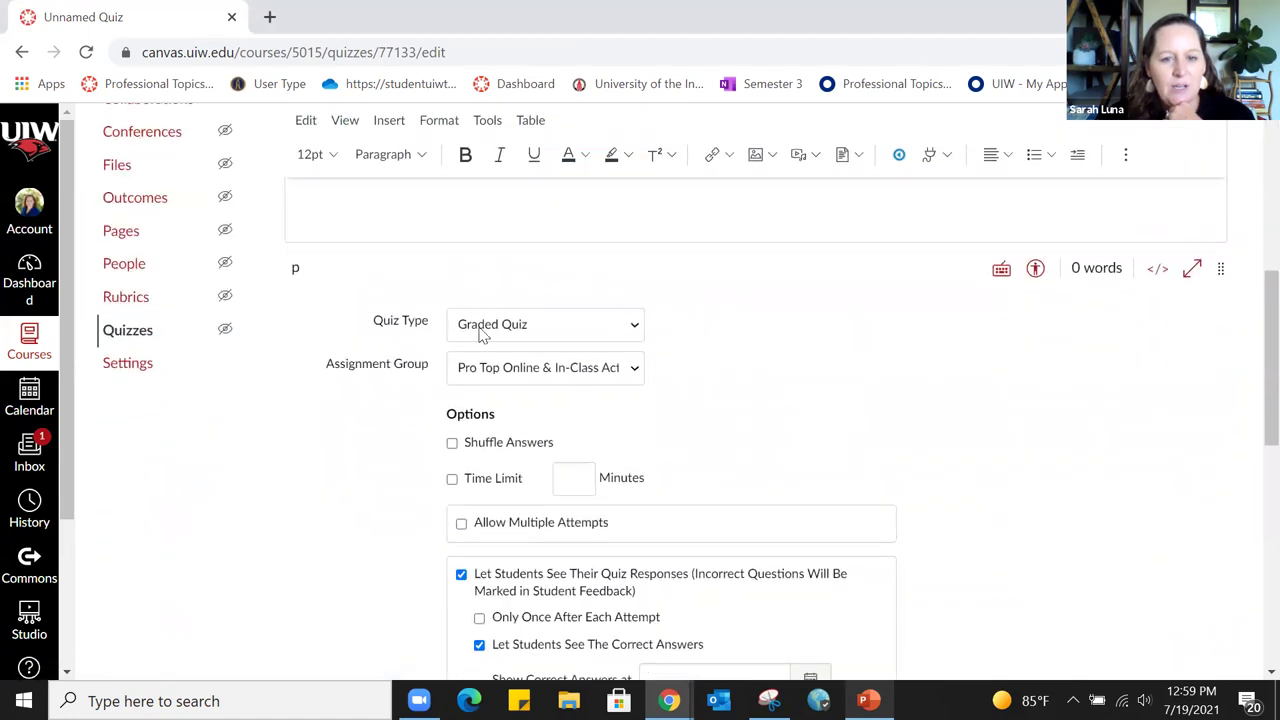
{"action": "left_click", "coordinate": [637, 328]}
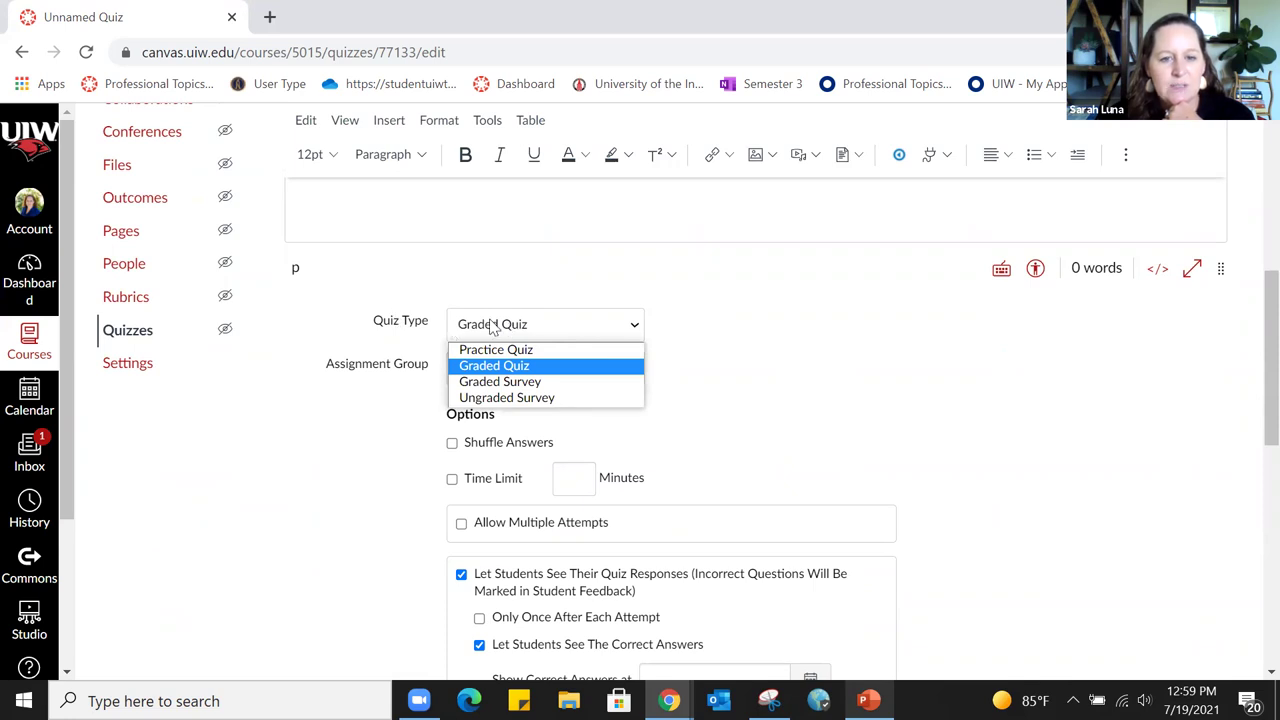
{"action": "left_click", "coordinate": [547, 352]}
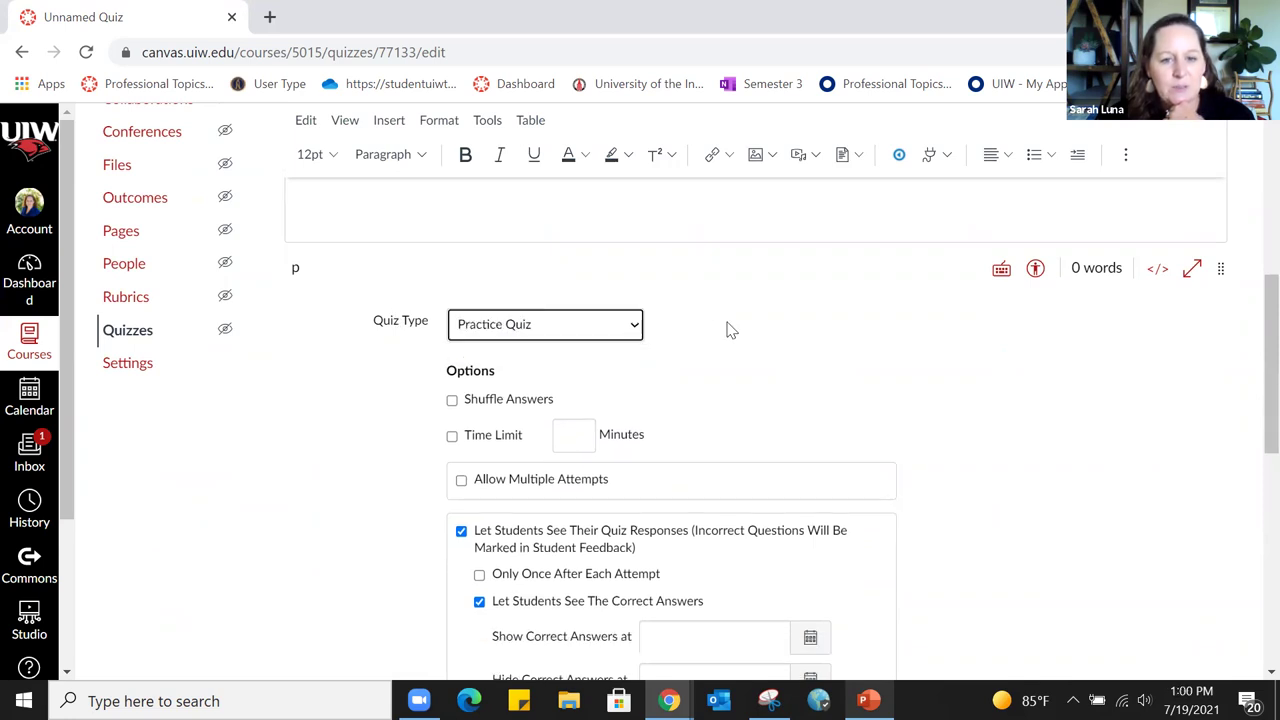
Look over the available quiz types and change the quiz type to Graded Quiz
{"action": "left_click", "coordinate": [636, 331]}
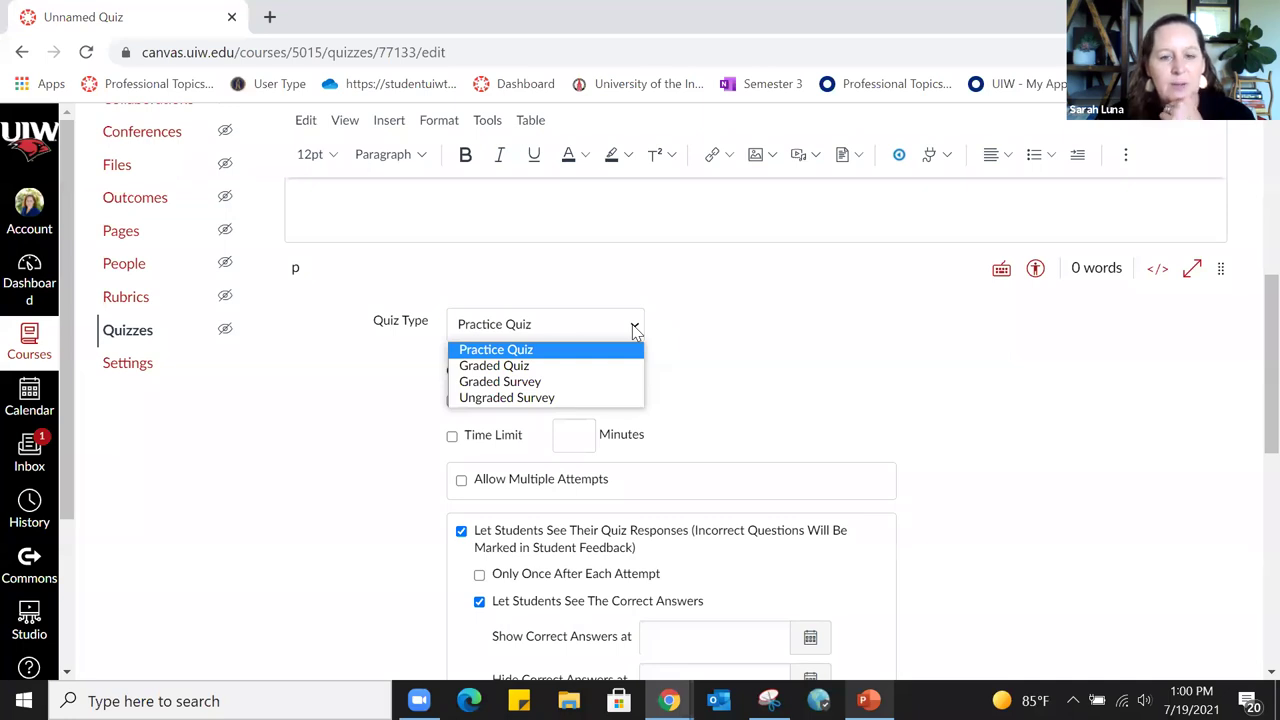
{"action": "left_click", "coordinate": [583, 324]}
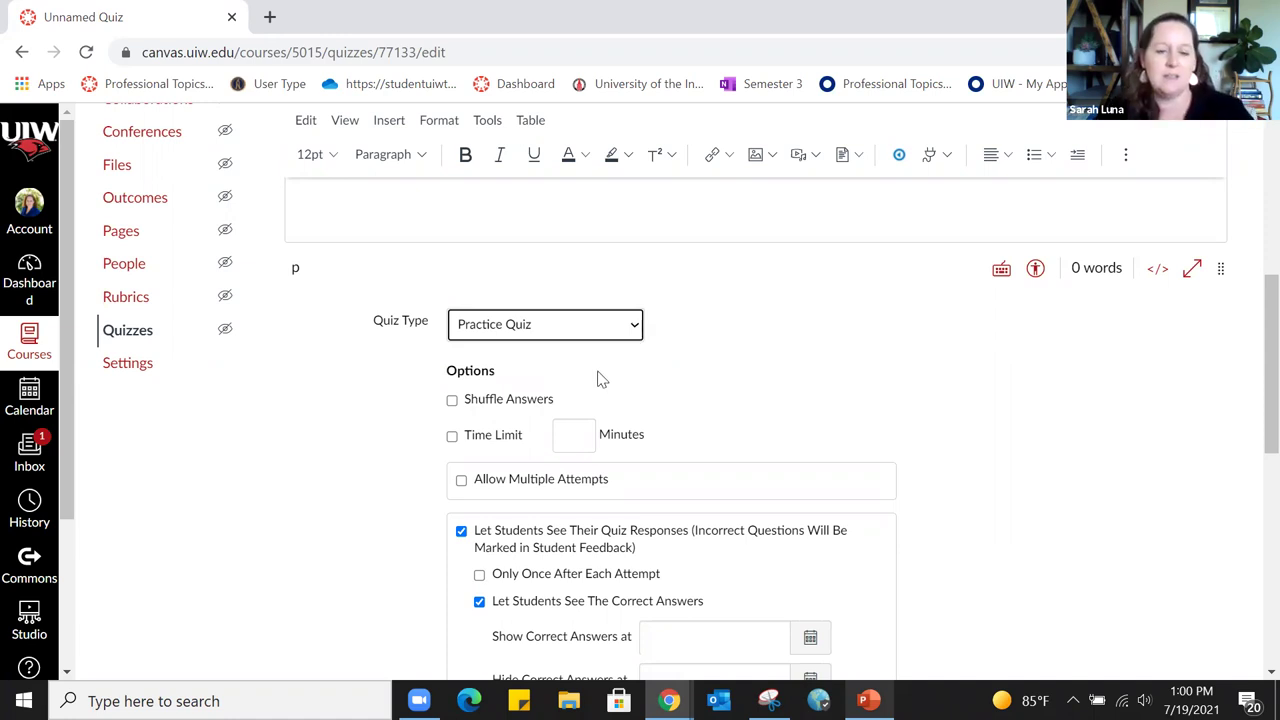
{"action": "left_click", "coordinate": [636, 325]}
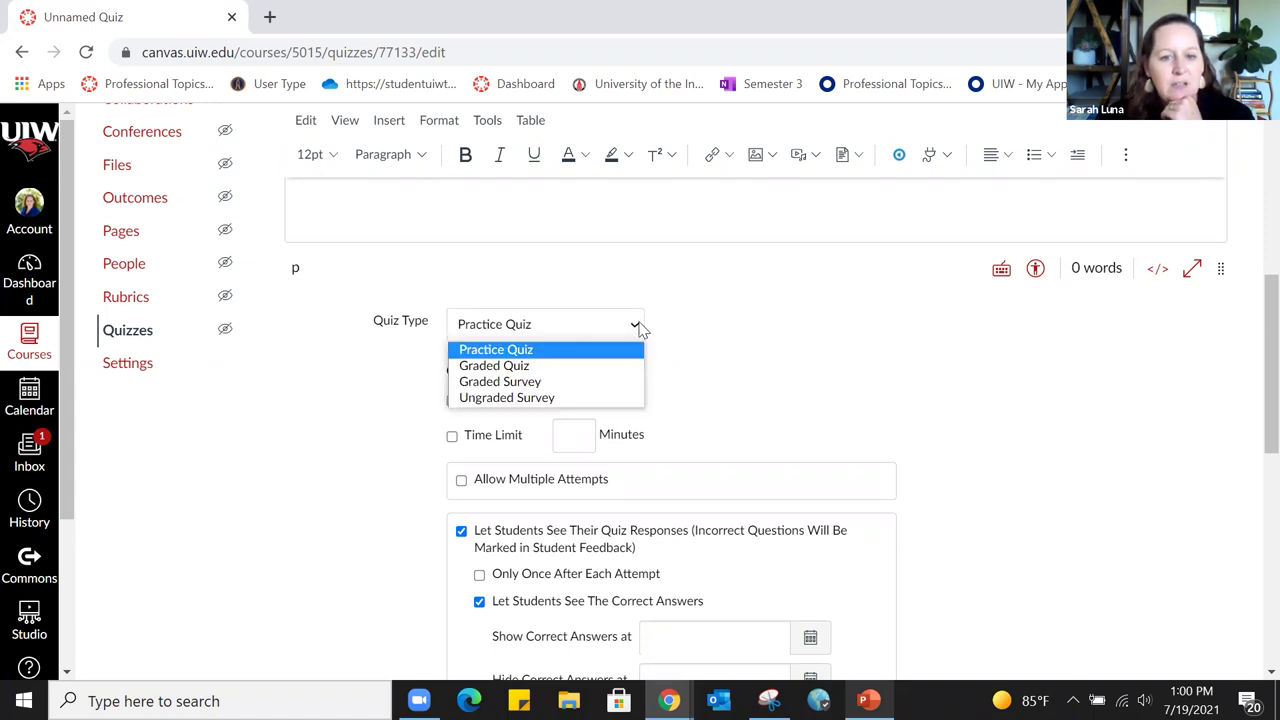
{"action": "left_click", "coordinate": [507, 374]}
Look over the graded quiz's options, then enable Shuffle Answers and Allow Multiple Attempts
{"action": "scroll", "coordinate": [1033, 364], "scroll_direction": "down", "scroll_amount": 2}
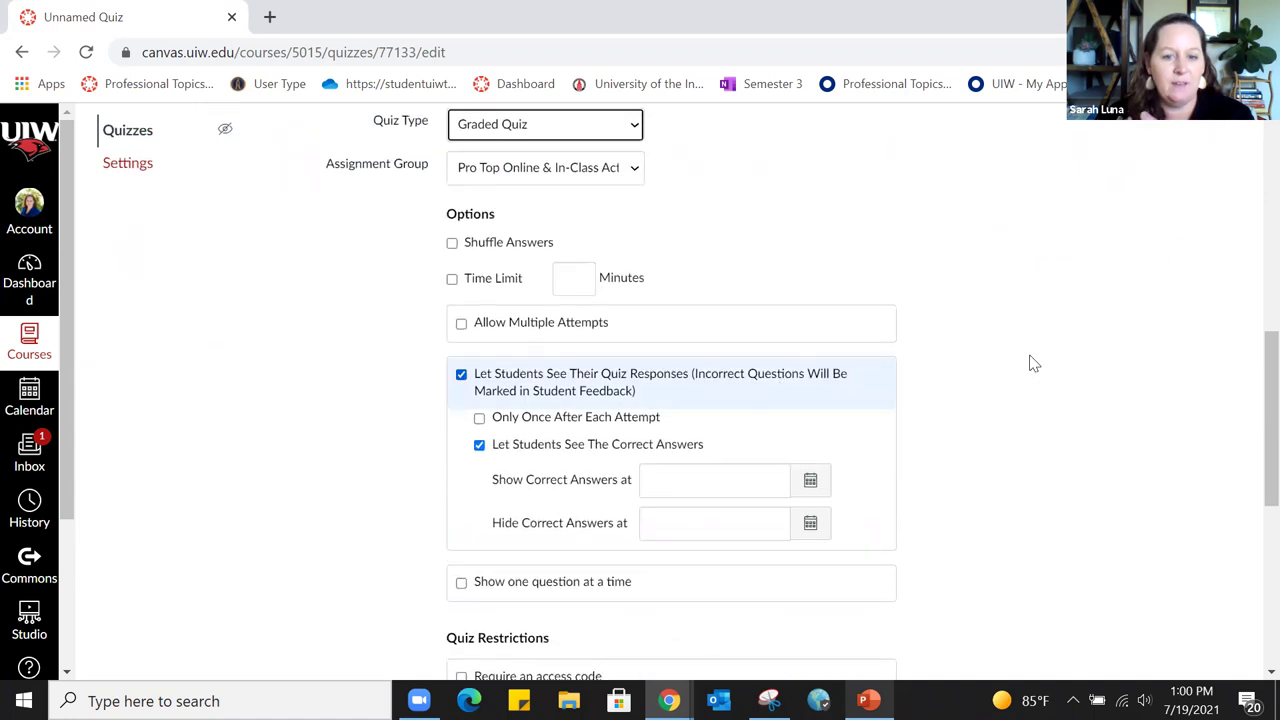
{"action": "scroll", "coordinate": [1050, 363], "scroll_direction": "down", "scroll_amount": 3}
{"action": "scroll", "coordinate": [1058, 365], "scroll_direction": "up", "scroll_amount": 5}
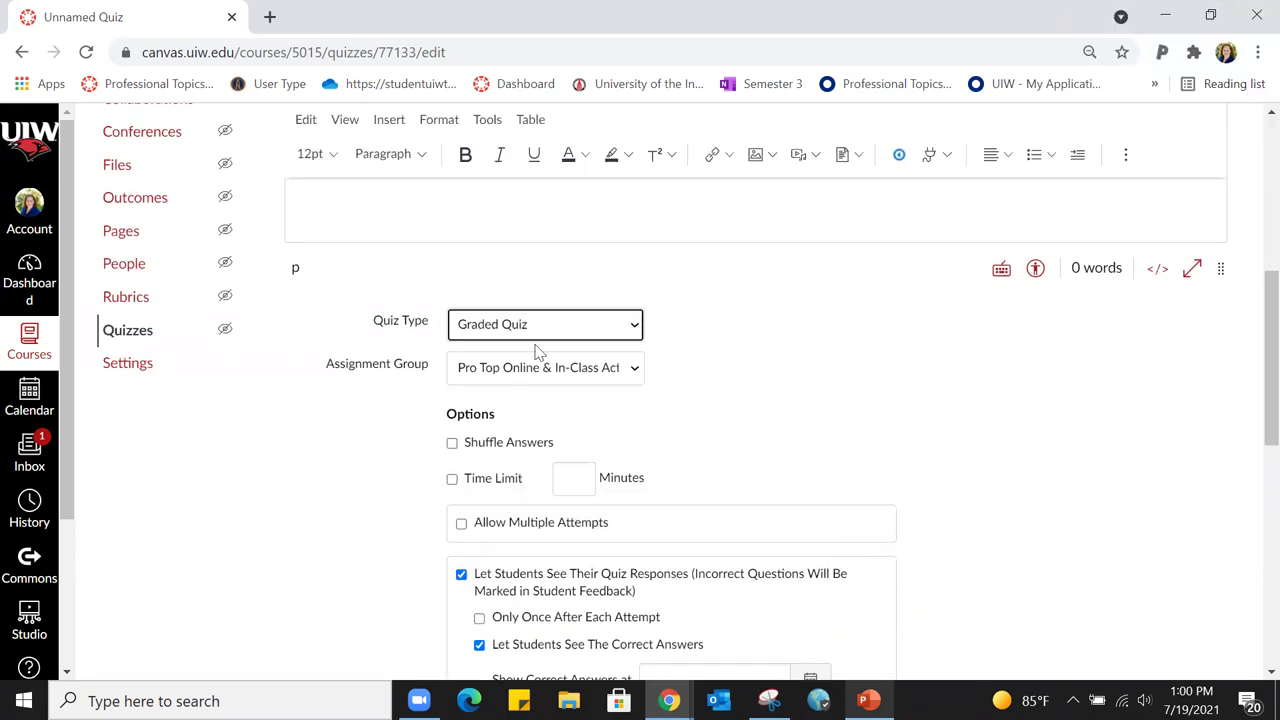
{"action": "scroll", "coordinate": [777, 392], "scroll_direction": "down", "scroll_amount": 1}
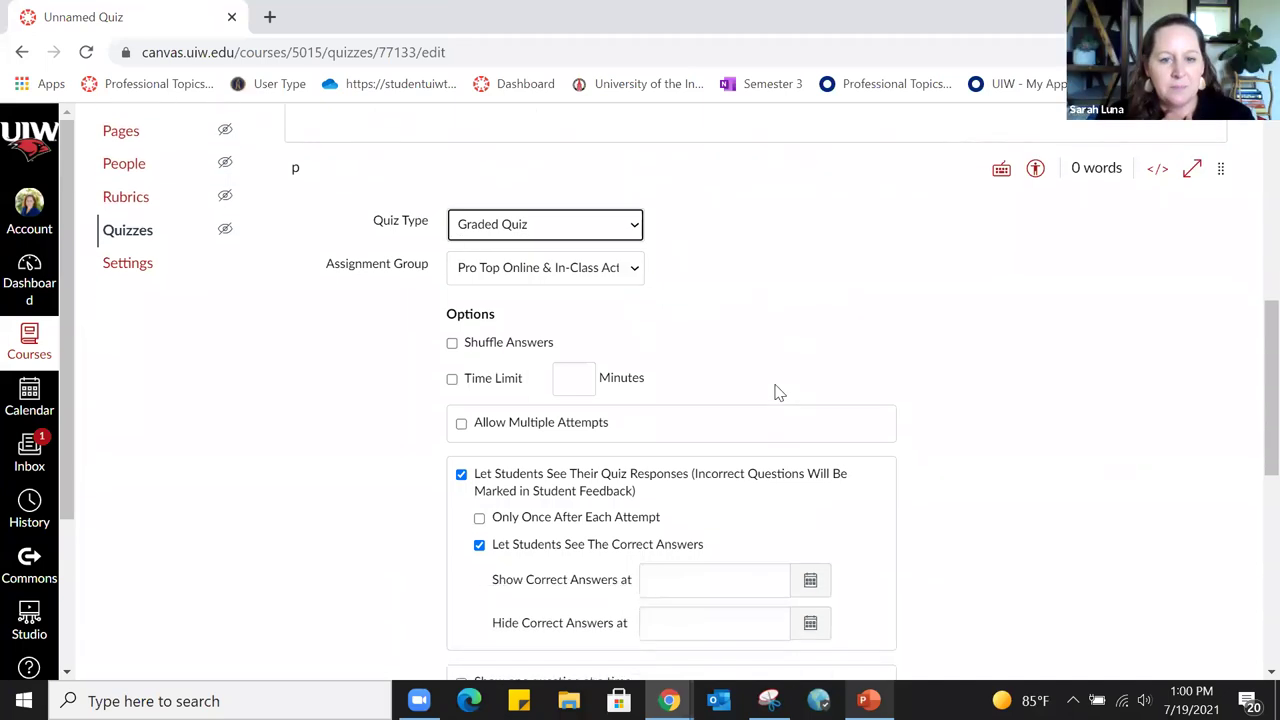
{"action": "scroll", "coordinate": [748, 357], "scroll_direction": "down", "scroll_amount": 1}
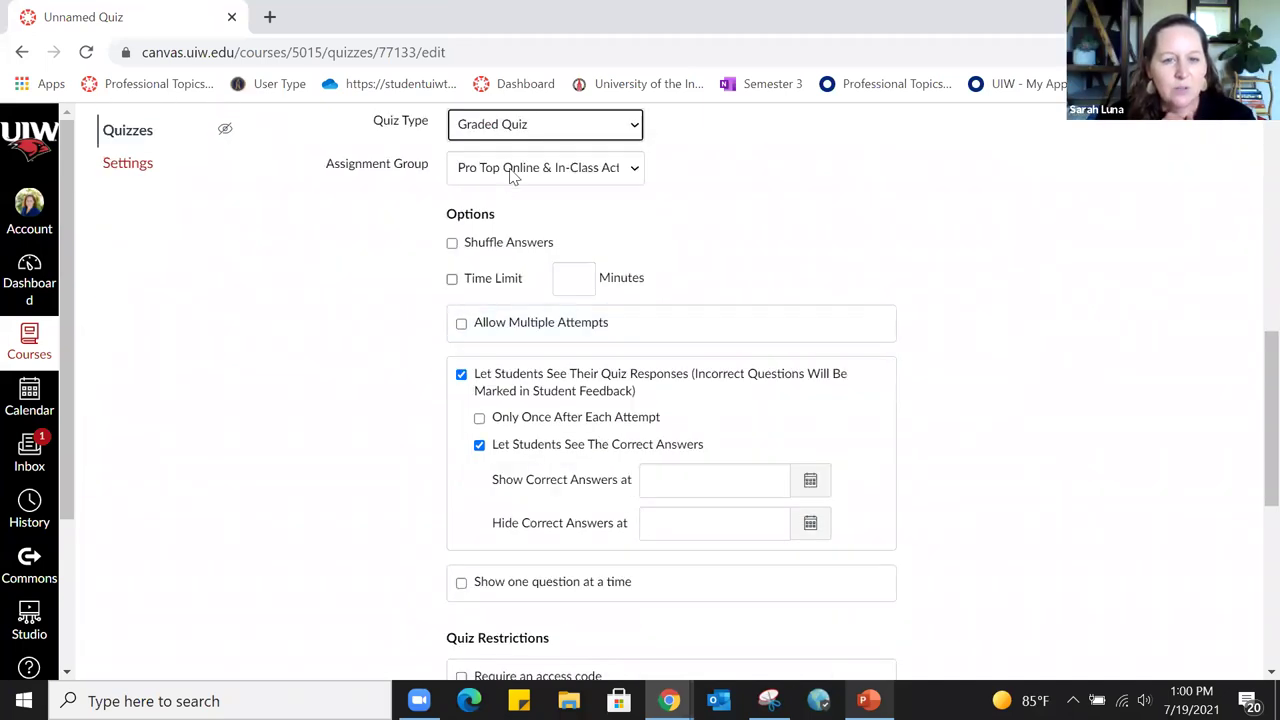
{"action": "scroll", "coordinate": [510, 250], "scroll_direction": "up", "scroll_amount": 1}
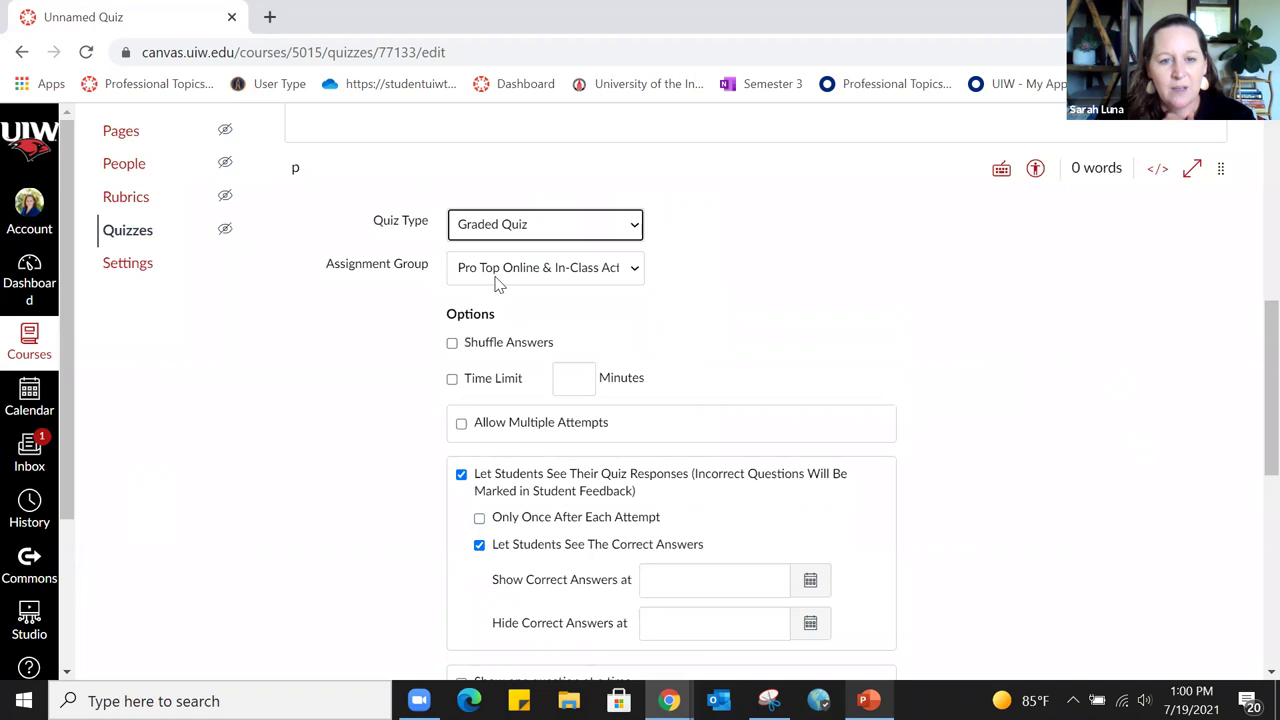
{"action": "left_click", "coordinate": [452, 343]}
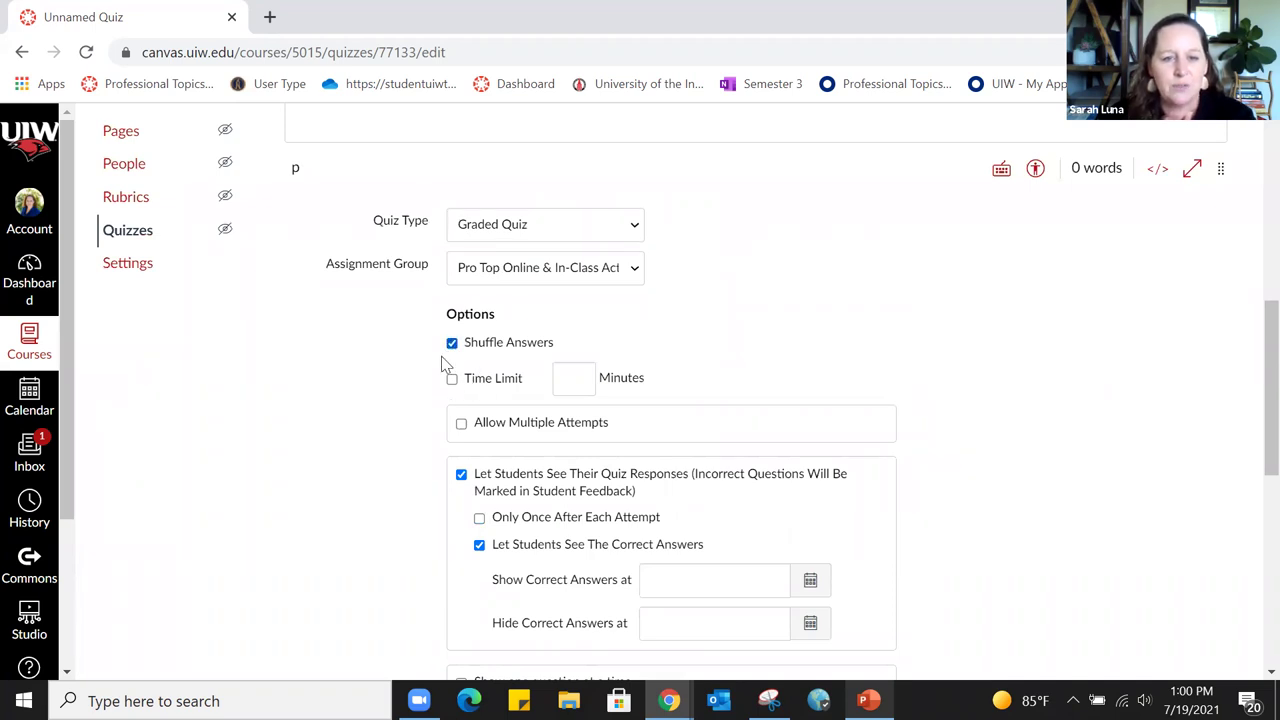
{"action": "left_click", "coordinate": [461, 426]}
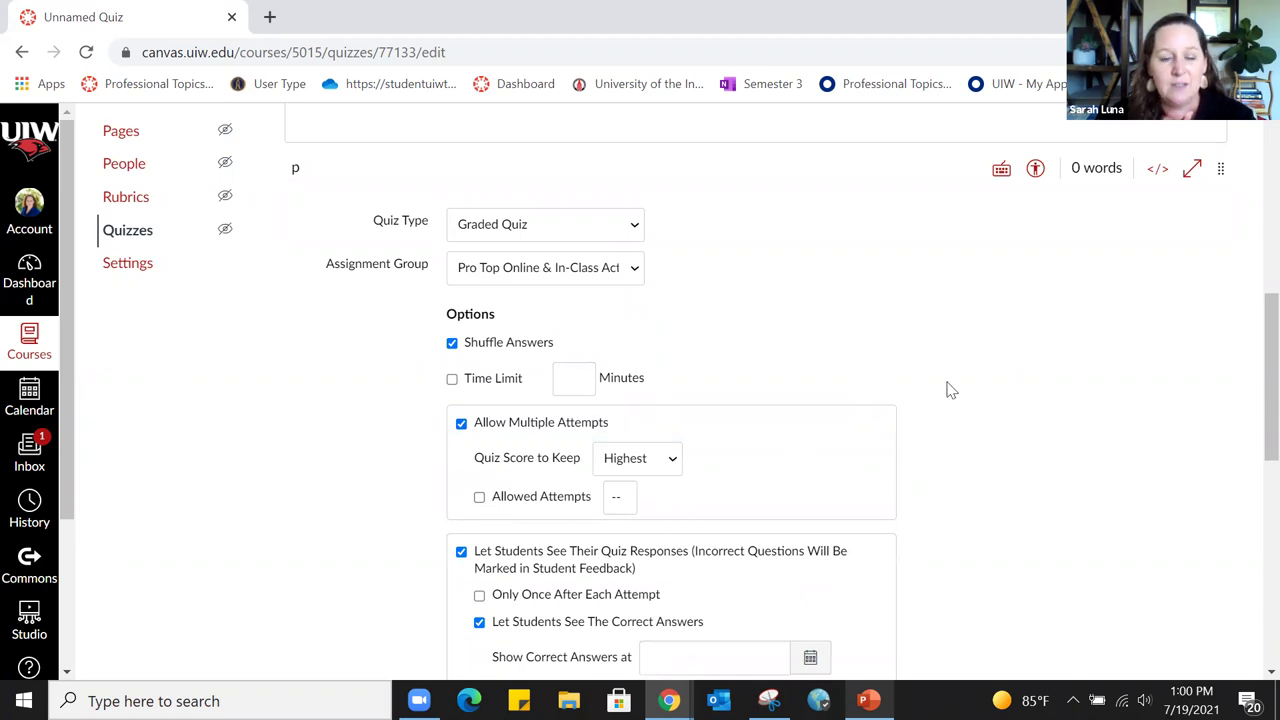
Review the quiz's response visibility, restriction and assignment date settings, and view its Questions section
{"action": "scroll", "coordinate": [989, 398], "scroll_direction": "down", "scroll_amount": 3}
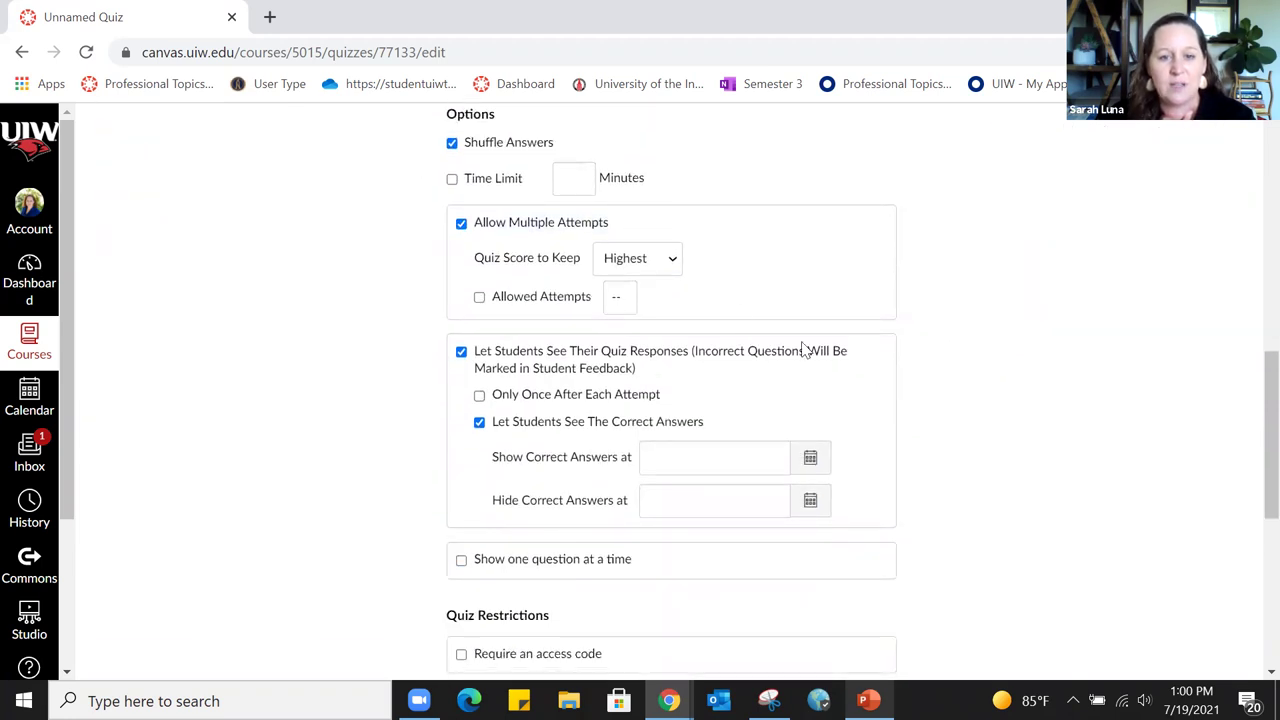
{"action": "scroll", "coordinate": [1094, 394], "scroll_direction": "down", "scroll_amount": 2}
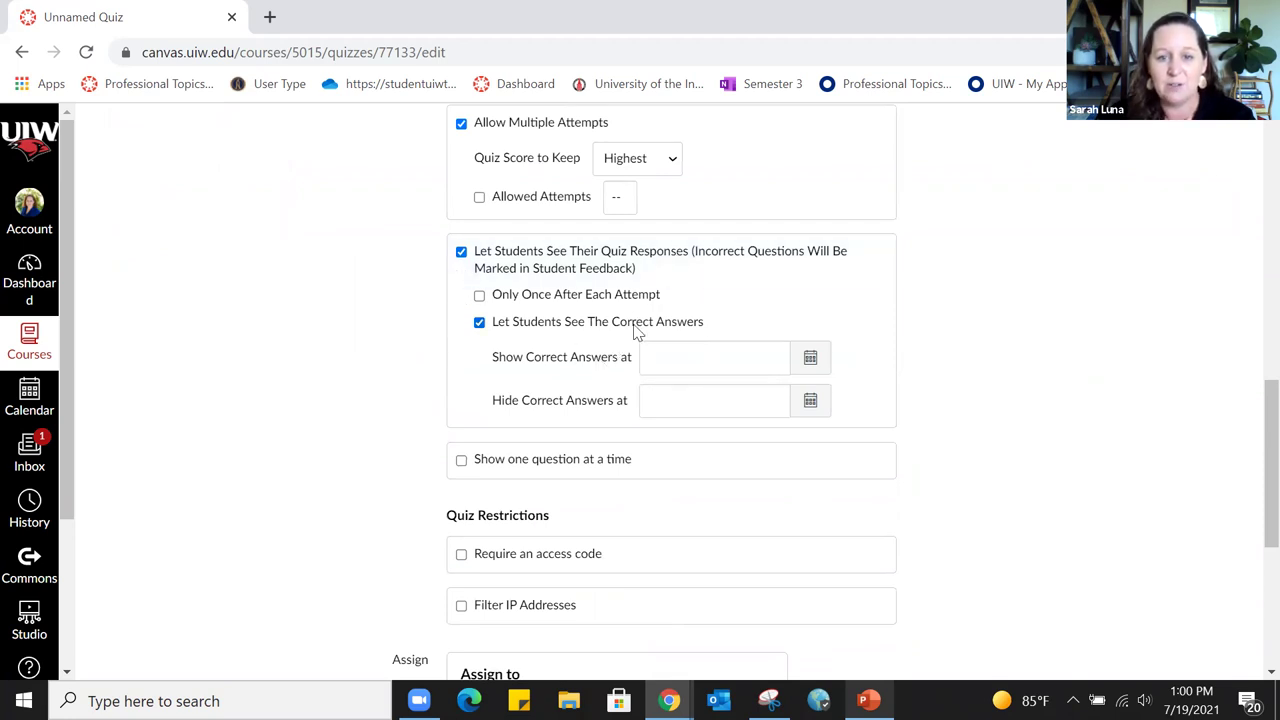
{"action": "scroll", "coordinate": [928, 408], "scroll_direction": "down", "scroll_amount": 2}
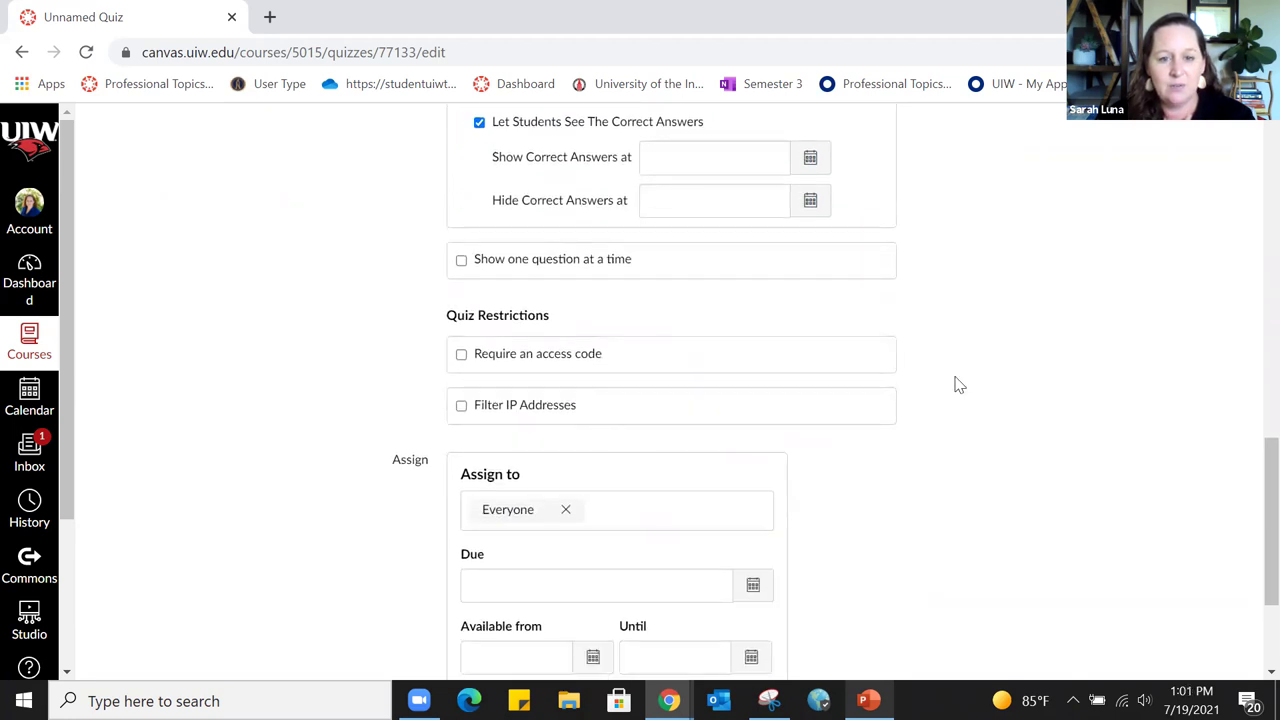
{"action": "scroll", "coordinate": [955, 385], "scroll_direction": "down", "scroll_amount": 2}
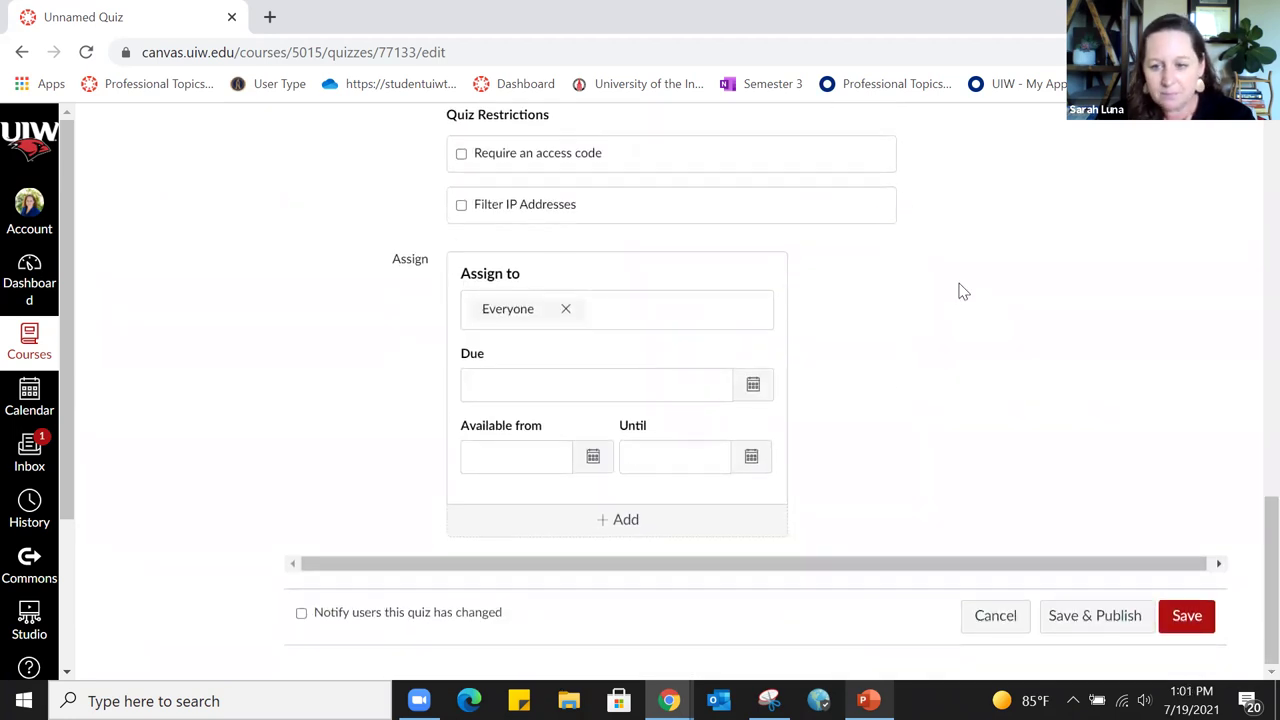
{"action": "scroll", "coordinate": [937, 271], "scroll_direction": "up", "scroll_amount": 7}
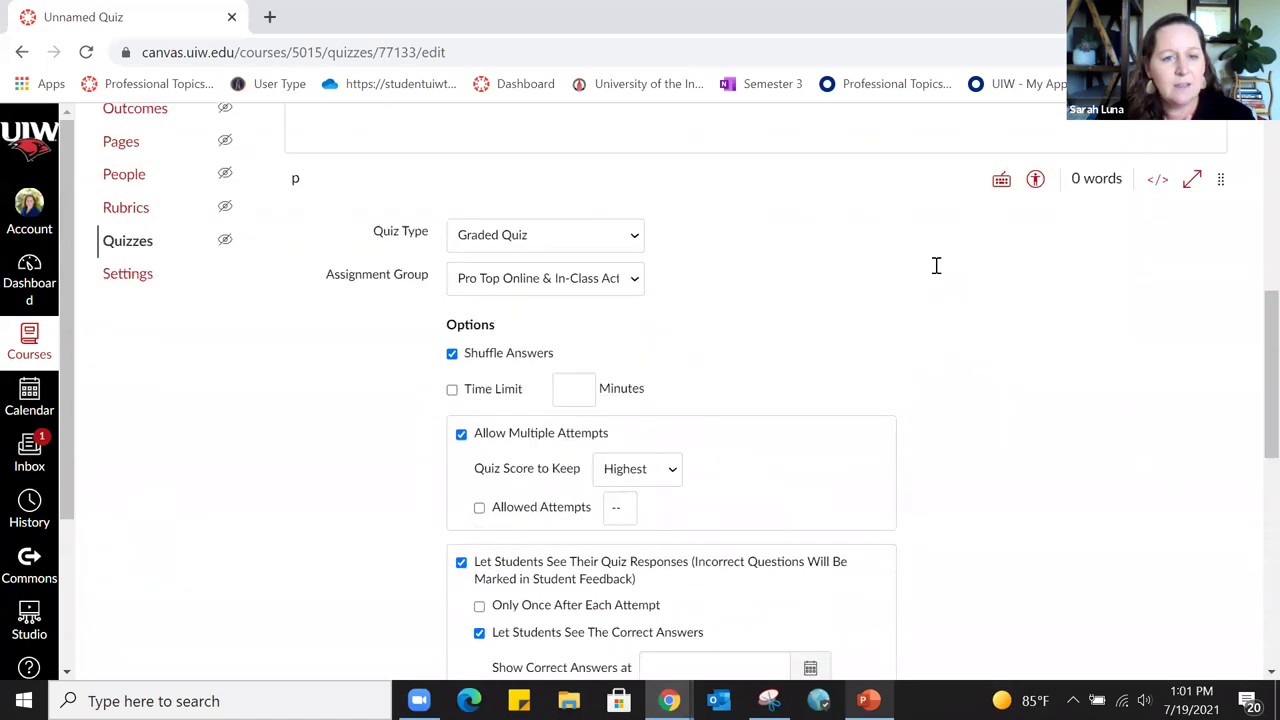
{"action": "scroll", "coordinate": [936, 265], "scroll_direction": "up", "scroll_amount": 6}
{"action": "left_click", "coordinate": [392, 282]}
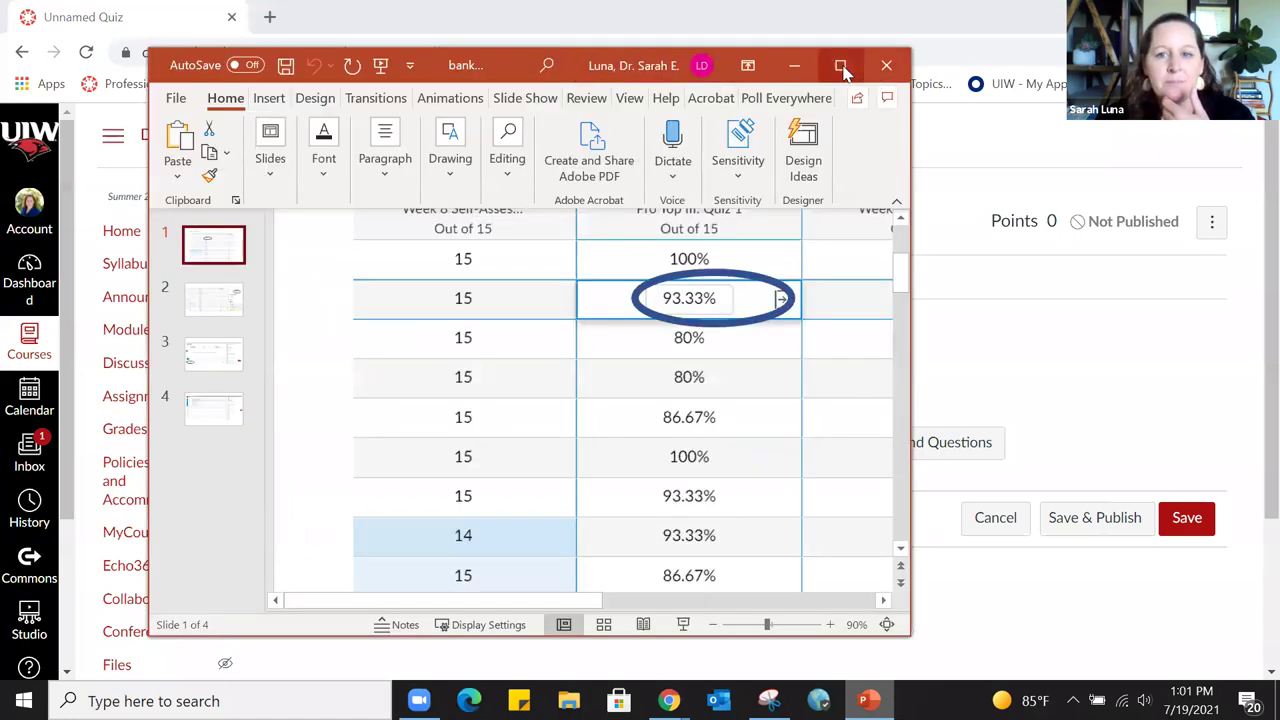
Enlarge the PowerPoint window briefly, return to Canvas in the browser and discard the unsaved edits to the unnamed quiz
{"action": "left_click", "coordinate": [840, 63]}
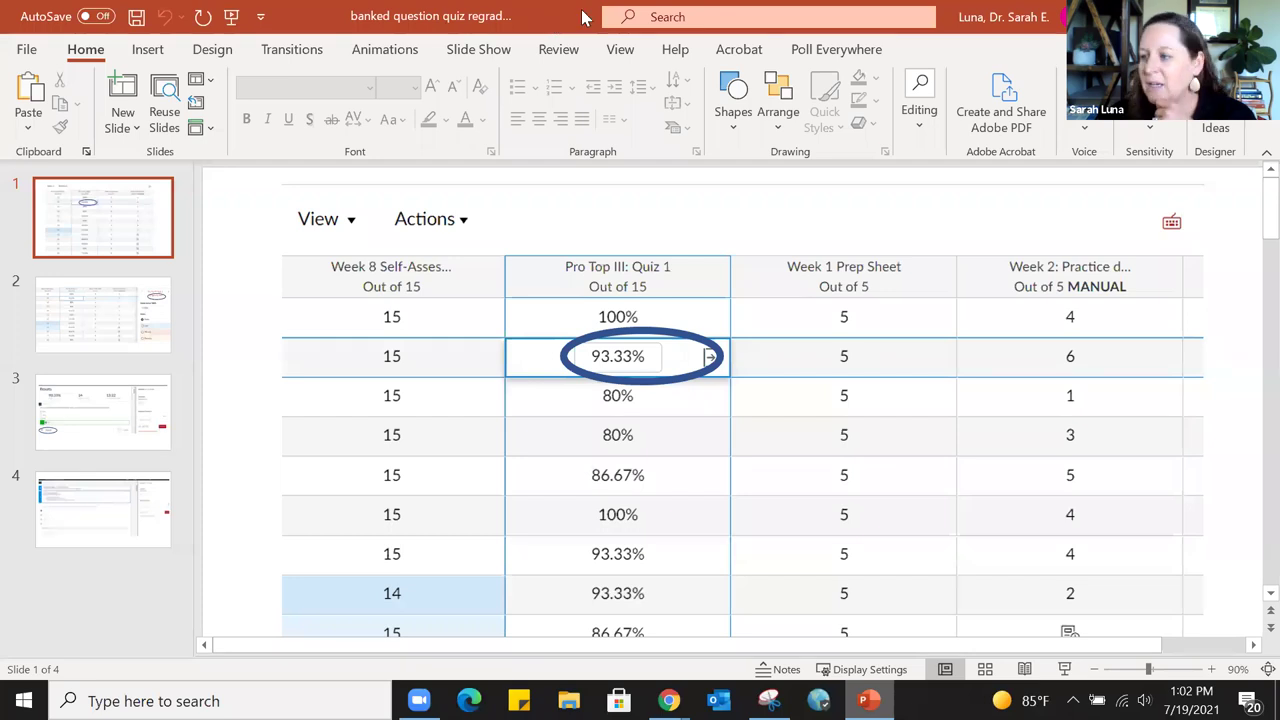
{"action": "key", "text": "alt+Tab"}
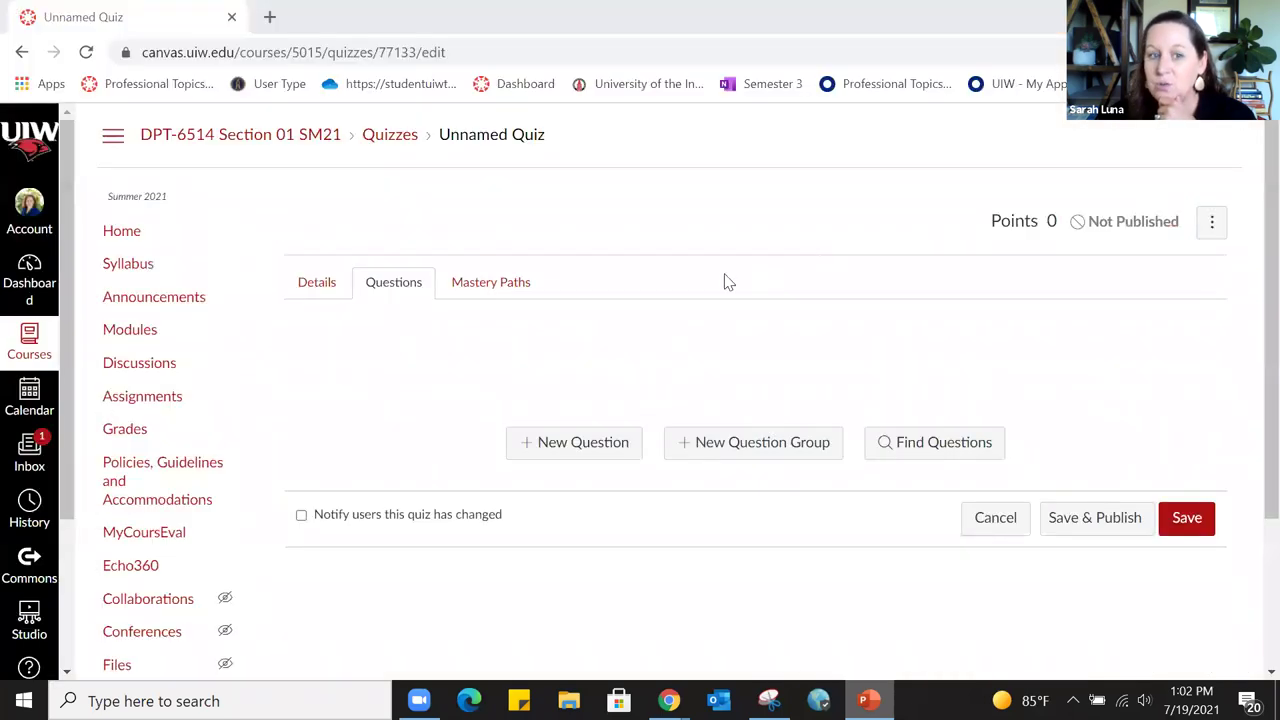
{"action": "left_click", "coordinate": [1000, 525]}
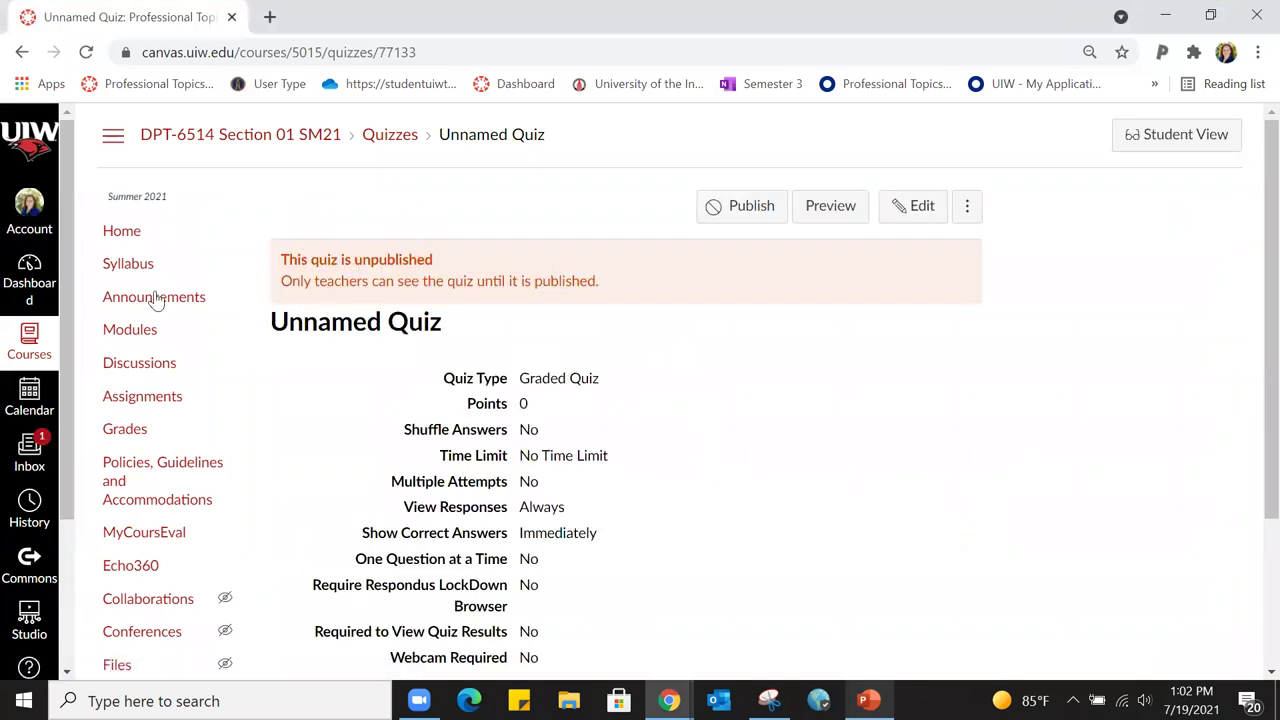
Return to the course's quiz list and open the closed Pretend quiz due Jul 17
{"action": "scroll", "coordinate": [152, 320], "scroll_direction": "down", "scroll_amount": 2}
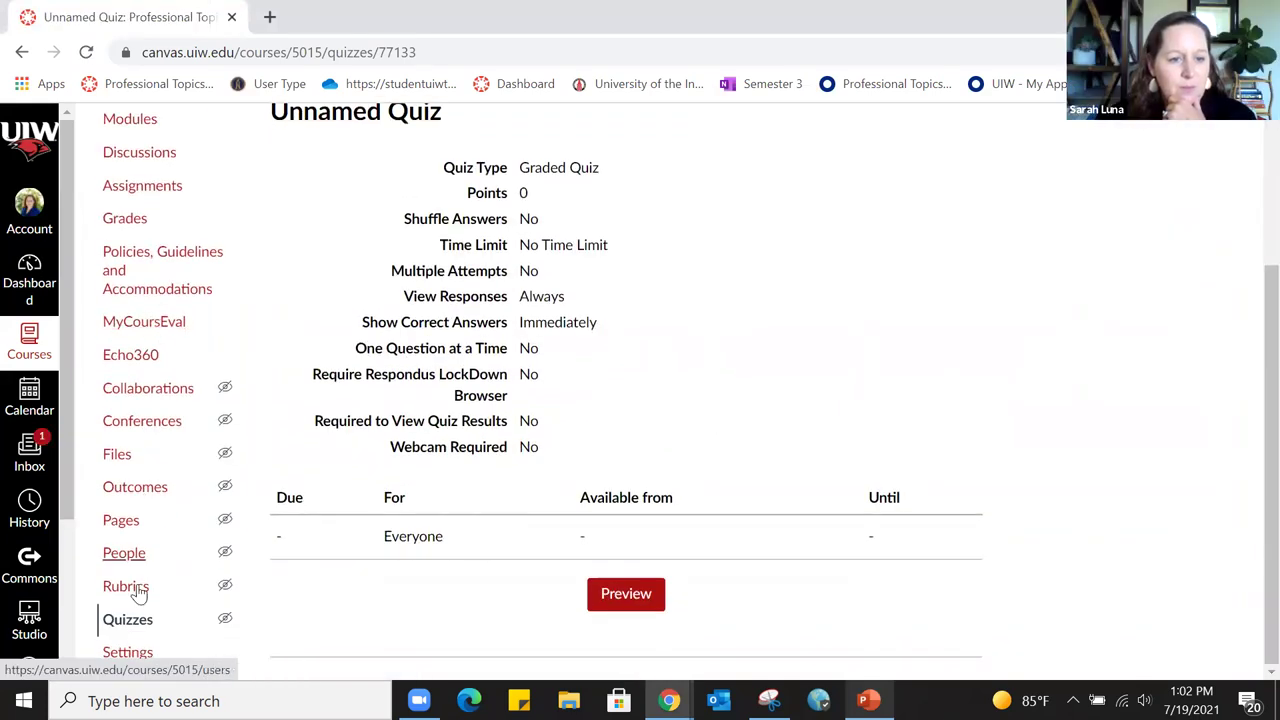
{"action": "left_click", "coordinate": [133, 622]}
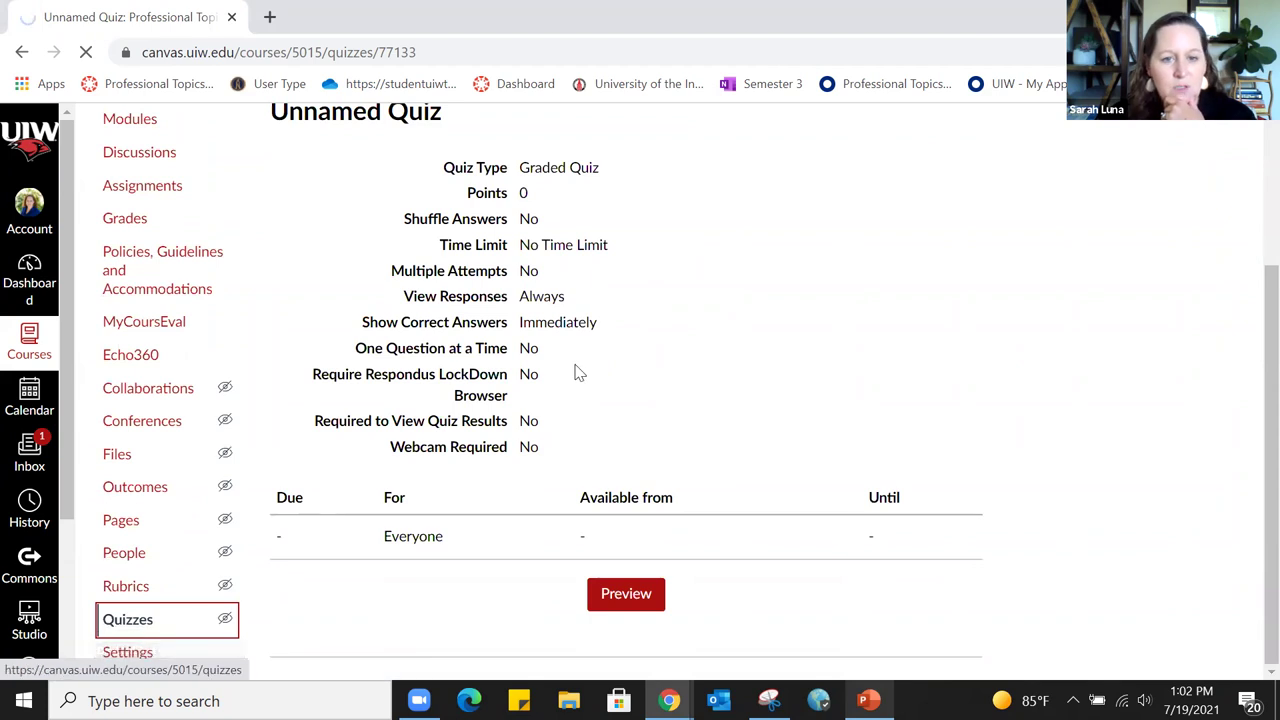
{"action": "scroll", "coordinate": [764, 364], "scroll_direction": "down", "scroll_amount": 4}
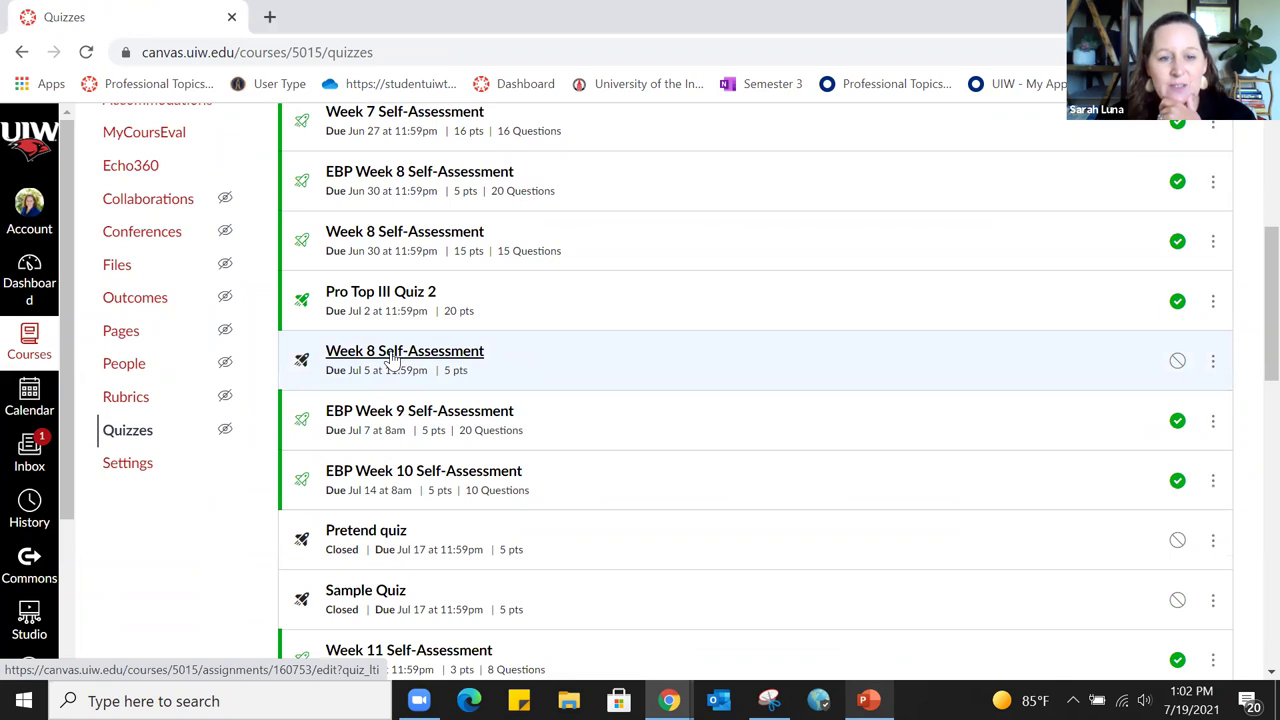
{"action": "scroll", "coordinate": [390, 360], "scroll_direction": "down", "scroll_amount": 3}
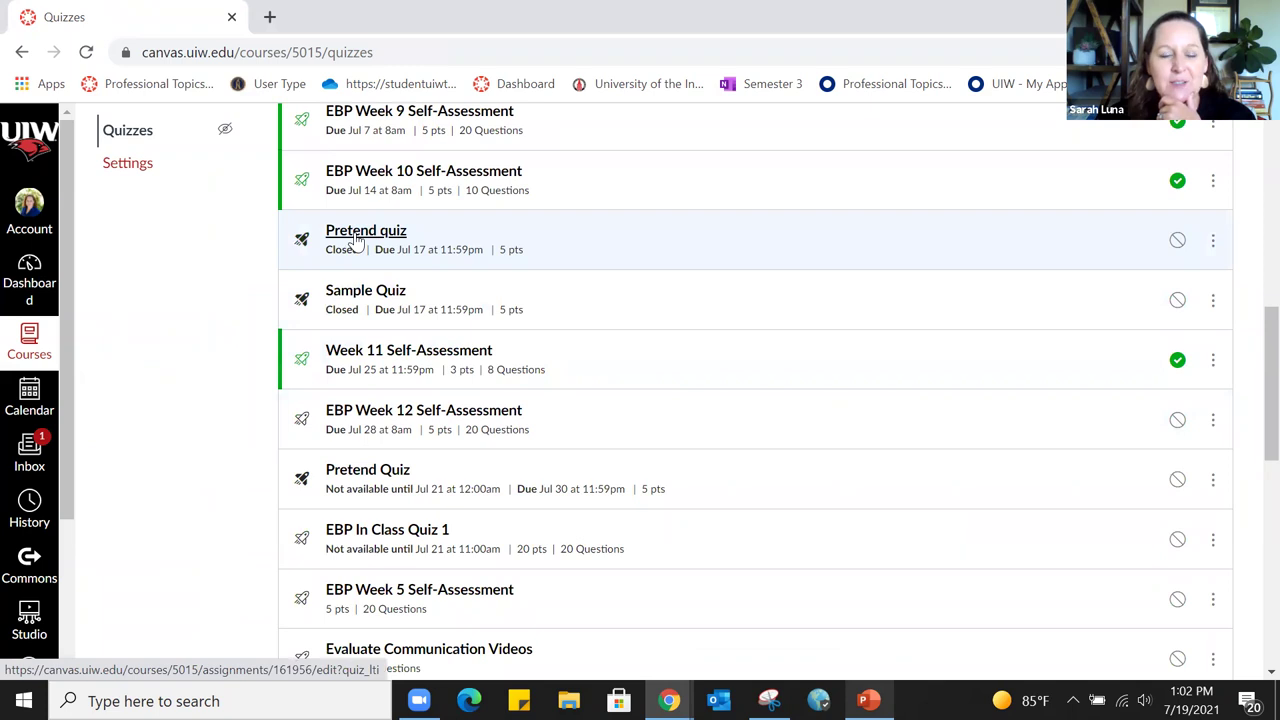
{"action": "left_click", "coordinate": [355, 233]}
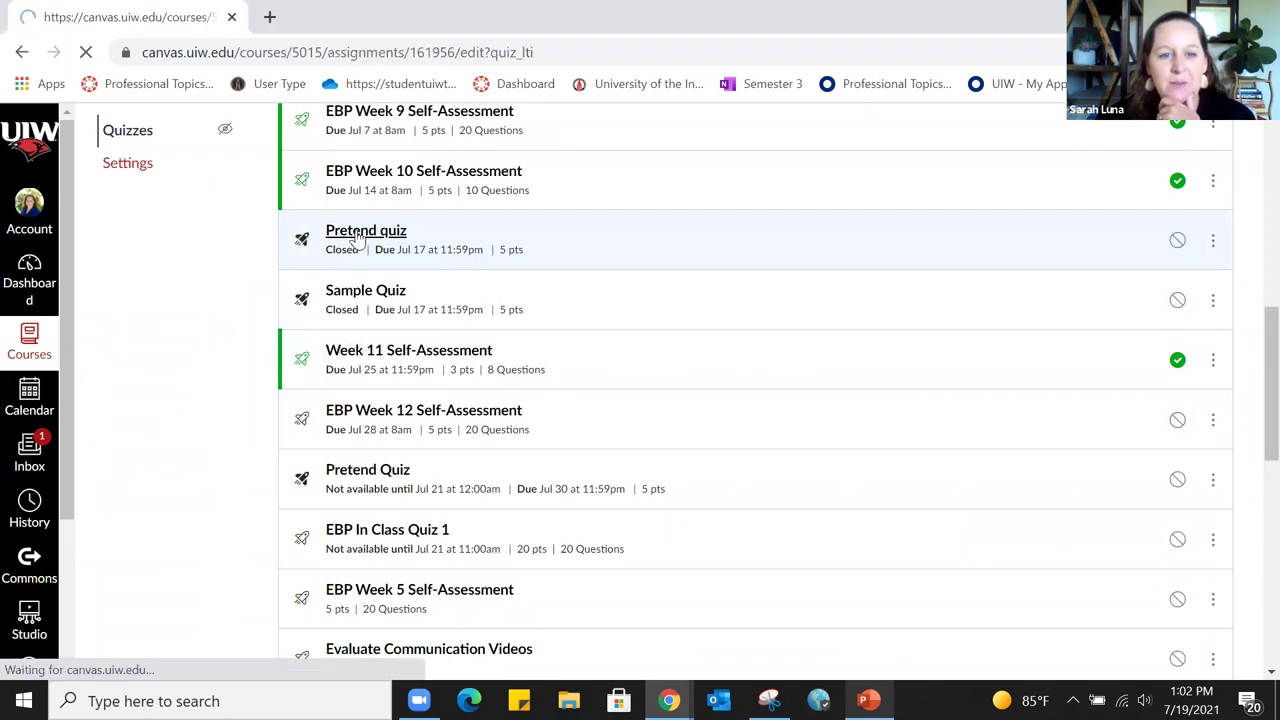
Review the Pretend quiz's details and list the assignment groups available for it
{"action": "scroll", "coordinate": [971, 389], "scroll_direction": "down", "scroll_amount": 3}
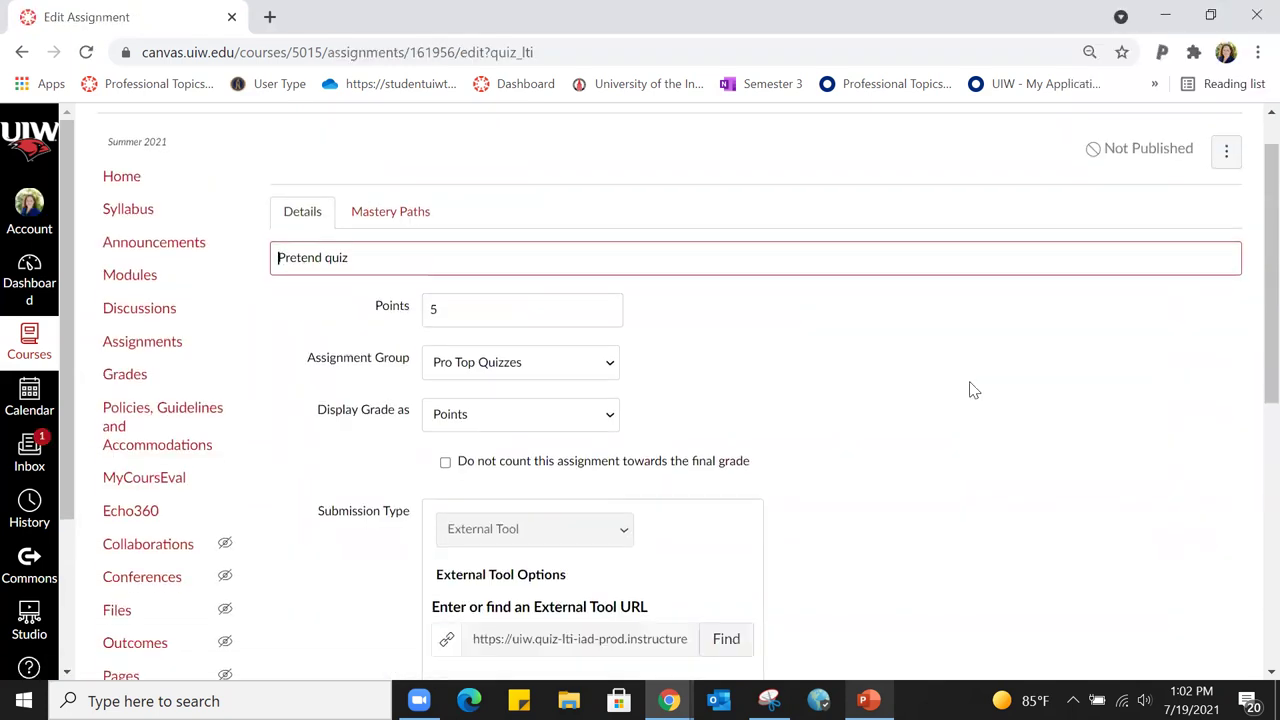
{"action": "scroll", "coordinate": [950, 385], "scroll_direction": "up", "scroll_amount": 2}
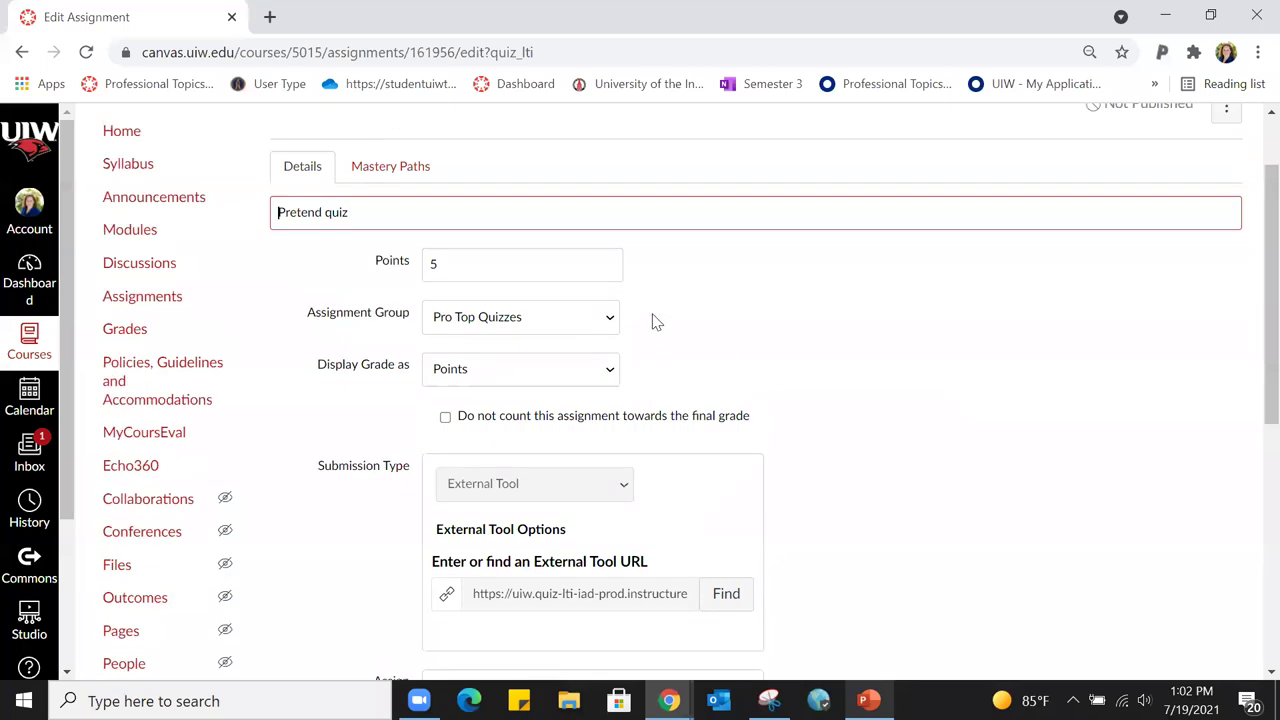
{"action": "left_click", "coordinate": [609, 370]}
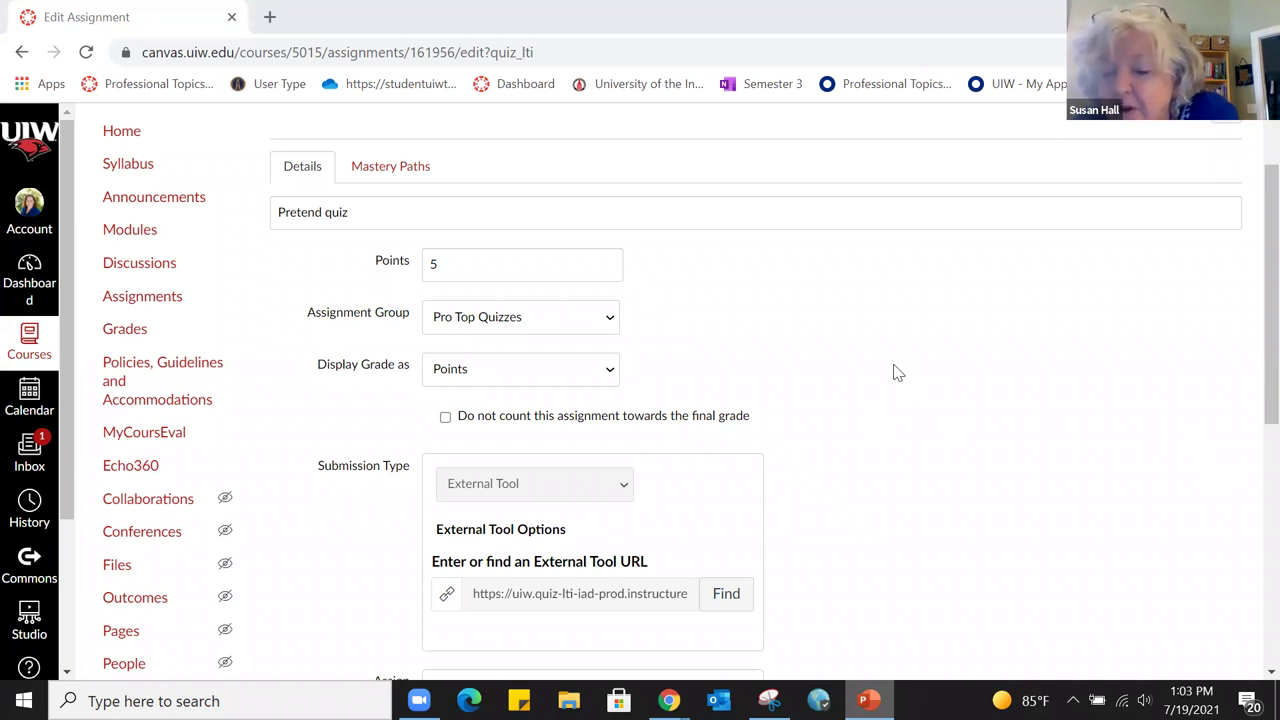
{"action": "left_click", "coordinate": [610, 318]}
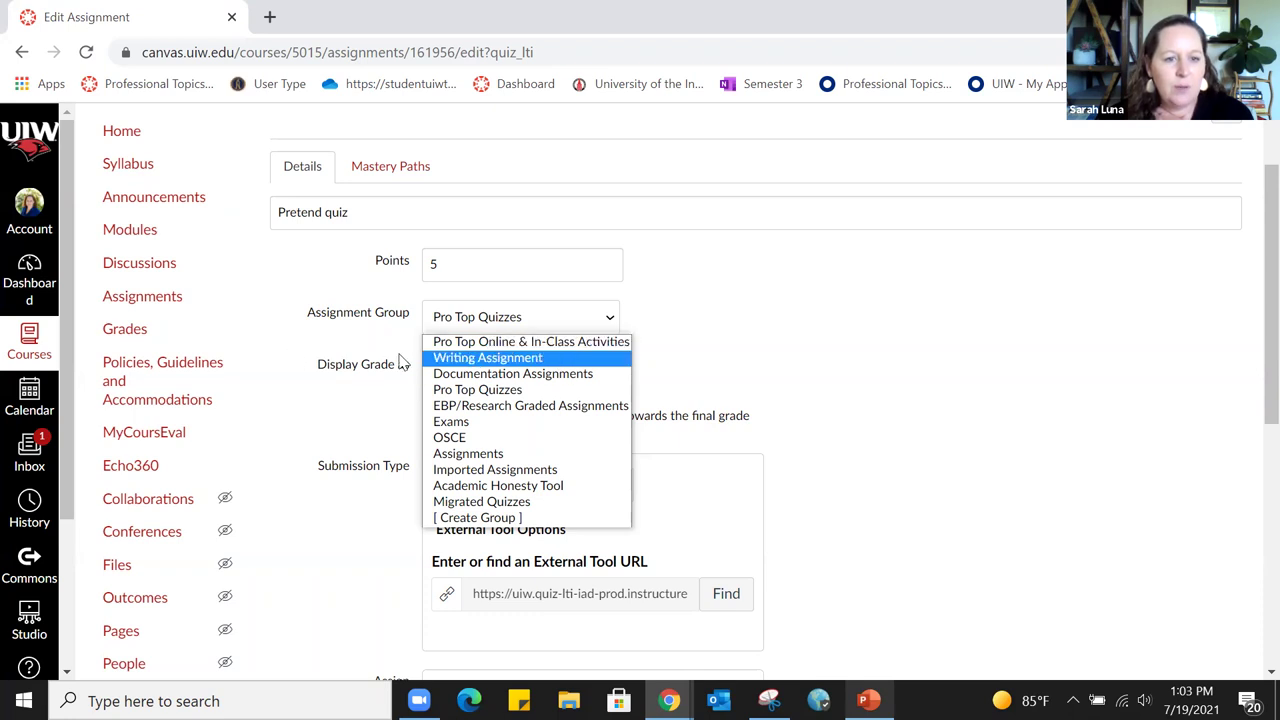
Open the course's Assignments page and examine how the items are organized under the Pro Top Online & In-Class Activities group
{"action": "left_click", "coordinate": [148, 303]}
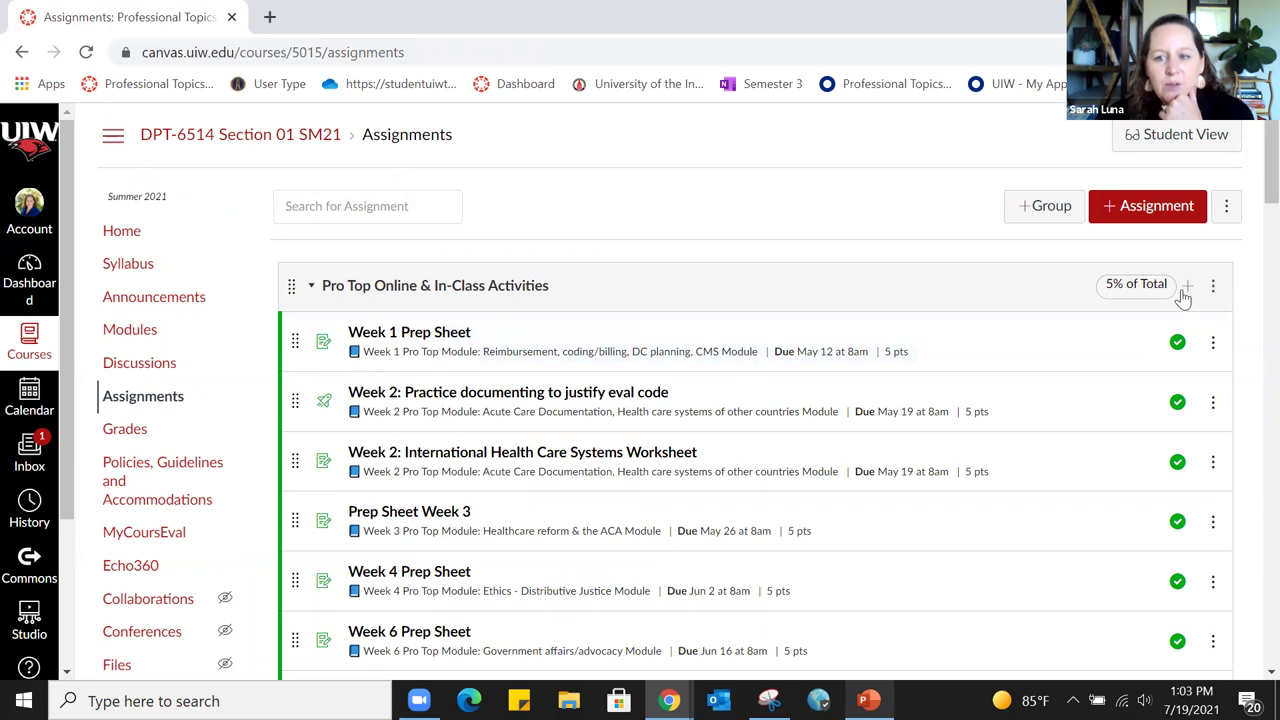
{"action": "scroll", "coordinate": [1253, 168], "scroll_direction": "down", "scroll_amount": 1}
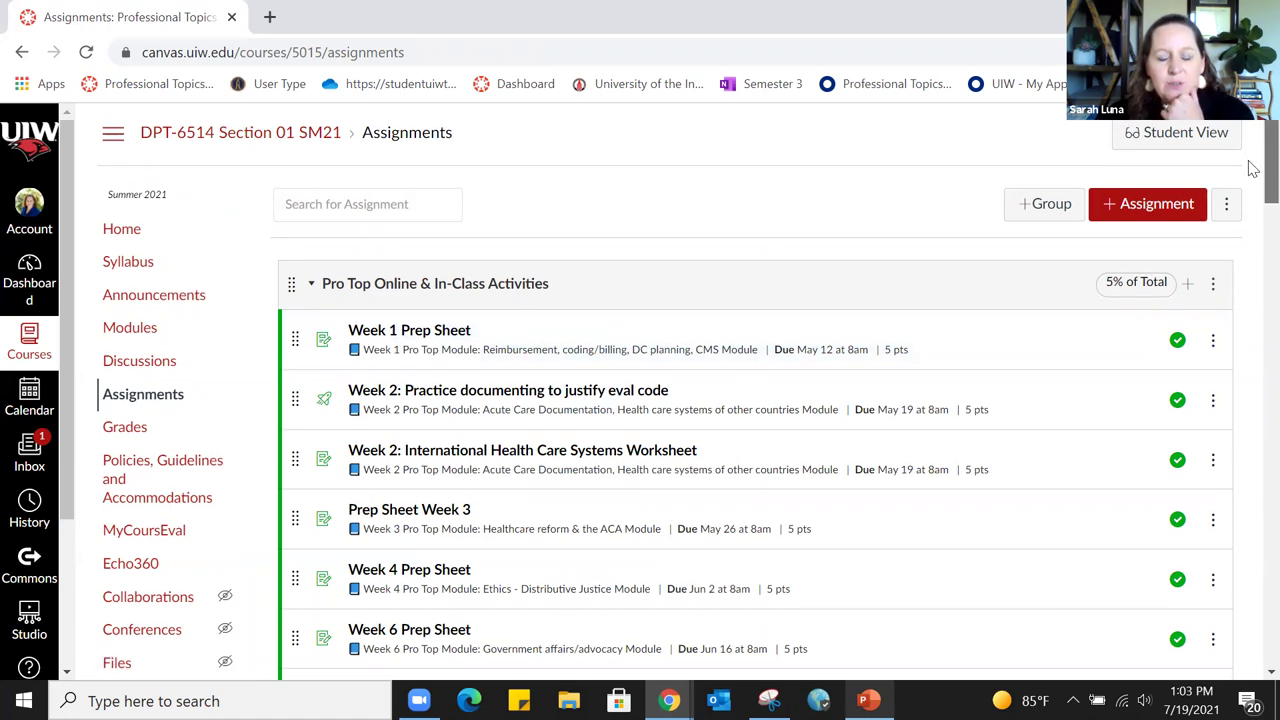
{"action": "scroll", "coordinate": [1253, 168], "scroll_direction": "down", "scroll_amount": 10}
{"action": "scroll", "coordinate": [756, 394], "scroll_direction": "down", "scroll_amount": 2}
{"action": "scroll", "coordinate": [756, 394], "scroll_direction": "up", "scroll_amount": 7}
{"action": "scroll", "coordinate": [756, 394], "scroll_direction": "up", "scroll_amount": 4}
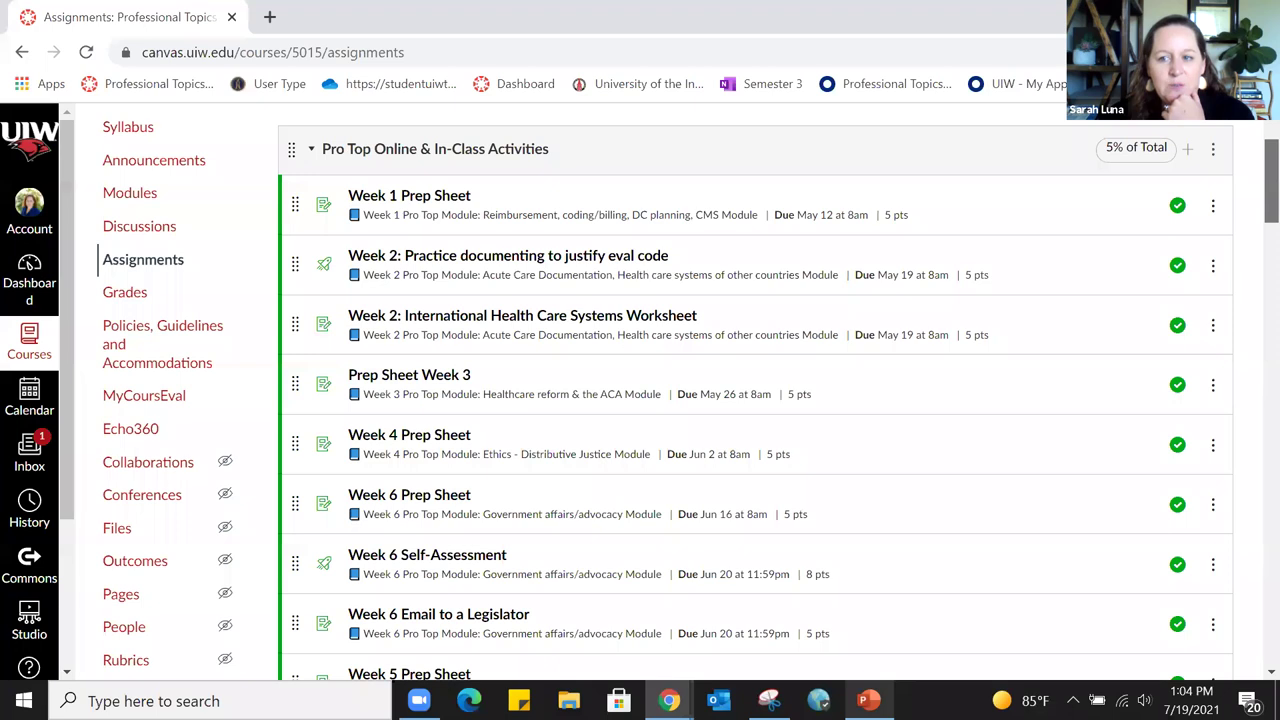
{"action": "scroll", "coordinate": [1253, 190], "scroll_direction": "up", "scroll_amount": 1}
{"action": "scroll", "coordinate": [1253, 190], "scroll_direction": "down", "scroll_amount": 1}
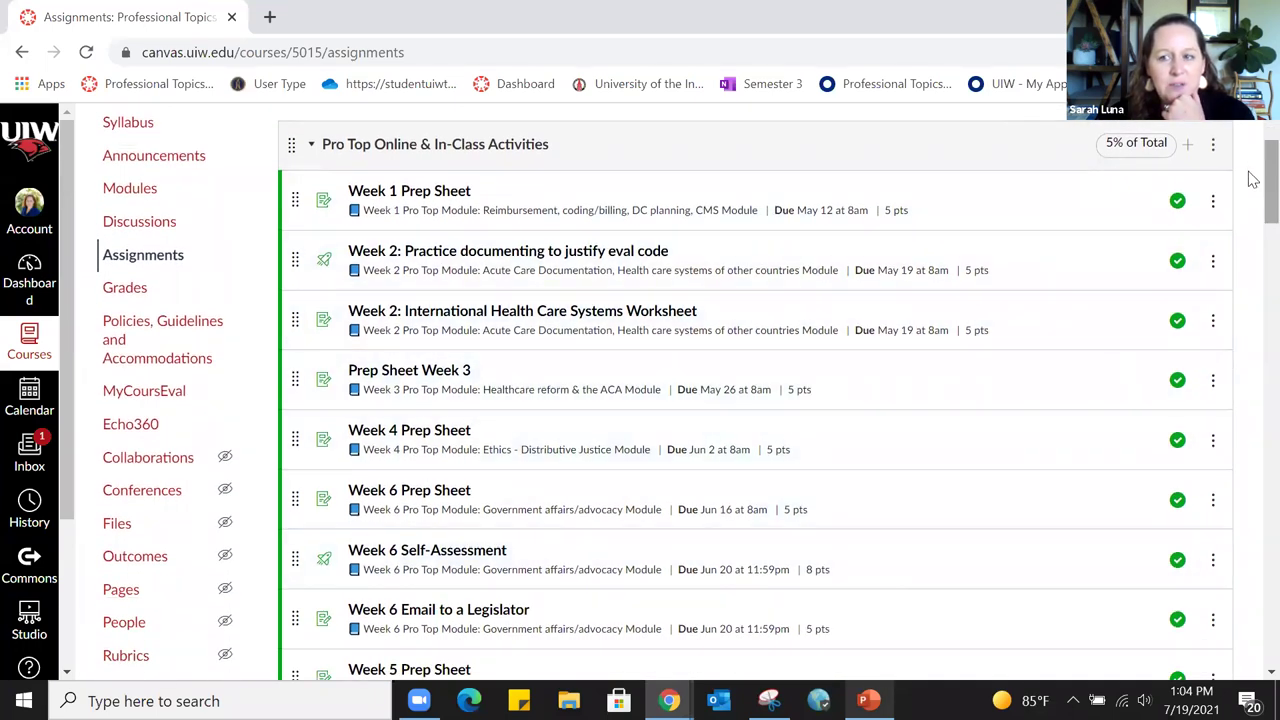
{"action": "scroll", "coordinate": [1253, 178], "scroll_direction": "up", "scroll_amount": 1}
{"action": "scroll", "coordinate": [1253, 190], "scroll_direction": "down", "scroll_amount": 1}
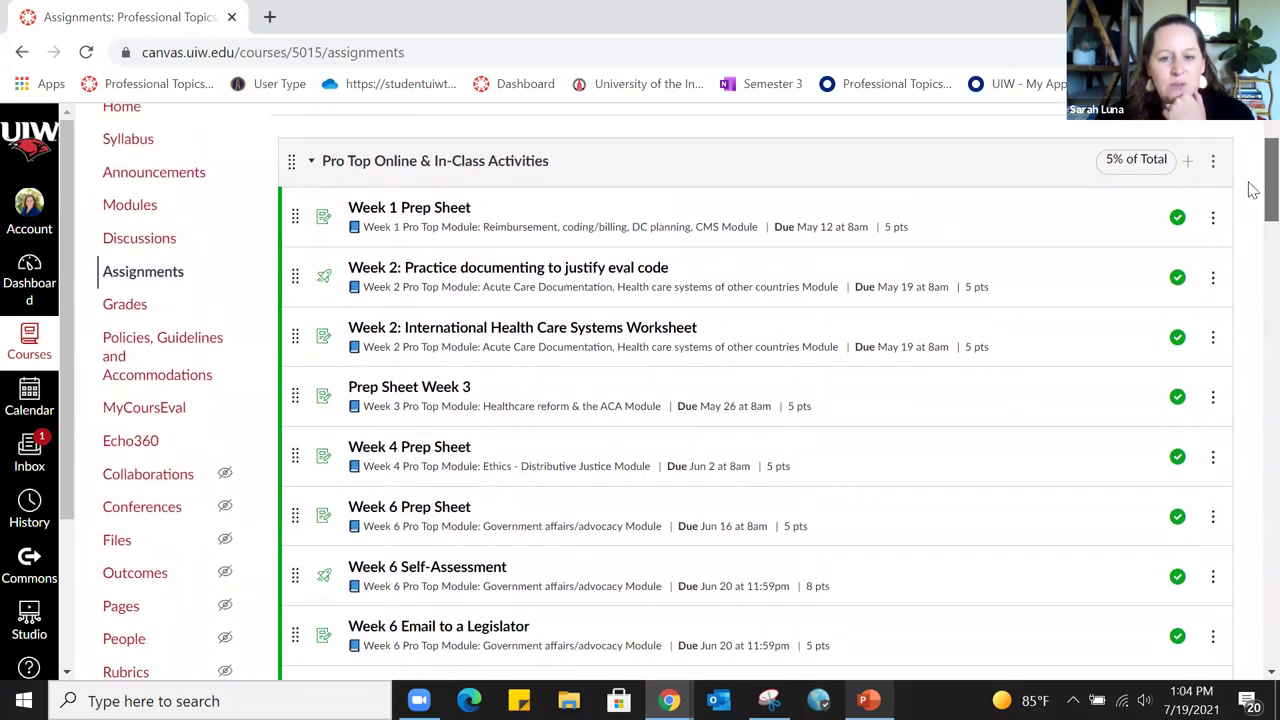
{"action": "scroll", "coordinate": [1253, 190], "scroll_direction": "down", "scroll_amount": 5}
{"action": "scroll", "coordinate": [1253, 200], "scroll_direction": "down", "scroll_amount": 2}
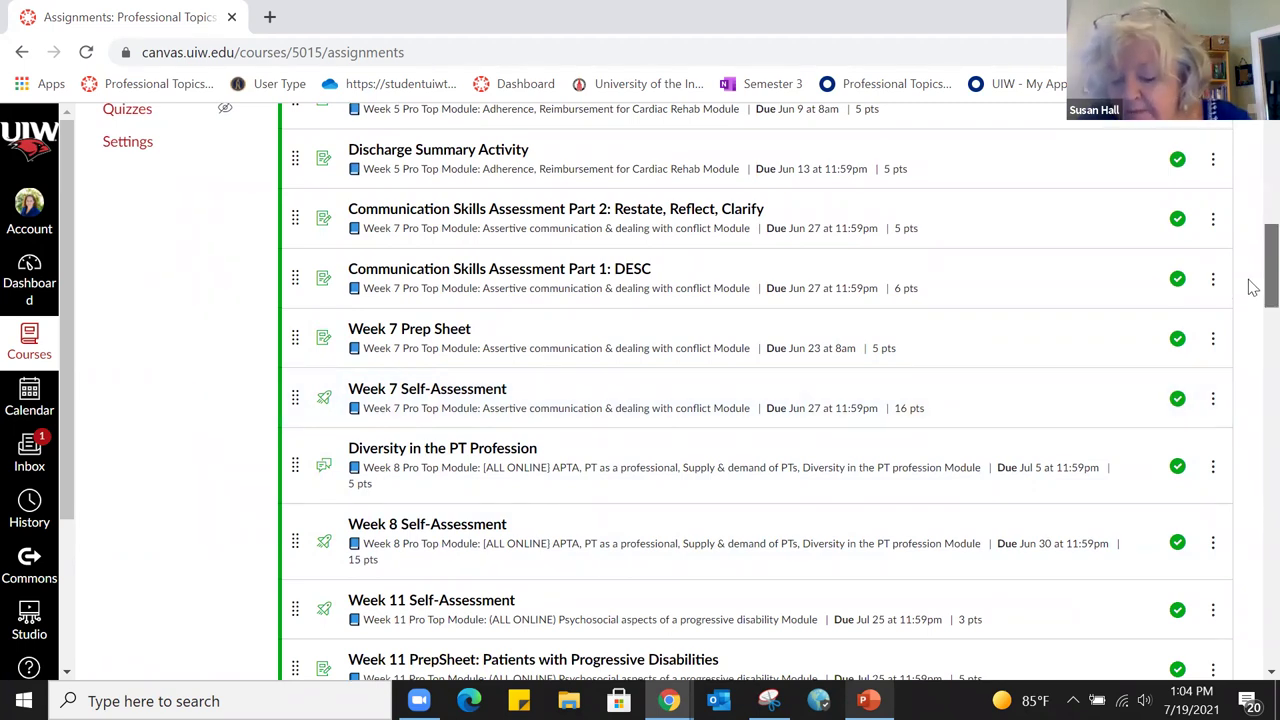
{"action": "left_click_drag", "start_coordinate": [1268, 265], "coordinate": [1252, 130]}
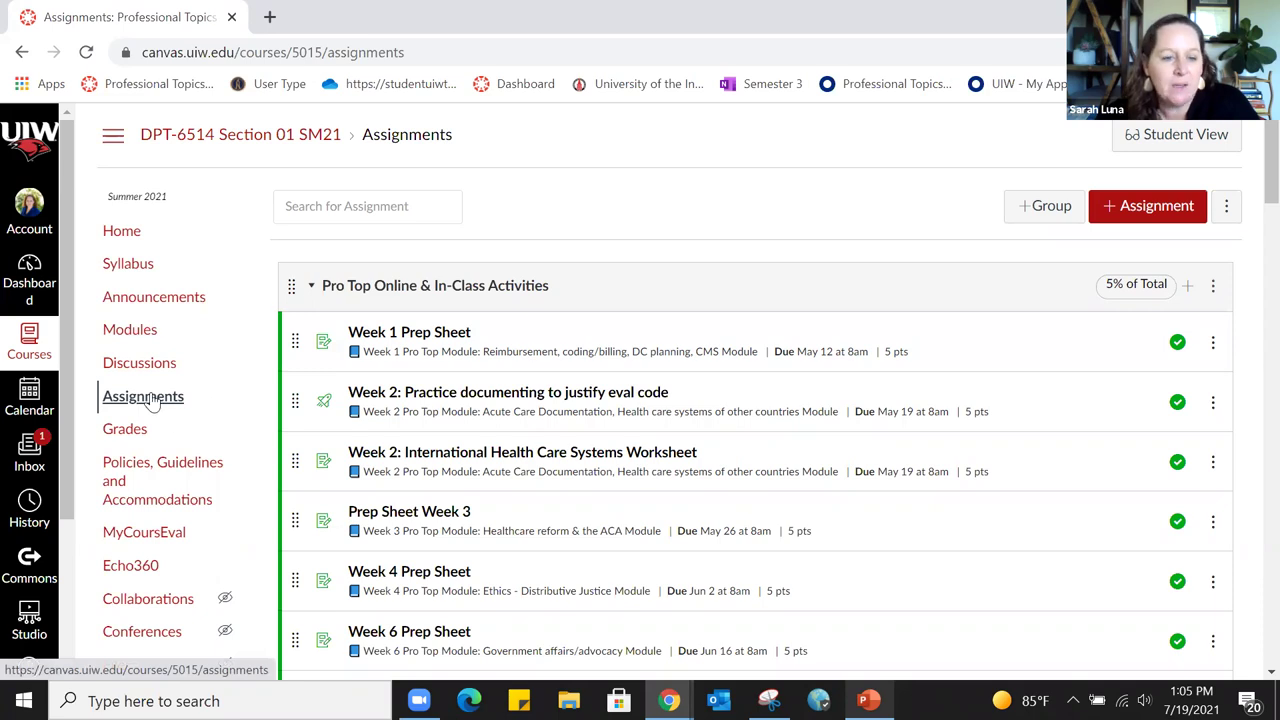
Go to the course's quiz list and open the closed Pretend quiz due Jul 17
{"action": "scroll", "coordinate": [149, 400], "scroll_direction": "down", "scroll_amount": 4}
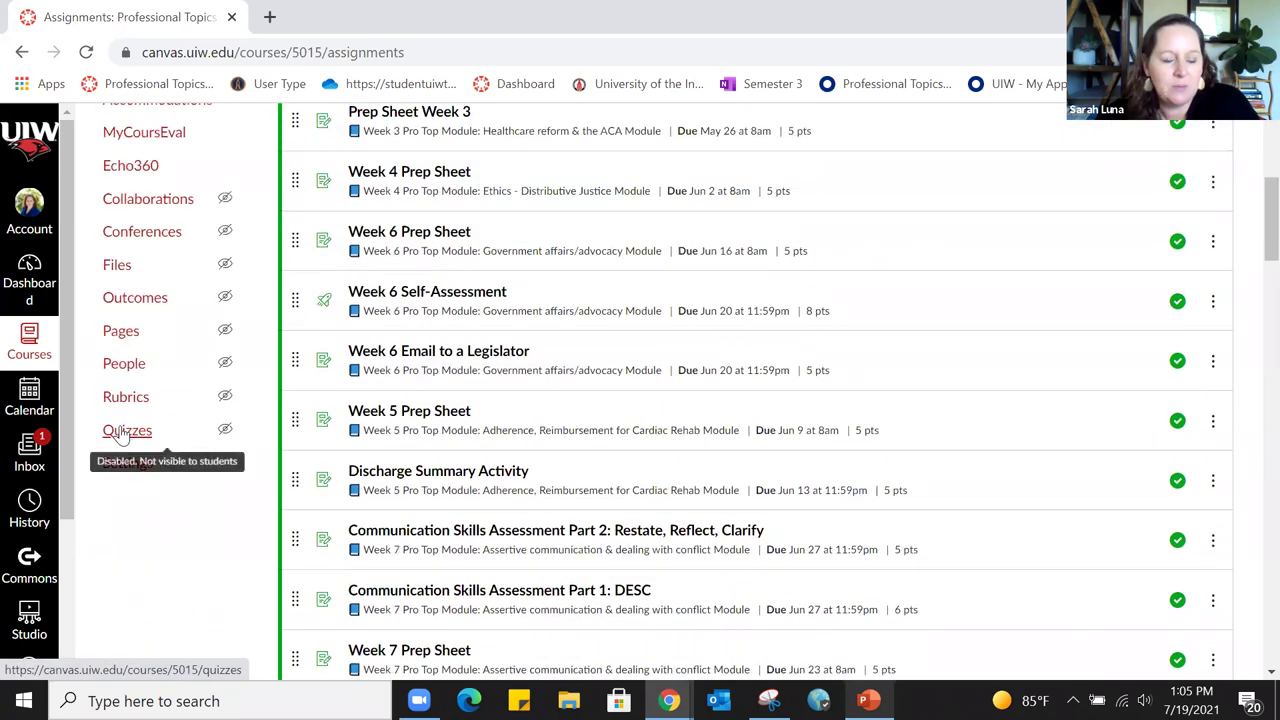
{"action": "left_click", "coordinate": [120, 432]}
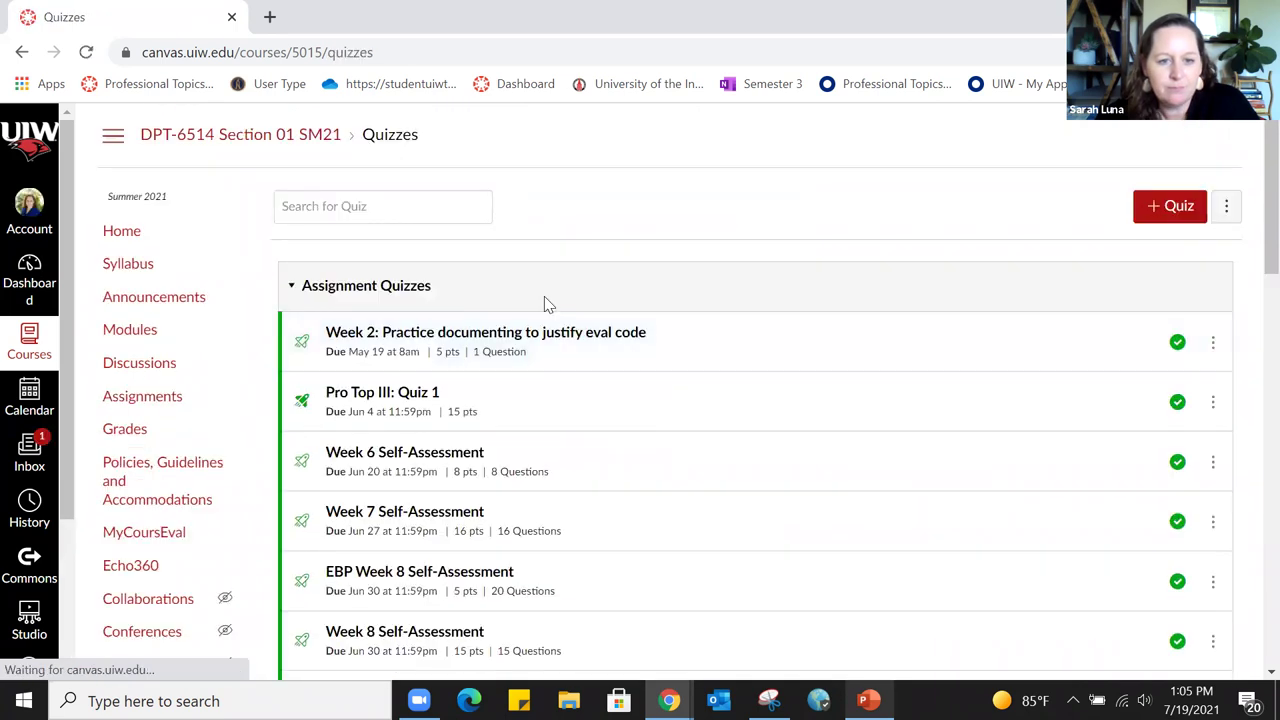
{"action": "scroll", "coordinate": [544, 296], "scroll_direction": "down", "scroll_amount": 7}
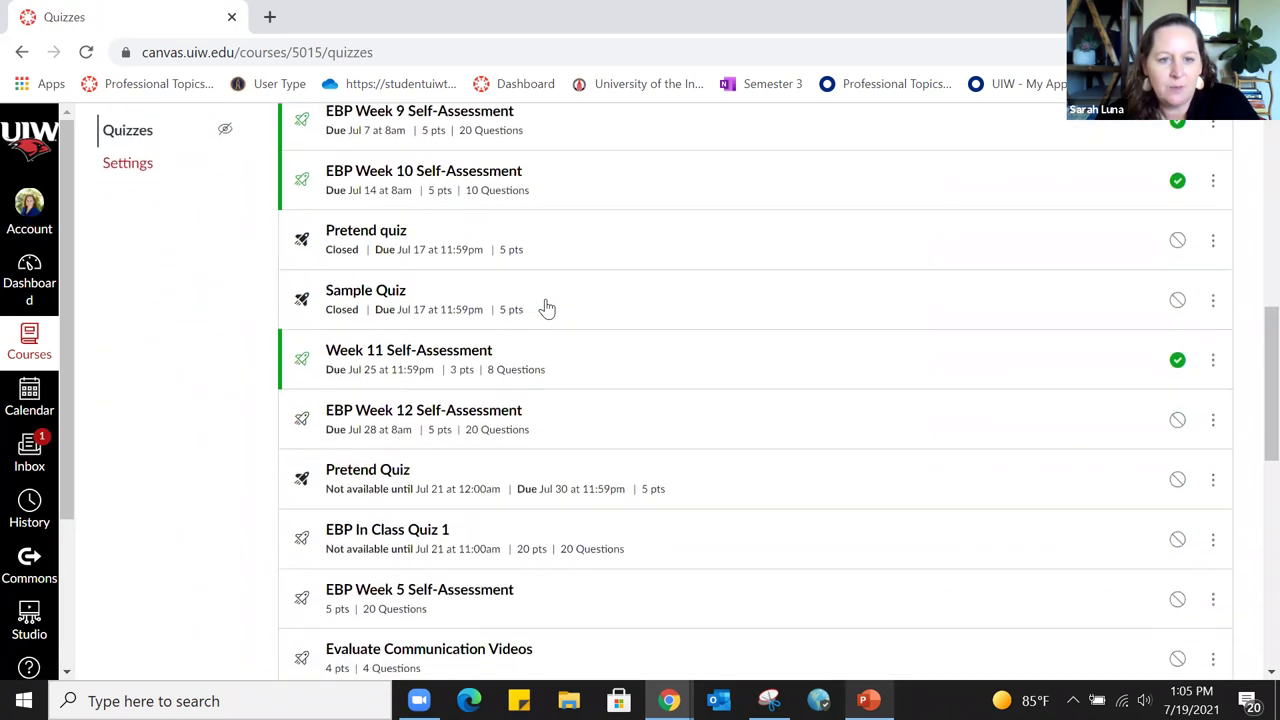
{"action": "left_click", "coordinate": [356, 240]}
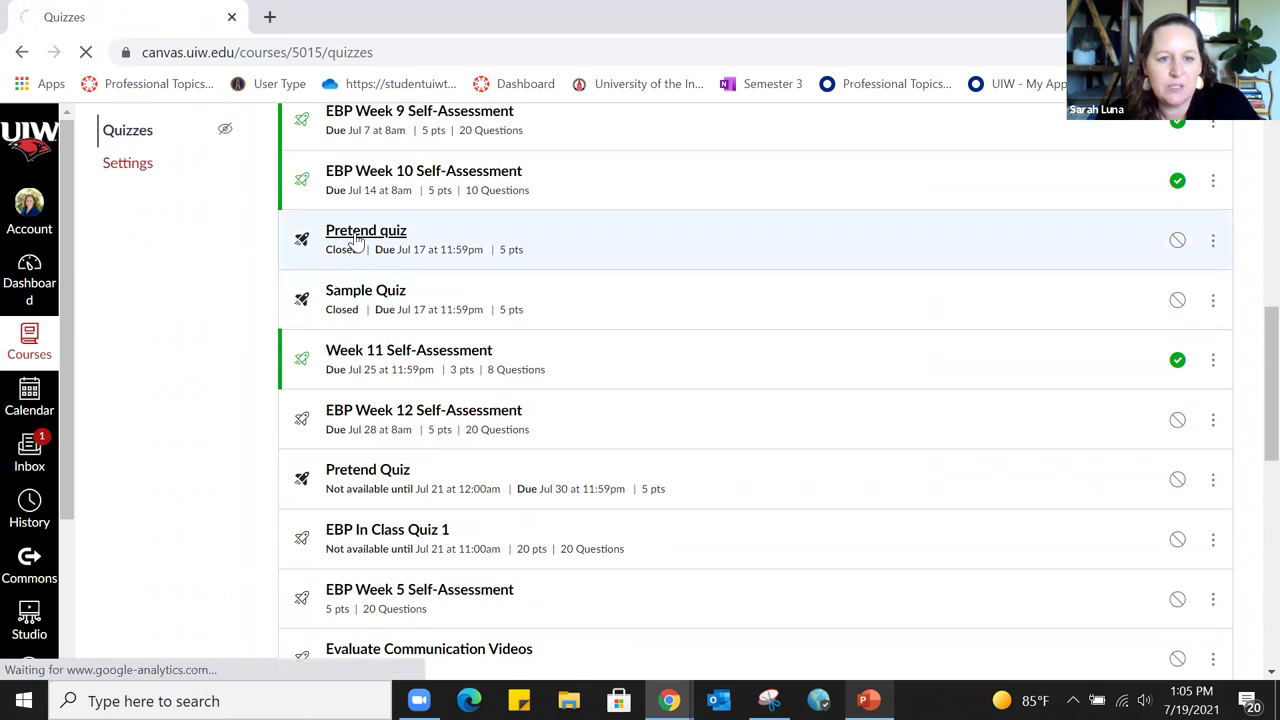
Look over the Pretend quiz's assignment group choices and select Pro Top Quizzes
{"action": "scroll", "coordinate": [870, 417], "scroll_direction": "down", "scroll_amount": 1}
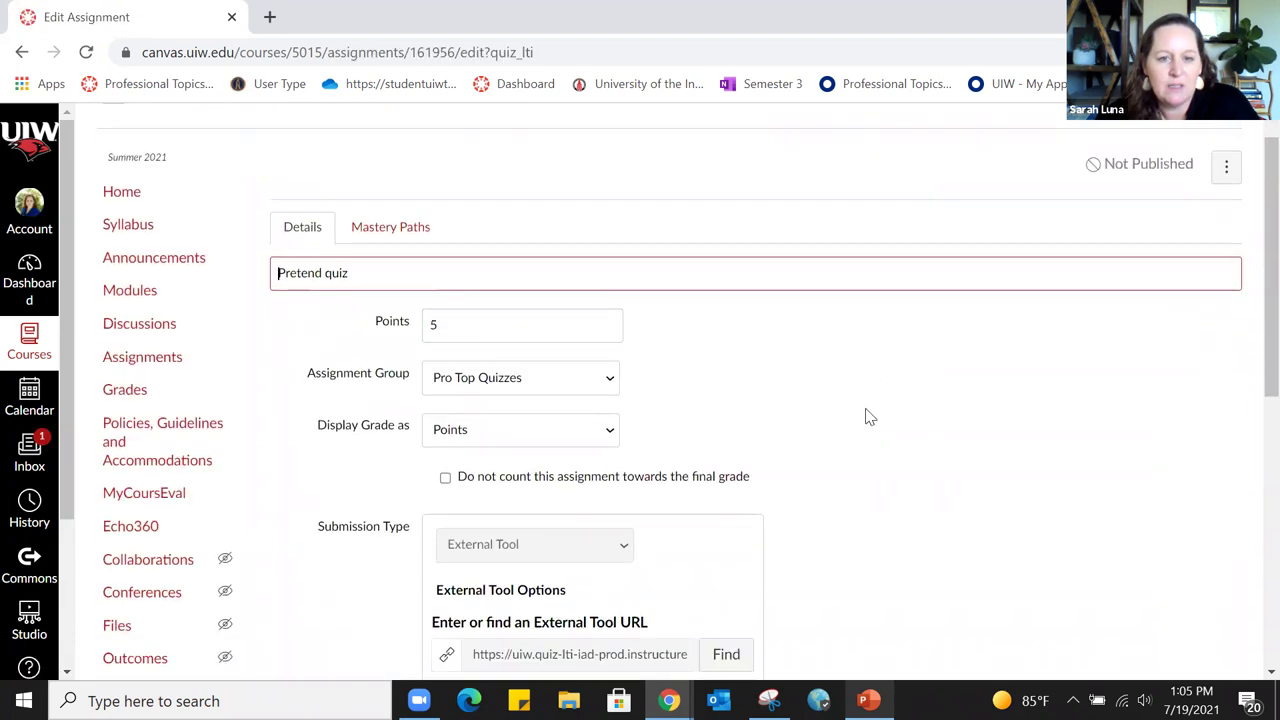
{"action": "scroll", "coordinate": [870, 417], "scroll_direction": "down", "scroll_amount": 1}
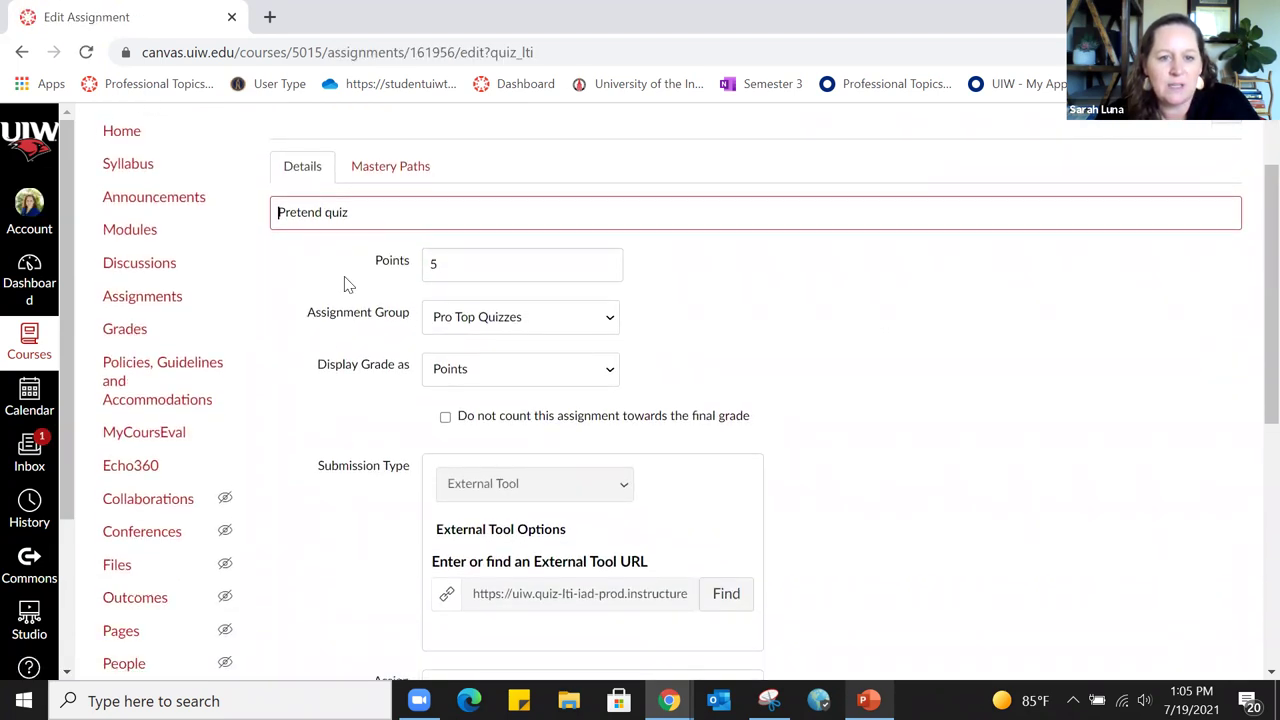
{"action": "left_click", "coordinate": [612, 319]}
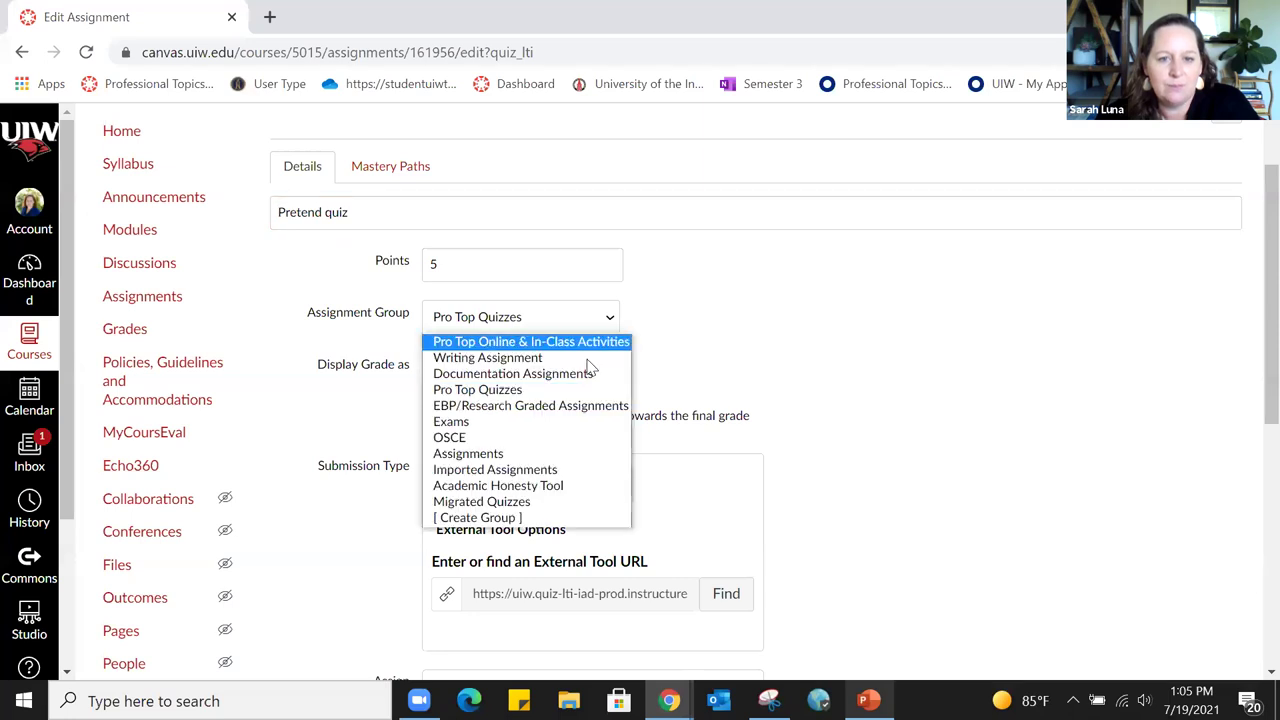
{"action": "left_click", "coordinate": [557, 390]}
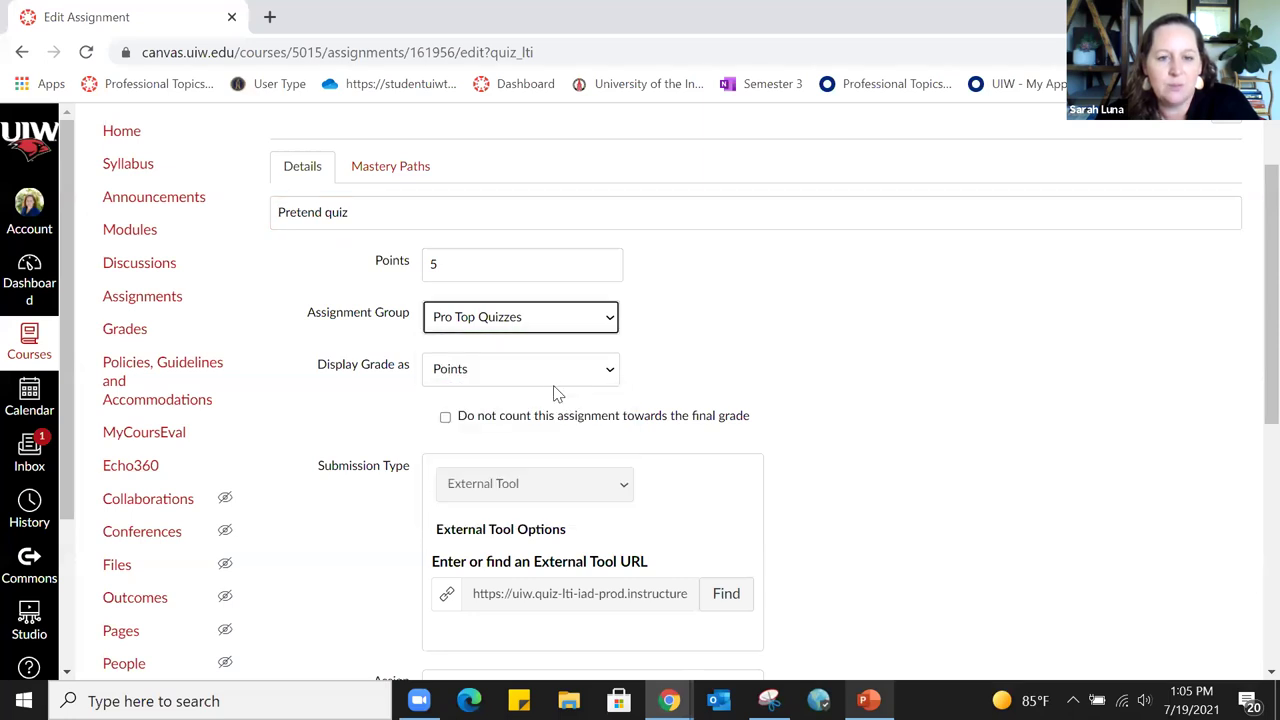
Return to the Assignments page and locate the closed Pretend quiz in the Pro Top Quizzes group
{"action": "left_click", "coordinate": [148, 303]}
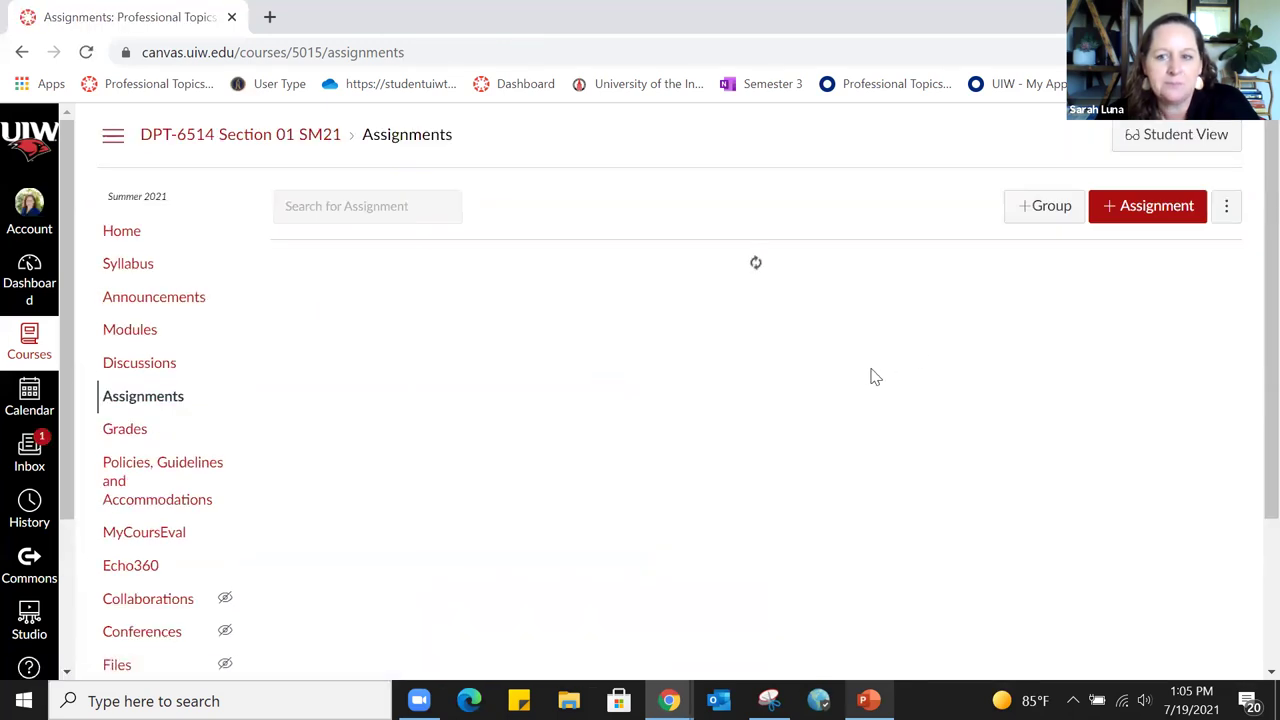
{"action": "scroll", "coordinate": [831, 371], "scroll_direction": "down", "scroll_amount": 3}
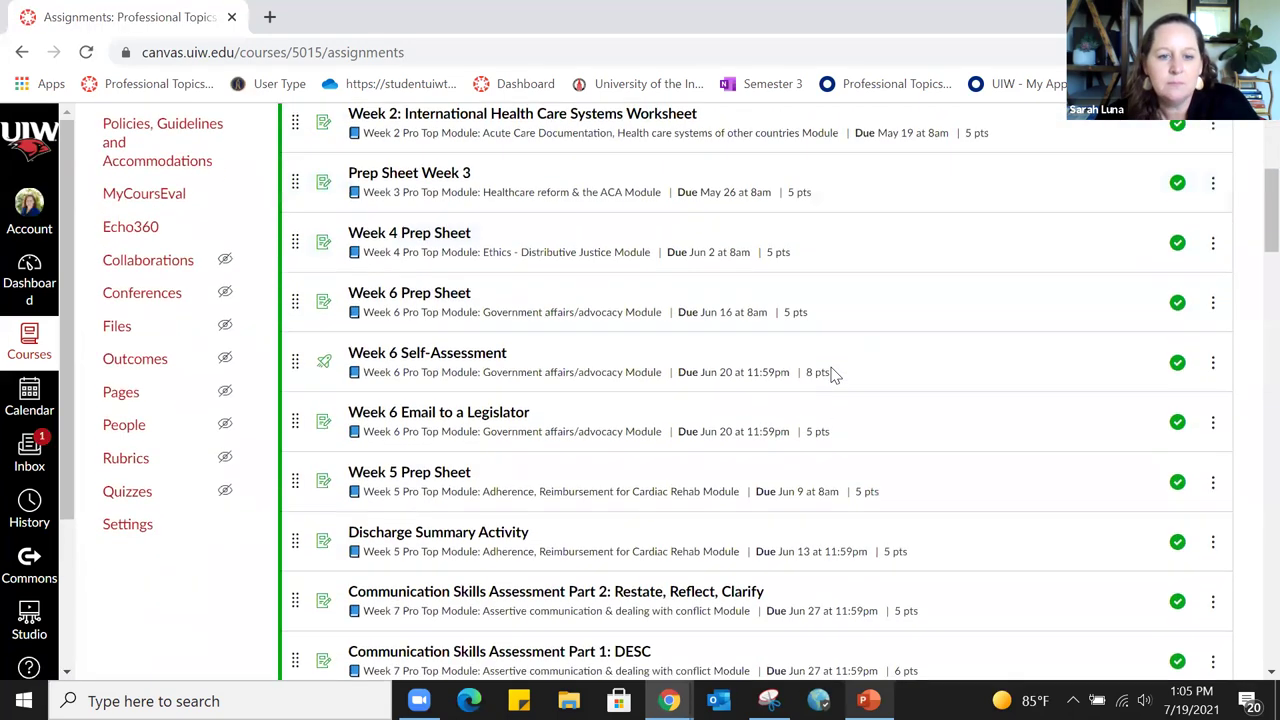
{"action": "scroll", "coordinate": [835, 373], "scroll_direction": "down", "scroll_amount": 10}
{"action": "scroll", "coordinate": [831, 371], "scroll_direction": "down", "scroll_amount": 3}
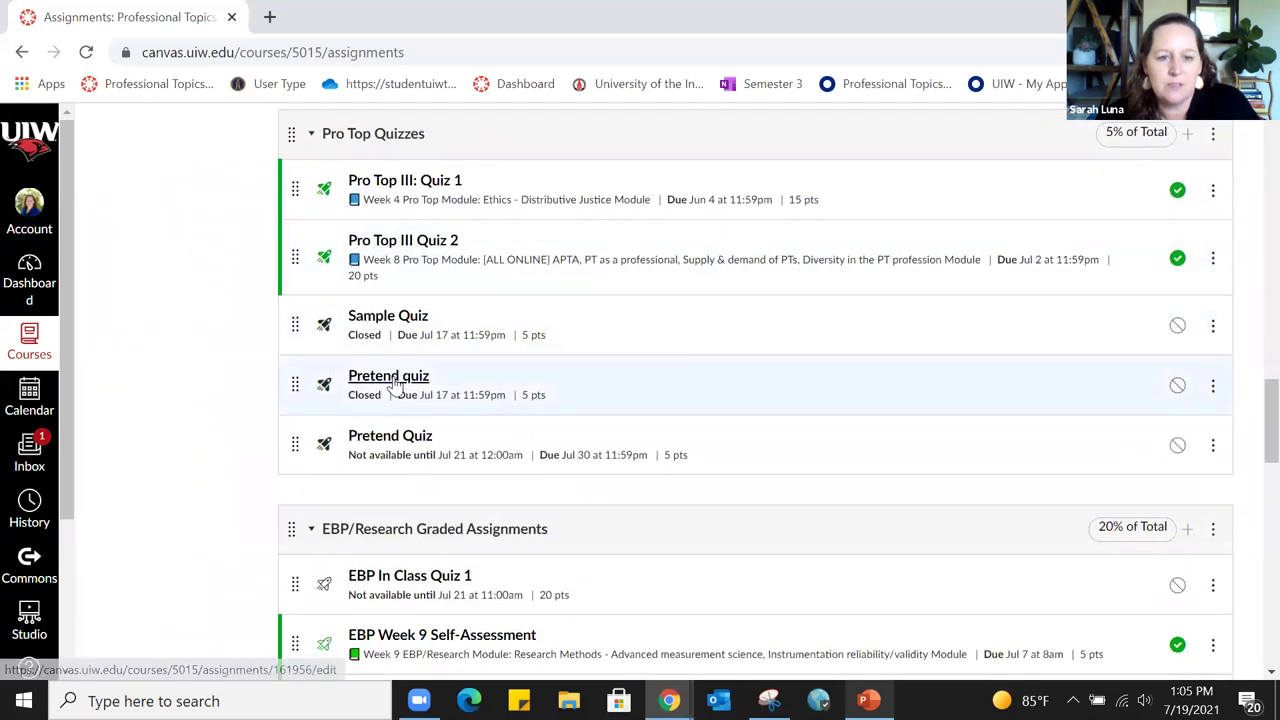
{"action": "scroll", "coordinate": [395, 385], "scroll_direction": "up", "scroll_amount": 2}
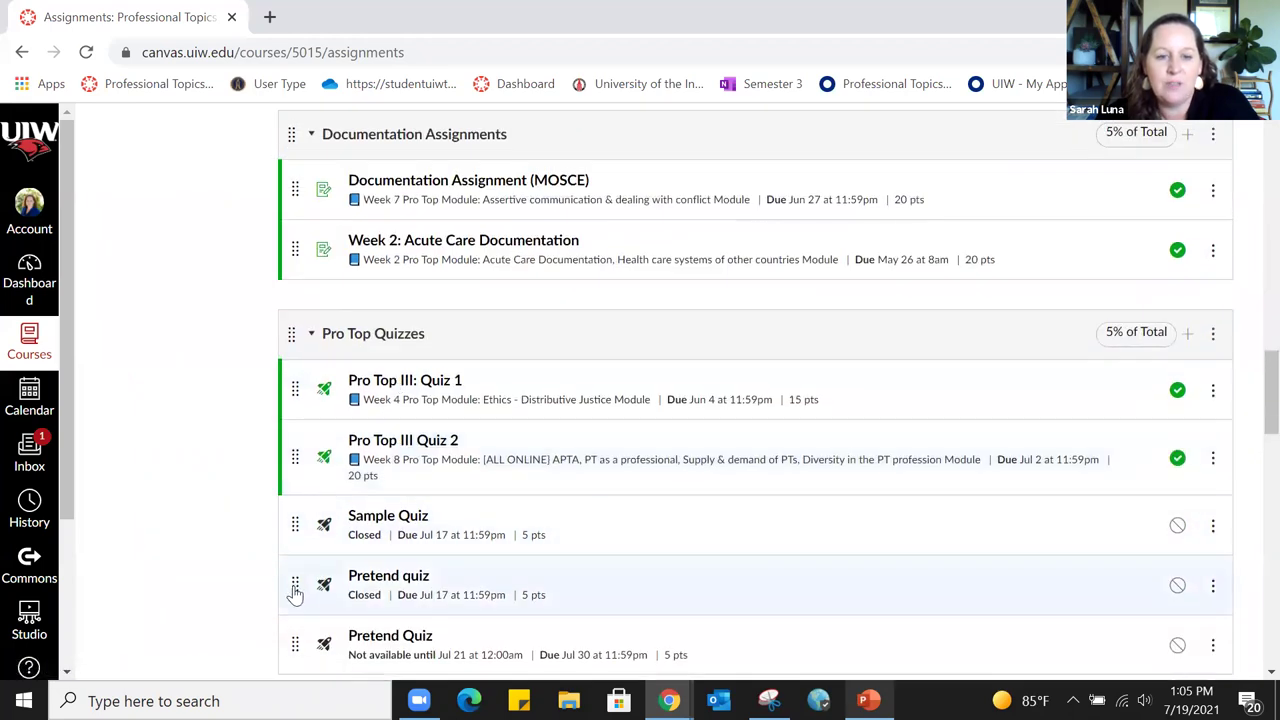
Move the closed Pretend quiz from Pro Top Quizzes into the Pro Top Online & In-Class Activities group, just above Unnamed Quiz
{"action": "scroll", "coordinate": [294, 590], "scroll_direction": "up", "scroll_amount": 1}
{"action": "scroll", "coordinate": [294, 590], "scroll_direction": "down", "scroll_amount": 1}
{"action": "left_click_drag", "start_coordinate": [292, 588], "coordinate": [300, 482]}
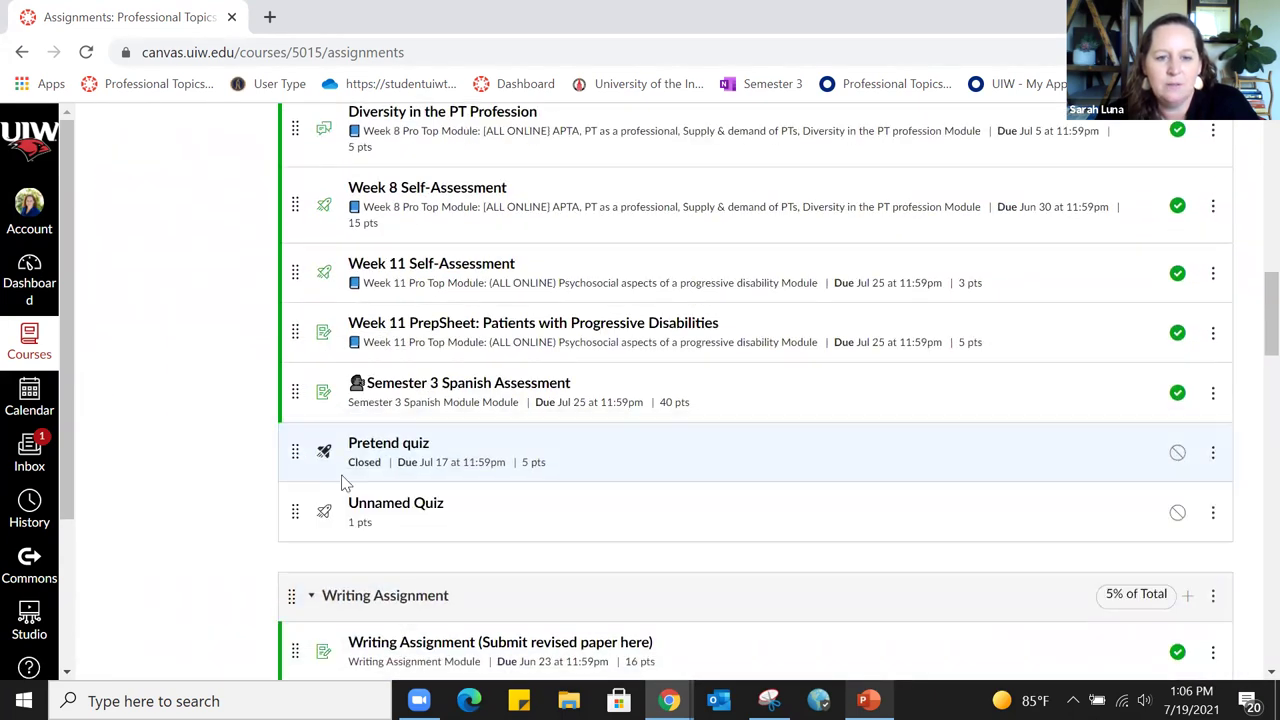
Reorder the Pro Top Online & In-Class Activities group so the Pretend quiz sits below Unnamed Quiz
{"action": "scroll", "coordinate": [728, 498], "scroll_direction": "down", "scroll_amount": 2}
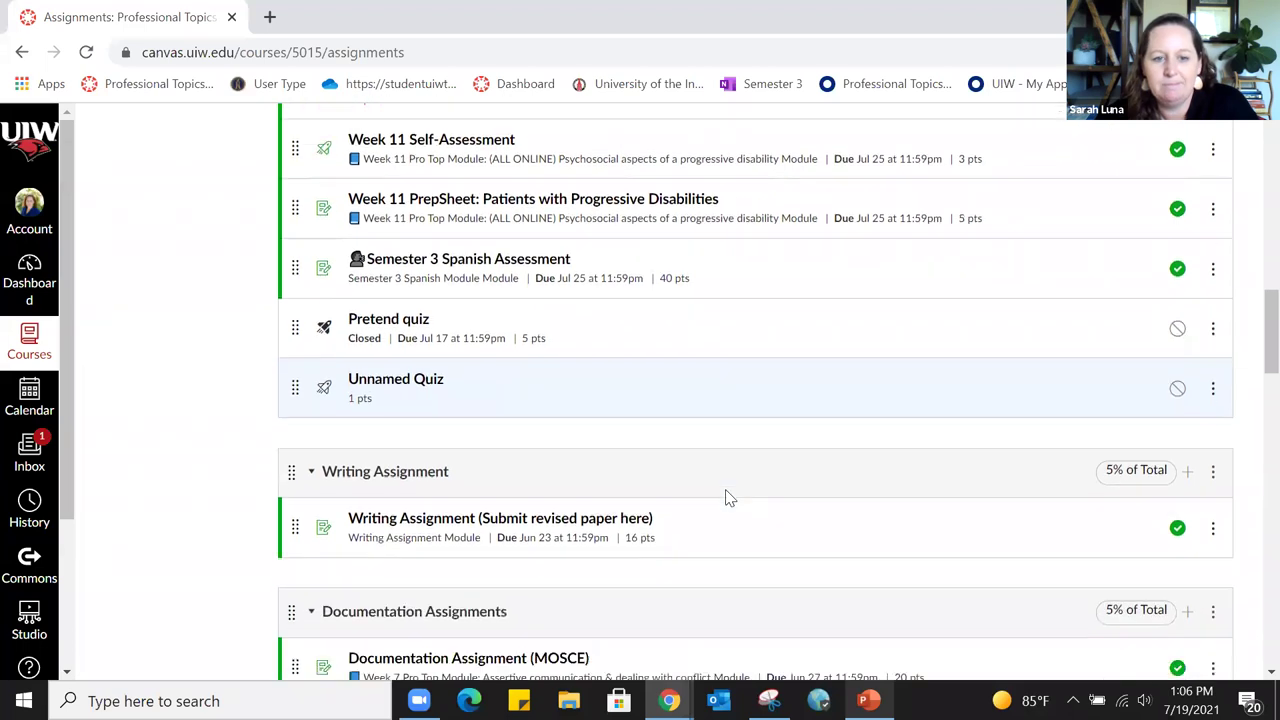
{"action": "left_click_drag", "start_coordinate": [291, 251], "coordinate": [295, 300]}
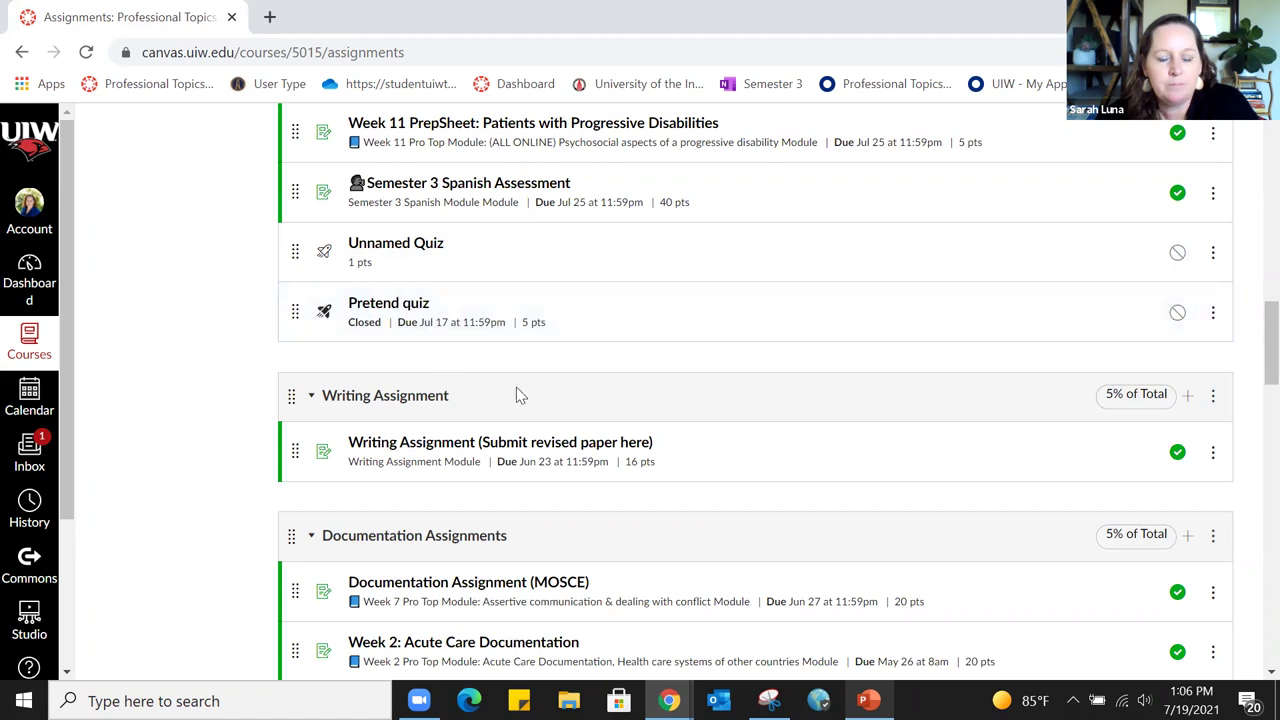
{"action": "scroll", "coordinate": [516, 390], "scroll_direction": "down", "scroll_amount": 2}
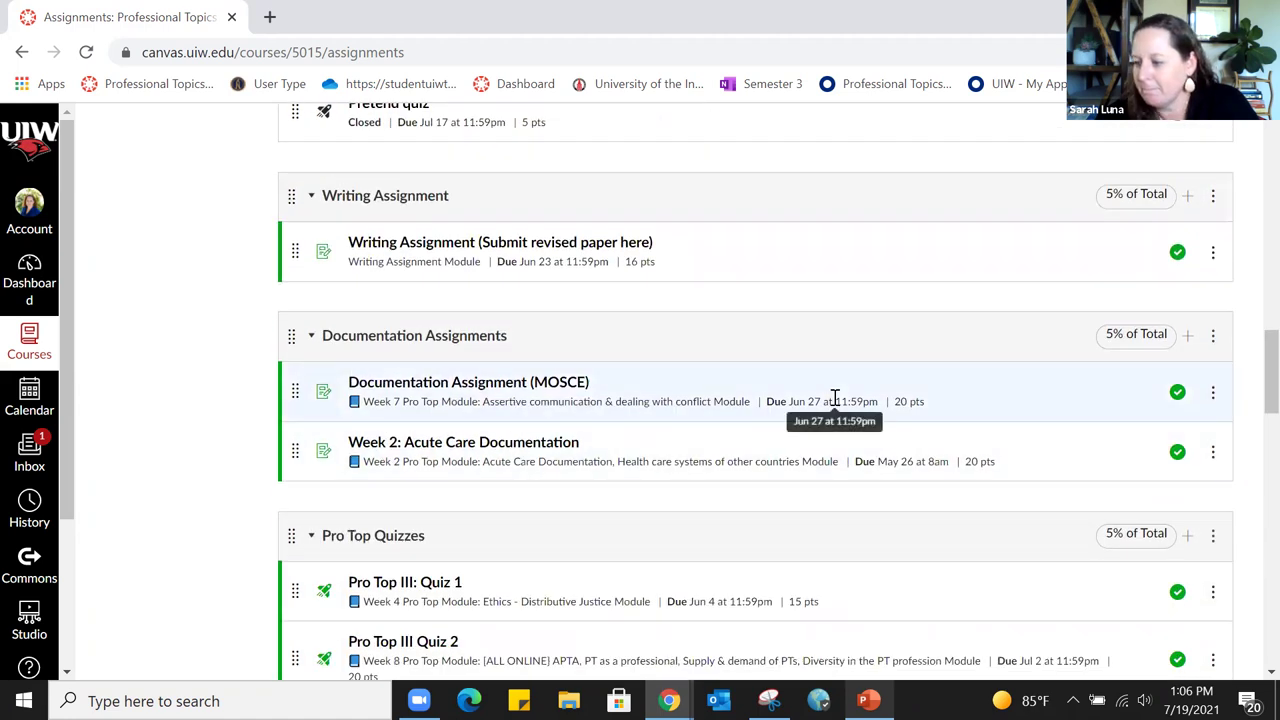